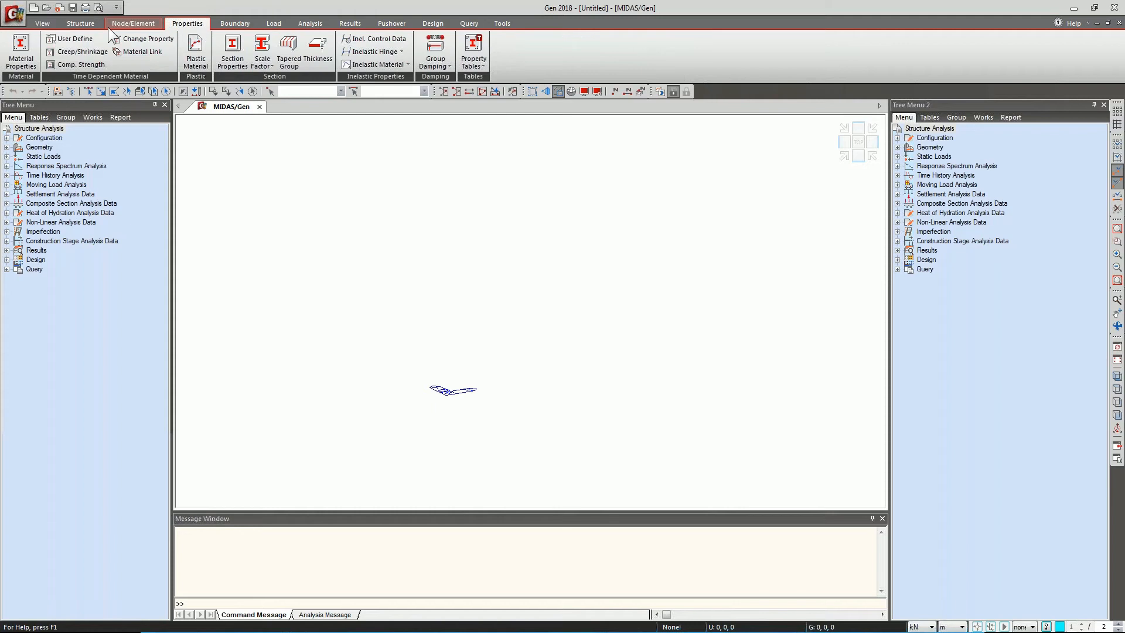
click(235, 23)
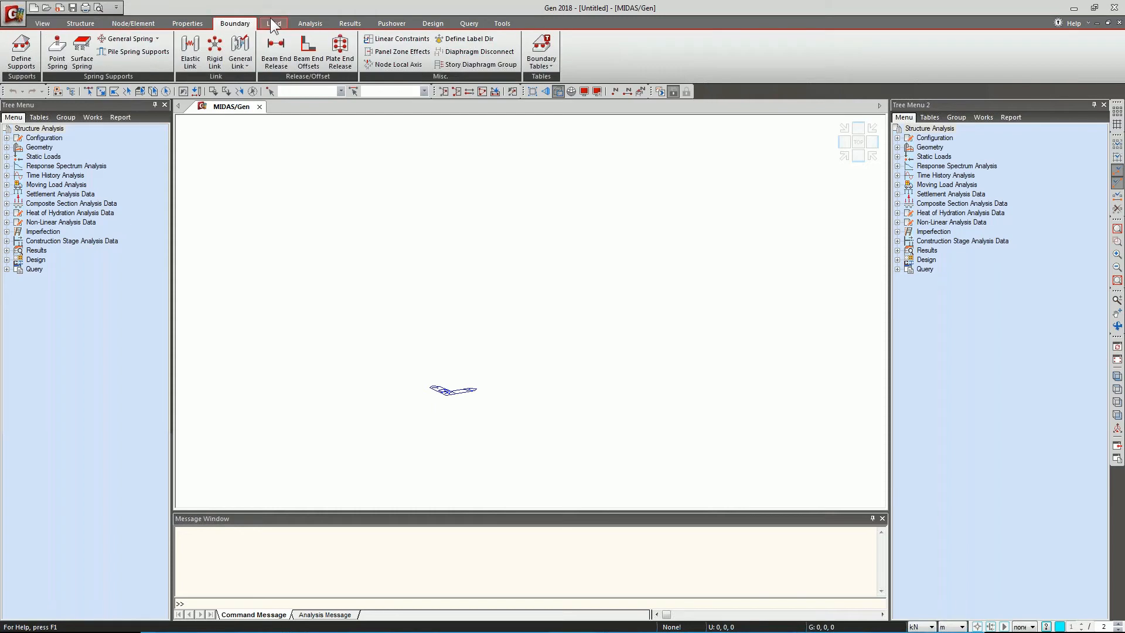
click(271, 23)
click(309, 23)
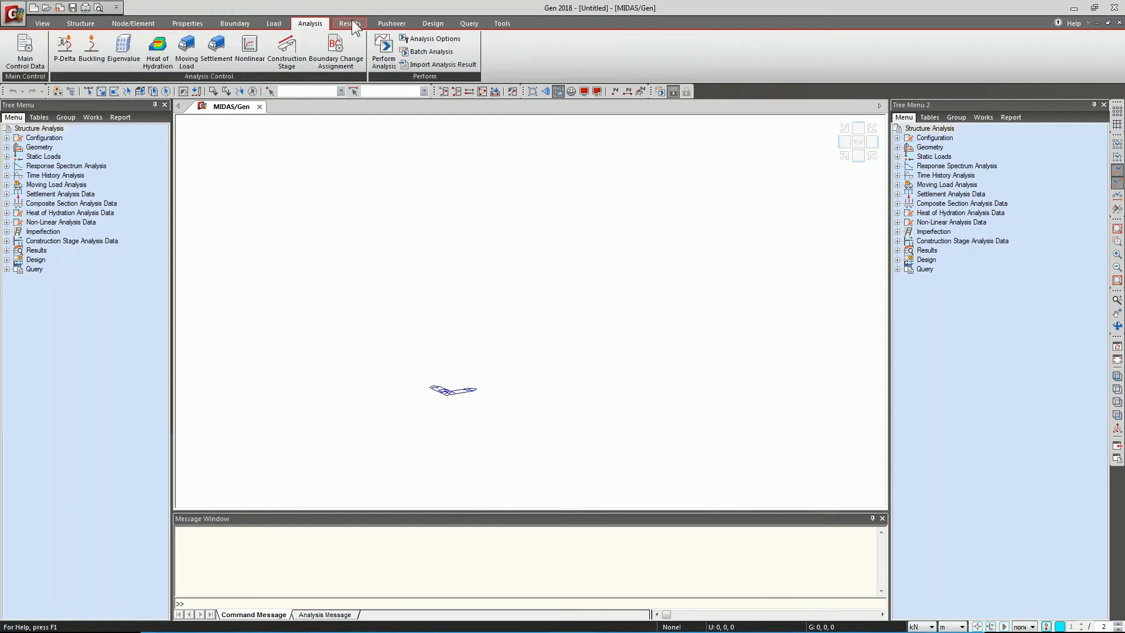
click(353, 24)
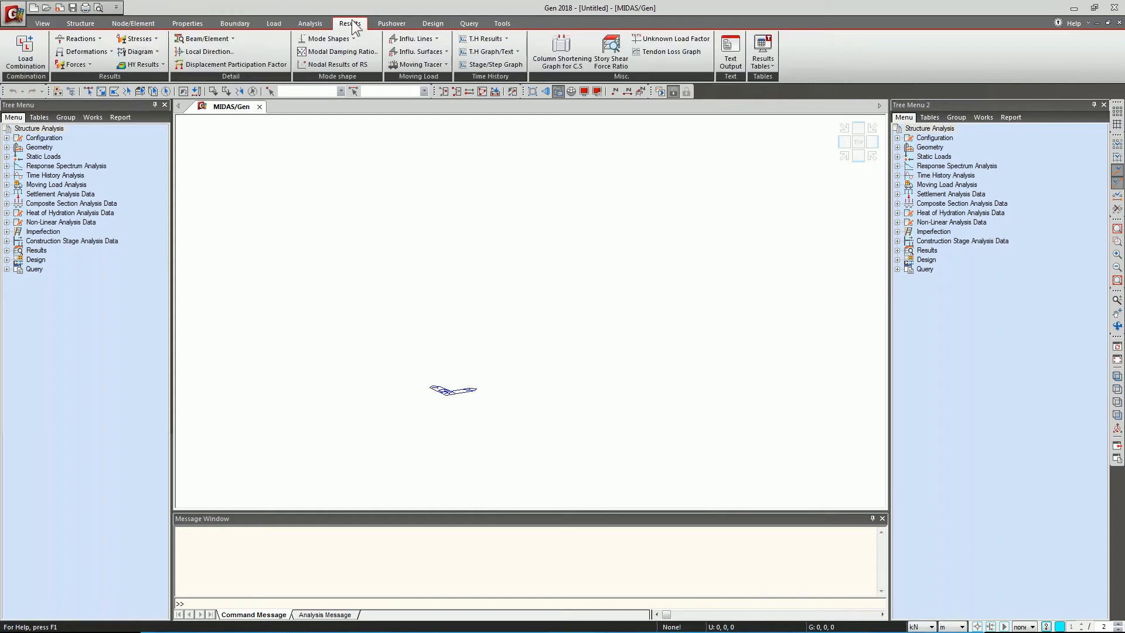
click(427, 22)
click(501, 24)
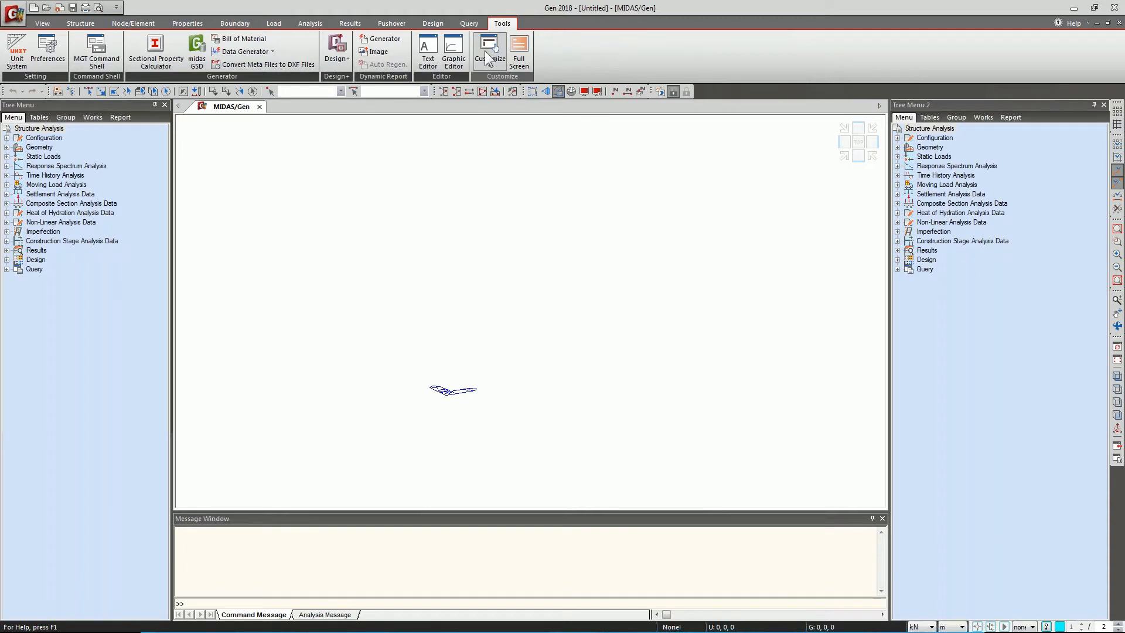
click(79, 23)
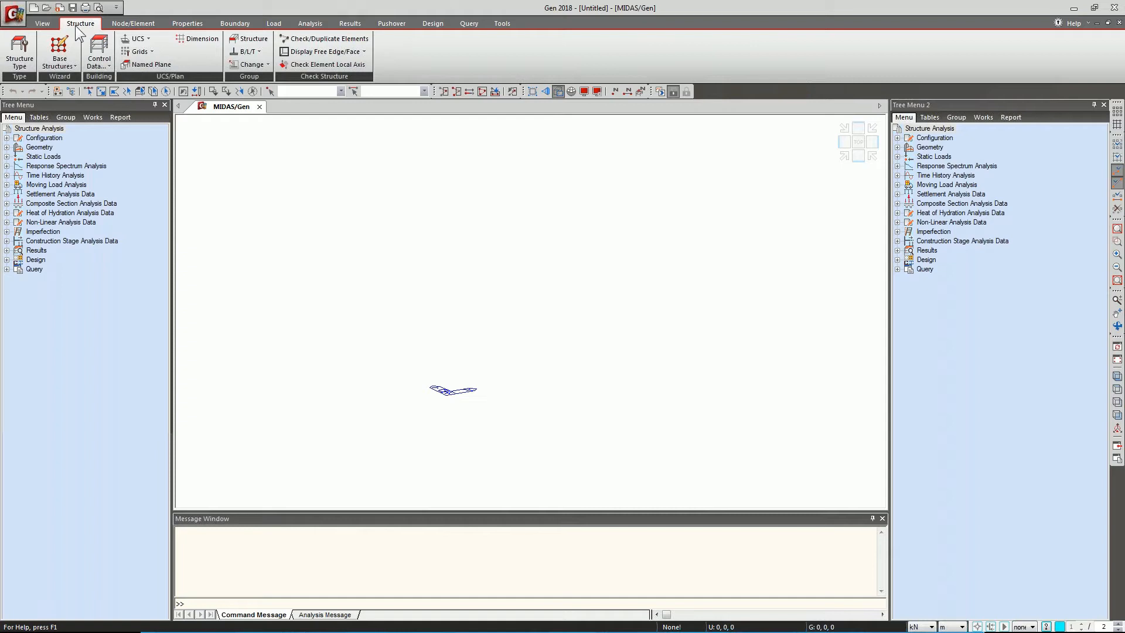
click(66, 59)
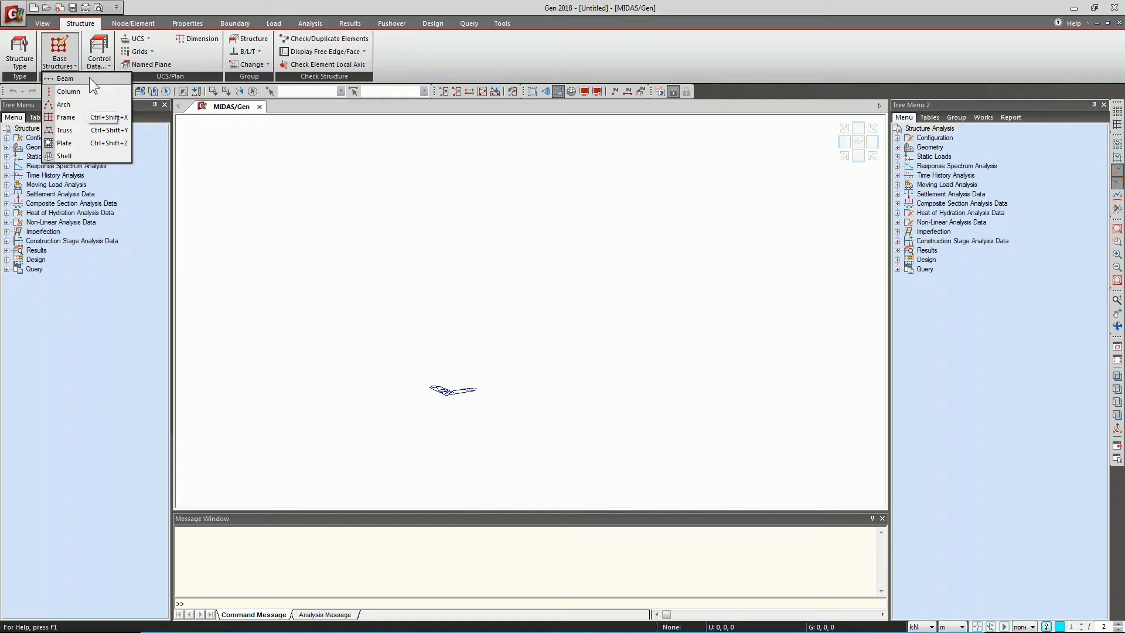
click(197, 62)
click(135, 52)
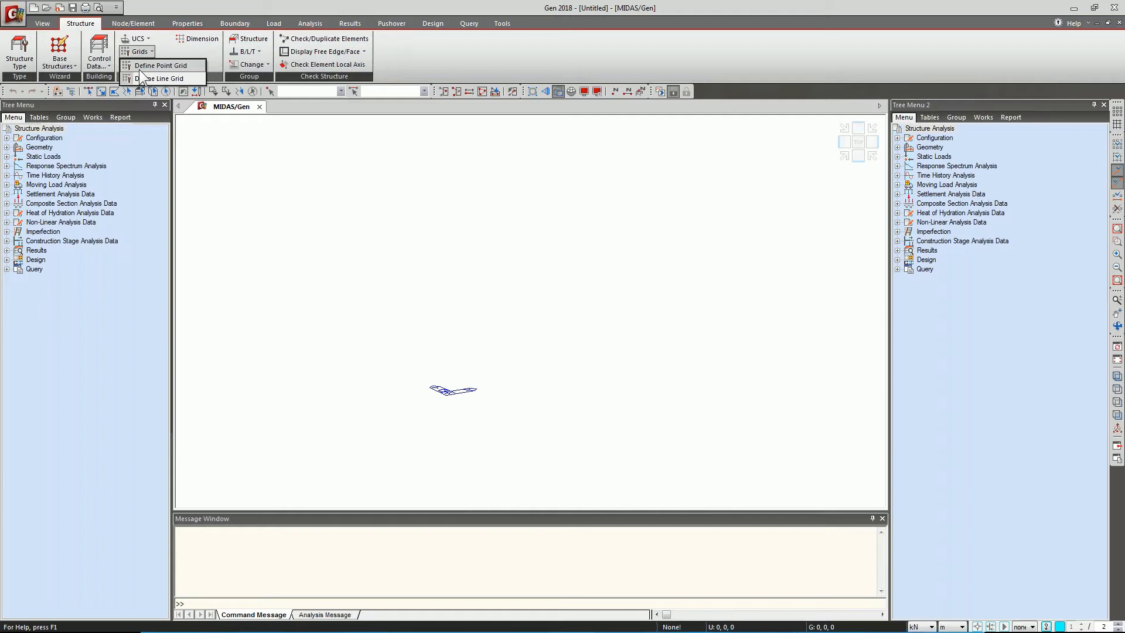
click(138, 52)
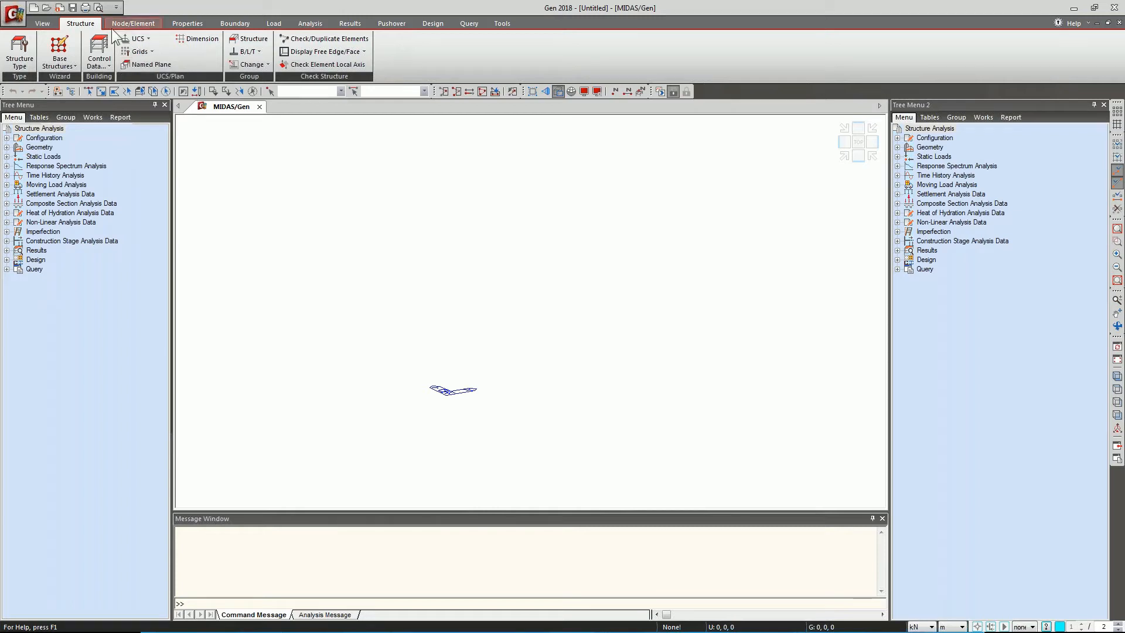
click(24, 19)
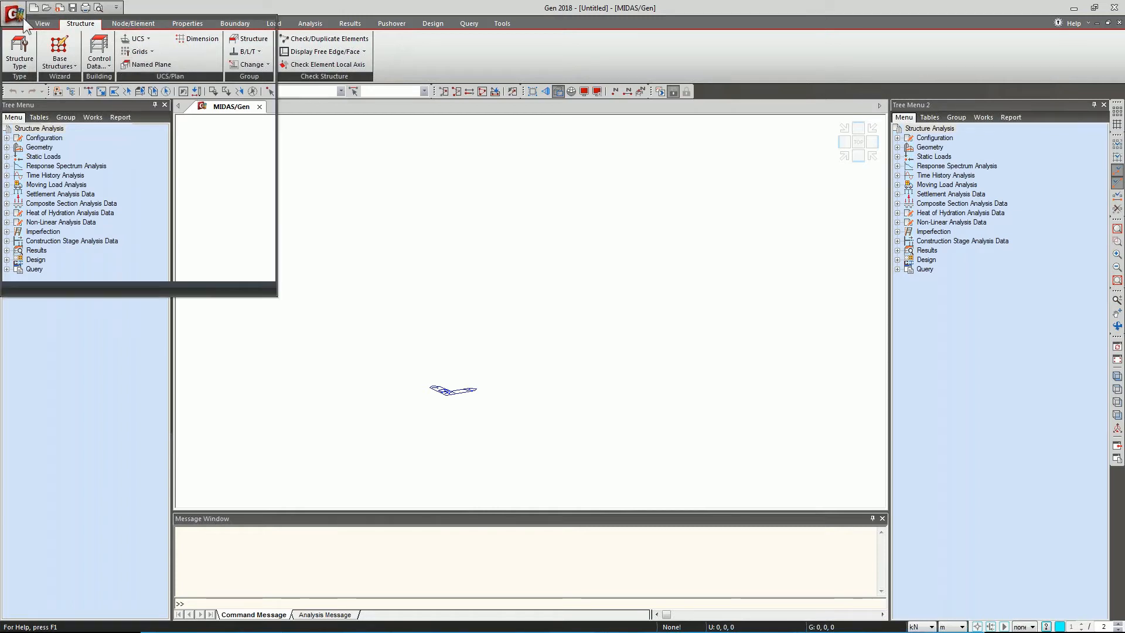
click(44, 130)
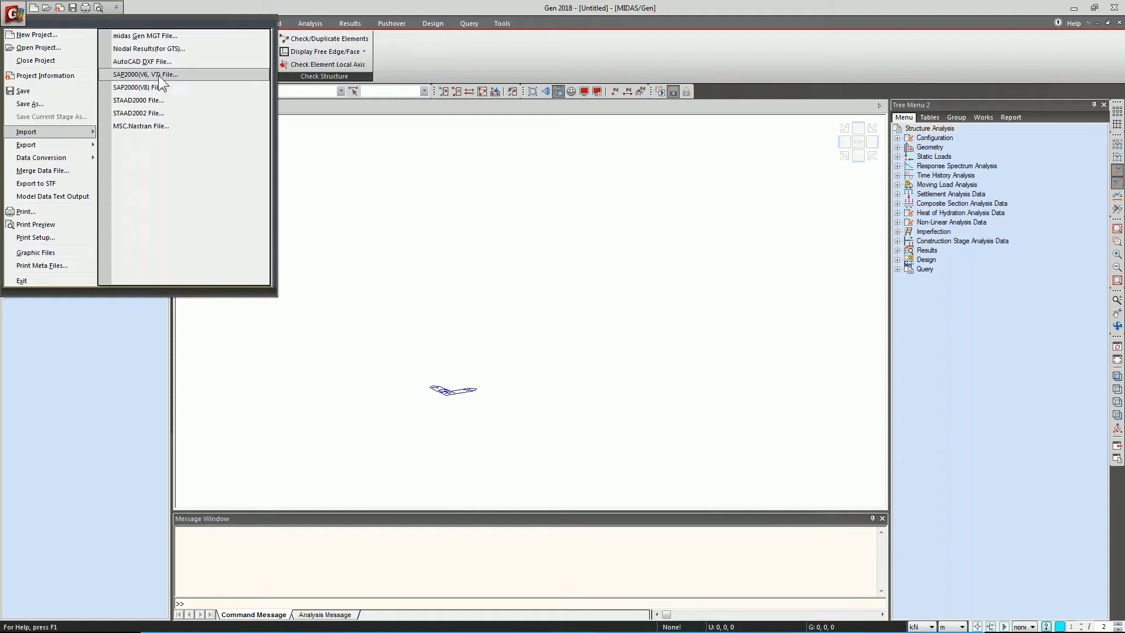
click(413, 58)
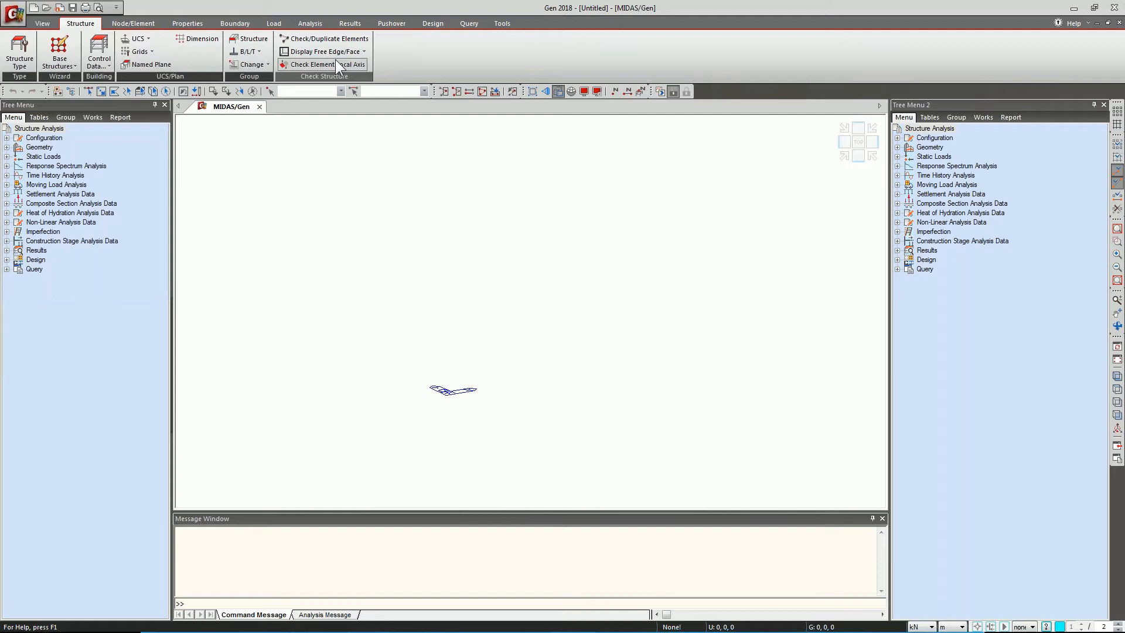
Create a row of nodes starting at 0, 0, 0 with 4 copies spaced 6, 0, 0 m apart.
click(131, 25)
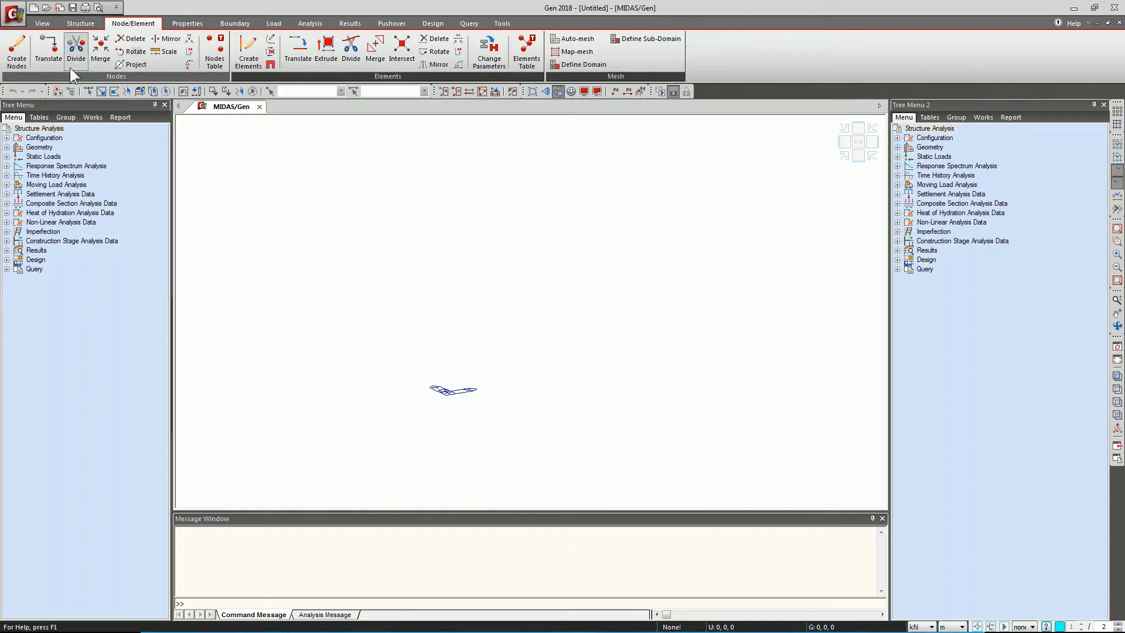
click(16, 58)
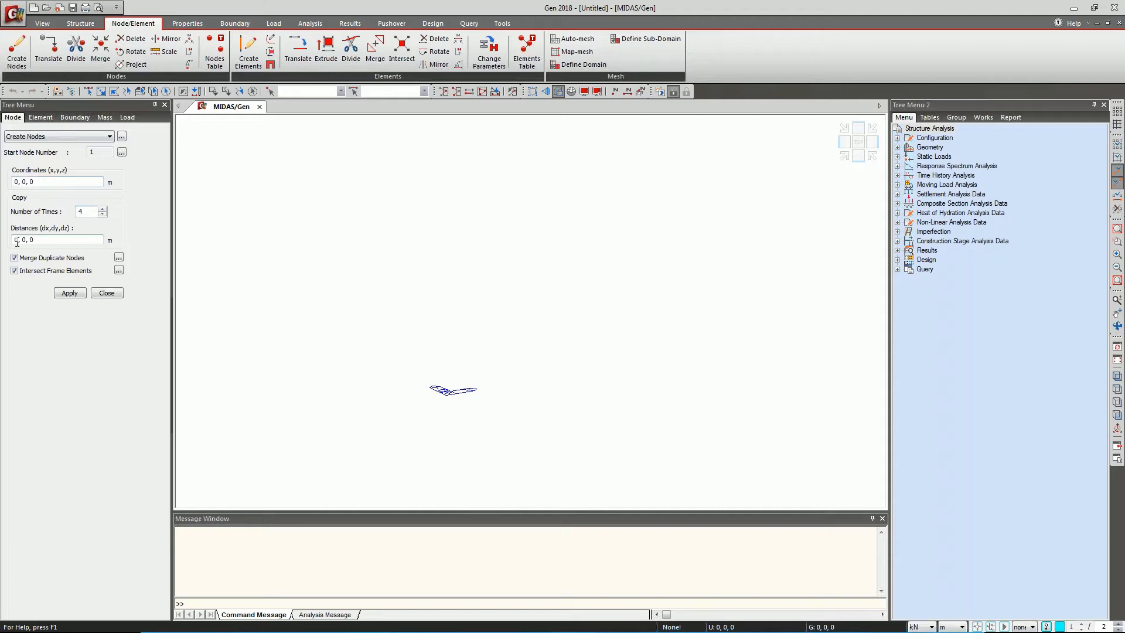
drag(14, 240, 18, 240)
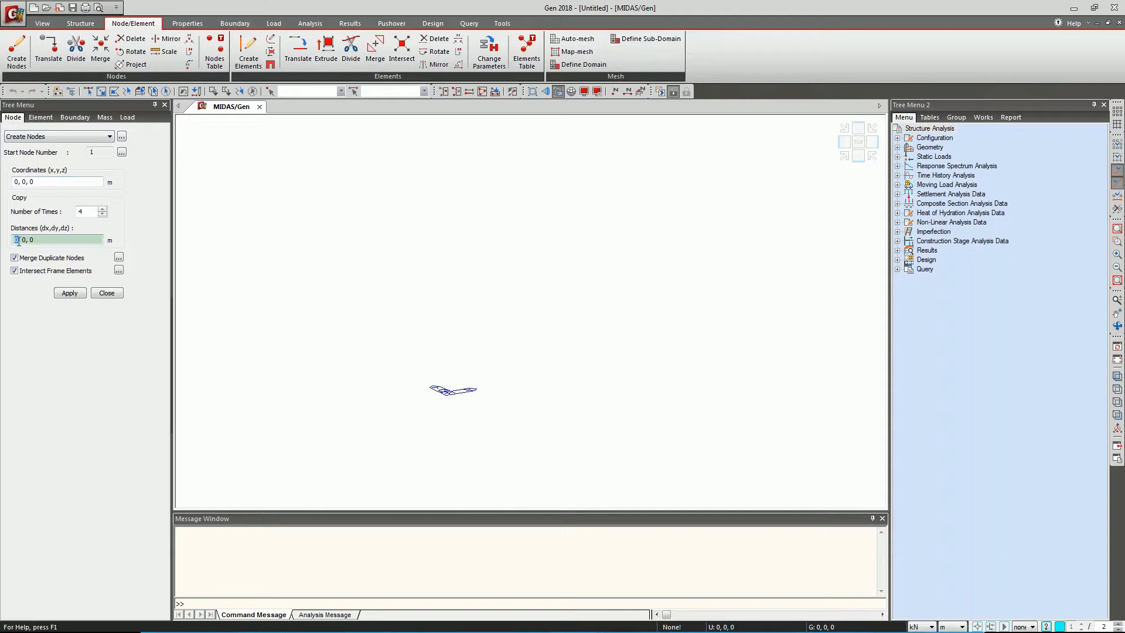
text(6)
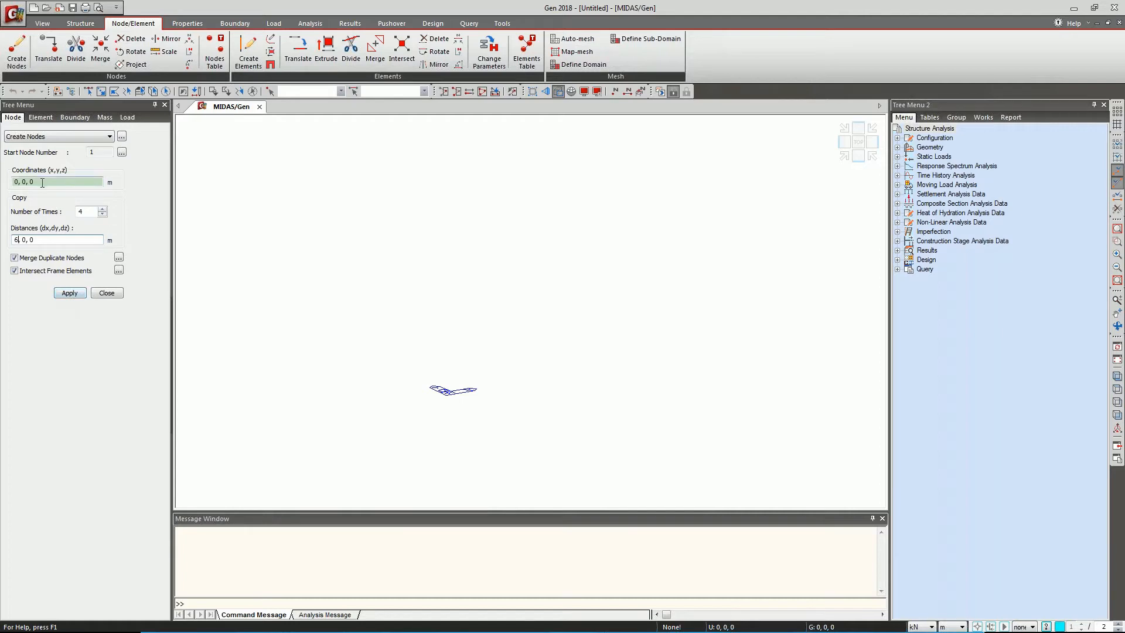
click(70, 293)
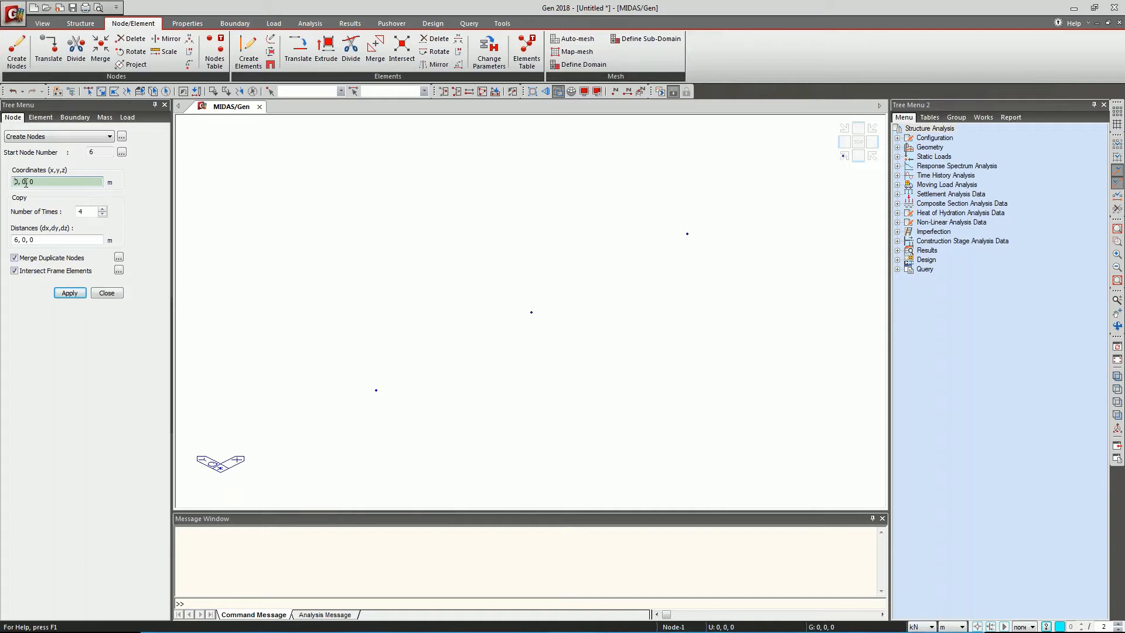
Create two more node rows starting at 0, 9, 0 and 0, 18, 0 m, using the same copy count and spacing.
text(9)
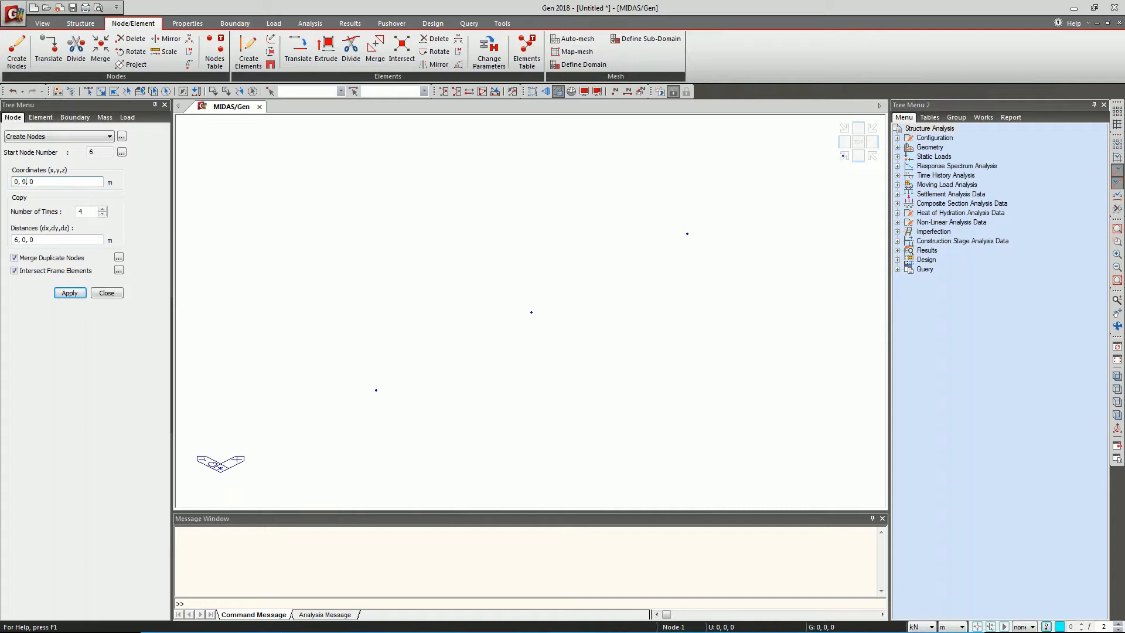
click(77, 295)
double_click(25, 182)
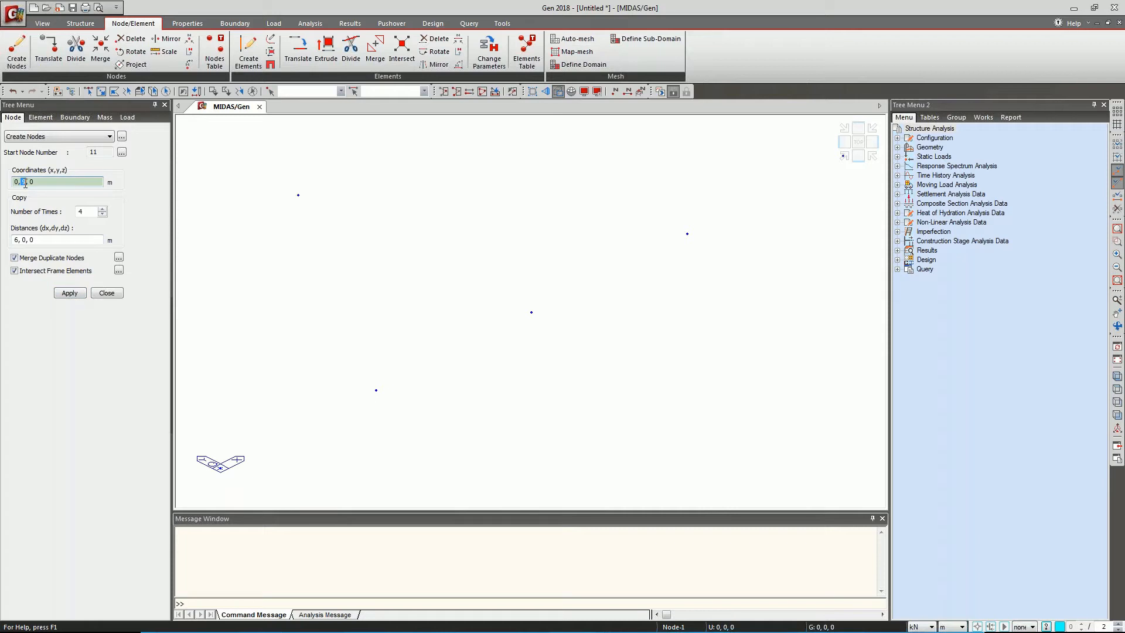
text(18)
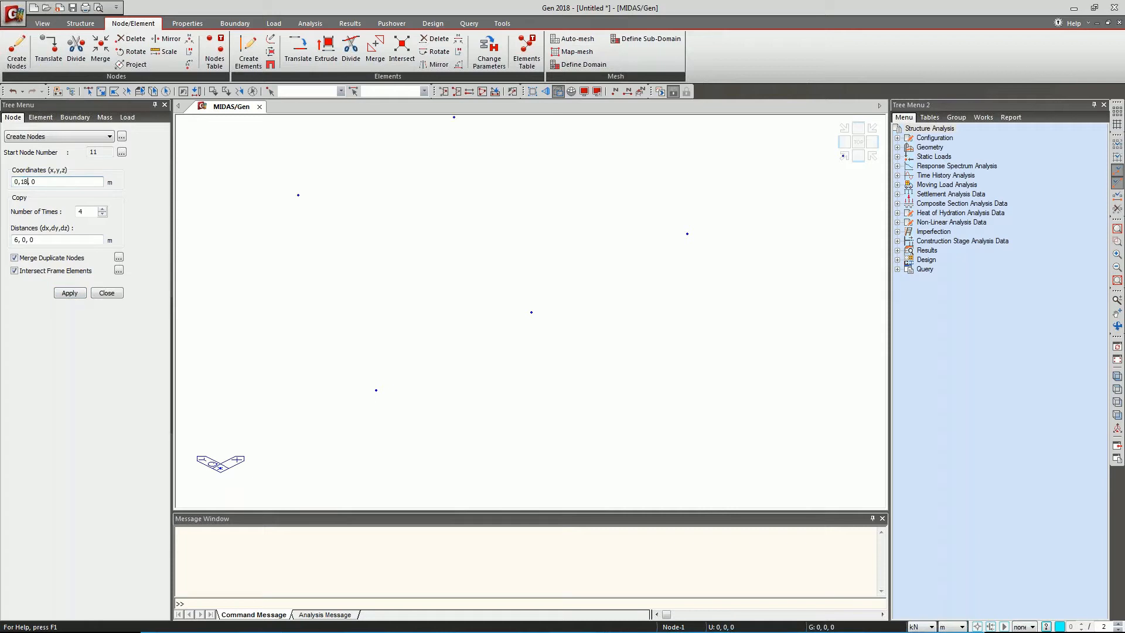
click(70, 293)
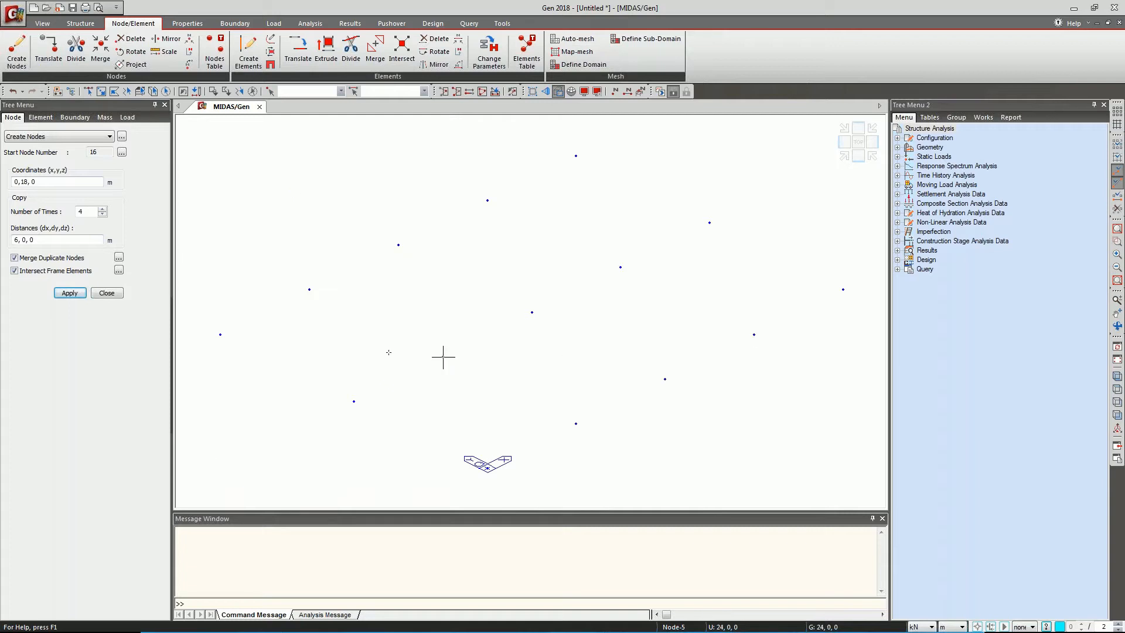
Extrude all nodes into beam elements with the Node -> Line Element type, at an equal distance of 0, 0, 1 m.
click(88, 91)
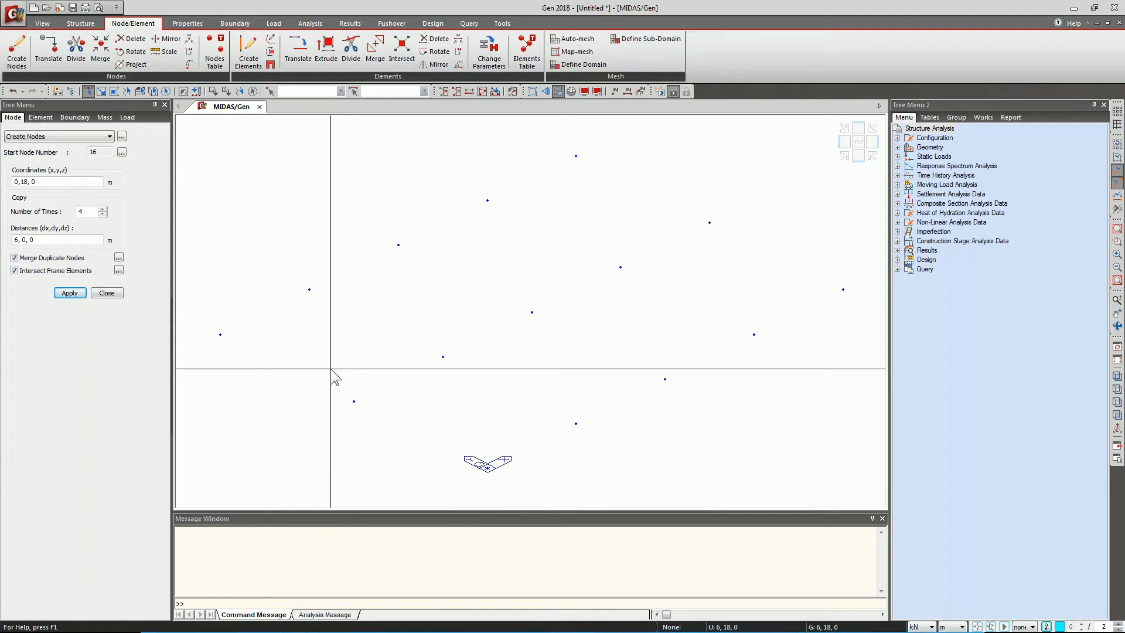
click(330, 48)
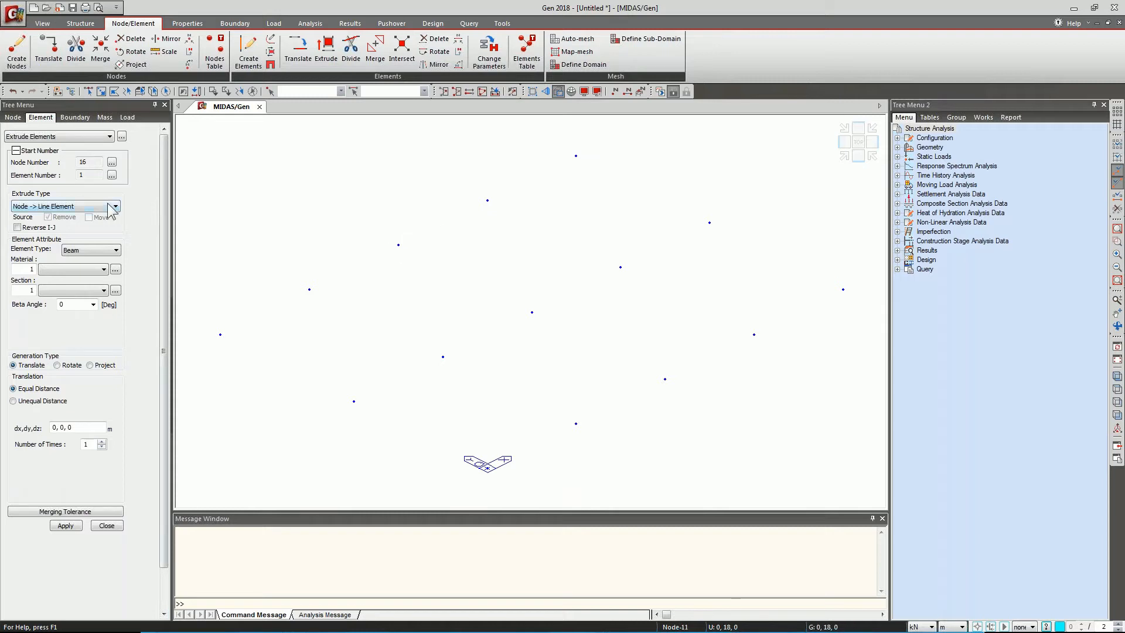
click(115, 206)
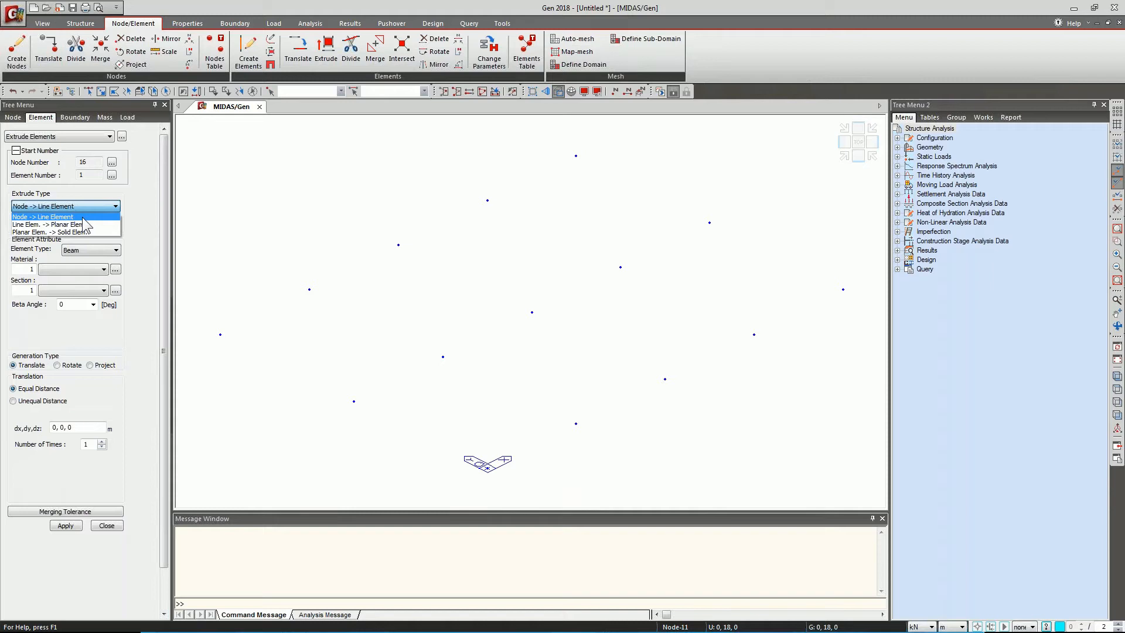
click(82, 217)
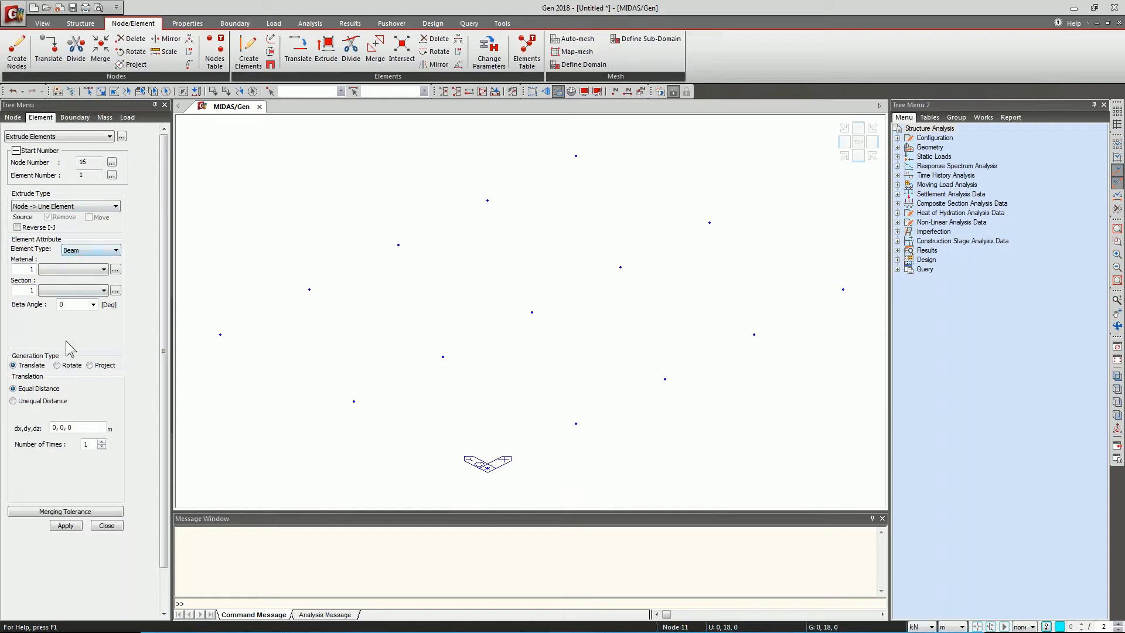
click(166, 92)
click(51, 400)
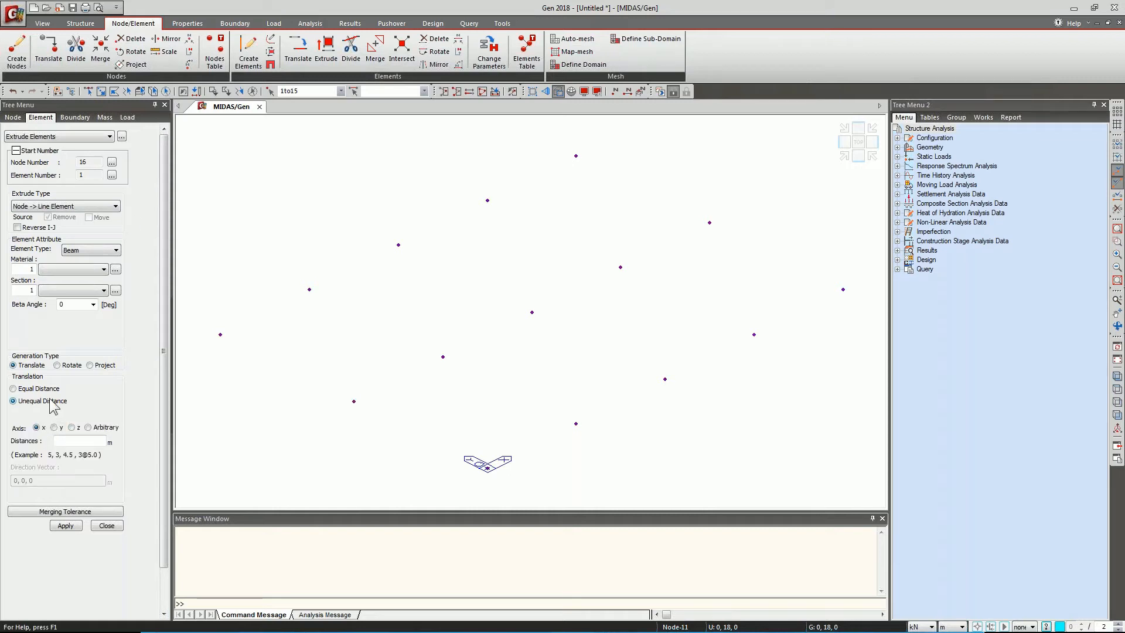
click(51, 390)
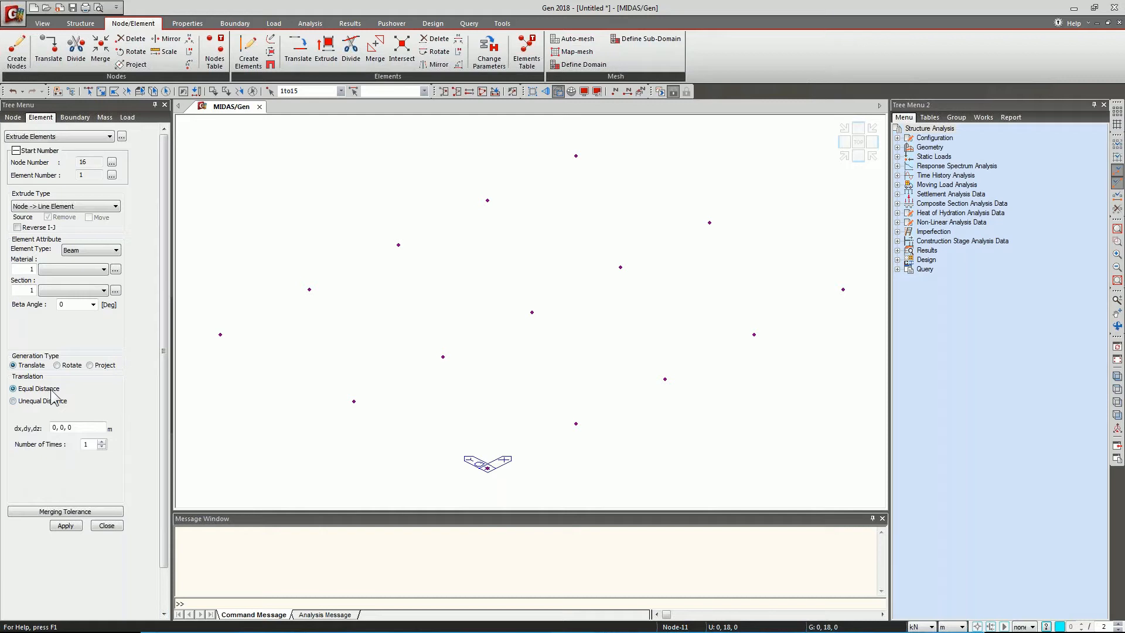
click(54, 429)
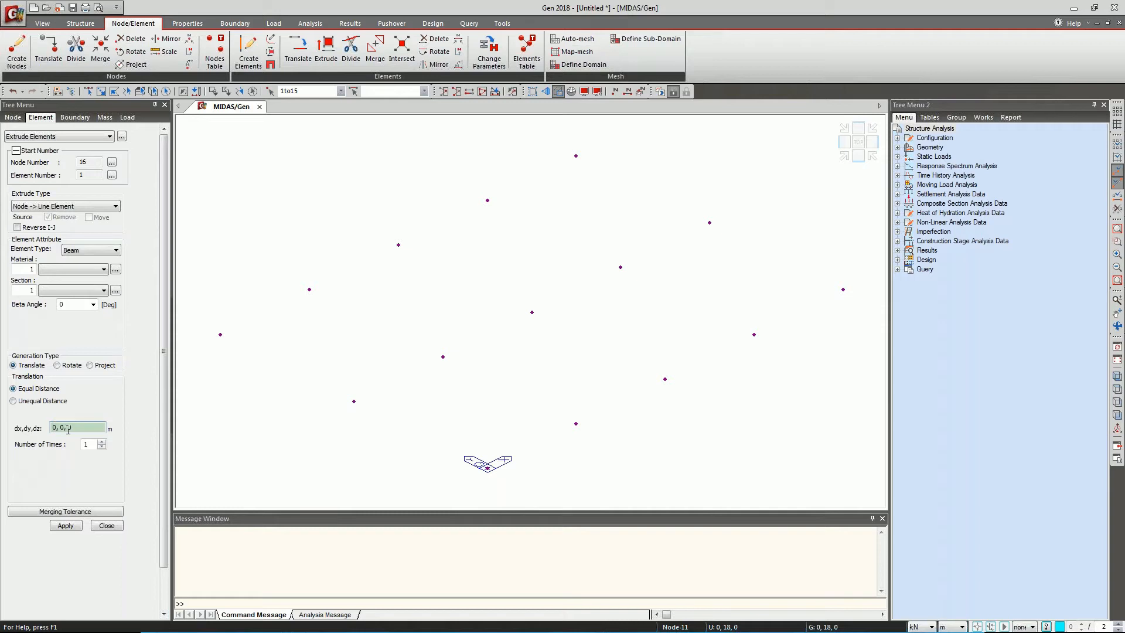
drag(66, 429, 76, 429)
text(1)
click(65, 526)
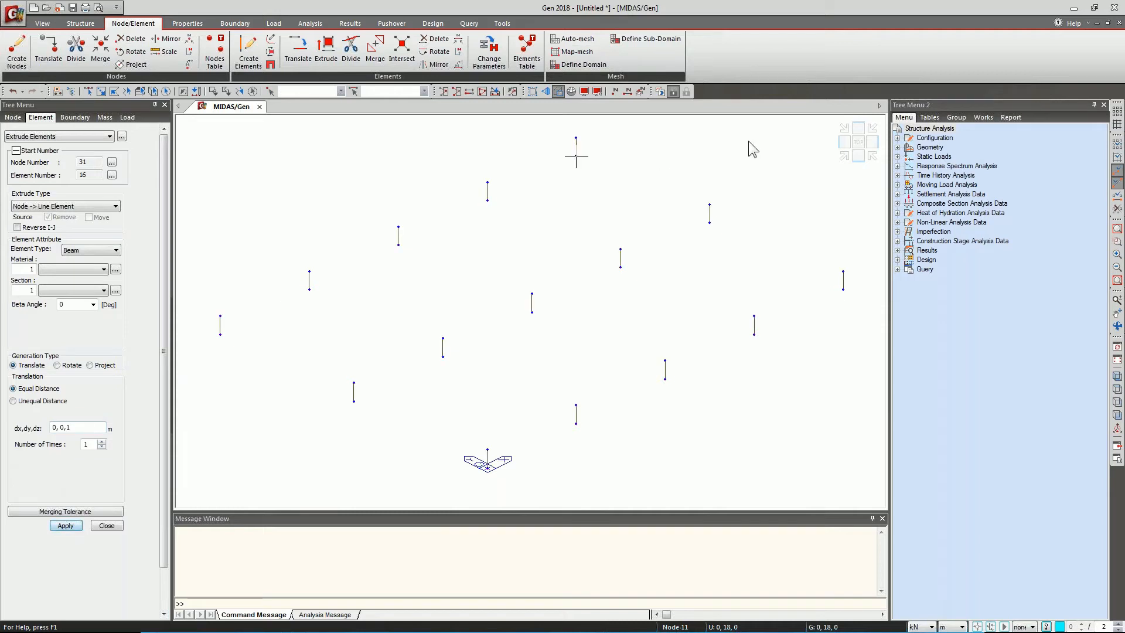
Extrude the top nodes of the two outer column rows into beam elements by 0, 0, 4 m.
click(853, 159)
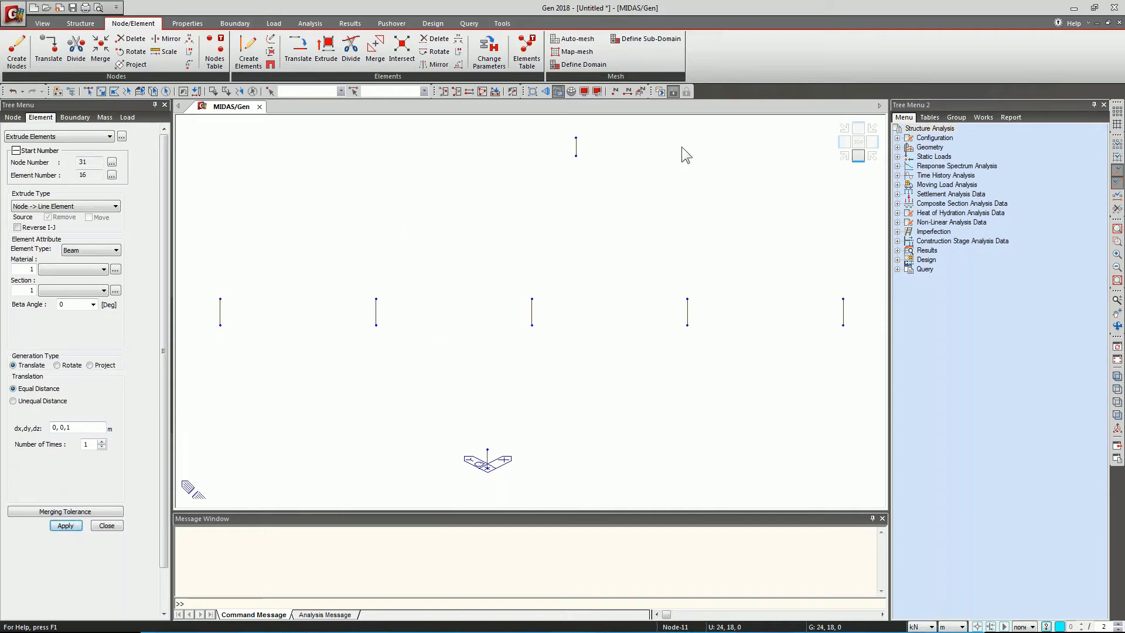
click(87, 91)
drag(204, 284, 865, 315)
click(849, 158)
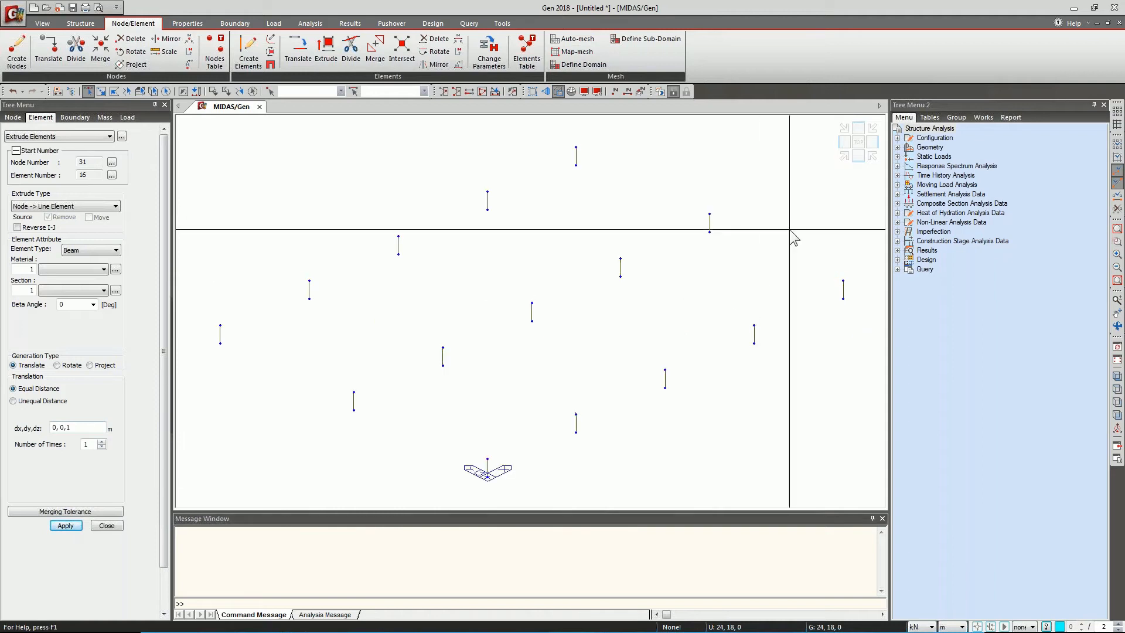
click(844, 144)
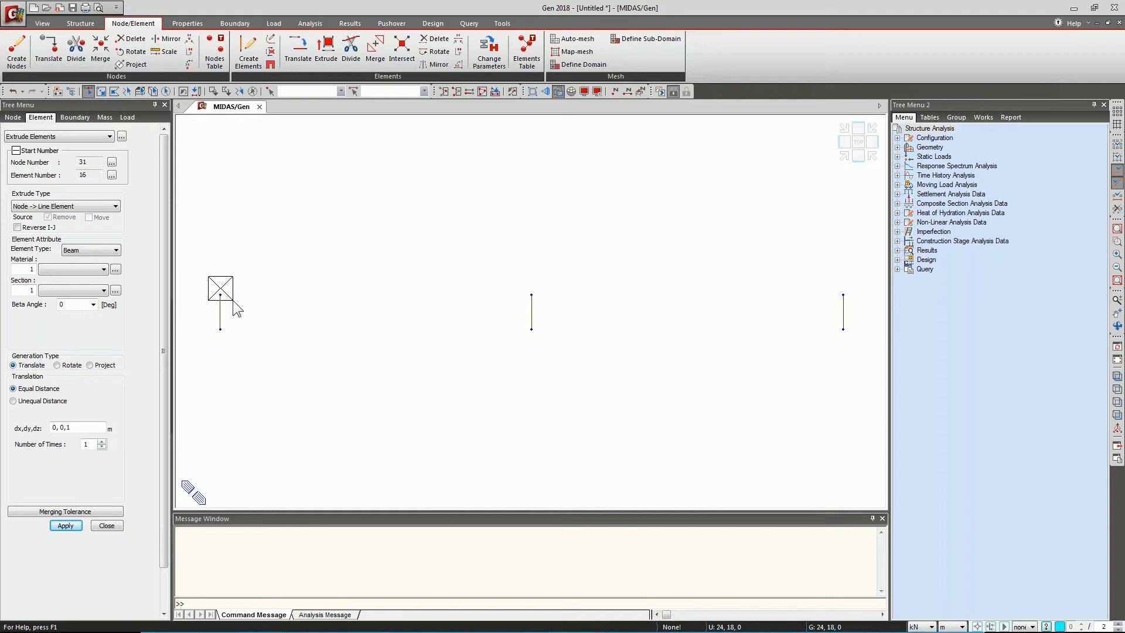
drag(884, 311, 834, 280)
double_click(76, 429)
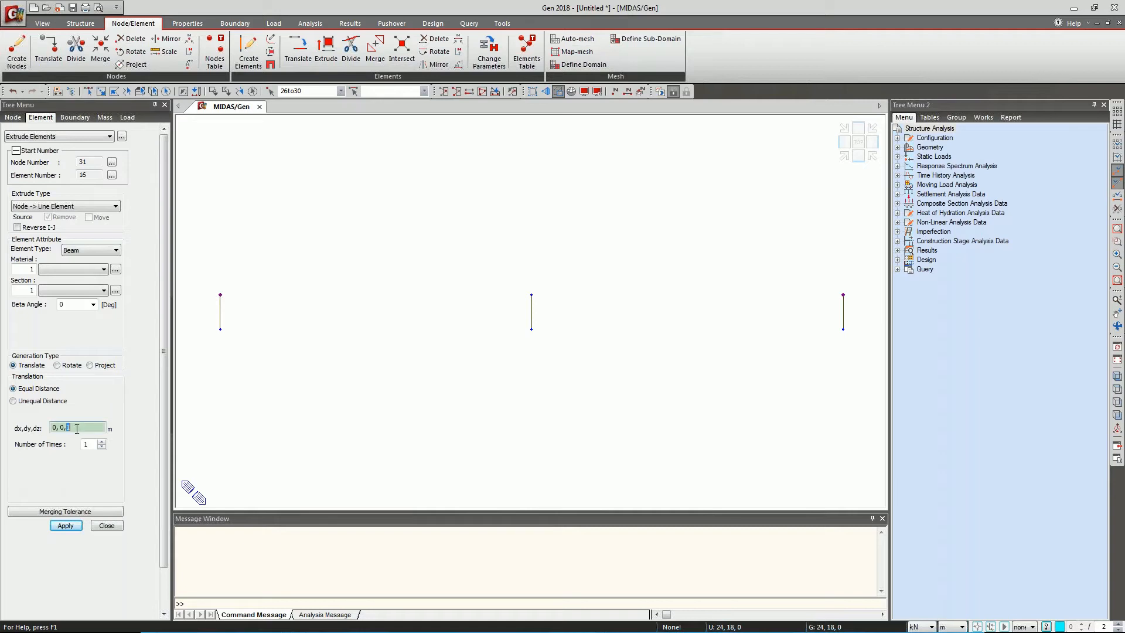
text(4)
click(66, 527)
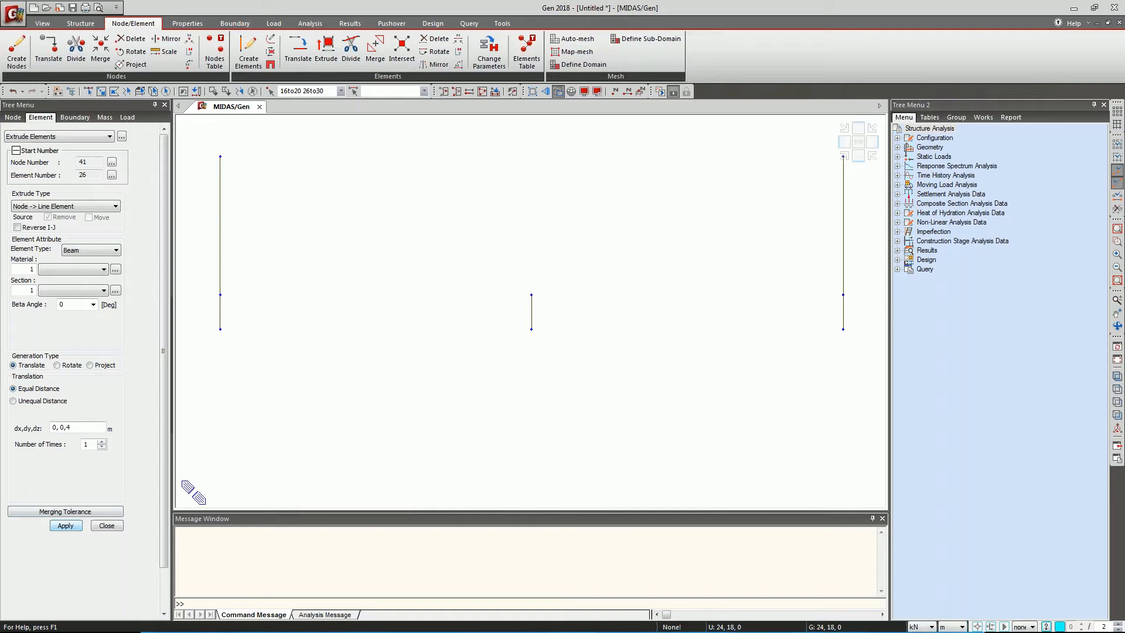
Extrude the top nodes of the middle column row into beam elements by 0, 0, 6.15 m.
click(88, 91)
drag(515, 272, 548, 301)
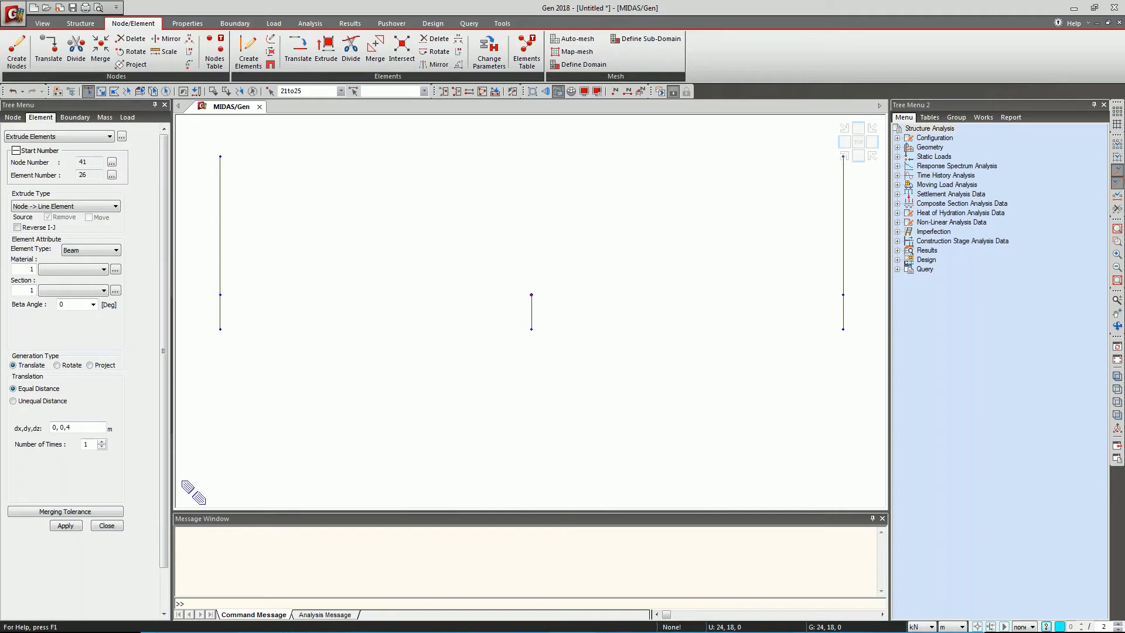
double_click(68, 430)
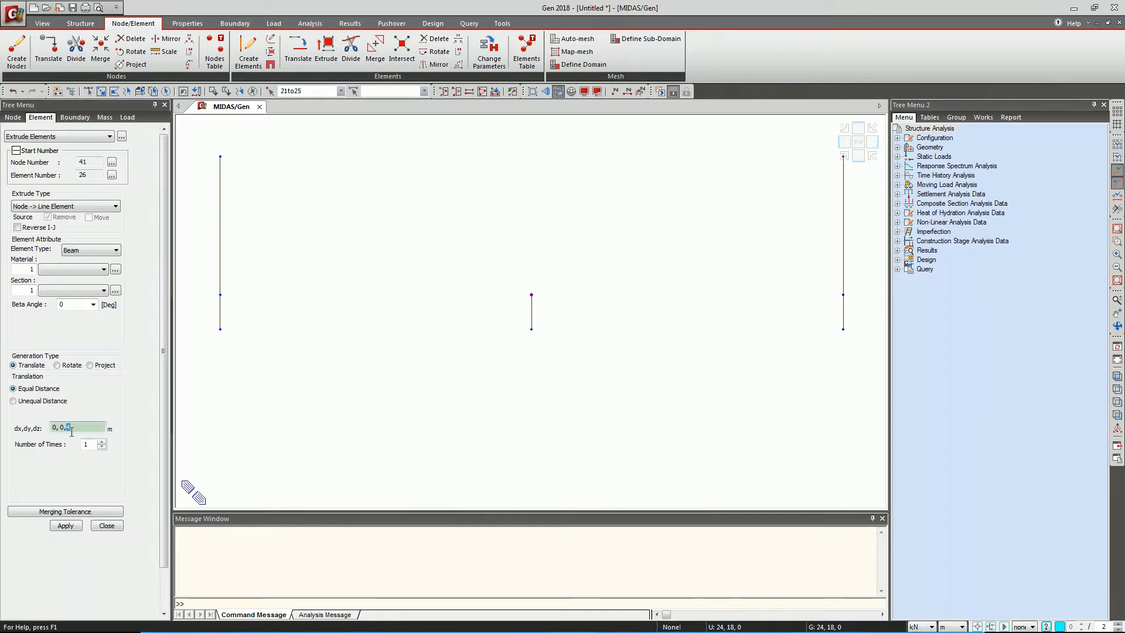
text(6.15)
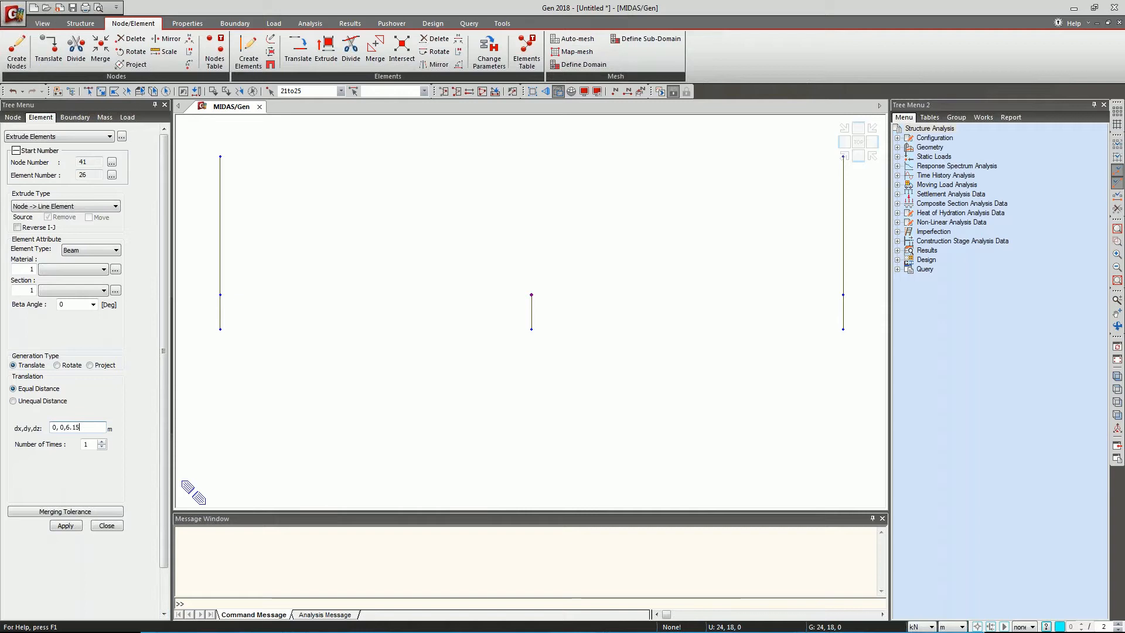
click(70, 526)
click(845, 157)
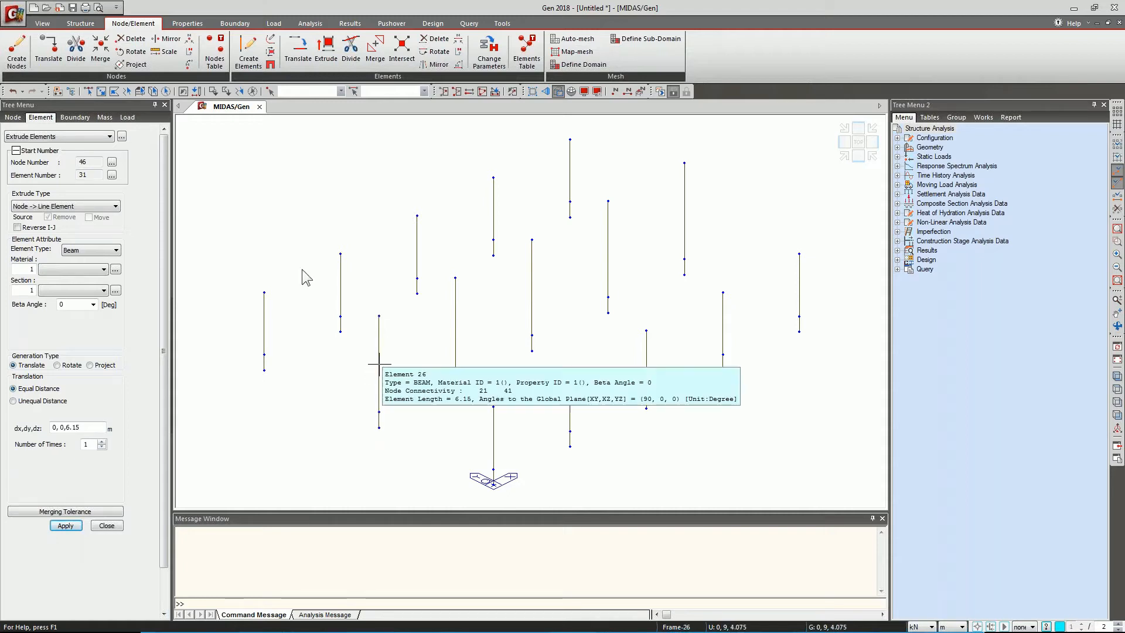
Create the two sloping roof beams of the first frame, from eave to eave through the middle column's top node.
click(253, 58)
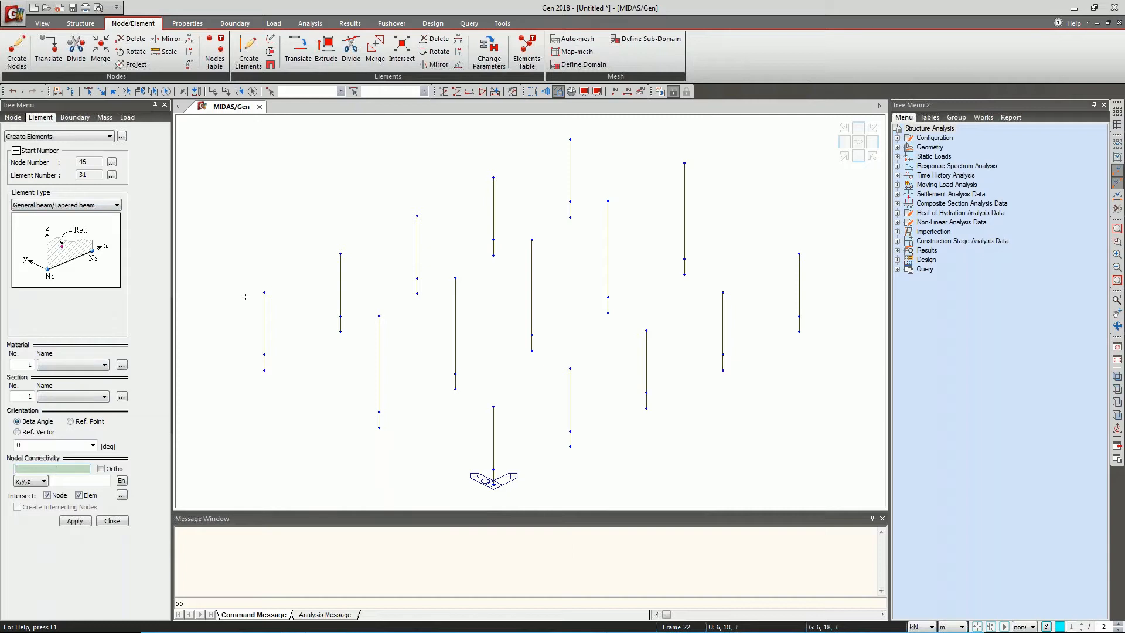
click(265, 293)
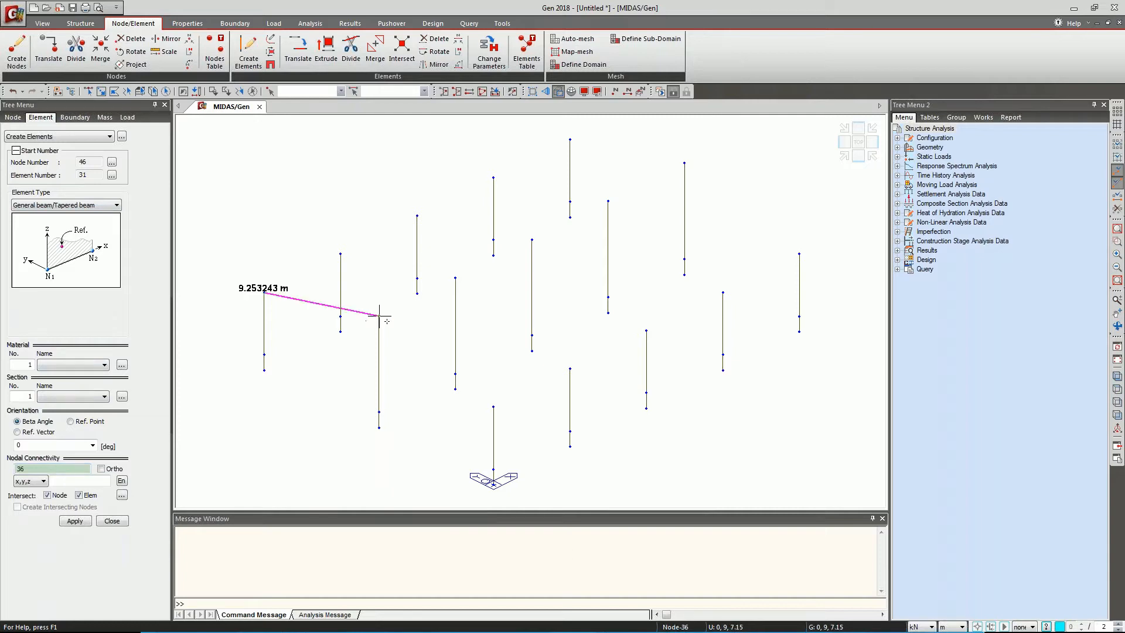
click(494, 406)
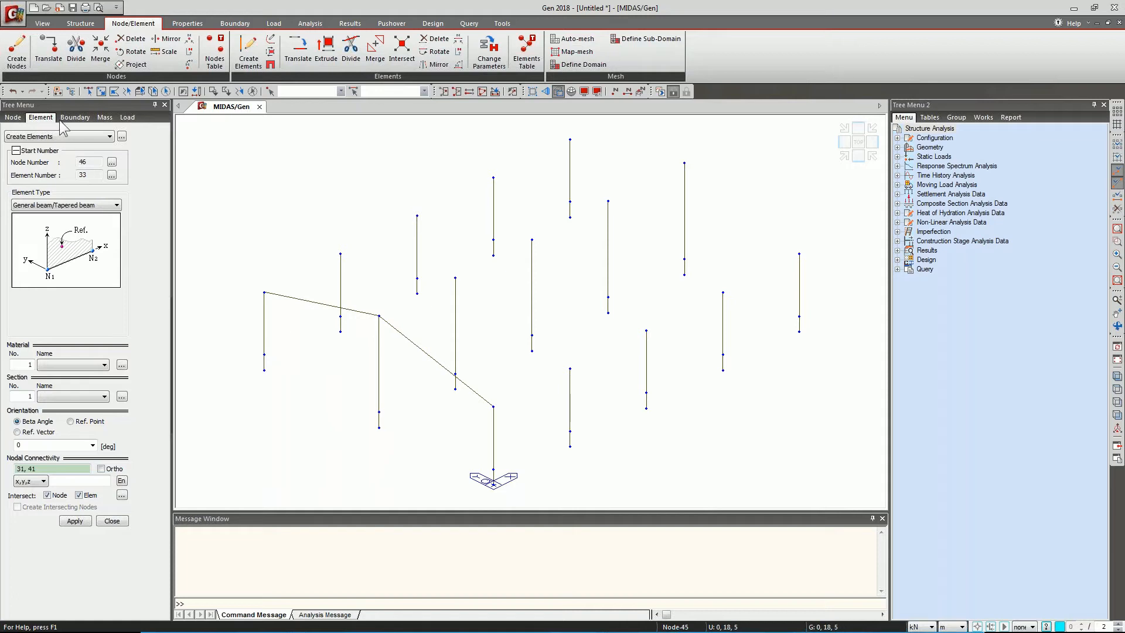
Copy the first frame's two roof beams at an equal distance of 6, 0, 0 m, 4 times.
click(88, 92)
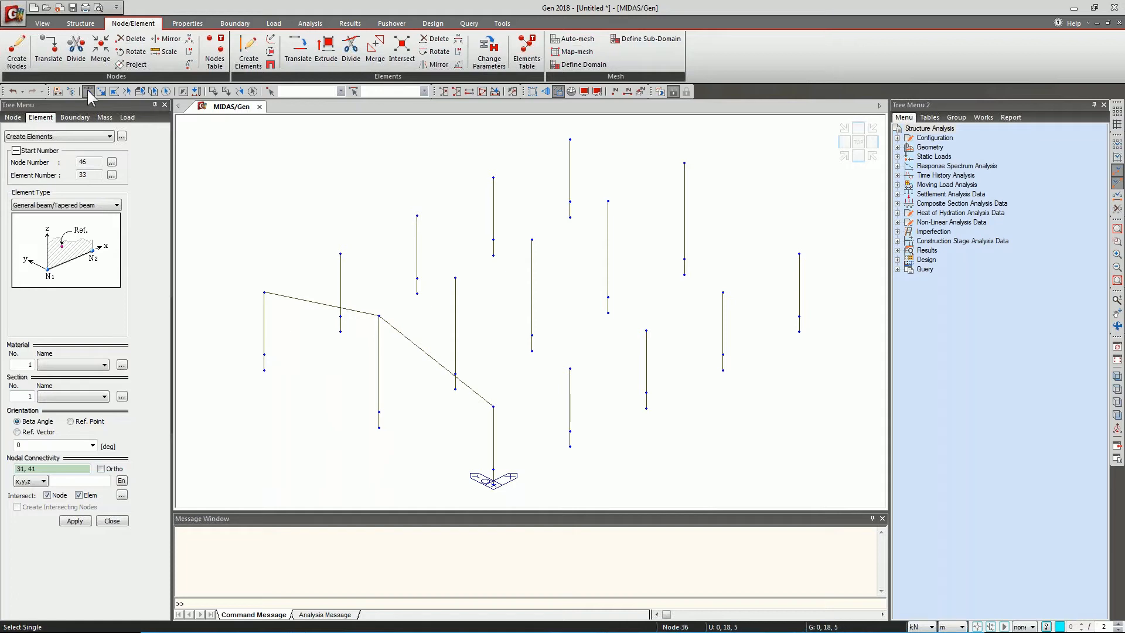
click(297, 55)
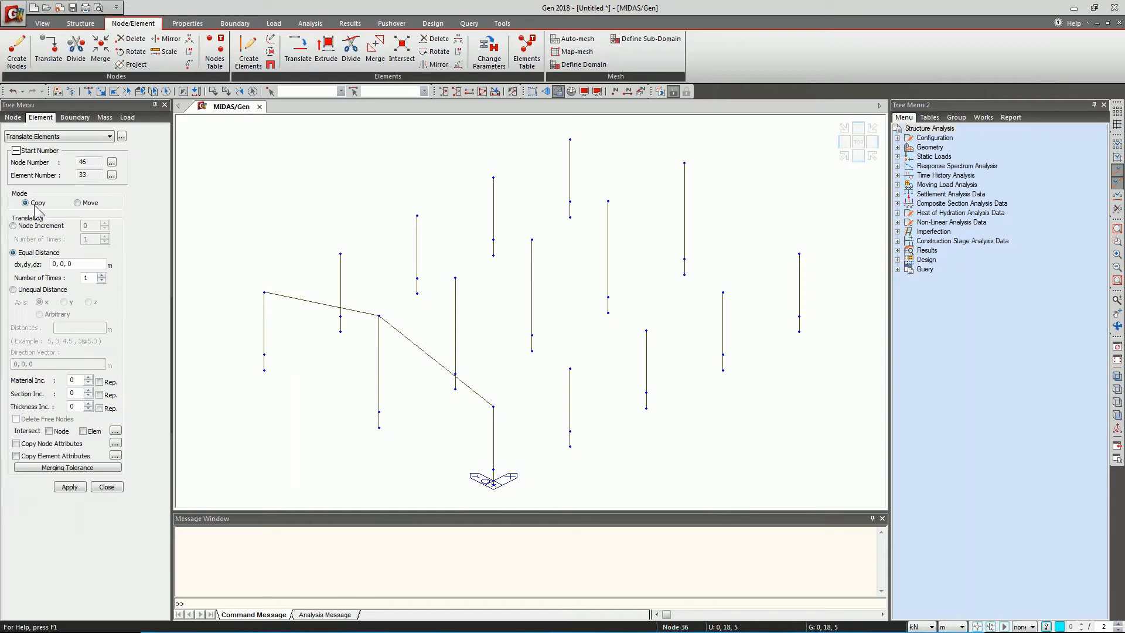
click(302, 300)
click(415, 342)
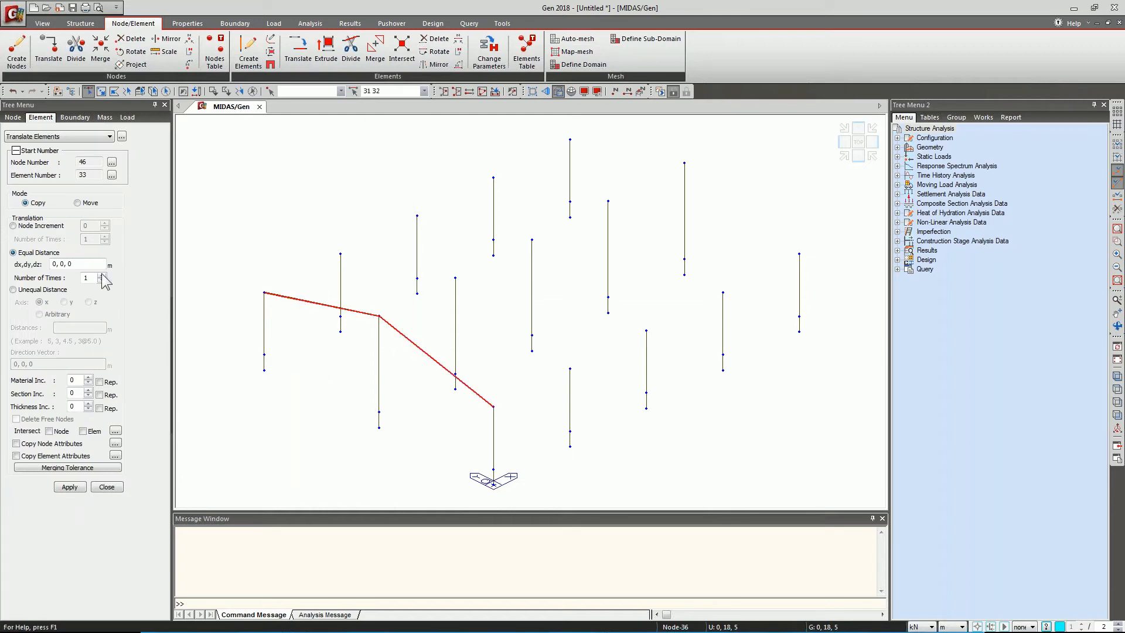
double_click(55, 264)
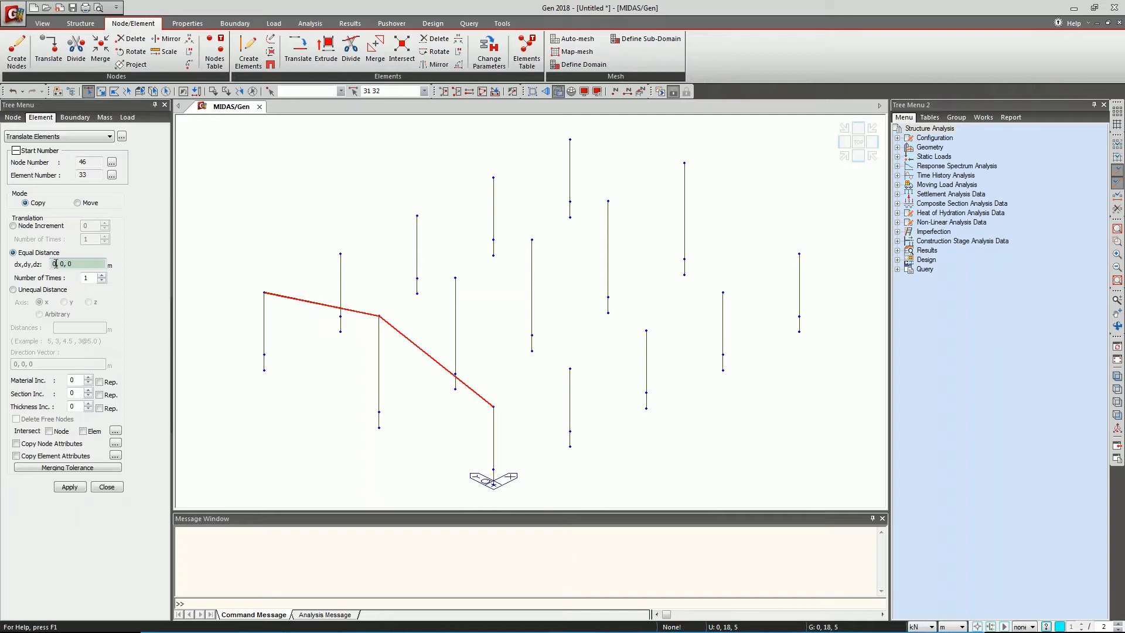
text(6)
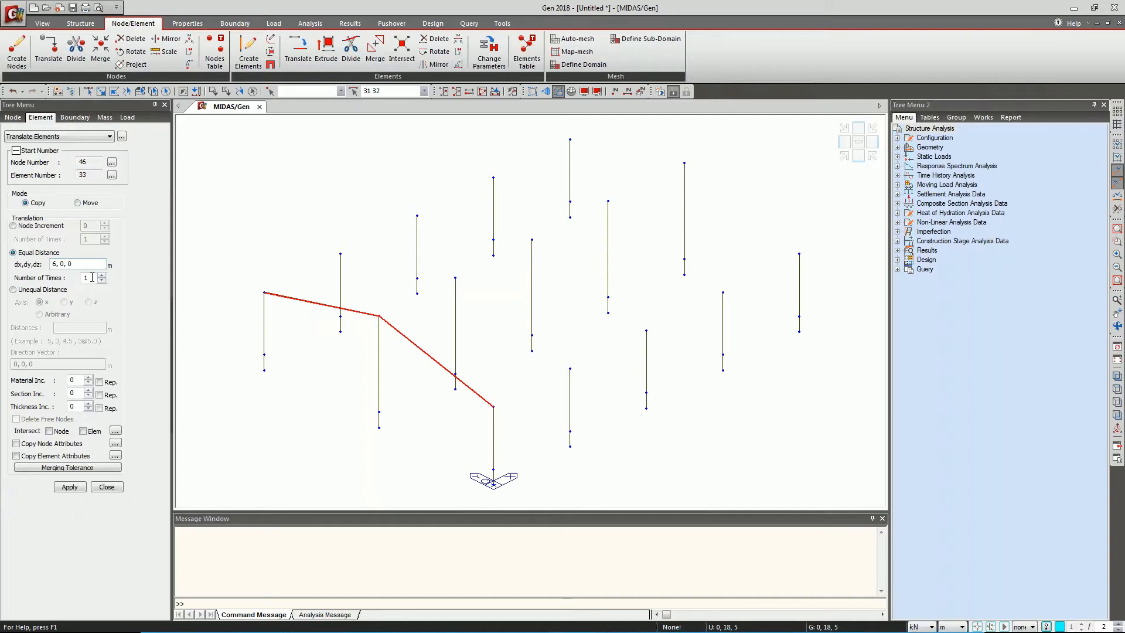
double_click(81, 274)
click(63, 487)
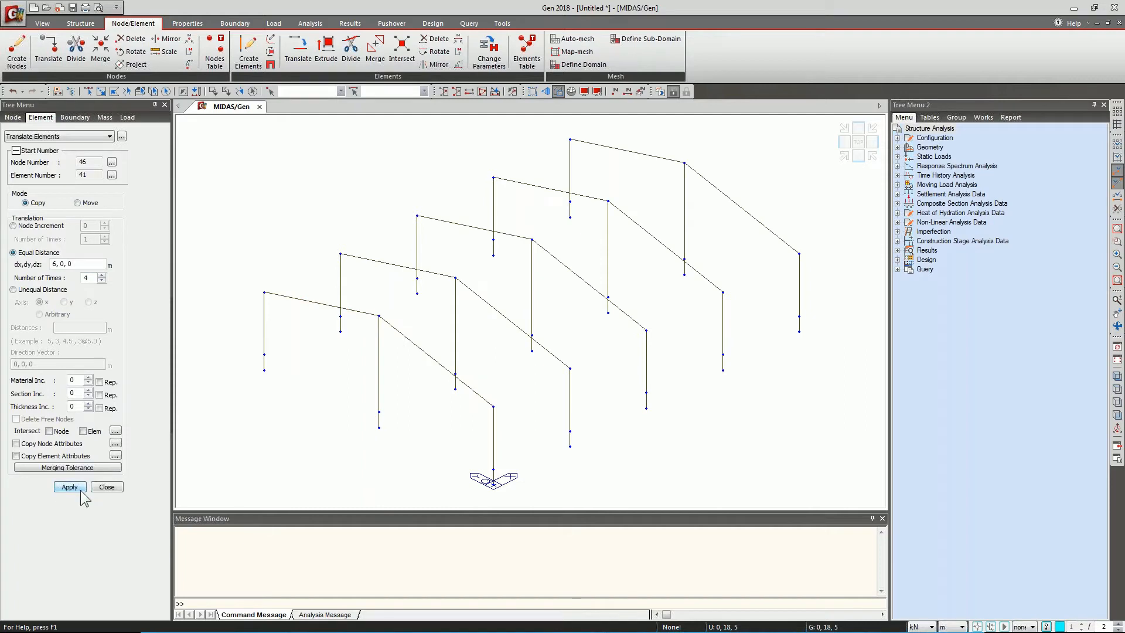
Create longitudinal beams connecting the column tops of all frames along both eaves and the ridge.
click(249, 59)
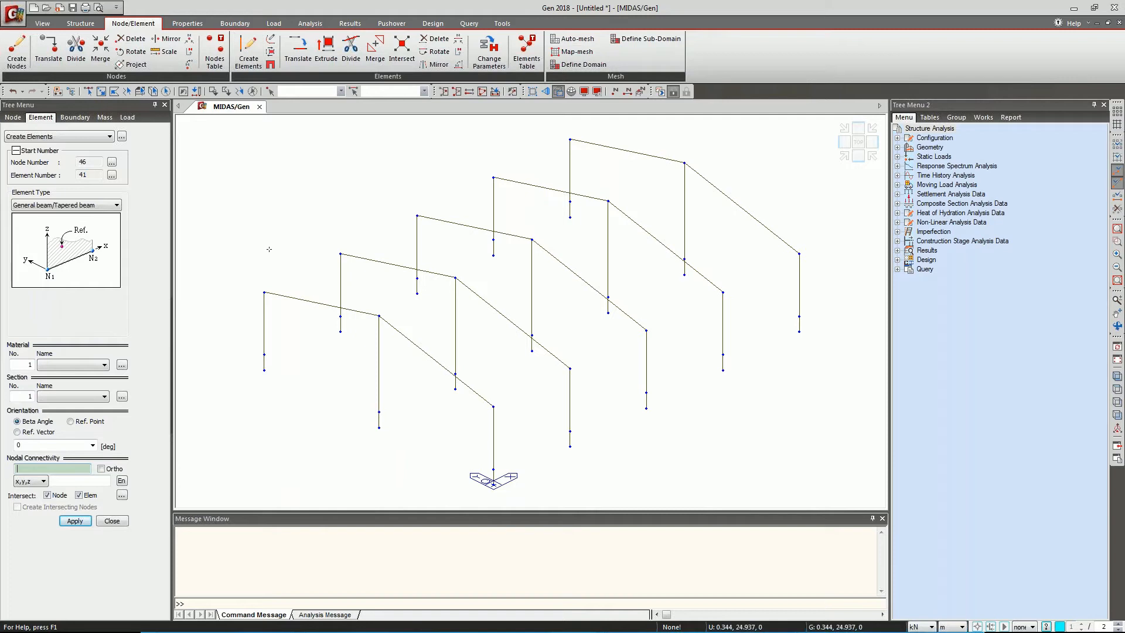
click(265, 292)
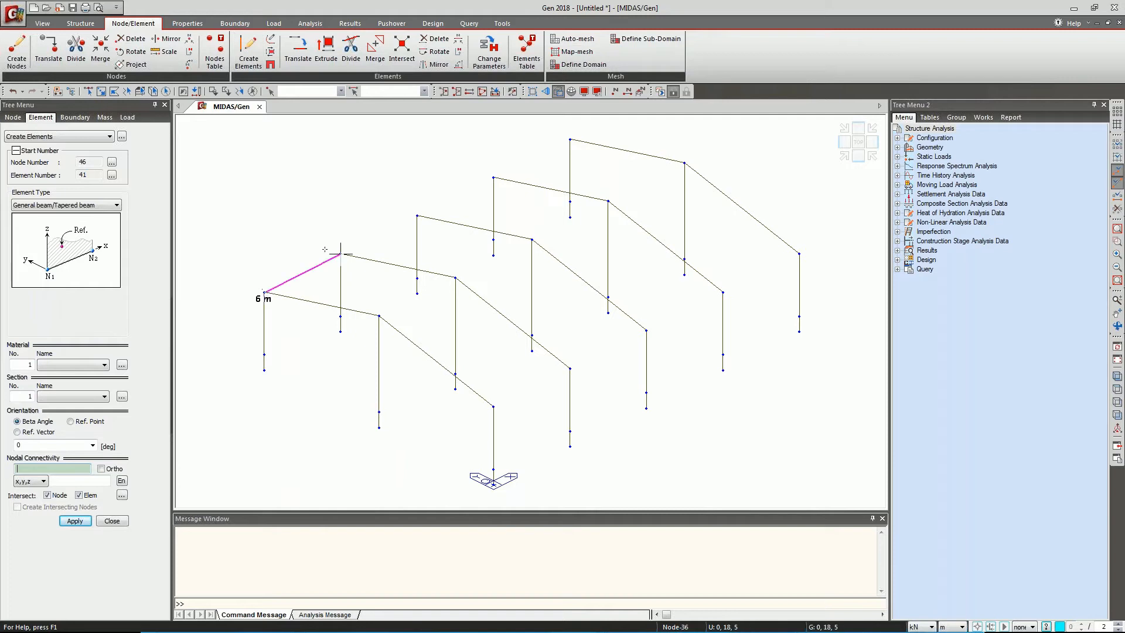
click(570, 139)
click(379, 315)
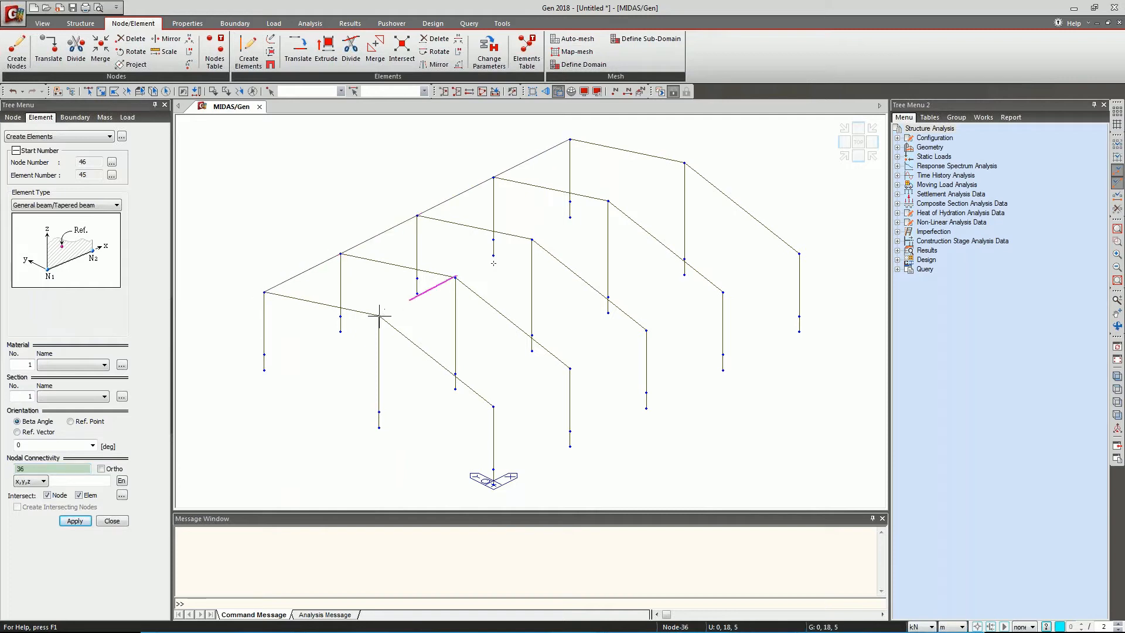
click(684, 162)
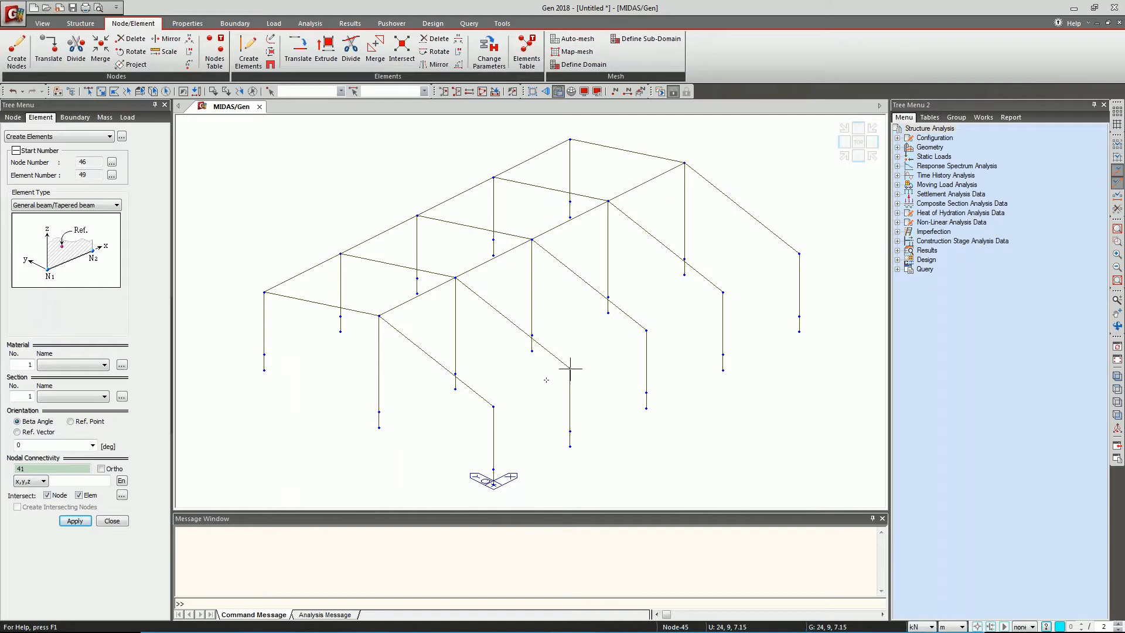
click(494, 407)
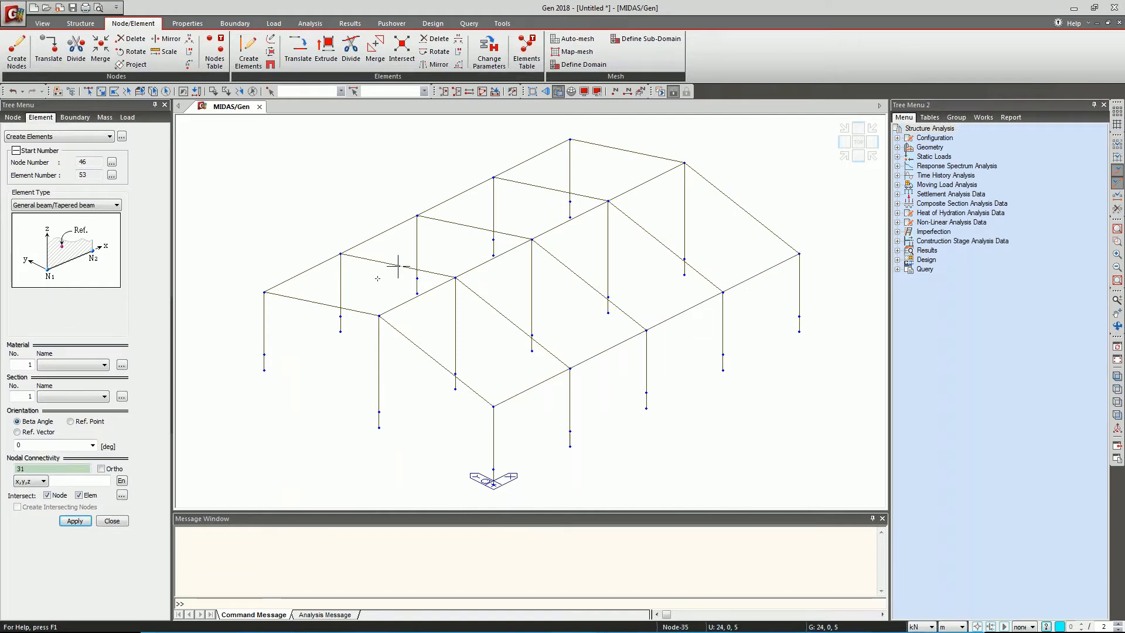
Create beams at the 1 m level around the building's perimeter and lengthwise along the middle column row.
click(264, 354)
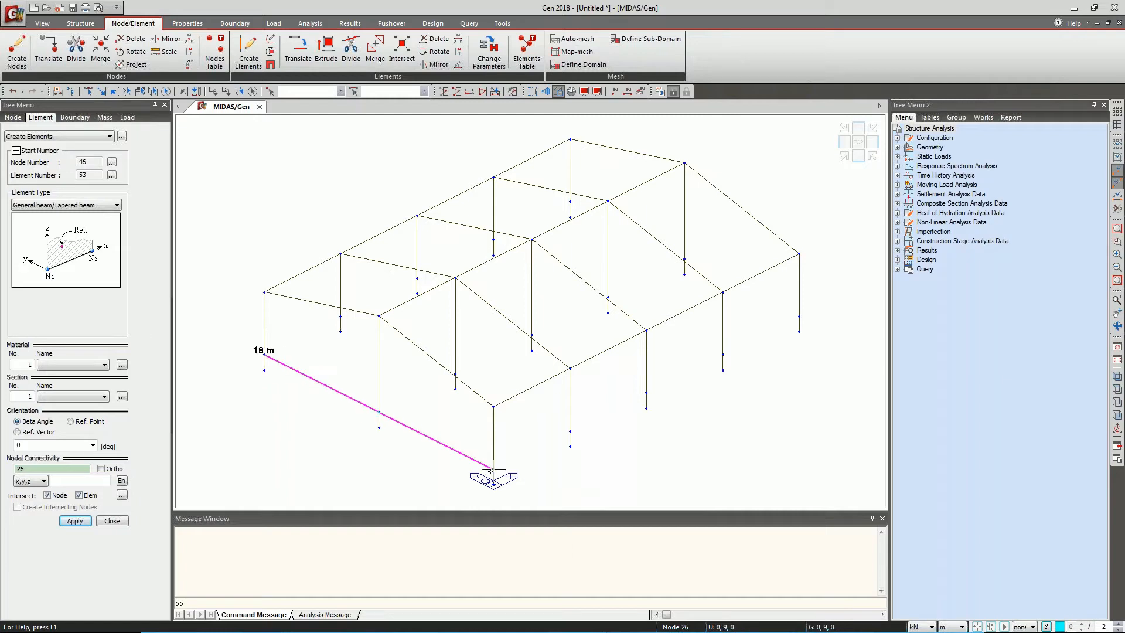
click(494, 468)
click(493, 469)
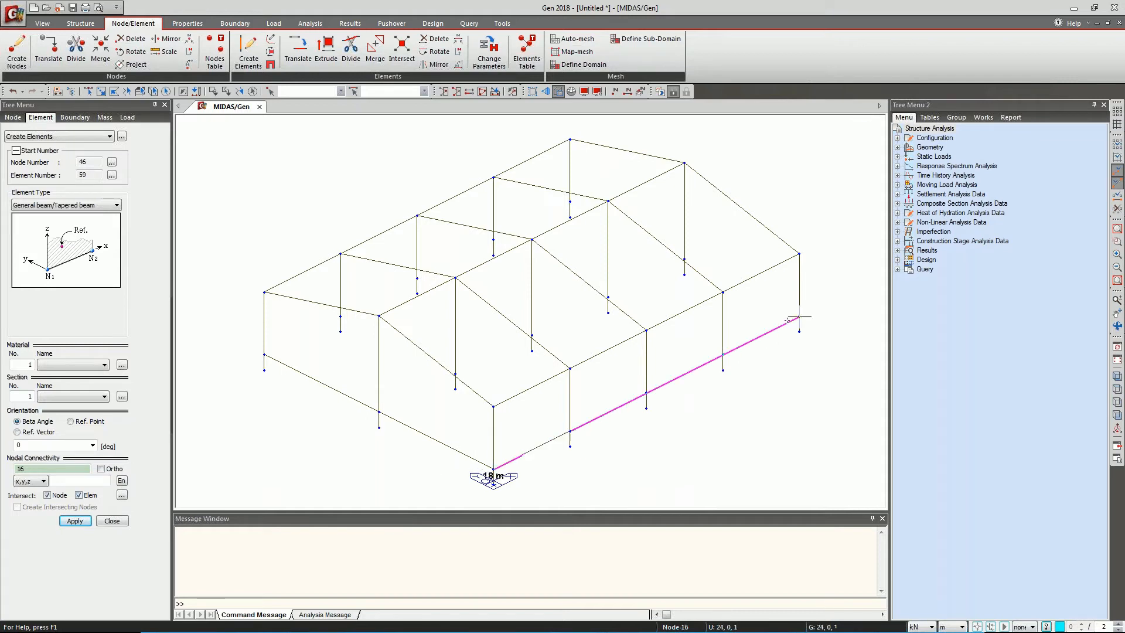
click(800, 317)
click(569, 202)
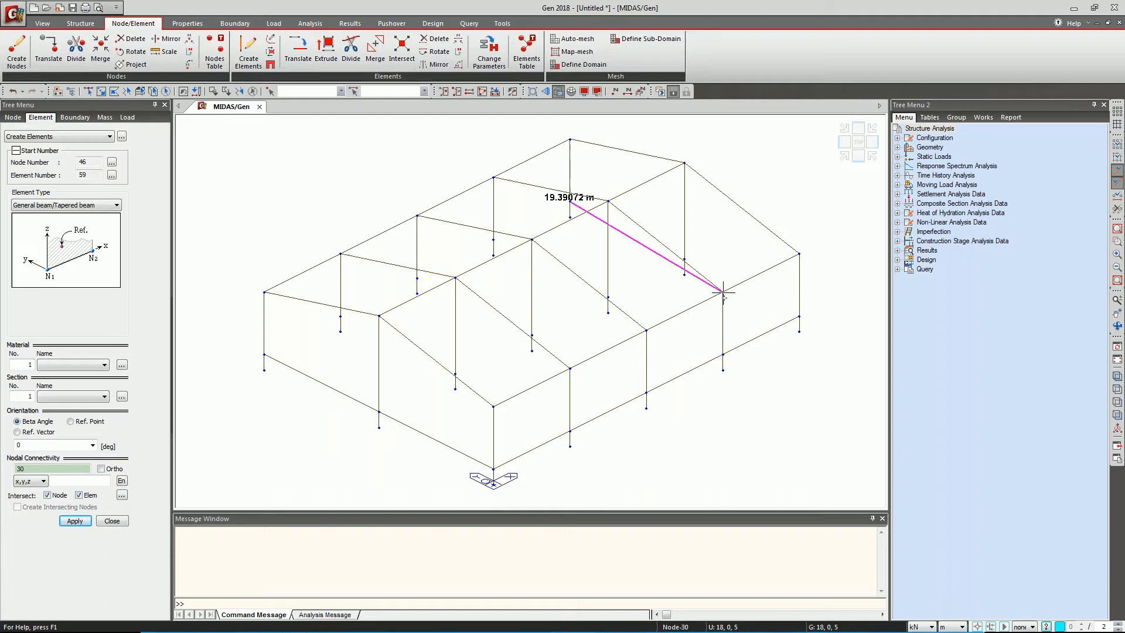
click(798, 317)
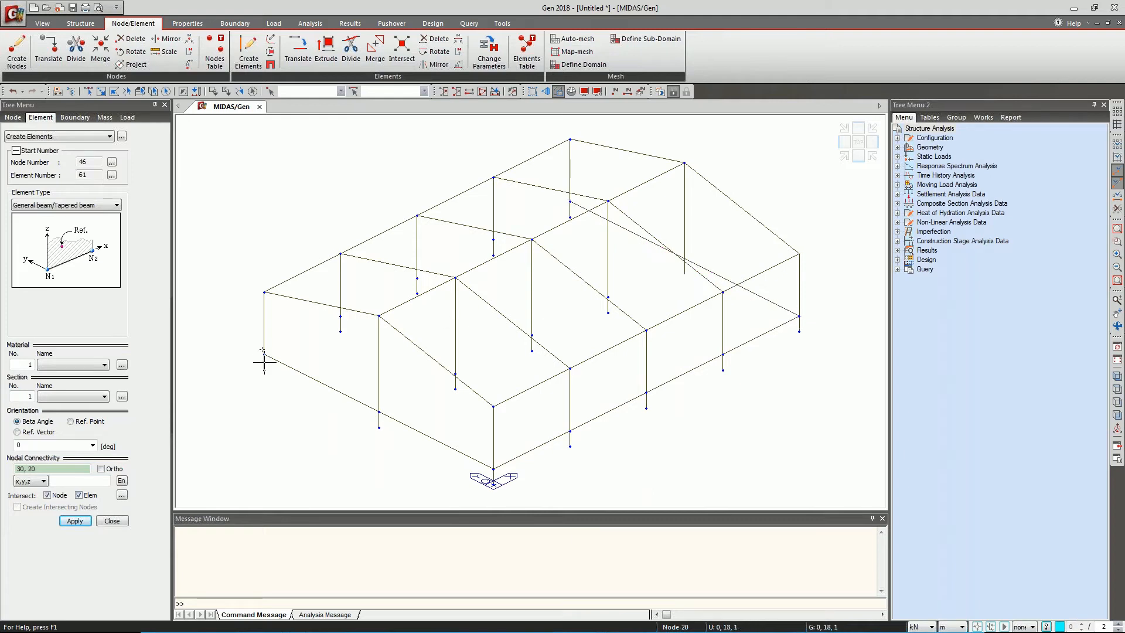
click(569, 201)
click(380, 413)
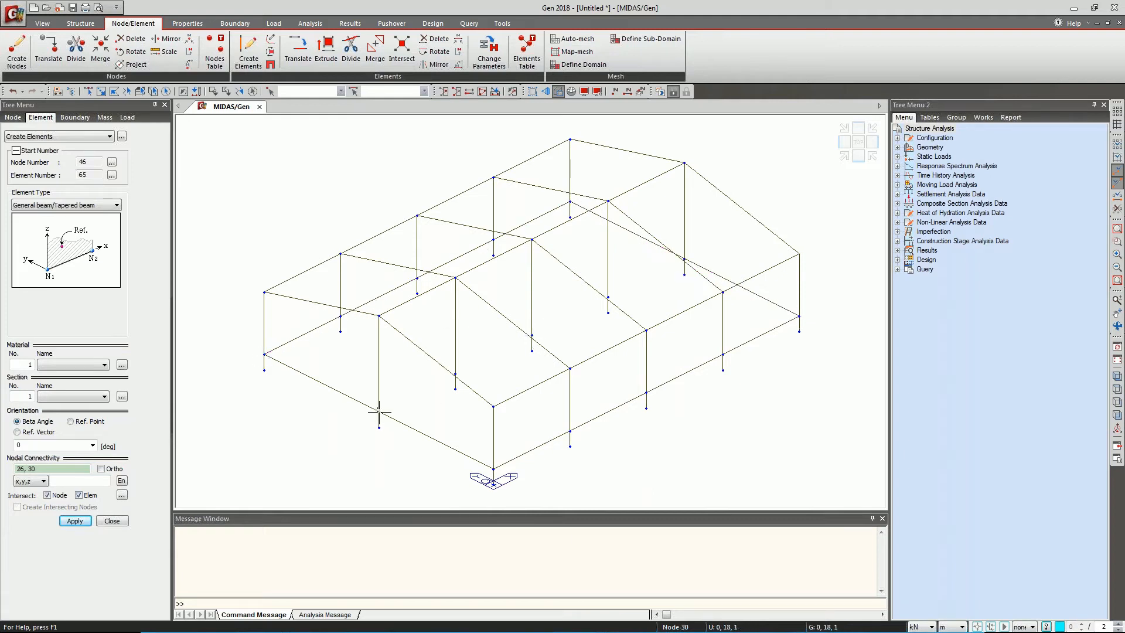
click(684, 259)
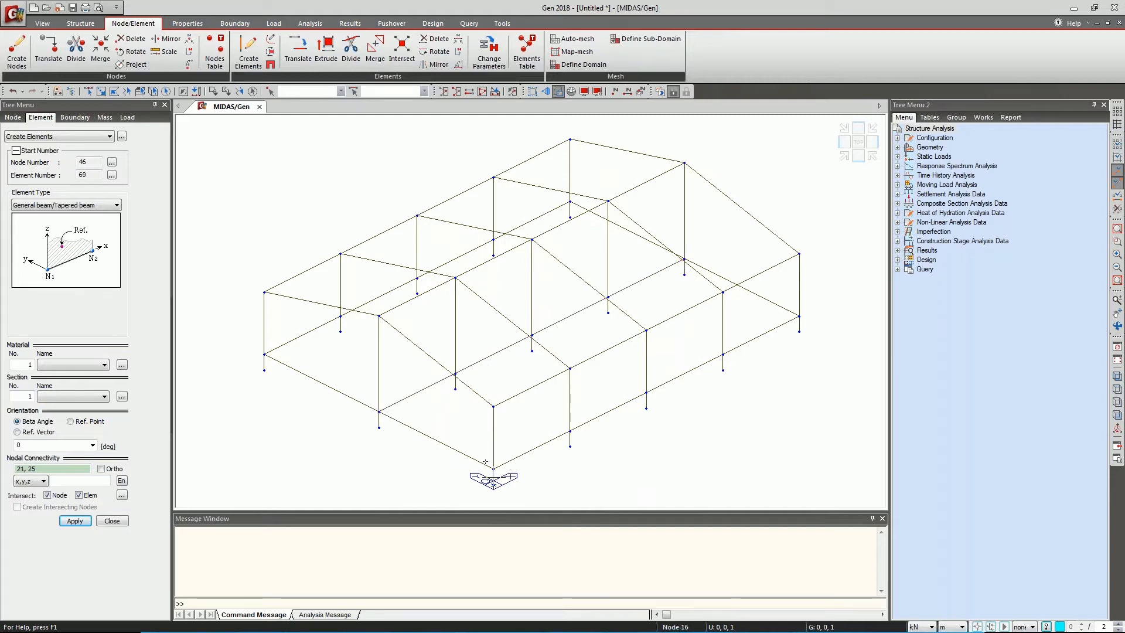
ctrl+middle_drag(484, 463, 624, 418)
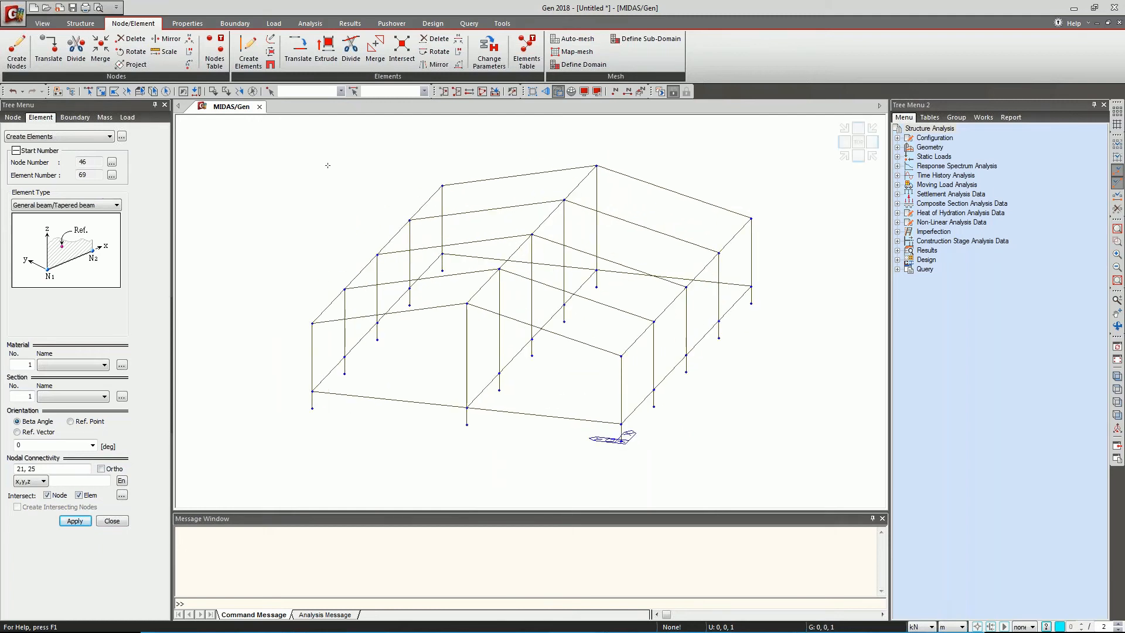
Divide the upper column elements of the outer row at y = 0 by an unequal distance of 3 m.
click(86, 91)
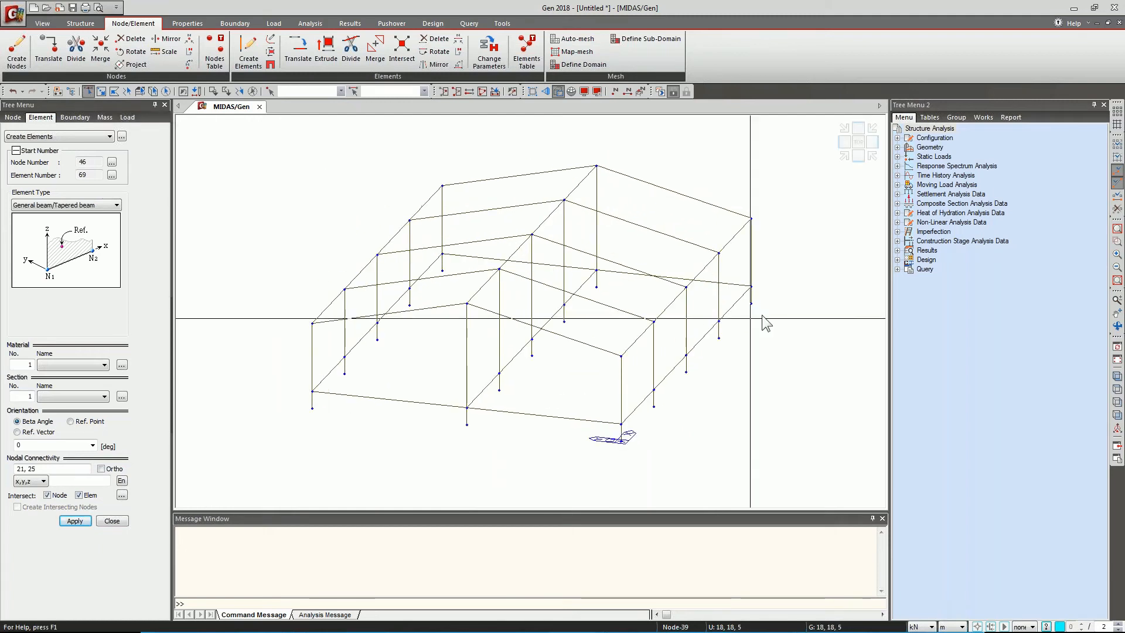
click(858, 157)
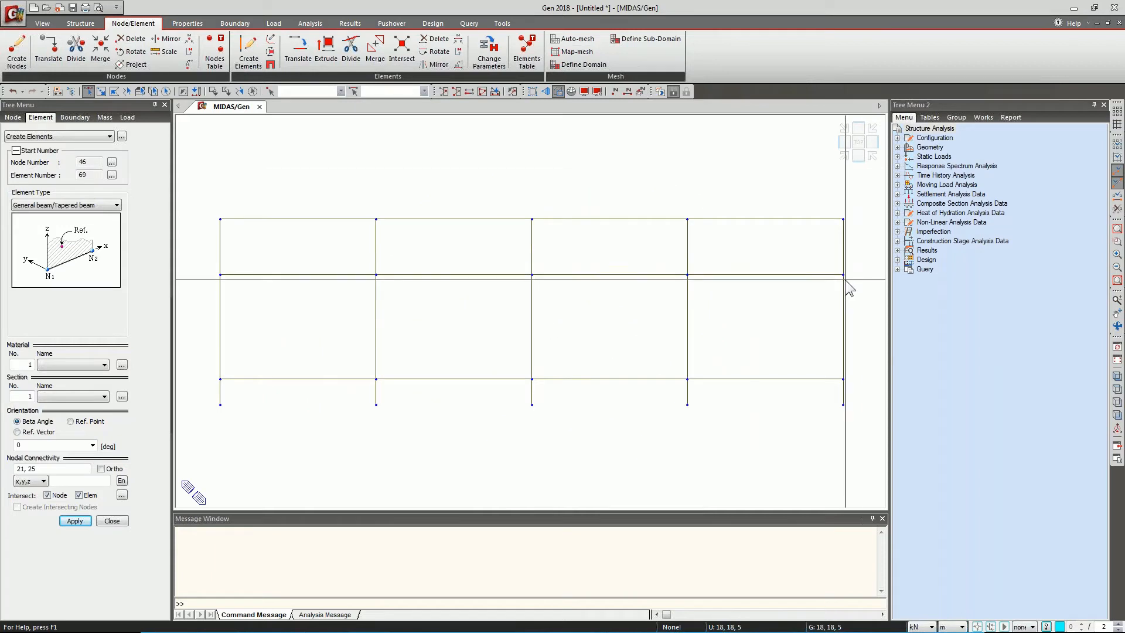
click(846, 143)
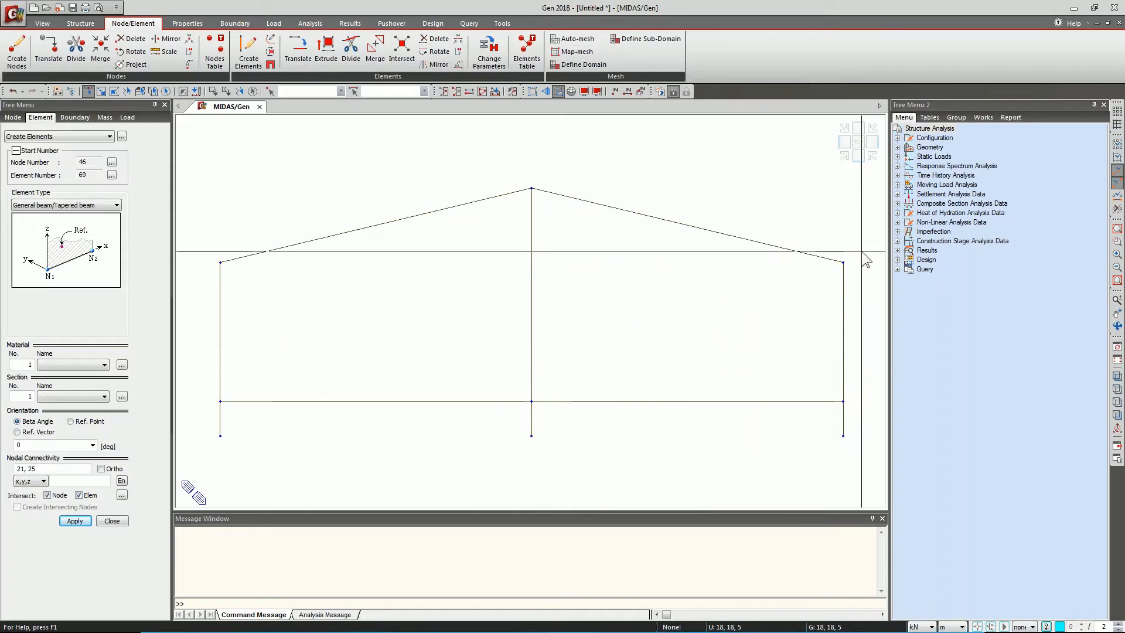
middle_drag(822, 290, 733, 296)
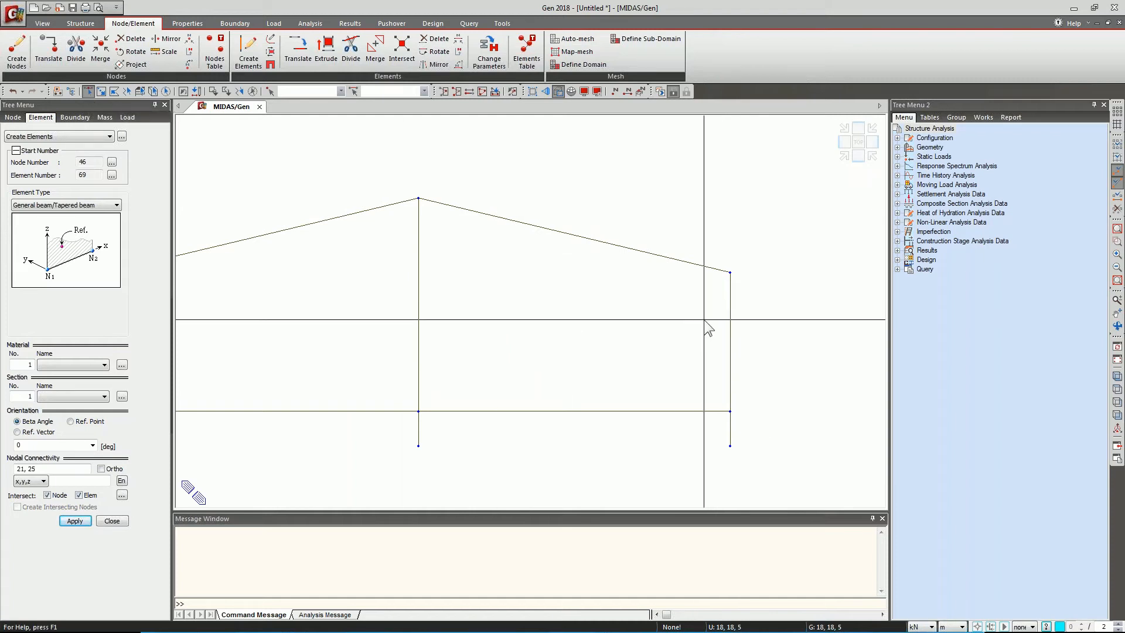
drag(741, 345, 706, 308)
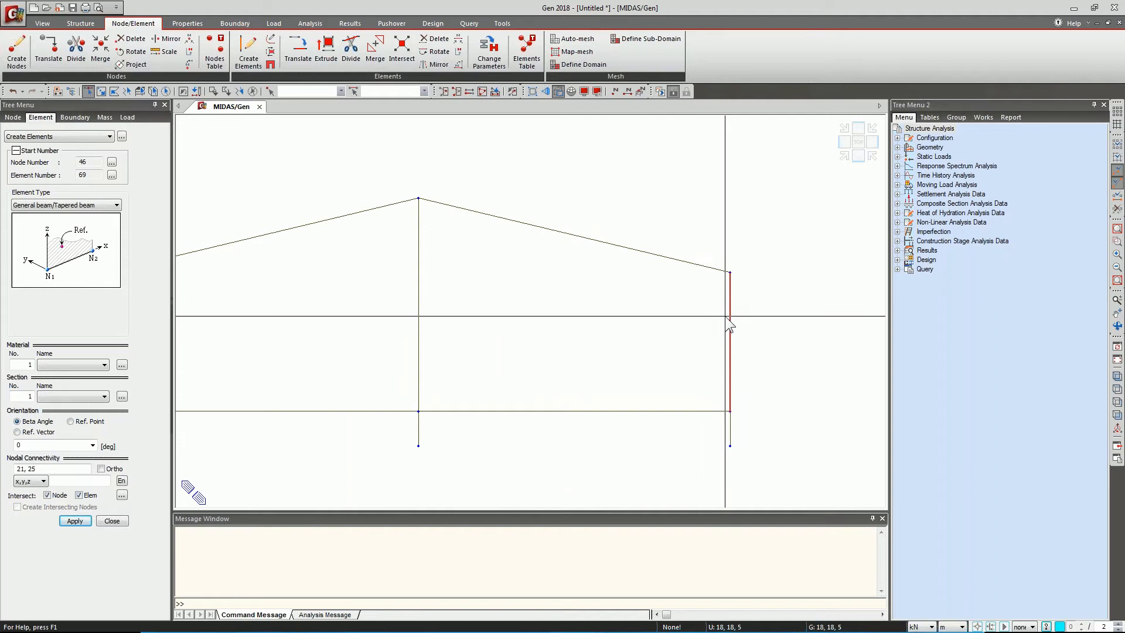
click(352, 59)
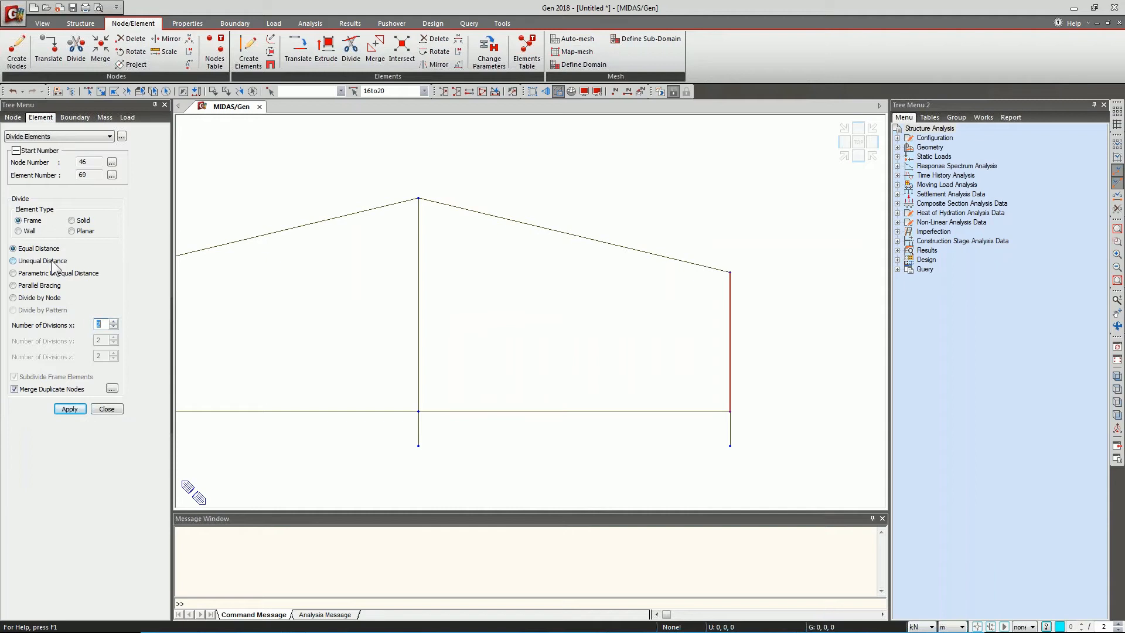
click(52, 261)
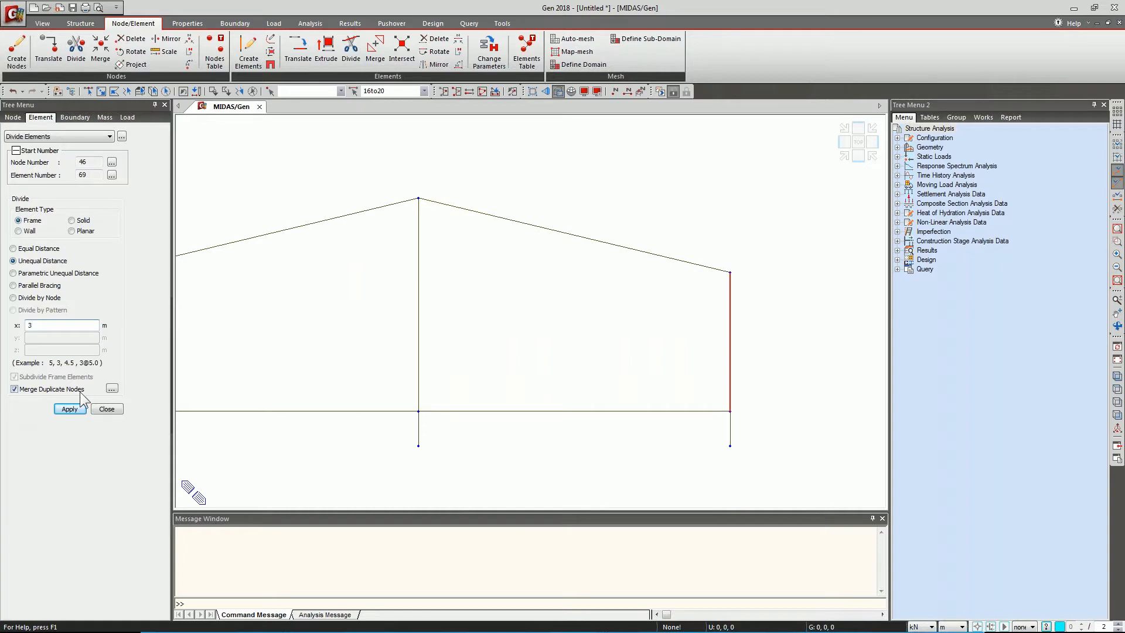
click(69, 409)
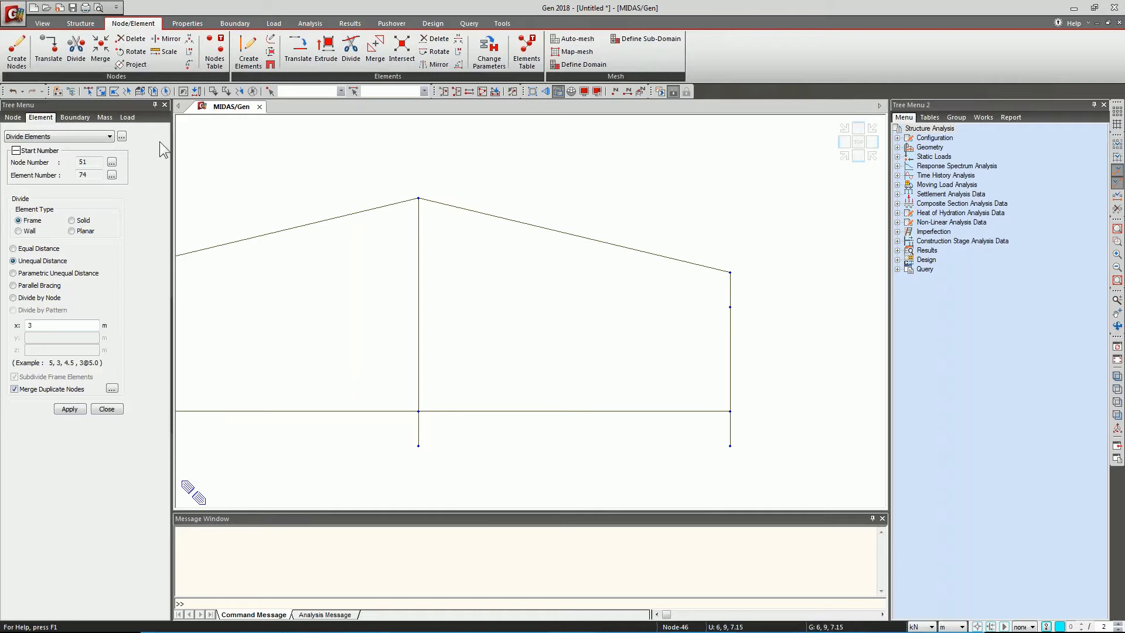
Extrude the division nodes of the outer columns at the 4 m level into outward beam elements by 0, -1.2, 0 m, once.
click(88, 91)
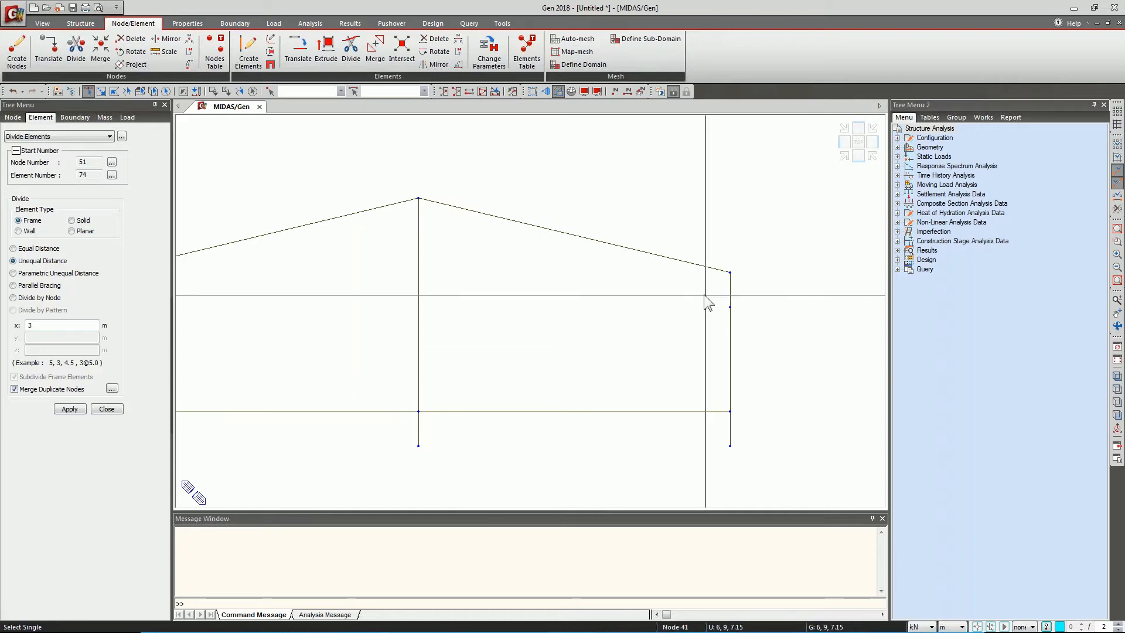
click(736, 321)
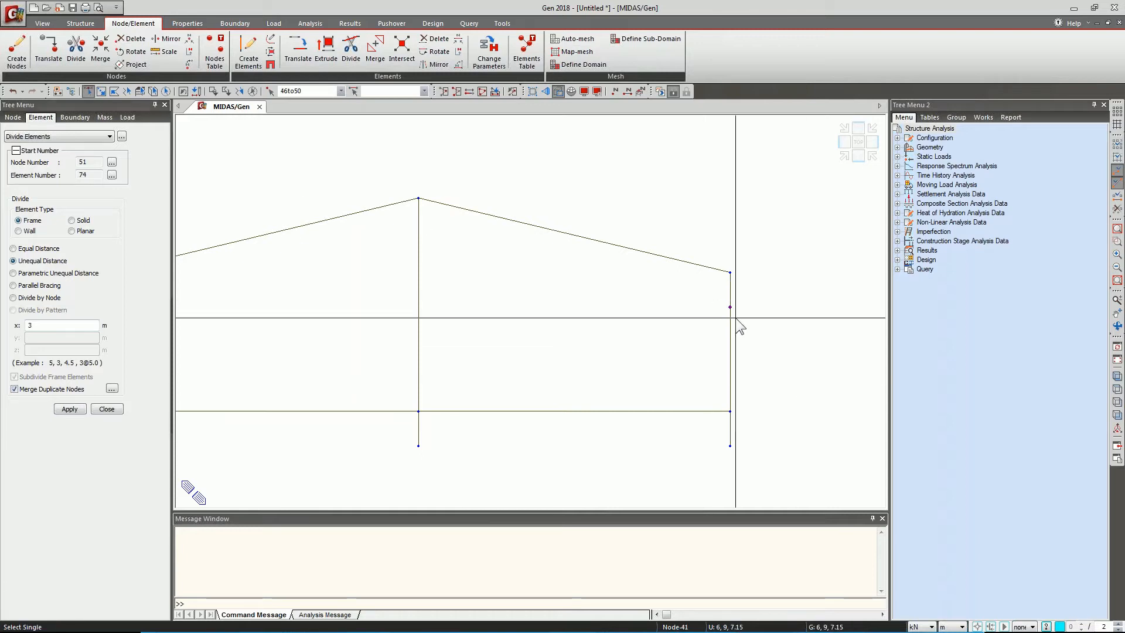
click(325, 48)
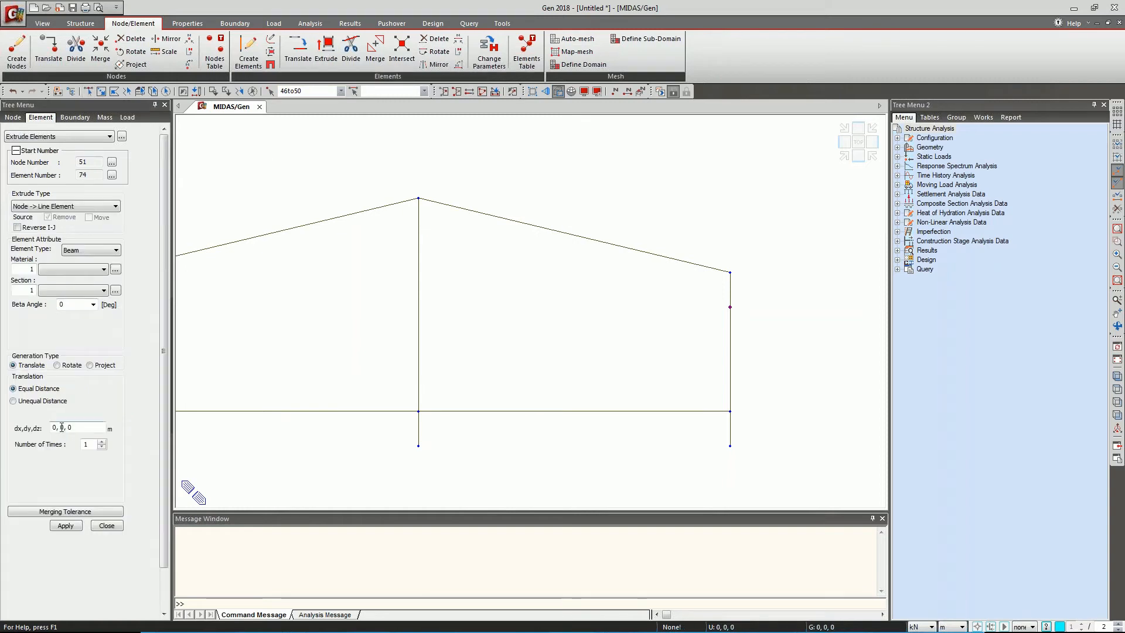
click(61, 428)
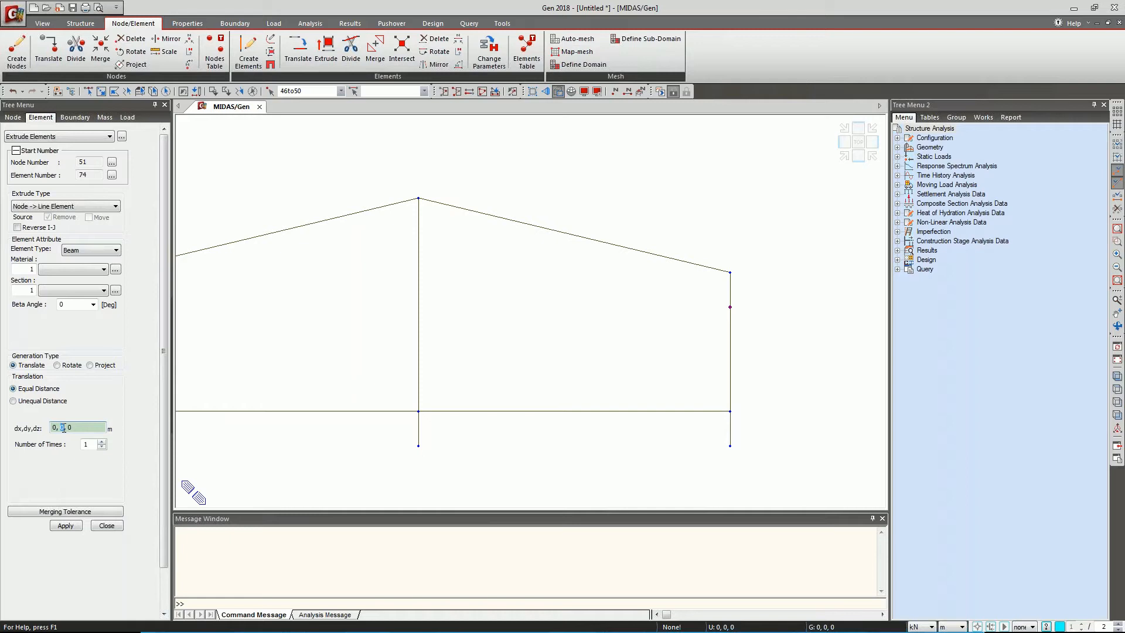
text(1.2)
click(64, 525)
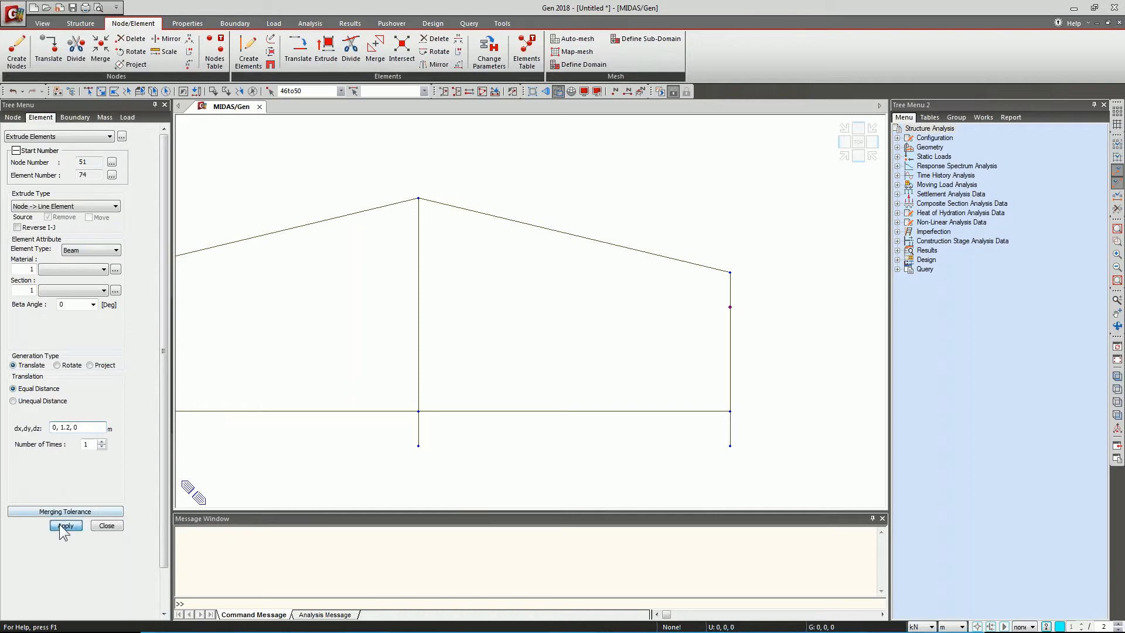
key(ctrl+z)
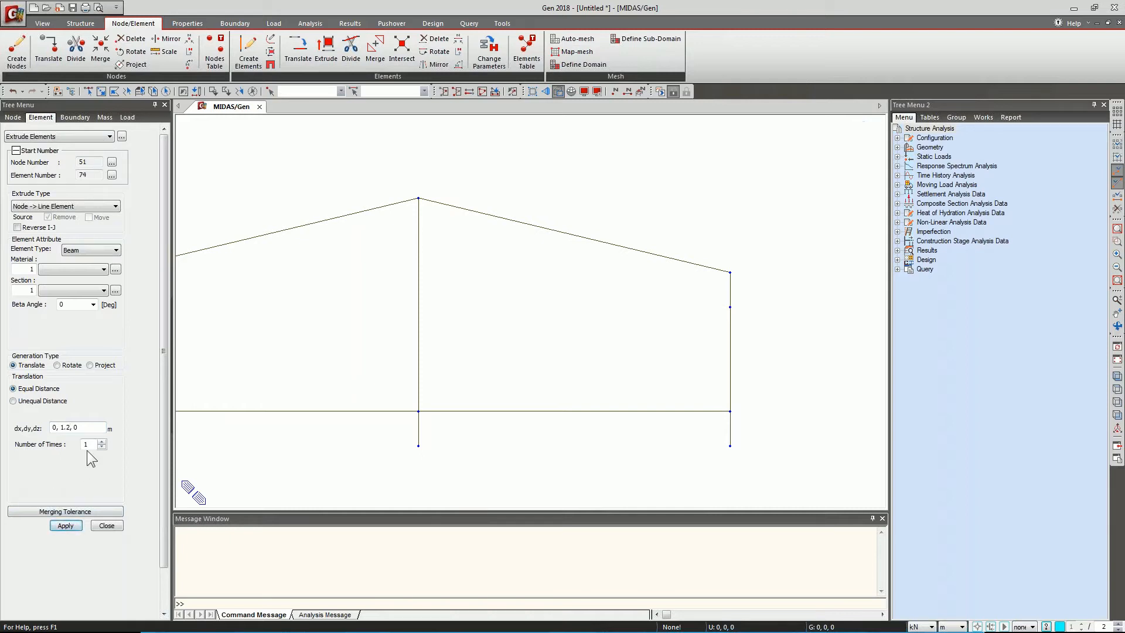
click(63, 427)
text(-)
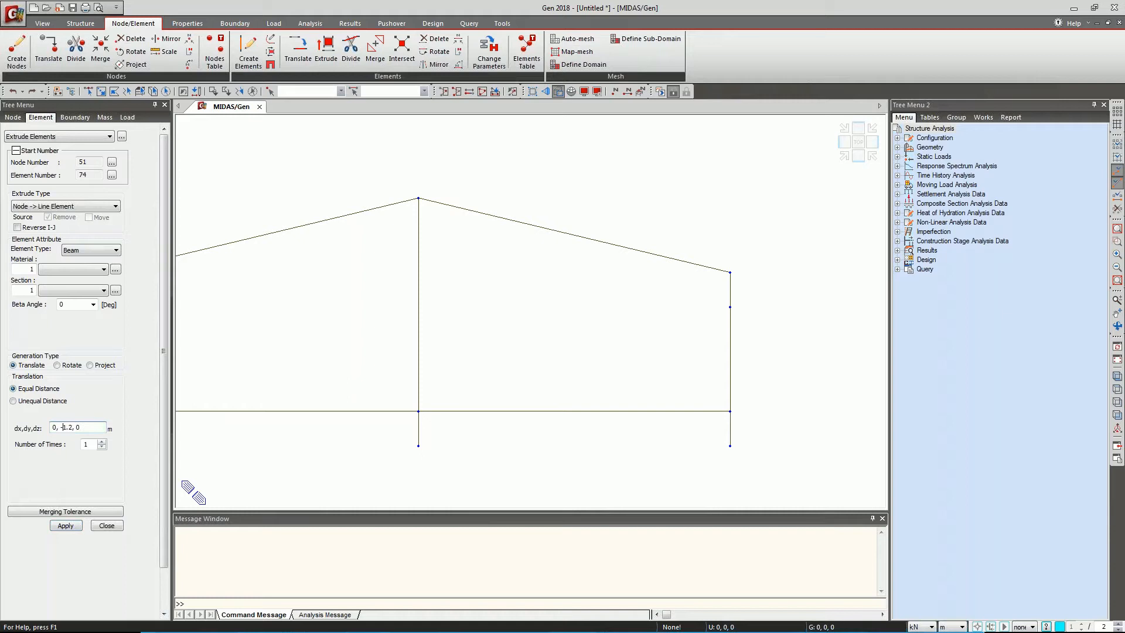
click(183, 91)
click(66, 526)
click(845, 156)
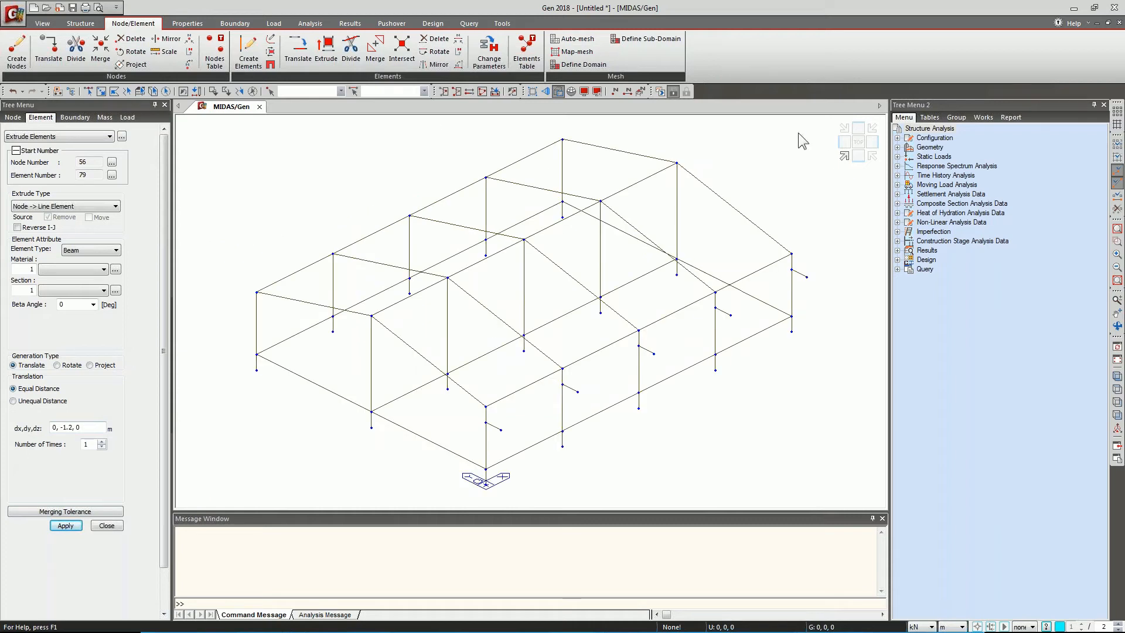
Set the element type for extruded line elements to Tension.
click(88, 92)
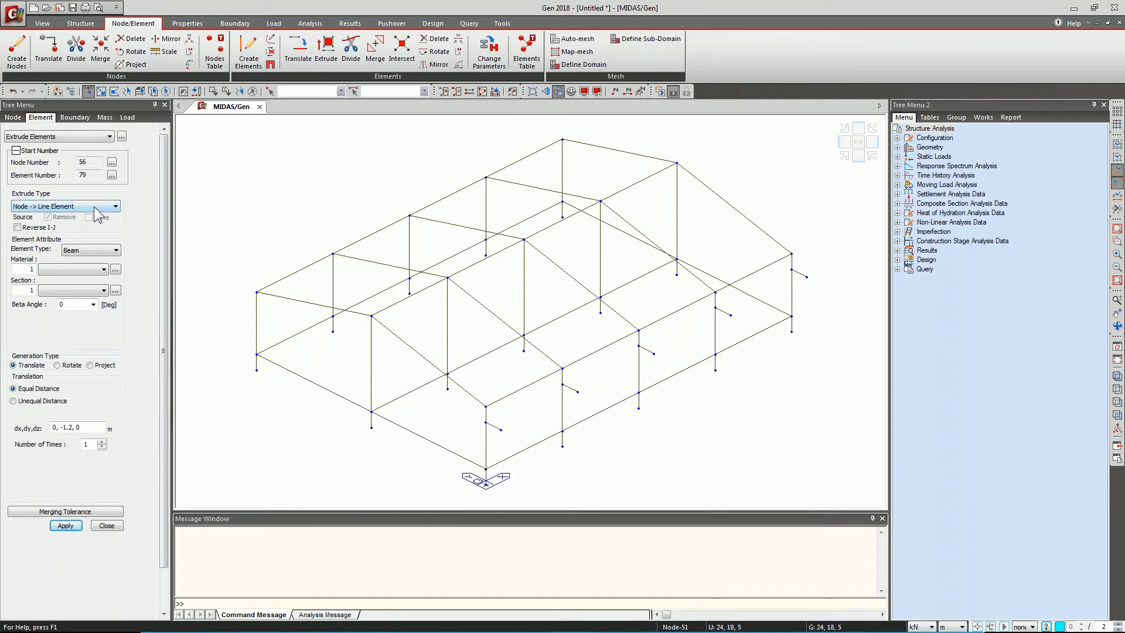
click(97, 250)
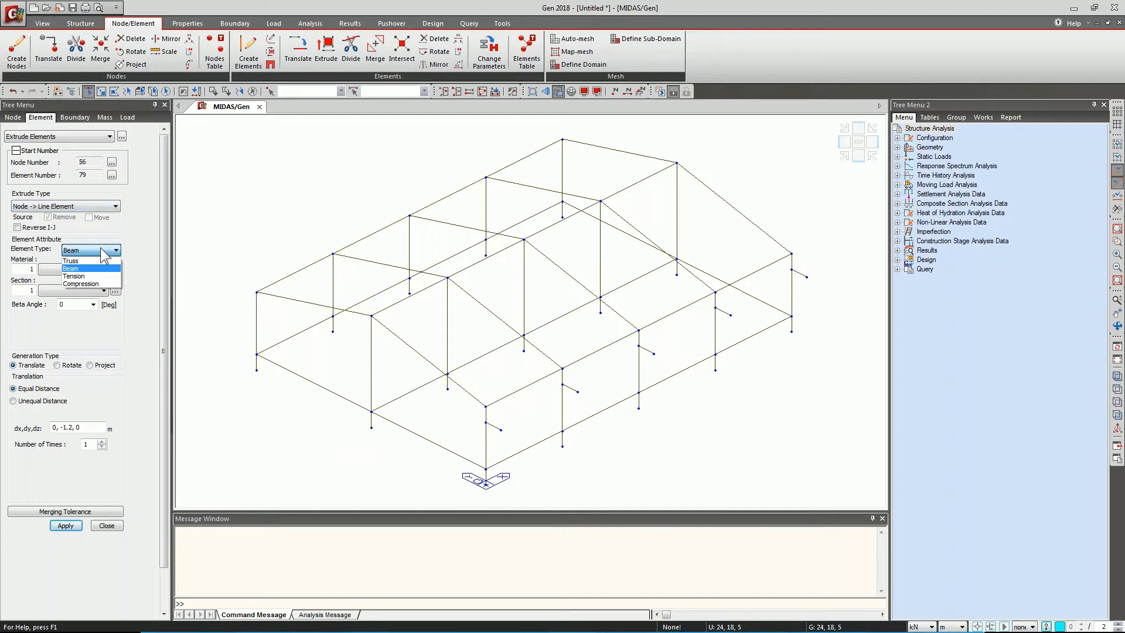
click(90, 276)
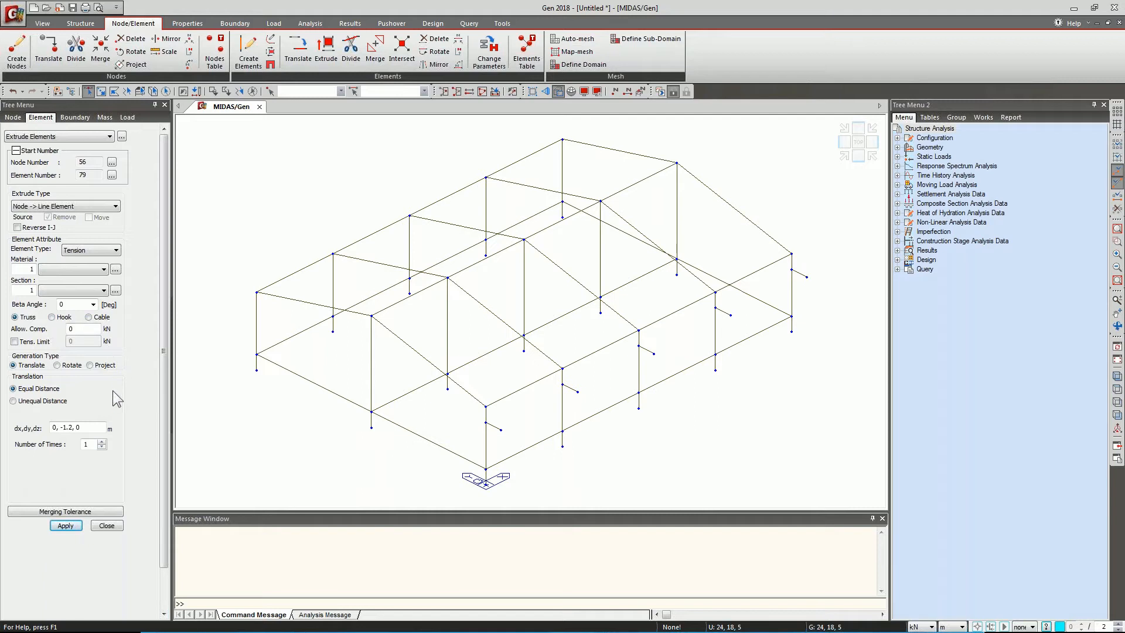
Extrude the bracket beams' outer end nodes by projection on the line from 0, 0, 5 to 24, 0, 5, using direction vector 0, 1.2, 1.
click(85, 93)
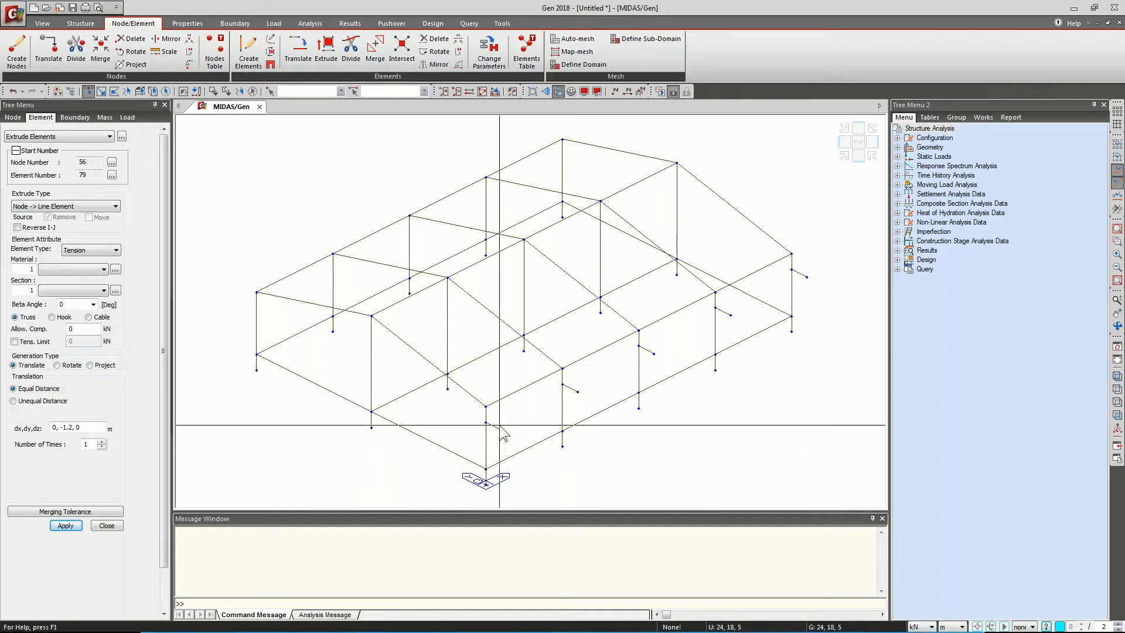
click(844, 142)
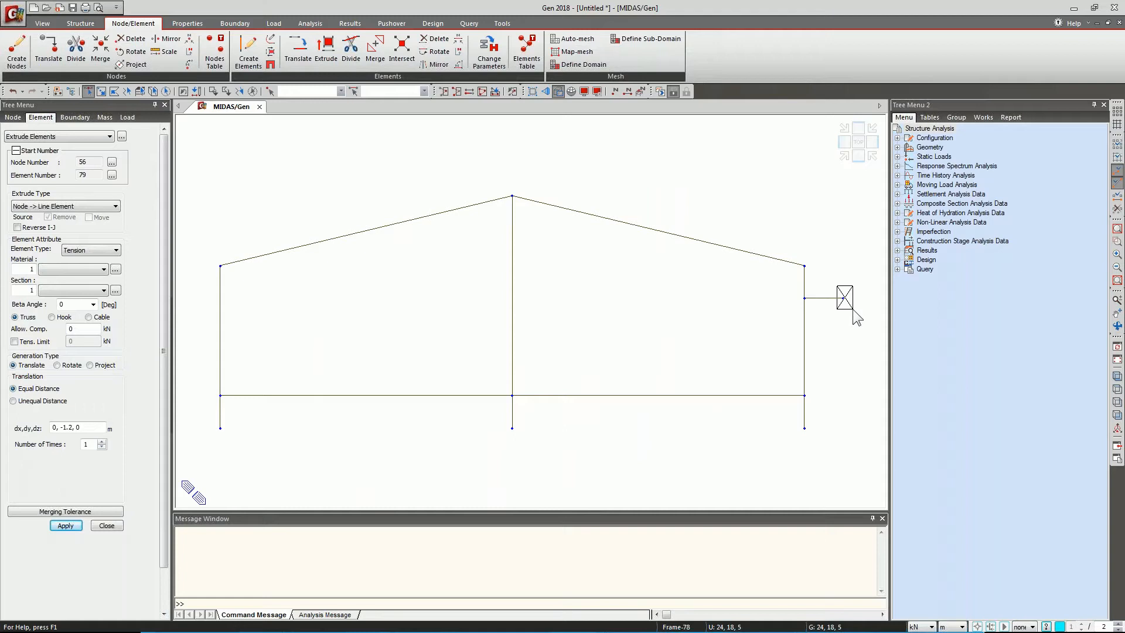
drag(837, 286, 853, 308)
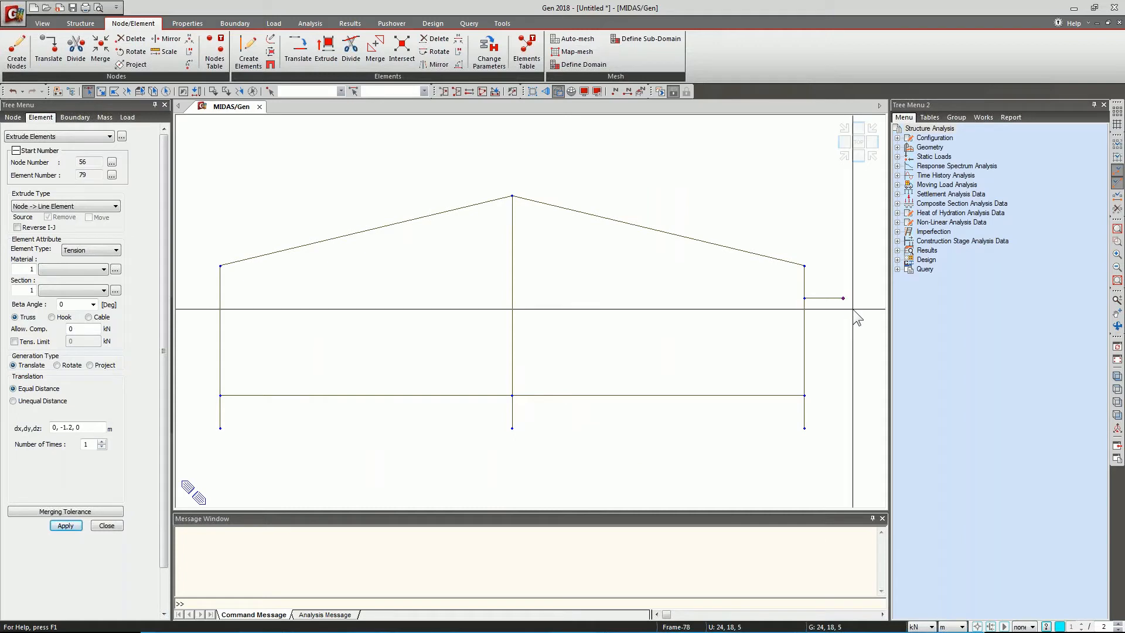
click(845, 157)
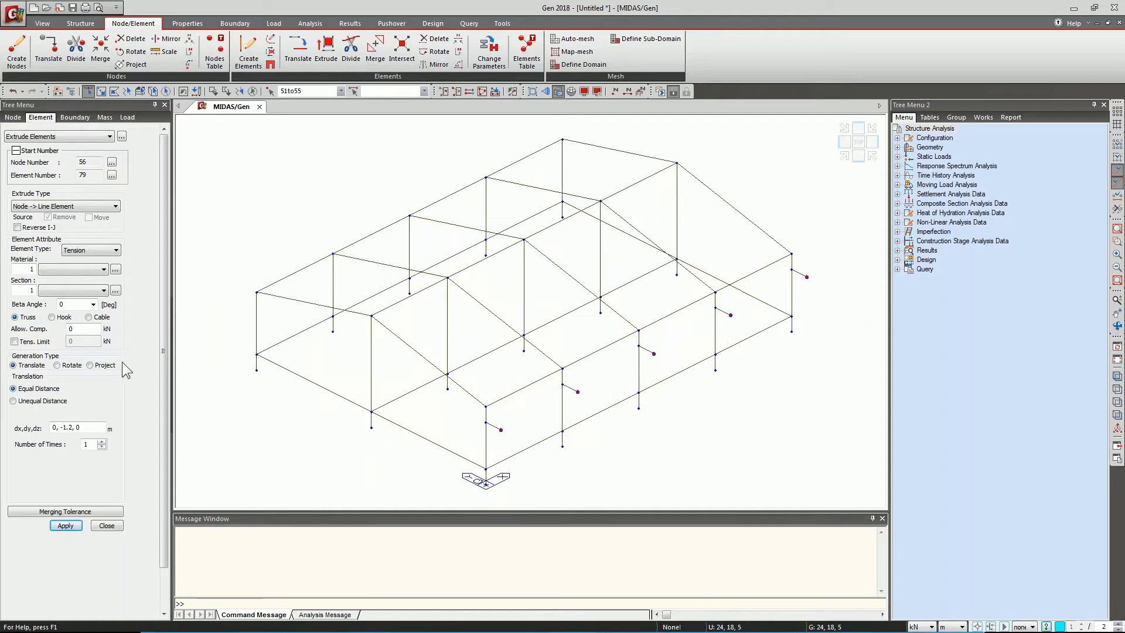
click(98, 366)
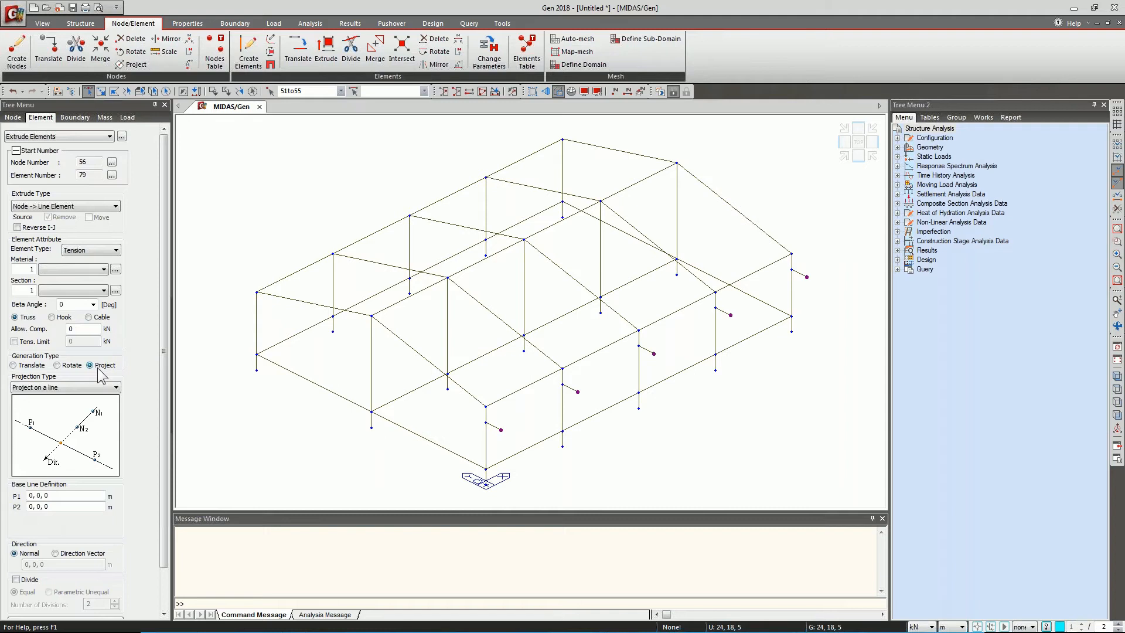
click(79, 496)
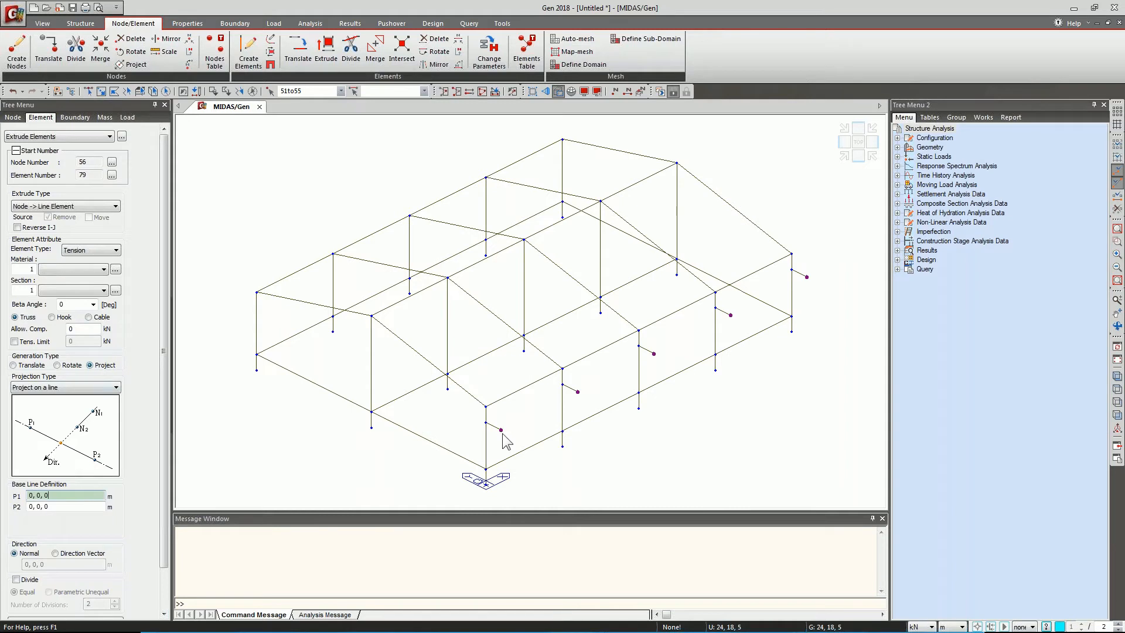
click(491, 408)
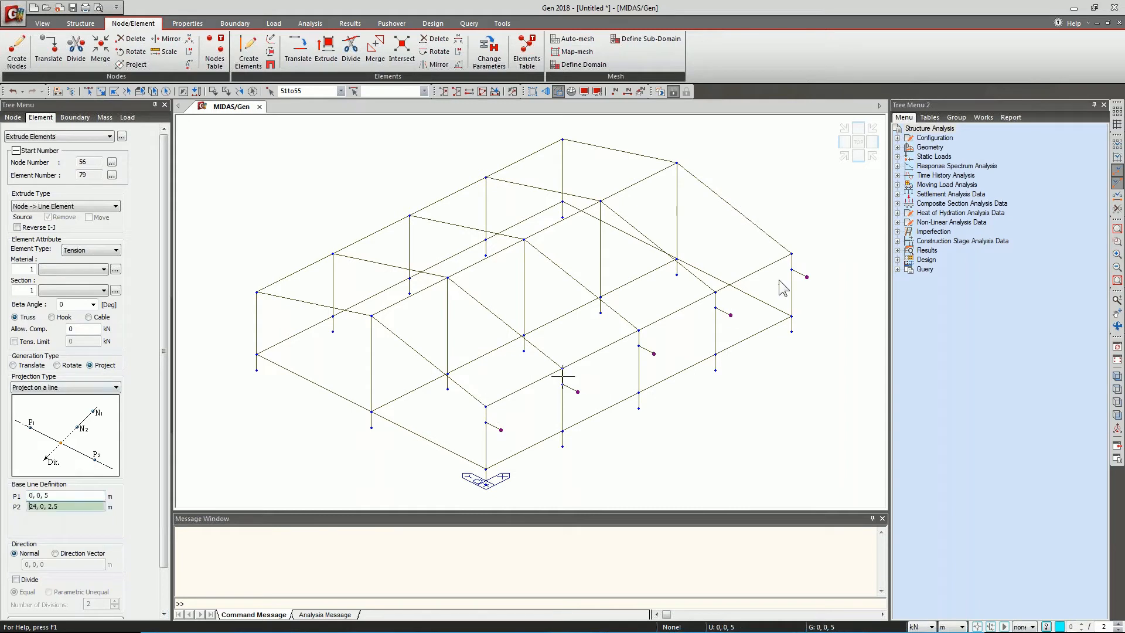
click(792, 254)
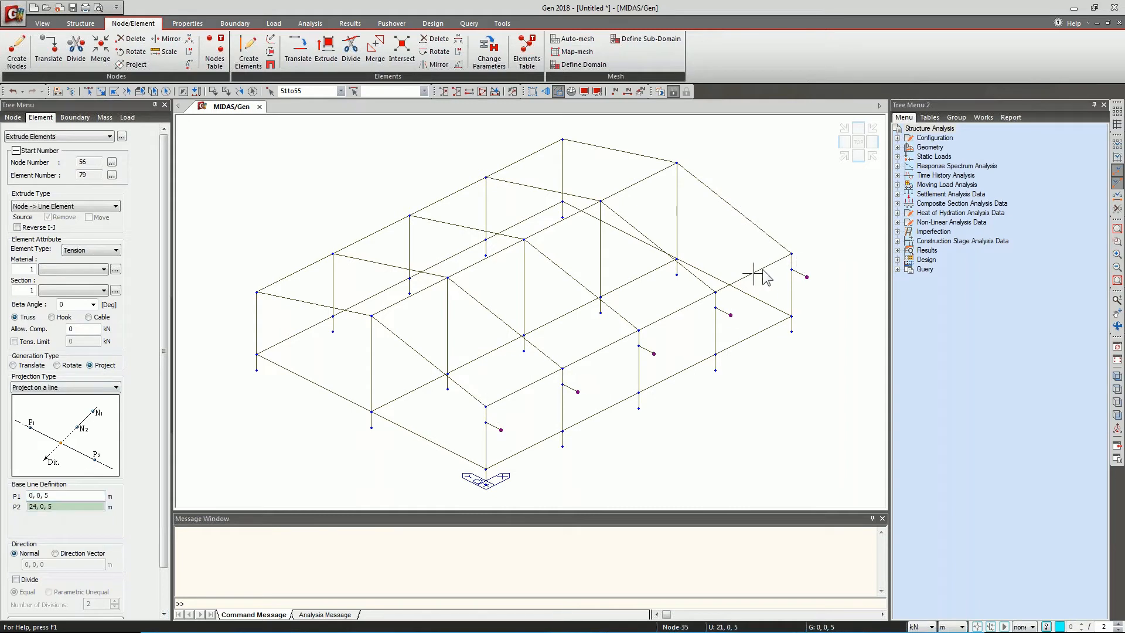
click(96, 554)
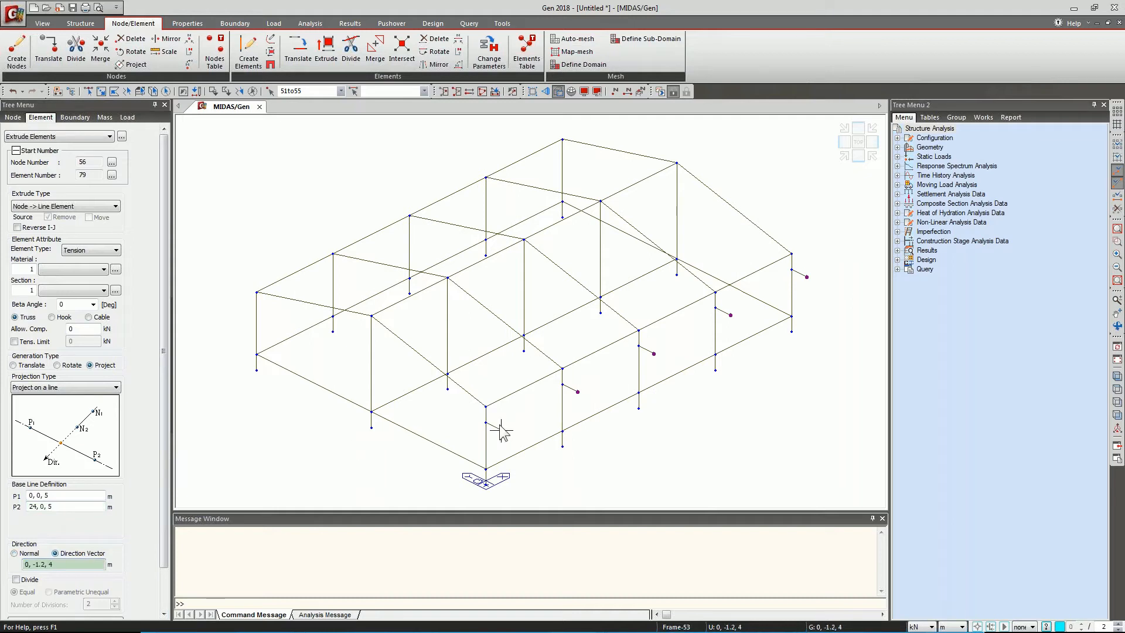
click(487, 406)
click(488, 407)
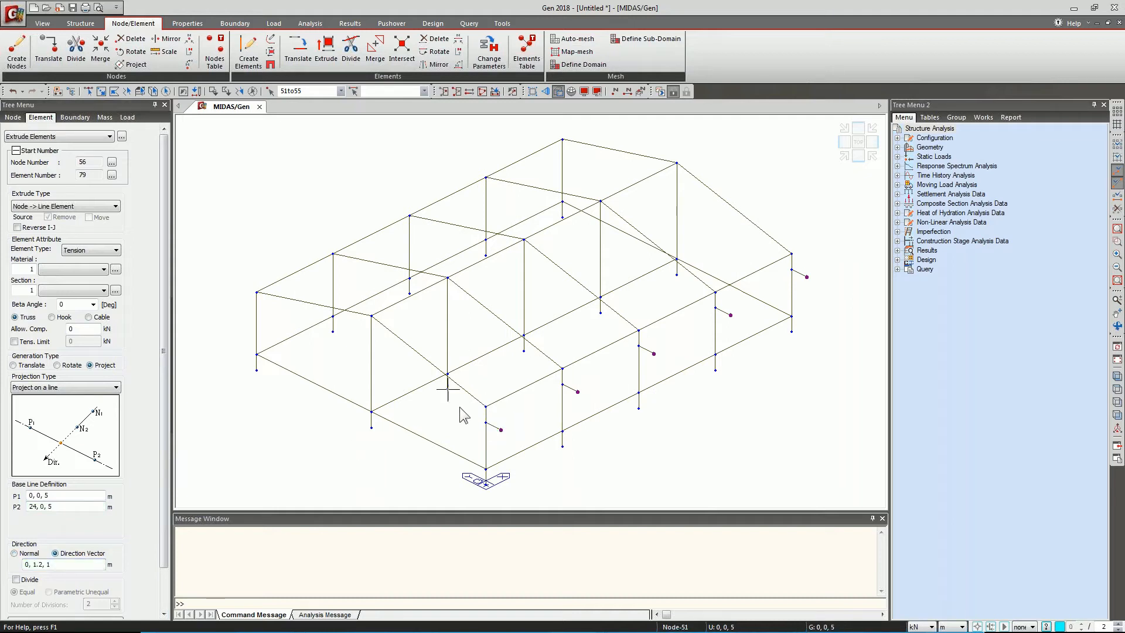
scroll(166, 365, down, 2)
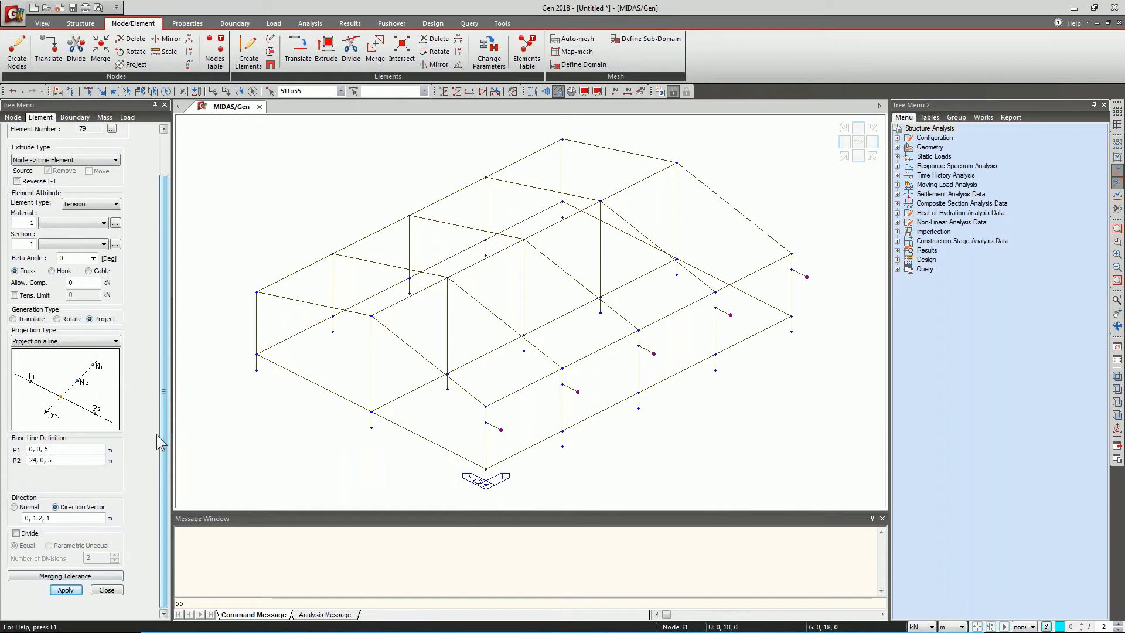
click(68, 591)
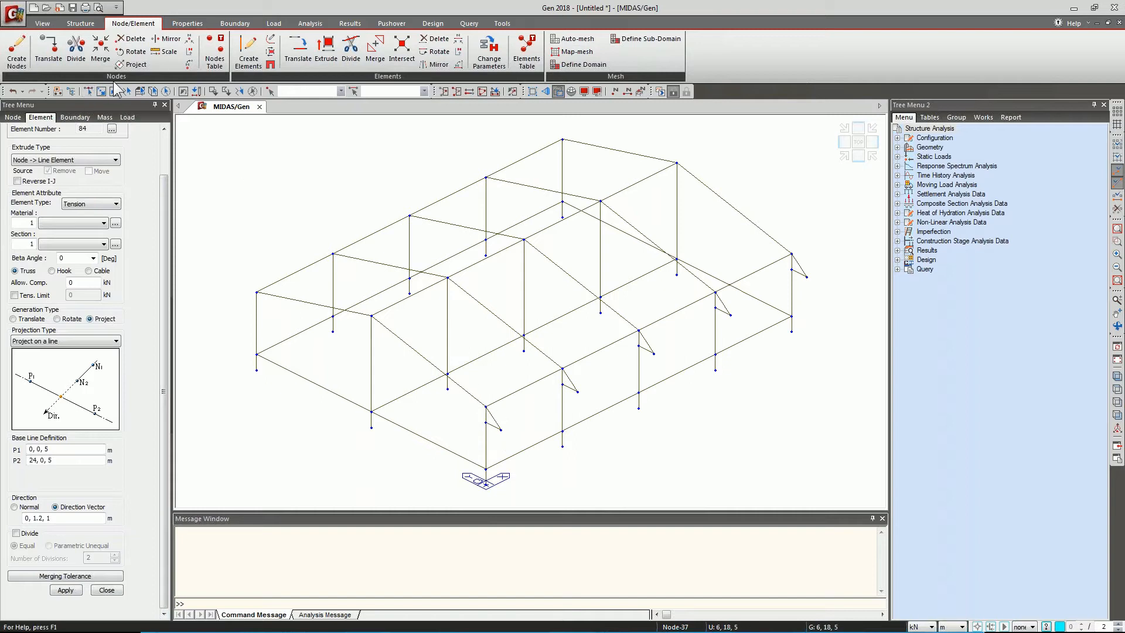
Create general beams lengthwise along the brackets' outer ends and along the column nodes at the 4 m level.
click(248, 58)
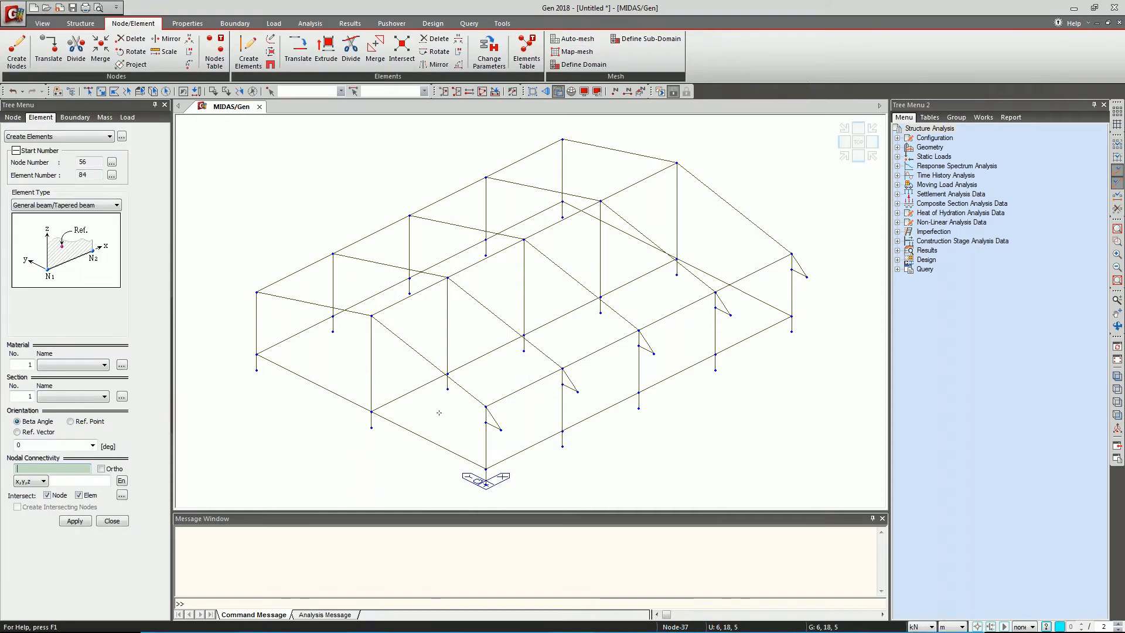
click(501, 430)
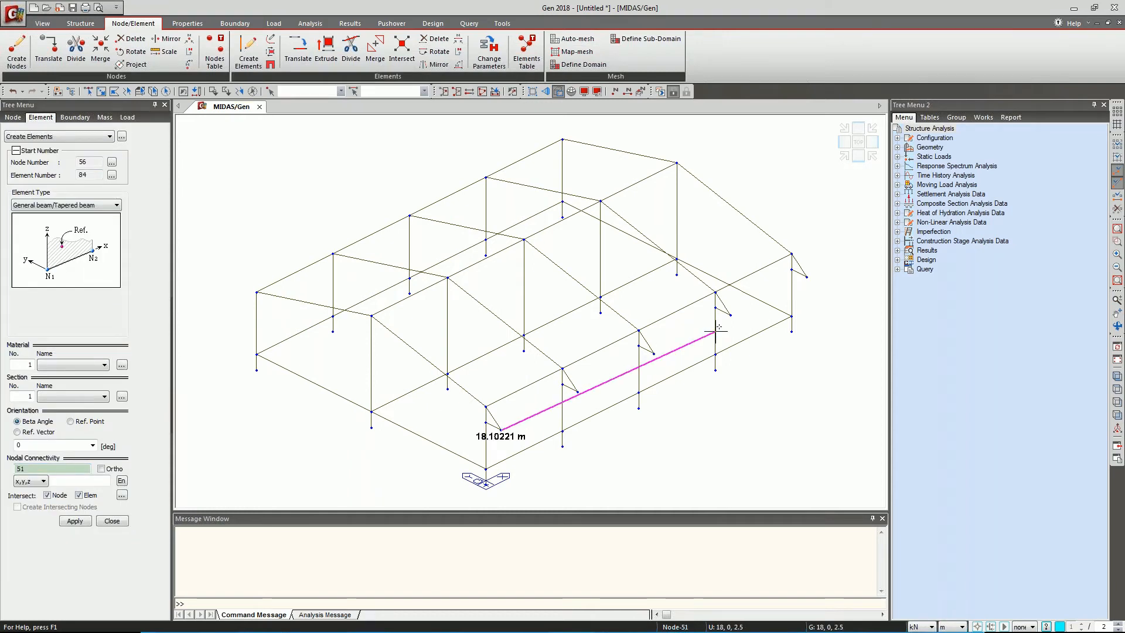
click(807, 276)
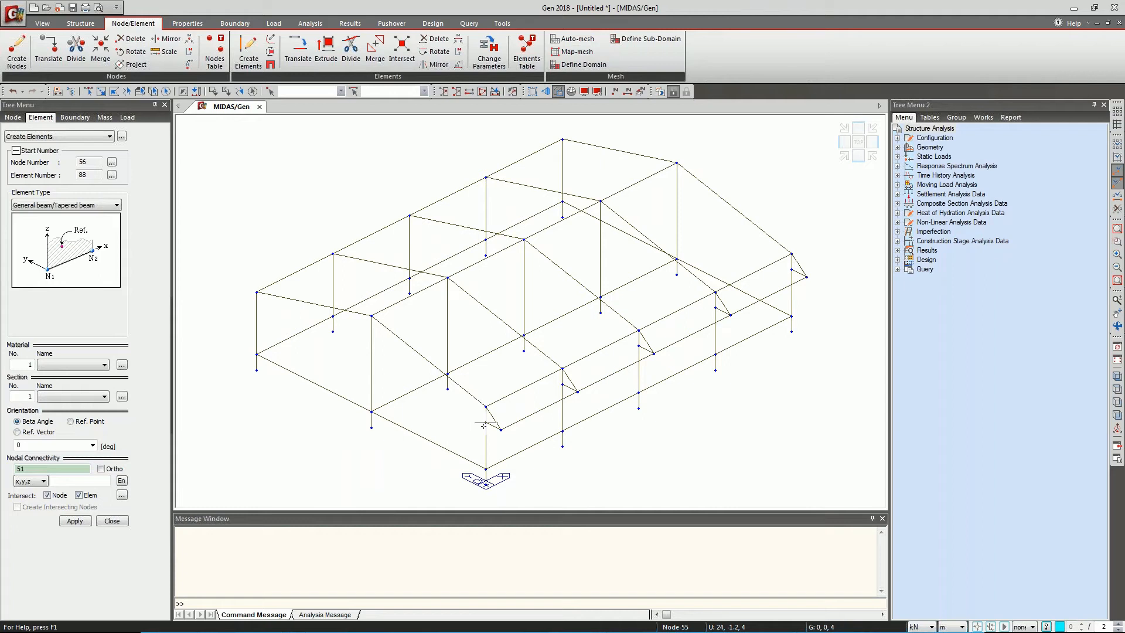
click(792, 269)
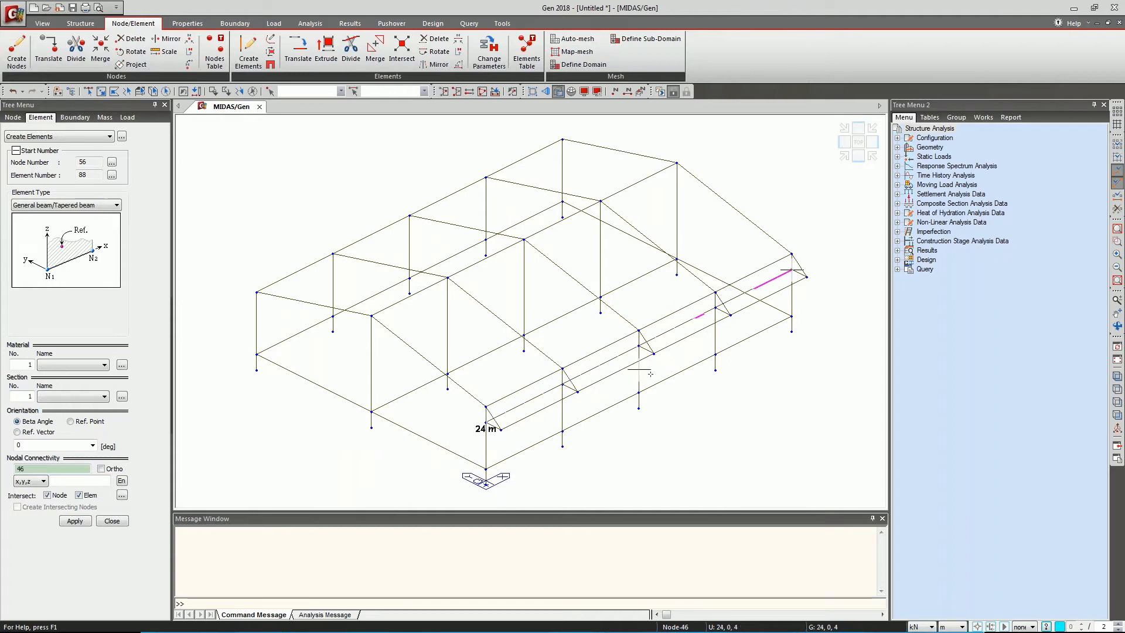
click(501, 430)
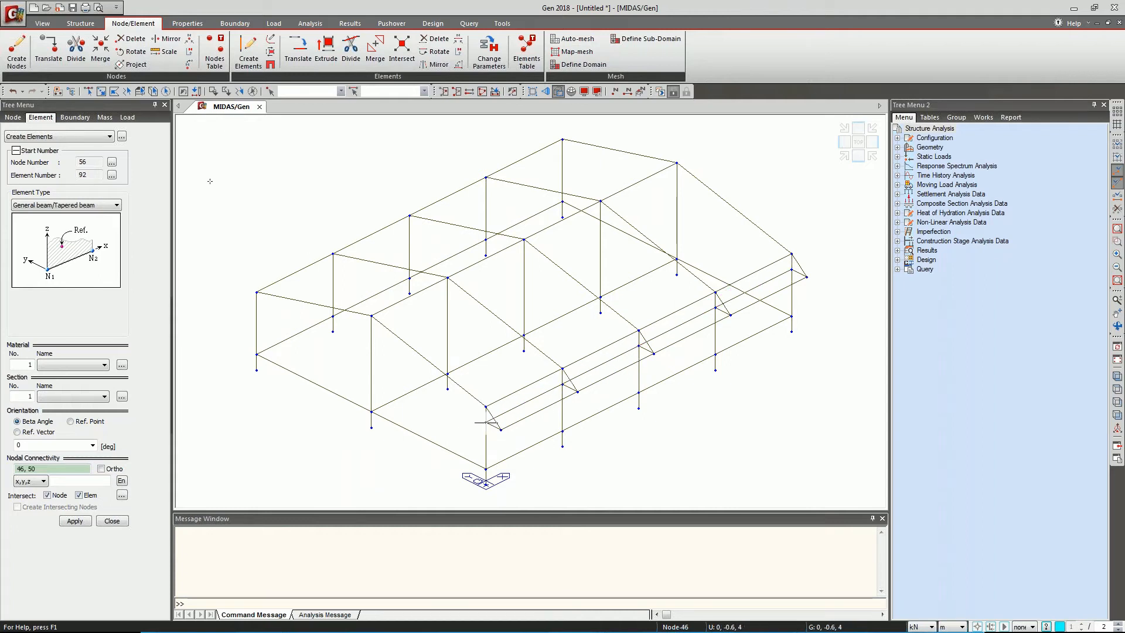
Copy the longitudinal beams along the bracket-side column nodes at the 4 m level once by 0, 9, 0 m, intersecting nodes and elements.
click(88, 91)
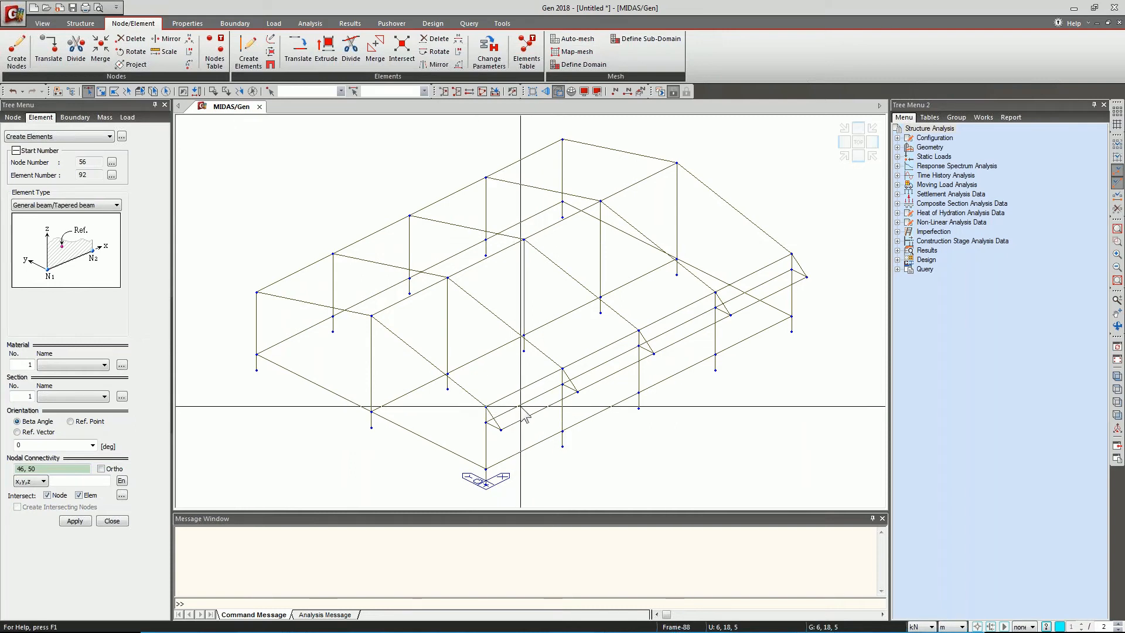
click(845, 142)
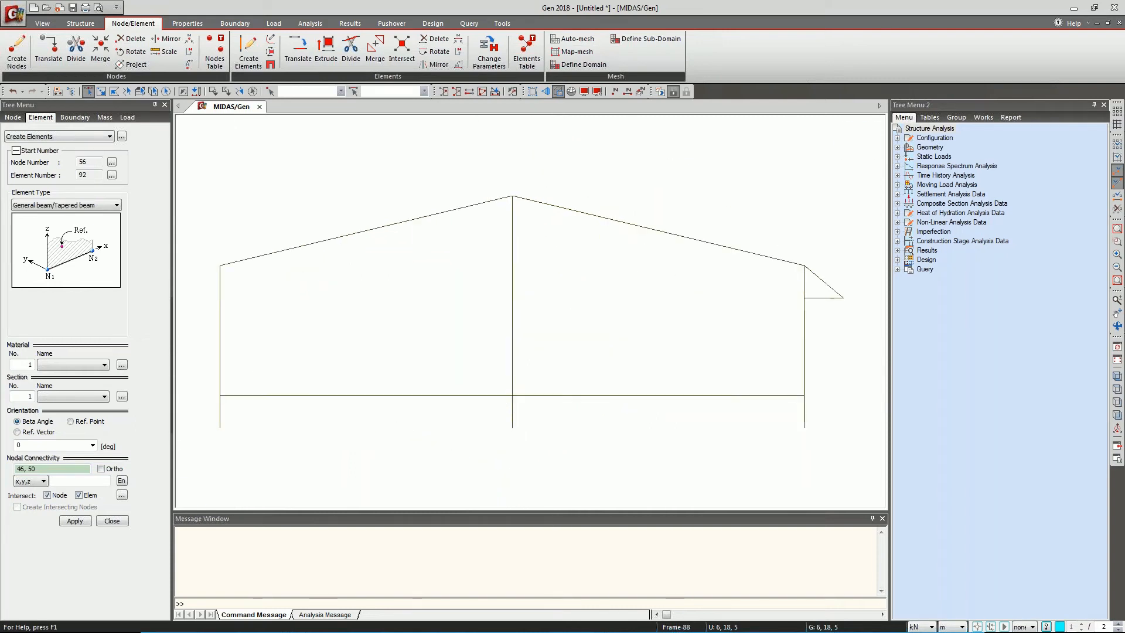
click(814, 311)
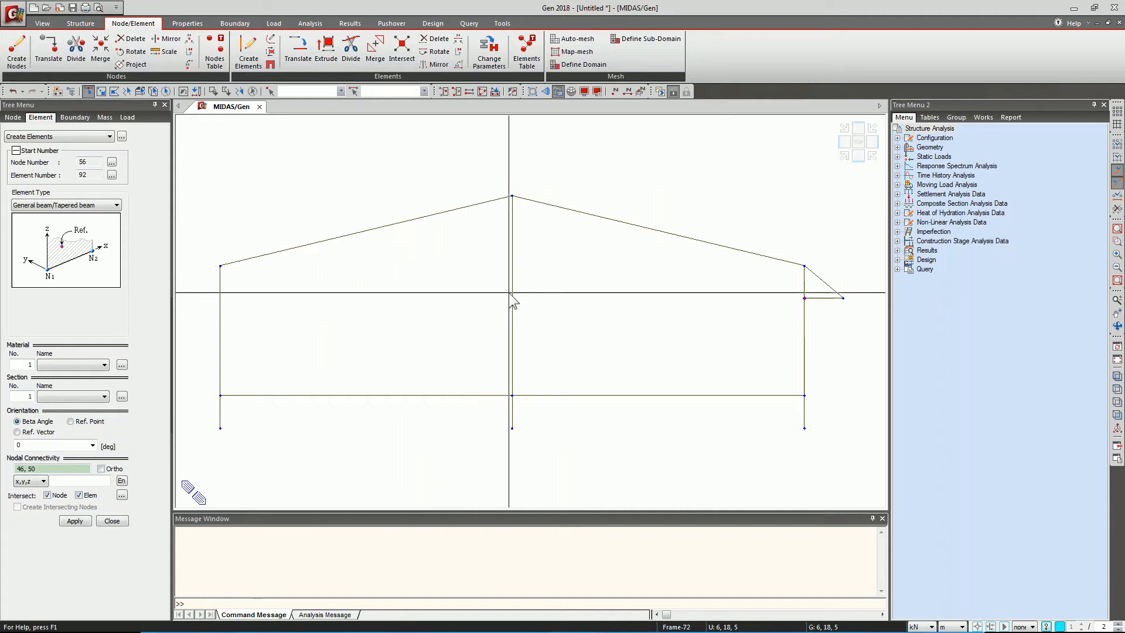
click(846, 155)
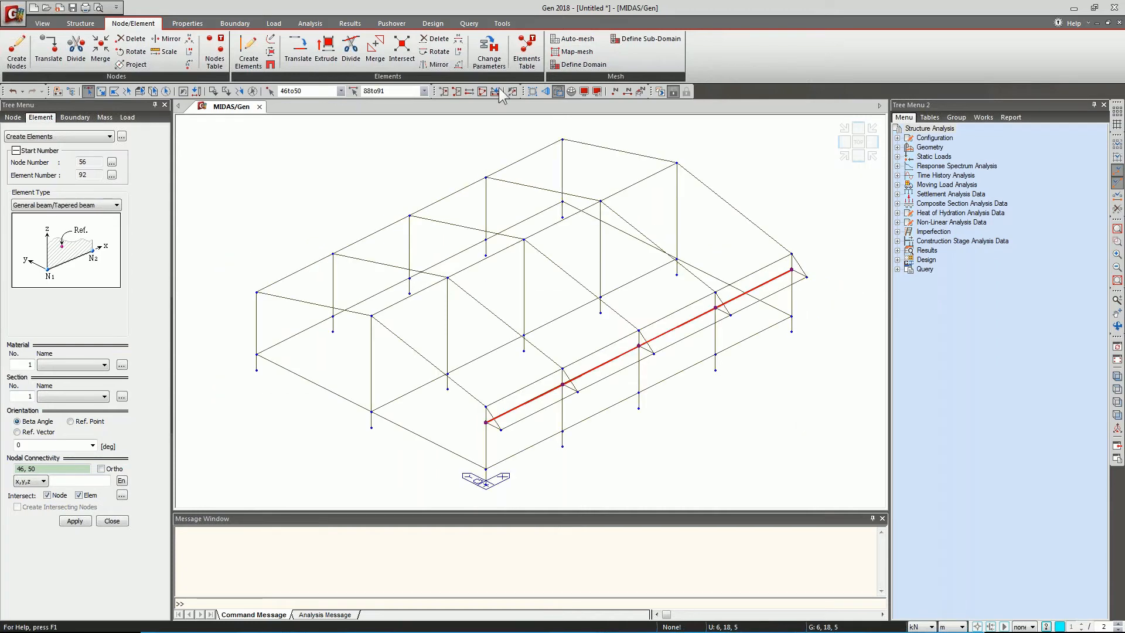
click(298, 53)
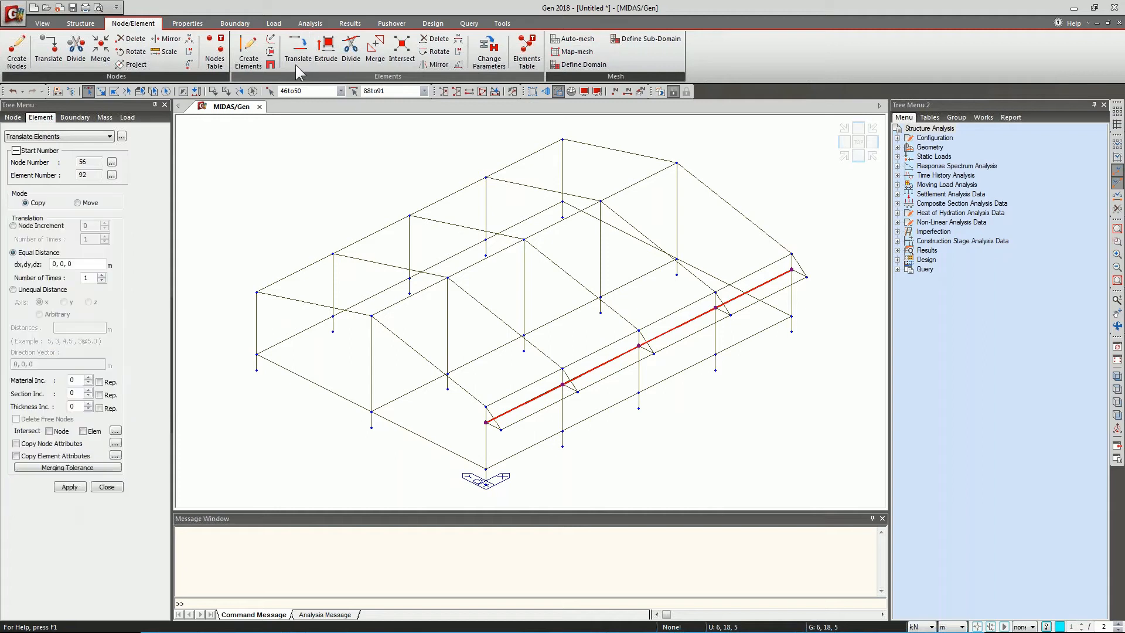
click(79, 264)
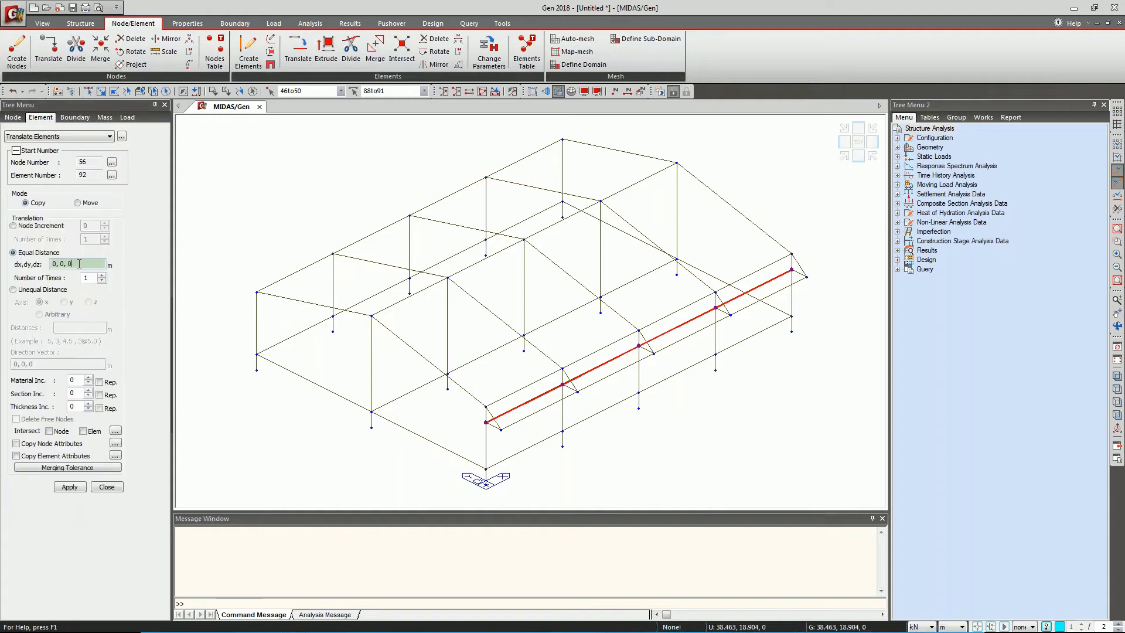
click(482, 466)
click(377, 414)
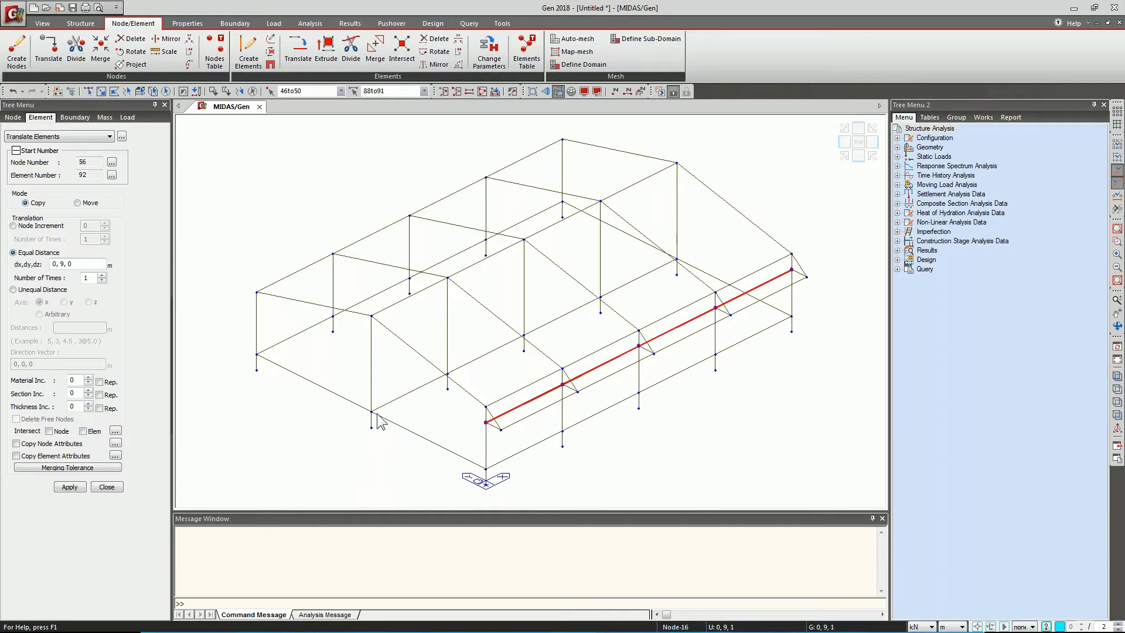
click(52, 432)
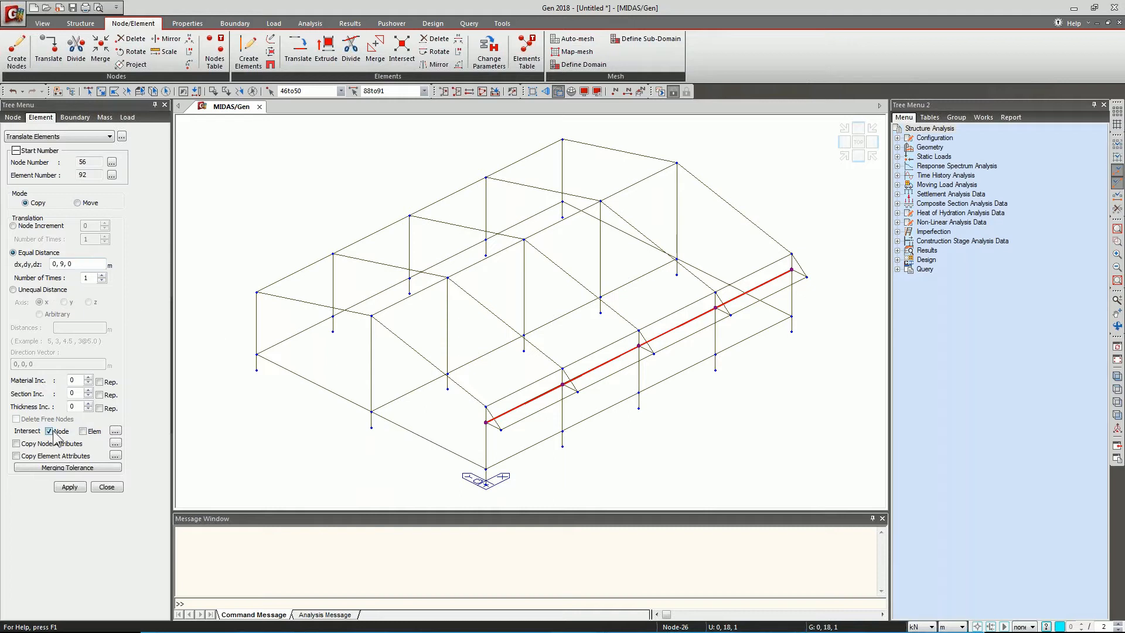
click(89, 433)
click(69, 487)
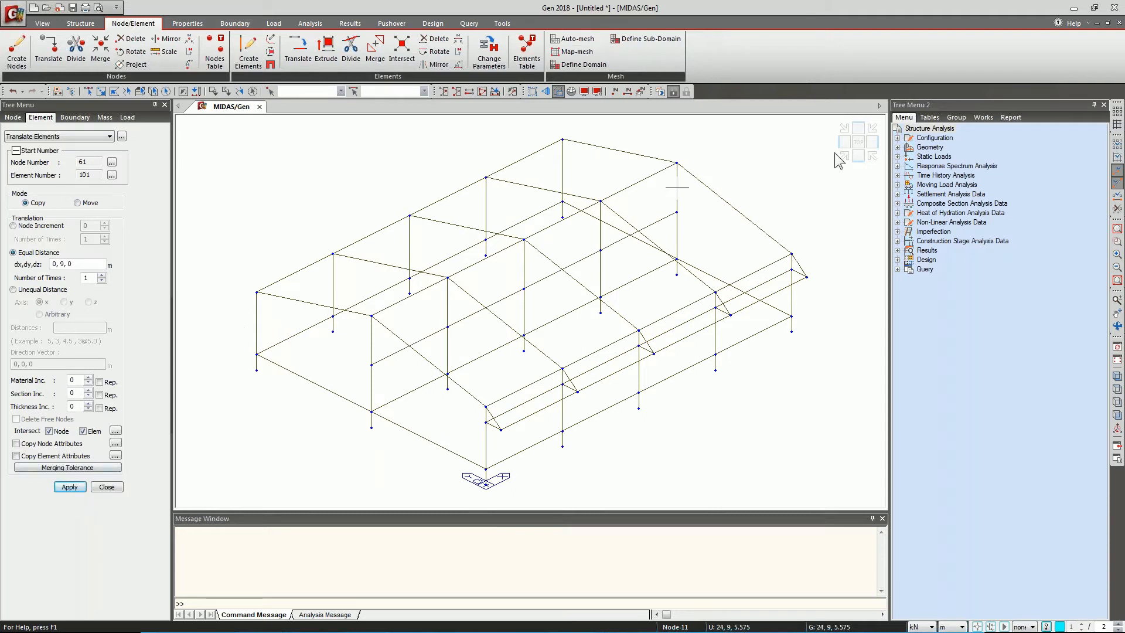
Create general beams at the 4 m level joining the middle columns to the bracket-side outer columns in both end frames.
click(248, 56)
click(372, 364)
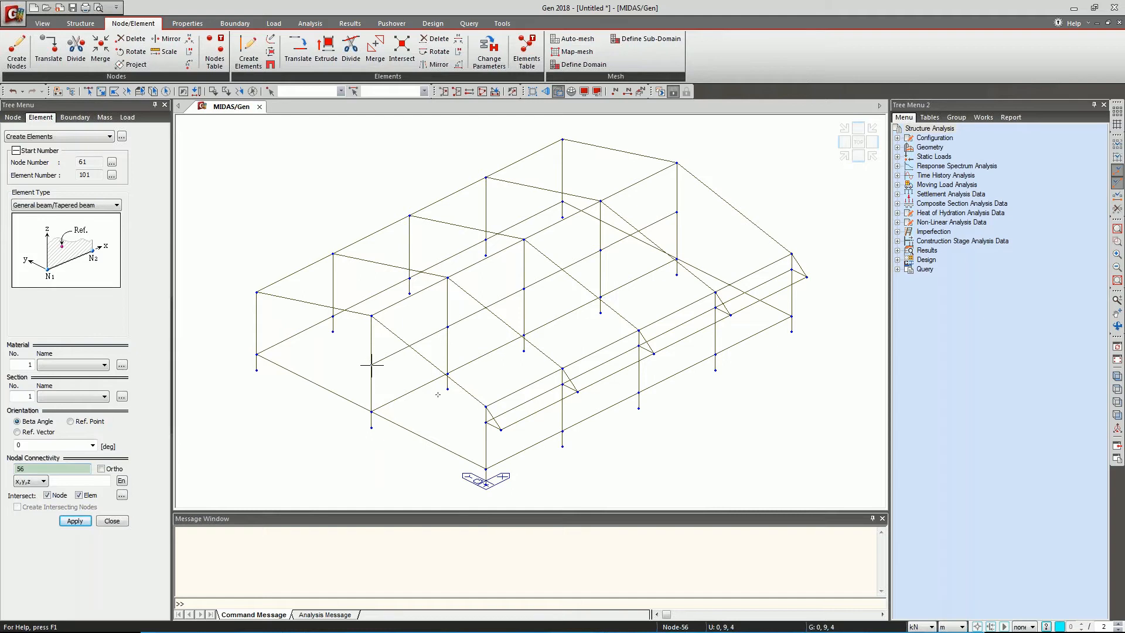
click(482, 421)
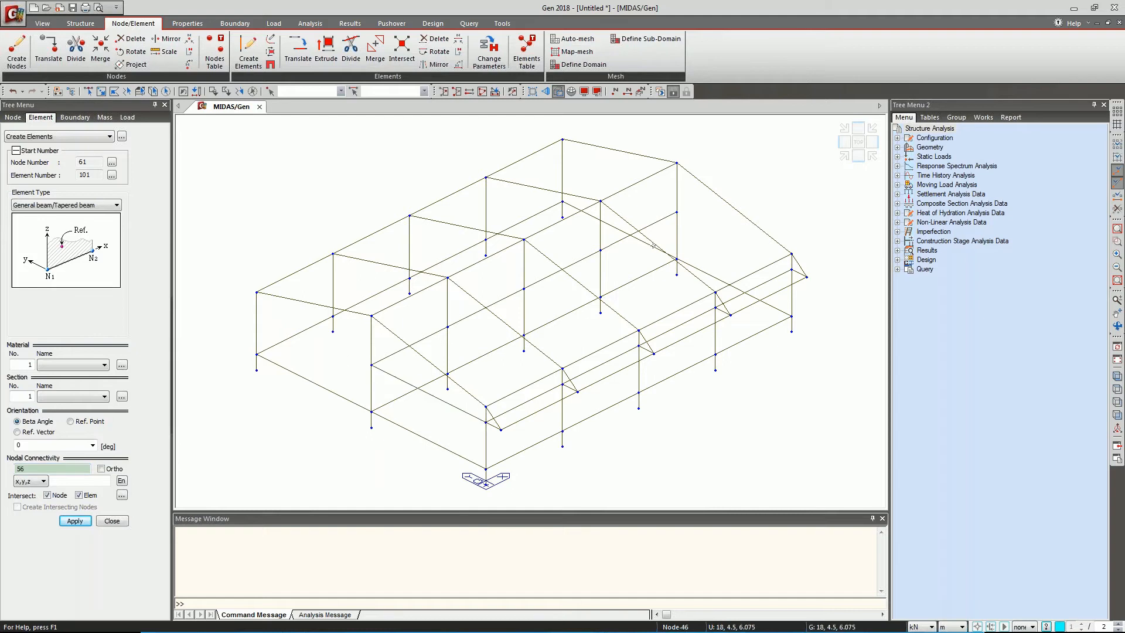
click(677, 212)
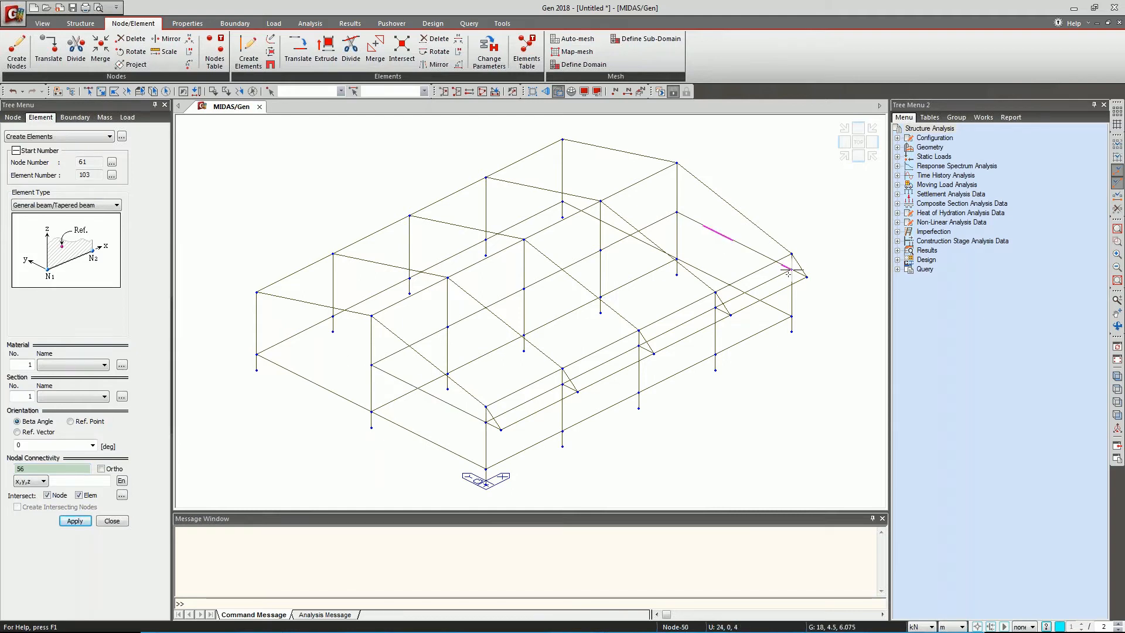
click(787, 270)
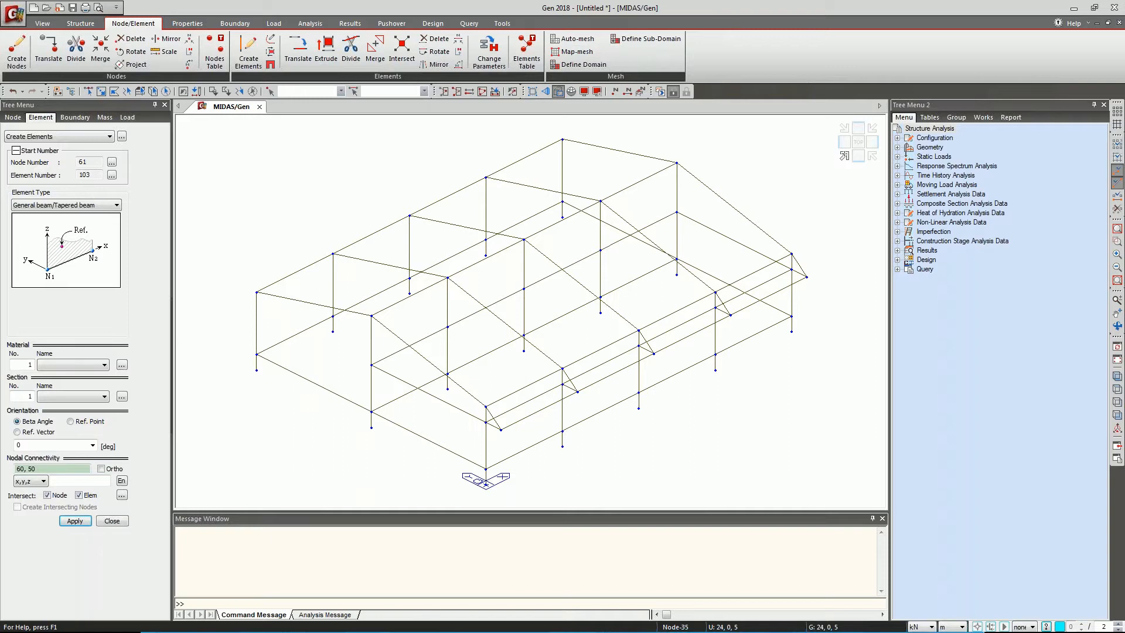
Divide all longitudinal base-level beams between the columns into 2 equal parts.
click(88, 91)
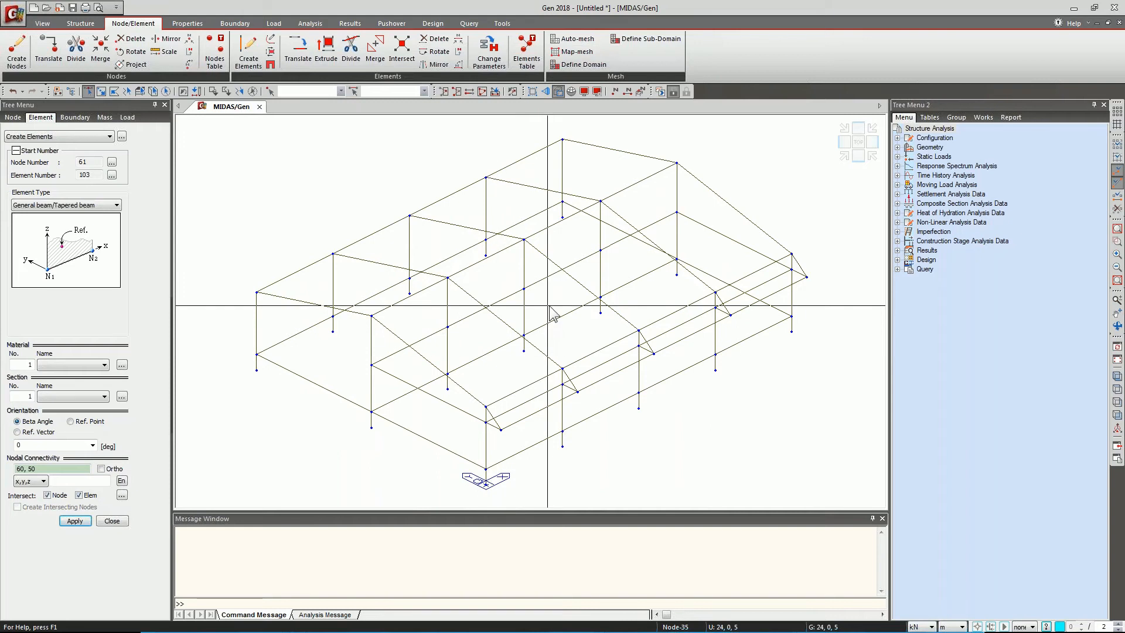
click(858, 155)
drag(324, 406, 308, 356)
drag(501, 401, 479, 354)
drag(639, 402, 615, 367)
drag(771, 401, 753, 360)
click(845, 157)
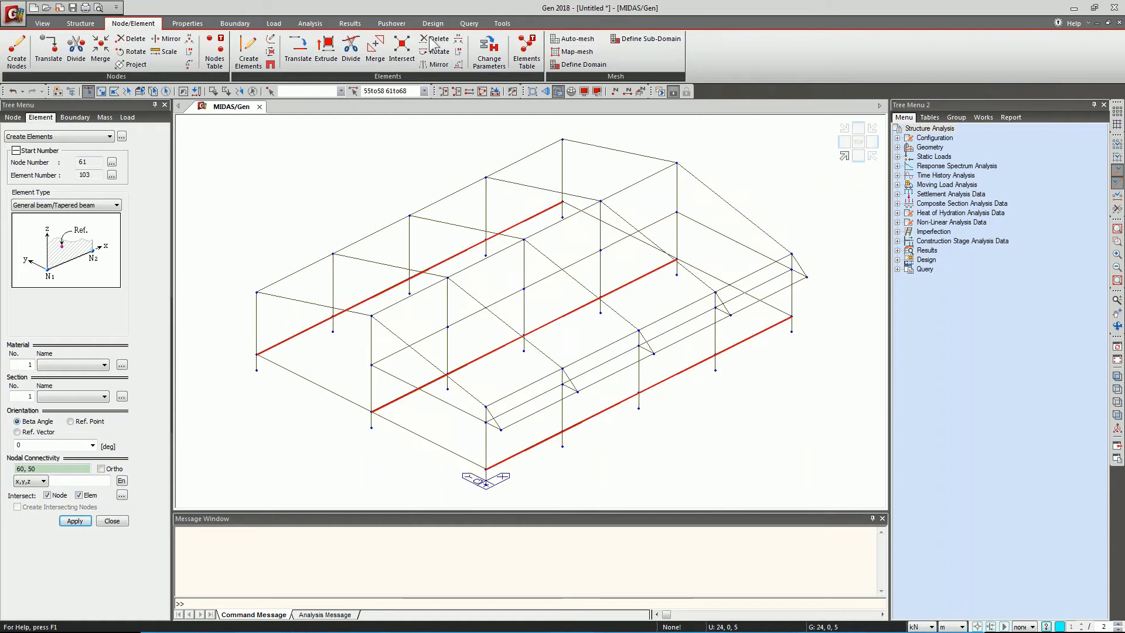
click(351, 47)
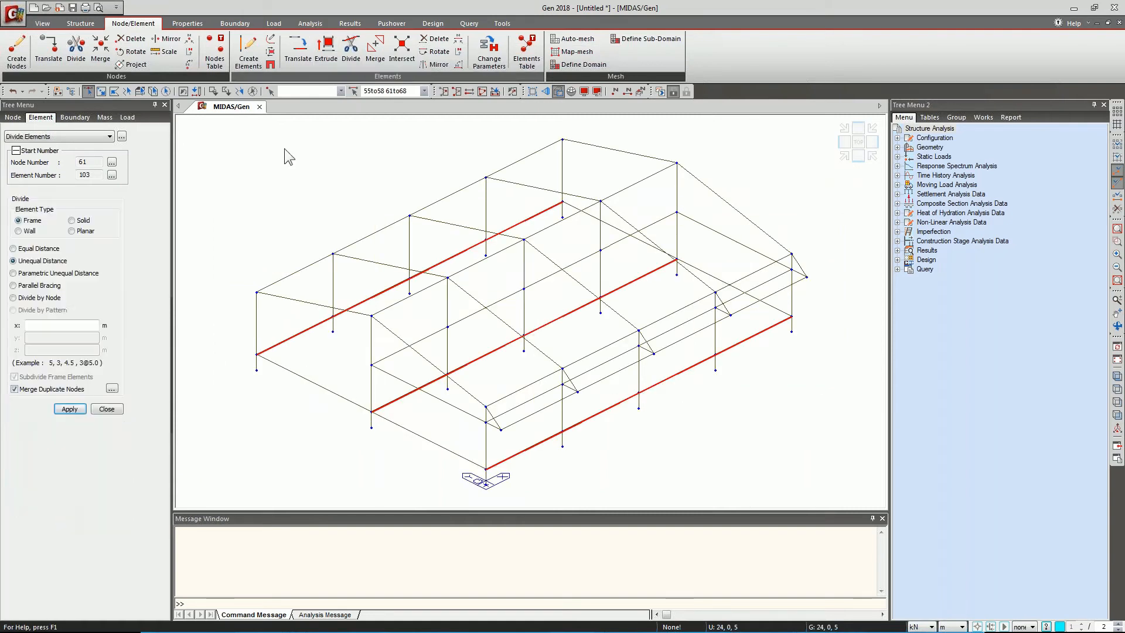
click(43, 250)
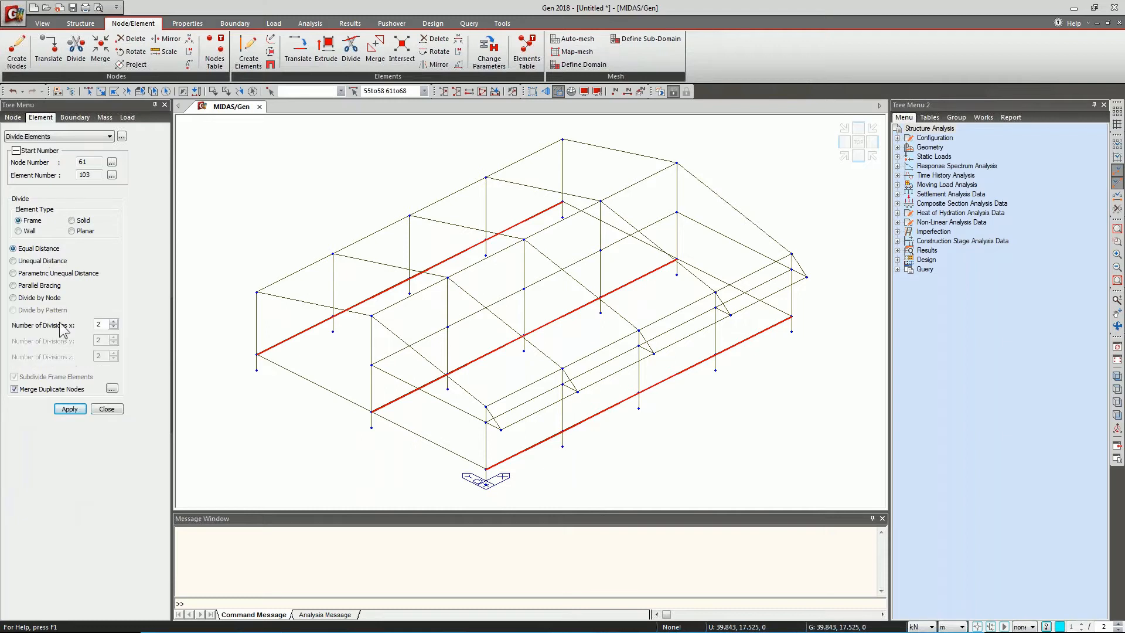
click(100, 324)
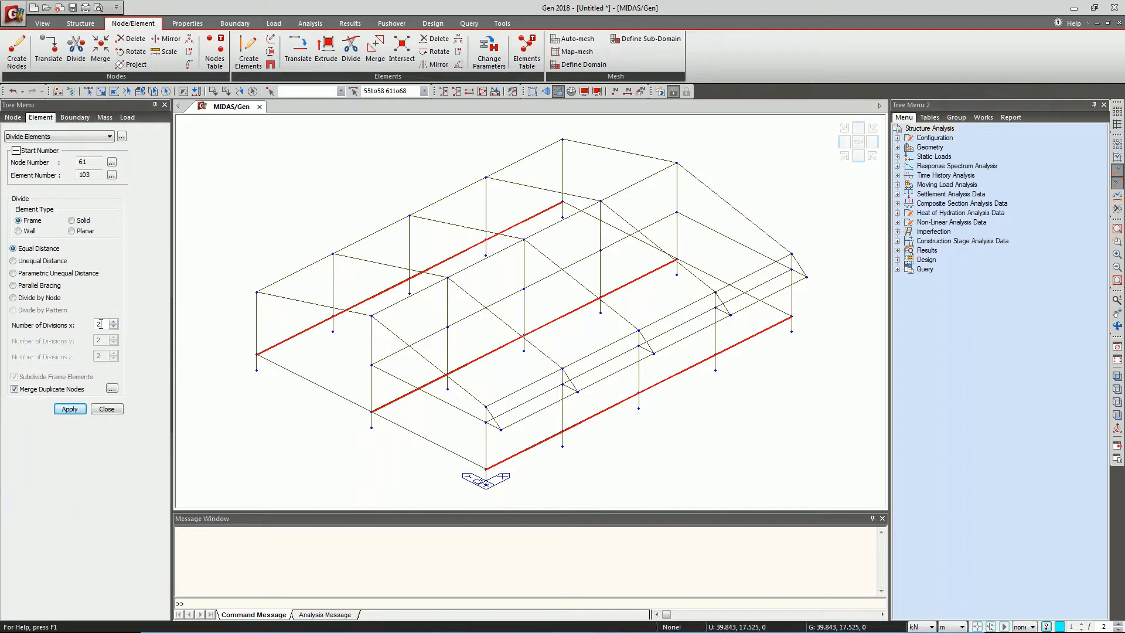
click(69, 409)
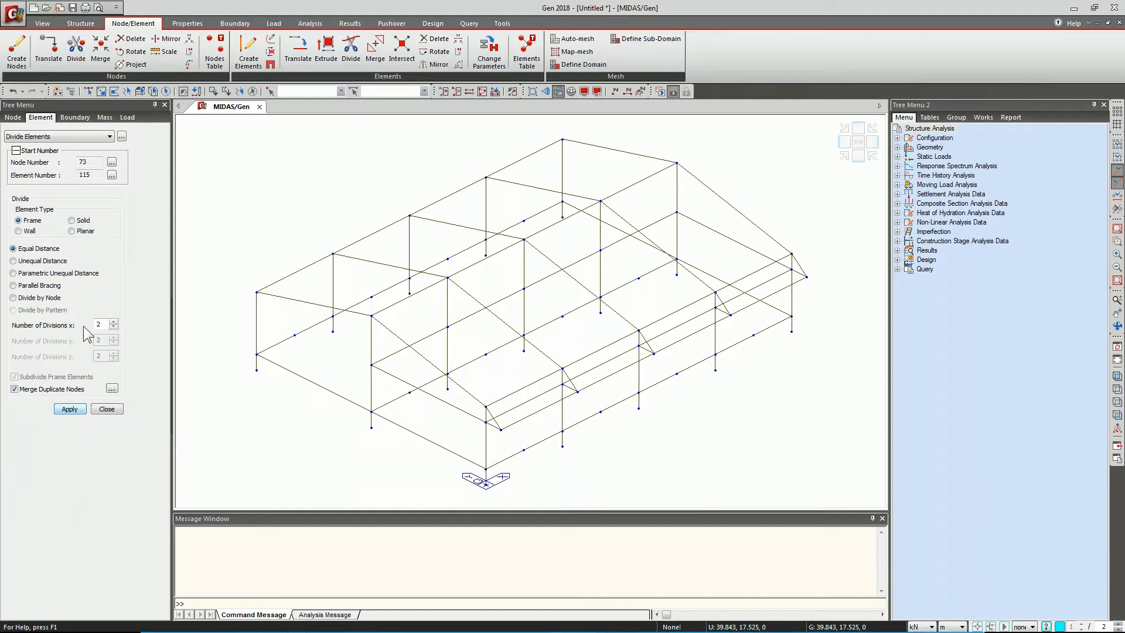
Divide the transverse base-level beams of both end frames into 3 equal parts.
click(88, 92)
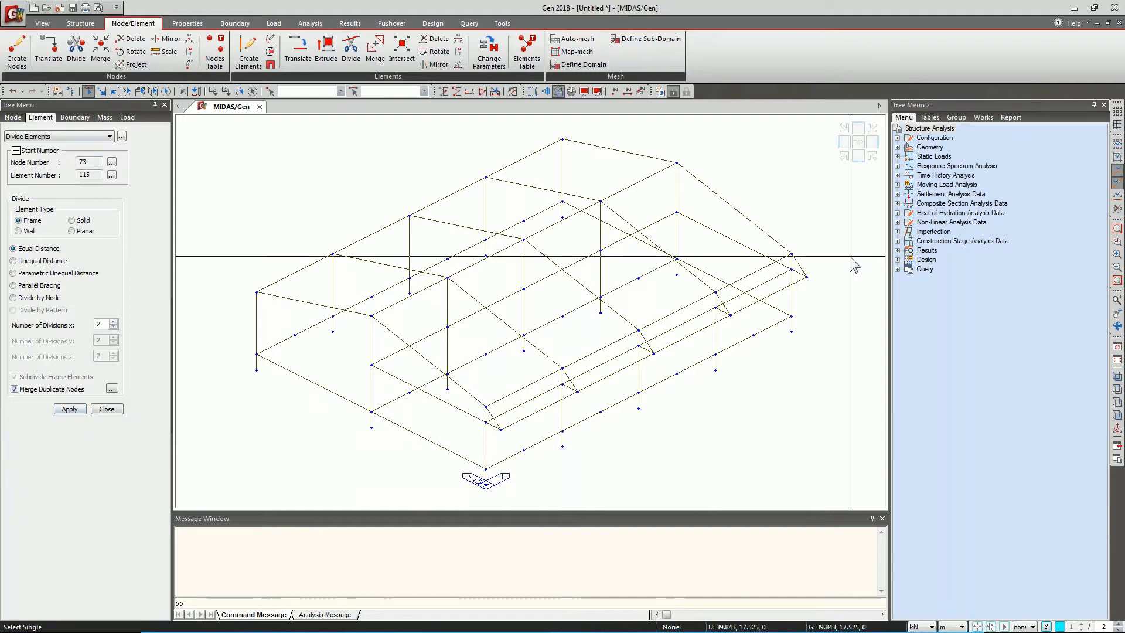
click(843, 142)
drag(420, 412, 395, 381)
drag(740, 428, 703, 375)
click(114, 321)
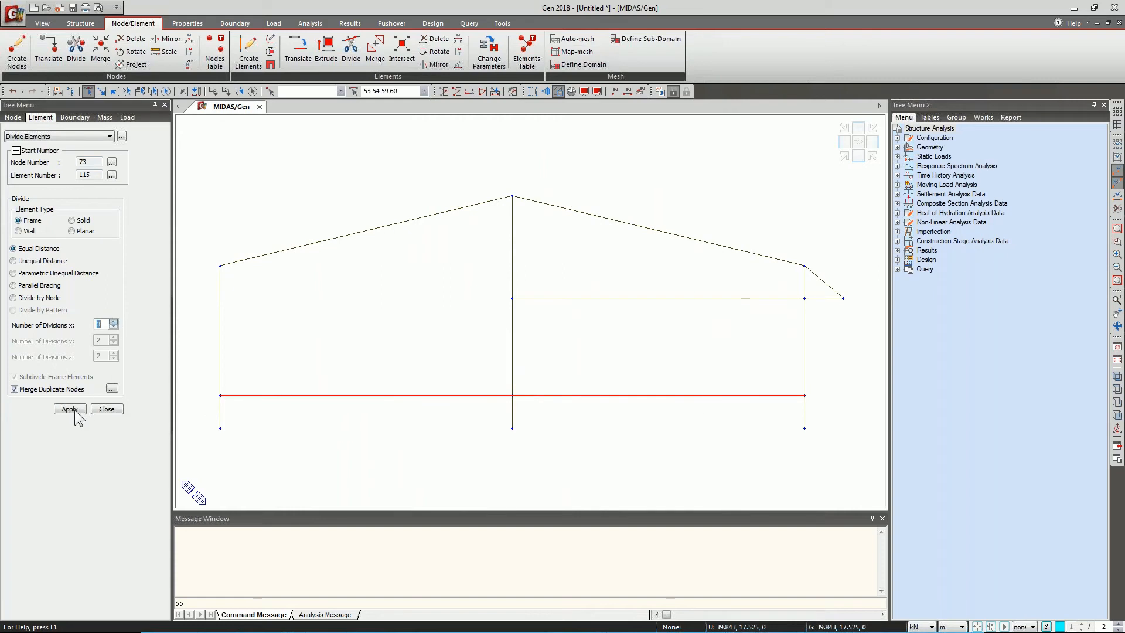
click(70, 409)
click(845, 157)
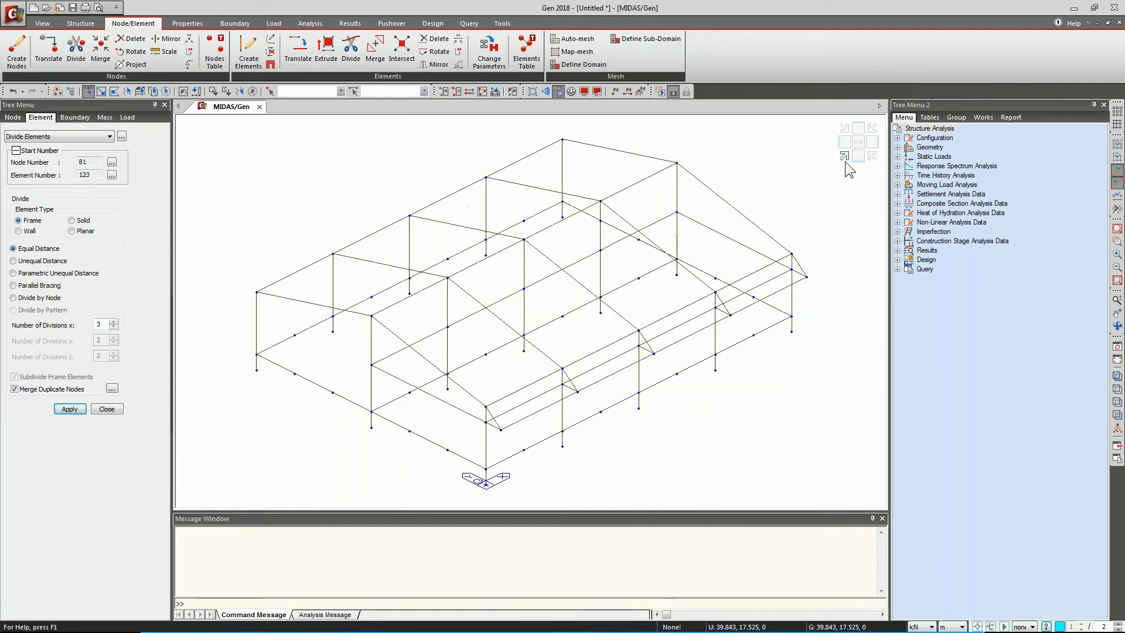
Extrude all division nodes of the longitudinal and transverse base-level beams into beam elements by 0, 0, -1 m, once.
click(859, 156)
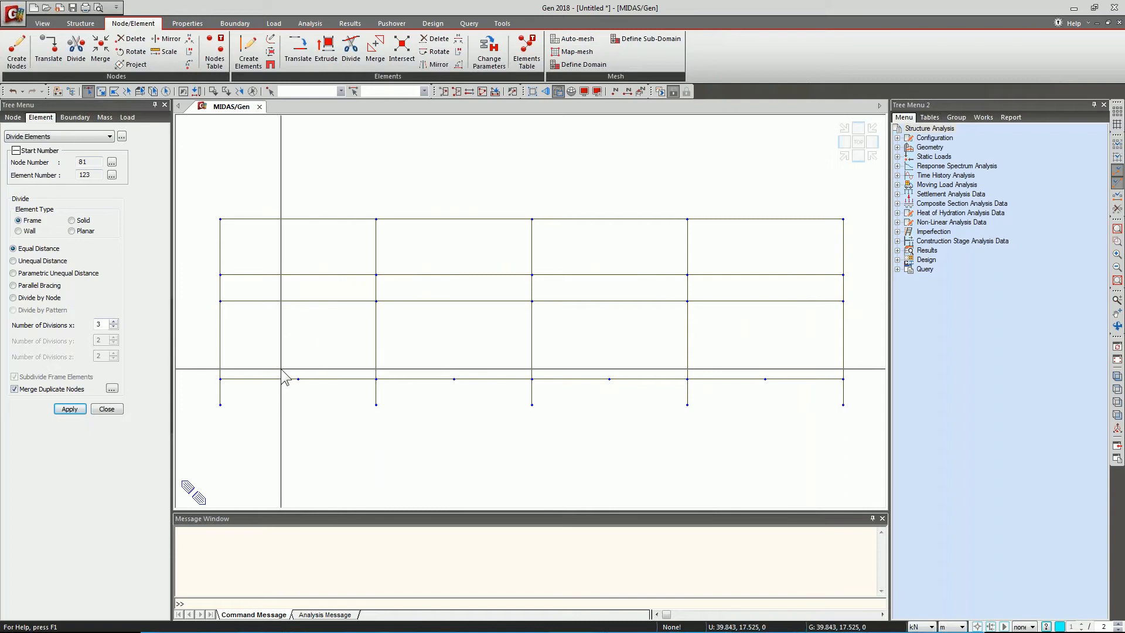
drag(279, 369, 314, 399)
drag(442, 367, 468, 395)
drag(590, 363, 624, 394)
drag(750, 366, 797, 403)
click(859, 142)
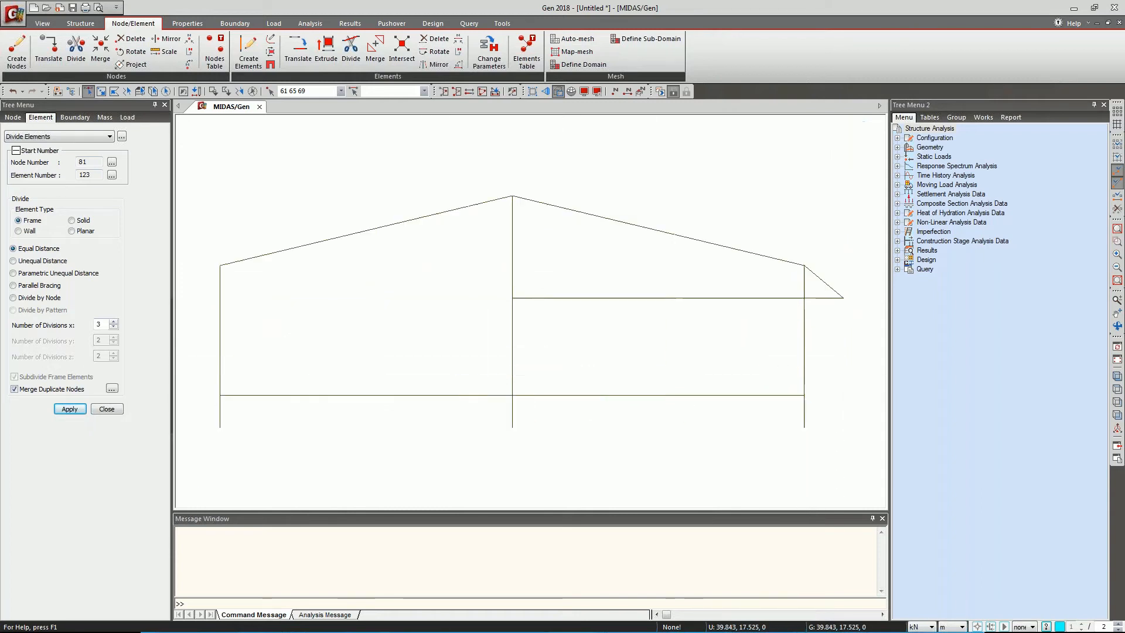
drag(276, 382, 328, 432)
drag(392, 367, 428, 415)
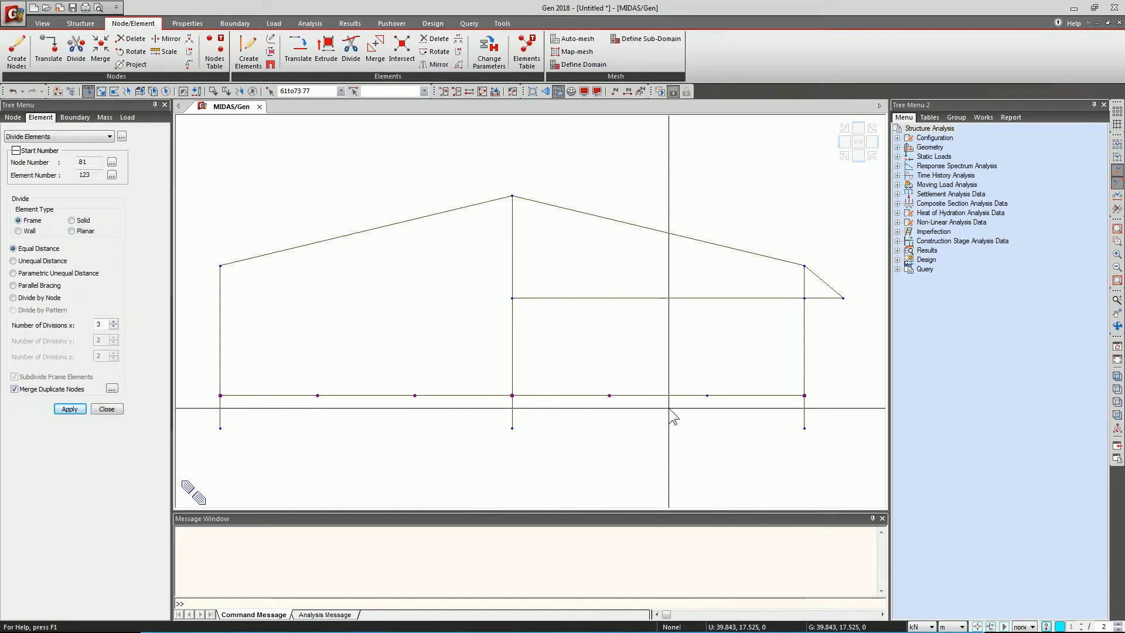
click(844, 156)
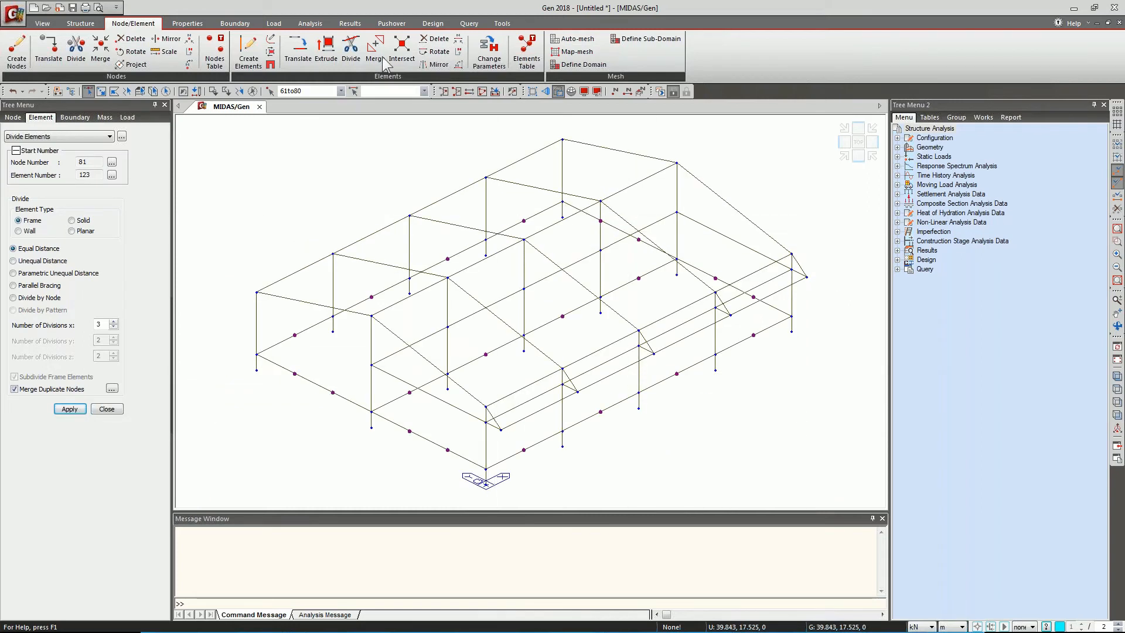
click(324, 59)
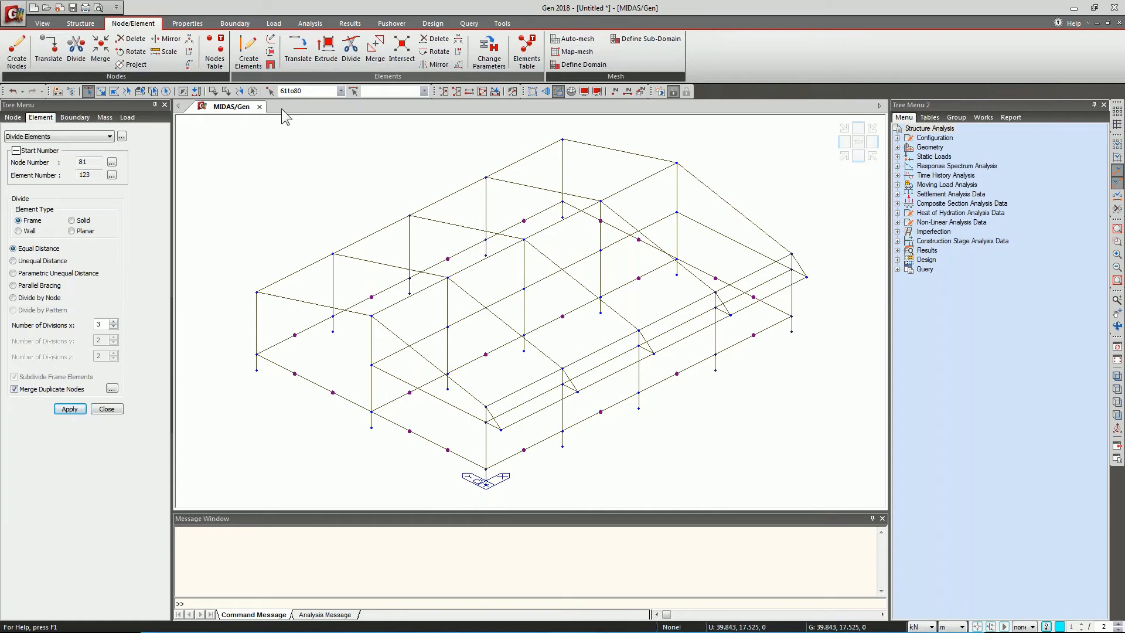
double_click(80, 427)
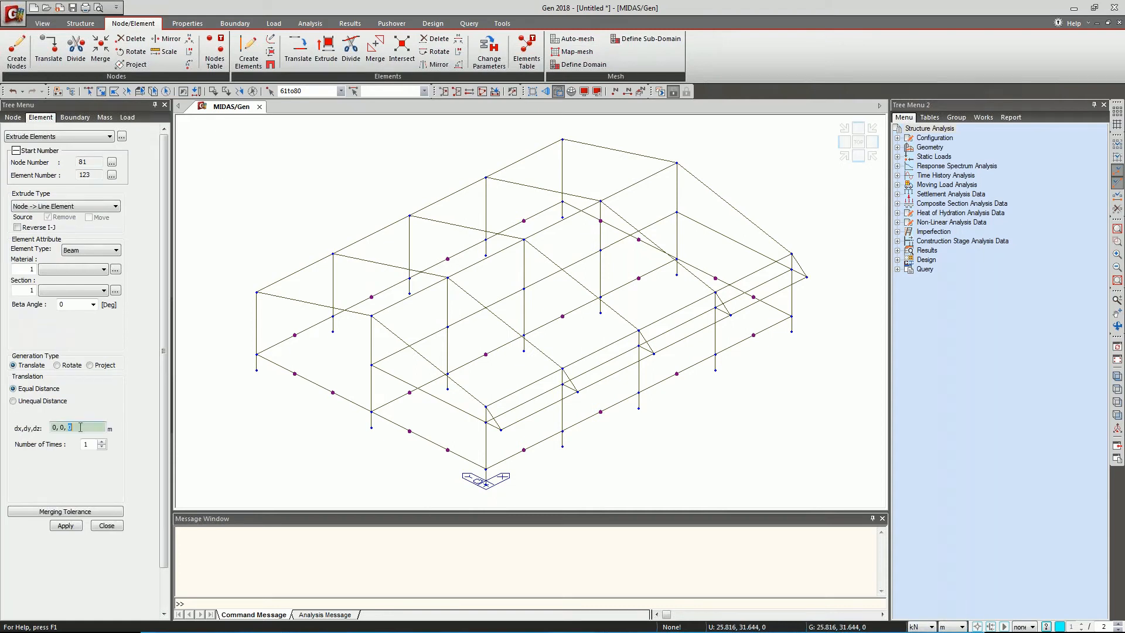
text(-1)
click(76, 527)
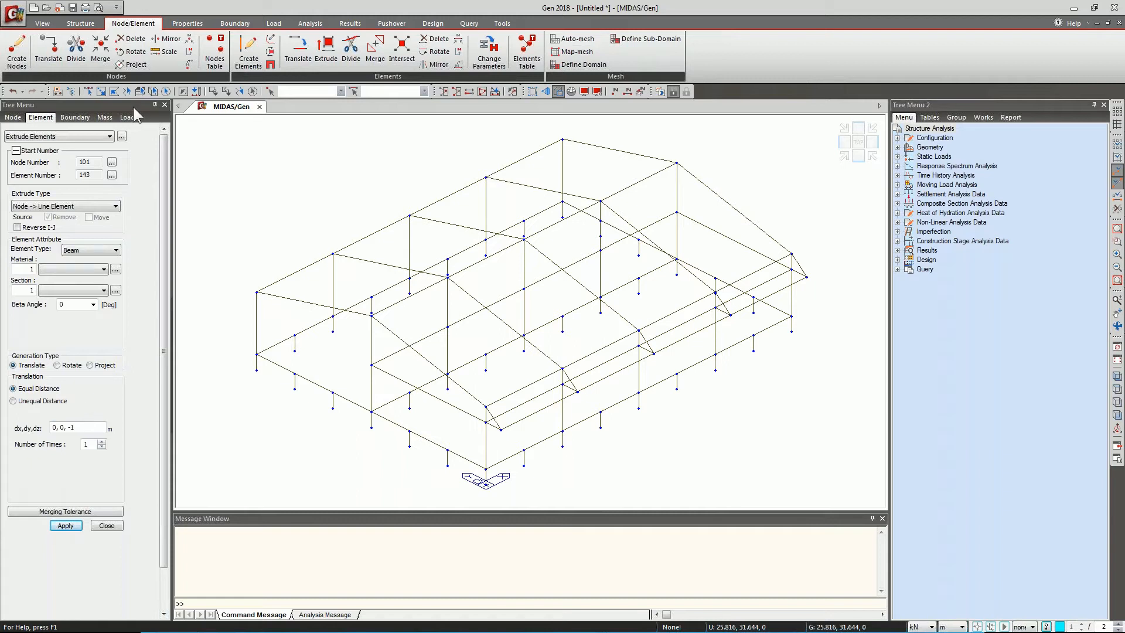
Save the project as 3 in the Steel Structure folder and set the structure type to convert self-weight into masses.
click(82, 24)
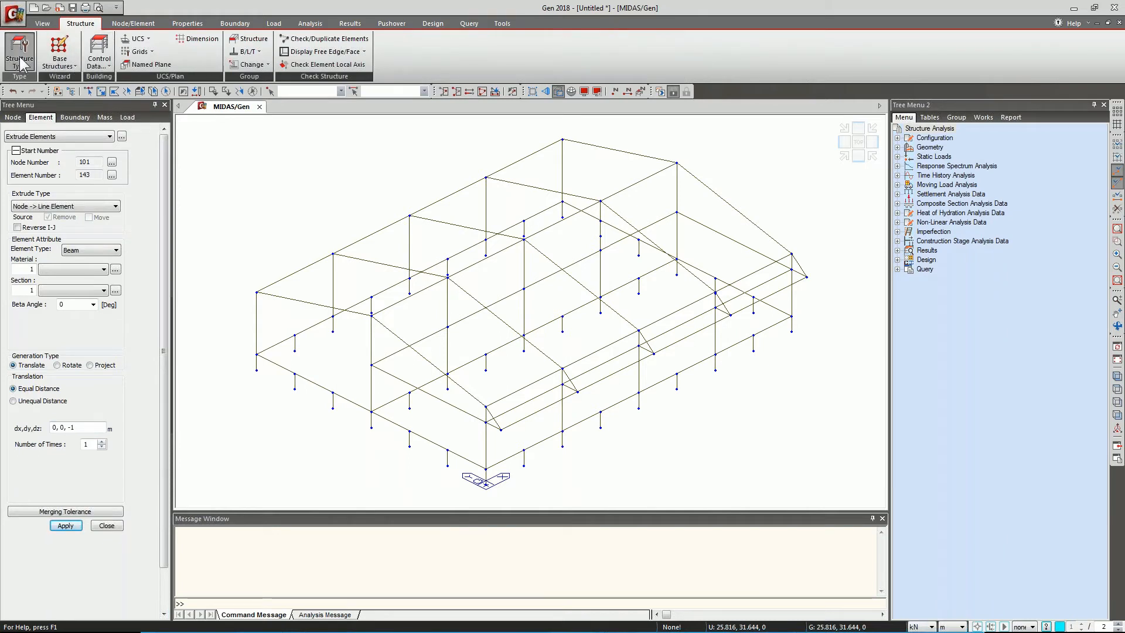
click(21, 56)
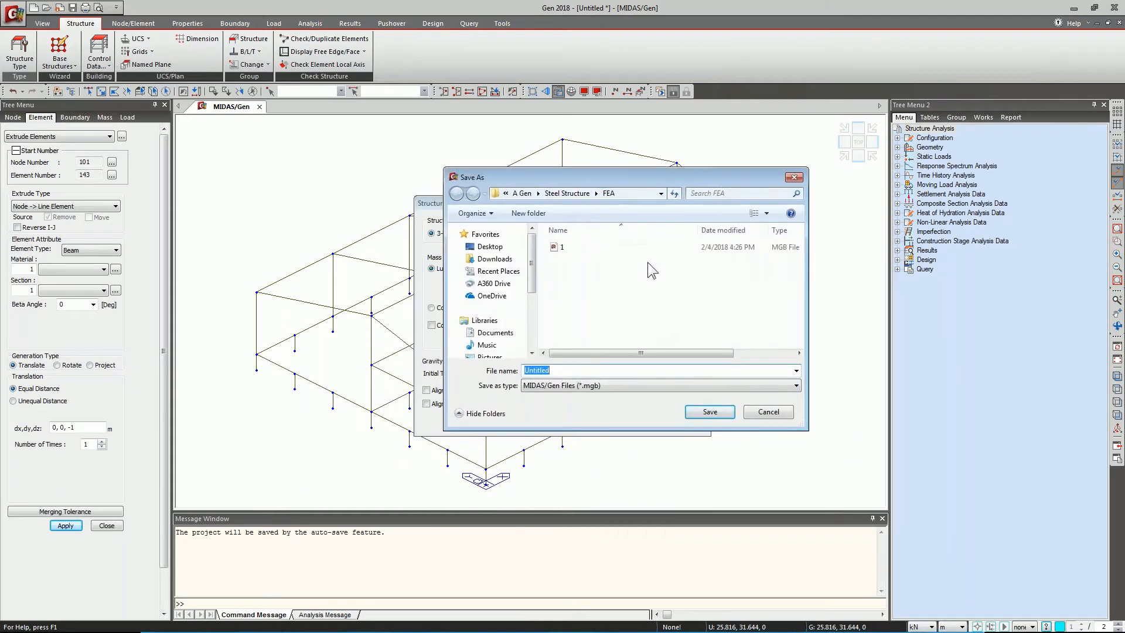
drag(532, 256, 532, 313)
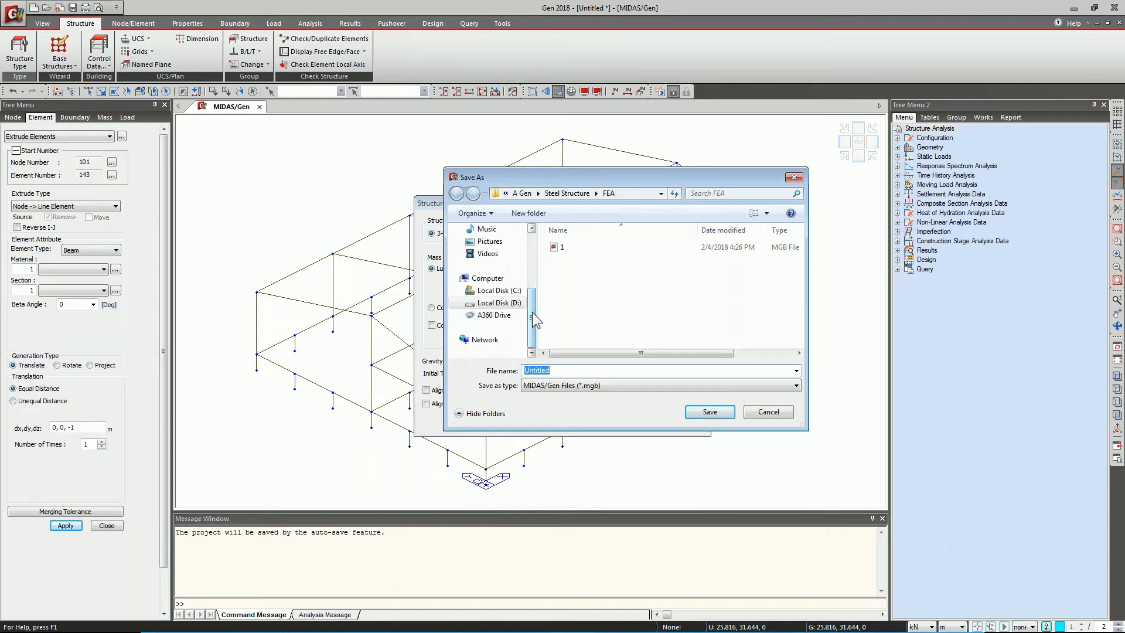
click(564, 193)
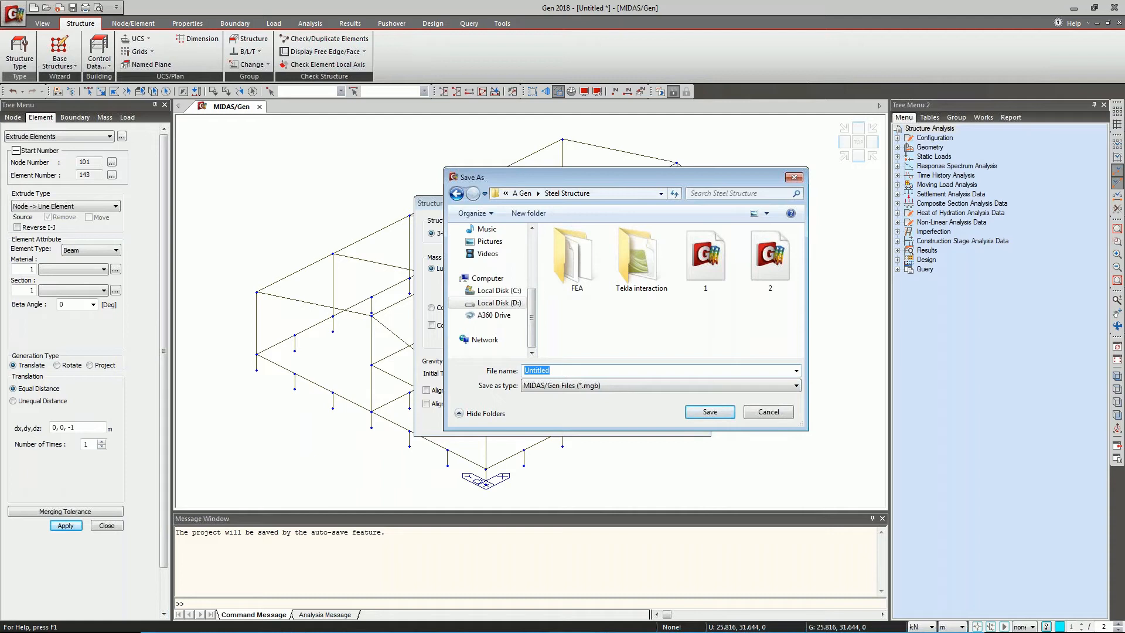
text(3)
click(696, 409)
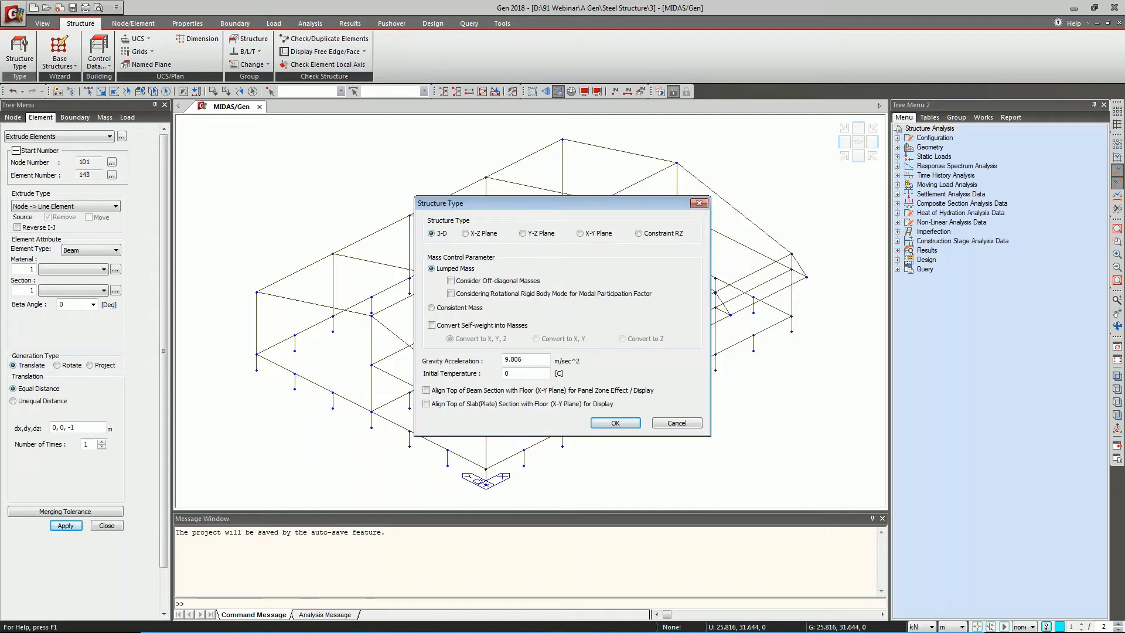
click(463, 325)
click(615, 423)
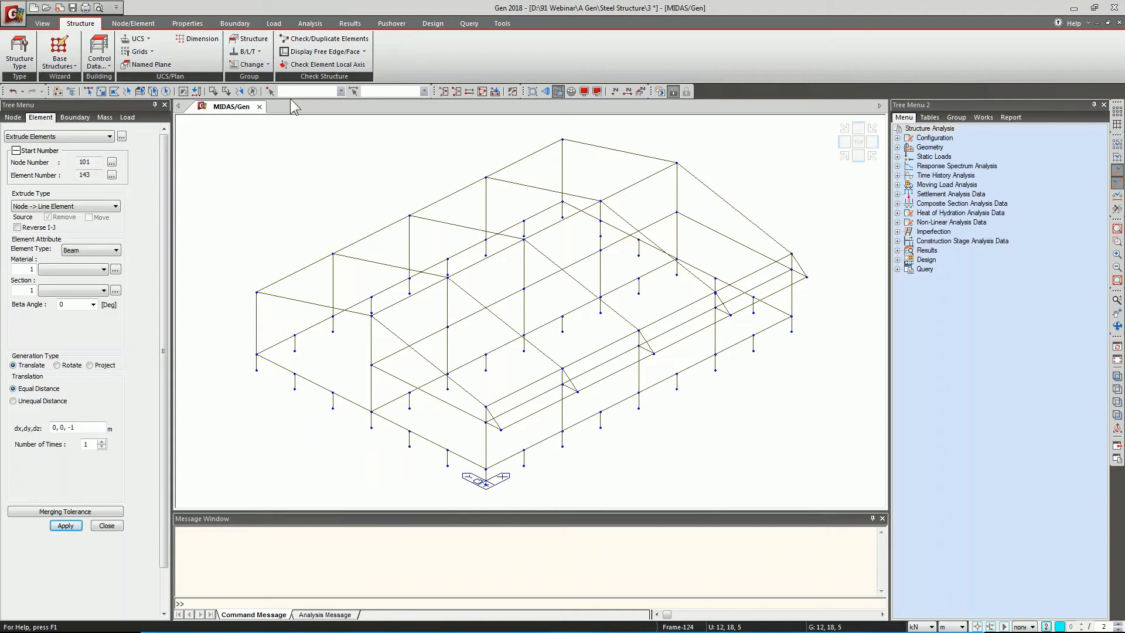
Generate the story data automatically without the 4 m level, keeping 5% seismic accidental eccentricity and 15% wind eccentricity.
click(103, 63)
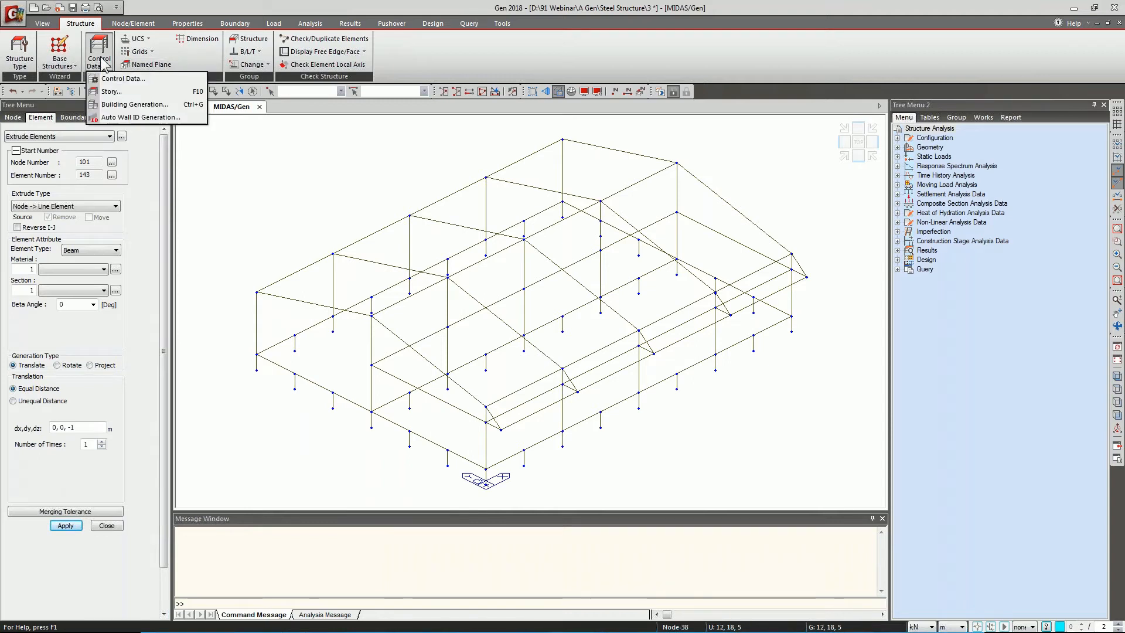
click(113, 92)
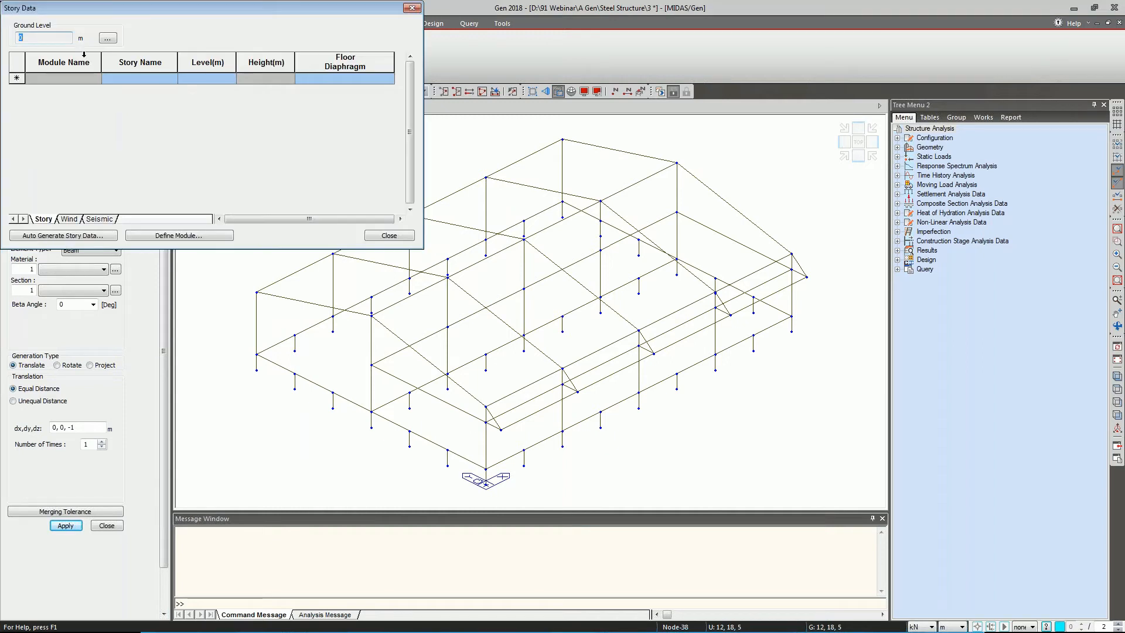
click(84, 240)
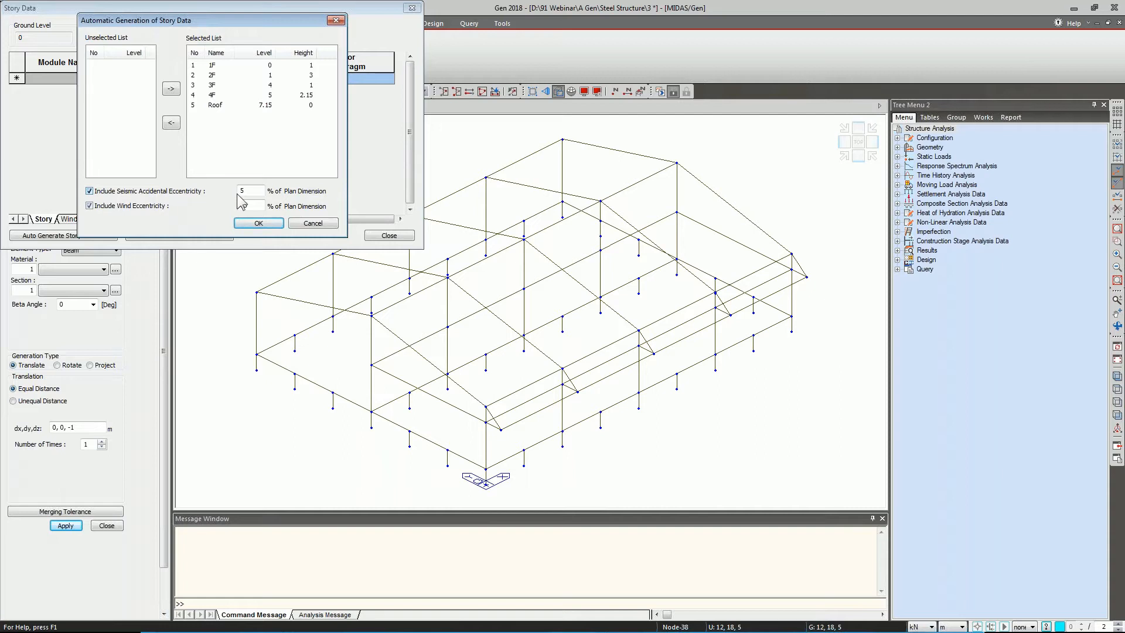
click(256, 190)
click(268, 85)
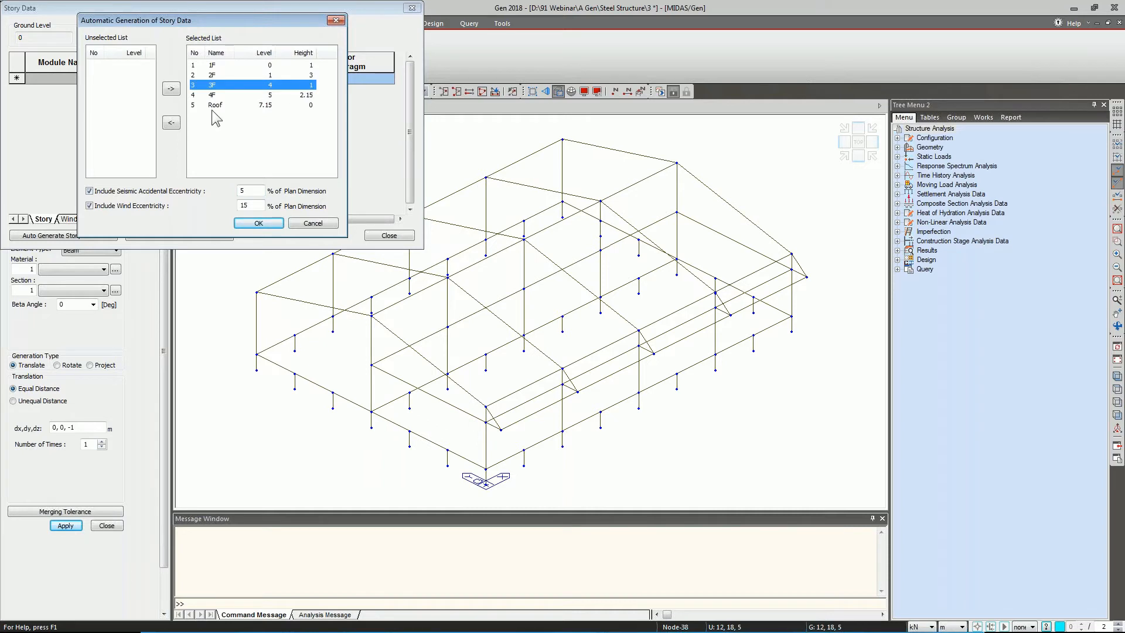
click(171, 123)
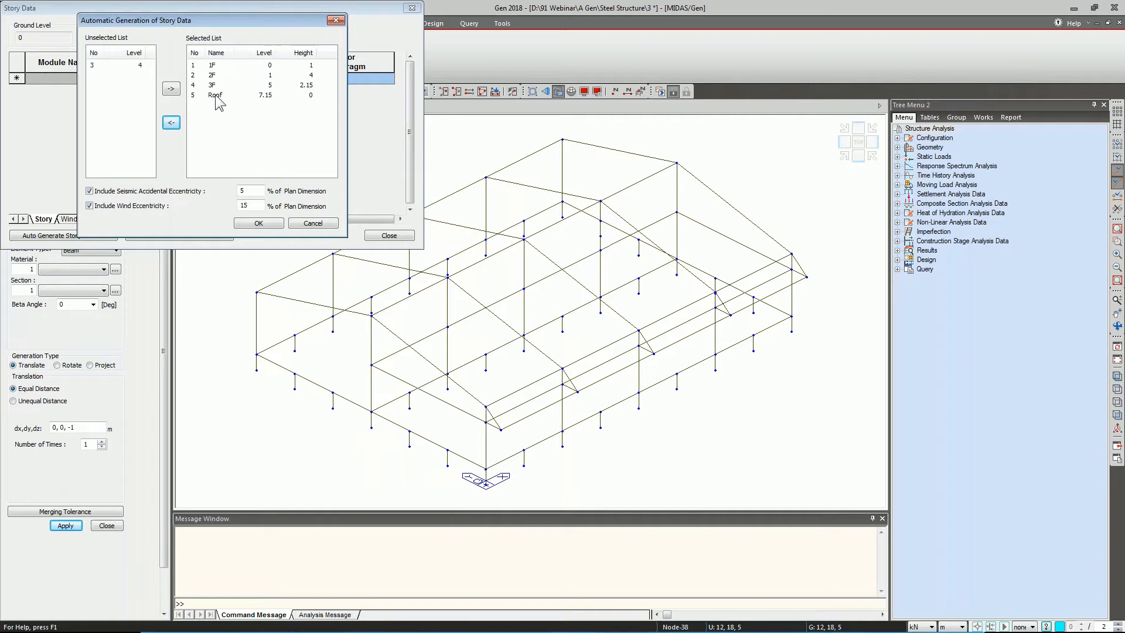
click(258, 223)
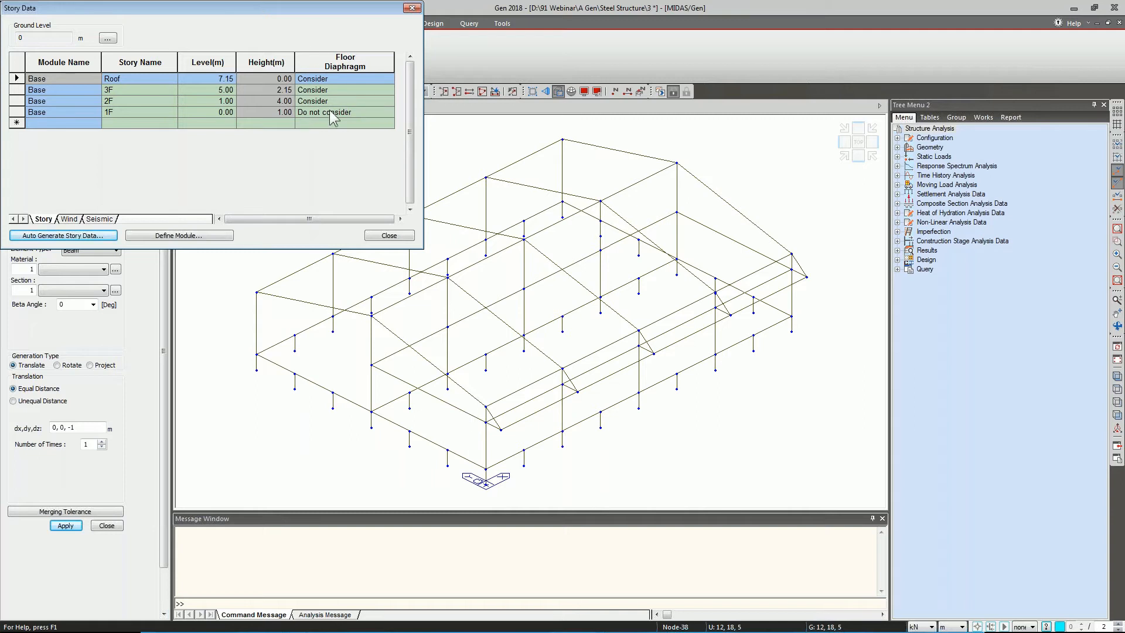
Set the floor diaphragm of the Roof, 3F and 2F stories to Do not consider.
click(338, 79)
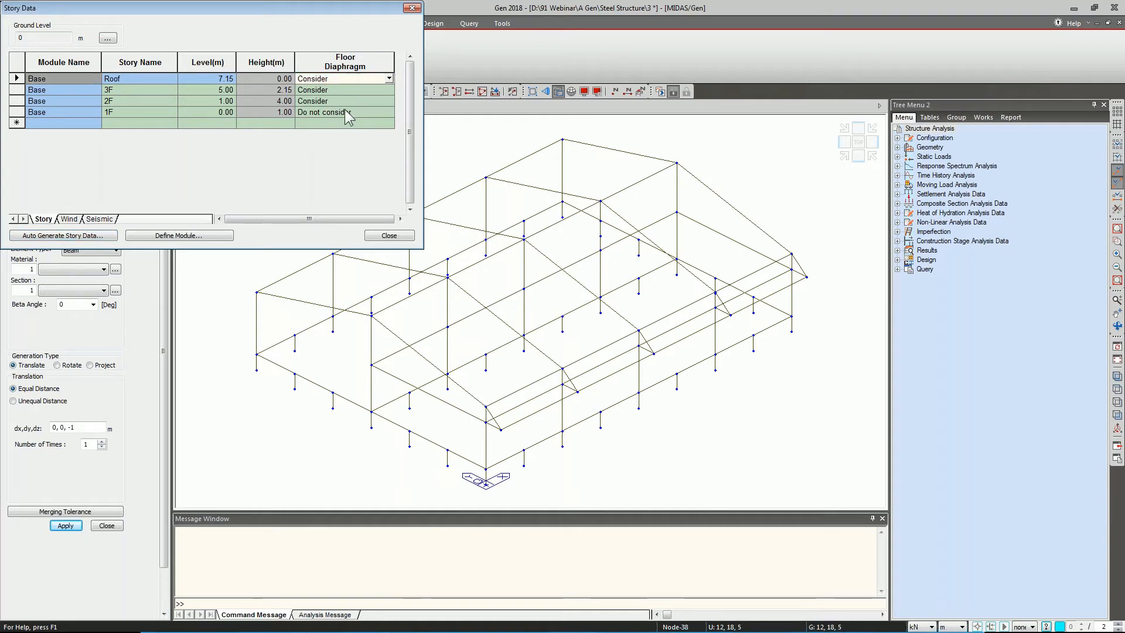
click(389, 79)
click(331, 100)
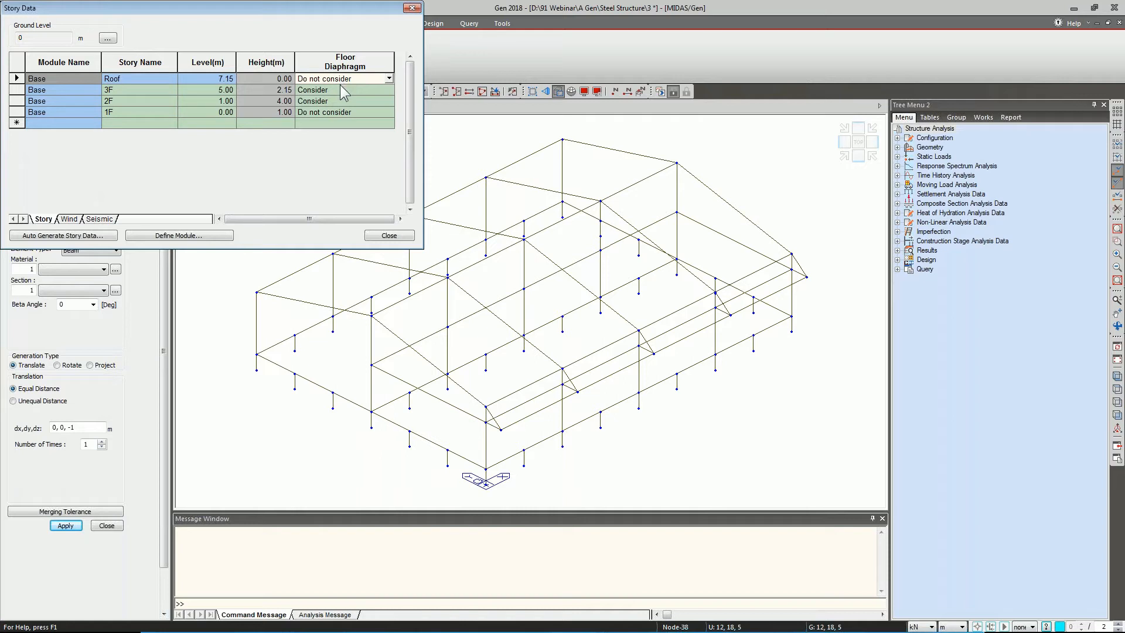
click(340, 89)
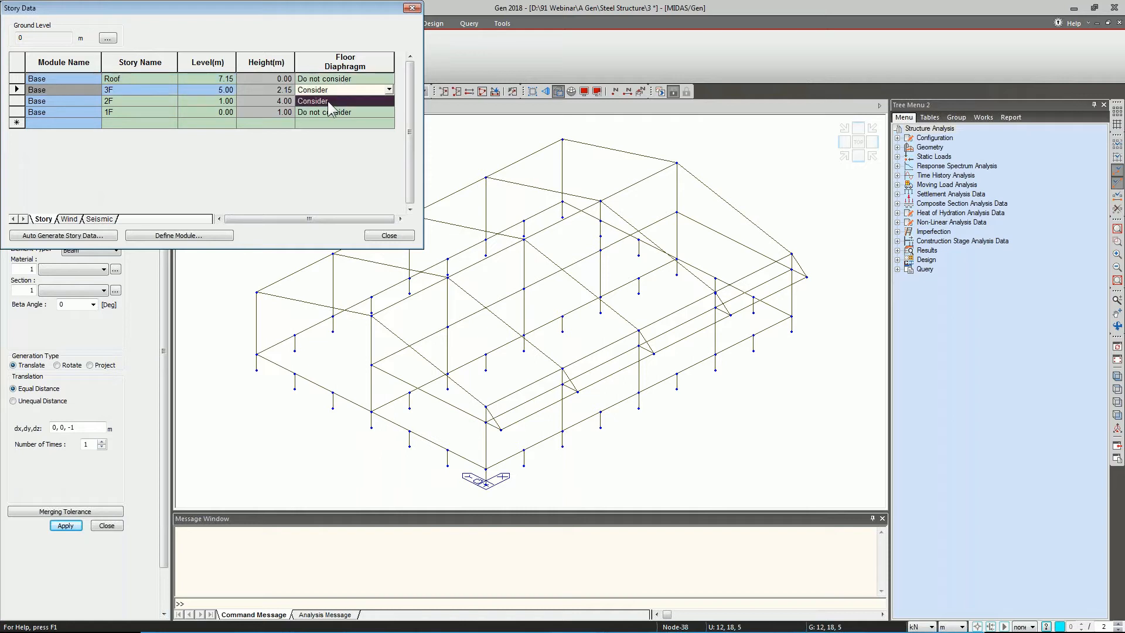
click(328, 112)
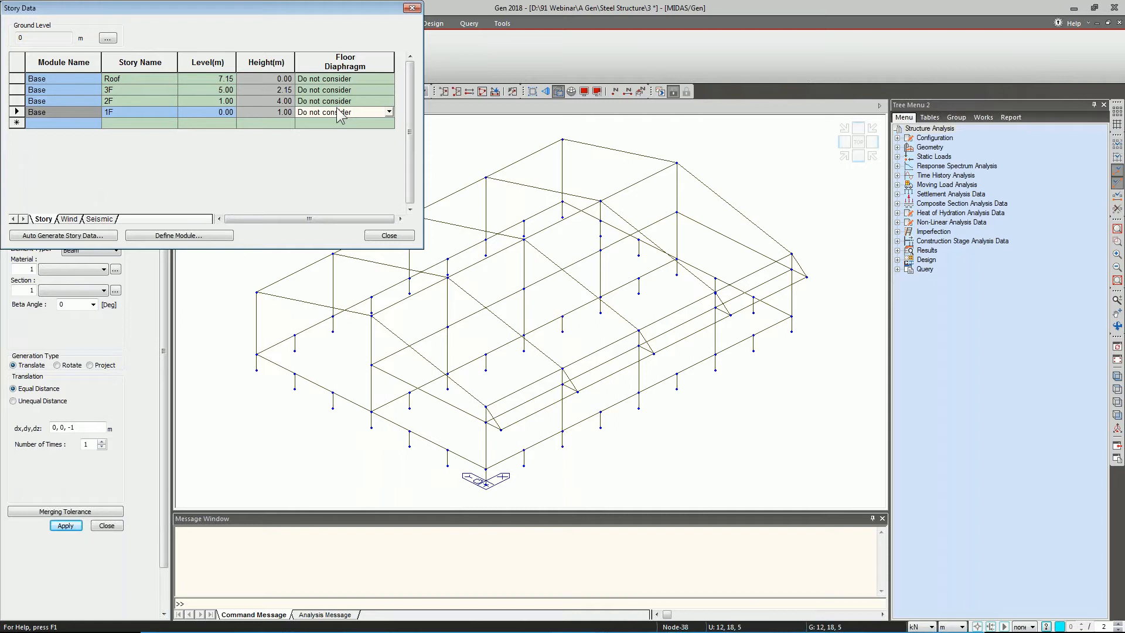
Rename the stories at levels 0, 1 and 5 m as GL, 1F and 2F.
click(130, 80)
click(128, 111)
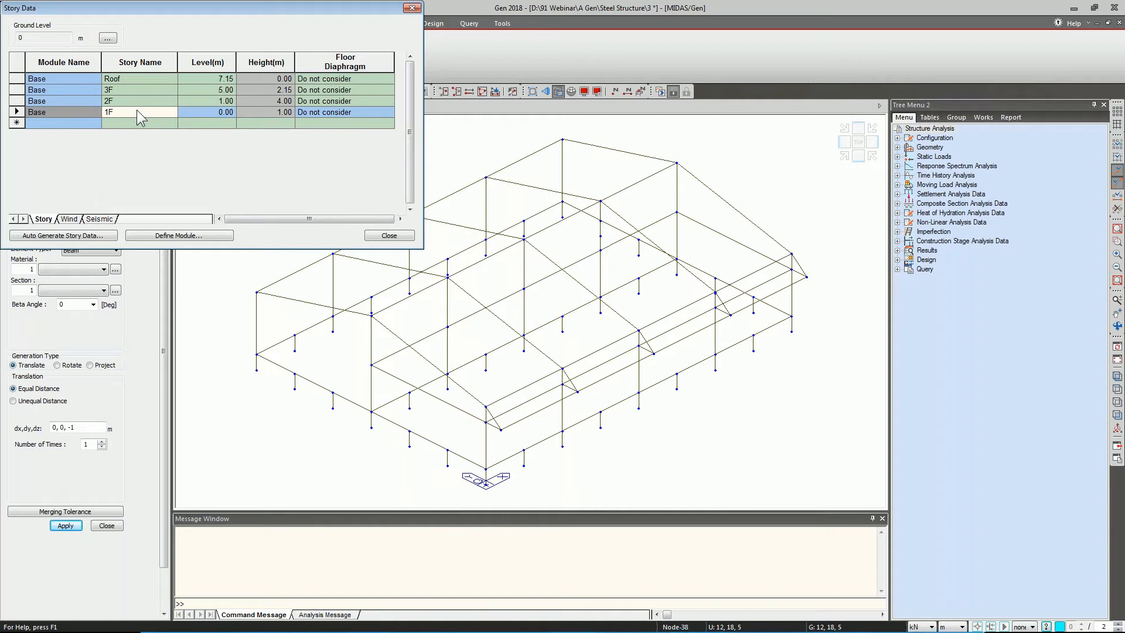
text(GL)
click(132, 98)
text(1F)
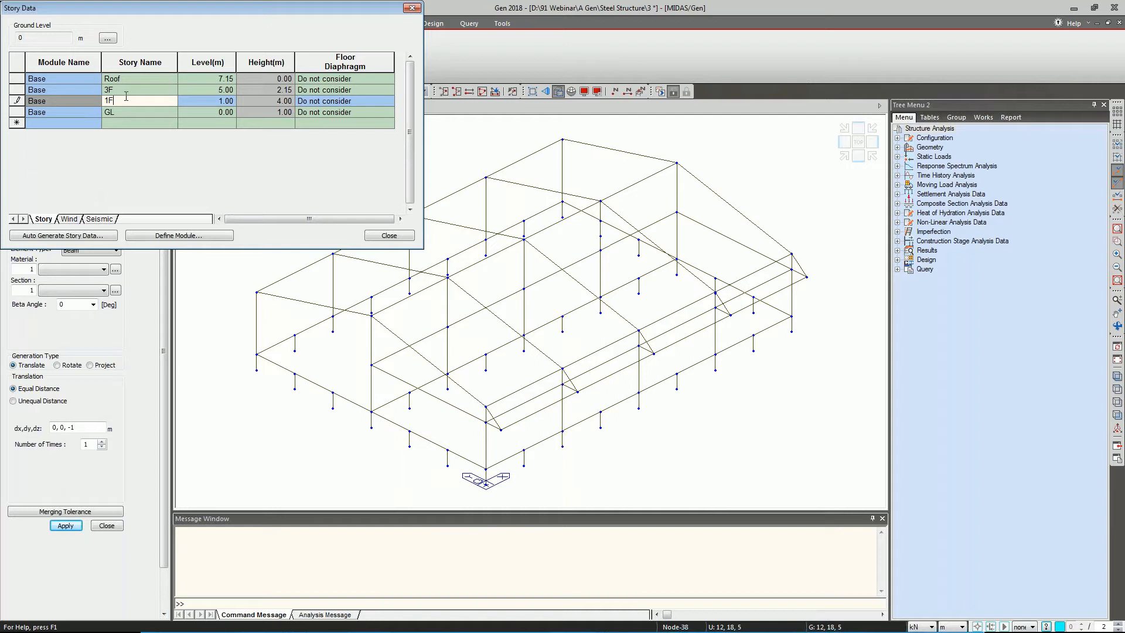
click(121, 91)
text(2F)
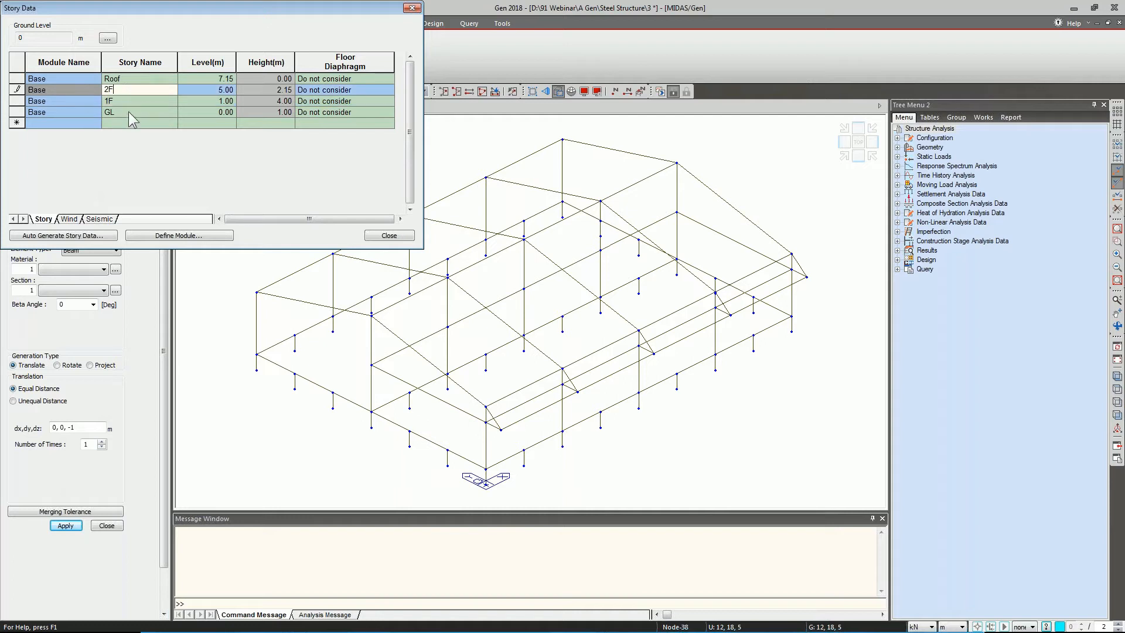
click(128, 111)
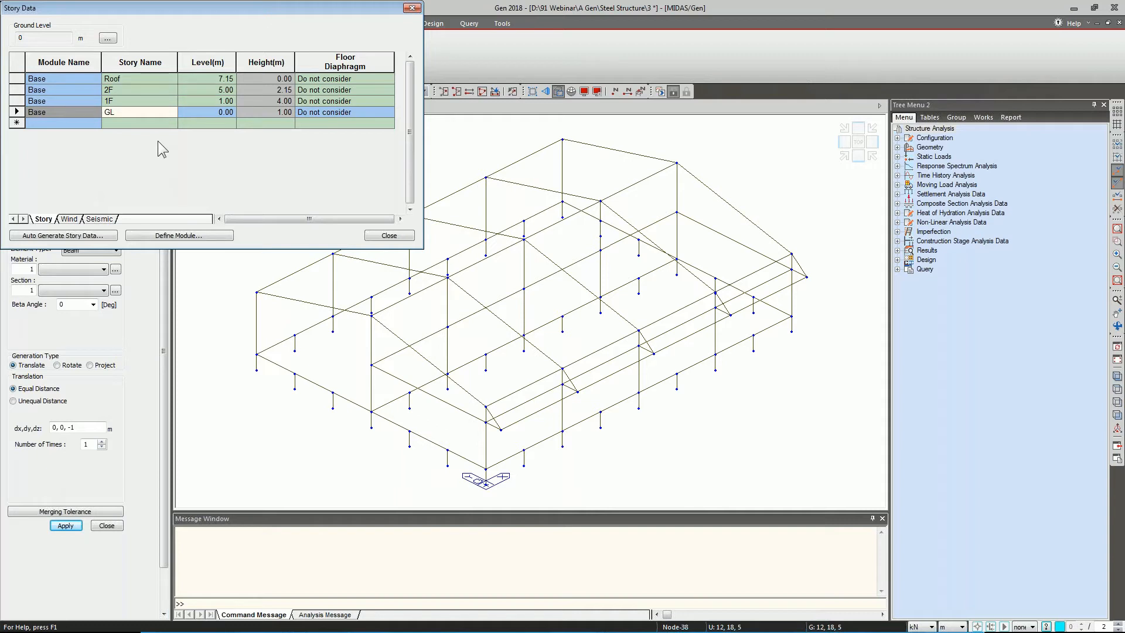
Review the wind and seismic data of the stories and close the story data.
click(66, 218)
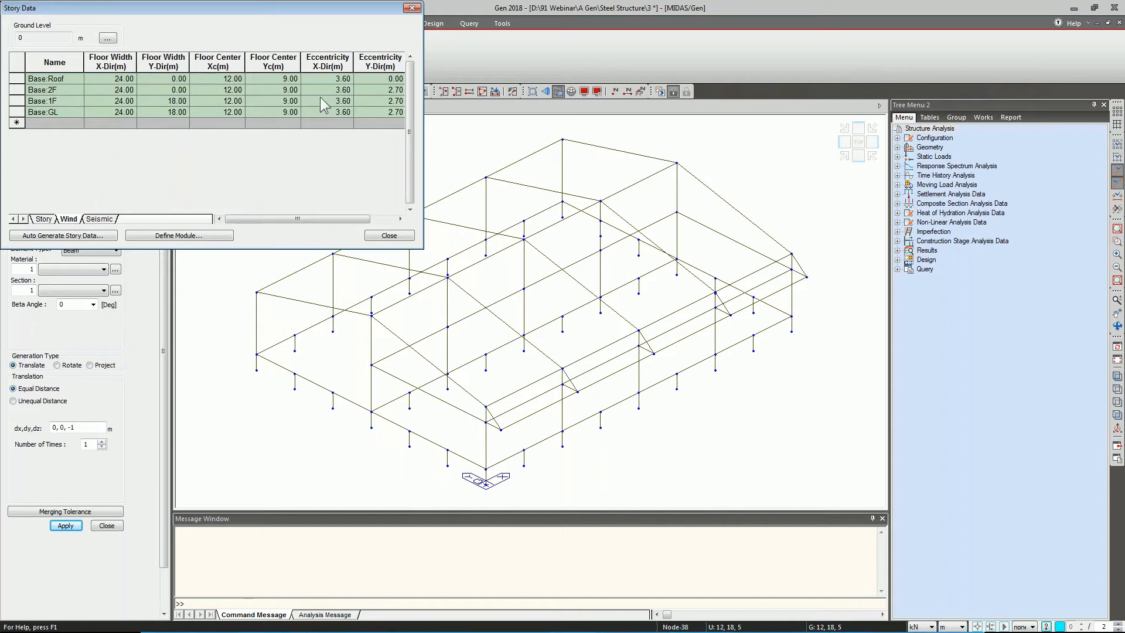
click(106, 213)
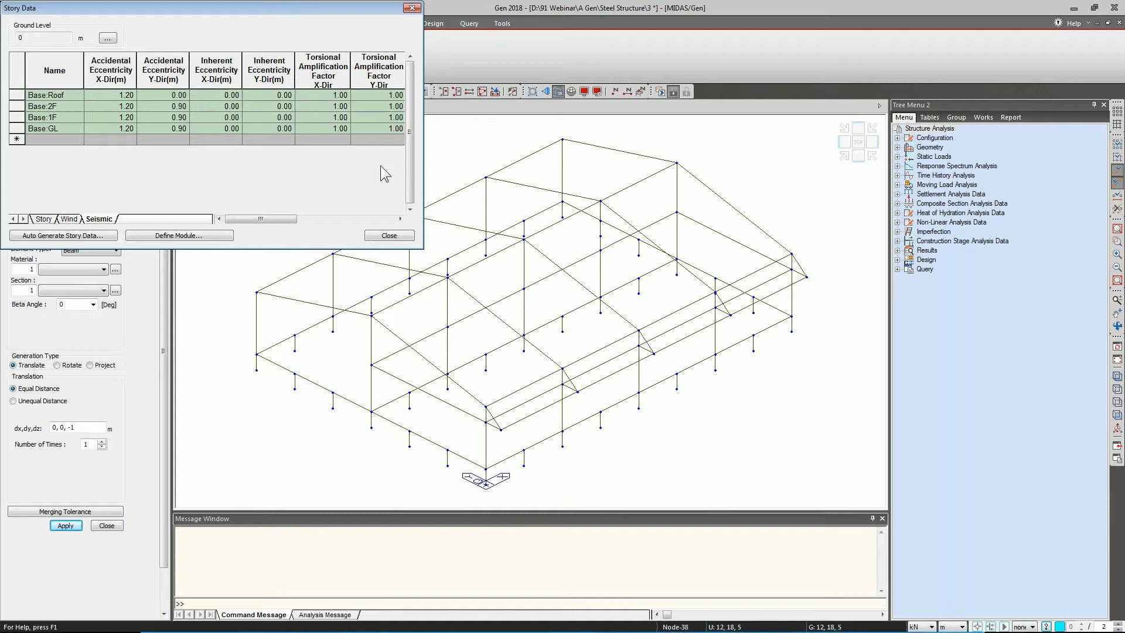
click(391, 236)
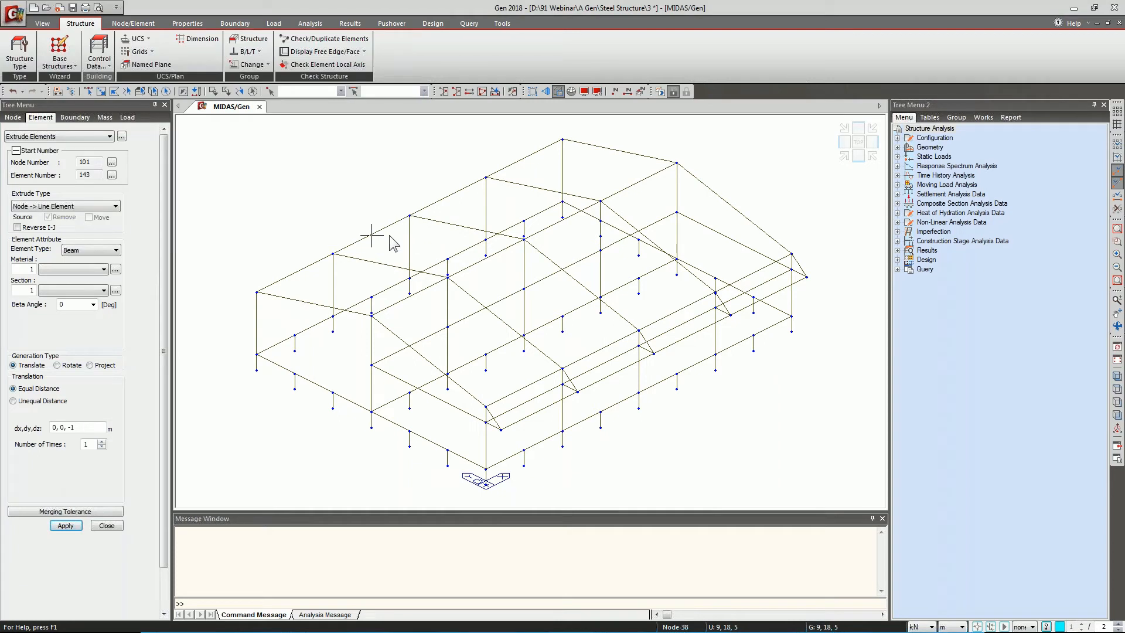
Check the model for duplicate elements.
click(100, 63)
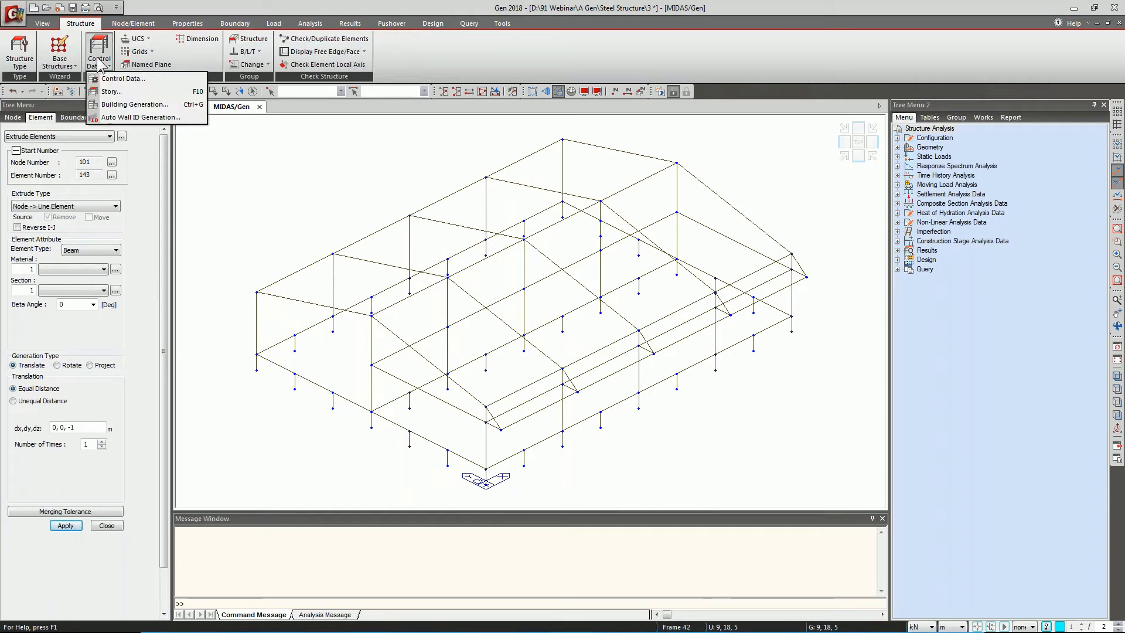
click(100, 62)
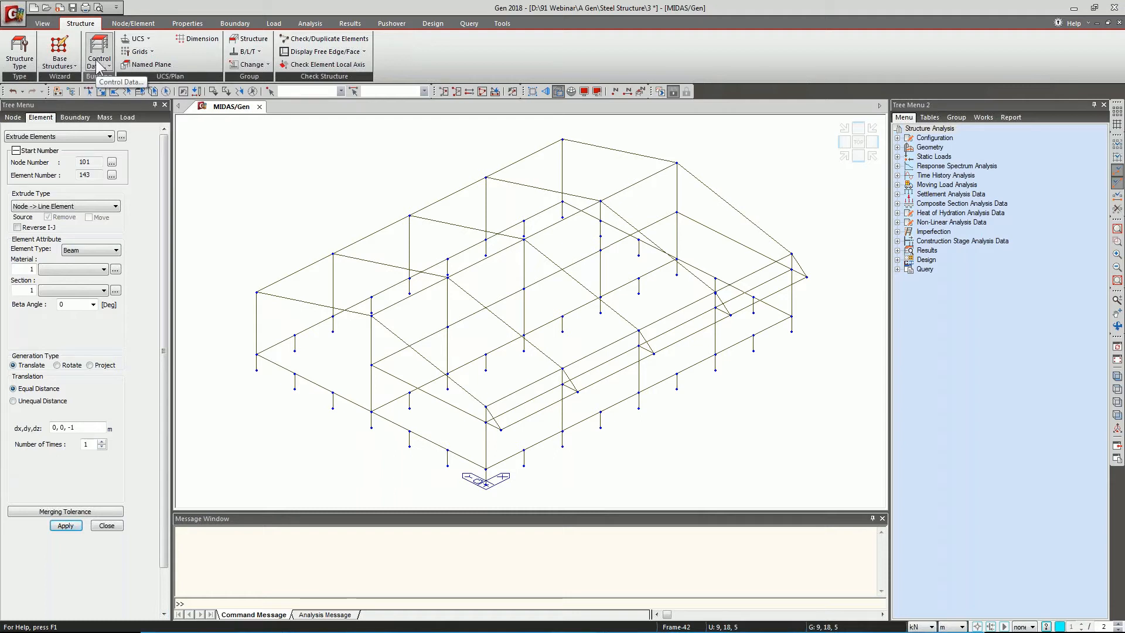
click(317, 40)
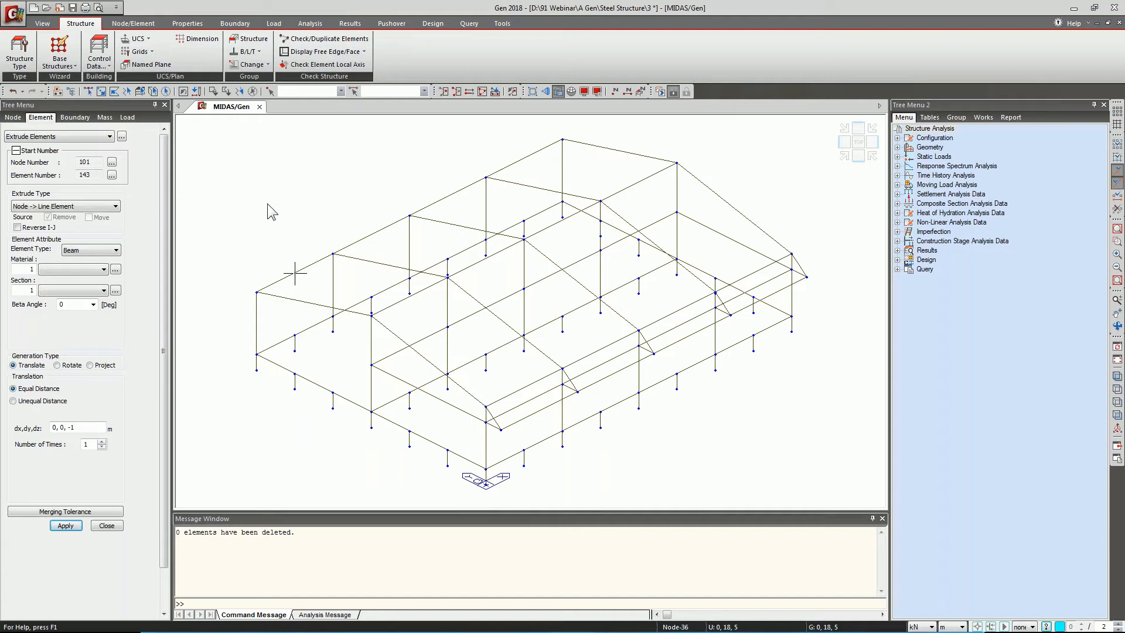
Start a new steel design material named Steel with the ASTM(S) standard and the A36 grade.
click(145, 27)
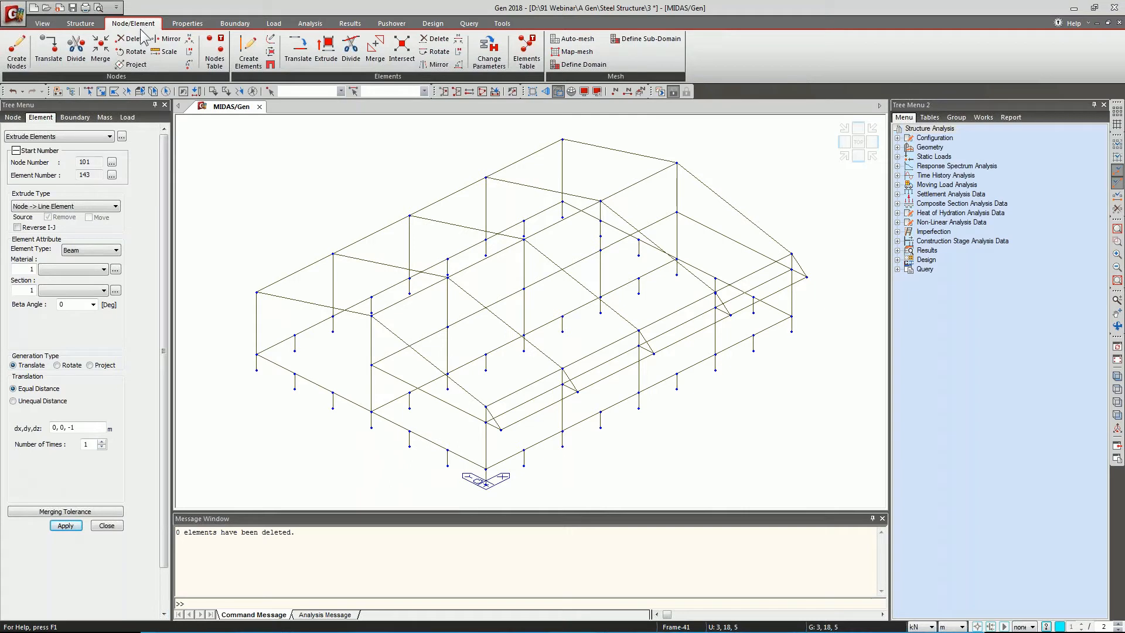
click(194, 28)
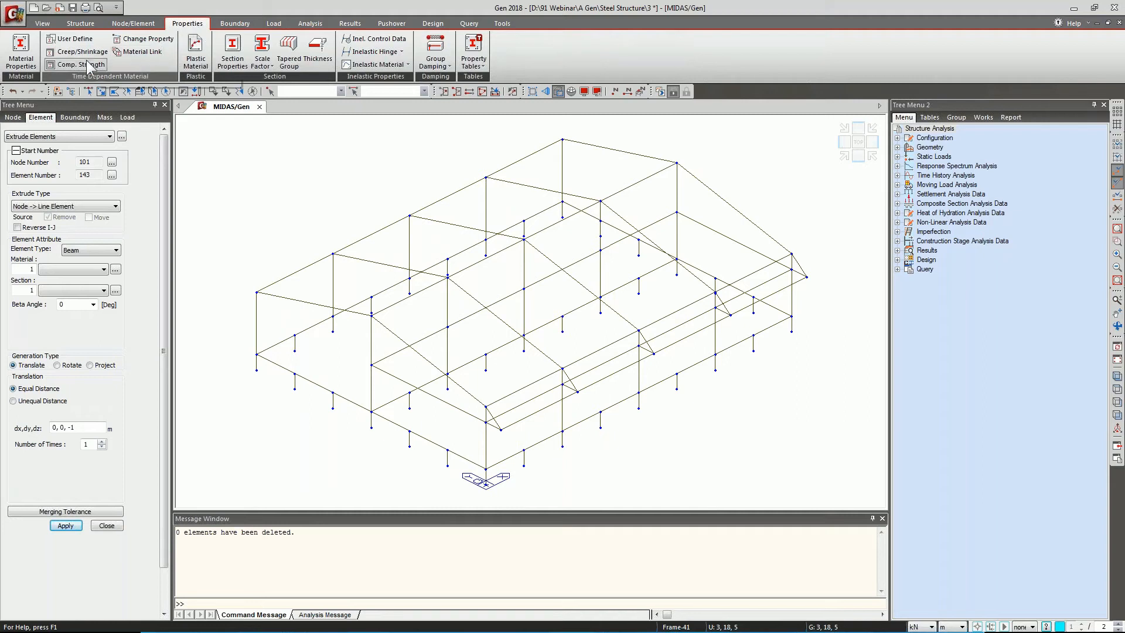
click(21, 58)
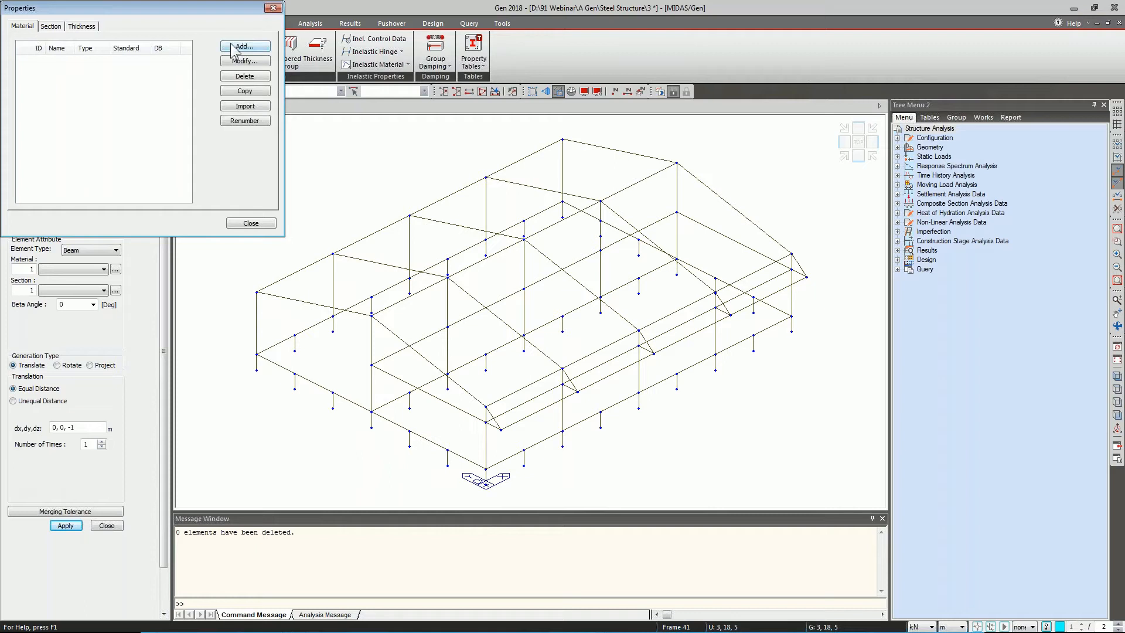
click(234, 47)
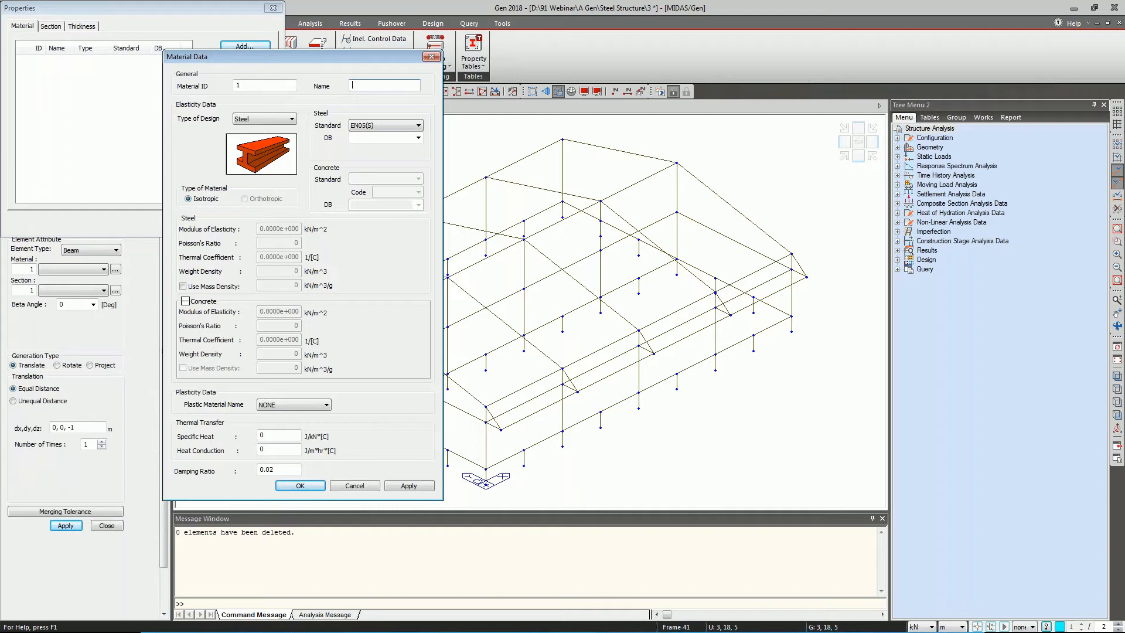
text(Steel)
click(378, 126)
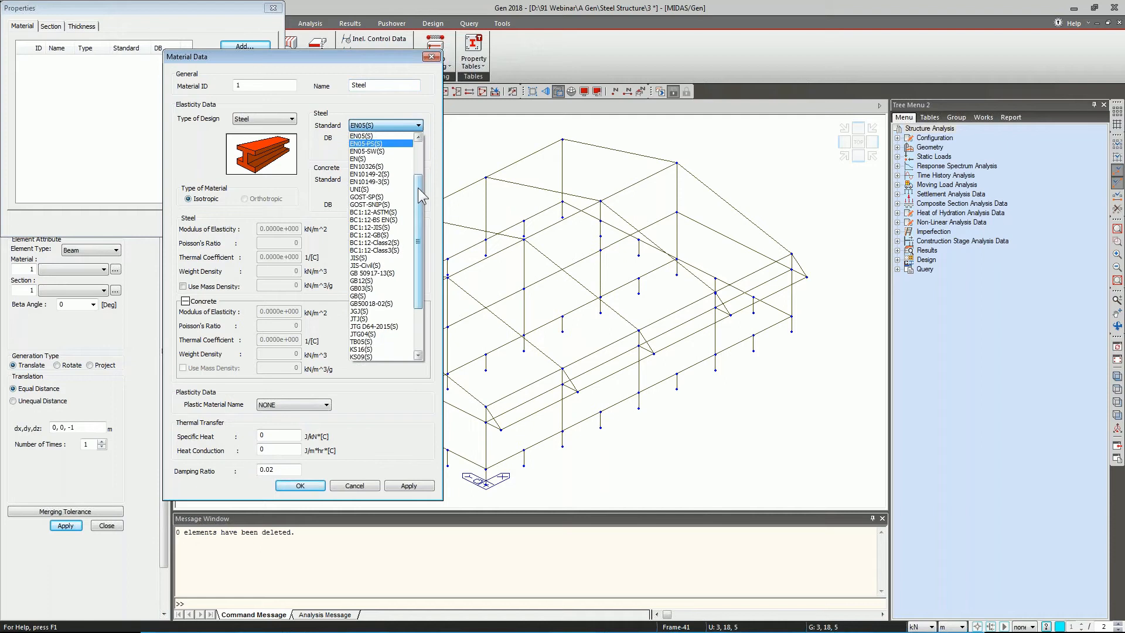
drag(419, 189, 429, 157)
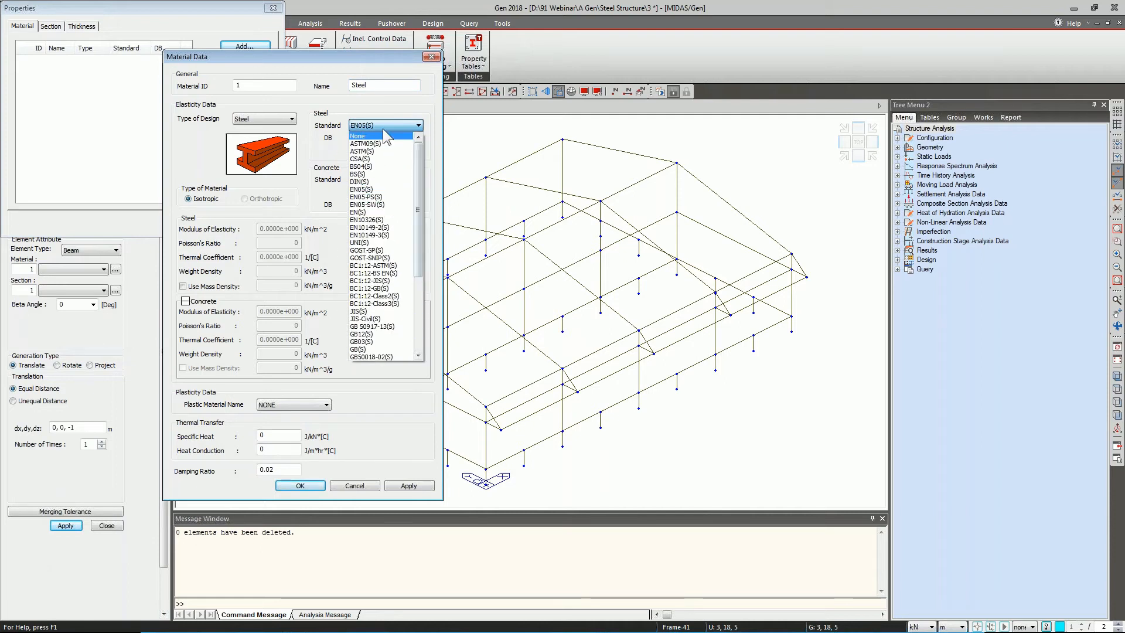
click(388, 151)
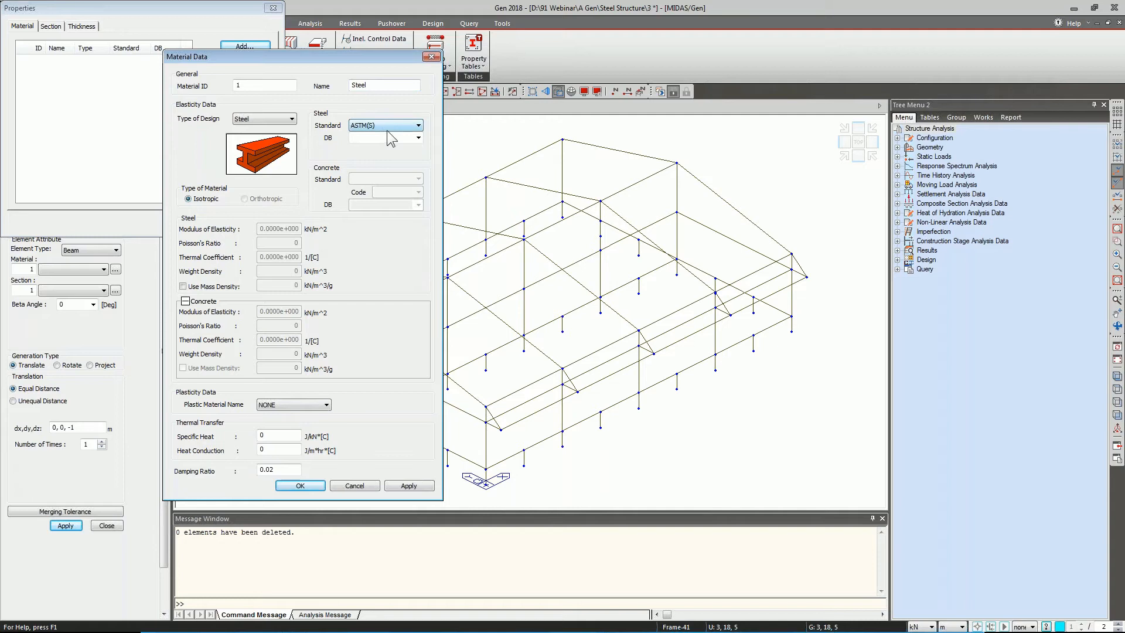
click(419, 138)
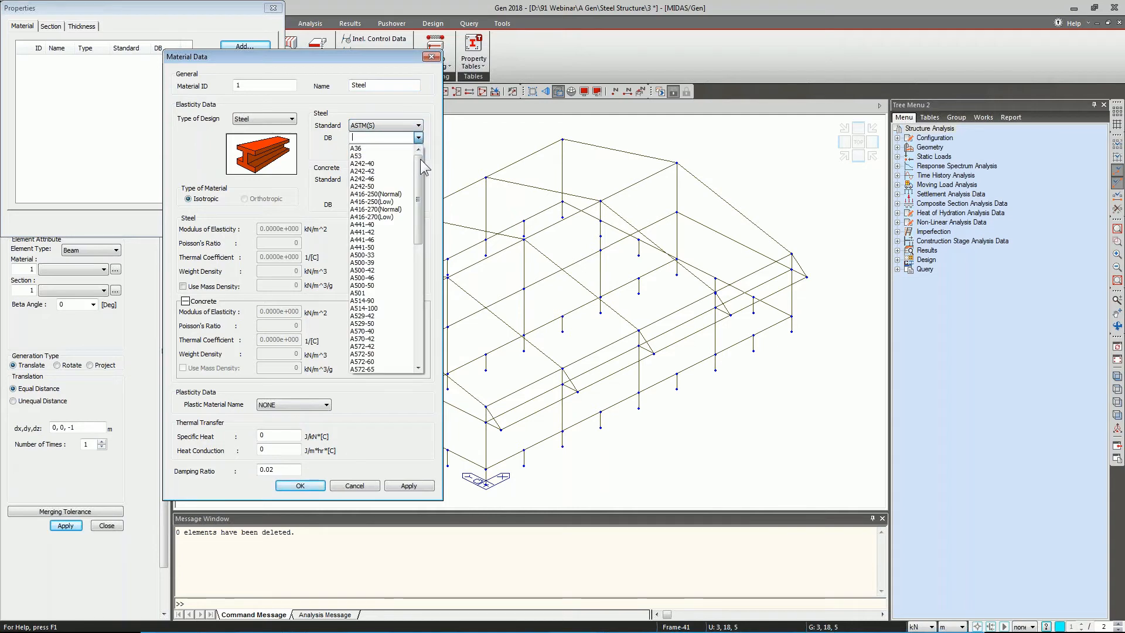
click(391, 174)
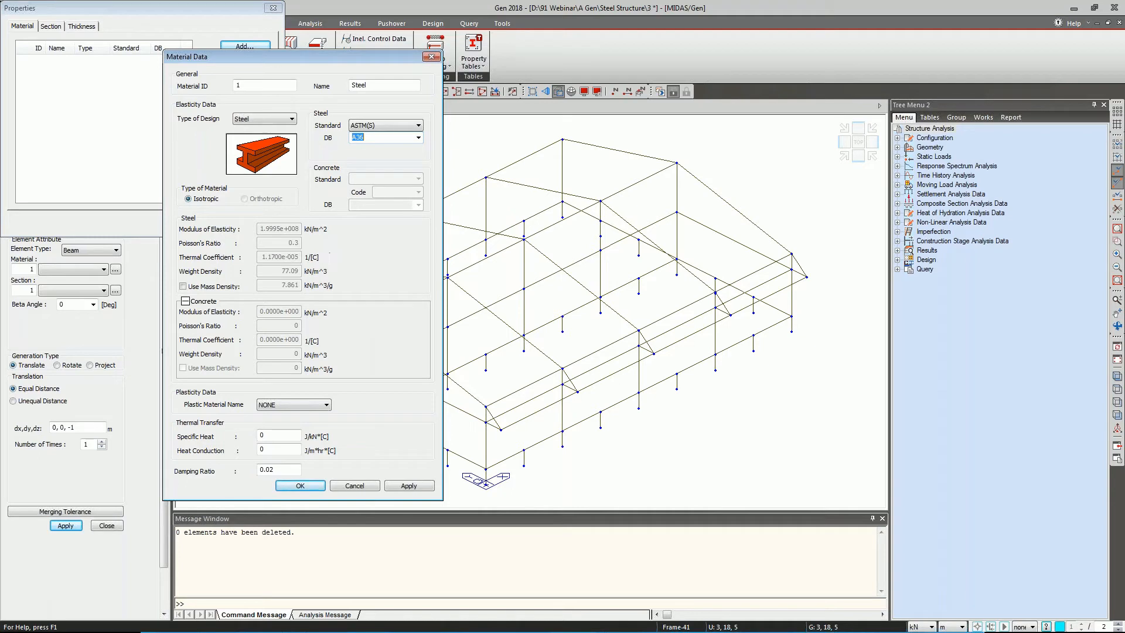
Change the steel standard of the new material to None.
click(383, 122)
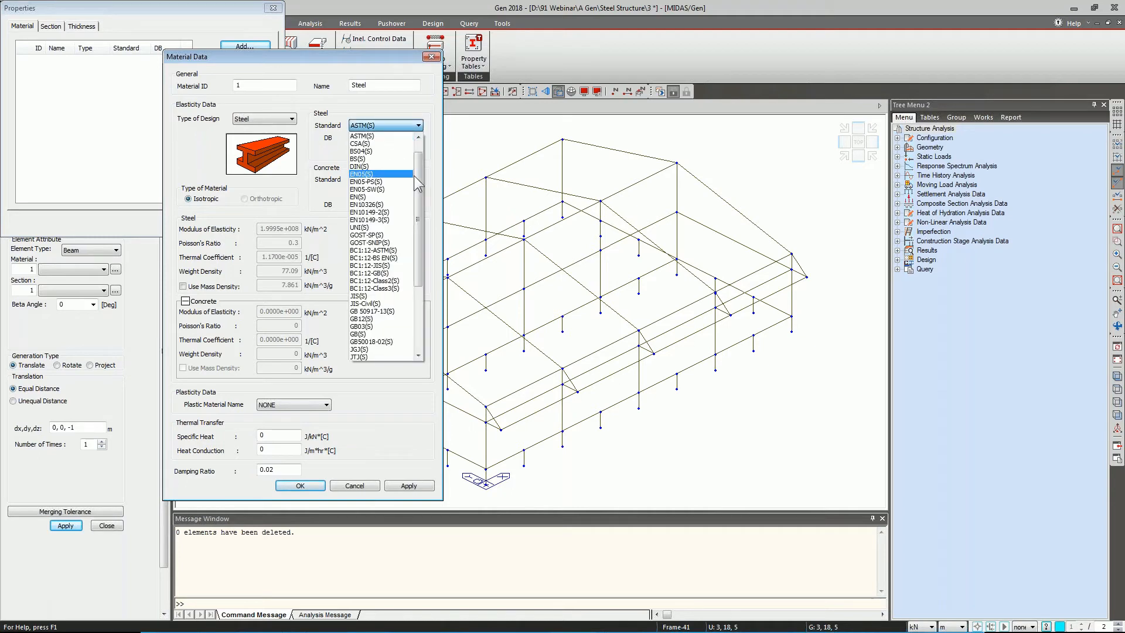
drag(415, 174, 415, 153)
click(381, 127)
click(381, 126)
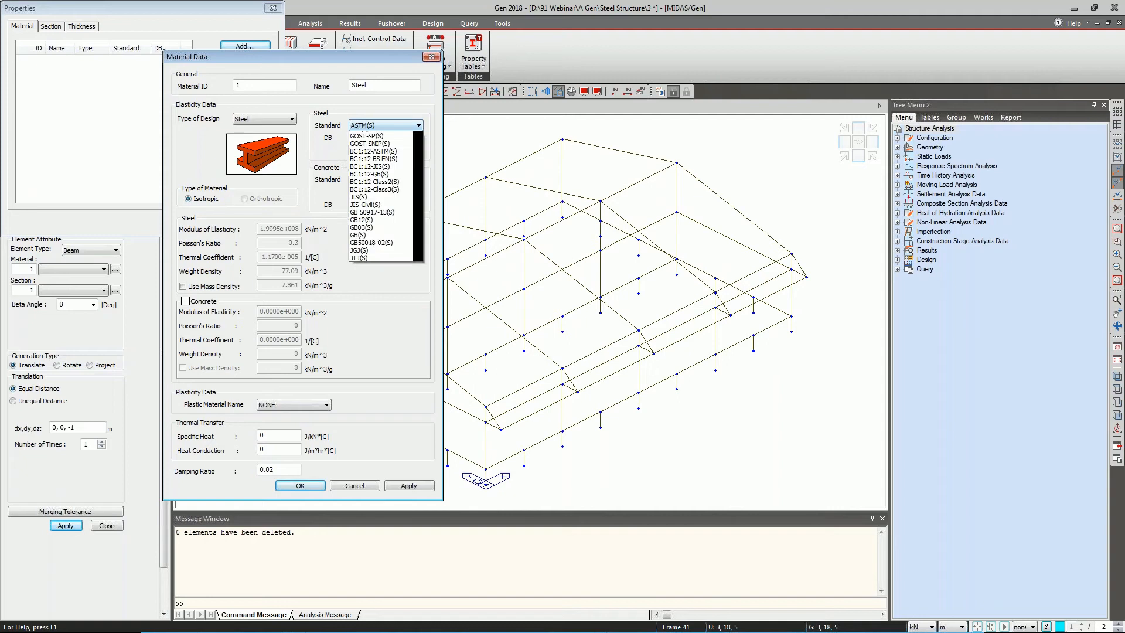
scroll(380, 134, up, 1)
click(380, 136)
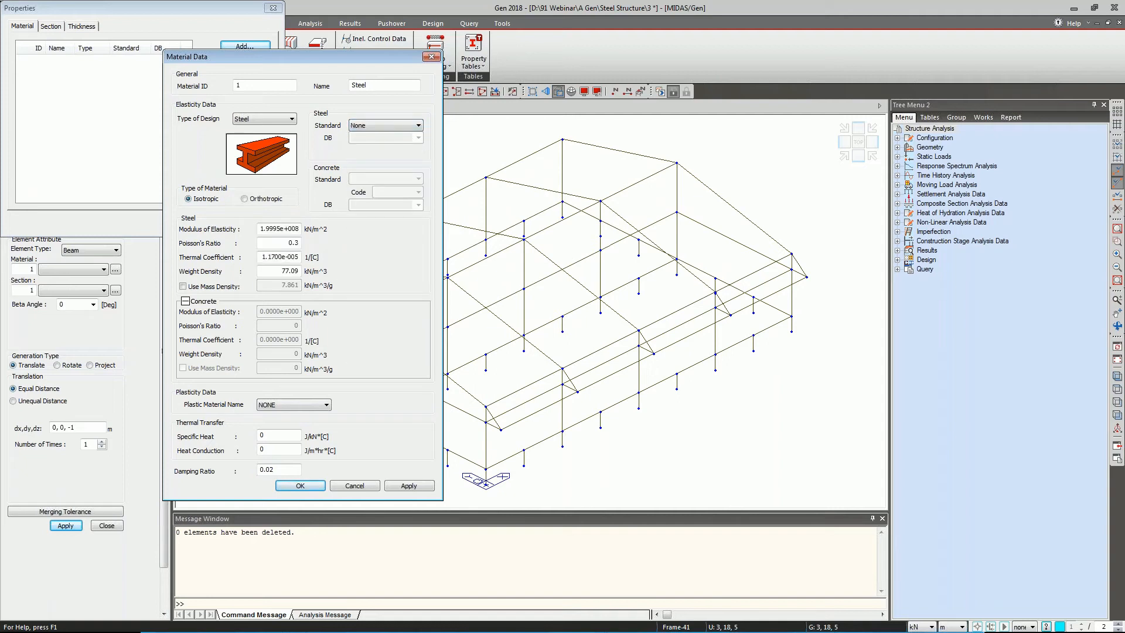
Set the Steel material's standard to ASTM(S) with grade A36 and add it to the material list.
click(376, 126)
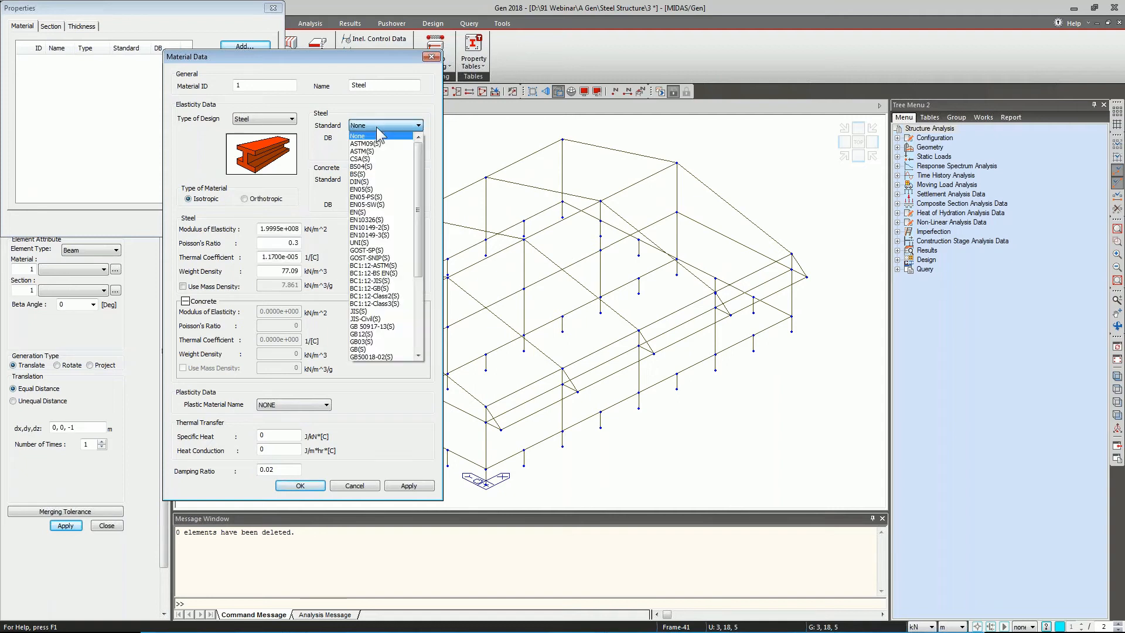
click(380, 146)
click(418, 138)
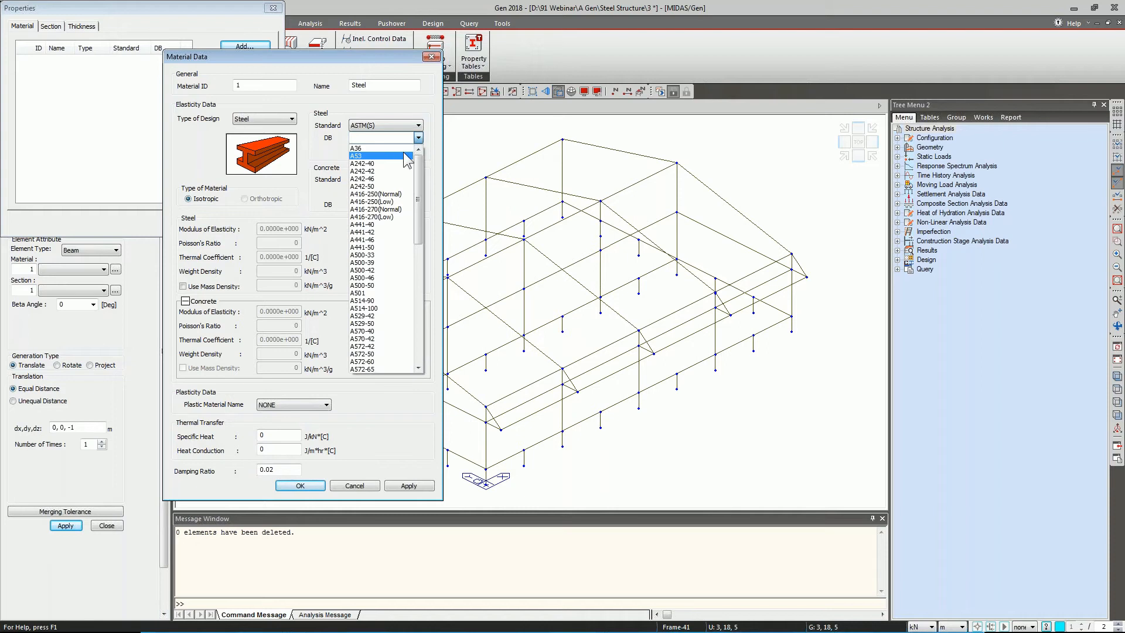
click(399, 148)
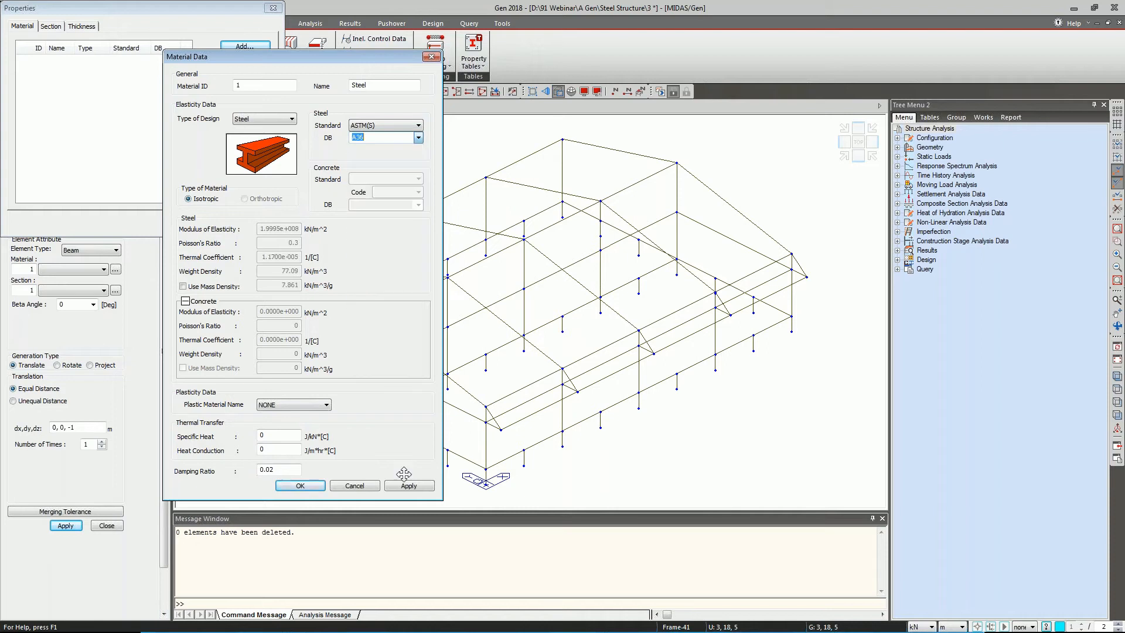
click(408, 487)
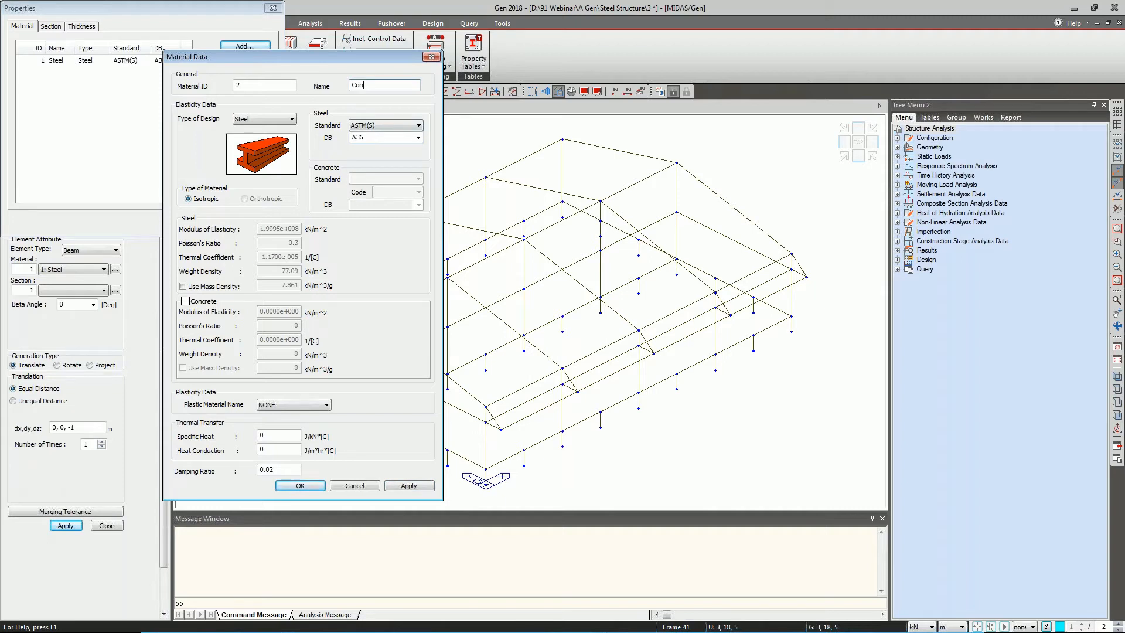
Add a concrete design material named Concrete with the ASTM(RC) standard and Grade C4000.
text(Concrete)
click(290, 120)
click(273, 136)
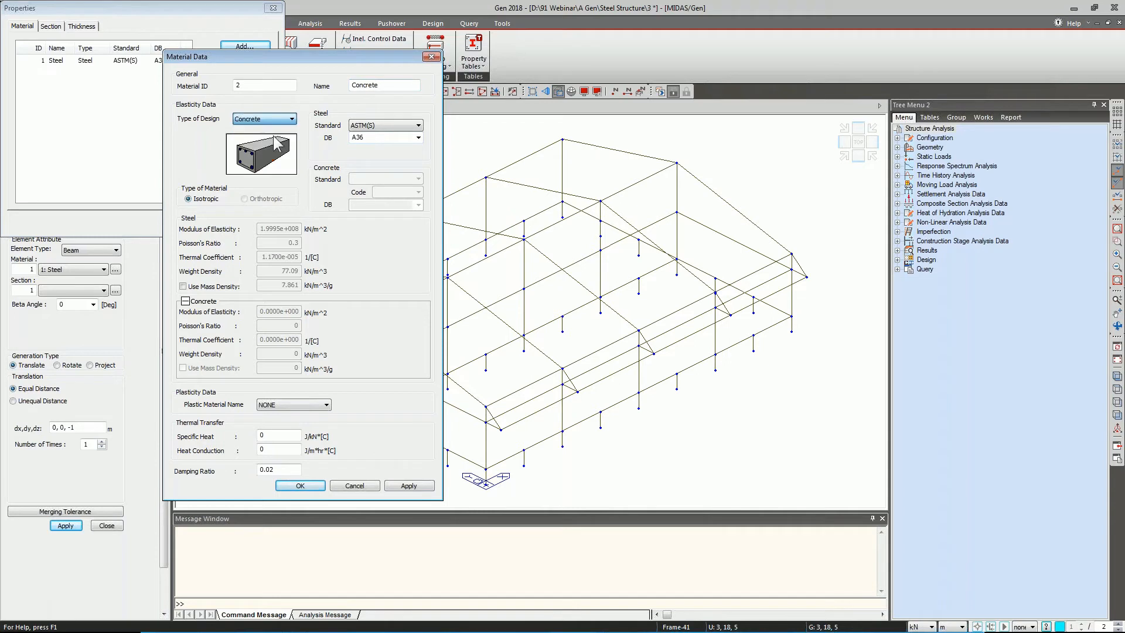
click(384, 180)
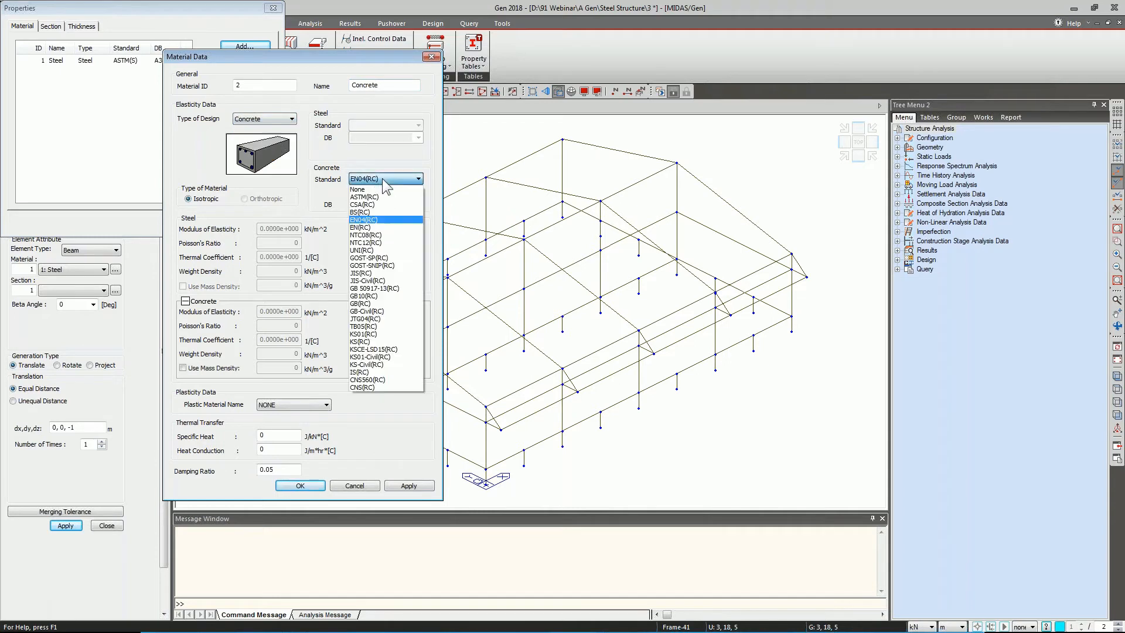
click(387, 197)
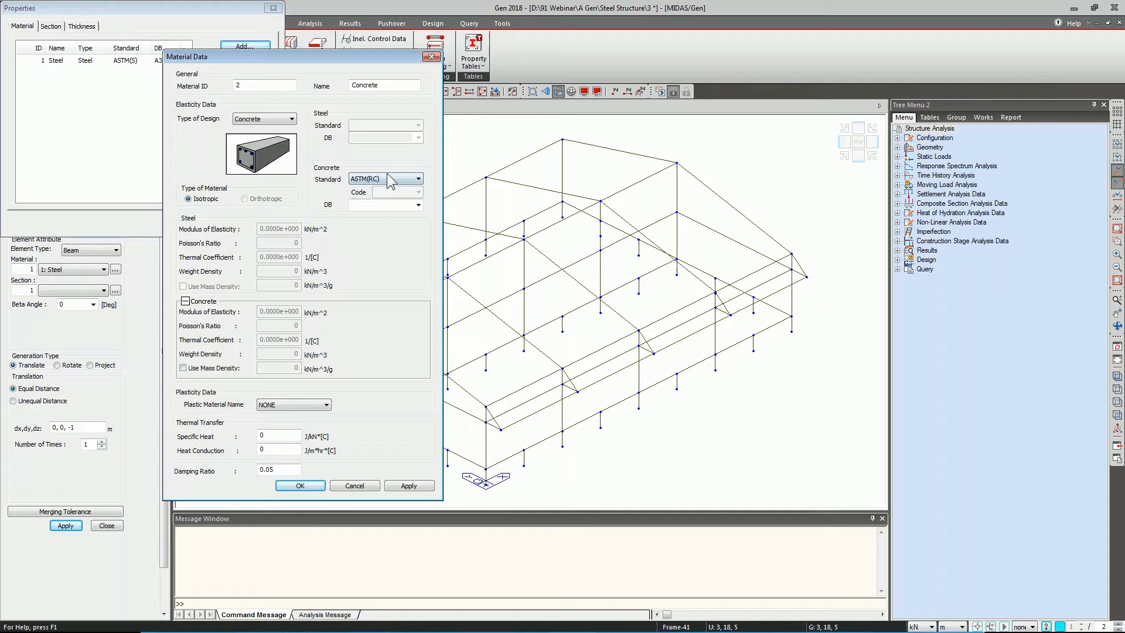
click(419, 205)
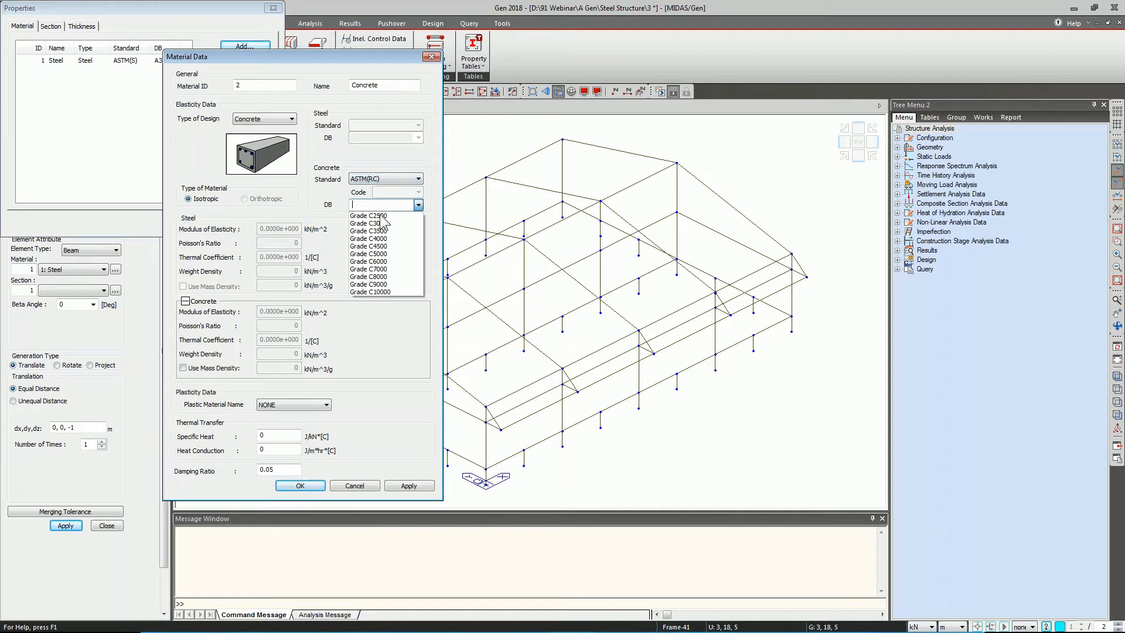
click(380, 239)
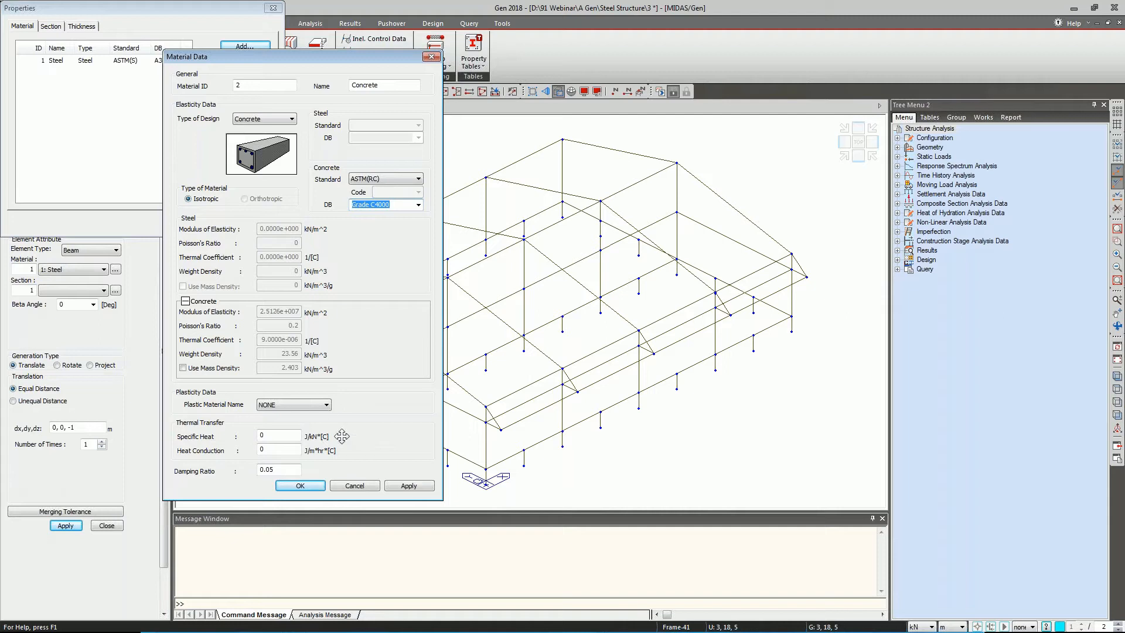
click(301, 486)
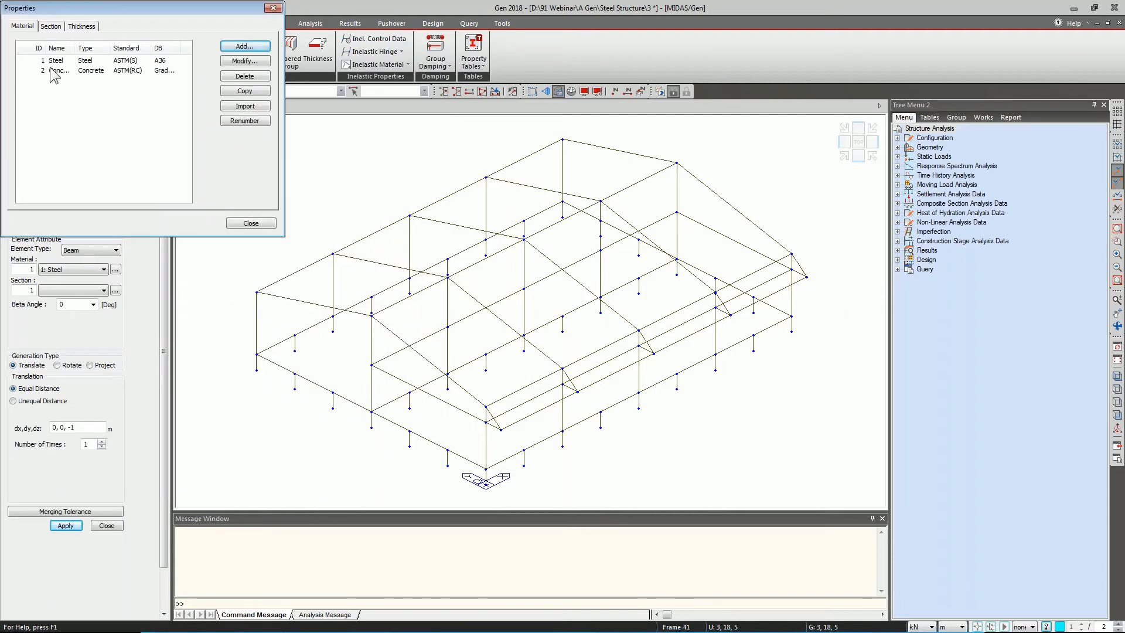
Start a new section and examine the standard section shapes, the UNI database sizes for an I-Section and the user-defined option.
click(50, 27)
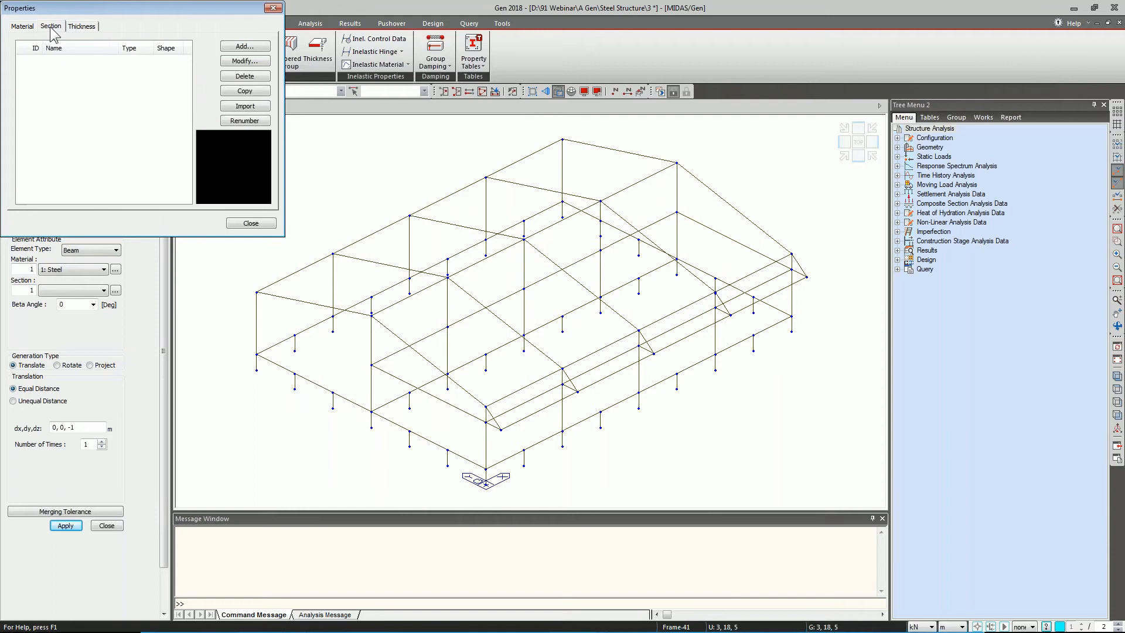
click(262, 49)
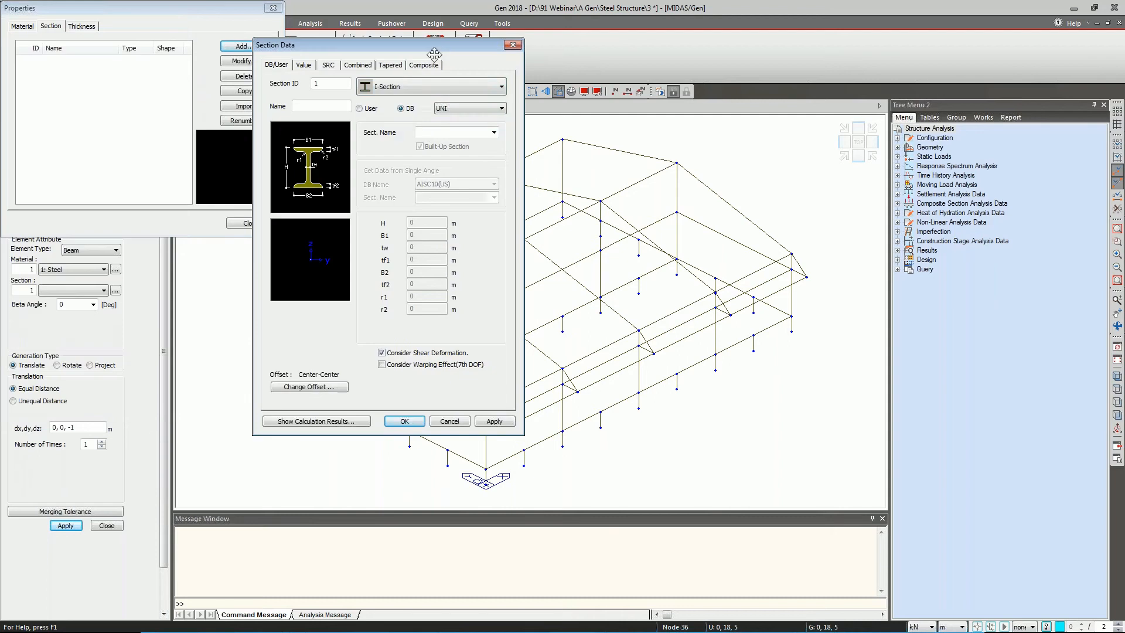
click(408, 90)
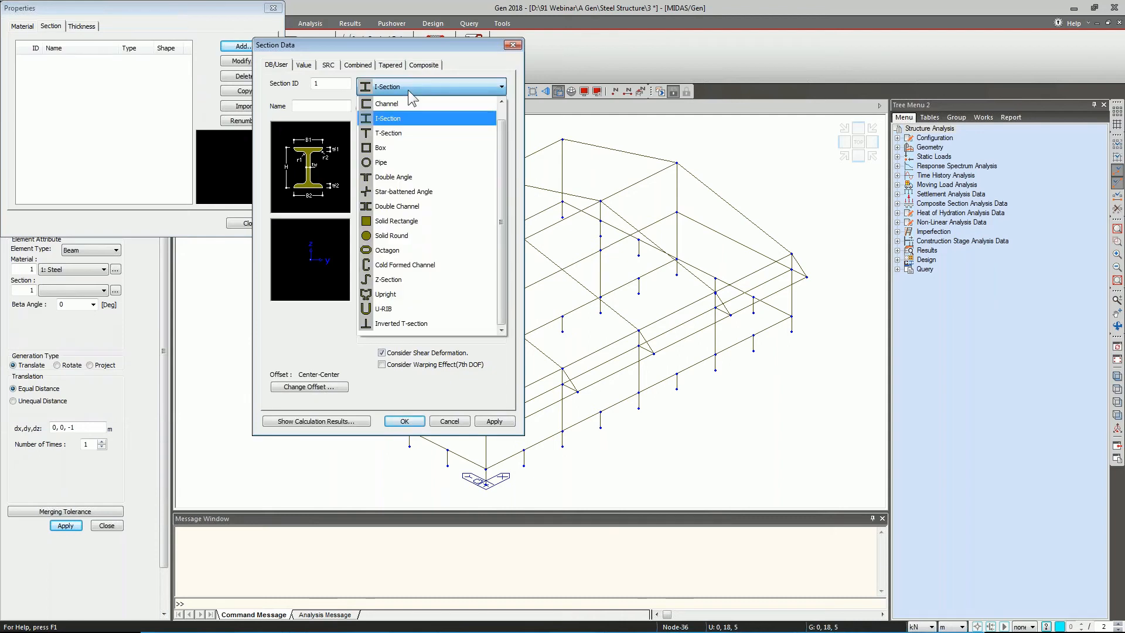
click(408, 89)
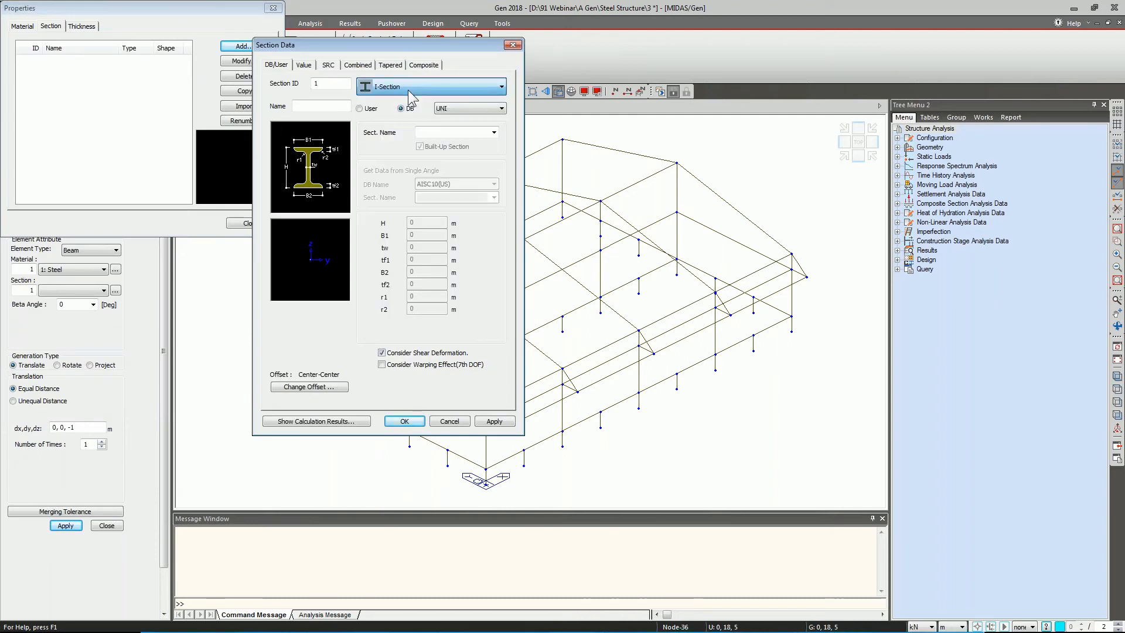
click(458, 108)
click(461, 108)
click(494, 133)
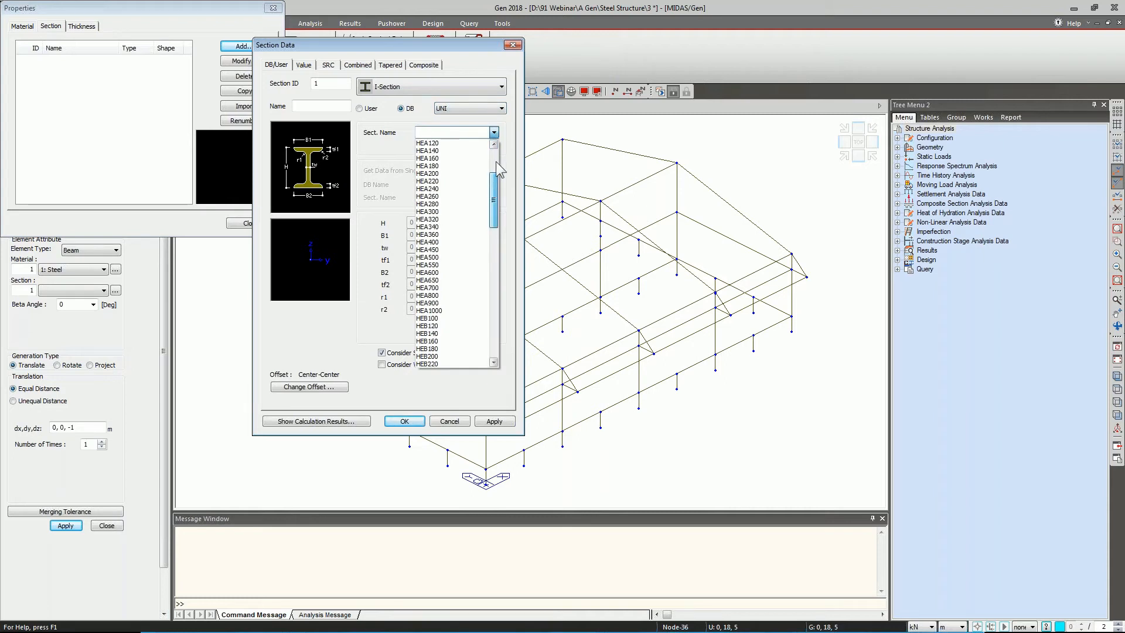
click(497, 135)
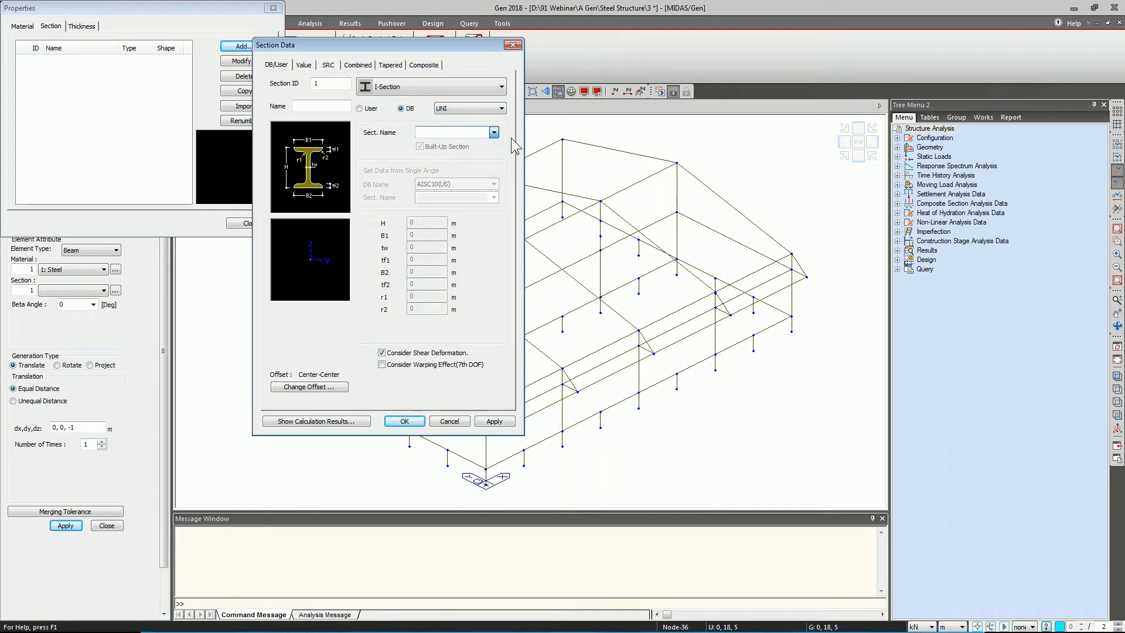
click(371, 109)
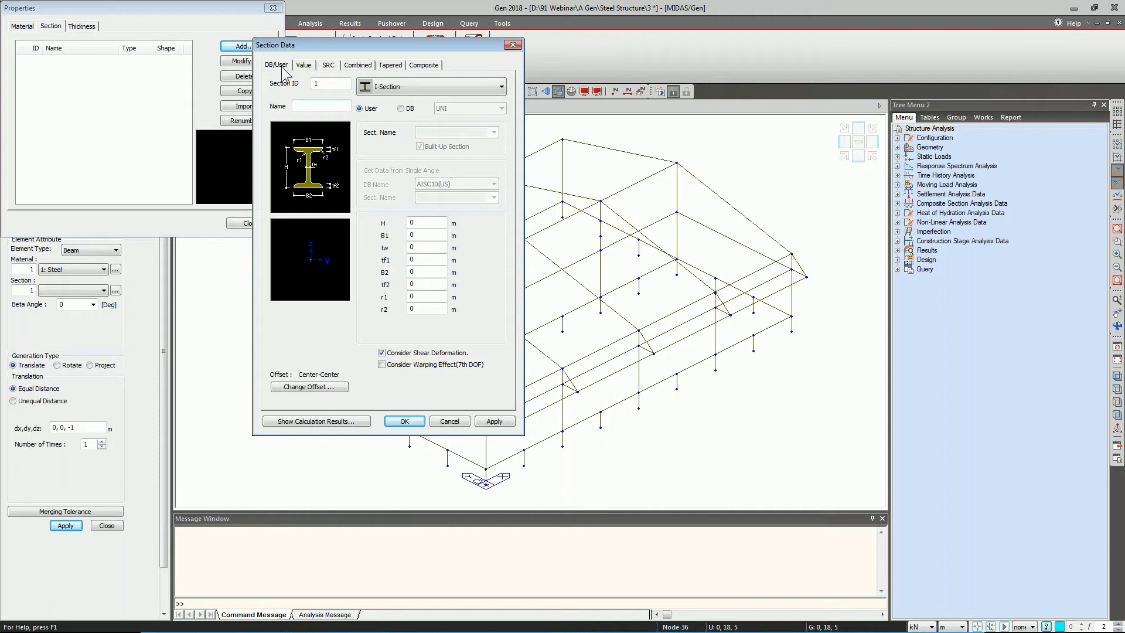
Examine the shapes available for value-defined sections and for SRC sections.
click(309, 62)
click(434, 86)
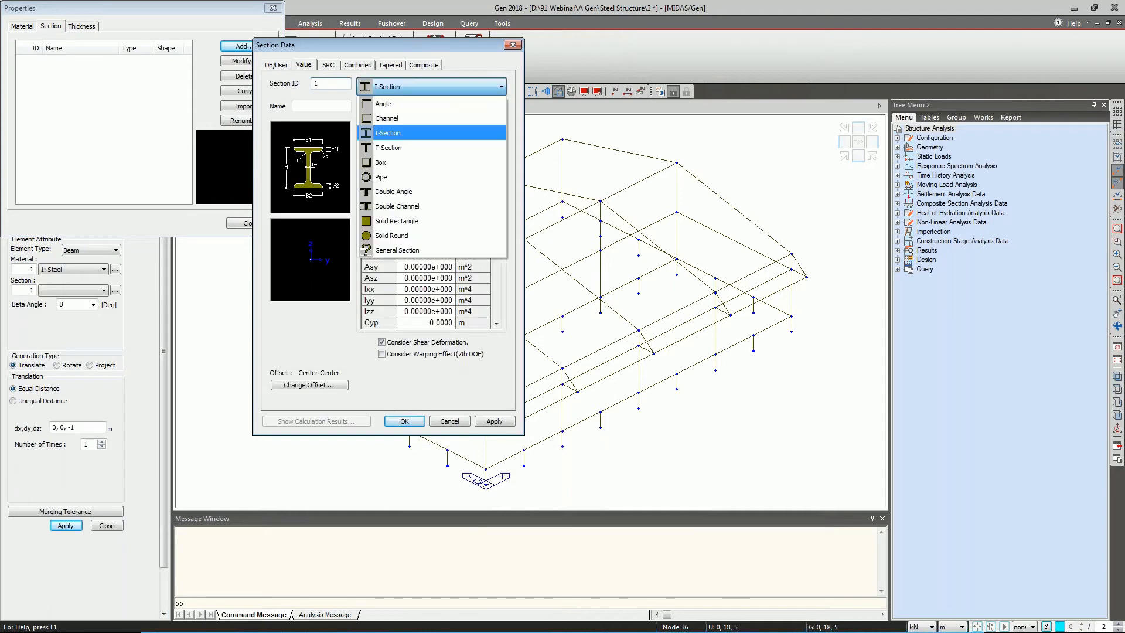
click(434, 87)
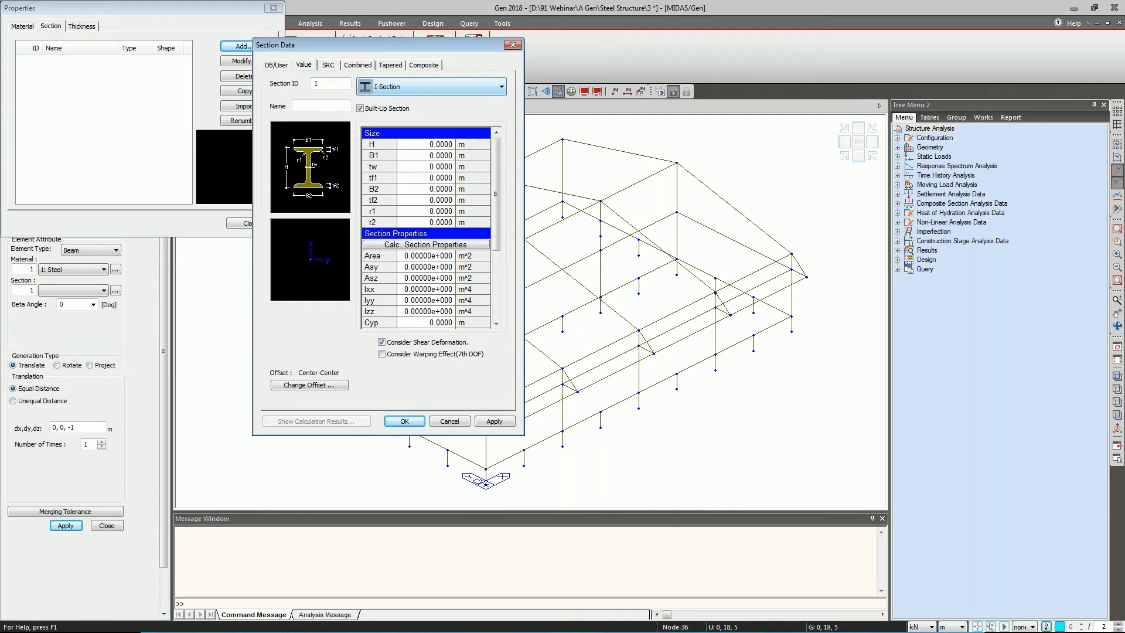
click(328, 65)
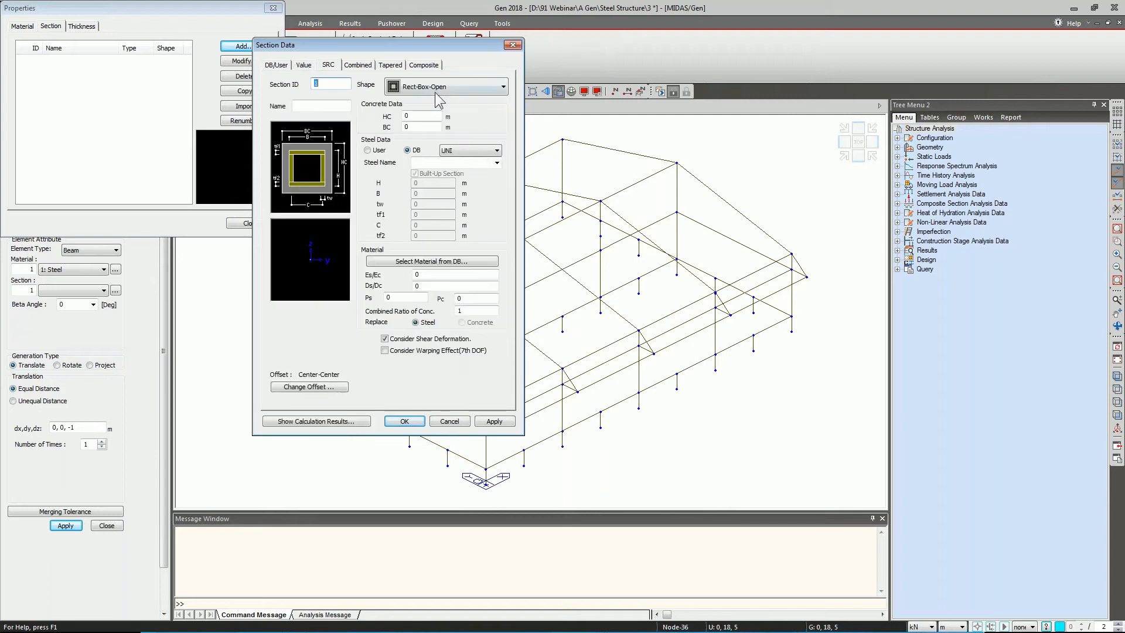
click(440, 88)
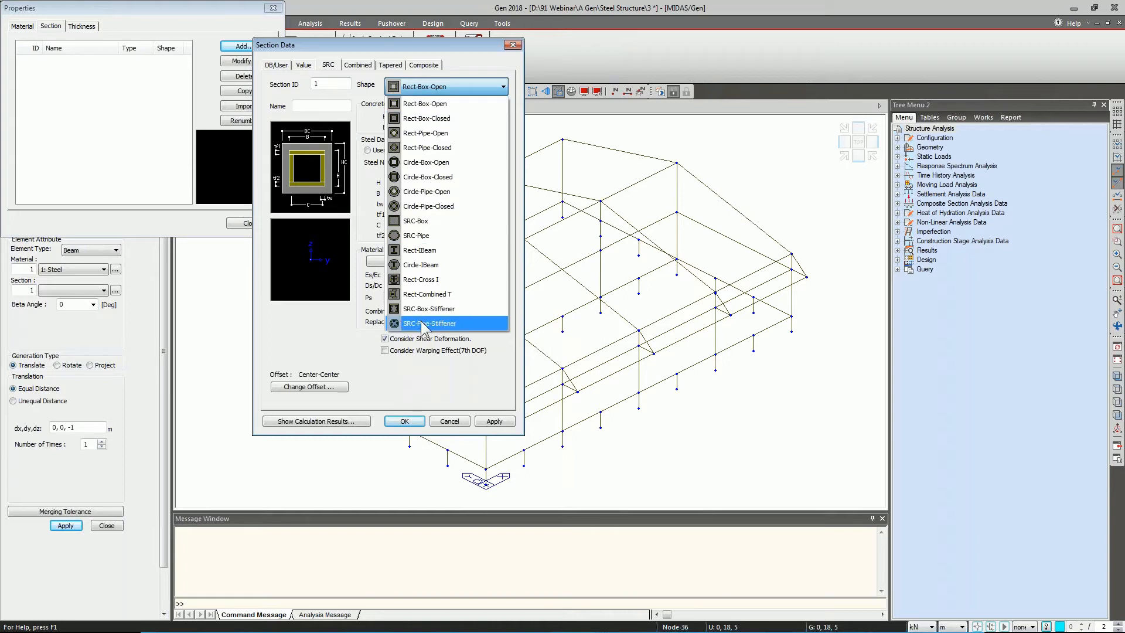
click(459, 85)
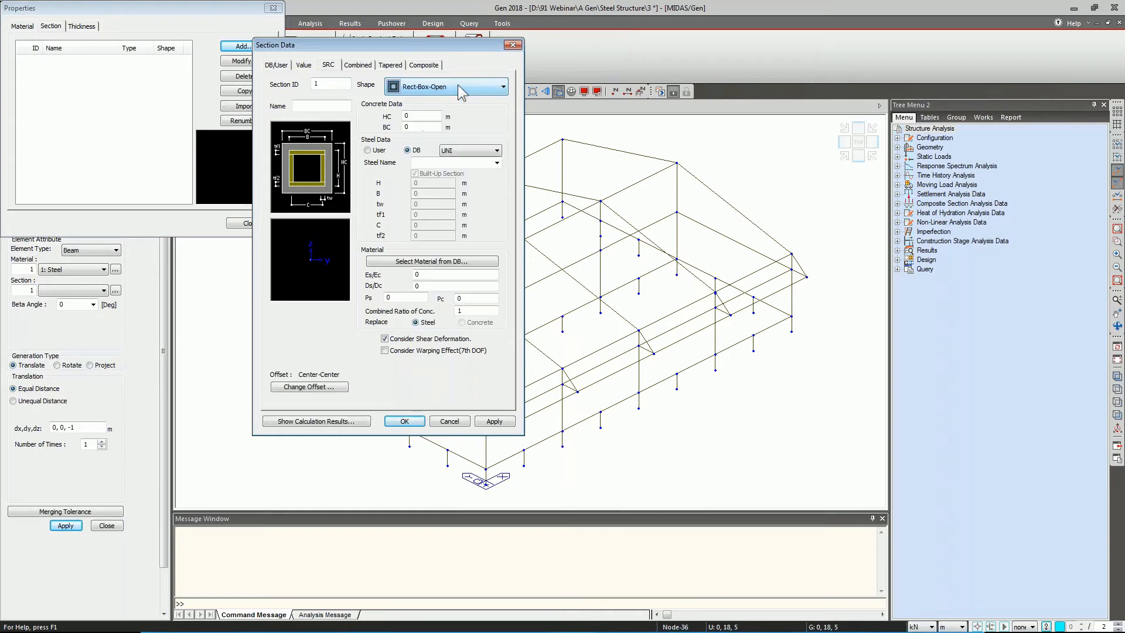
Examine the combined, tapered and composite section types, and close the new section without adding it.
click(359, 65)
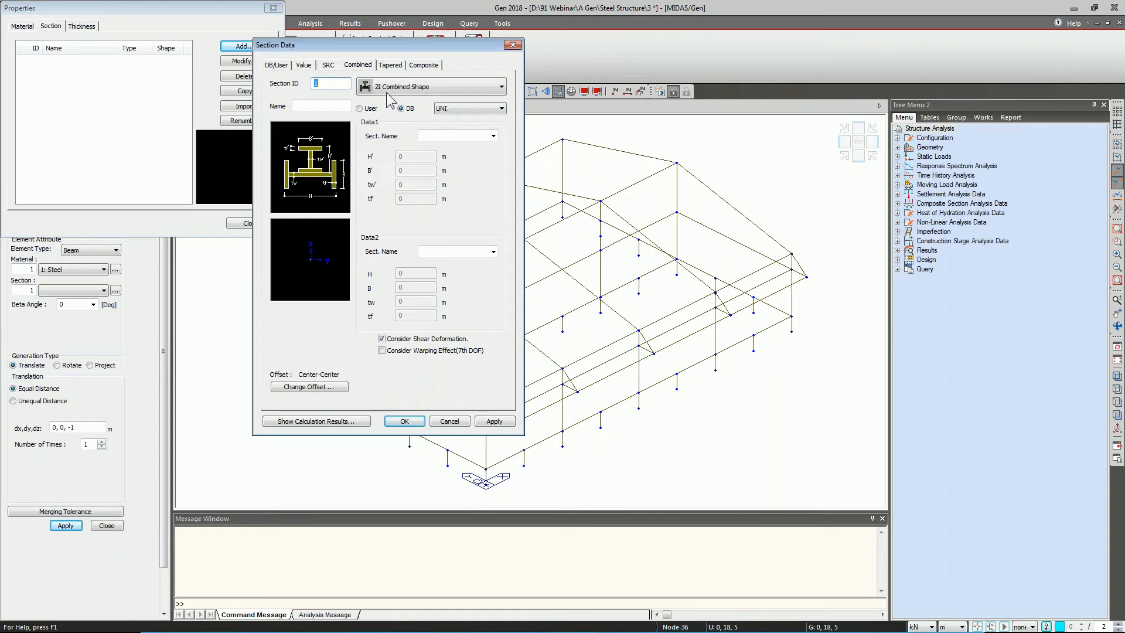
click(422, 89)
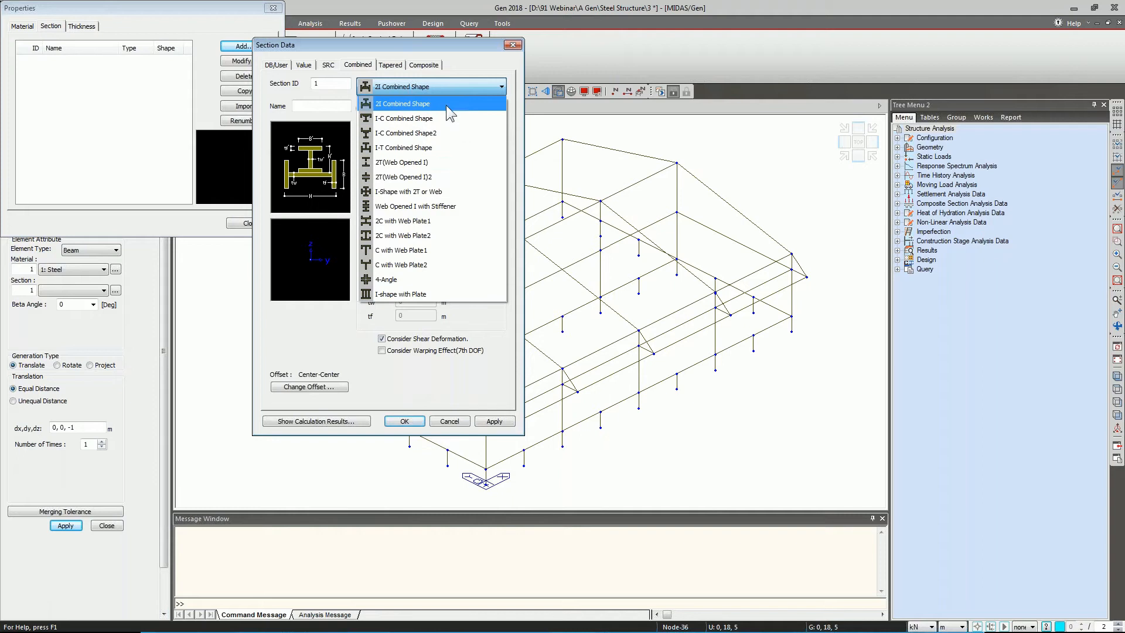
click(496, 89)
click(389, 66)
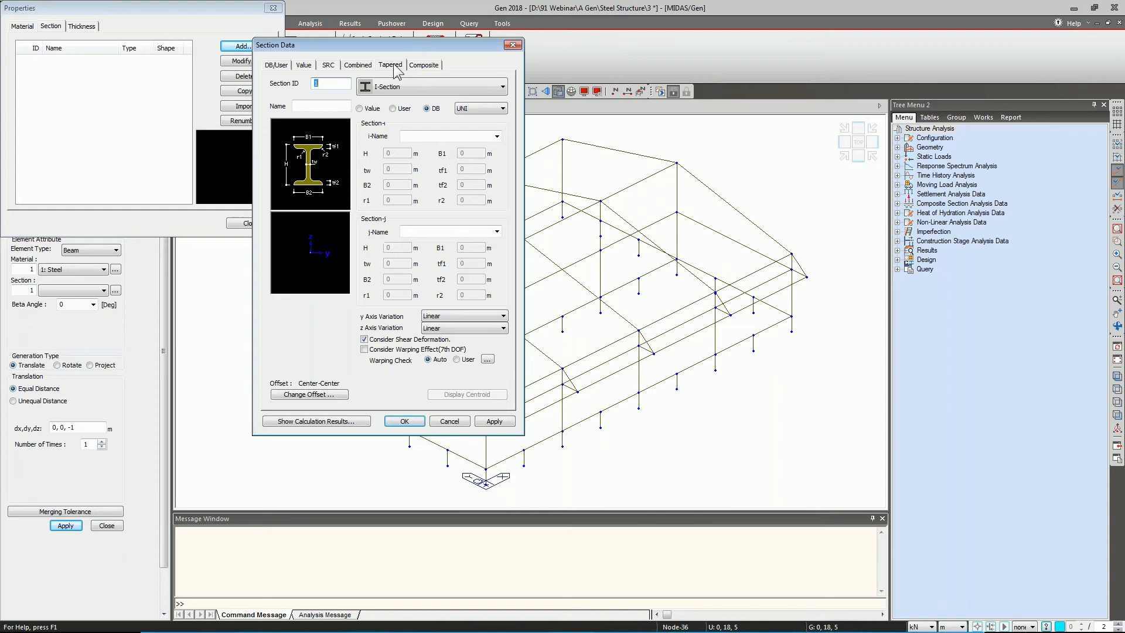
click(410, 87)
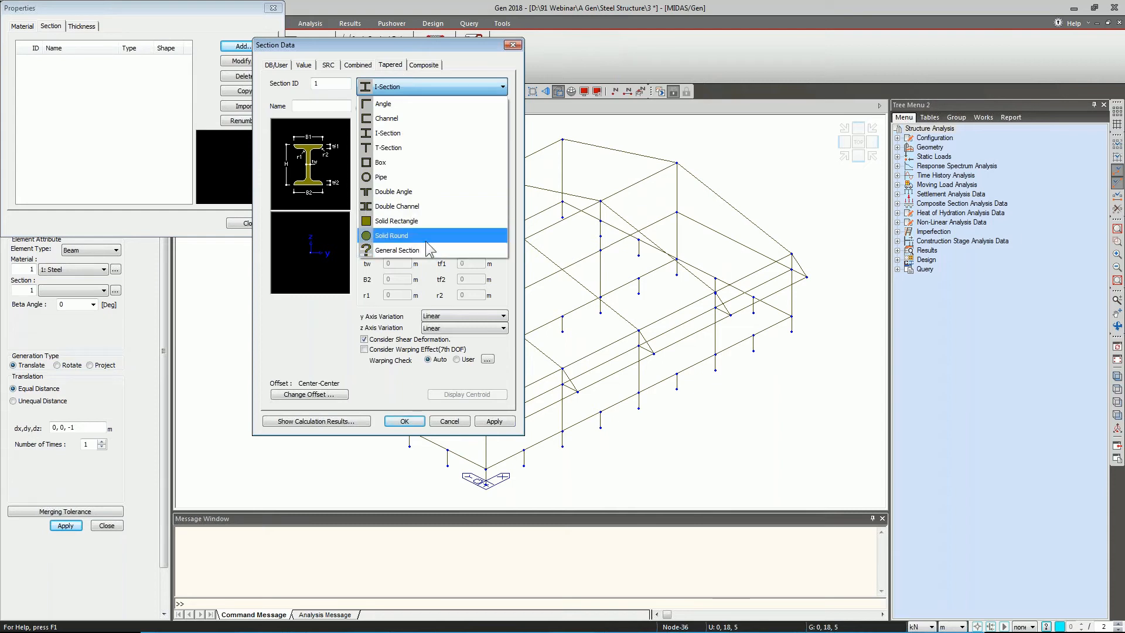
click(481, 73)
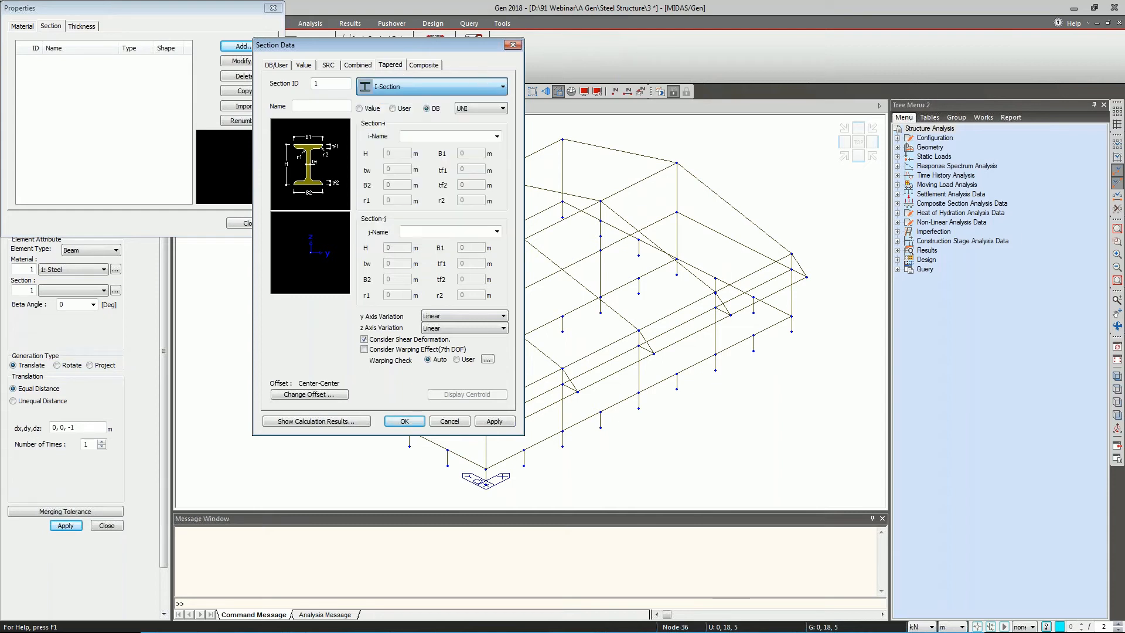
click(423, 65)
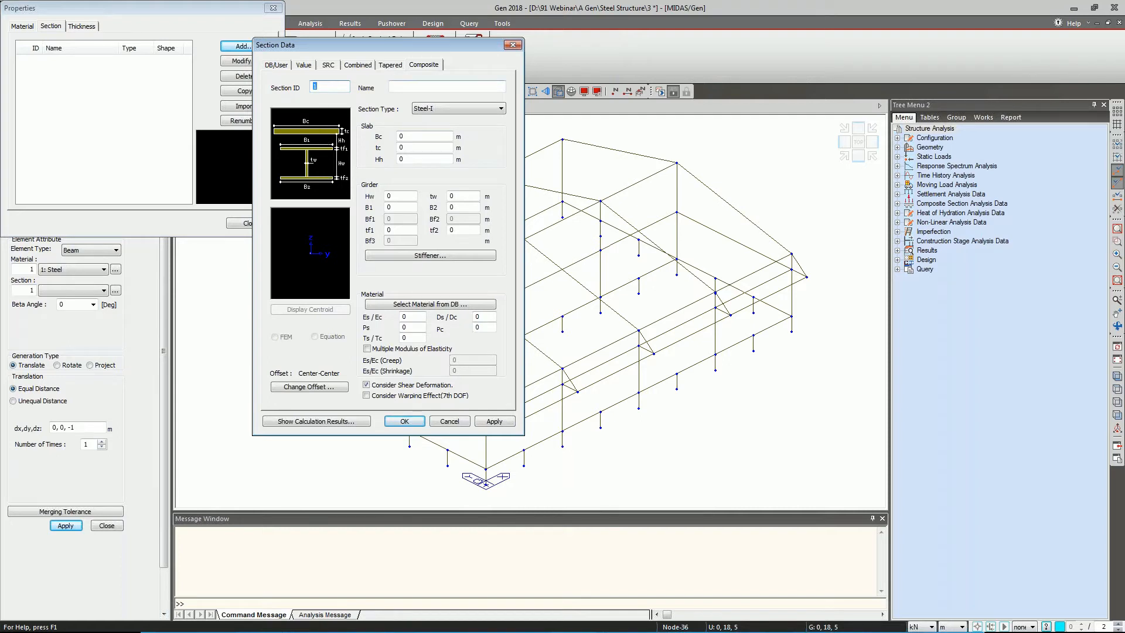
click(277, 65)
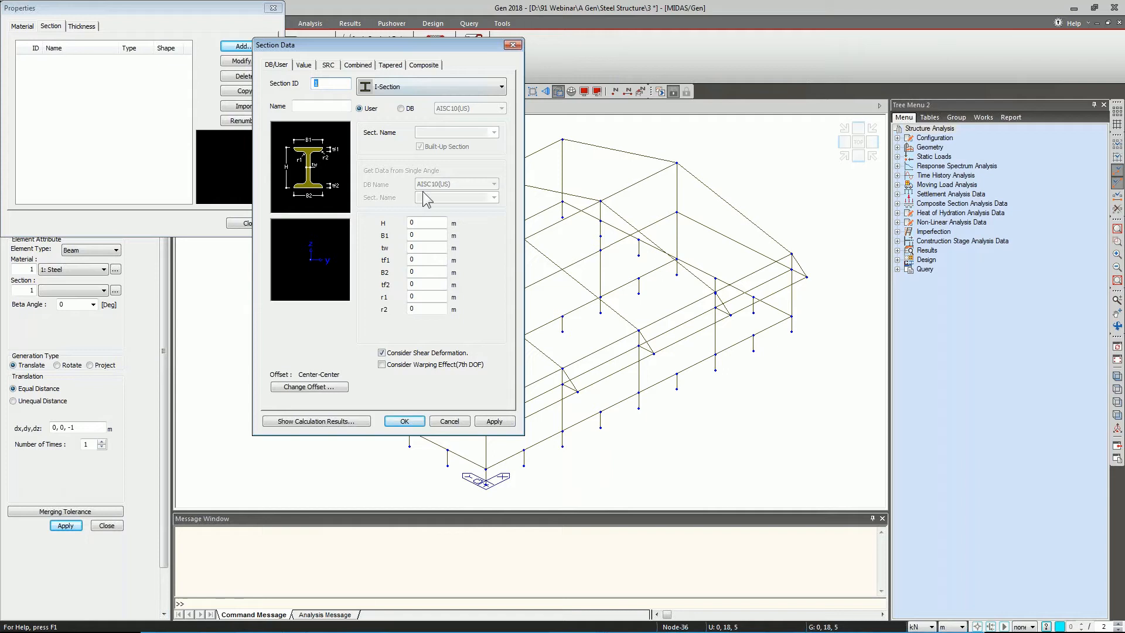
click(512, 46)
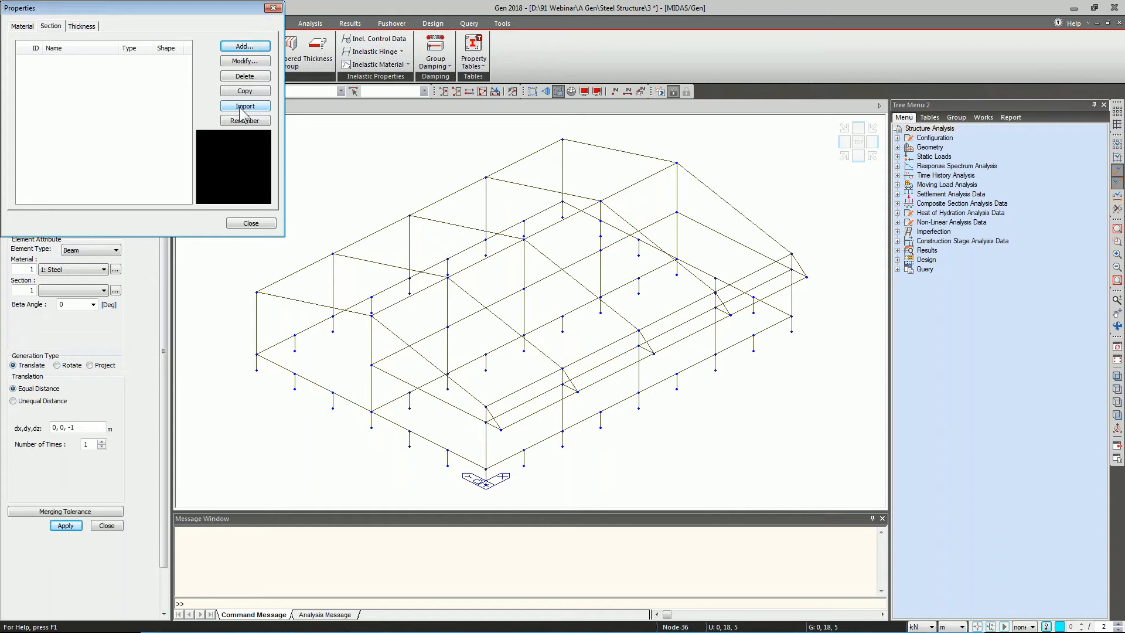
Import all eight sections from project file 2, from Col to con beam, keeping their IDs, and close the properties.
click(241, 107)
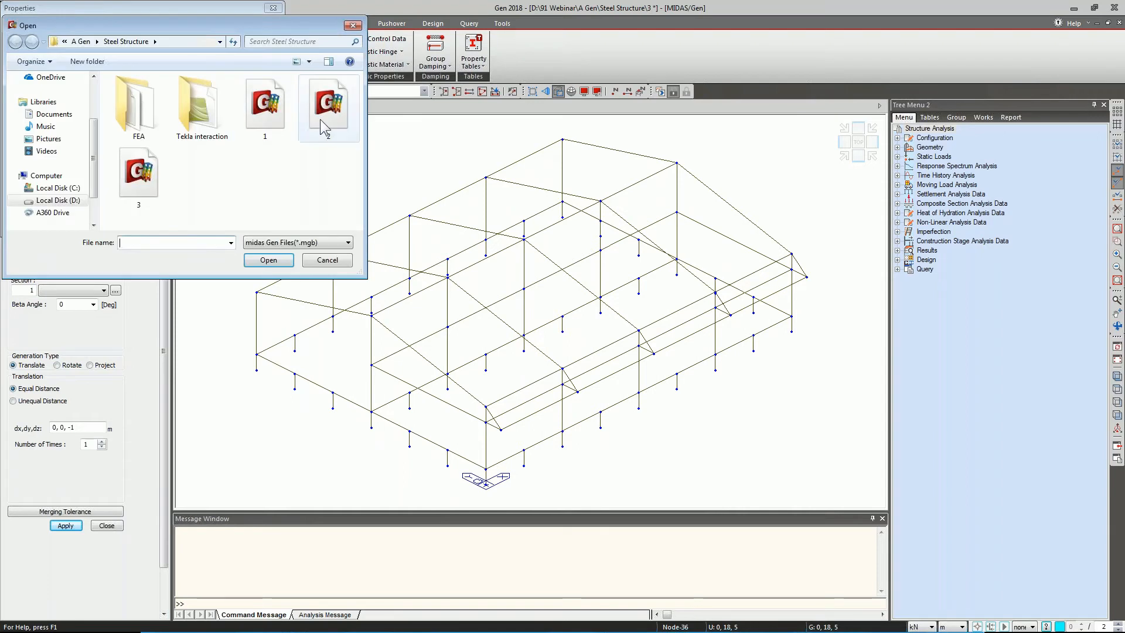
click(322, 118)
click(278, 262)
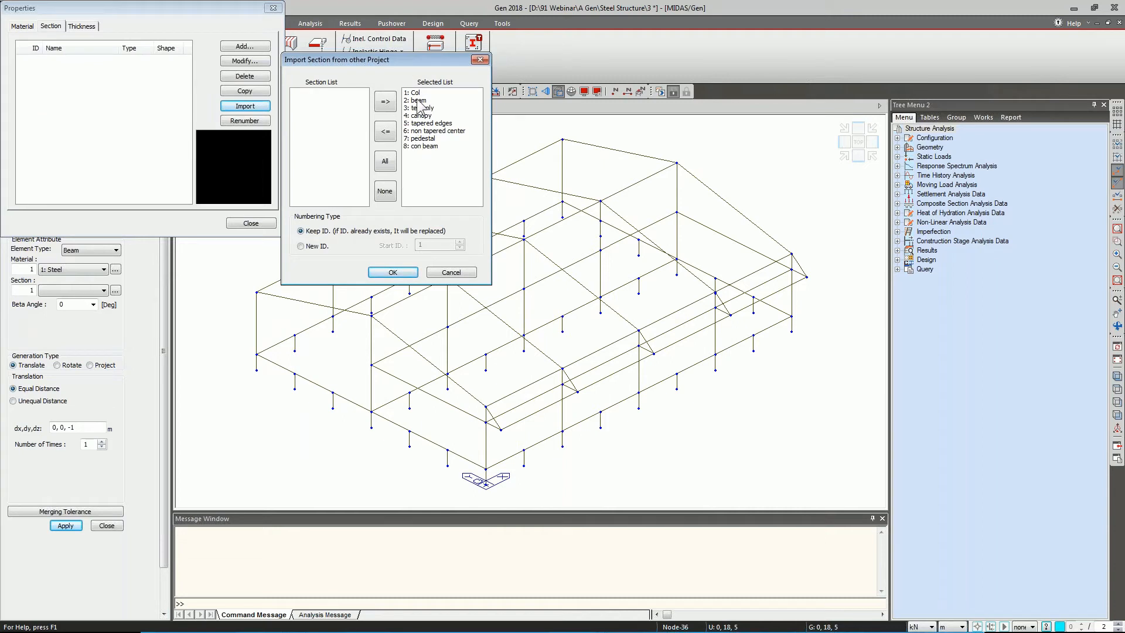
click(417, 100)
click(426, 118)
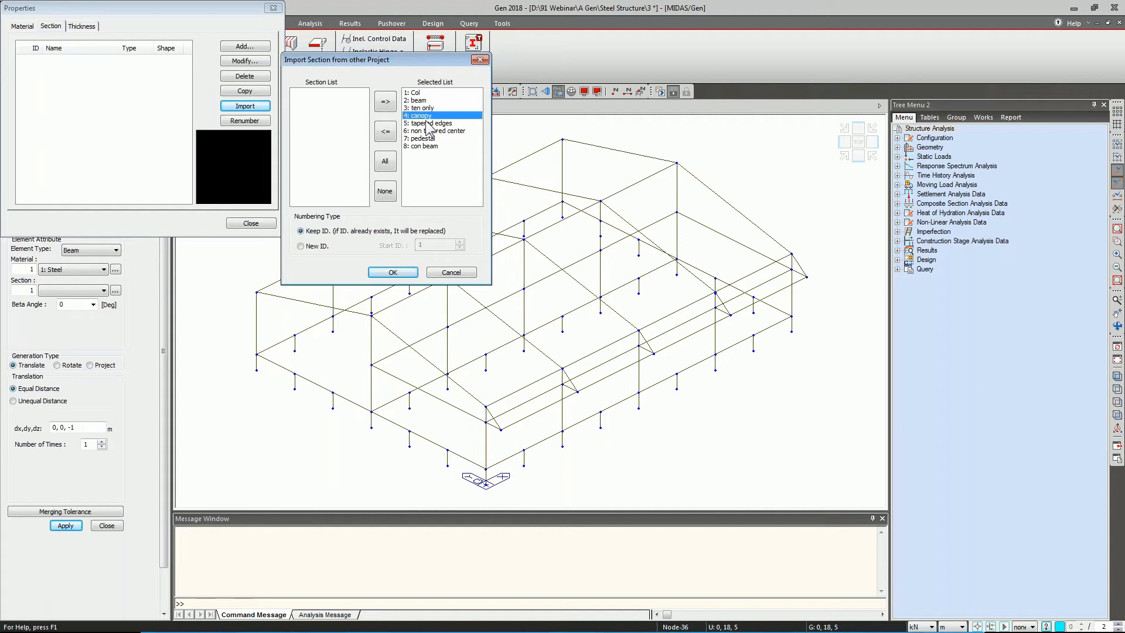
click(423, 131)
click(416, 146)
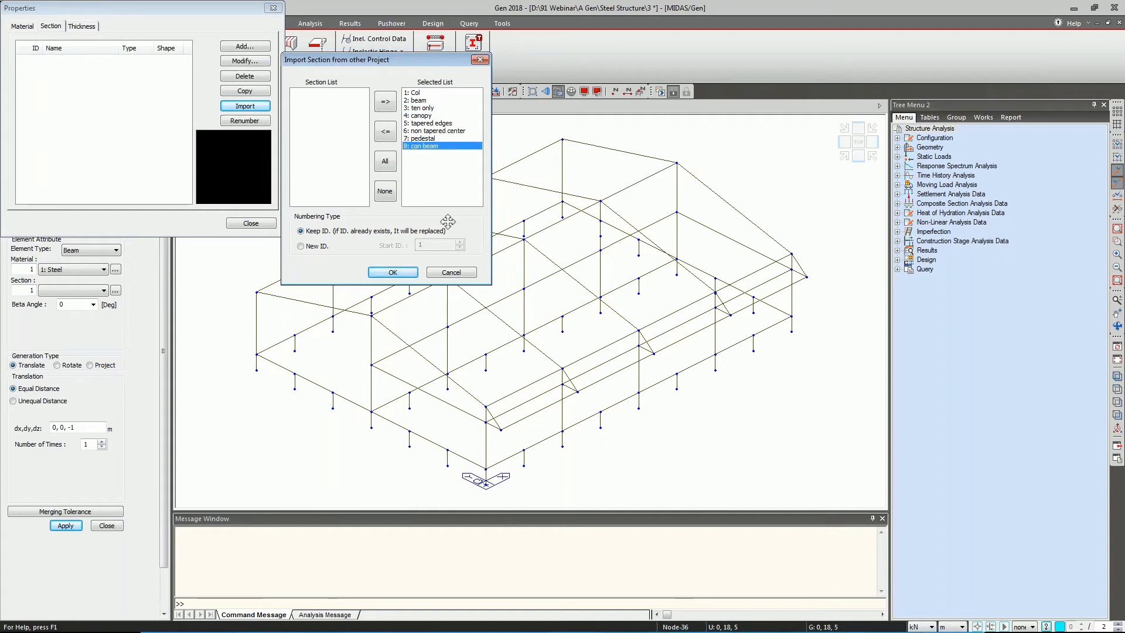
click(417, 93)
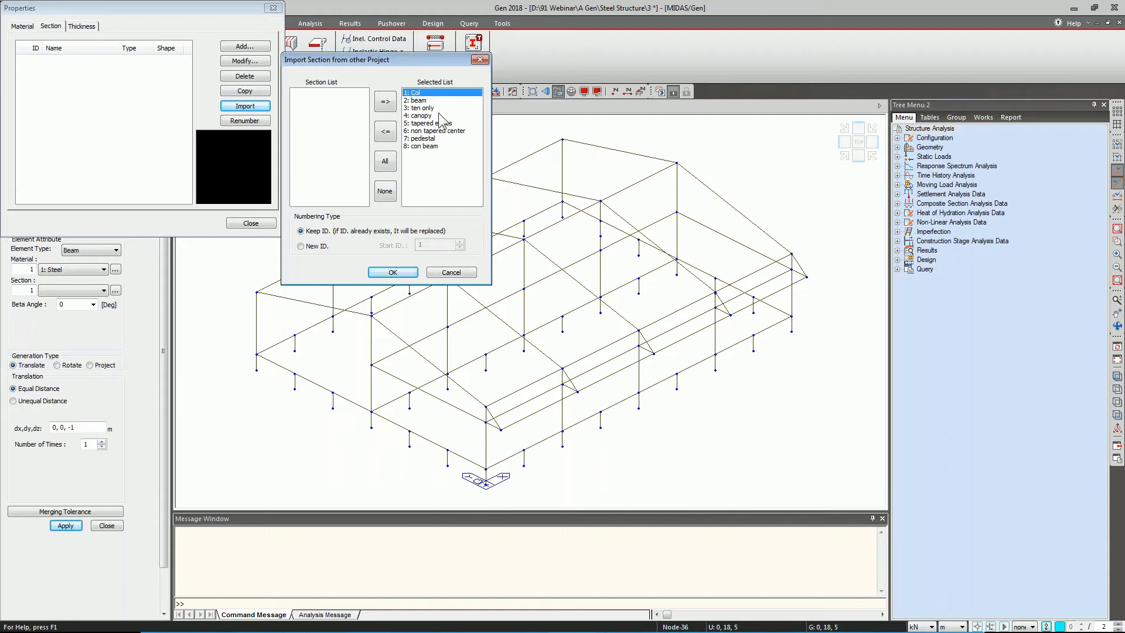
click(392, 273)
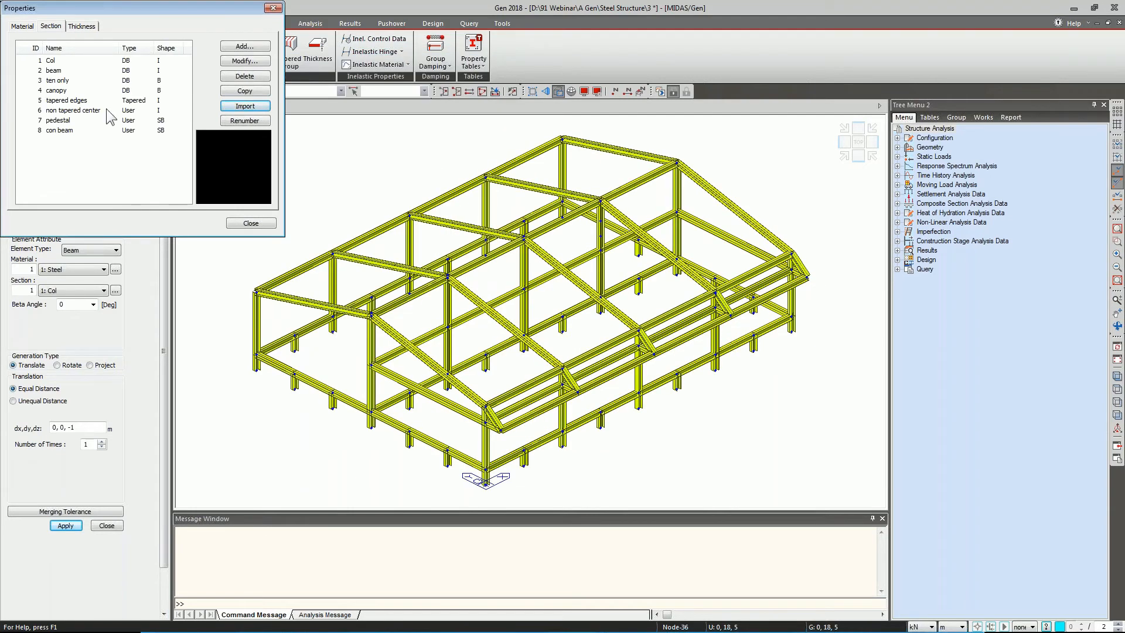
click(250, 223)
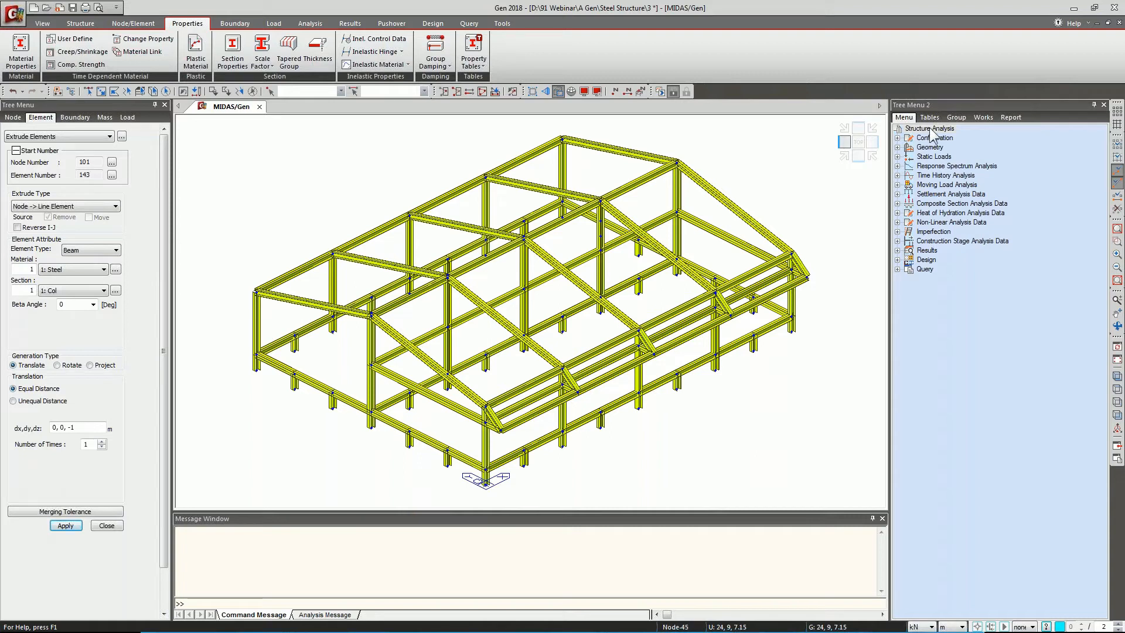
In the elevation view, divide the sloping roof rafters on both sides of the ridge into 3 equal-distance frame elements.
click(851, 146)
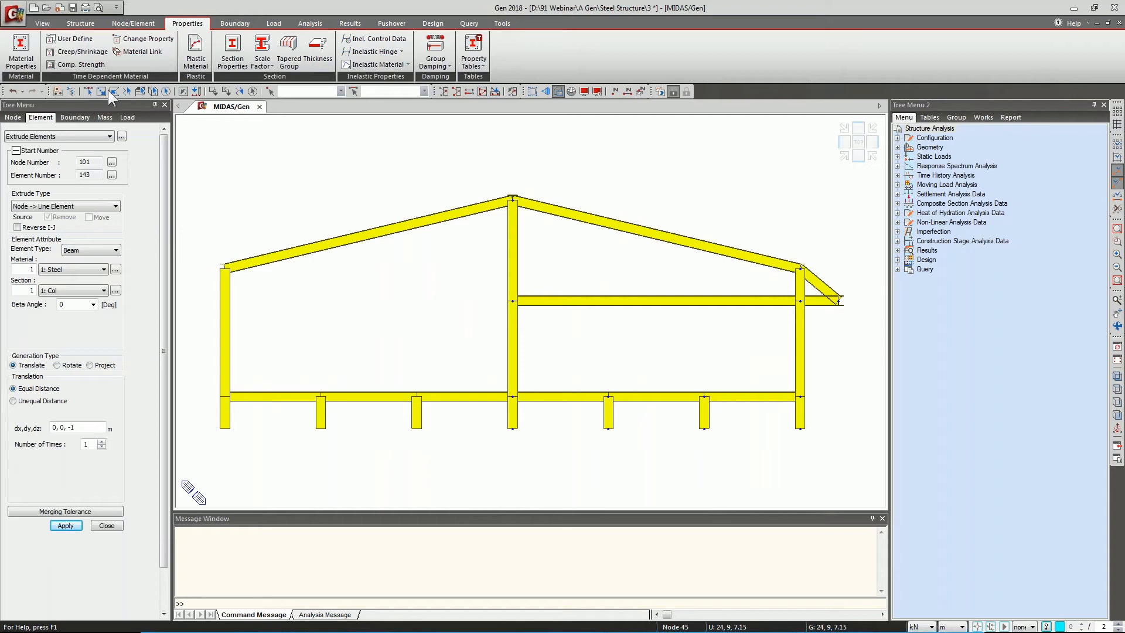
click(88, 91)
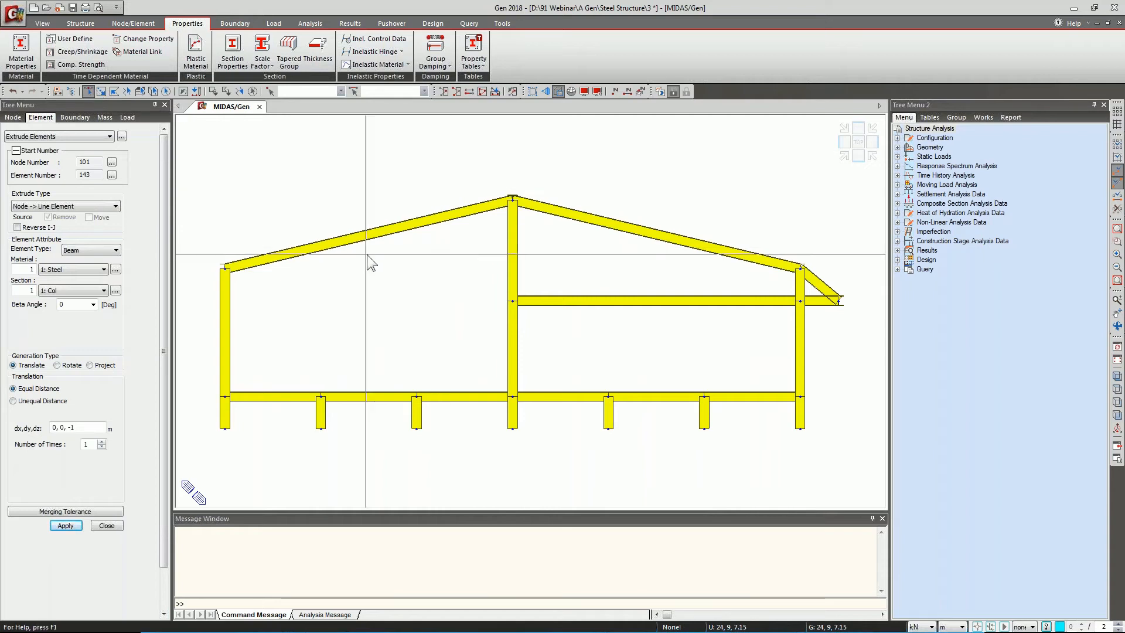
drag(377, 259, 345, 210)
drag(689, 260, 660, 211)
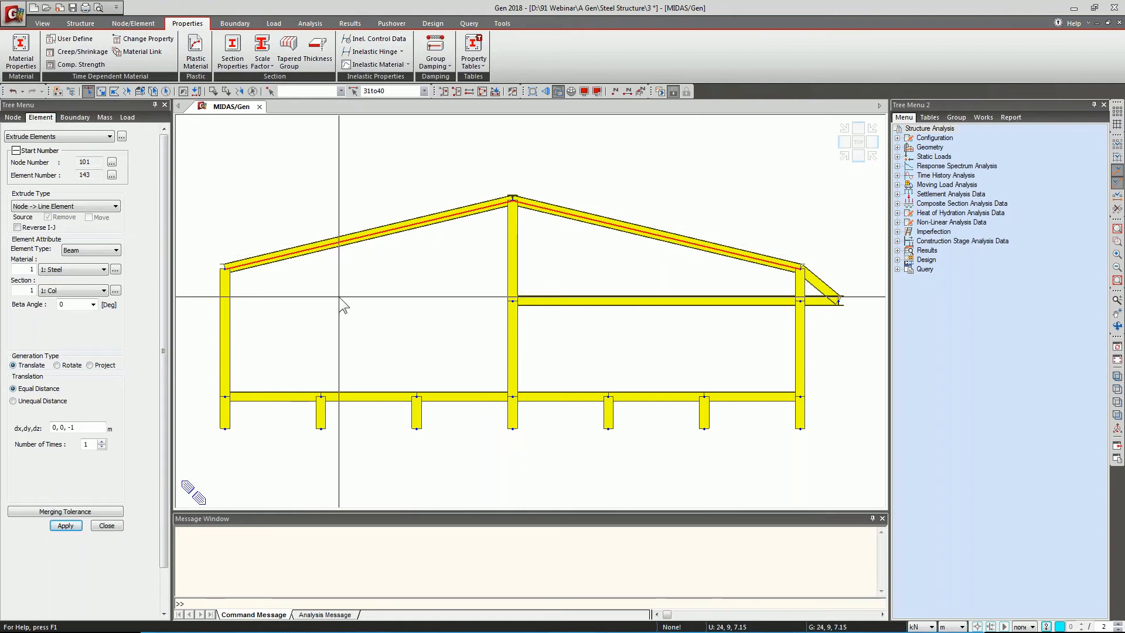
key(Escape)
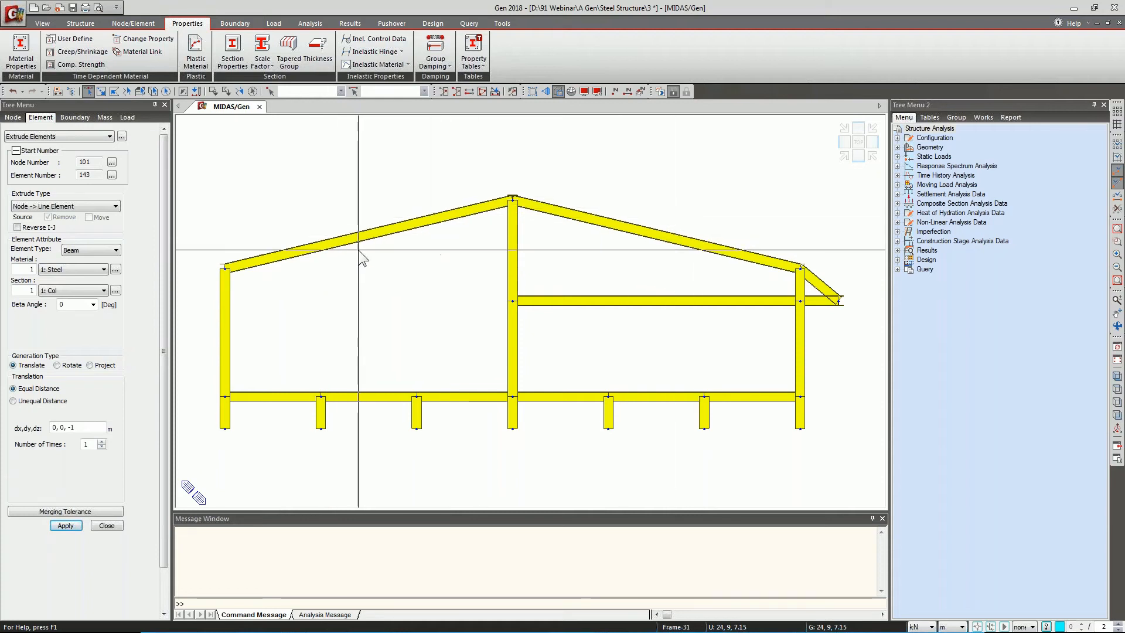
click(131, 22)
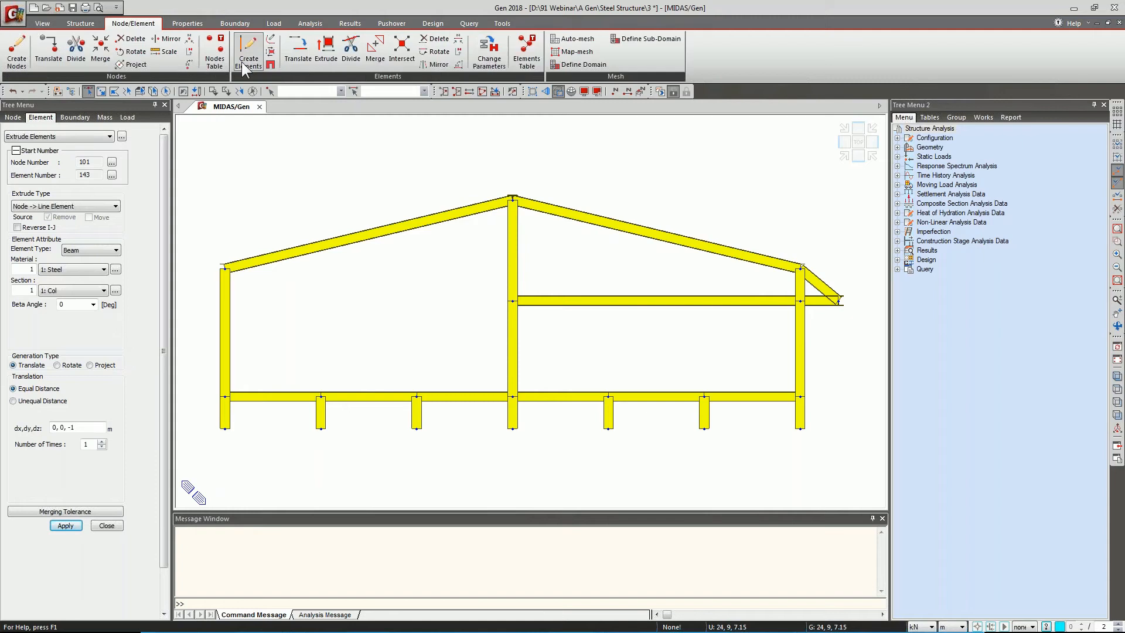
click(351, 66)
drag(404, 253, 372, 210)
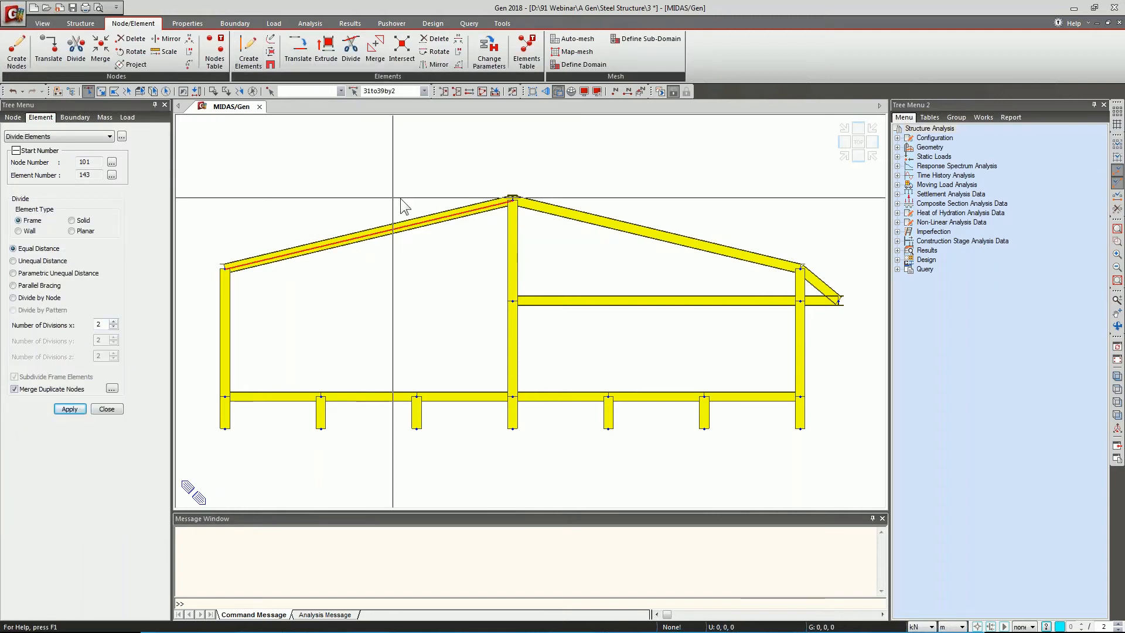
drag(660, 256, 628, 199)
click(114, 322)
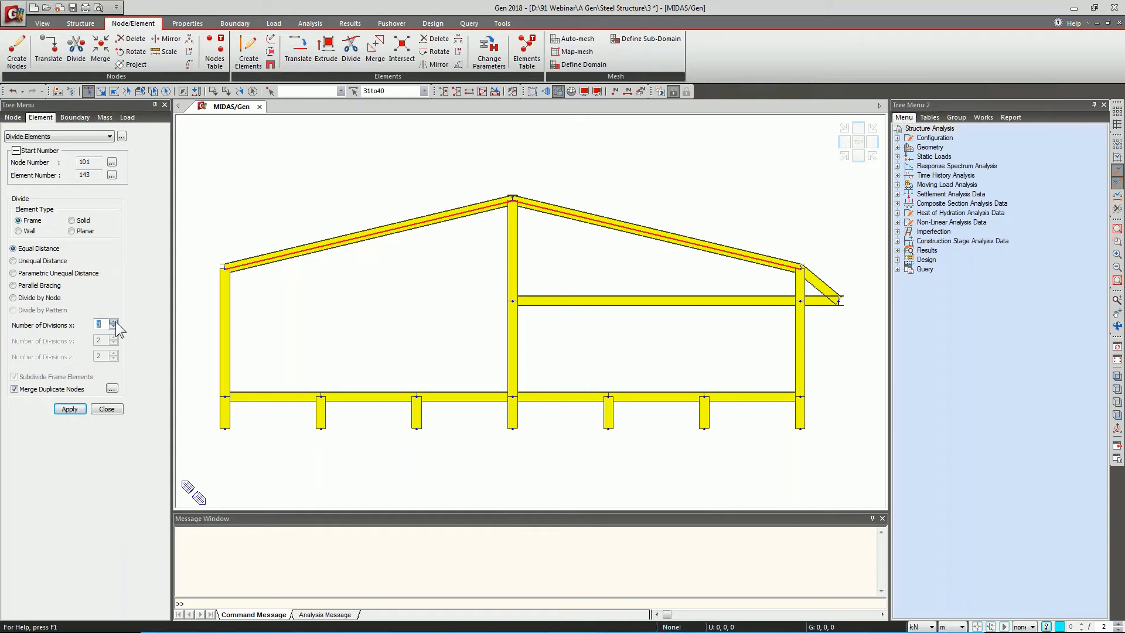
click(82, 409)
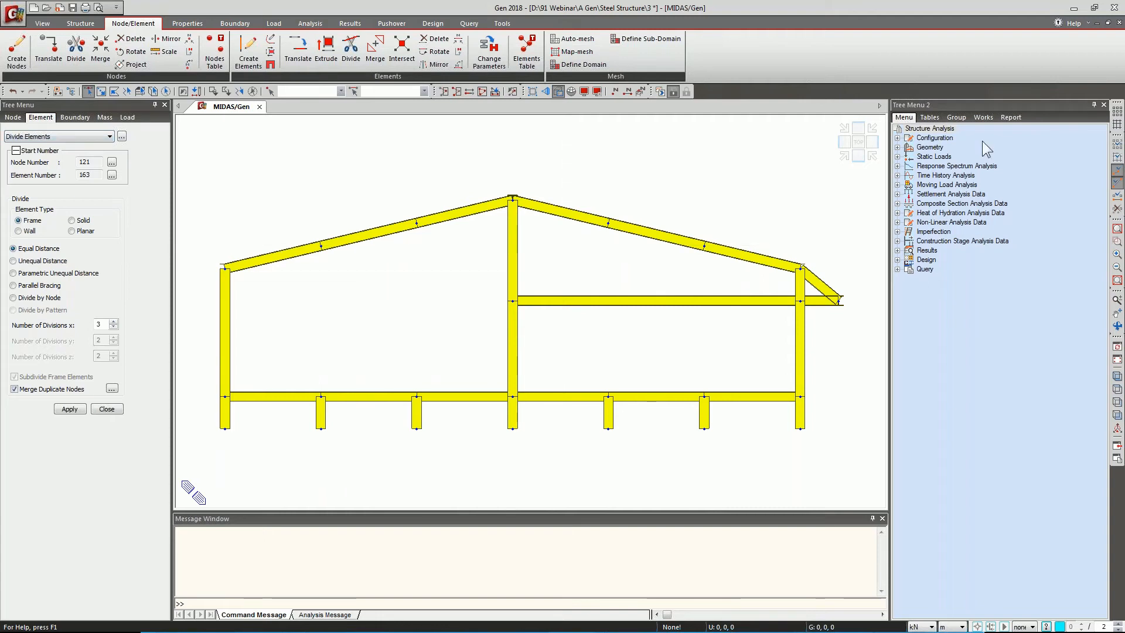
Assign the Concrete material from the Works tree to all ground-level beams and the pedestals below them.
click(985, 117)
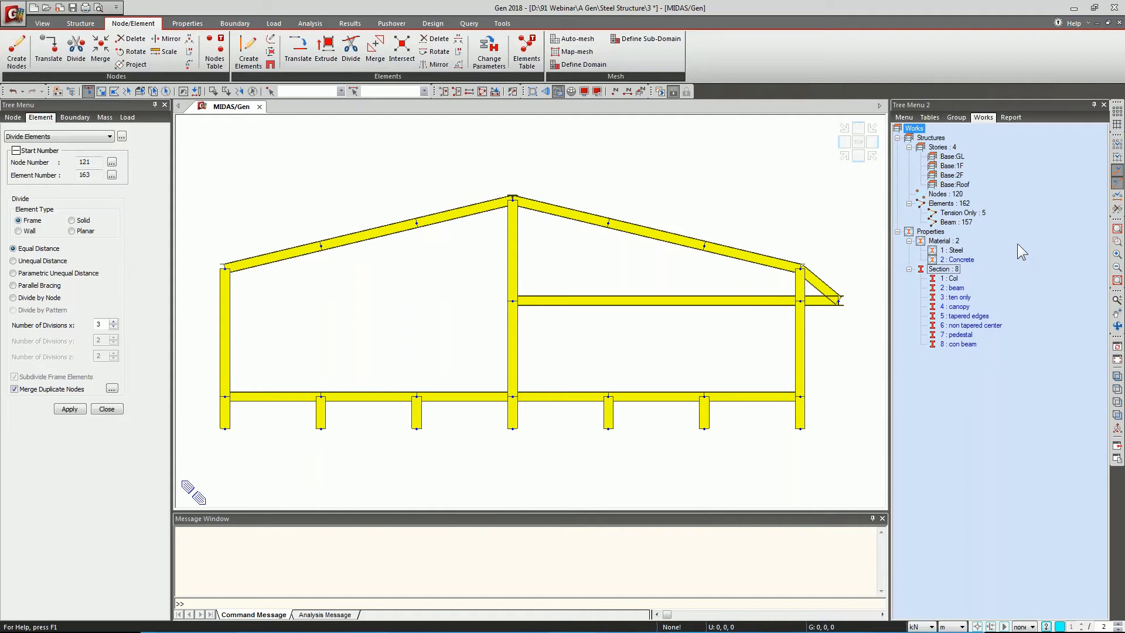
click(957, 251)
click(955, 279)
click(950, 242)
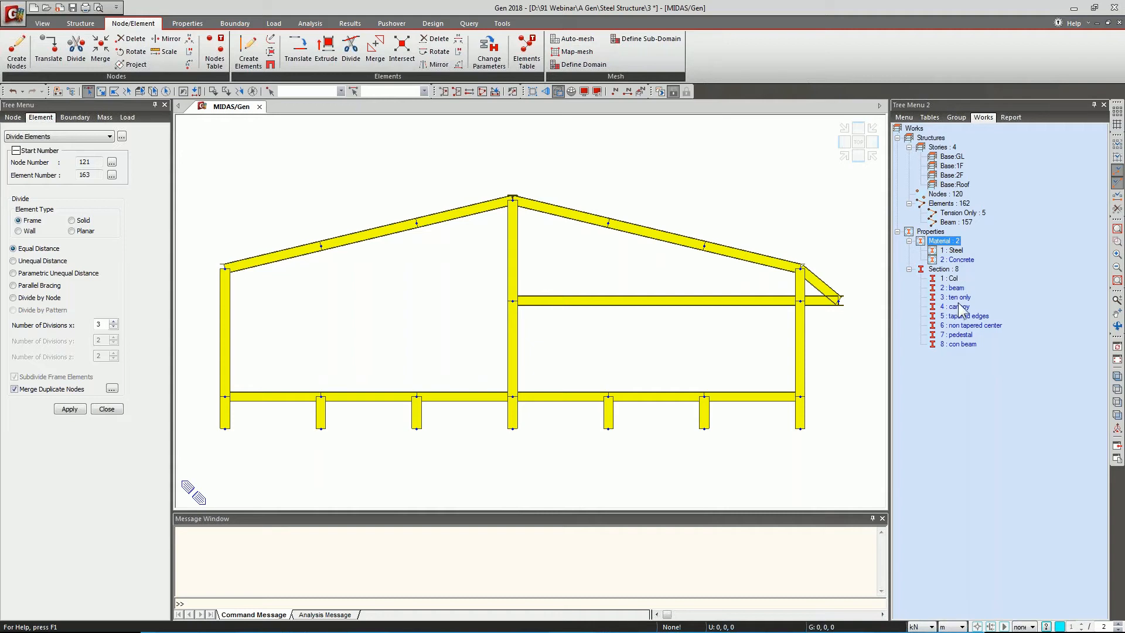
click(964, 261)
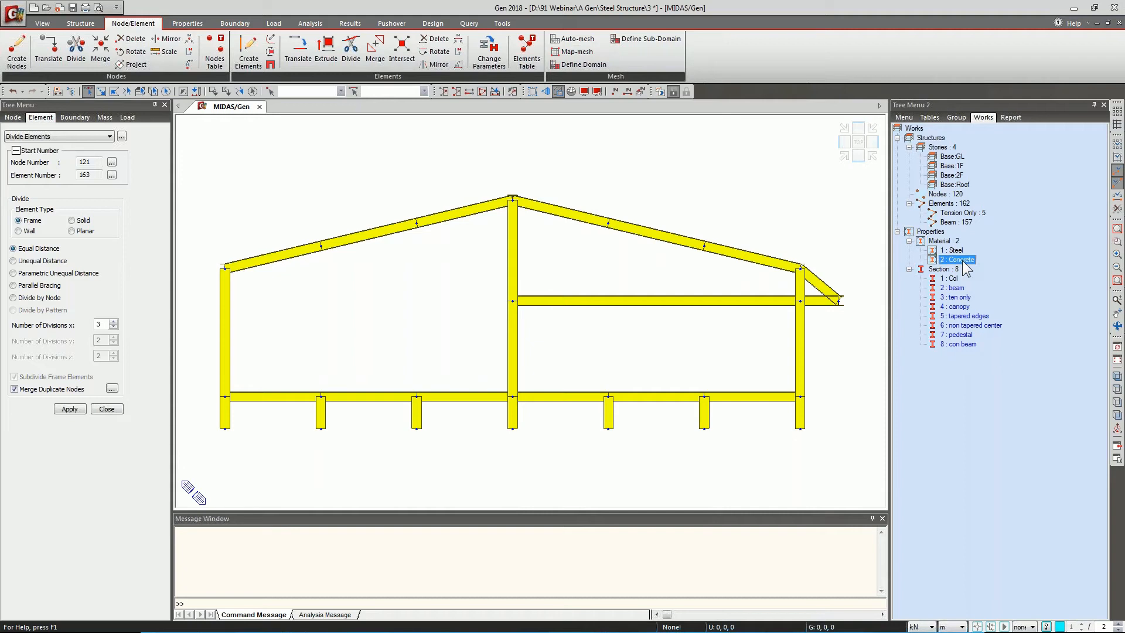
click(960, 252)
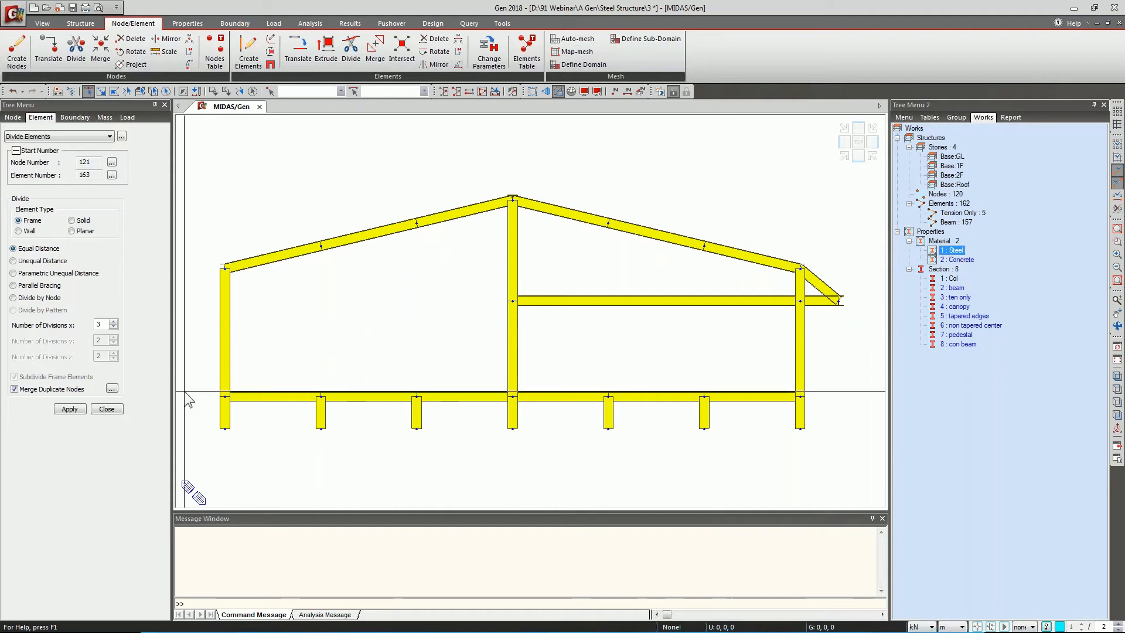
drag(208, 382, 836, 446)
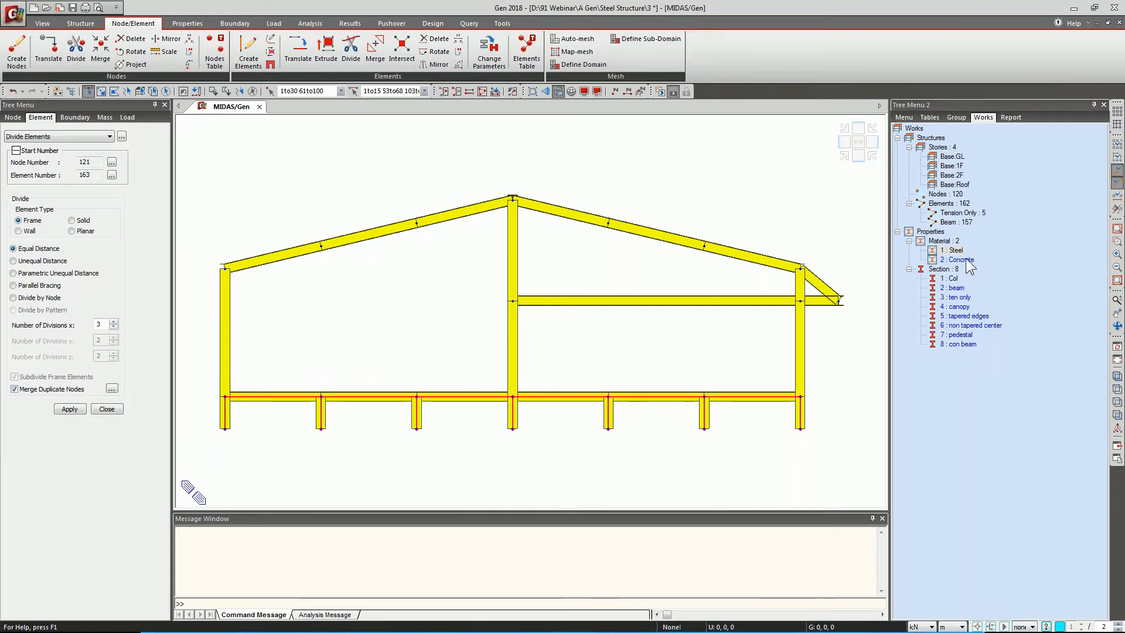
click(967, 261)
drag(968, 262, 854, 349)
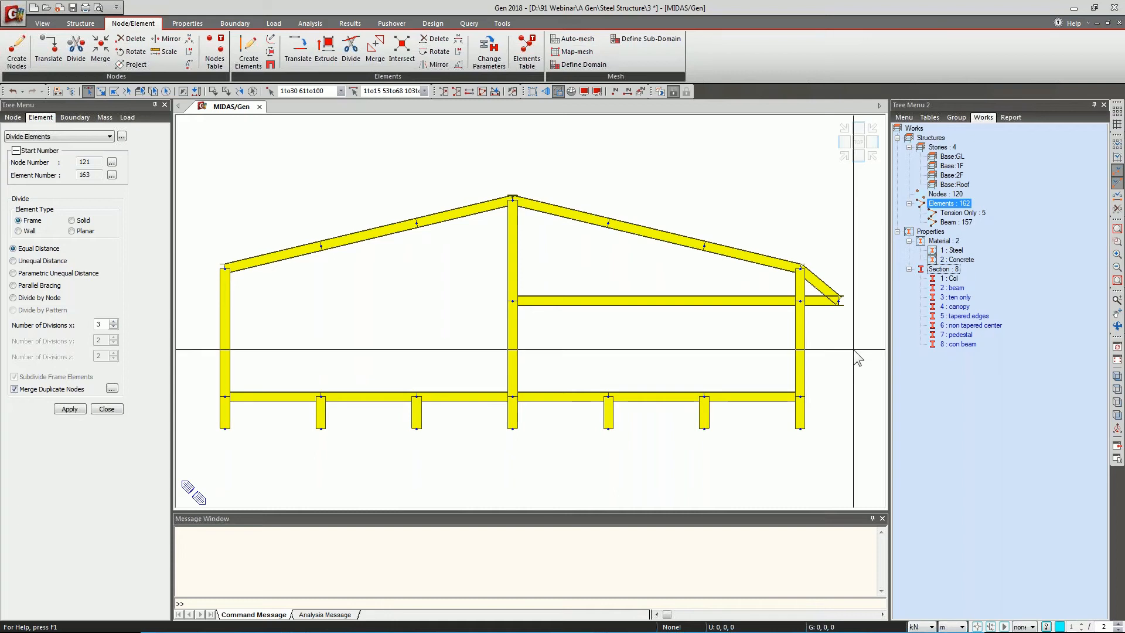
Check which elements use the Steel and Concrete materials by selecting them per material, and clear the selection.
double_click(954, 251)
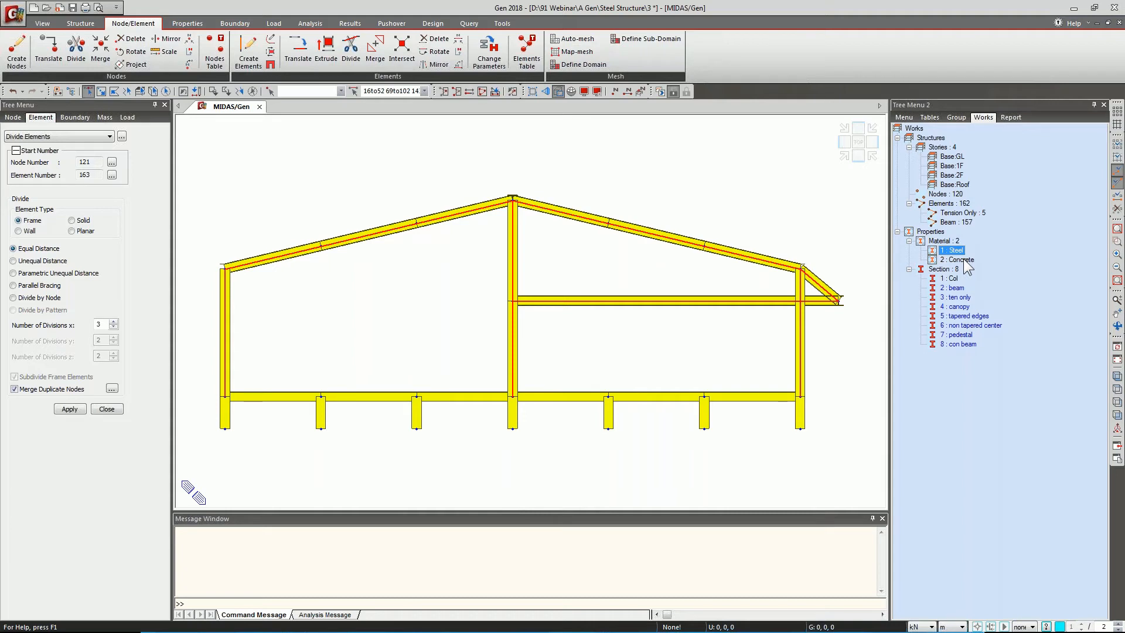
double_click(964, 260)
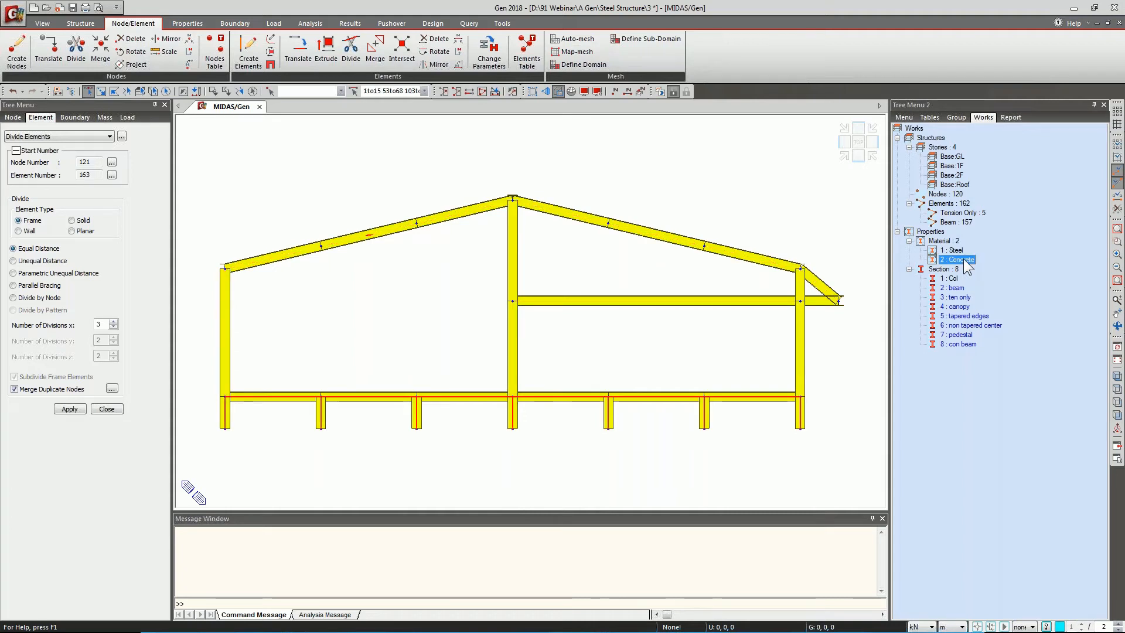
double_click(955, 252)
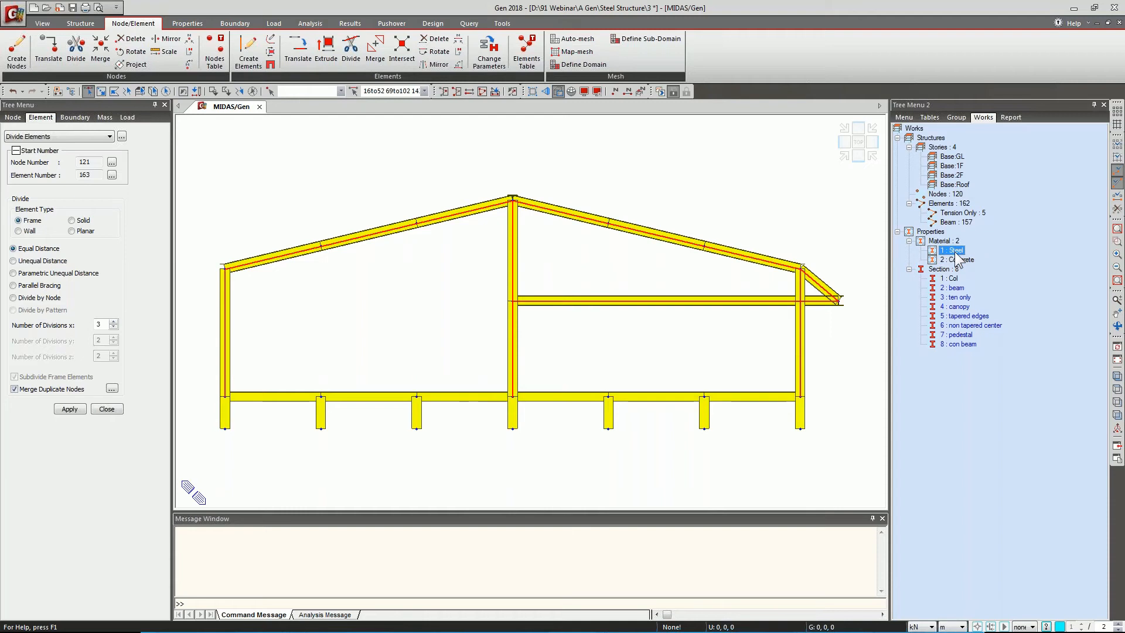
double_click(961, 258)
click(952, 246)
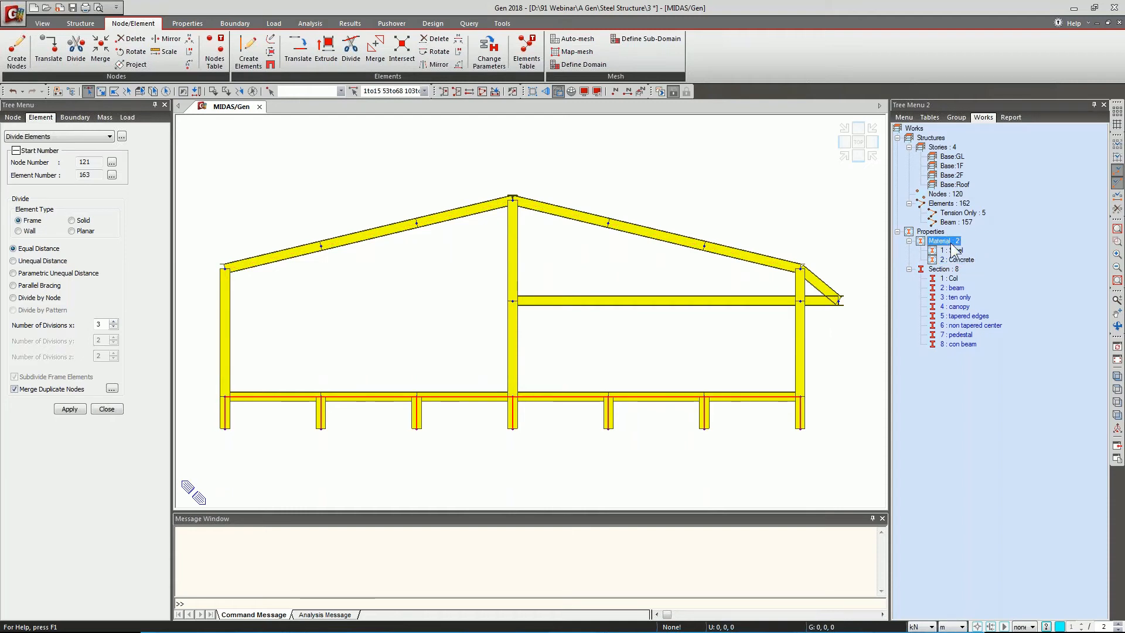
click(946, 267)
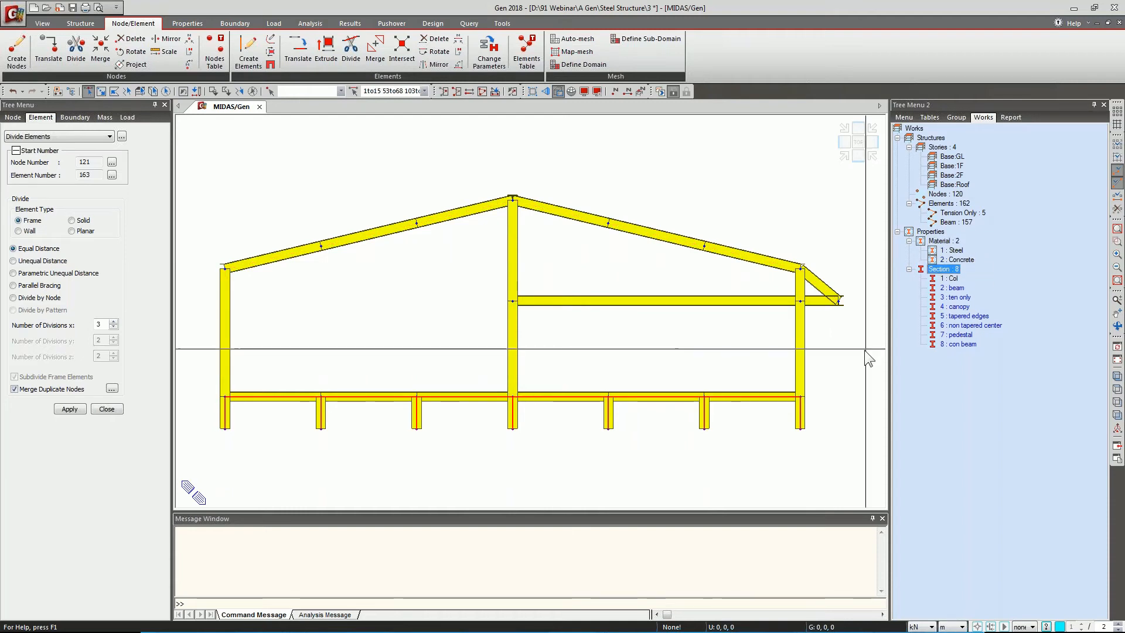
click(870, 395)
key(Escape)
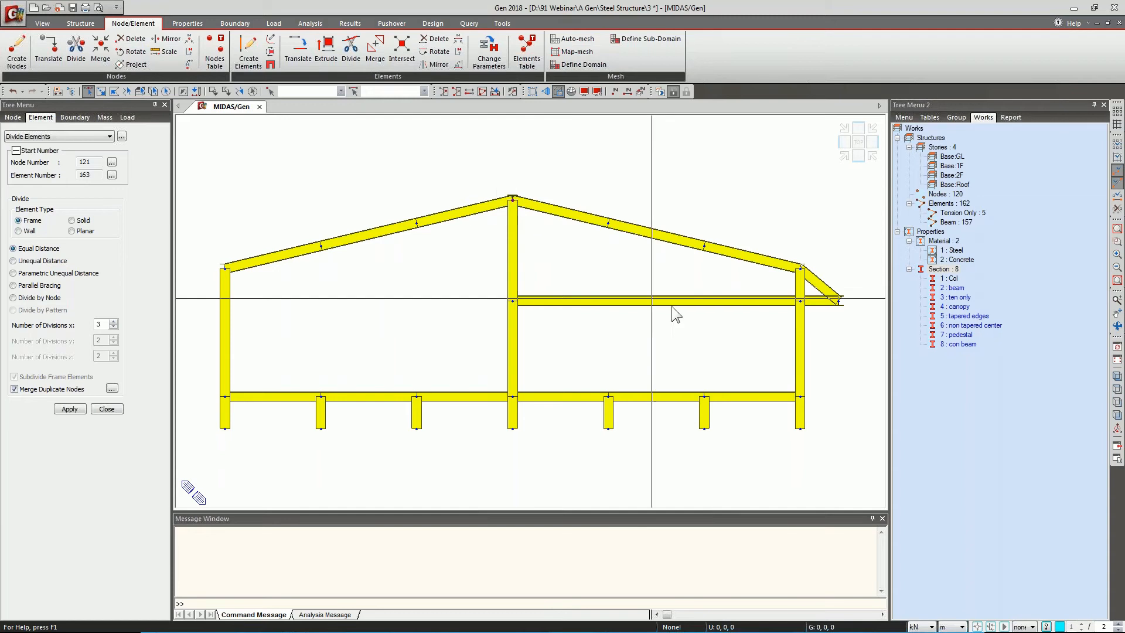
Assign the beam section to the longitudinal eave and ridge beams, and the ten only section to the inclined canopy braces.
drag(787, 251, 824, 304)
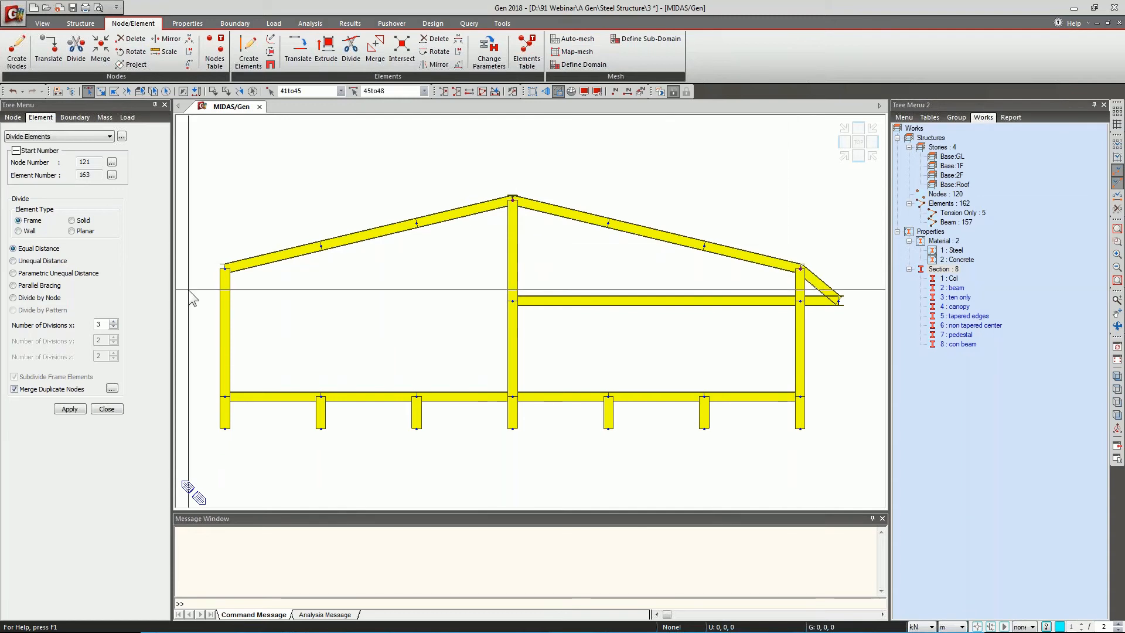
drag(202, 243, 250, 304)
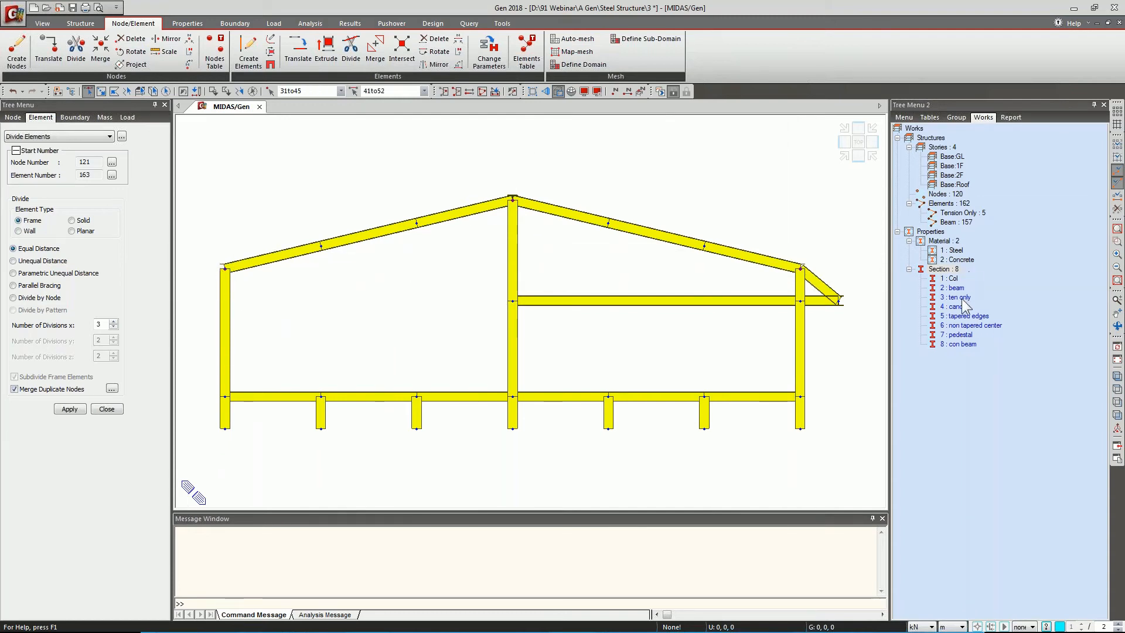
drag(957, 288, 836, 301)
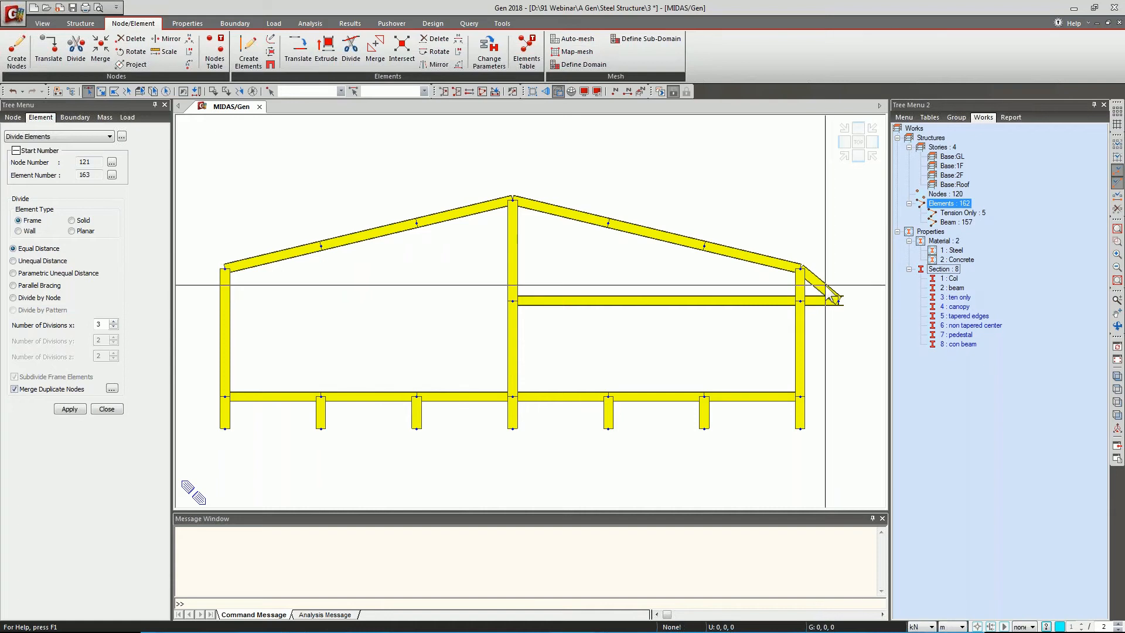
click(821, 284)
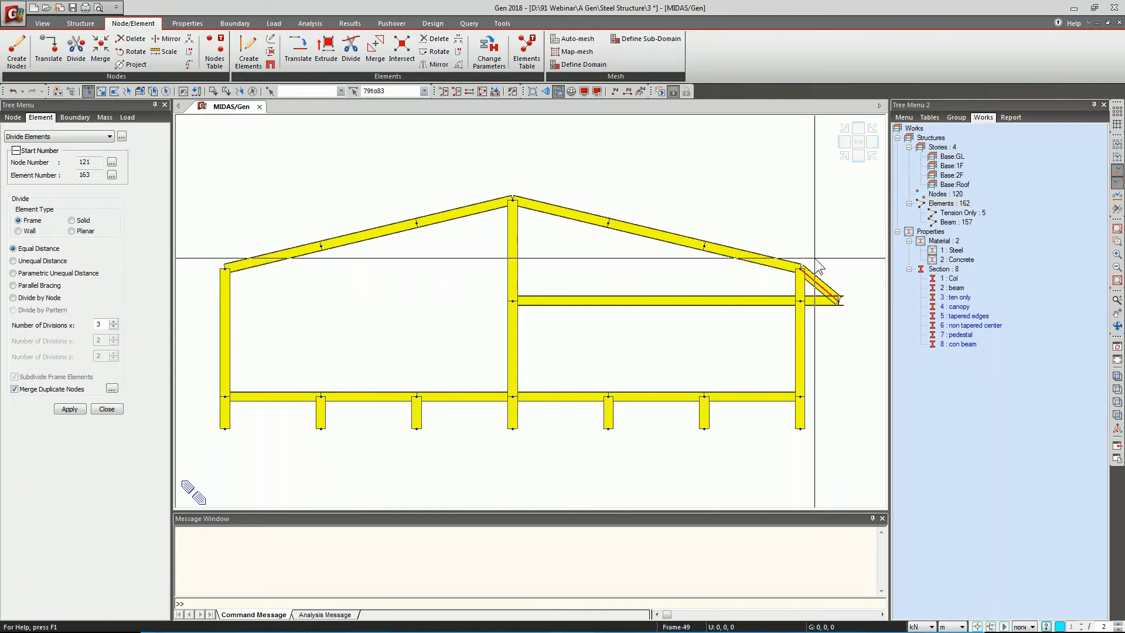
drag(959, 298, 798, 246)
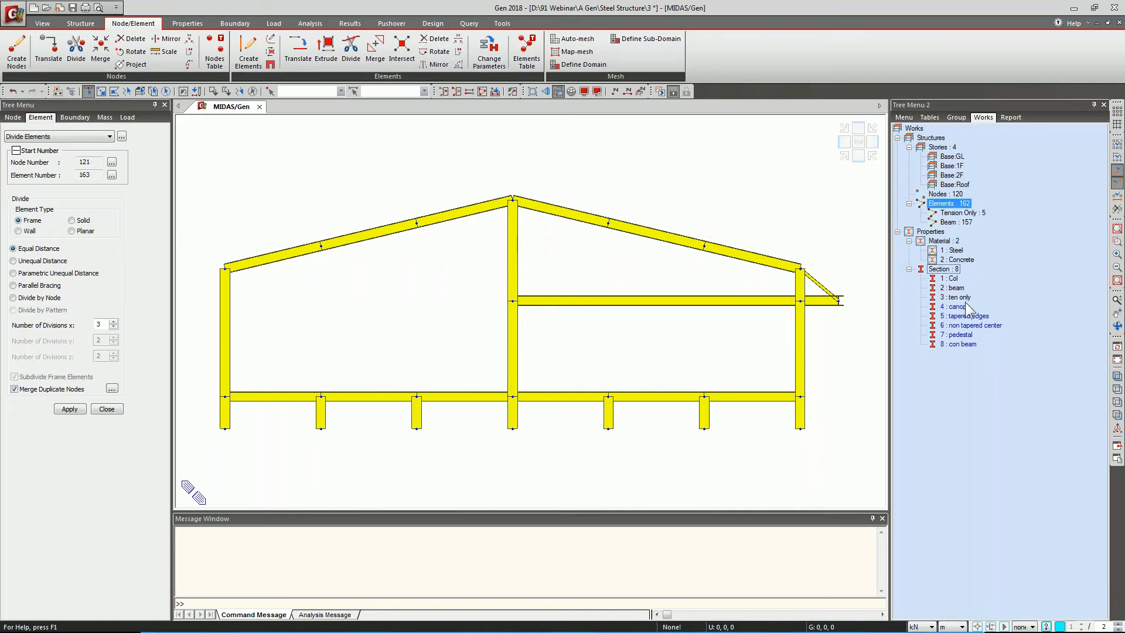
Assign the canopy section to the horizontal canopy members and the mid-height floor beams, and return to the isometric view.
drag(777, 287, 863, 310)
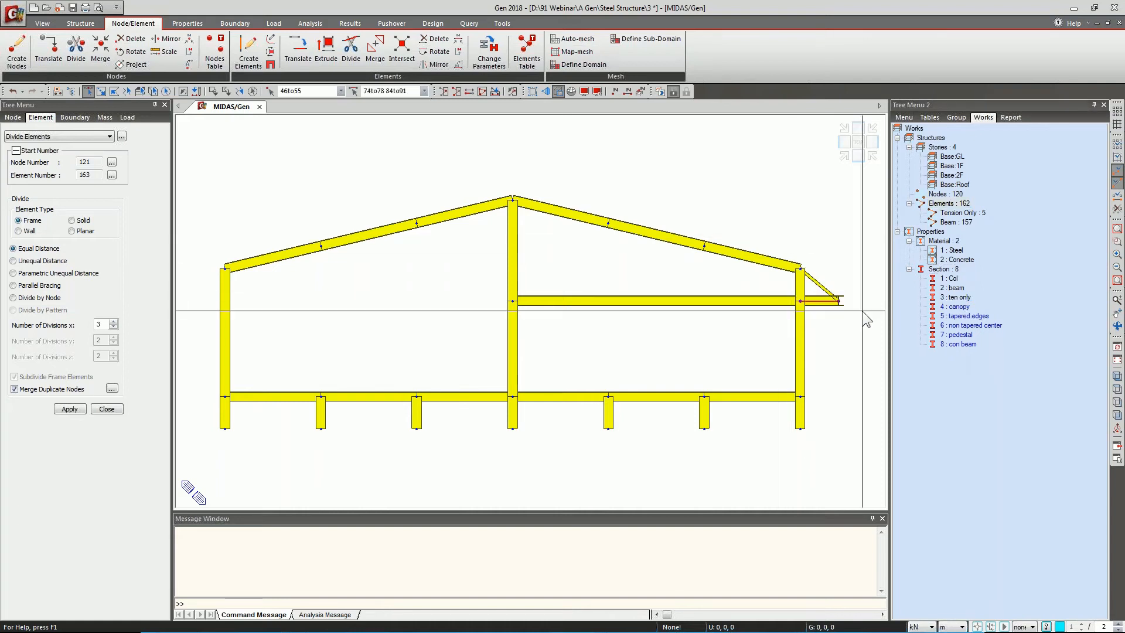
drag(497, 283, 842, 322)
click(958, 306)
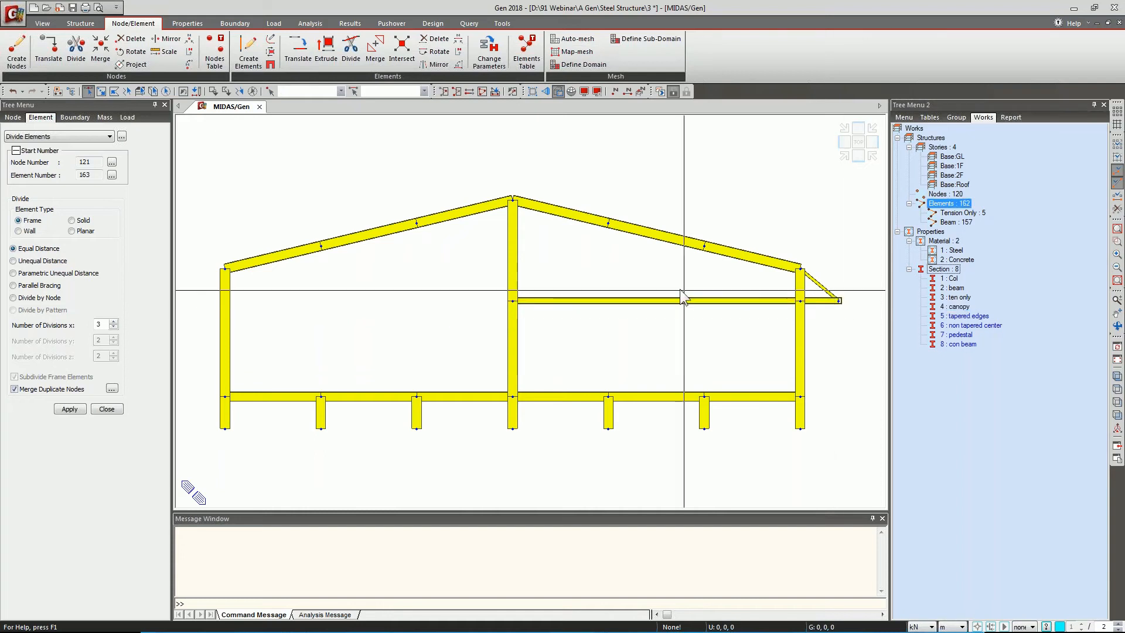
click(845, 156)
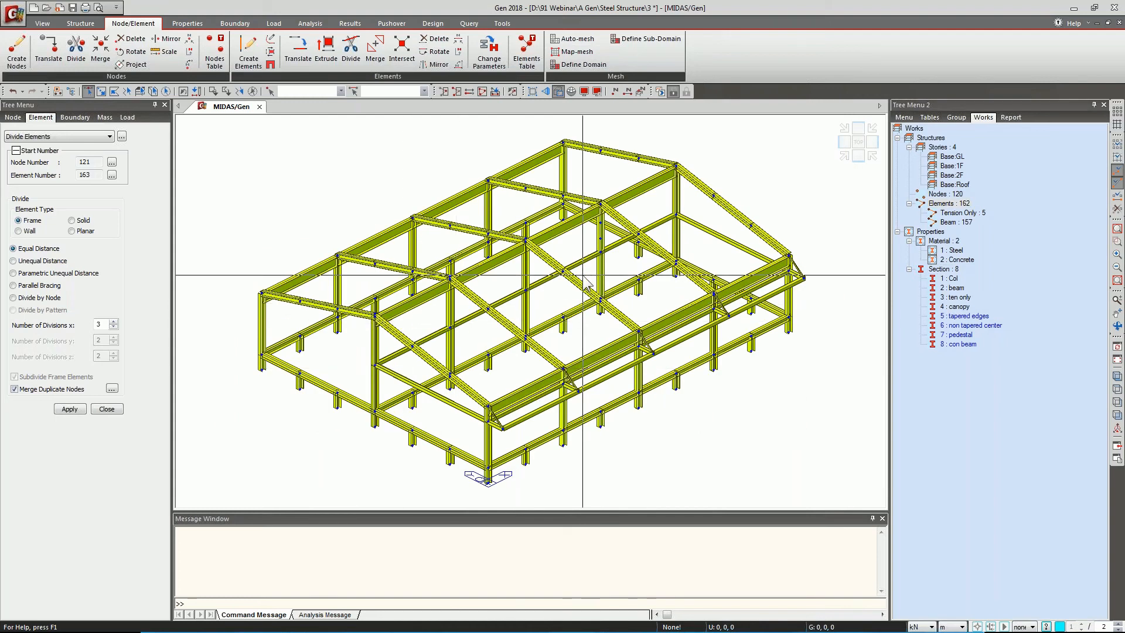
In the gable-end view, assign the tapered edges section to the rafter segments adjoining the eaves and the ridge on both slopes.
click(859, 156)
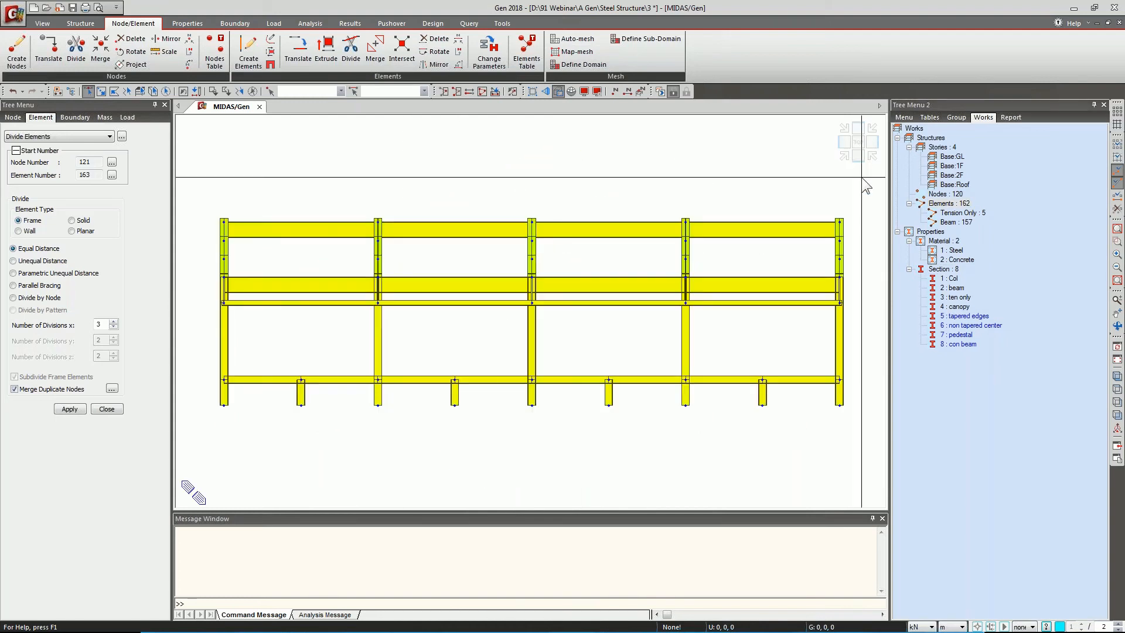
click(844, 143)
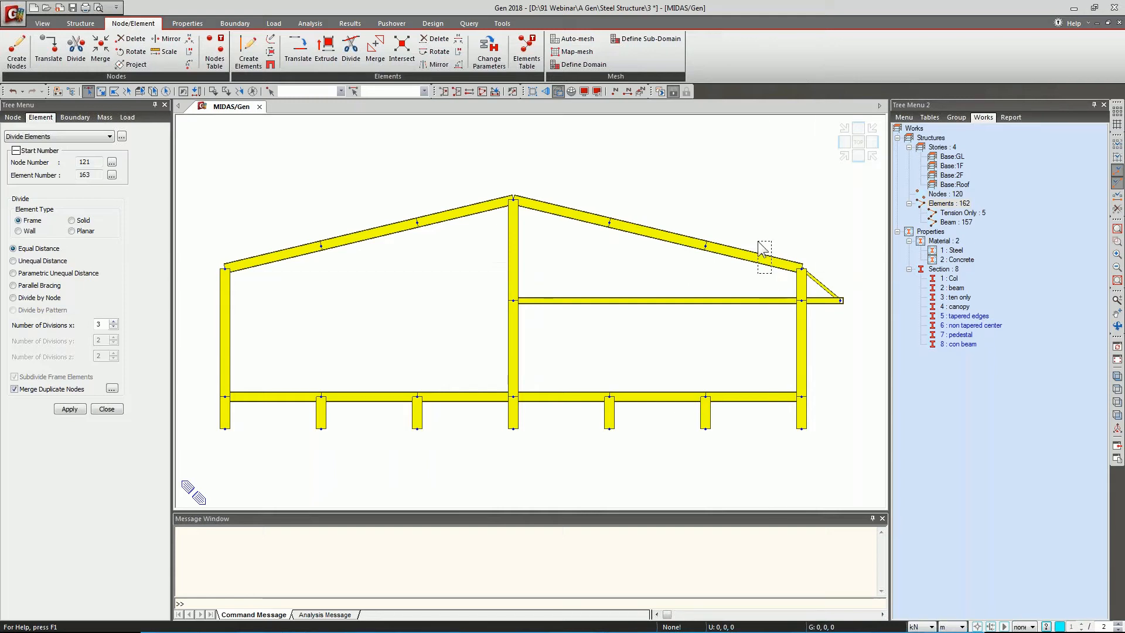
drag(553, 182, 552, 181)
drag(474, 229, 450, 192)
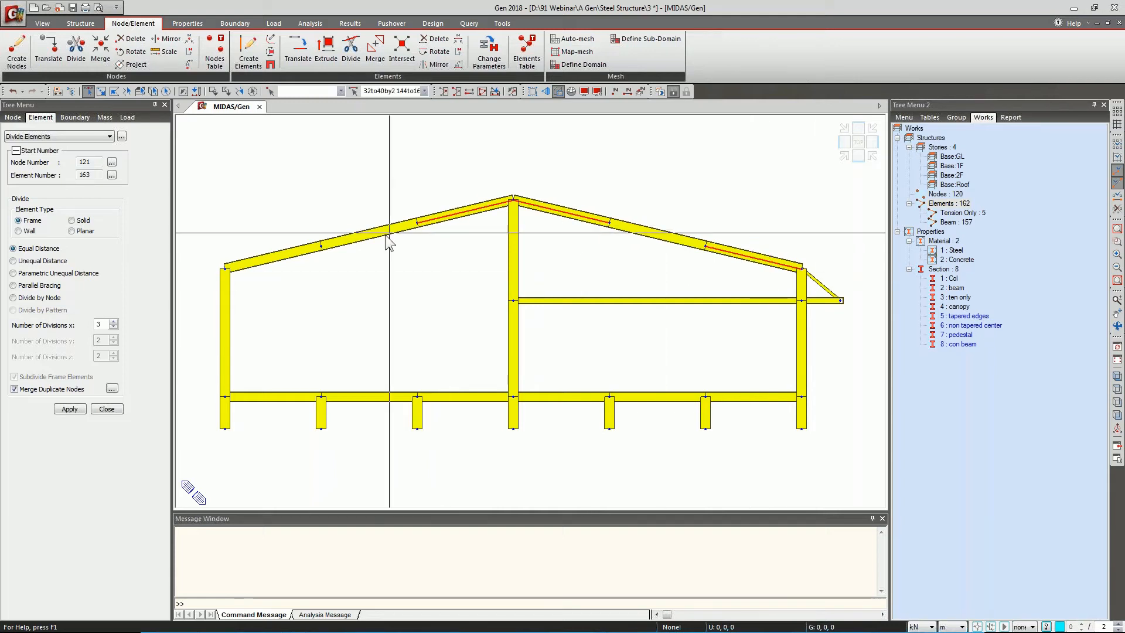
drag(292, 274, 280, 217)
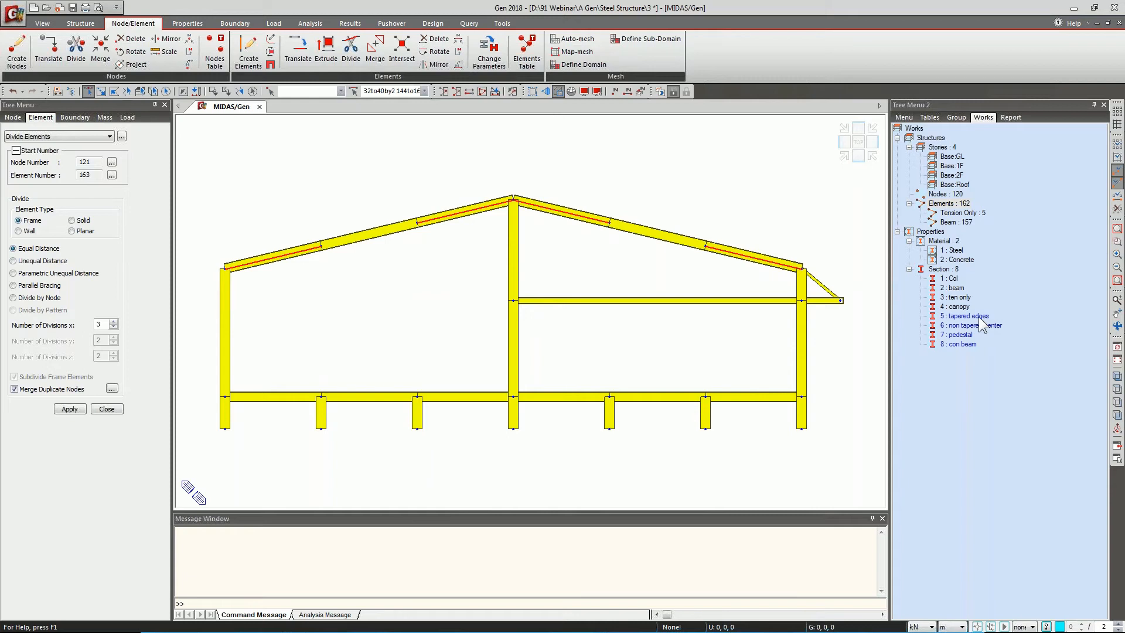
drag(980, 317, 821, 320)
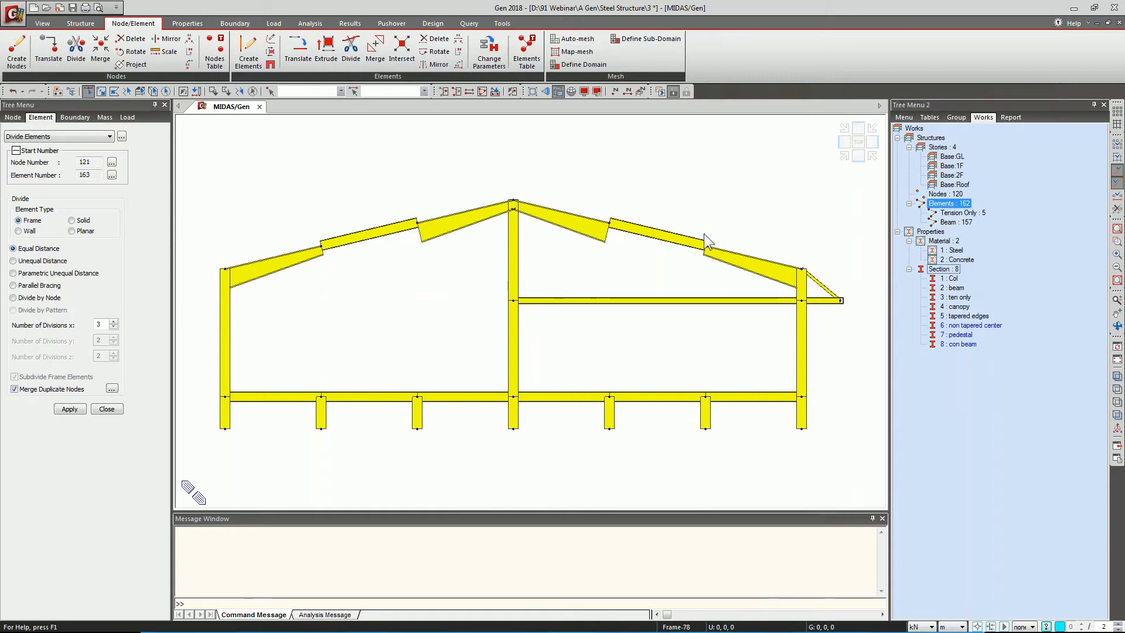
Reverse the element local axis of the two sets of tapered rafter segments that meet at the ridge, using the Frame element type.
click(560, 209)
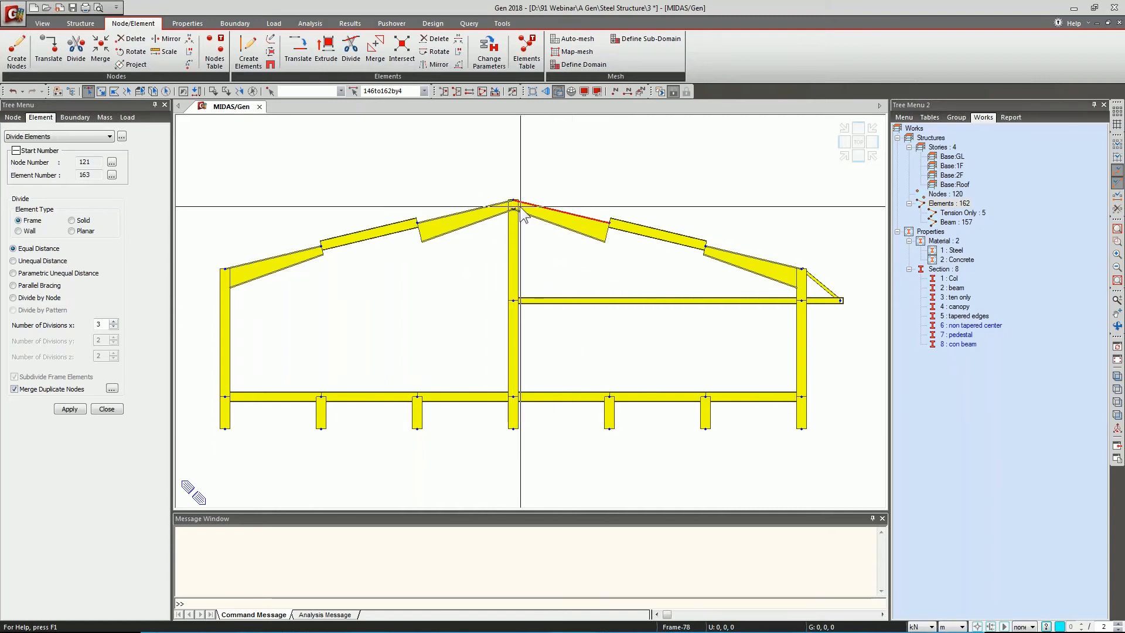
click(452, 204)
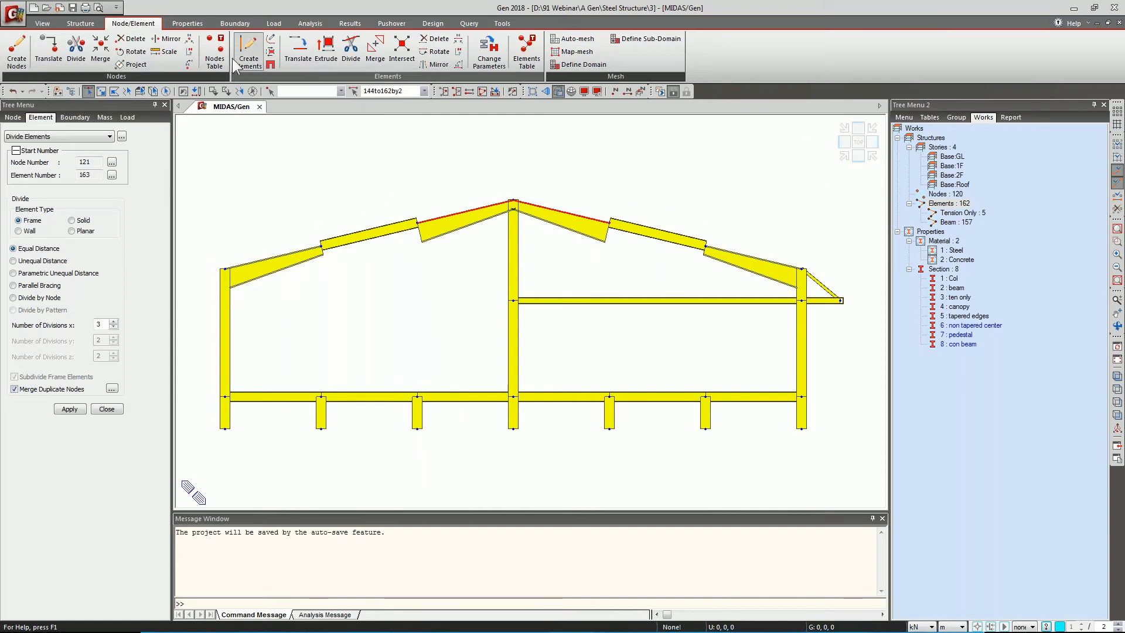
click(483, 64)
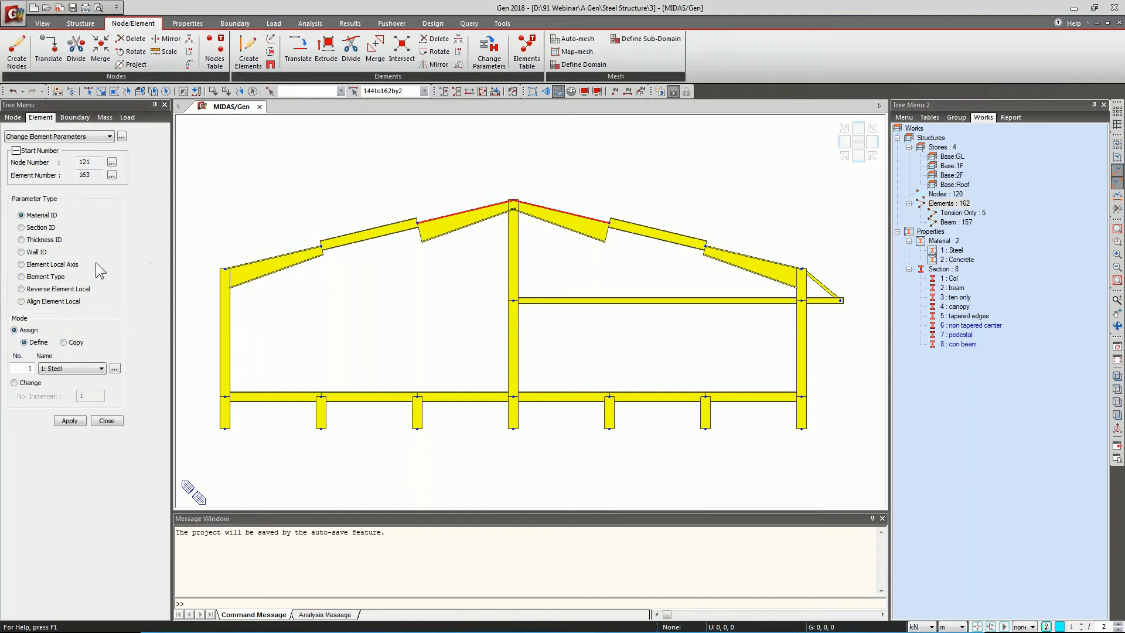
click(71, 289)
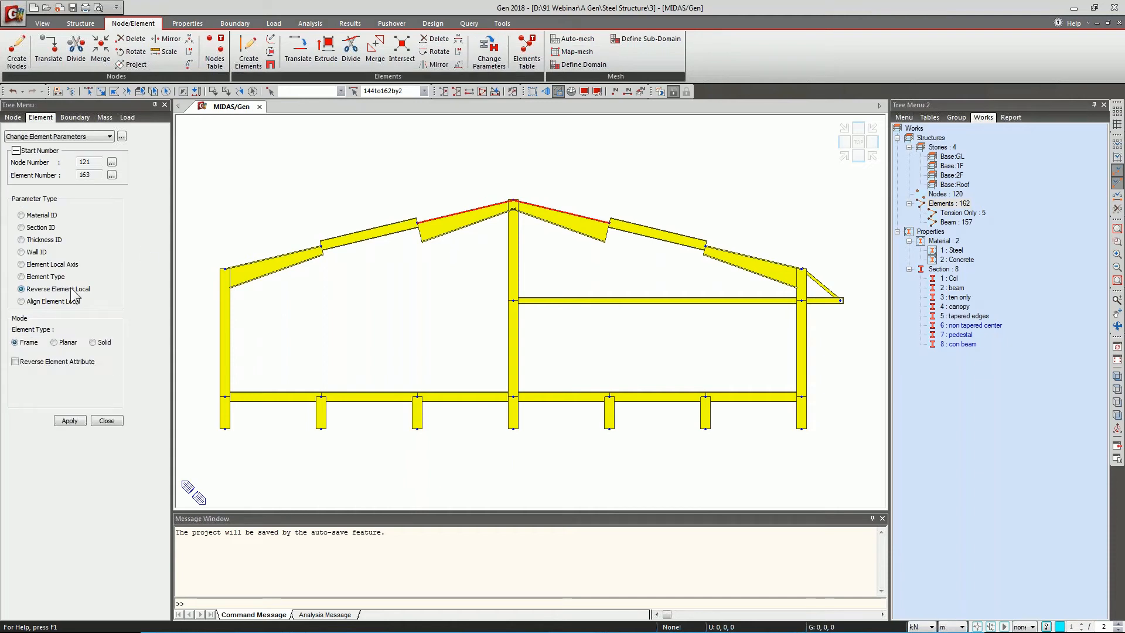
click(69, 421)
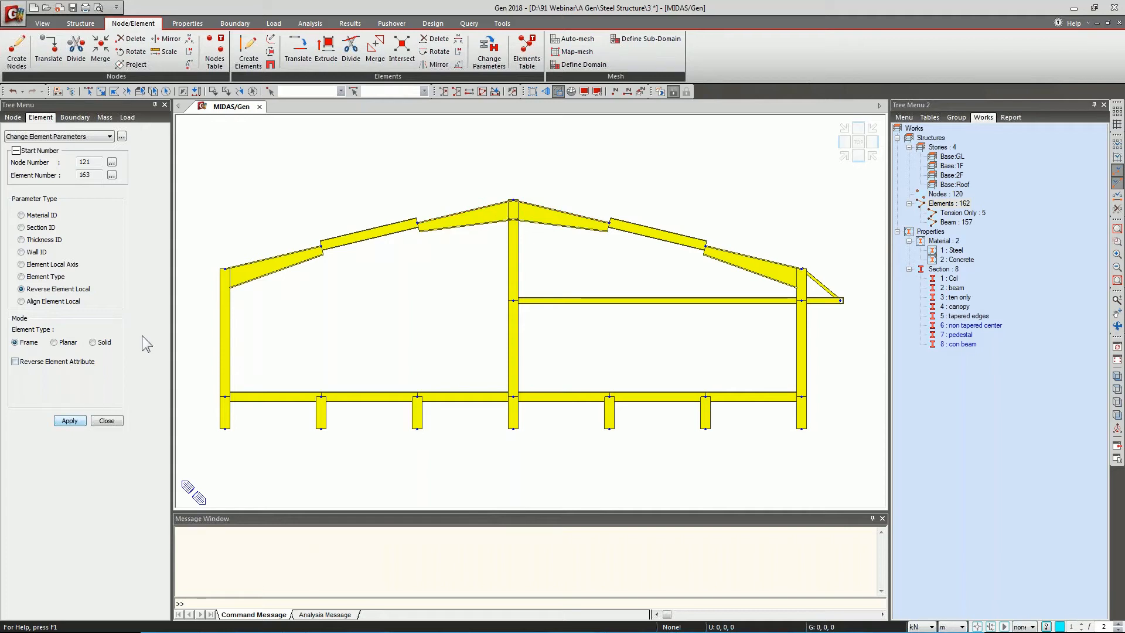
Assign the non tapered center section to the middle rafter segments on both roof slopes.
click(89, 94)
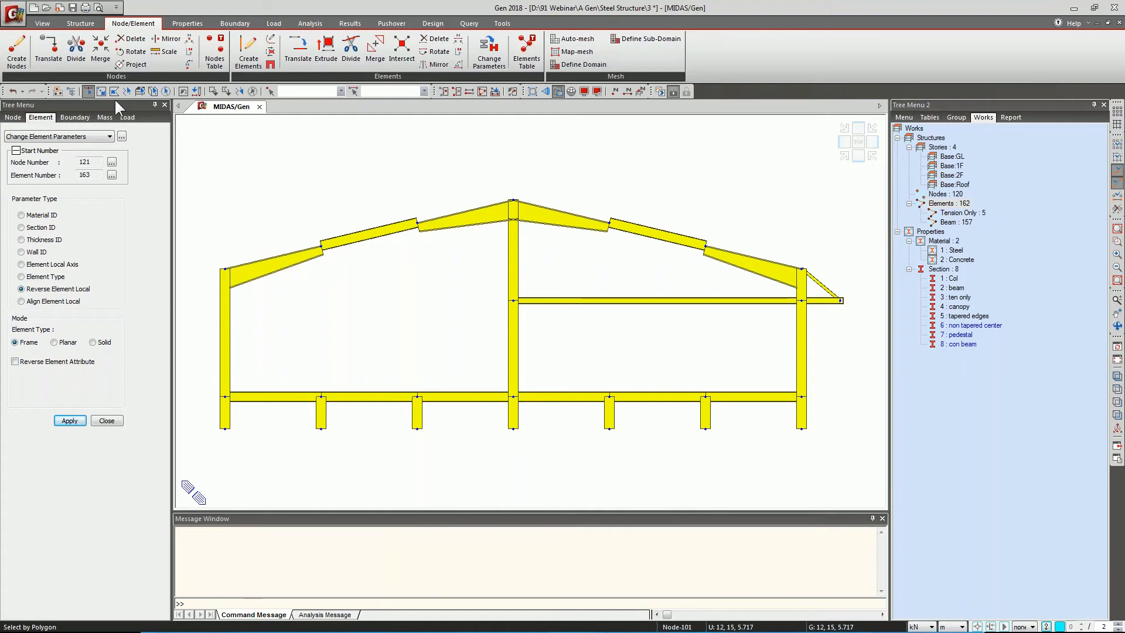
click(376, 233)
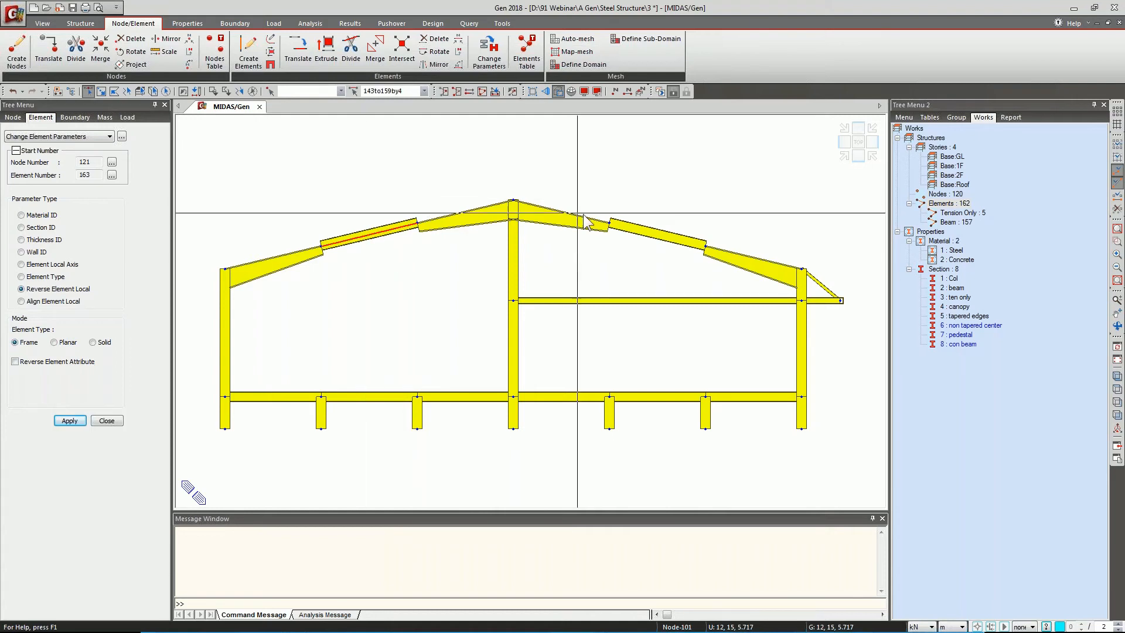
drag(662, 259, 650, 198)
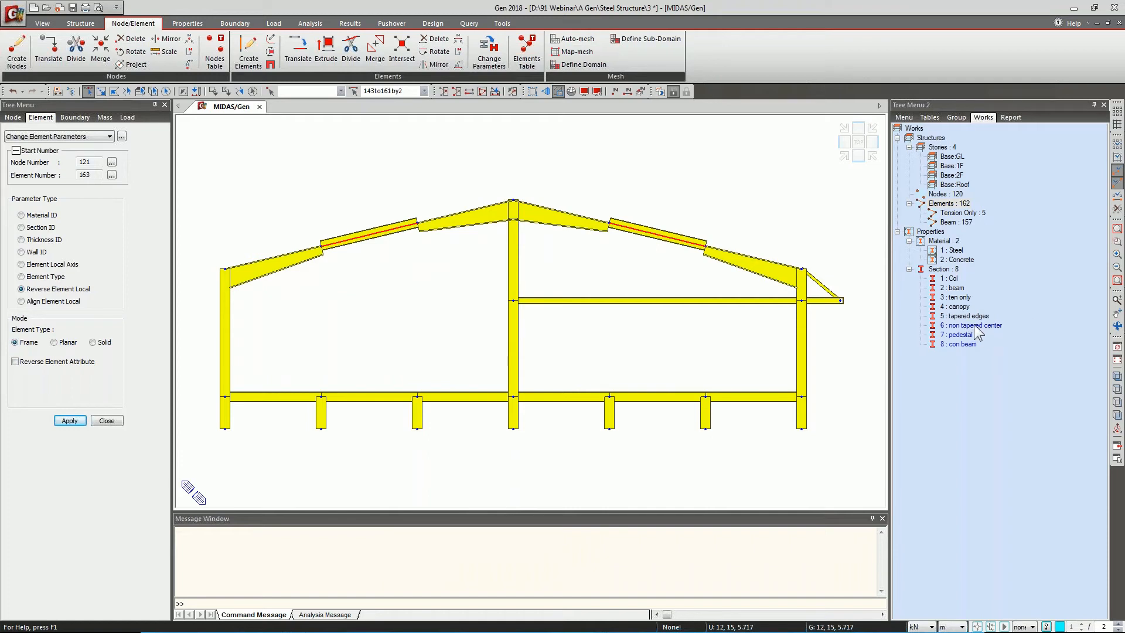
drag(977, 325, 813, 300)
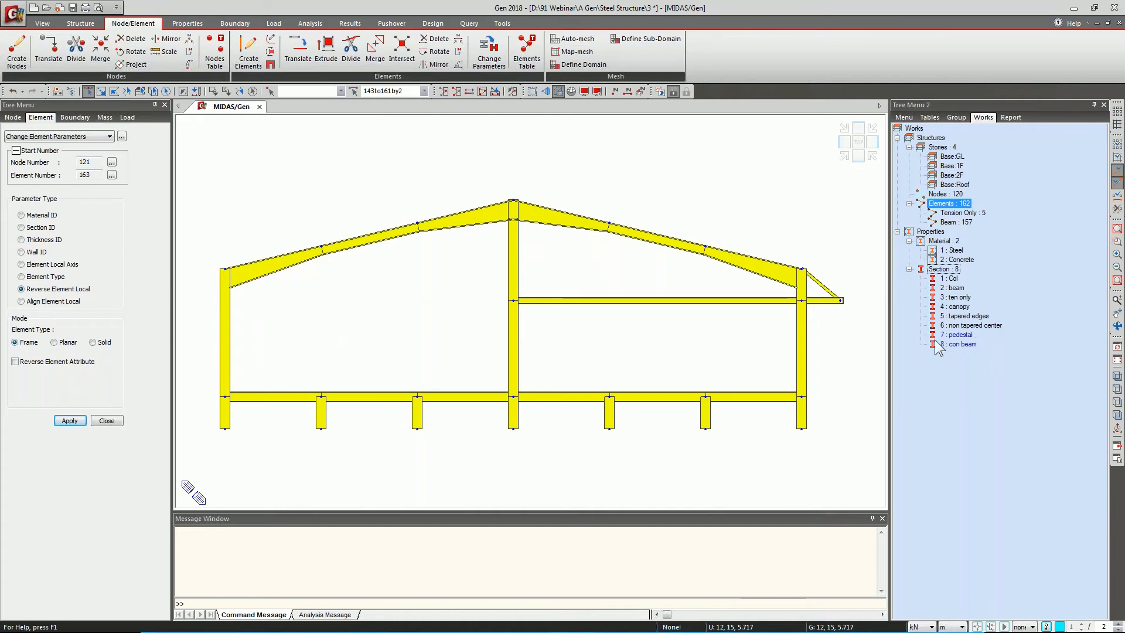
Assign the pedestal section to all members below ground level and the con beam section to the ground-level beams, and return to the isometric view.
drag(843, 447, 222, 426)
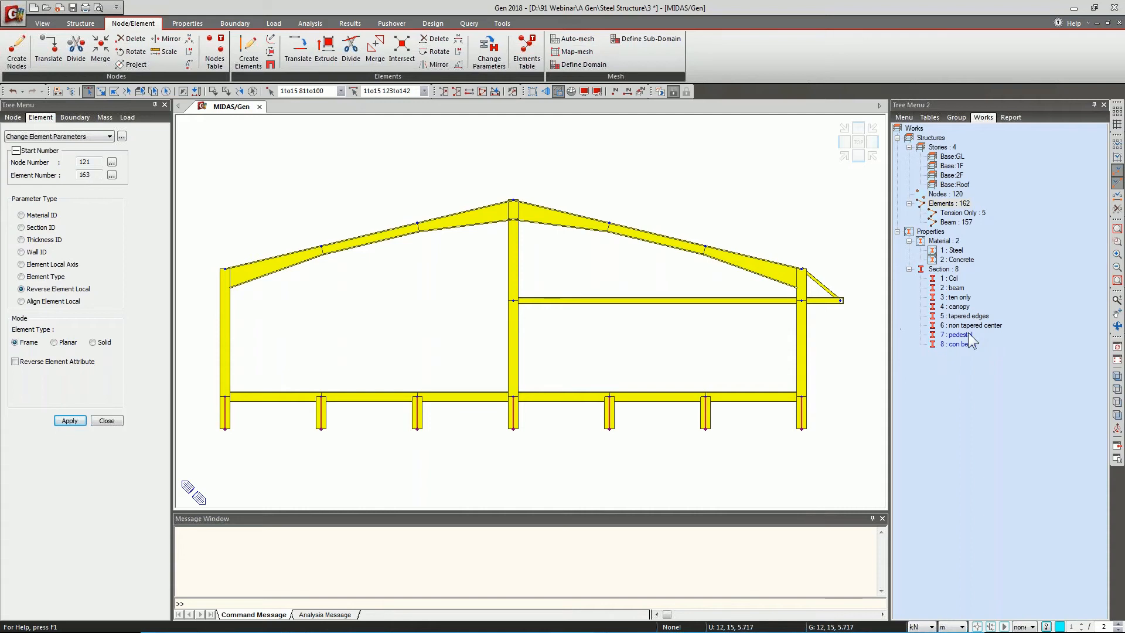
drag(968, 332, 773, 349)
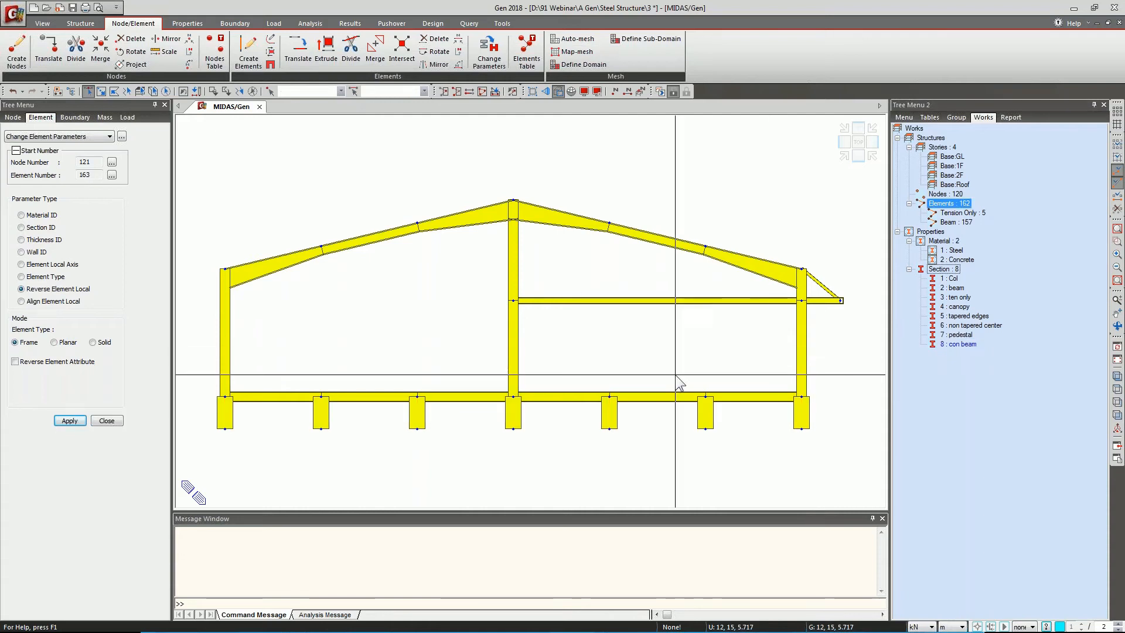
drag(204, 385, 834, 409)
drag(956, 344, 765, 381)
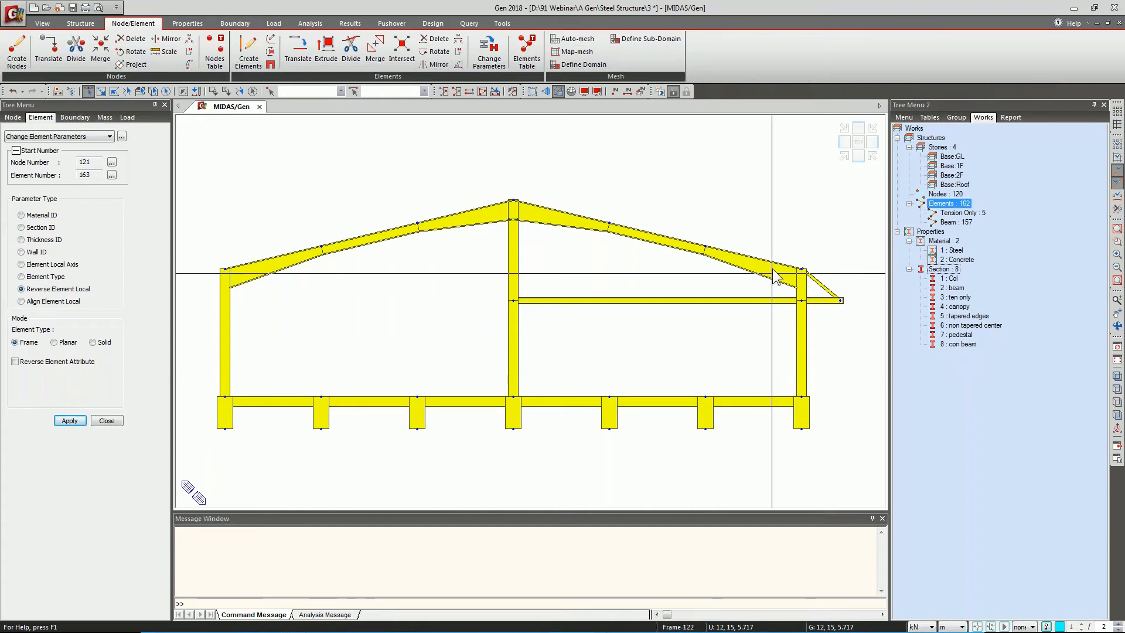
click(843, 157)
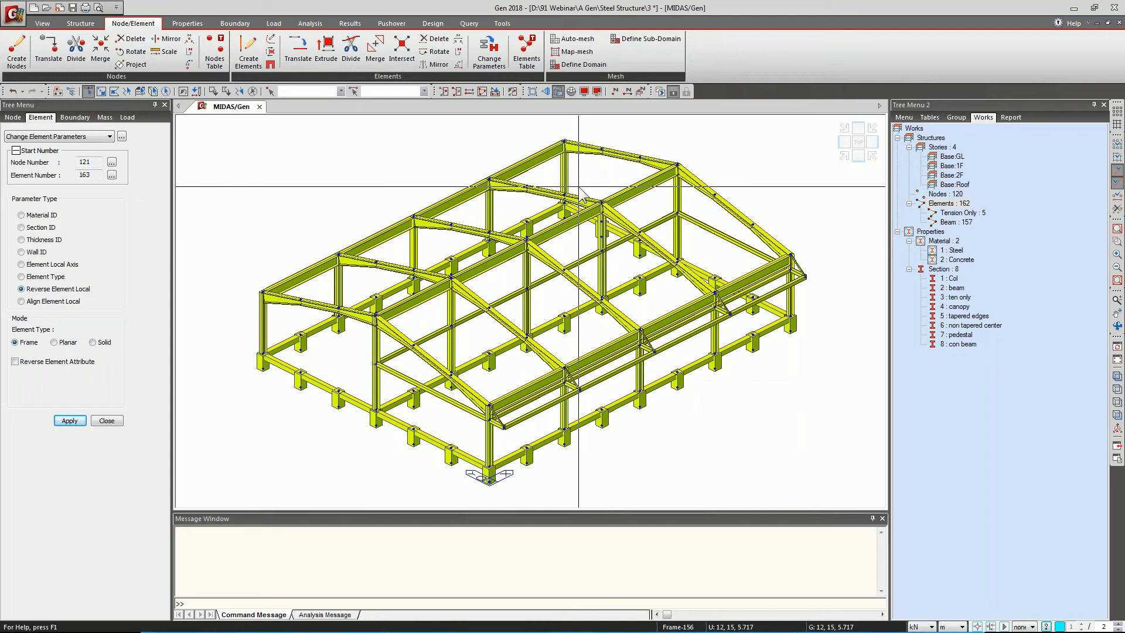
Set the element color display option to draw elements by Section / Thickness Color and apply it to the model.
click(597, 92)
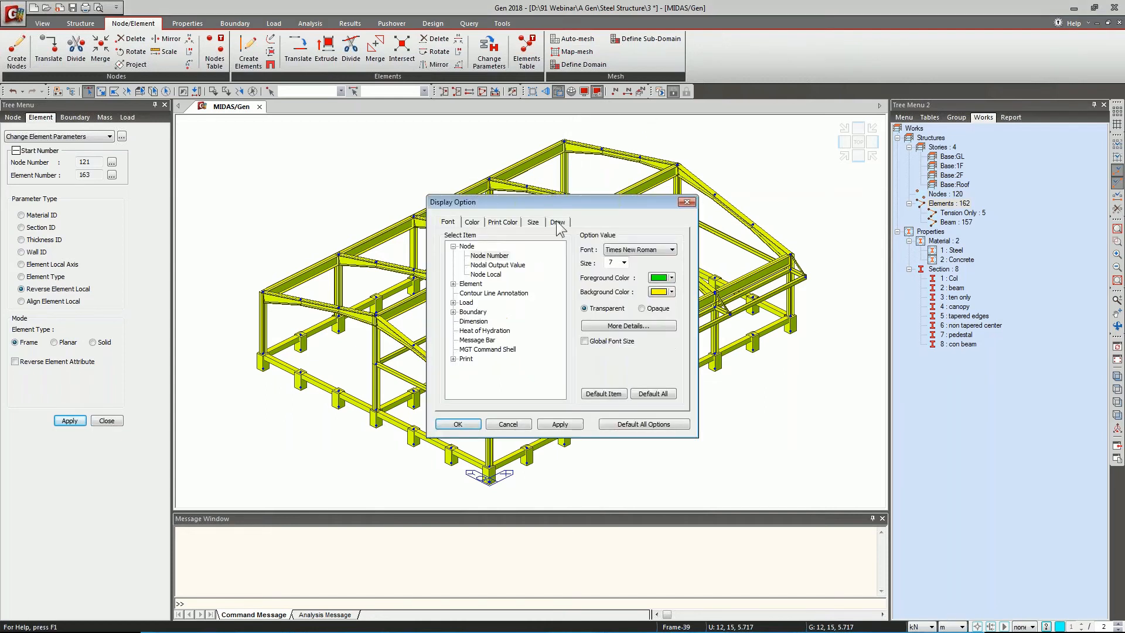
click(558, 222)
click(613, 300)
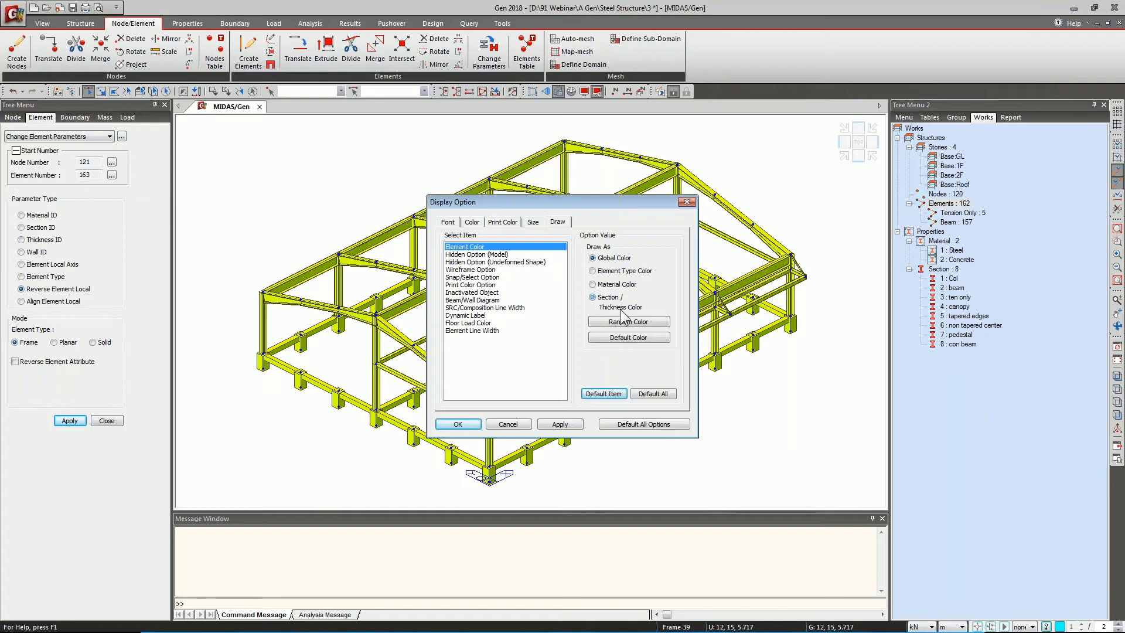
click(559, 425)
drag(533, 204, 885, 165)
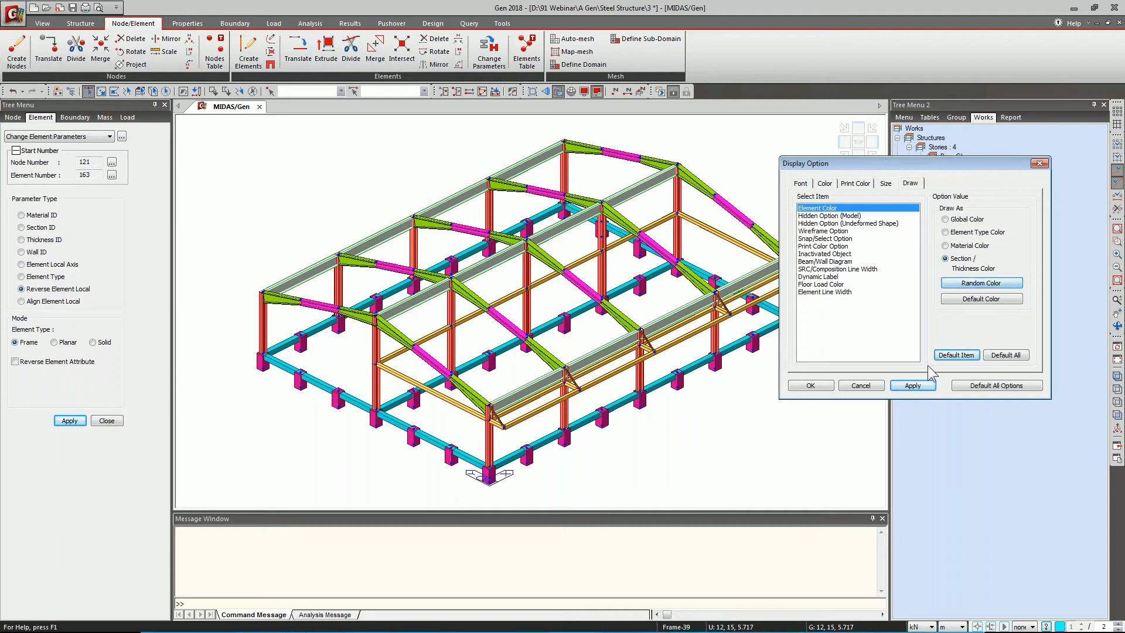
Regenerate the random section colors until the member types are clearly distinguishable, and accept the display options.
click(917, 385)
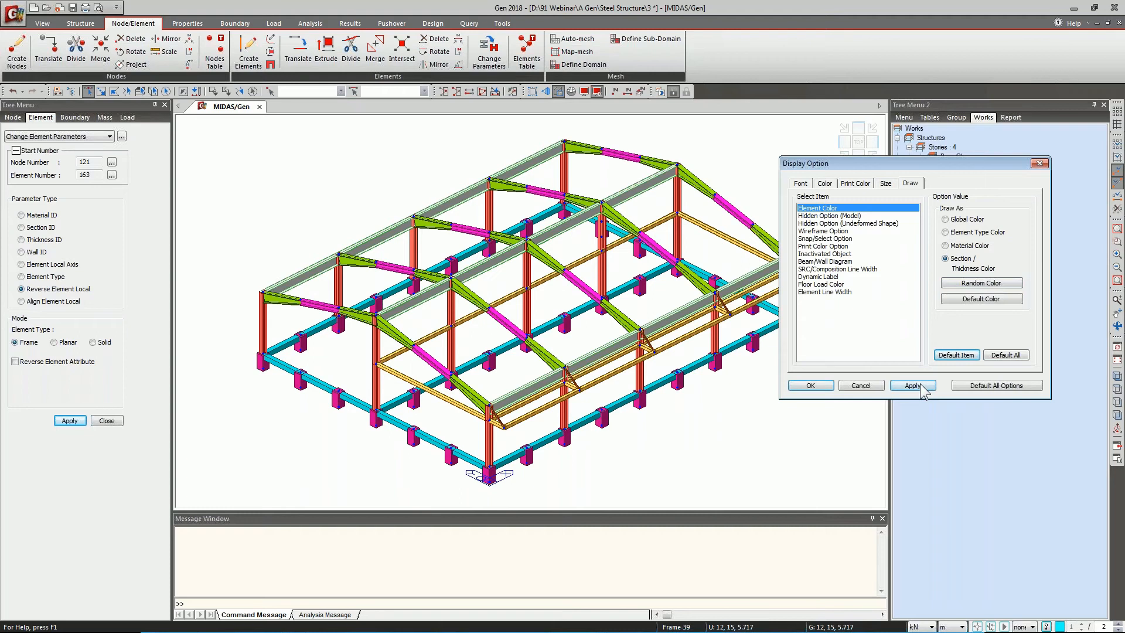
click(916, 387)
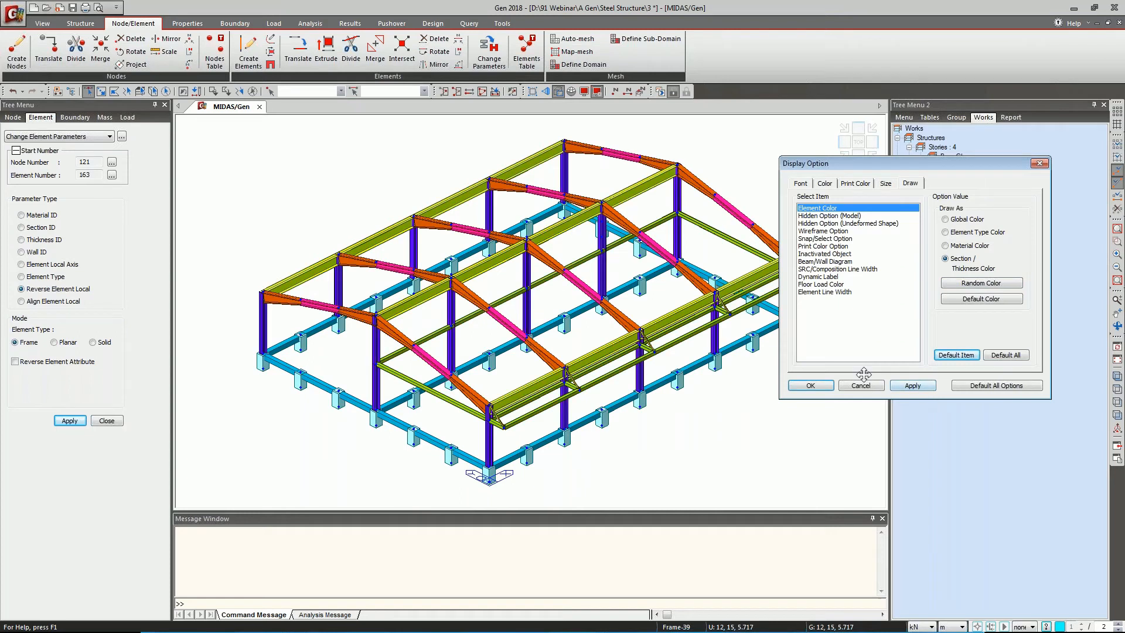
click(982, 283)
click(913, 386)
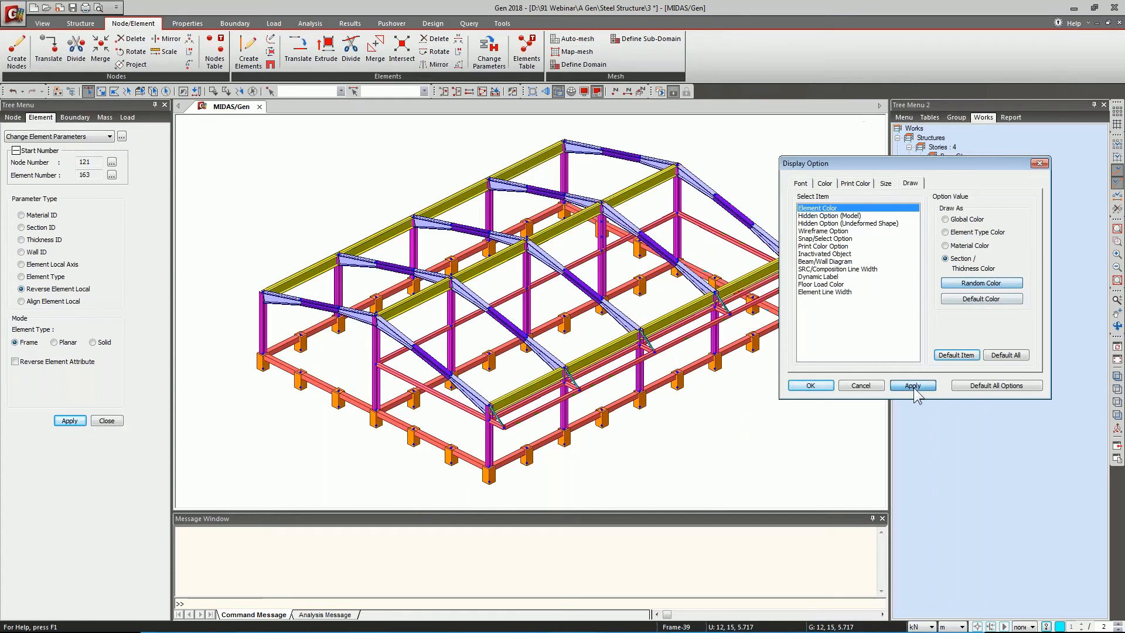
click(982, 283)
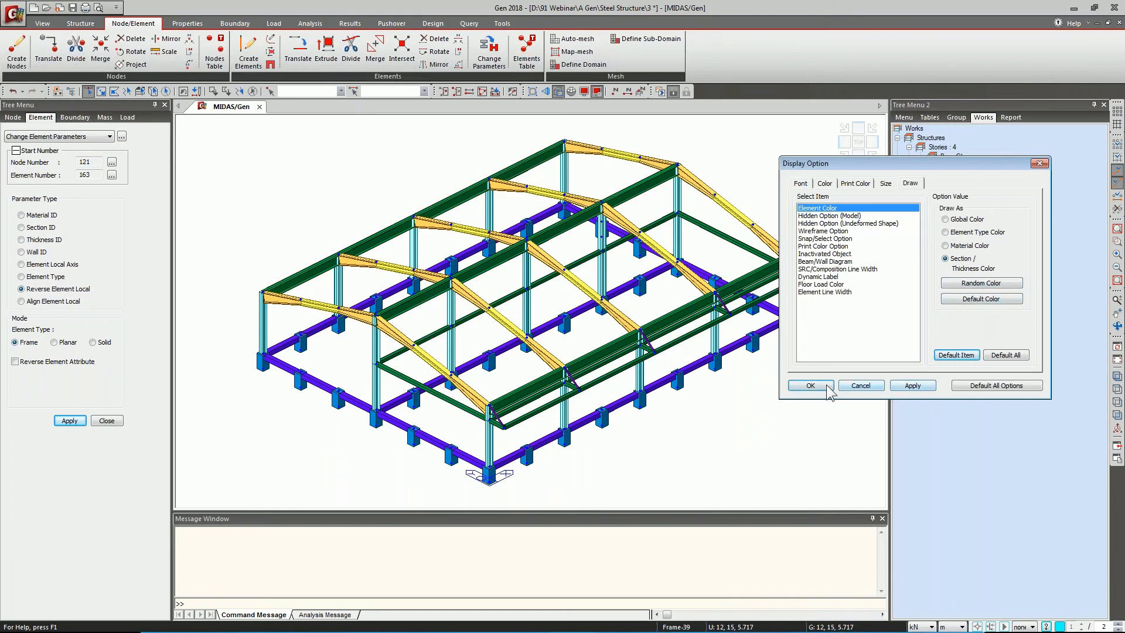
click(810, 385)
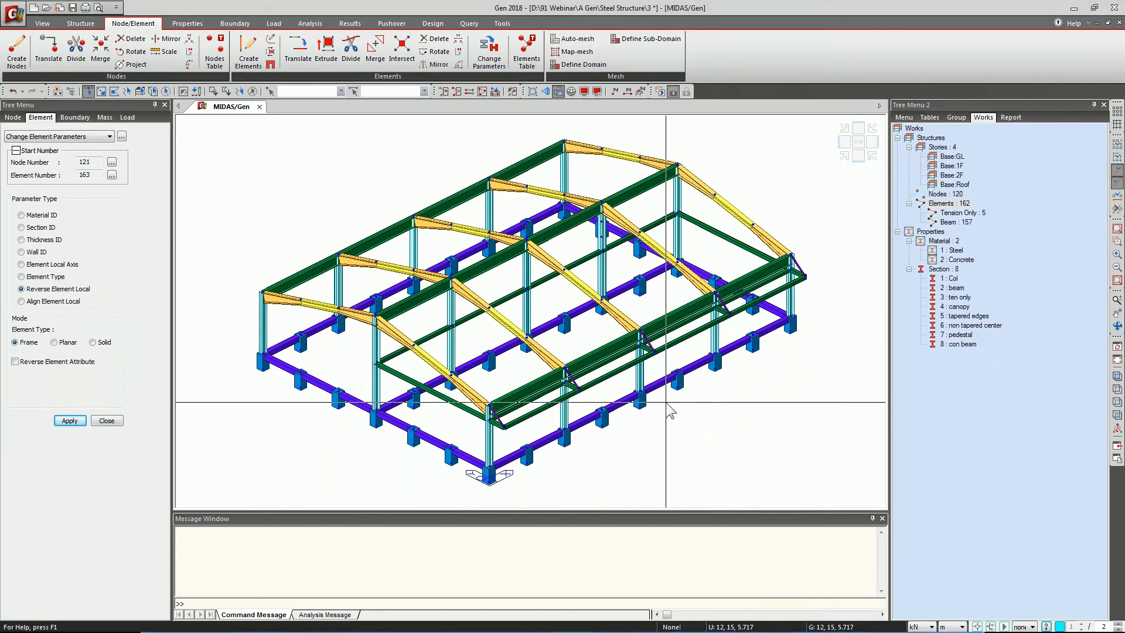
middle_drag(539, 392, 542, 392)
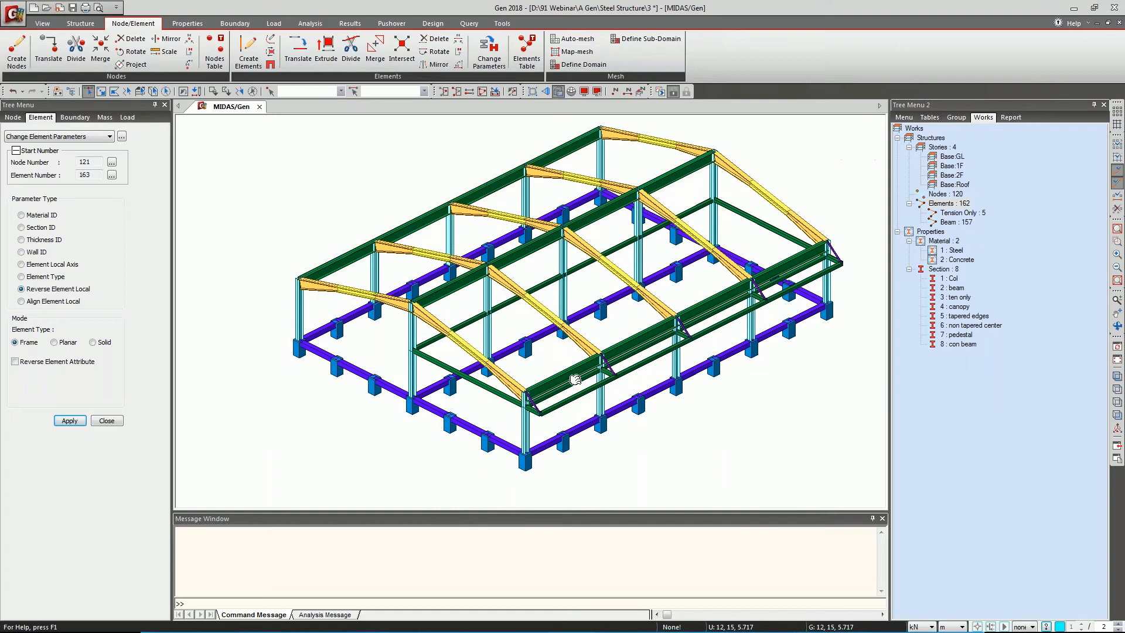
Define supports with D-ALL translations fixed and rotations free at all pedestal base nodes, and return to the isometric view.
click(188, 24)
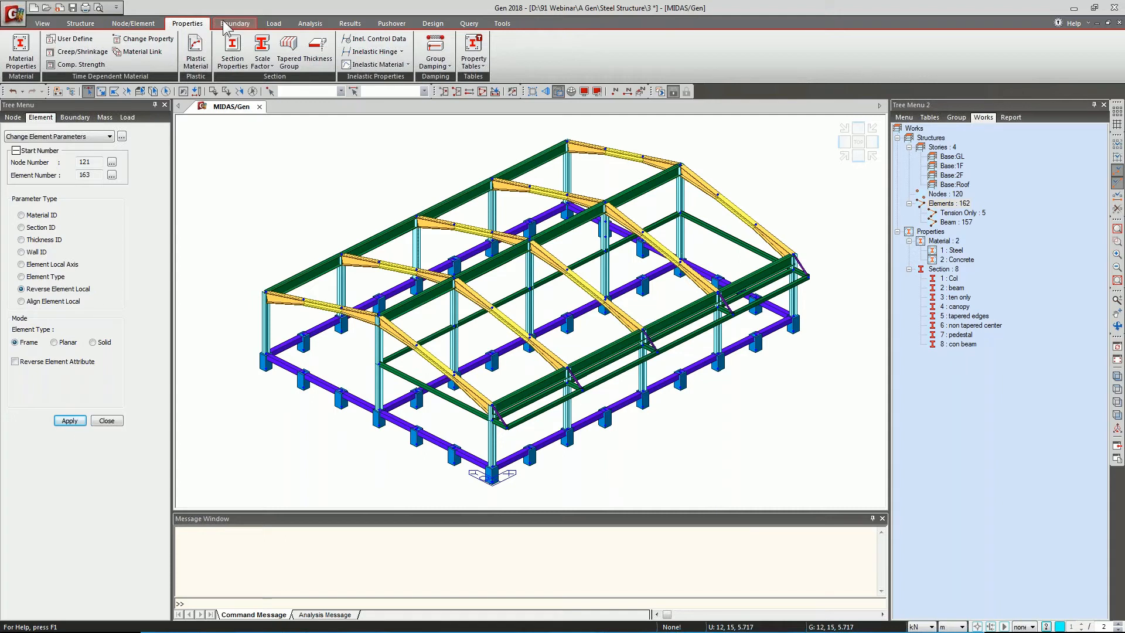
click(226, 26)
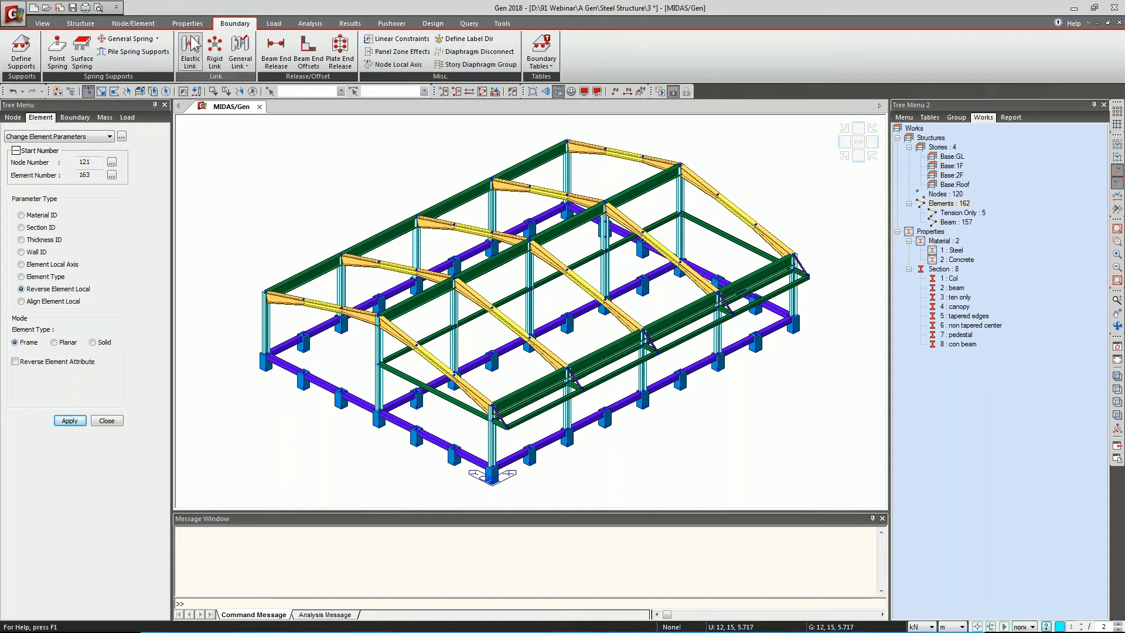
click(26, 59)
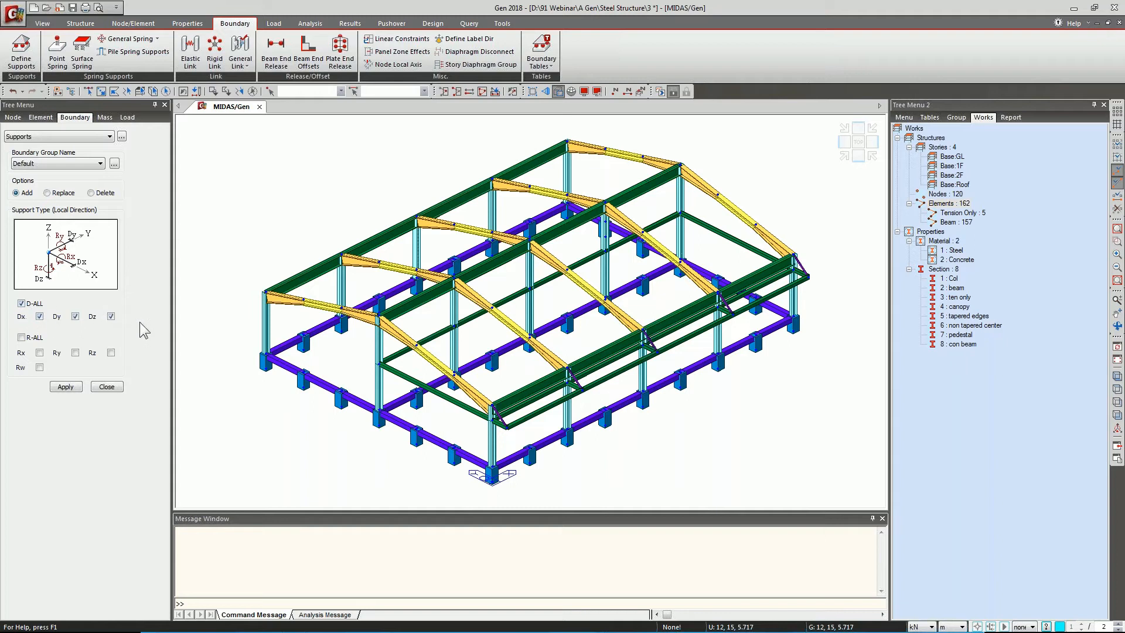
click(860, 156)
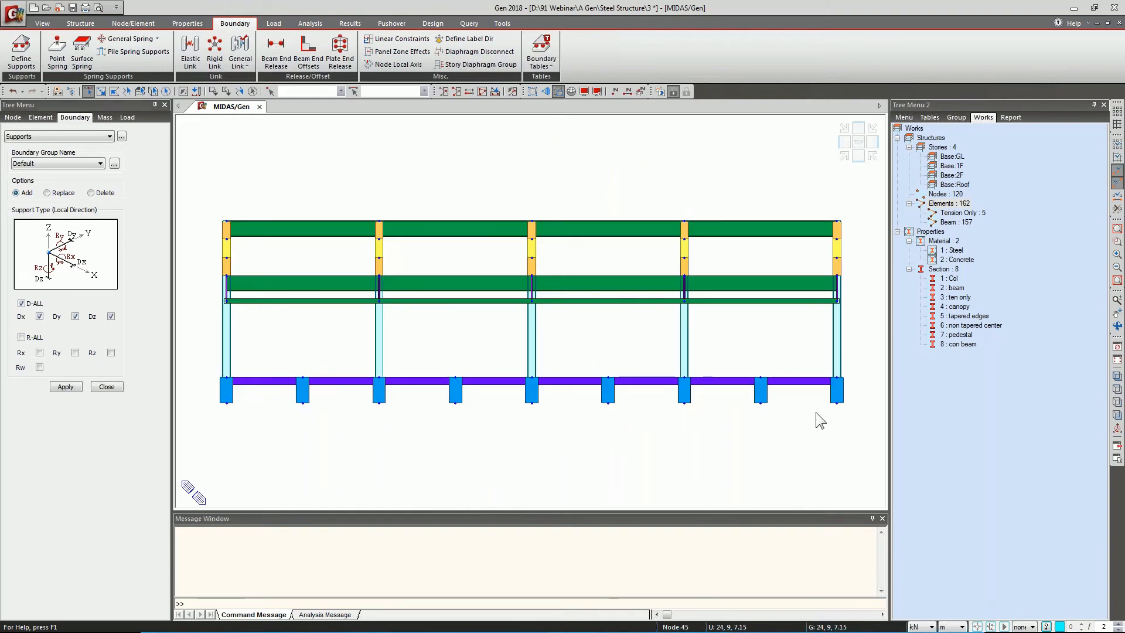
drag(816, 413, 860, 418)
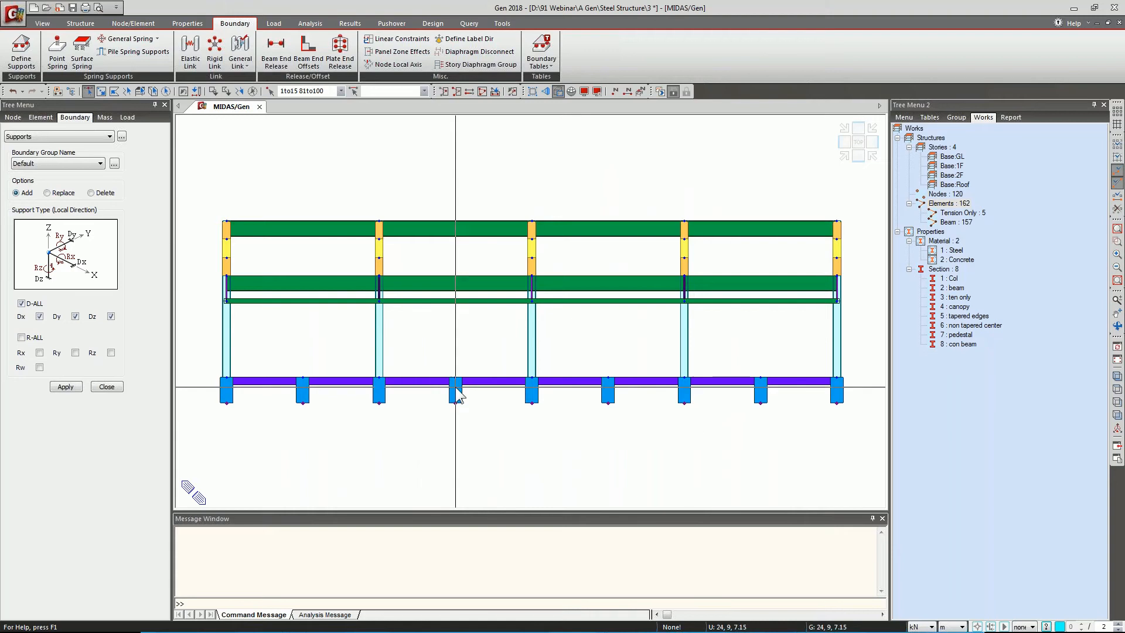
click(66, 387)
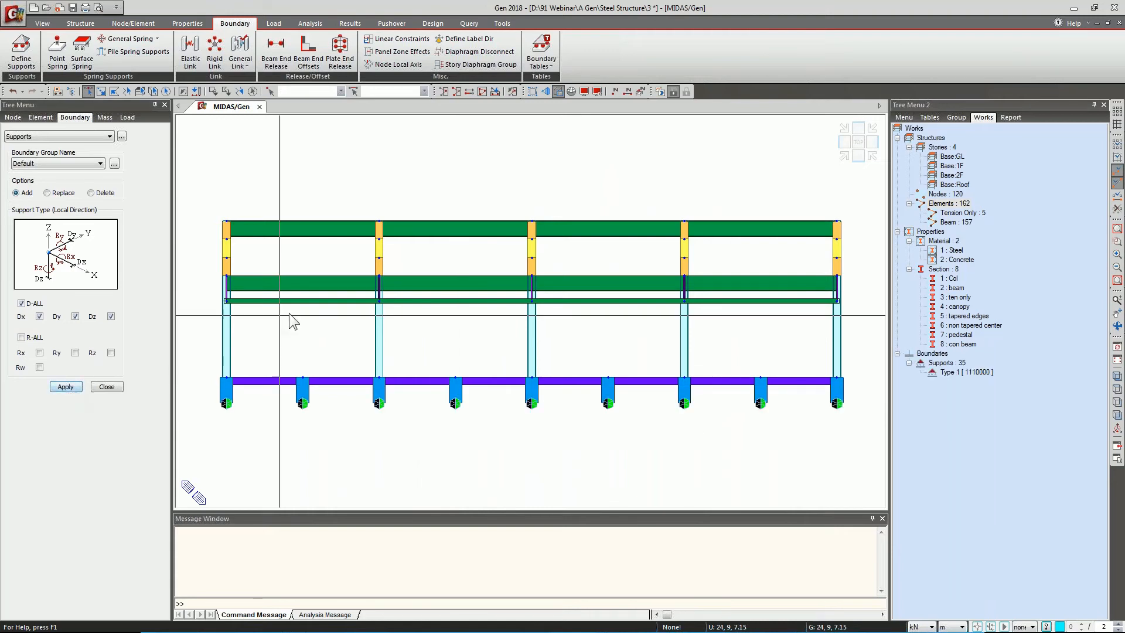
click(835, 143)
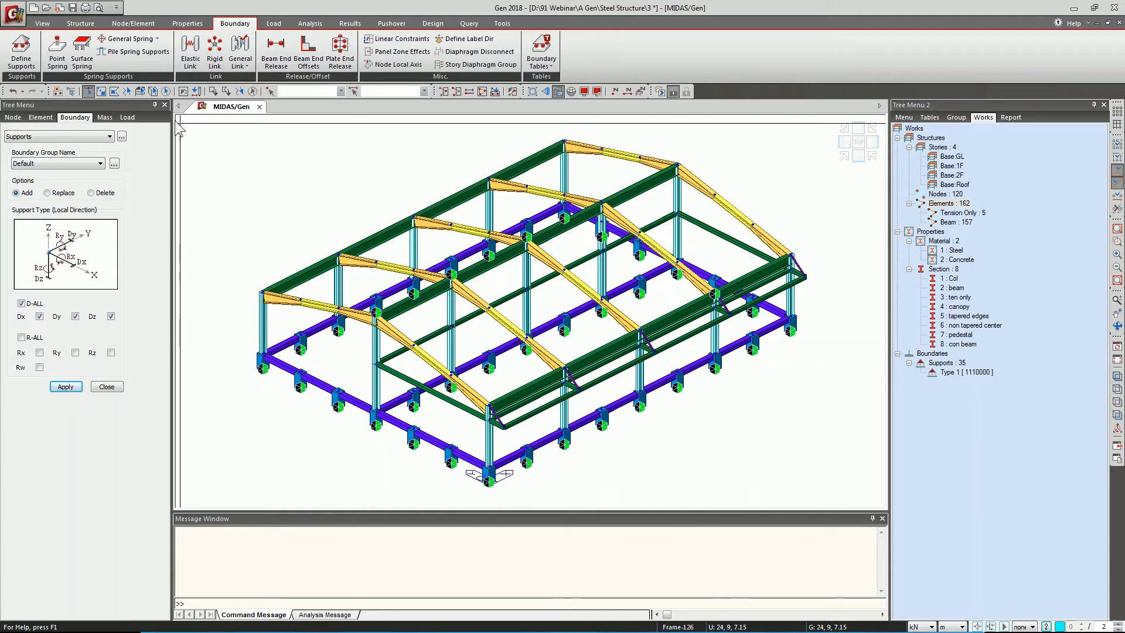
Examine the surface spring support settings, including distributed springs for Planar(Face) elements, and the pile spring support settings.
click(85, 56)
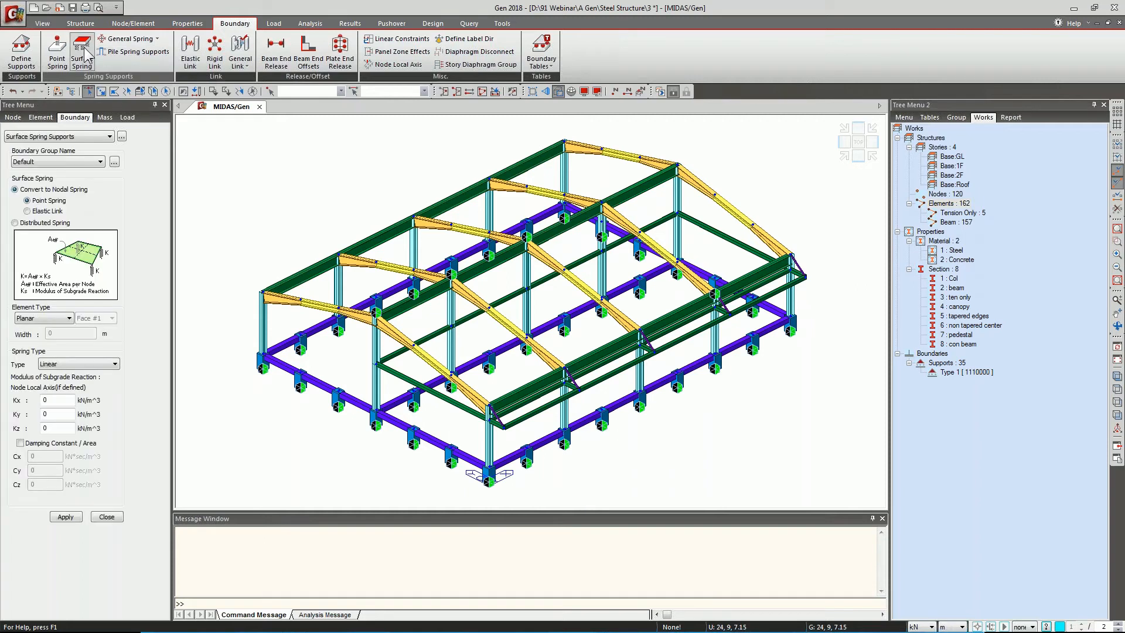
click(59, 223)
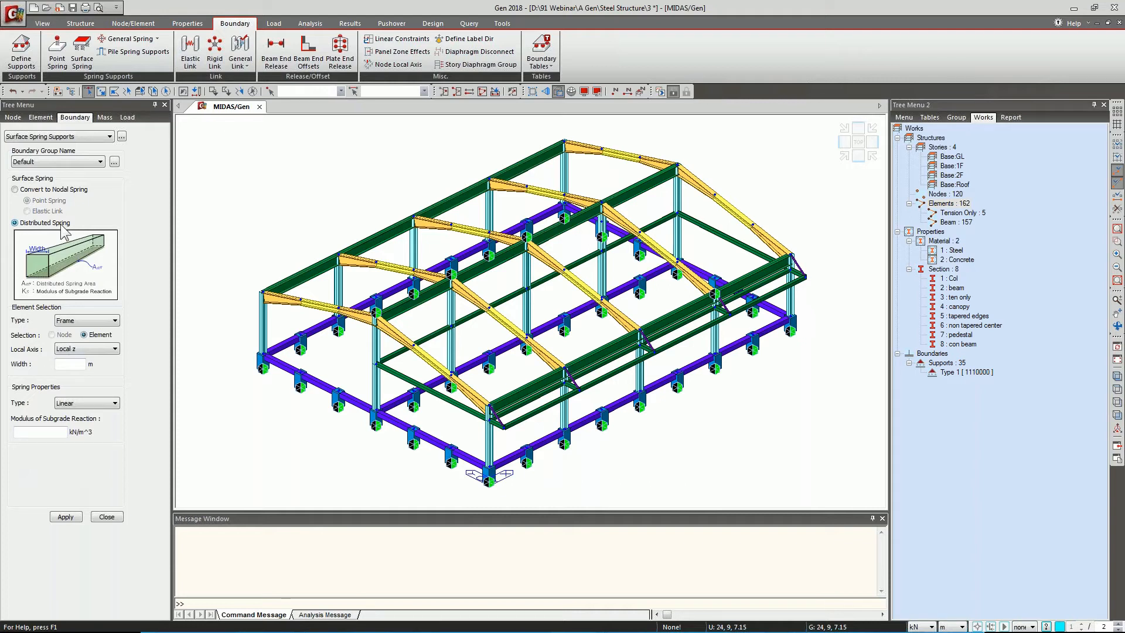
click(114, 321)
click(73, 337)
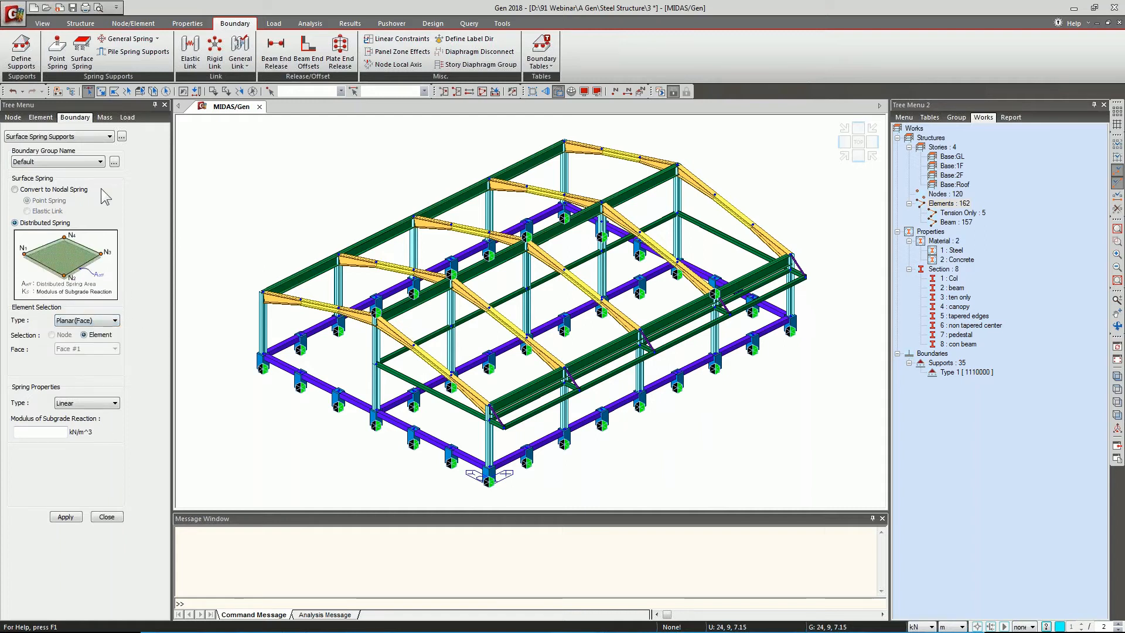
click(105, 53)
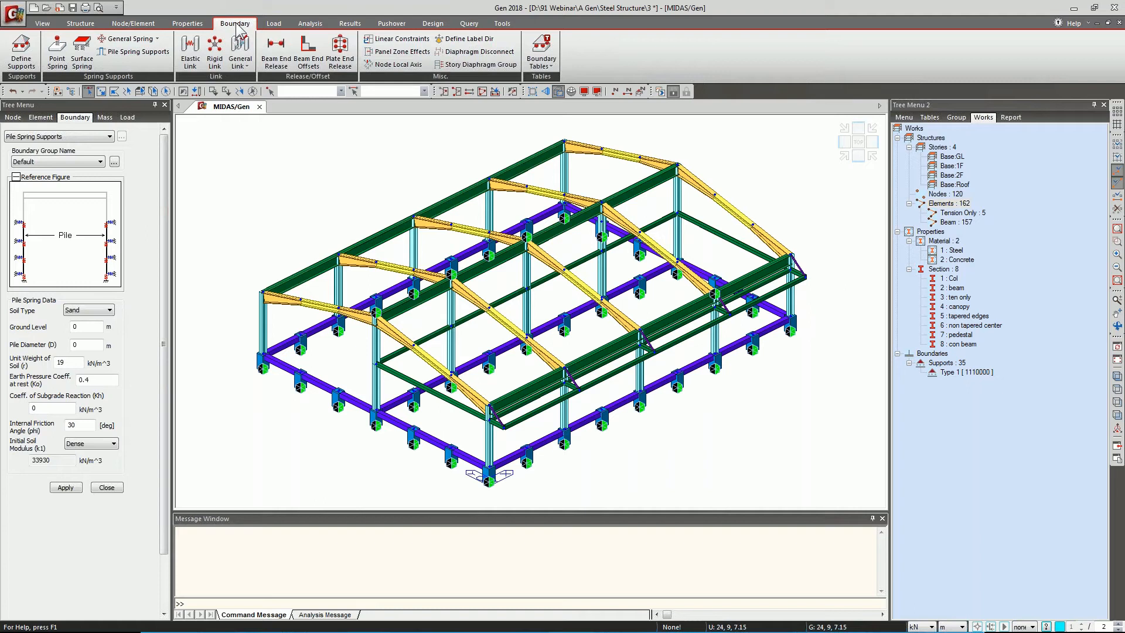
Examine the load commands for static, dynamic, temperature/prestress, construction stage, moving, heat of hydration and settlement load types.
click(274, 24)
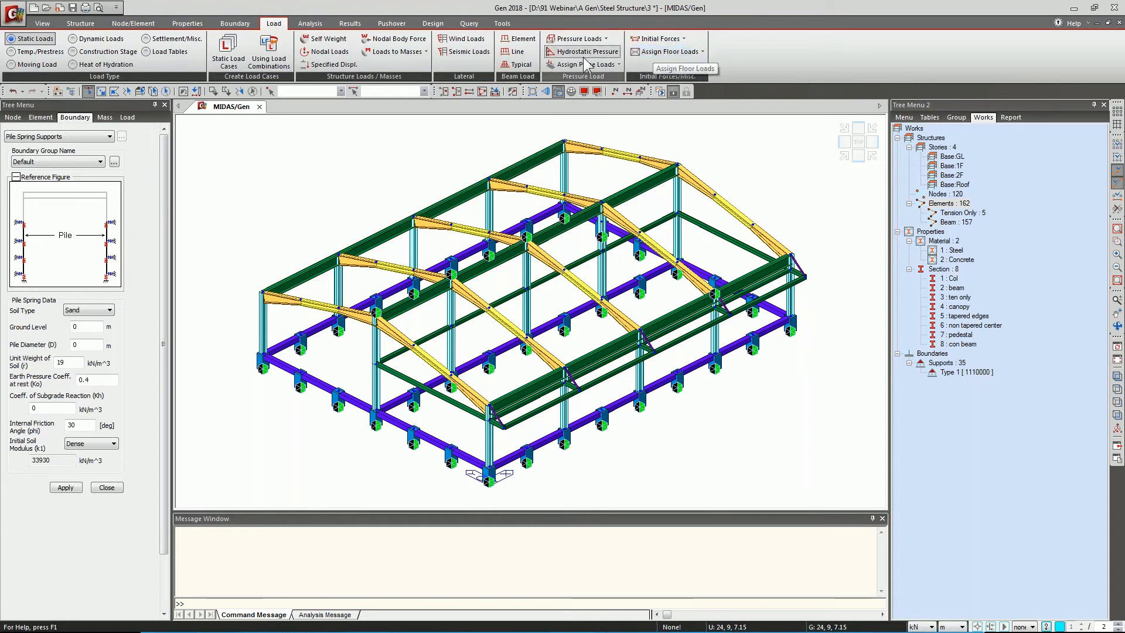
click(96, 39)
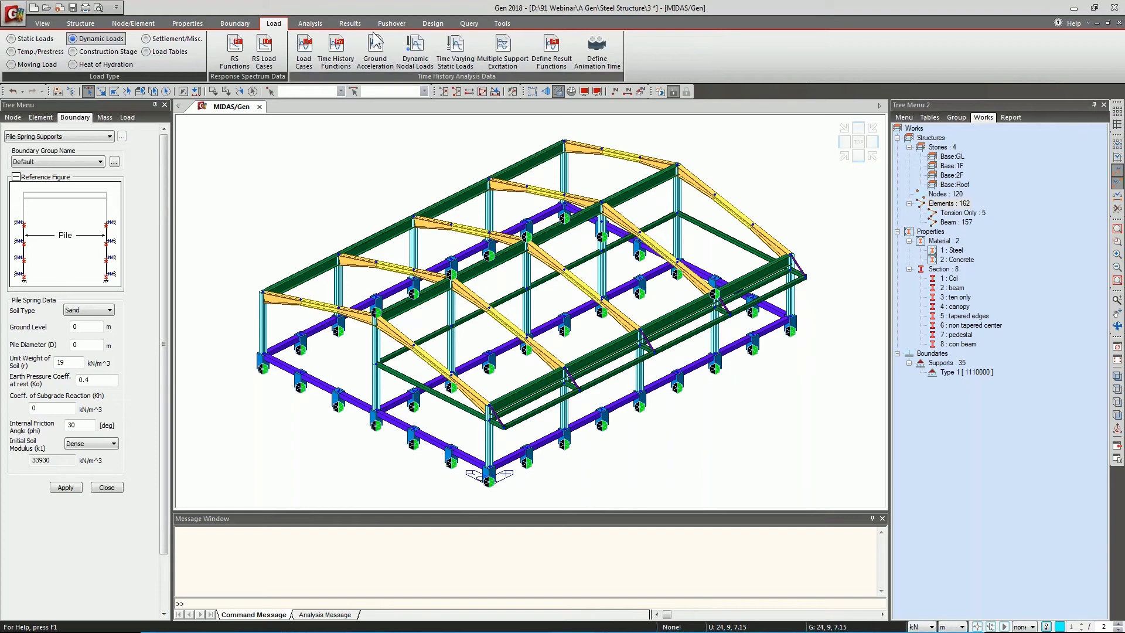
click(41, 52)
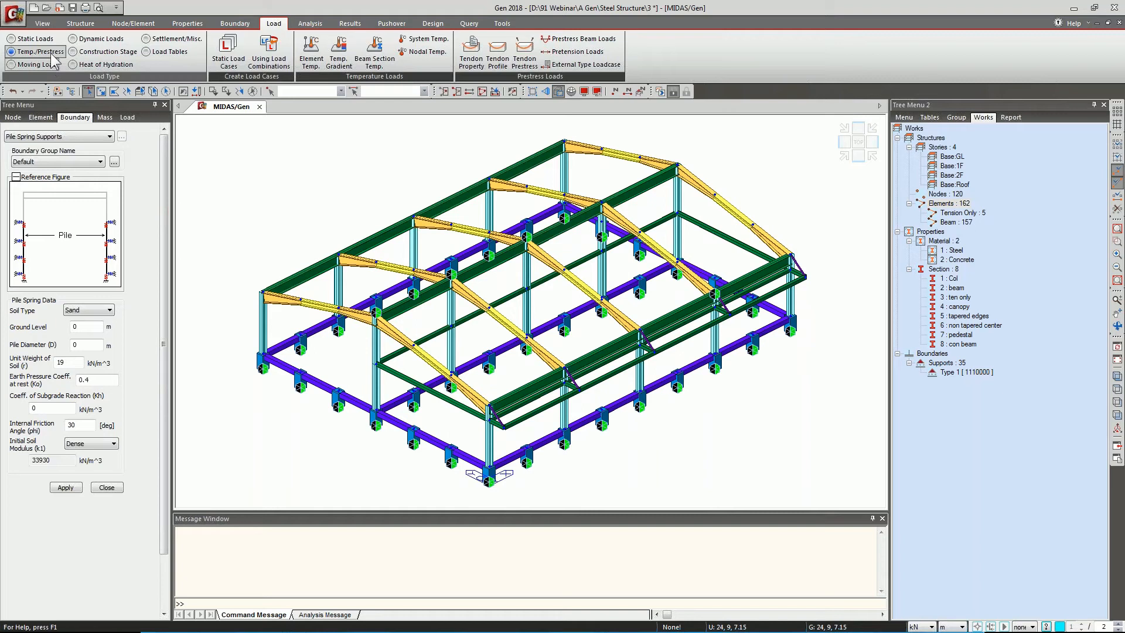
click(88, 52)
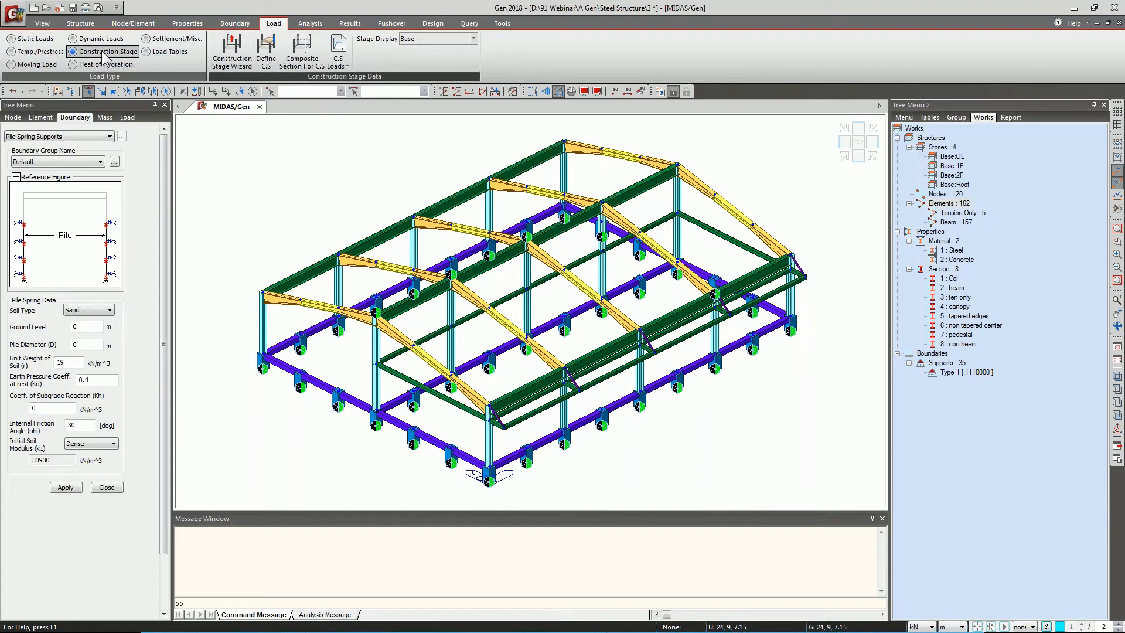
click(36, 64)
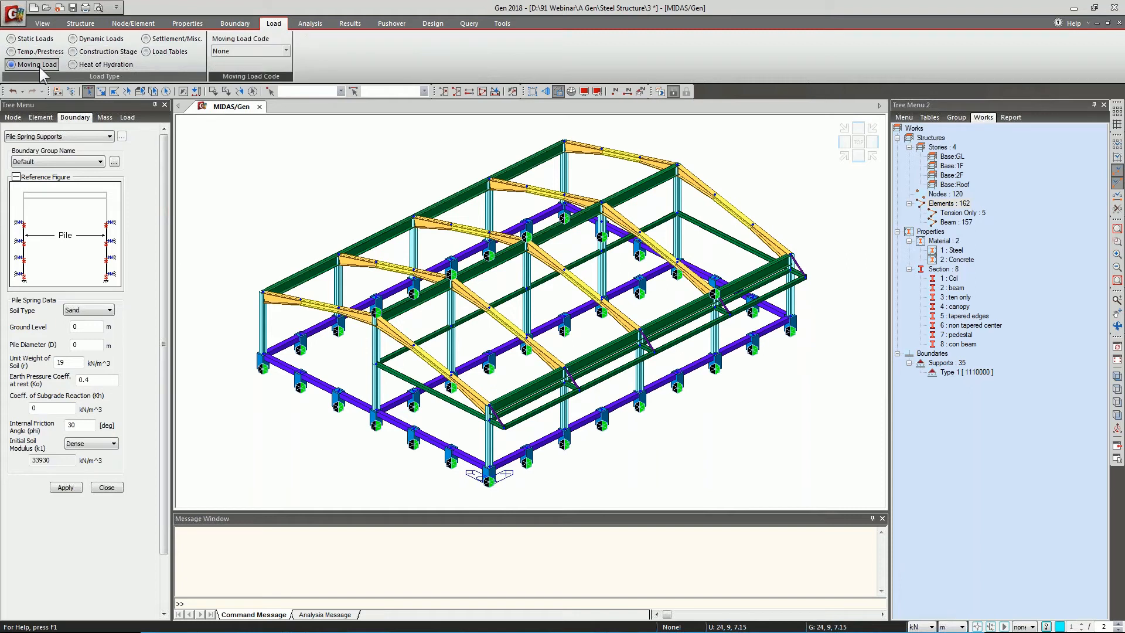
click(106, 65)
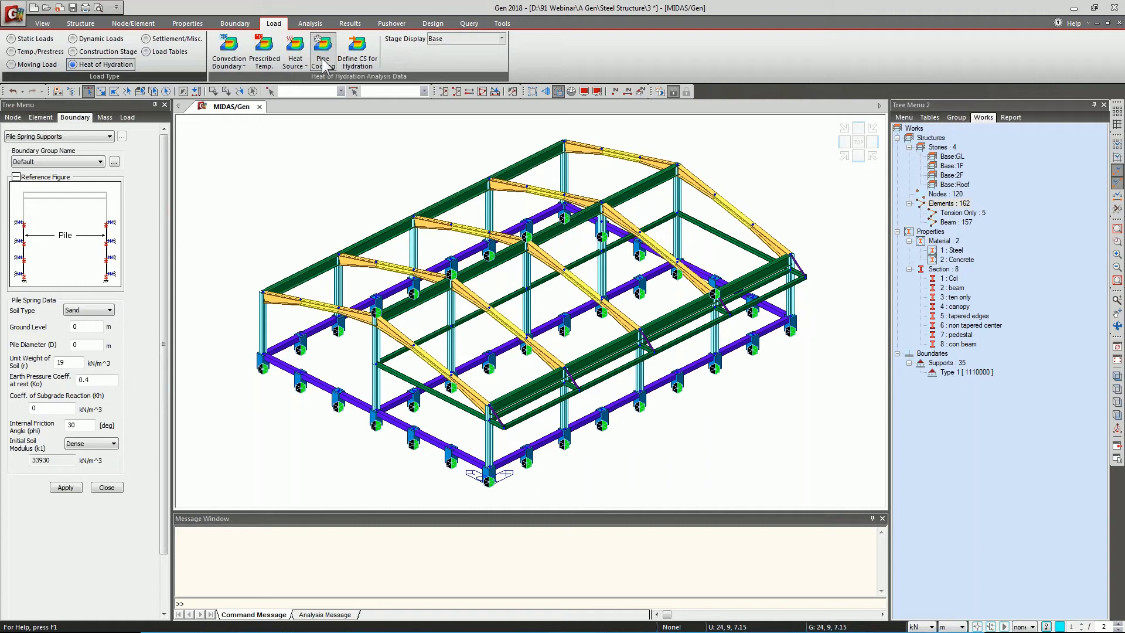
click(166, 44)
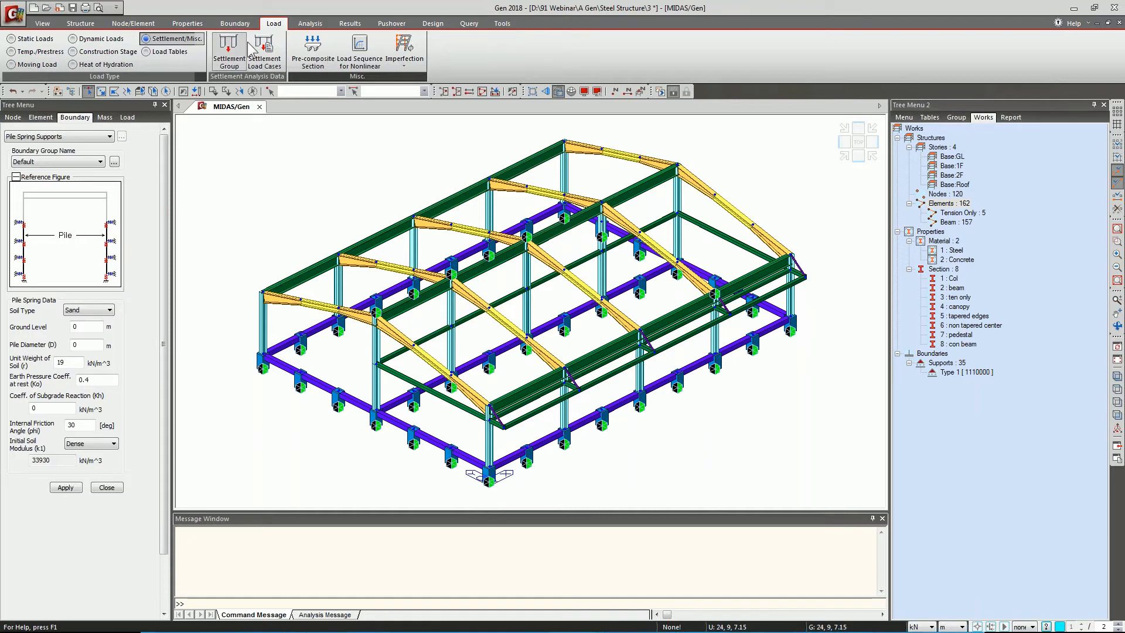
Create the static load cases SW and SIDL, both of type Dead Load (D).
click(35, 39)
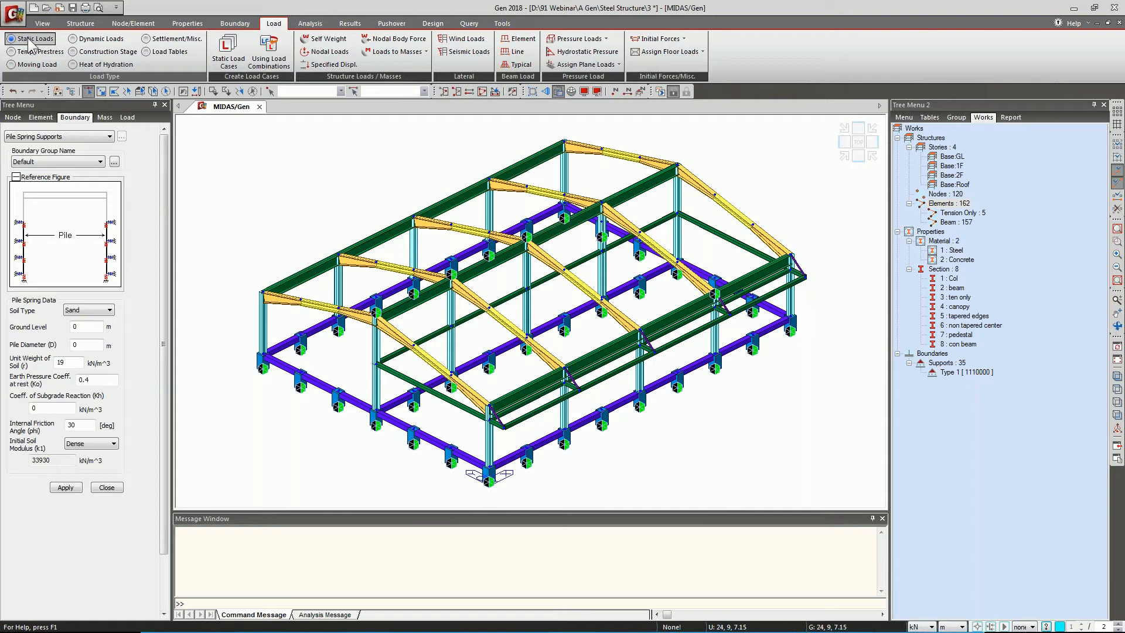
click(229, 59)
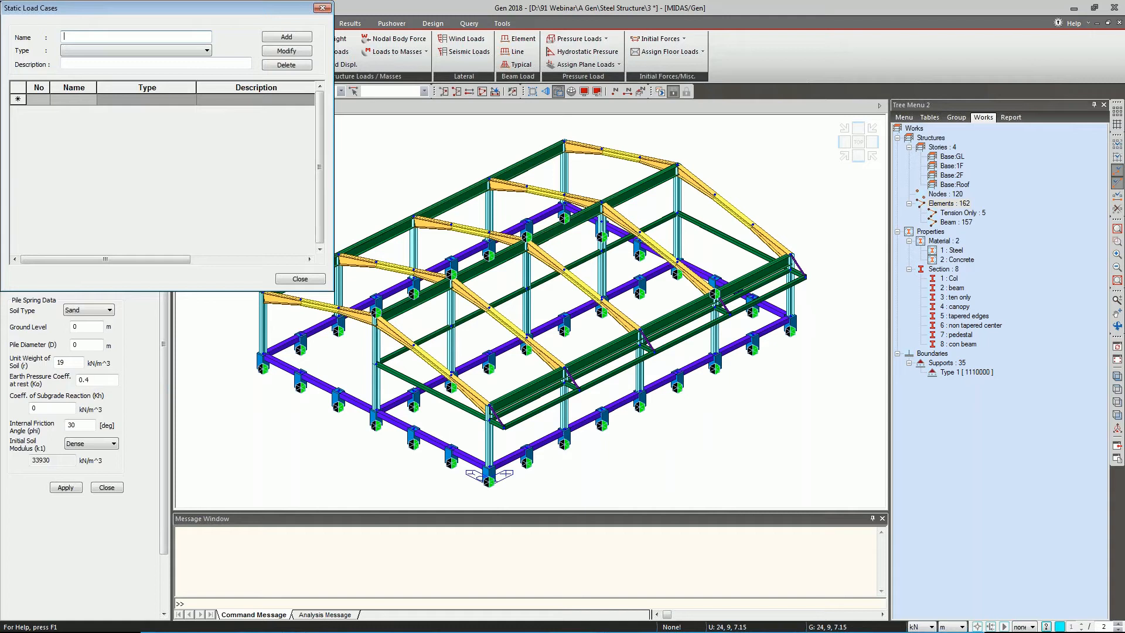
text(SW)
click(141, 55)
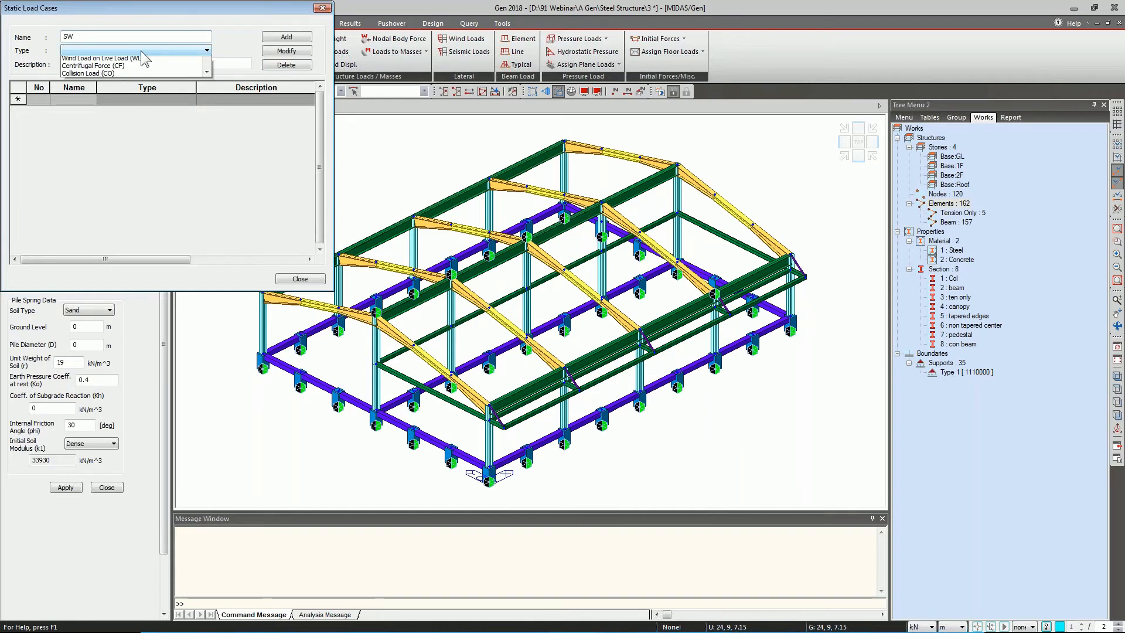
click(132, 69)
click(287, 38)
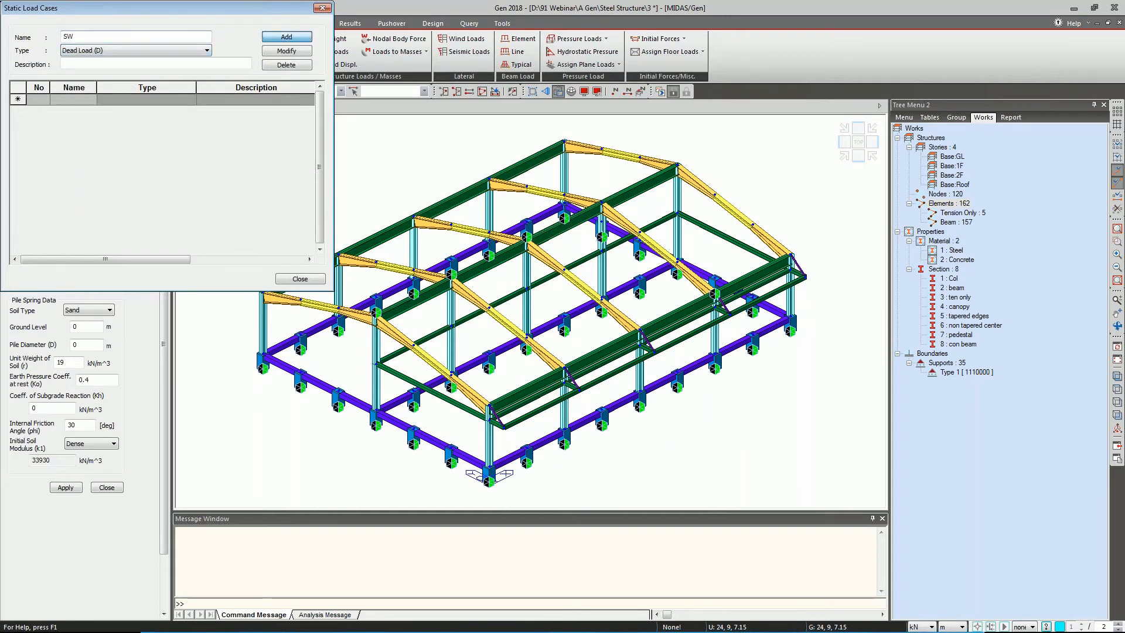
text(SI)
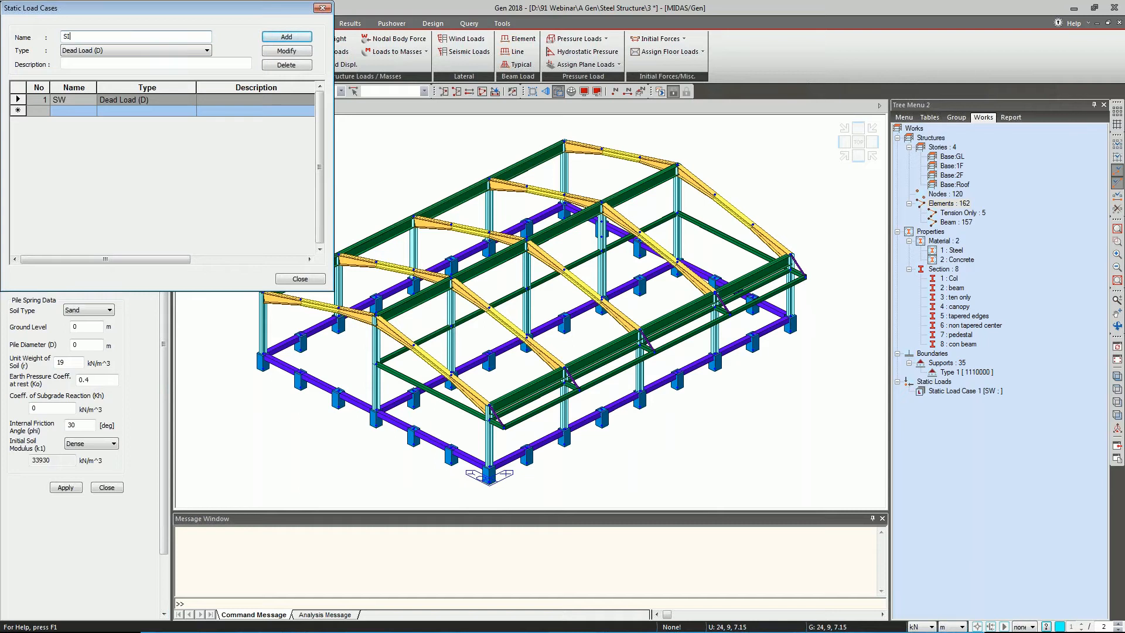
text(DL)
click(299, 37)
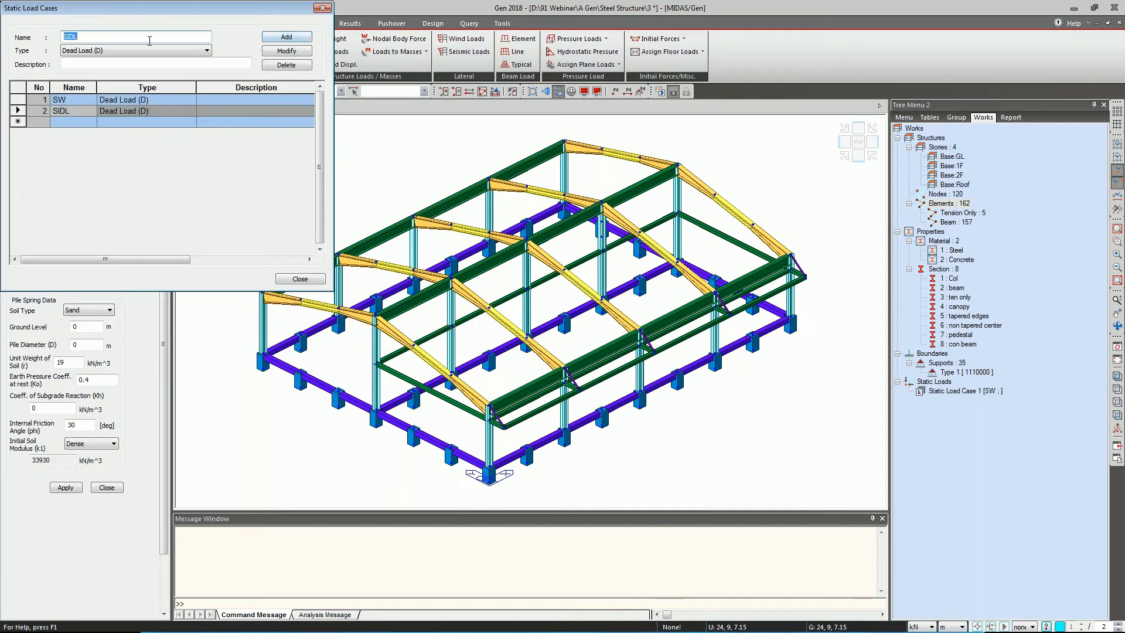
Add static load cases LL of type Live Load (L) and WL of type Wind Load on Structure (W).
text(LL)
click(116, 51)
click(108, 69)
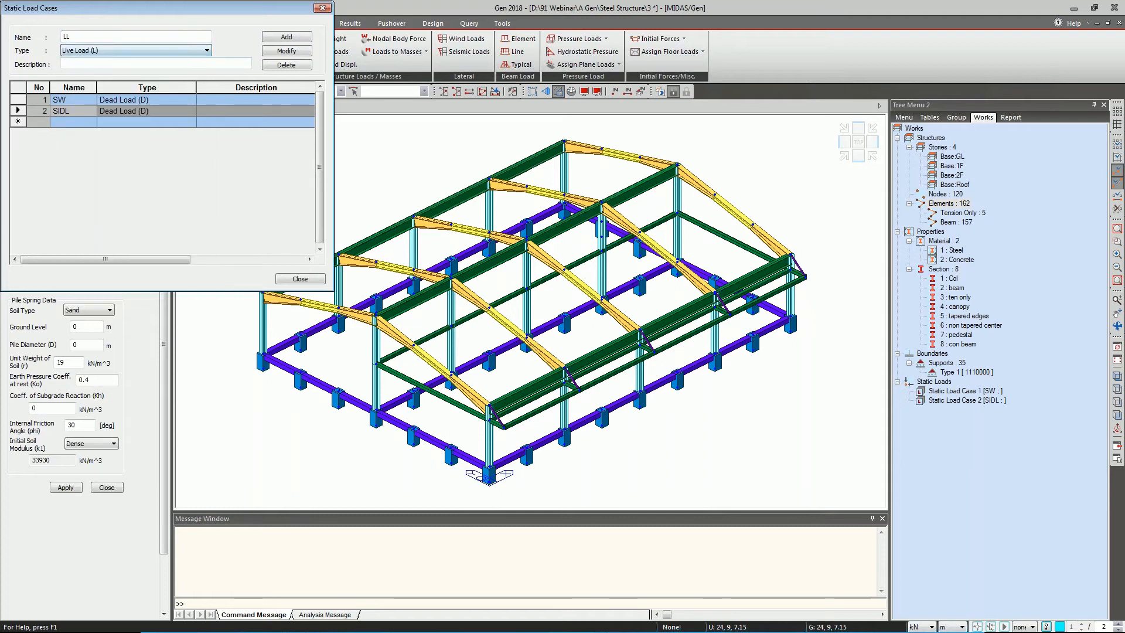
click(276, 36)
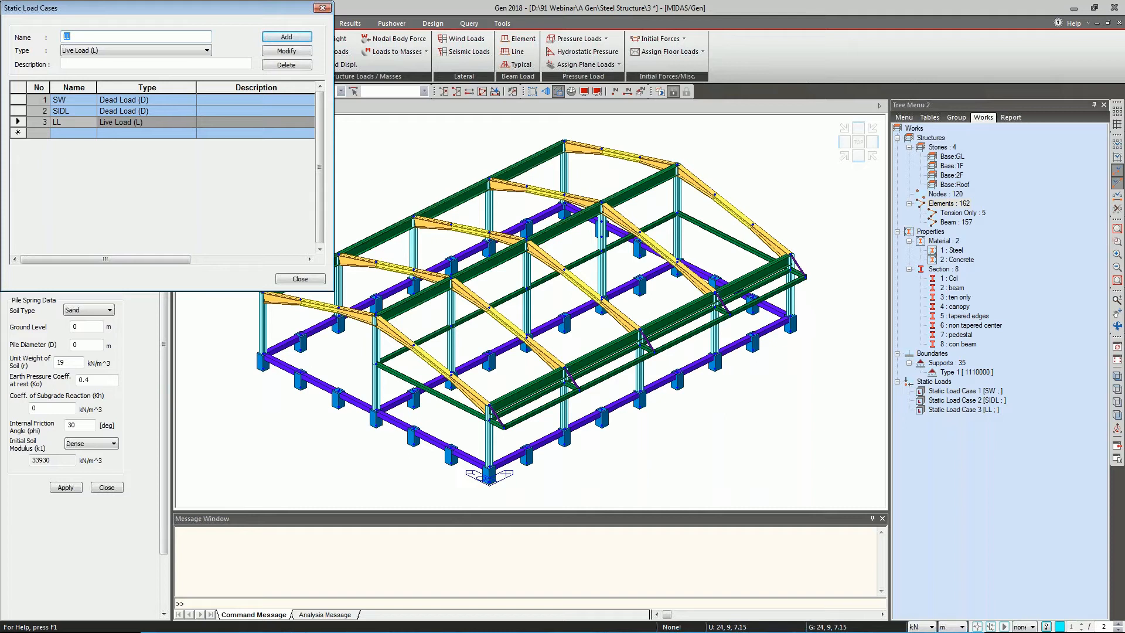
text(WL)
click(112, 51)
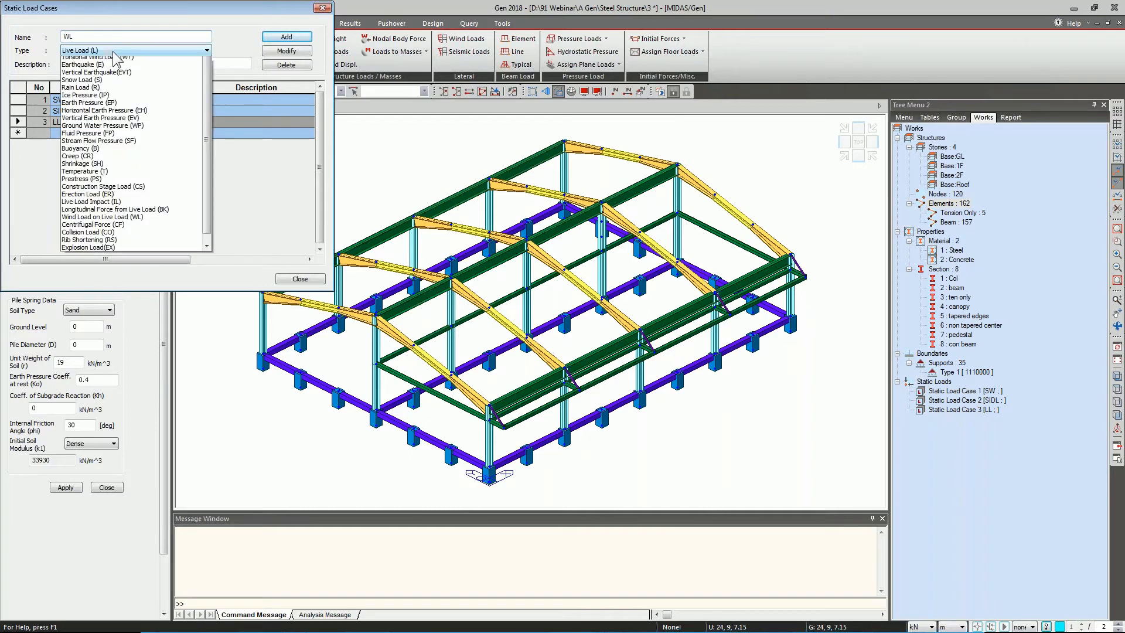
click(111, 76)
key(Return)
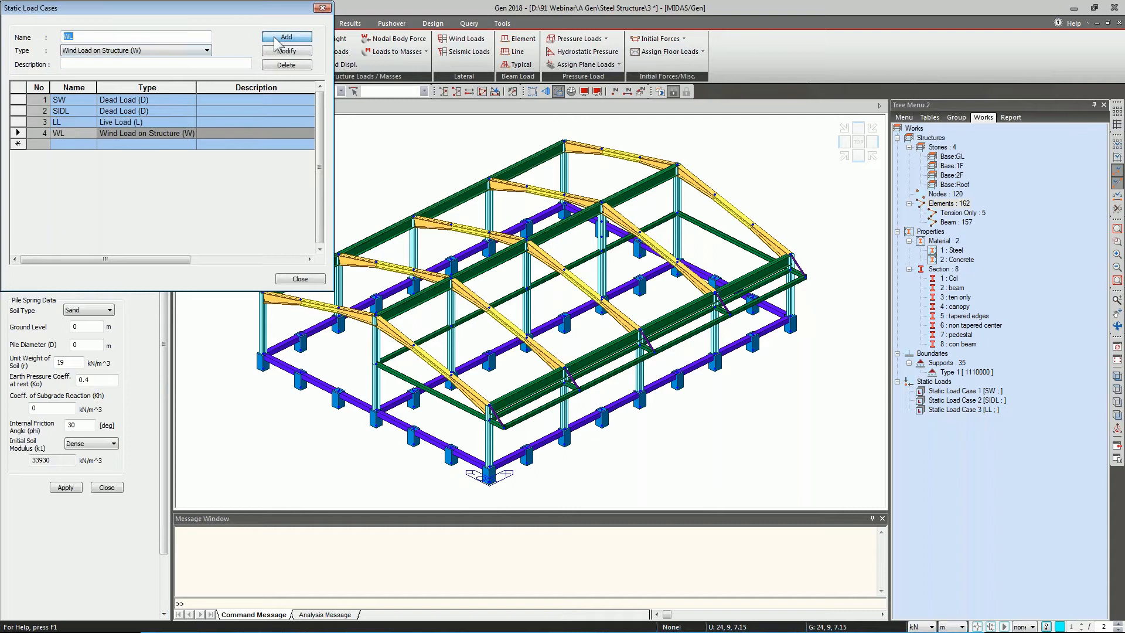
Add a static load case EQ of type Earthquake (E) and finish the load case list.
text(EQ)
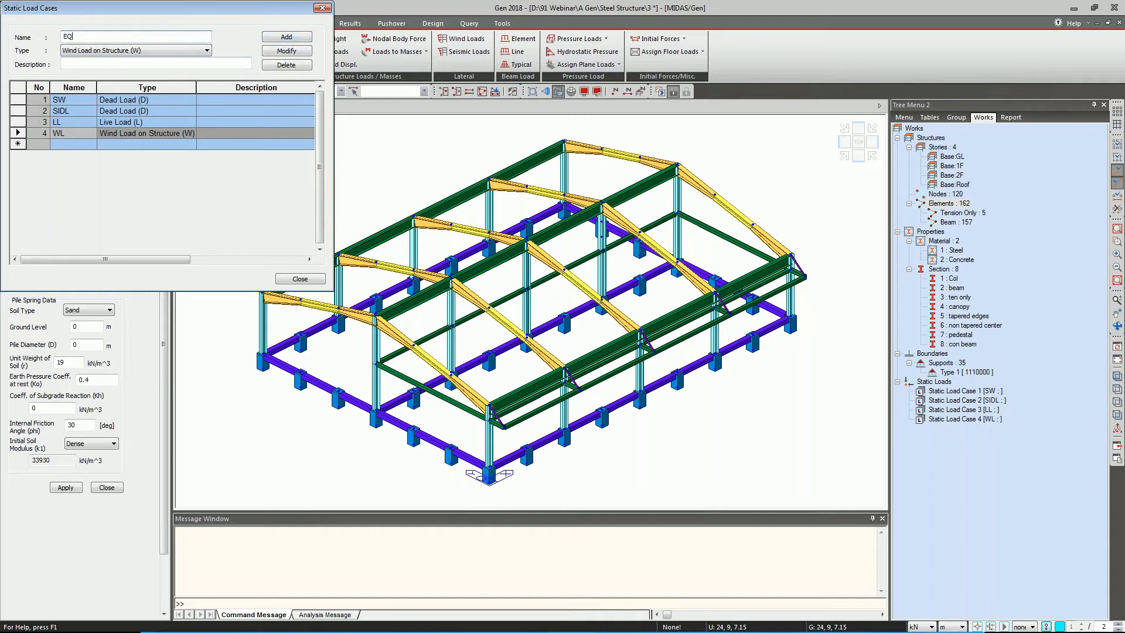
click(154, 51)
click(146, 91)
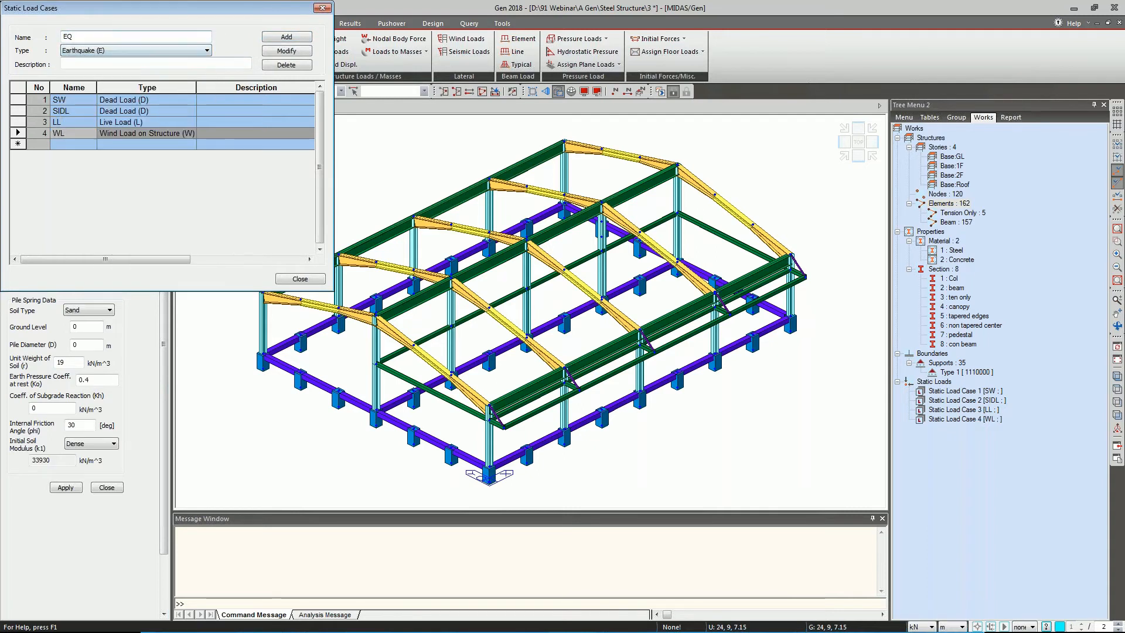
click(286, 37)
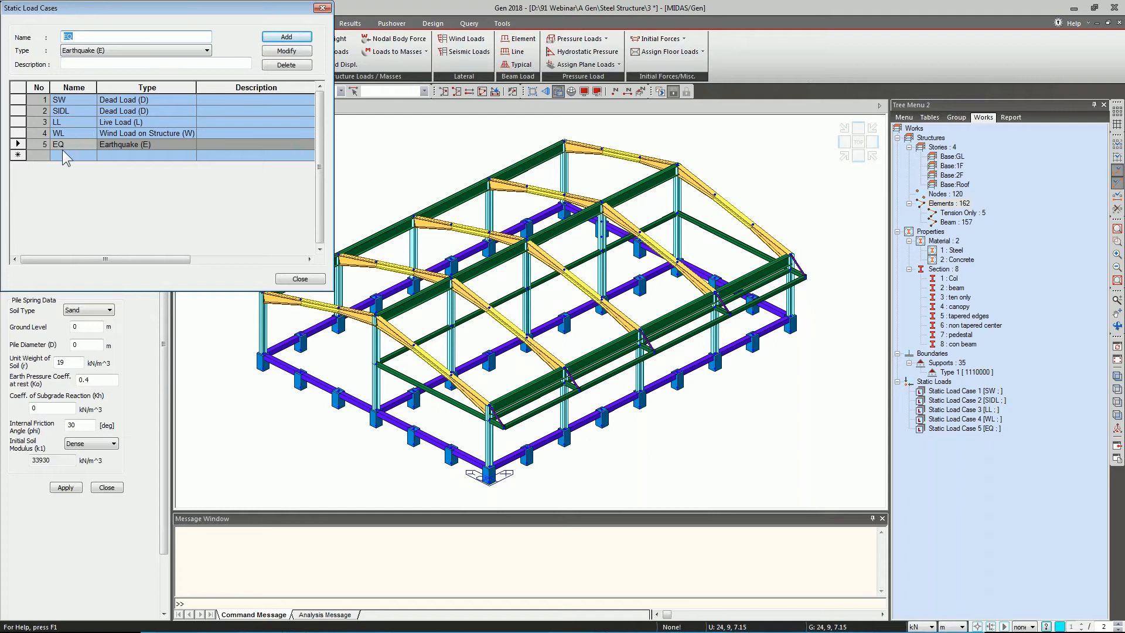
click(300, 279)
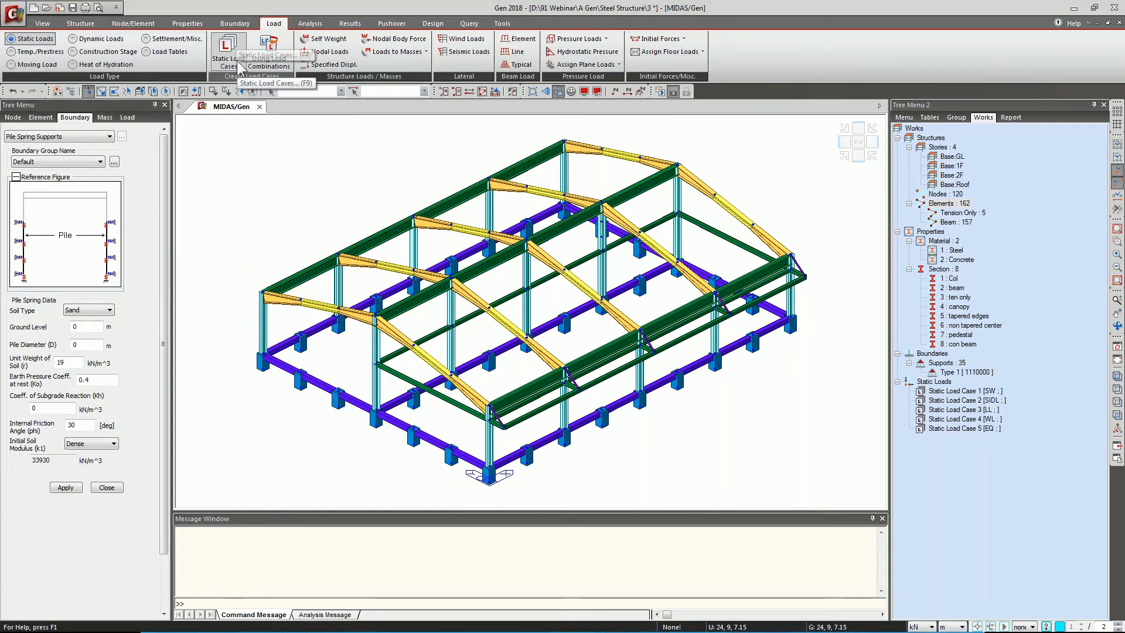
Add self weight to the SW load case with a Z factor of -1.
click(328, 41)
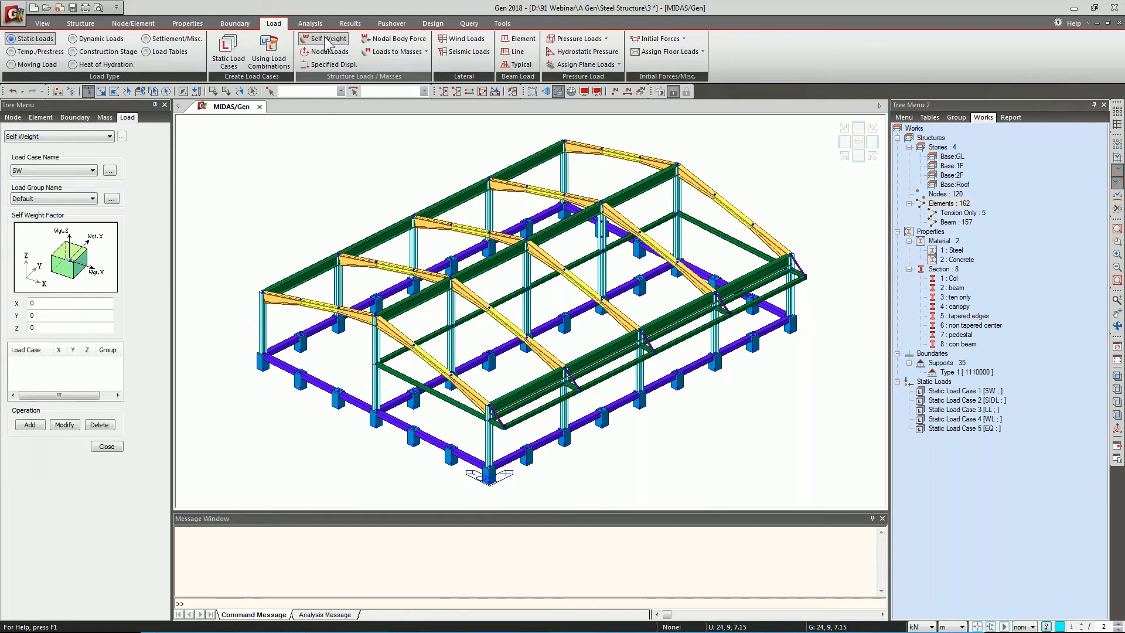
drag(45, 329, 25, 328)
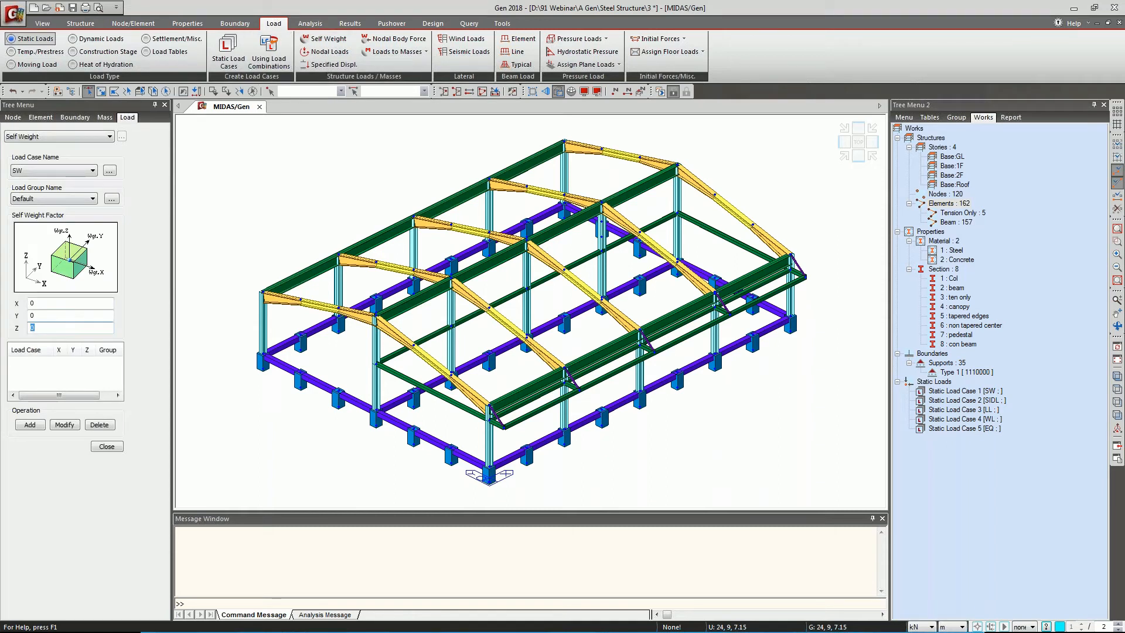
text(-1)
click(31, 424)
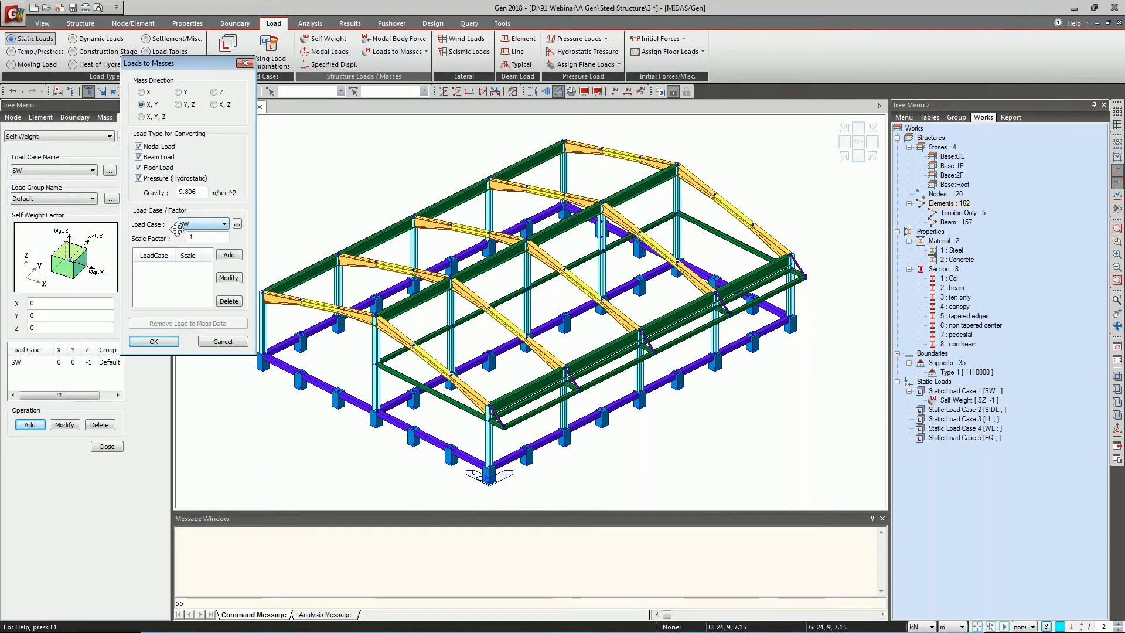
Add load cases SW and SIDL to the loads-to-masses conversion, each with scale factor 1.
click(229, 254)
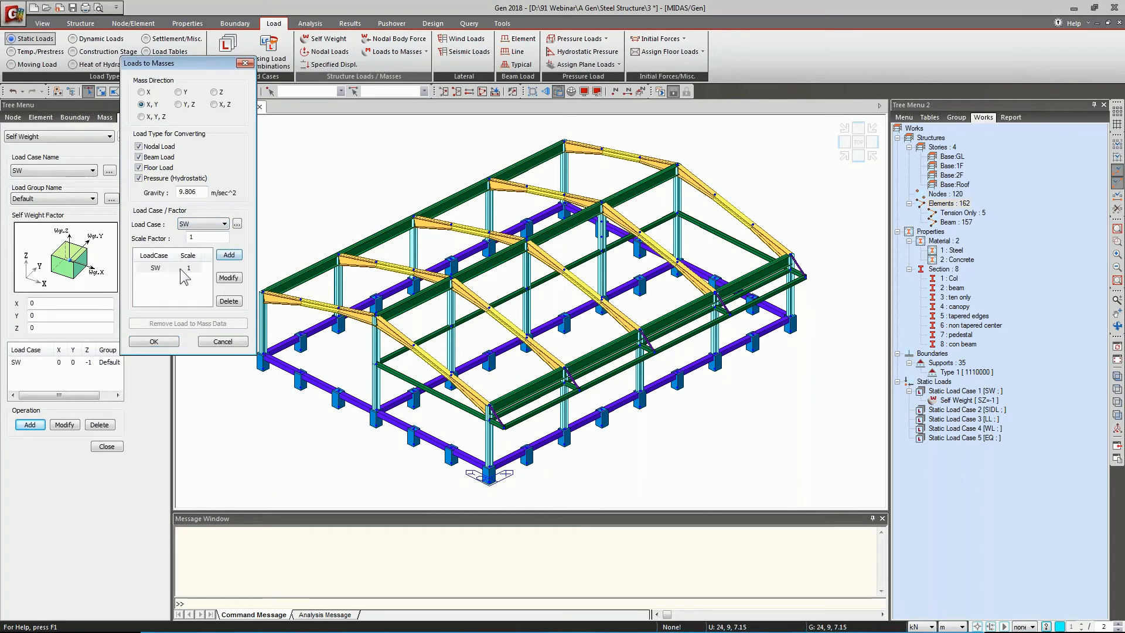
click(199, 225)
click(193, 240)
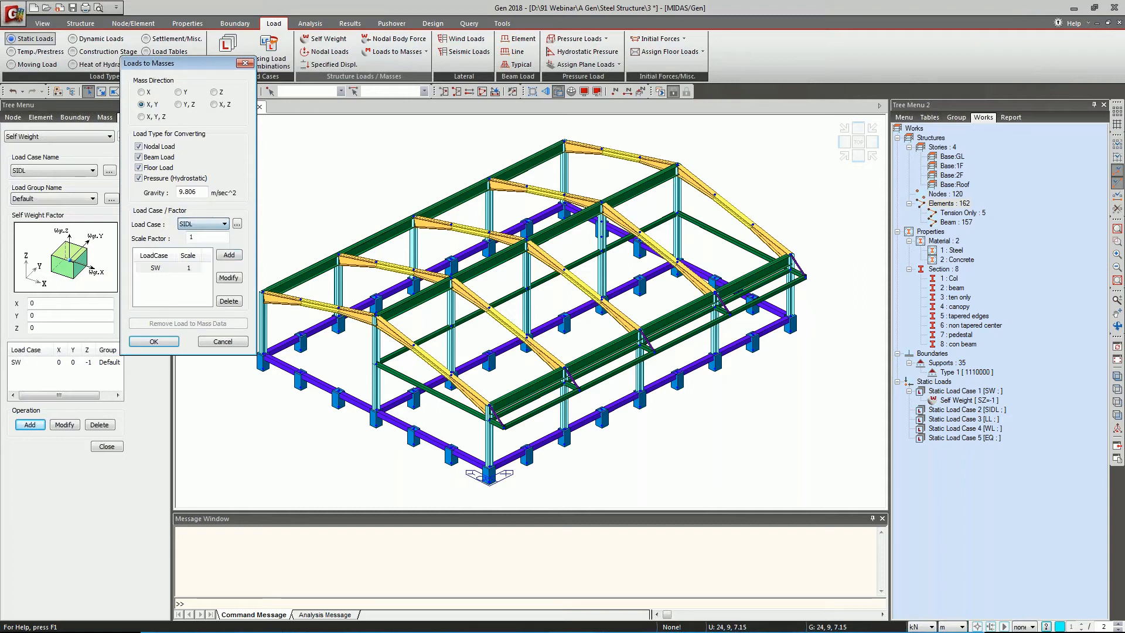
click(228, 255)
Add load case LL to the mass conversion with scale factor 0.25 and accept the conversion.
click(202, 224)
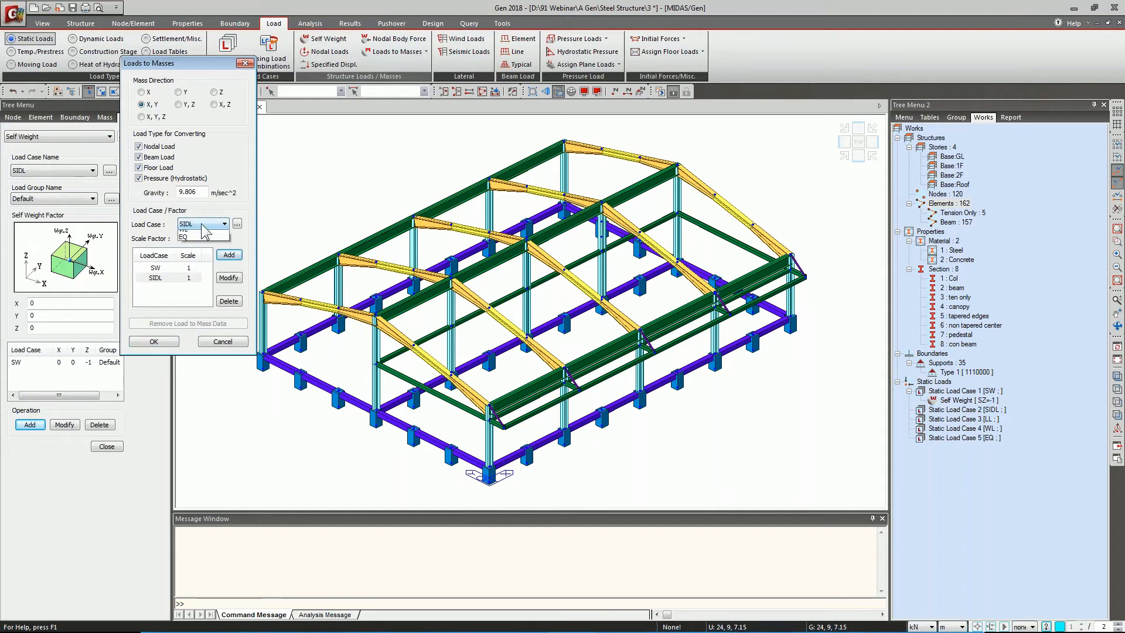
click(198, 248)
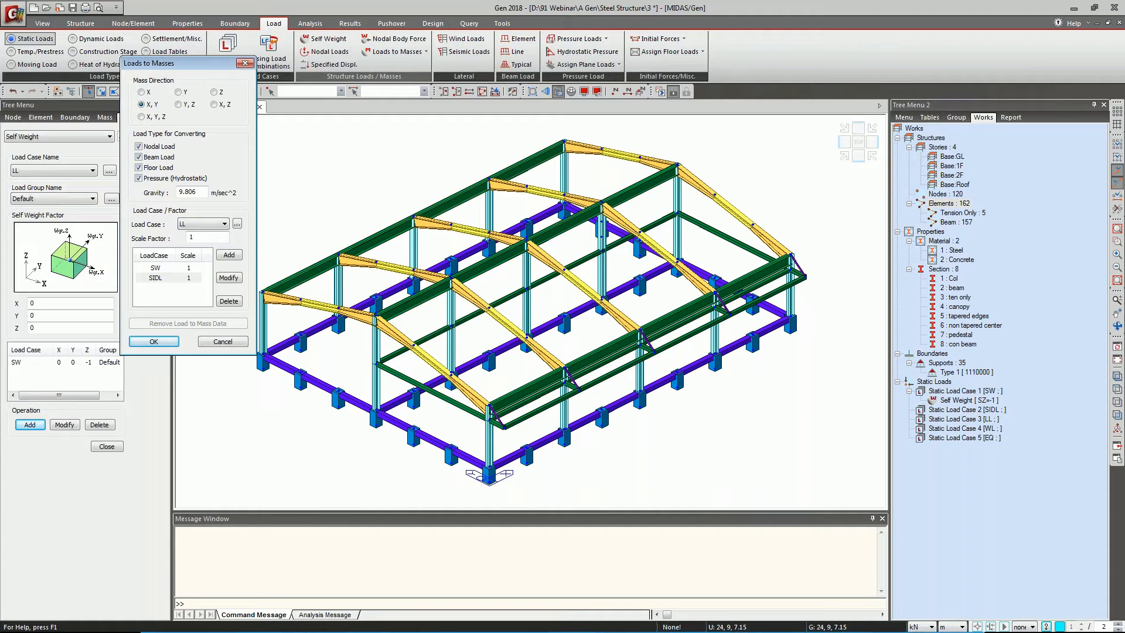
double_click(192, 238)
text(0.25)
click(228, 255)
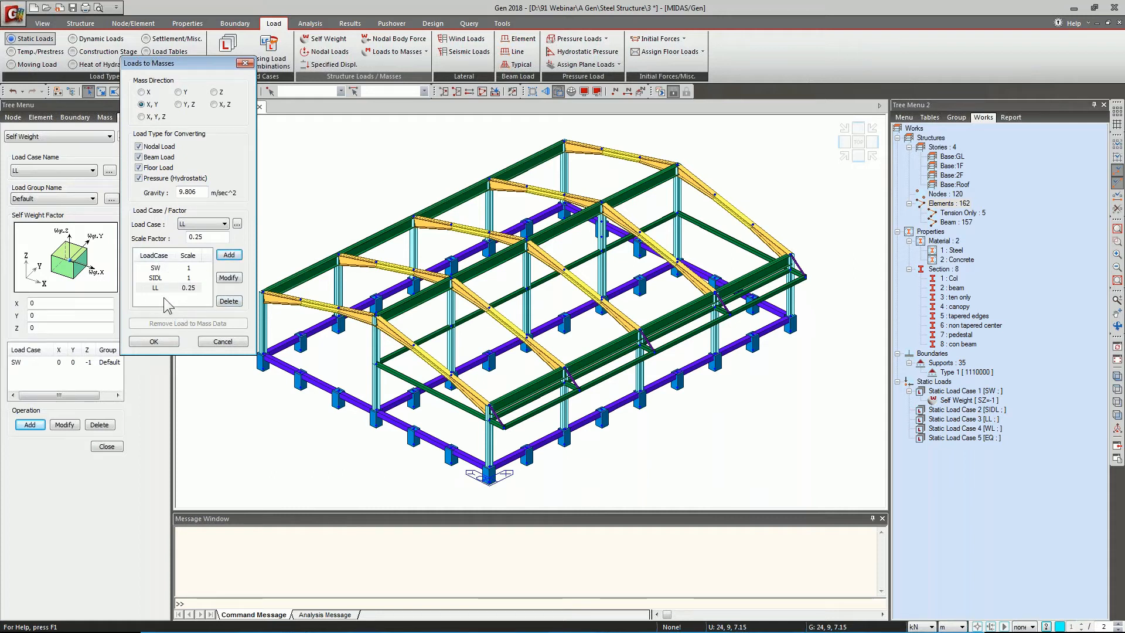
click(167, 341)
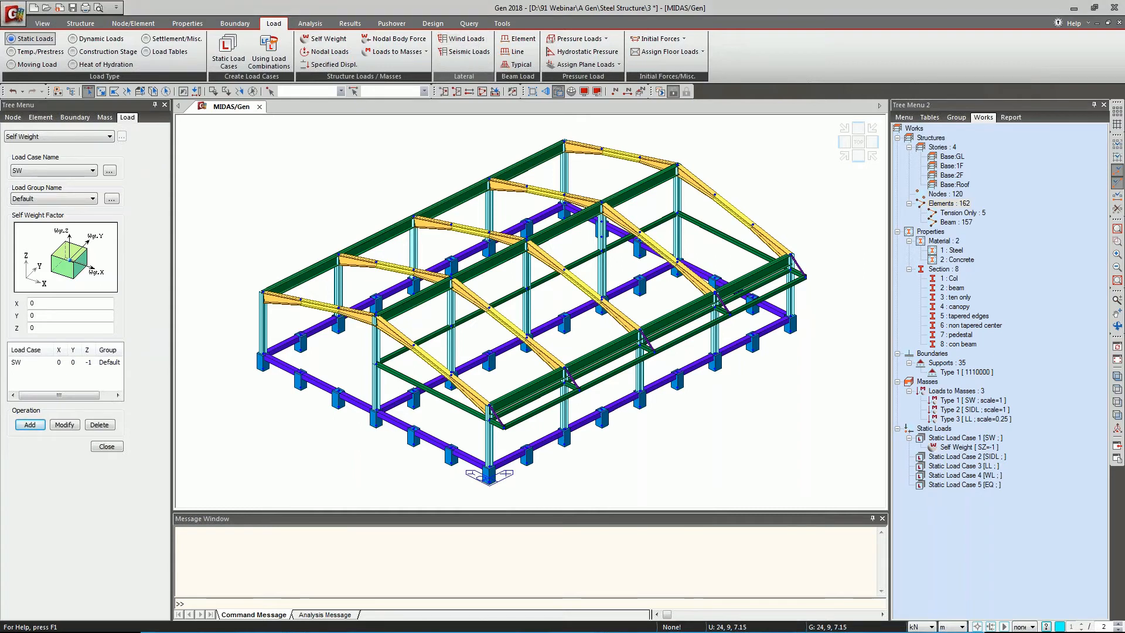
Start a wind load specification for load case WL using IBC2009(ASCE7-05) with a basic wind speed of 100 mile/h.
drag(0, 90, 169, 77)
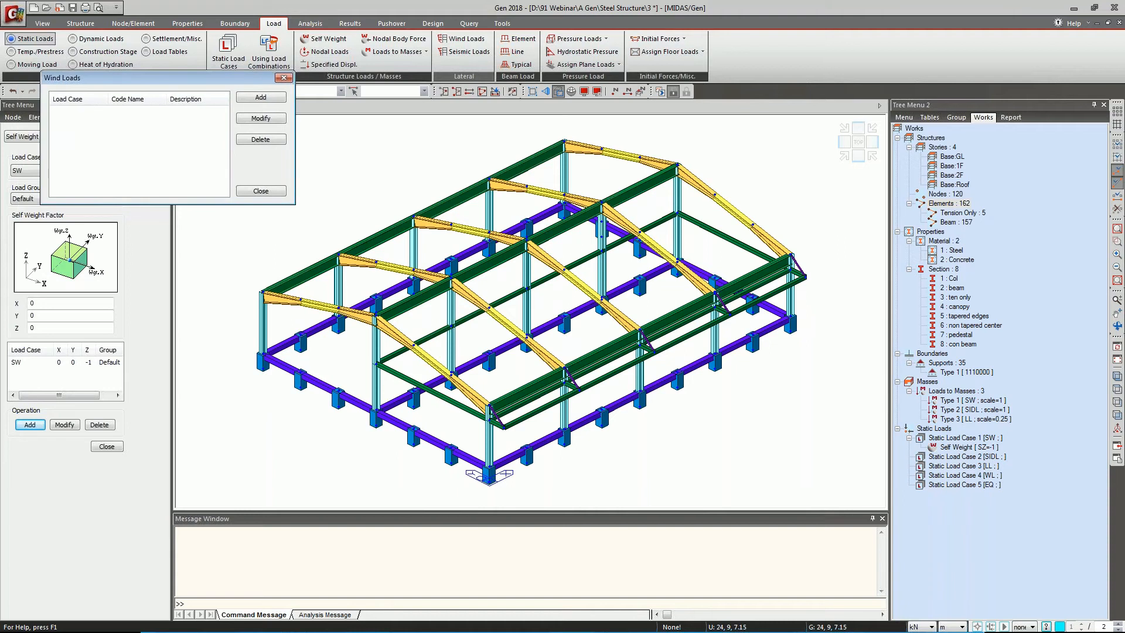
click(262, 96)
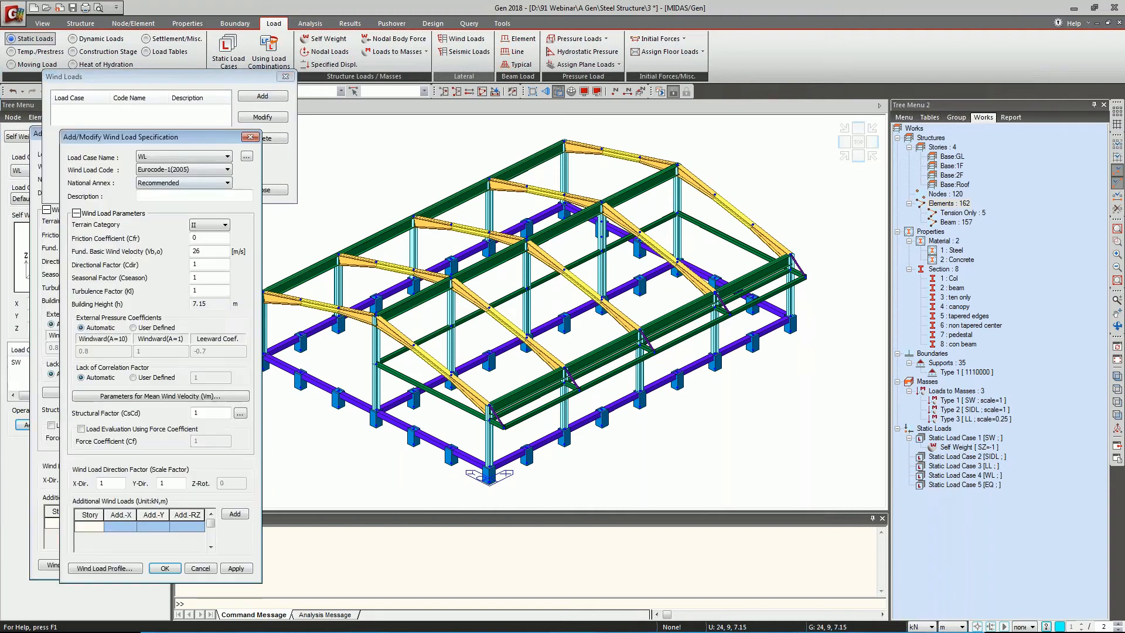
drag(163, 141, 398, 64)
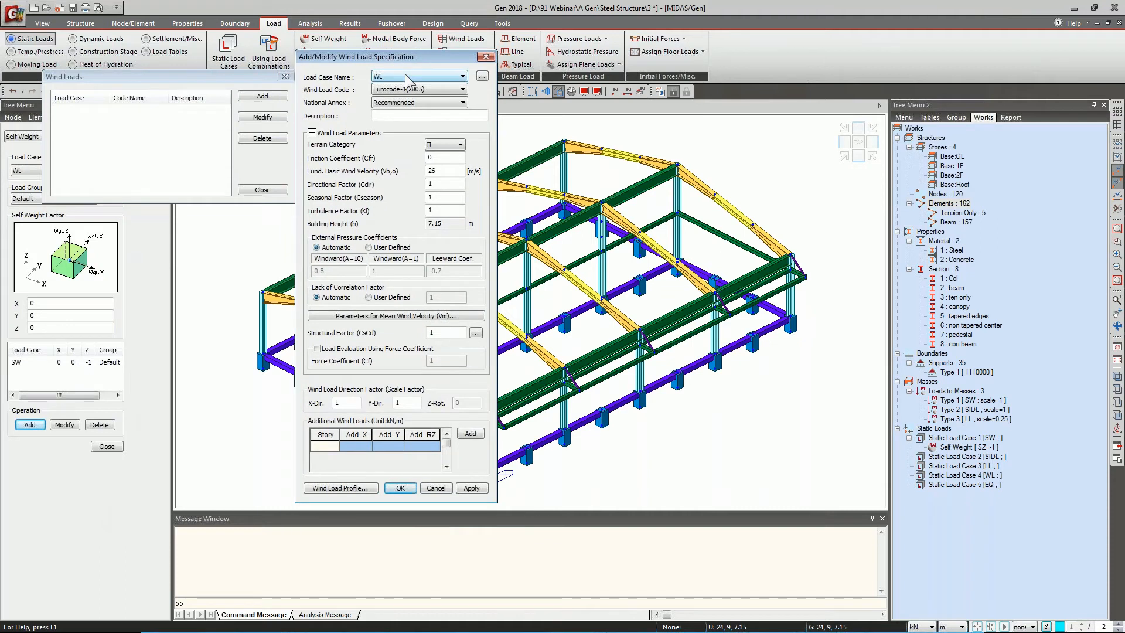
click(404, 89)
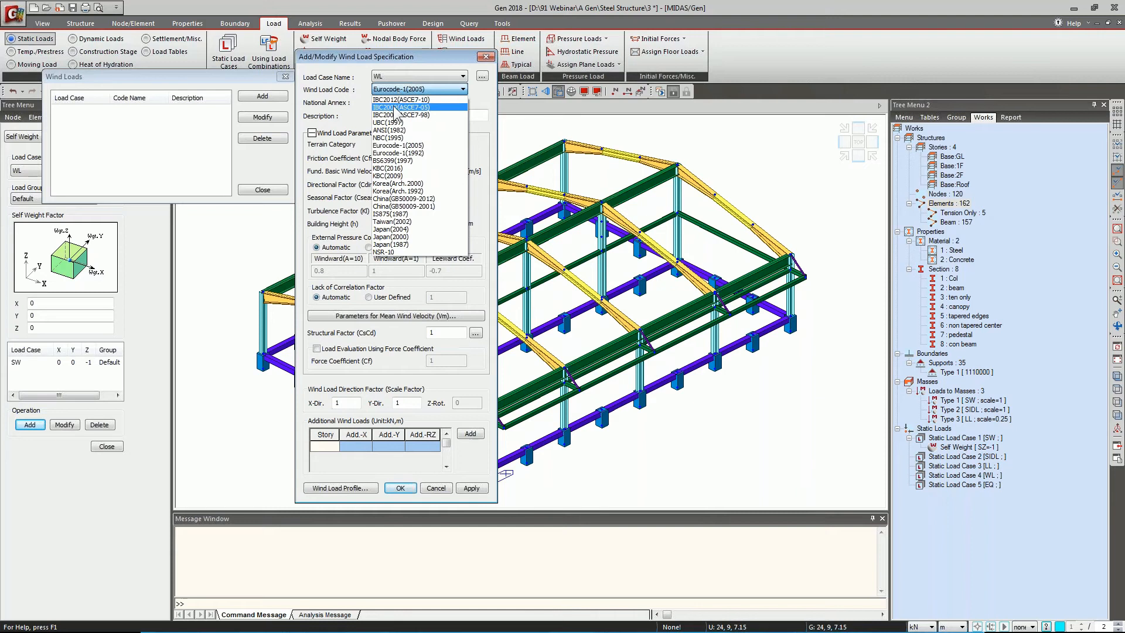
click(394, 108)
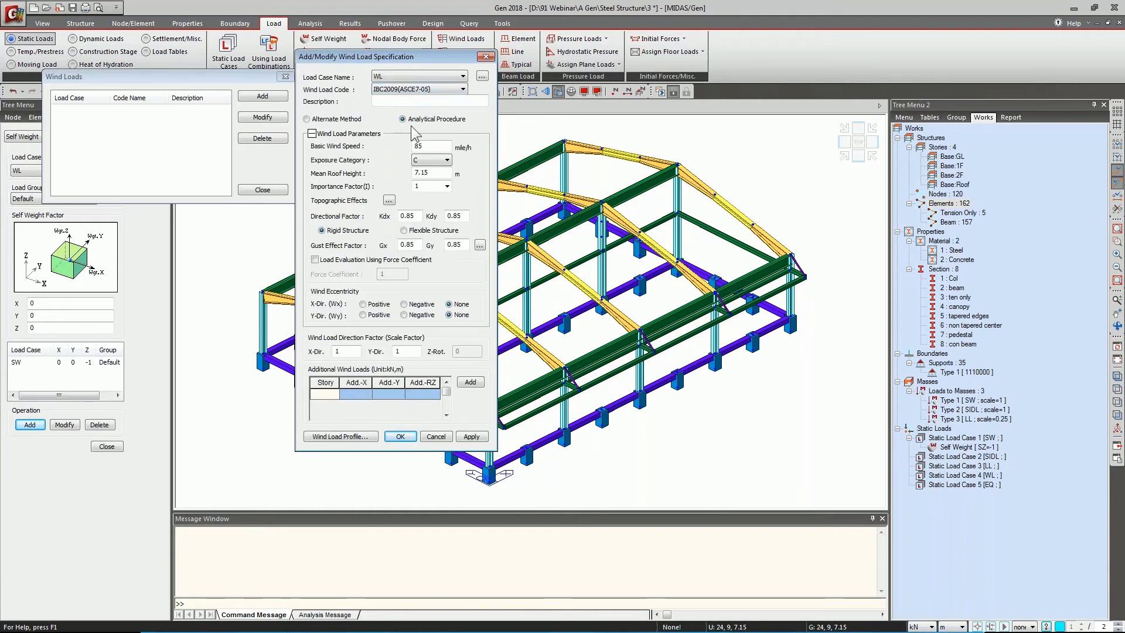
double_click(432, 147)
text(100)
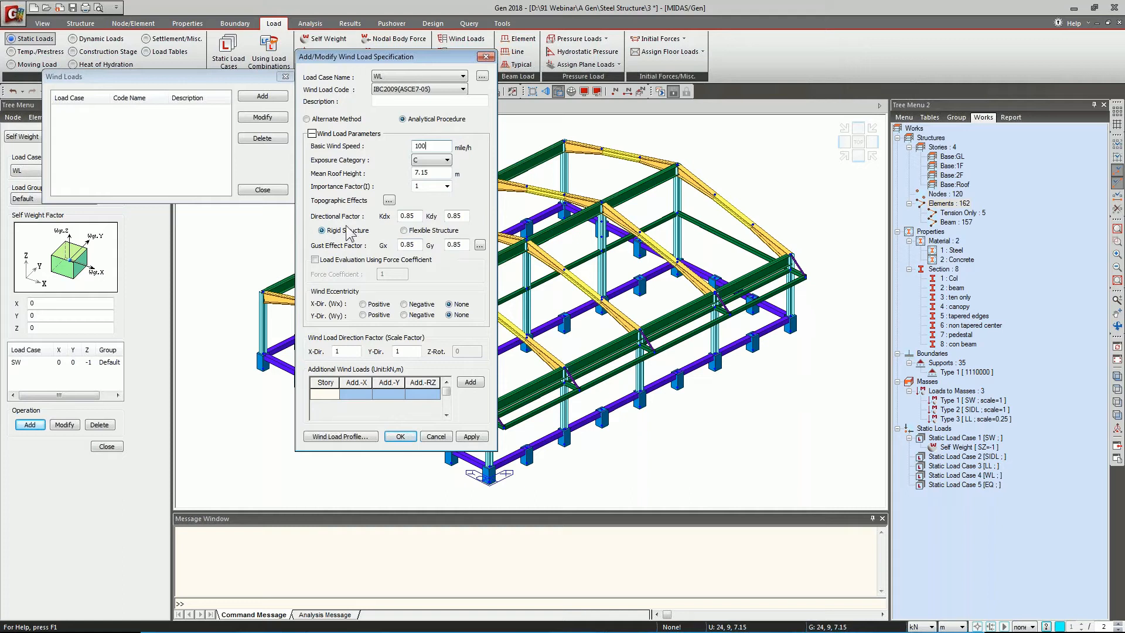
Calculate and apply flexible-structure gust effect factors using natural frequencies of 2.256 Hz in X and 1.4734 Hz in Y and damping ratio 0.02.
click(437, 231)
click(480, 246)
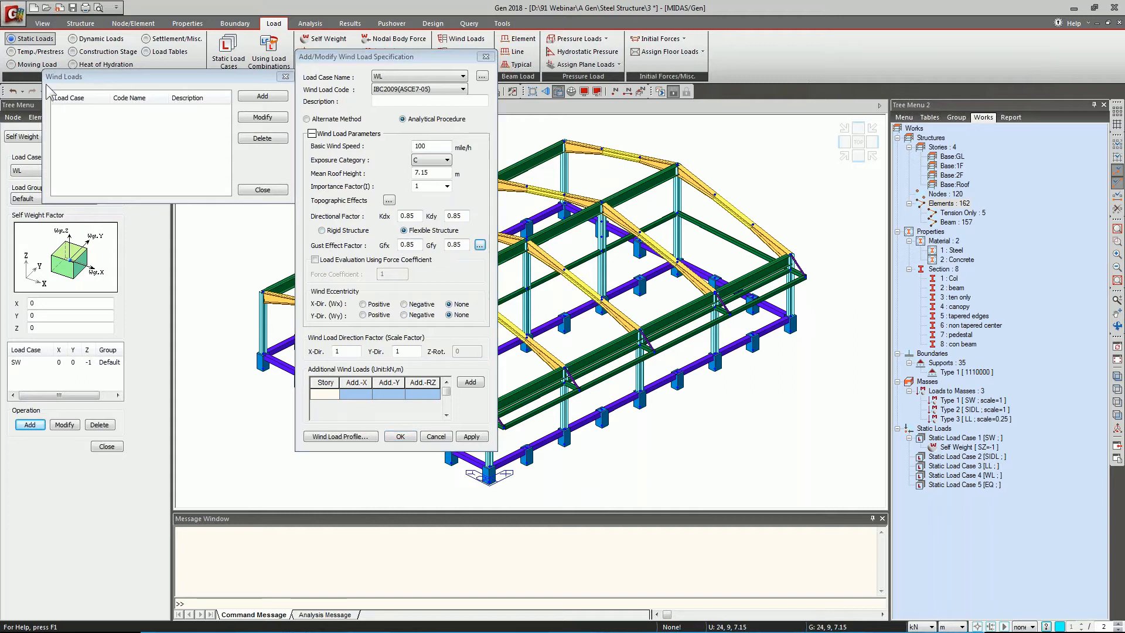
drag(170, 94, 619, 96)
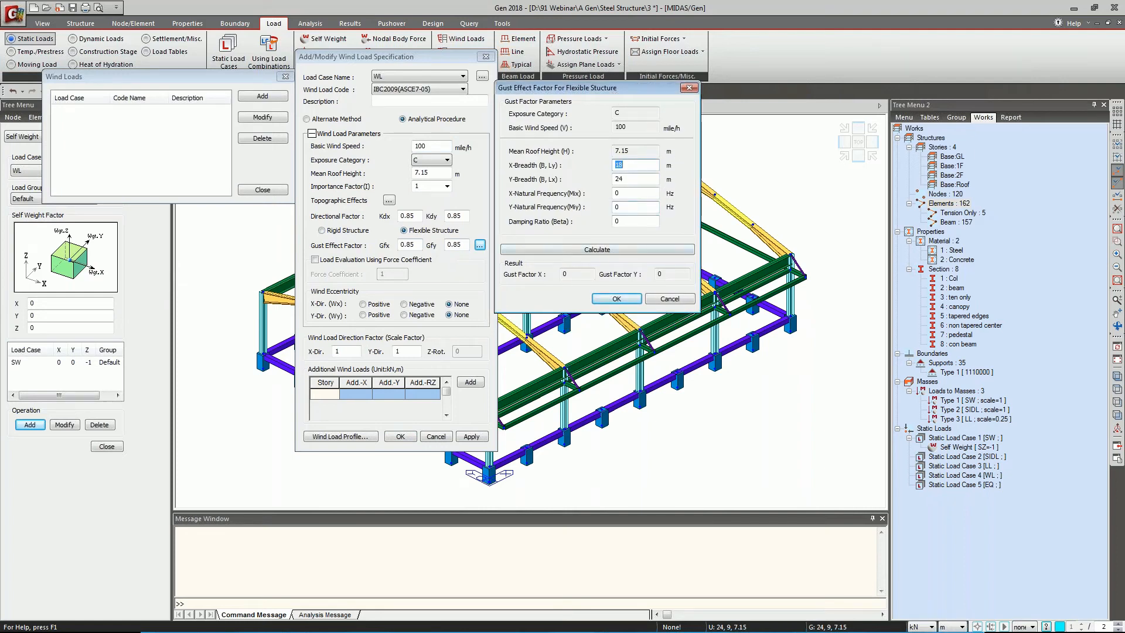
click(639, 166)
key(Tab)
key(Tab)
click(629, 195)
text(.256)
key(Tab)
text(1.4734)
click(622, 221)
text(.02)
click(622, 252)
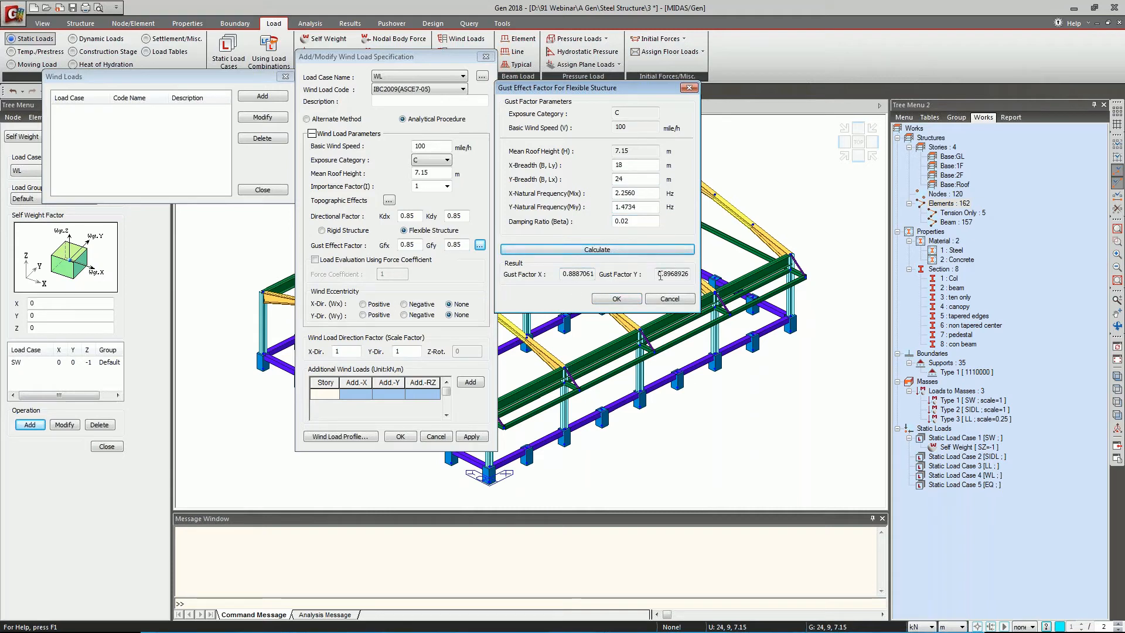
click(617, 299)
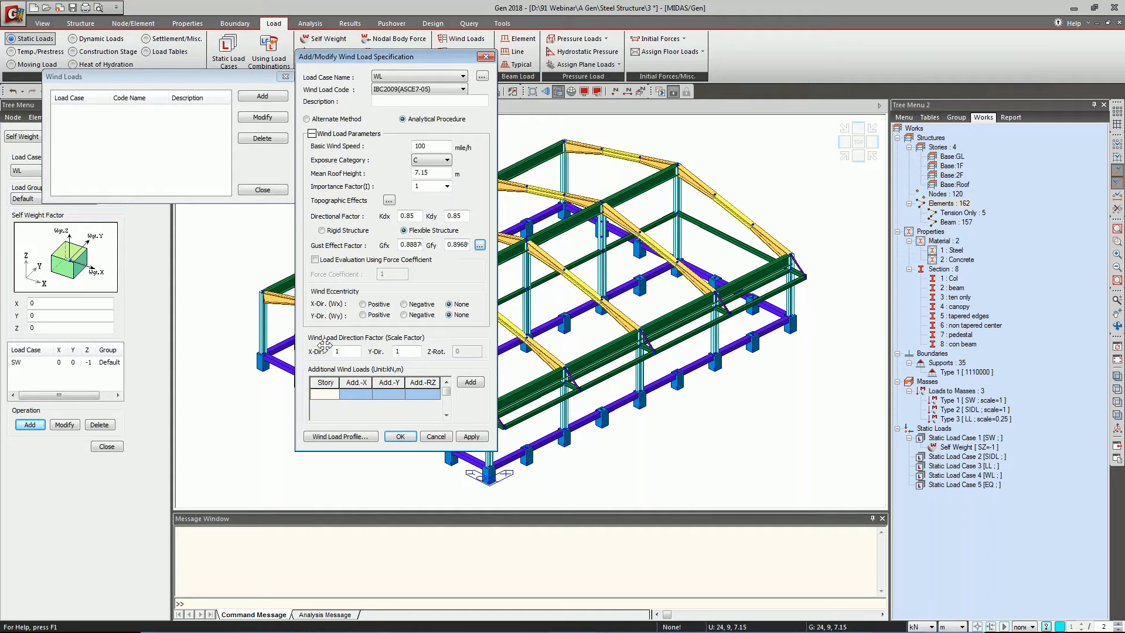
Set the X-direction wind load scale factor to 0.
click(348, 350)
double_click(328, 351)
text(0)
click(404, 351)
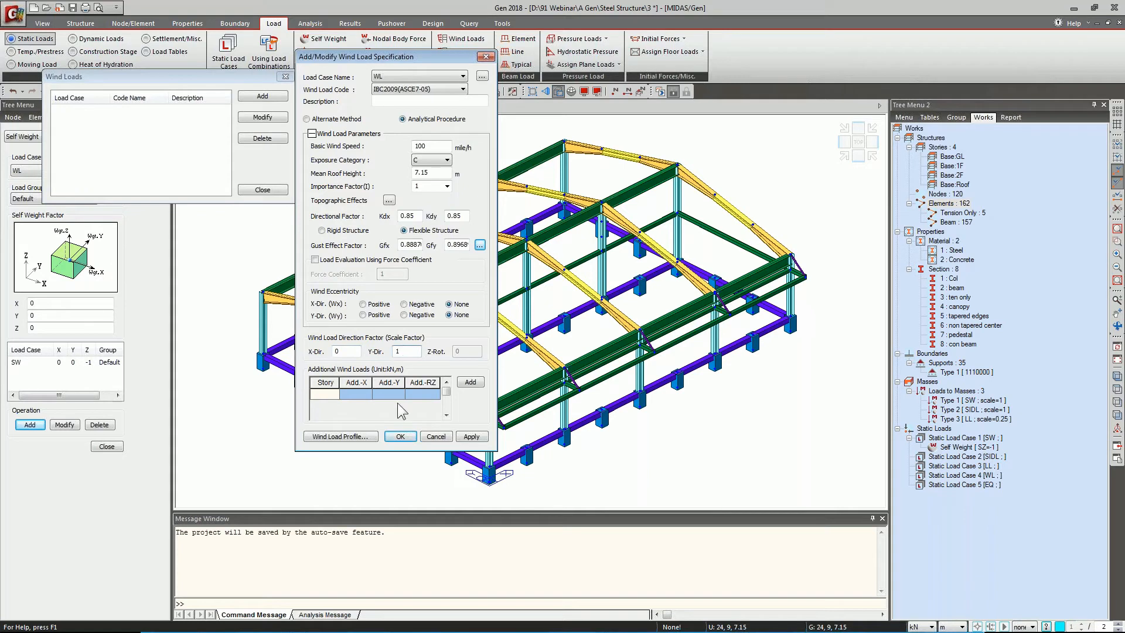
Examine the wind load profile's overturning moment by story in the Y direction.
click(364, 438)
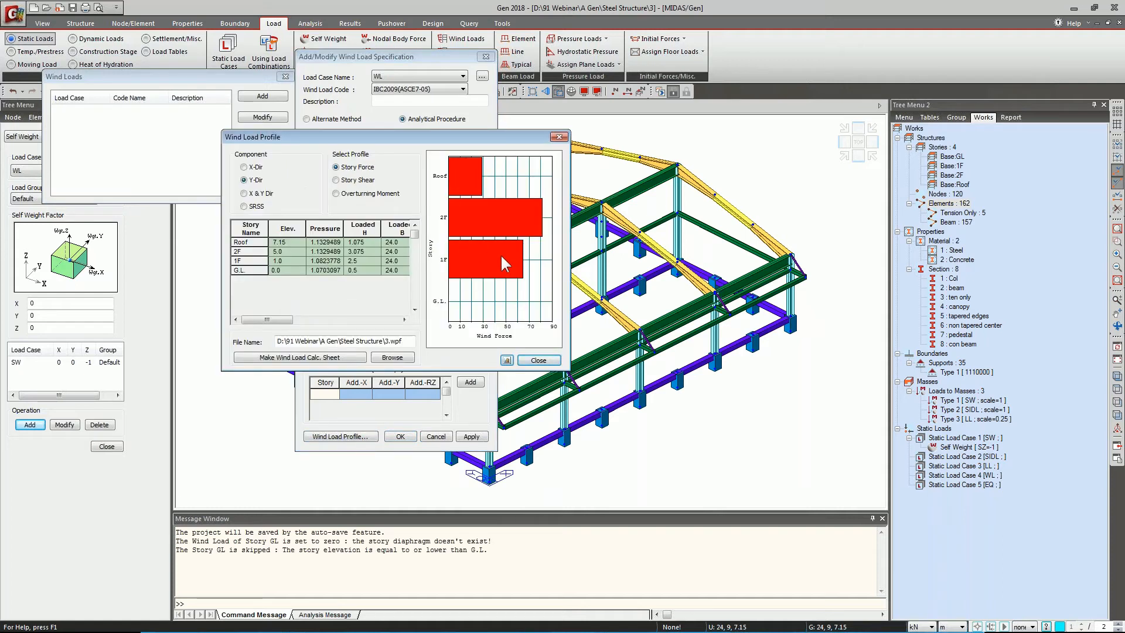
click(351, 194)
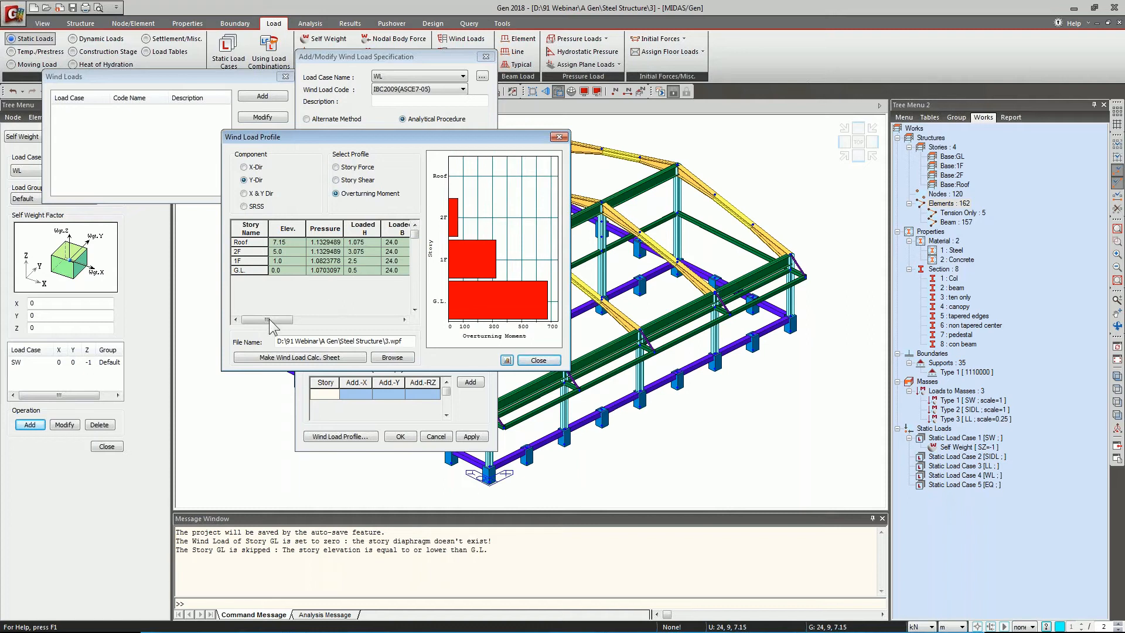
drag(269, 319, 381, 325)
click(290, 320)
Generate the wind load calculation sheet and review its design parameters, pressure coefficients and directional story load tables.
click(310, 356)
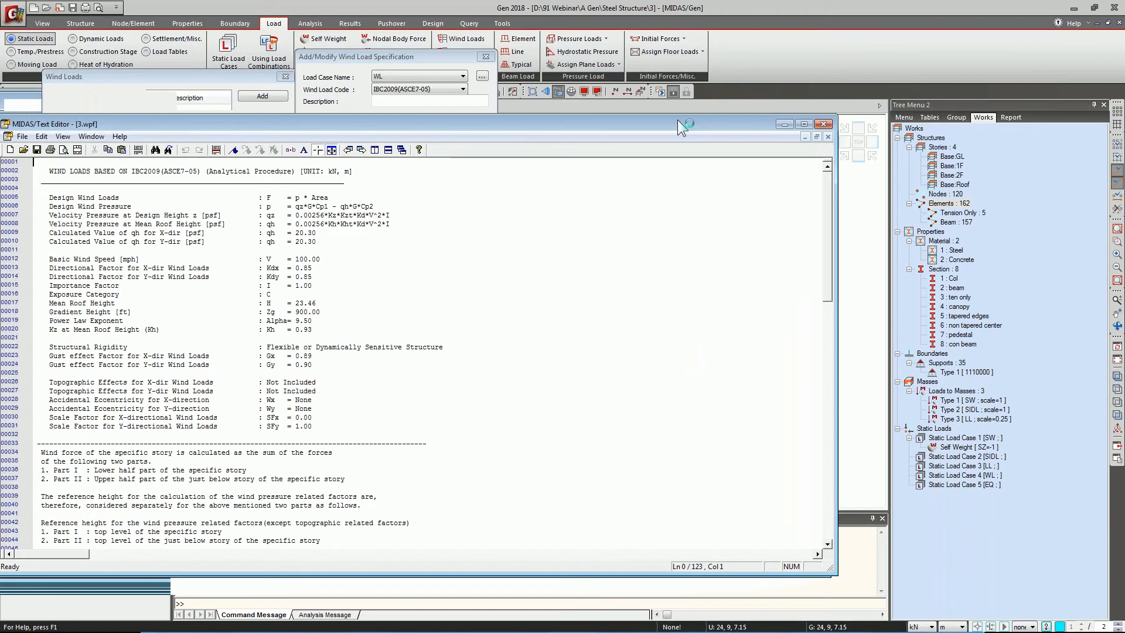
drag(678, 120, 794, 84)
click(467, 163)
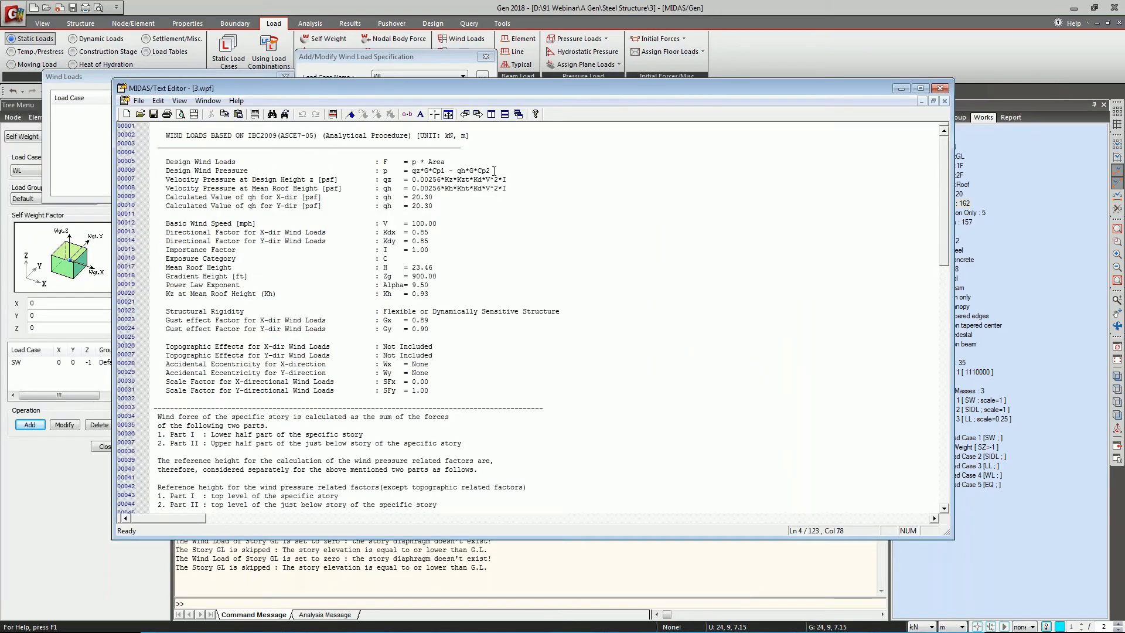
click(512, 180)
drag(523, 189, 403, 189)
click(429, 241)
scroll(429, 228, down, 1)
scroll(427, 224, down, 1)
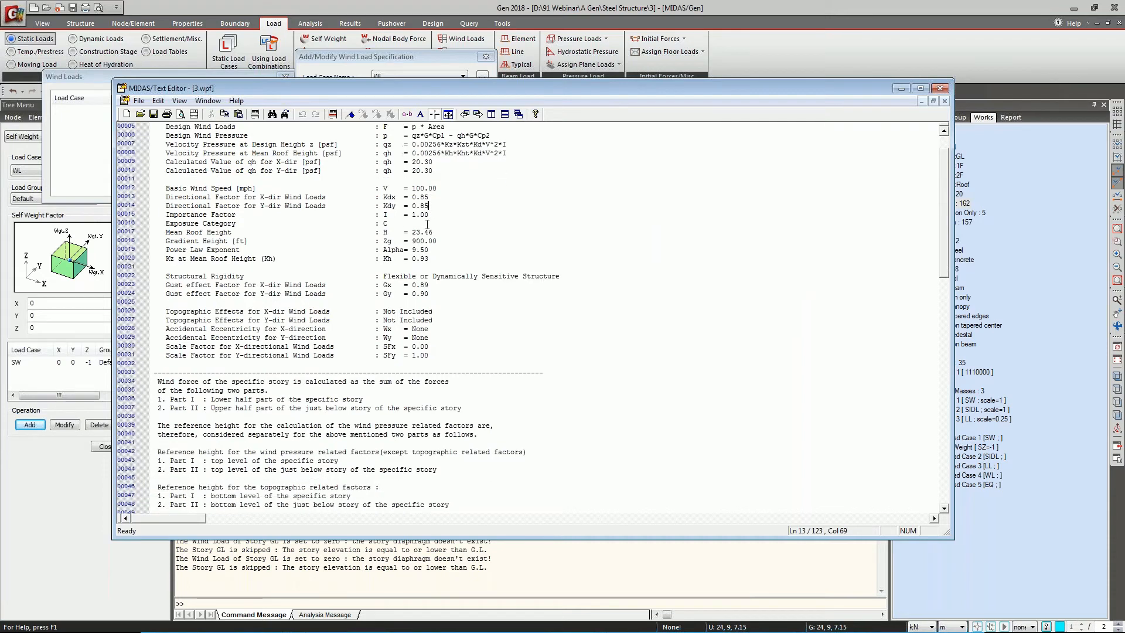
scroll(443, 229, down, 1)
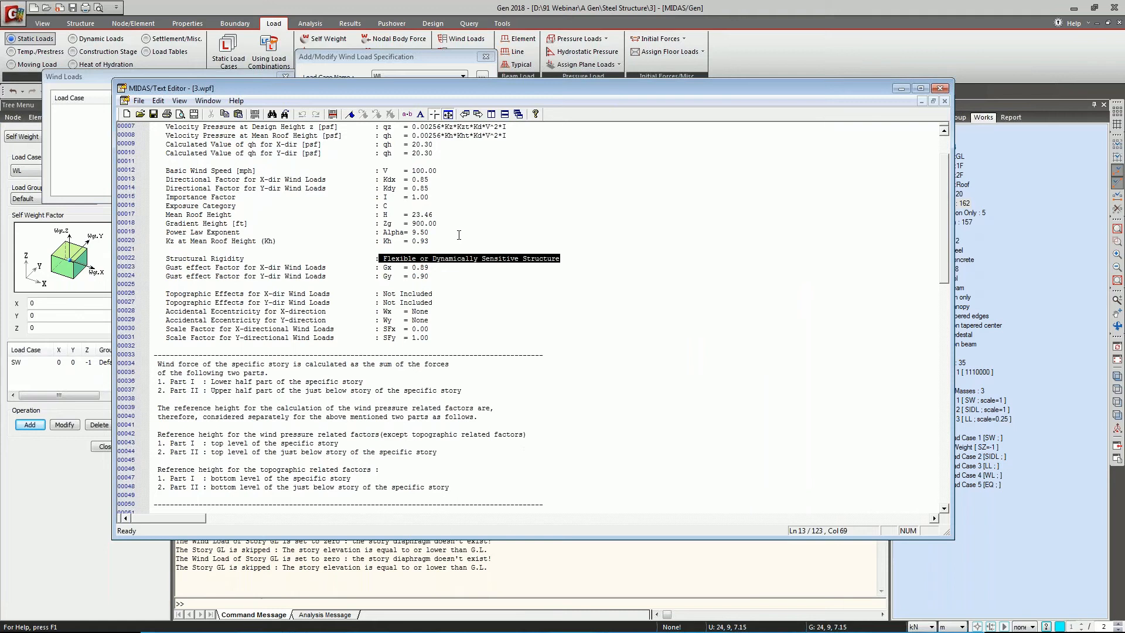
scroll(493, 241, down, 2)
scroll(525, 248, down, 6)
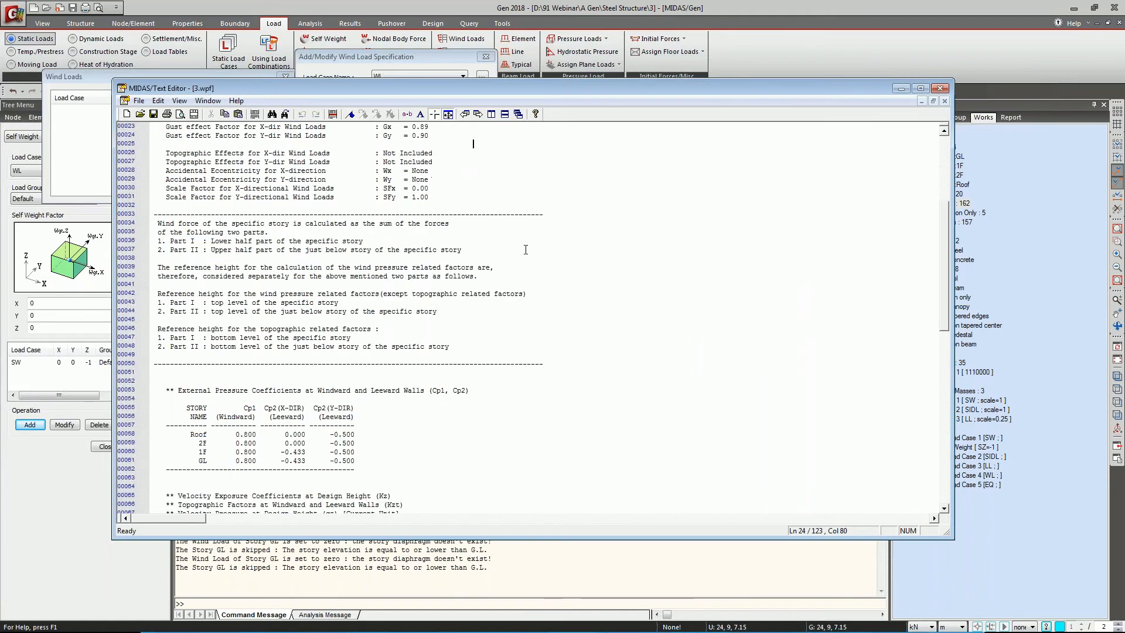
scroll(524, 245, down, 6)
scroll(521, 250, down, 8)
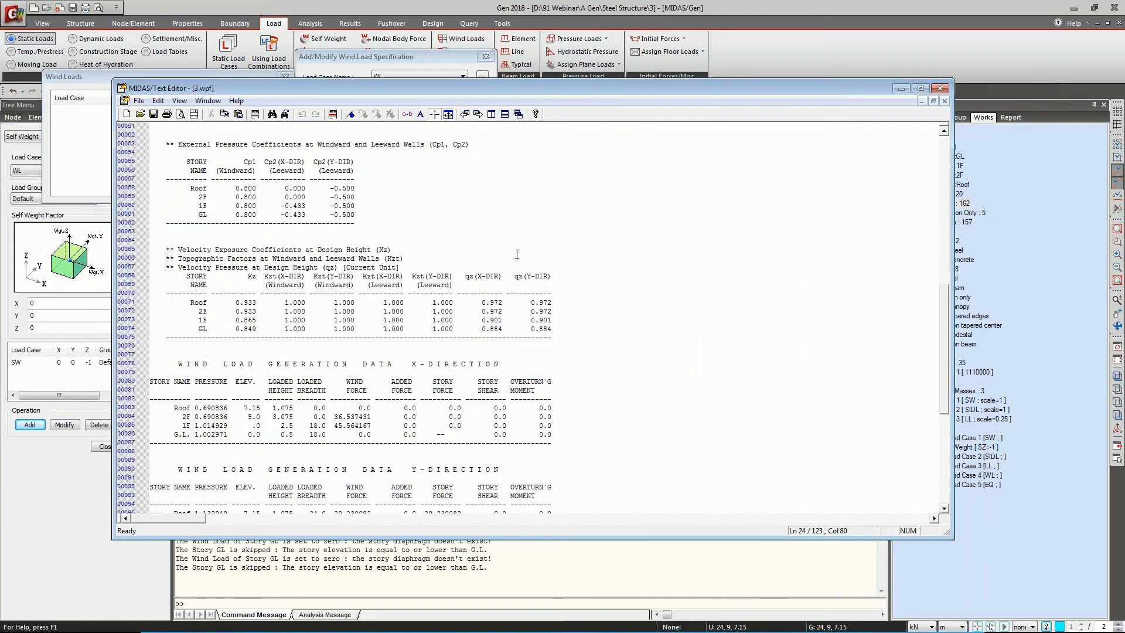
scroll(517, 255, down, 4)
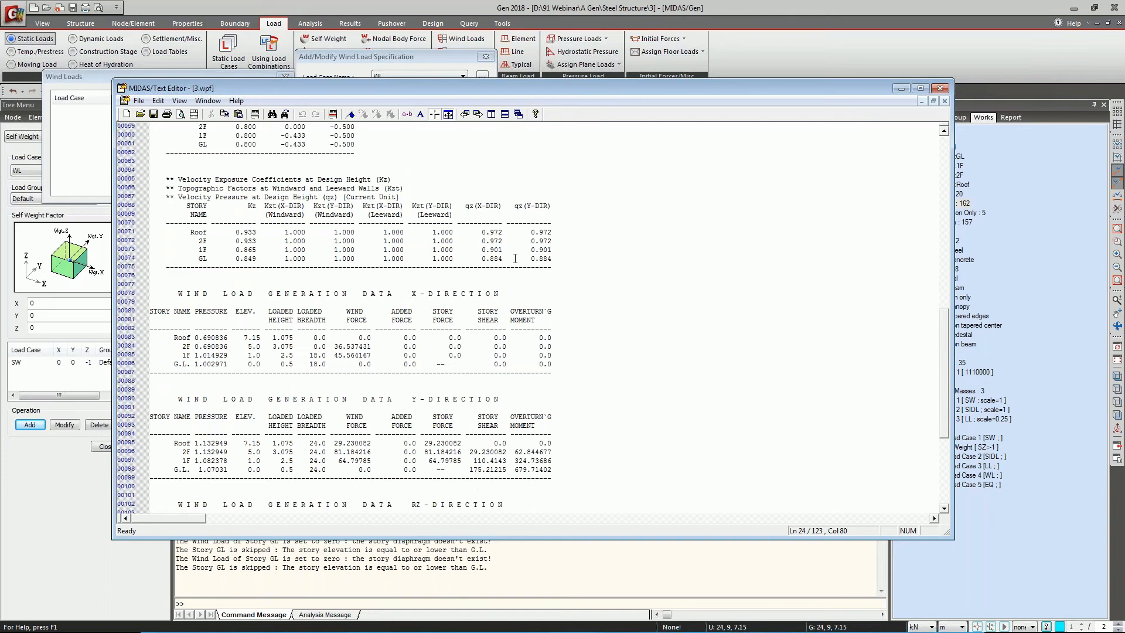
scroll(515, 259, down, 8)
scroll(544, 277, down, 6)
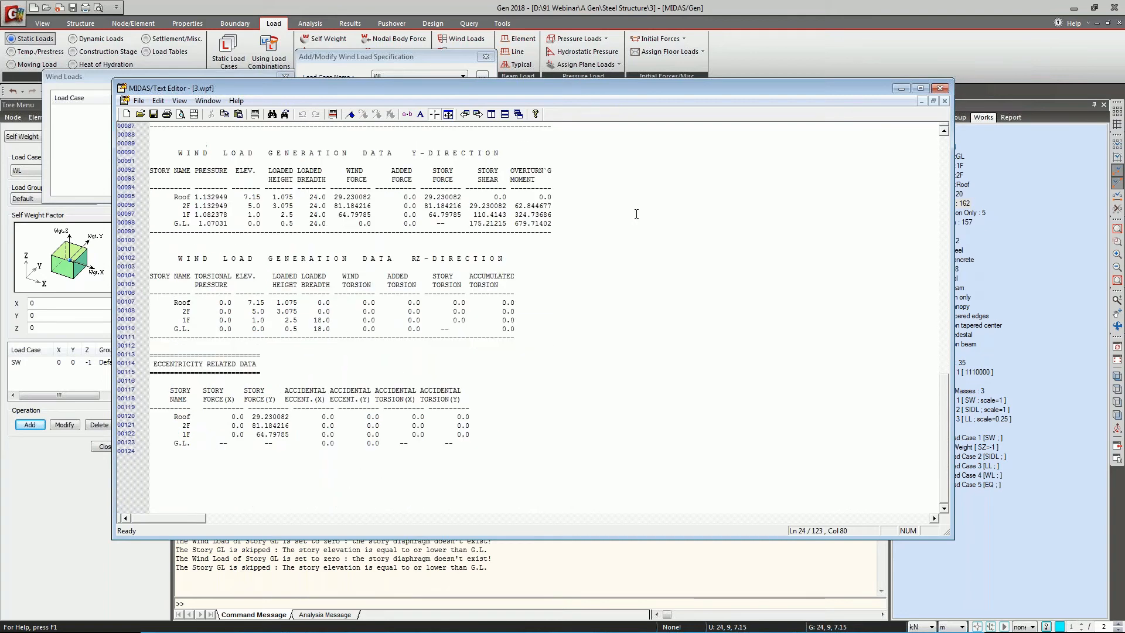
click(941, 89)
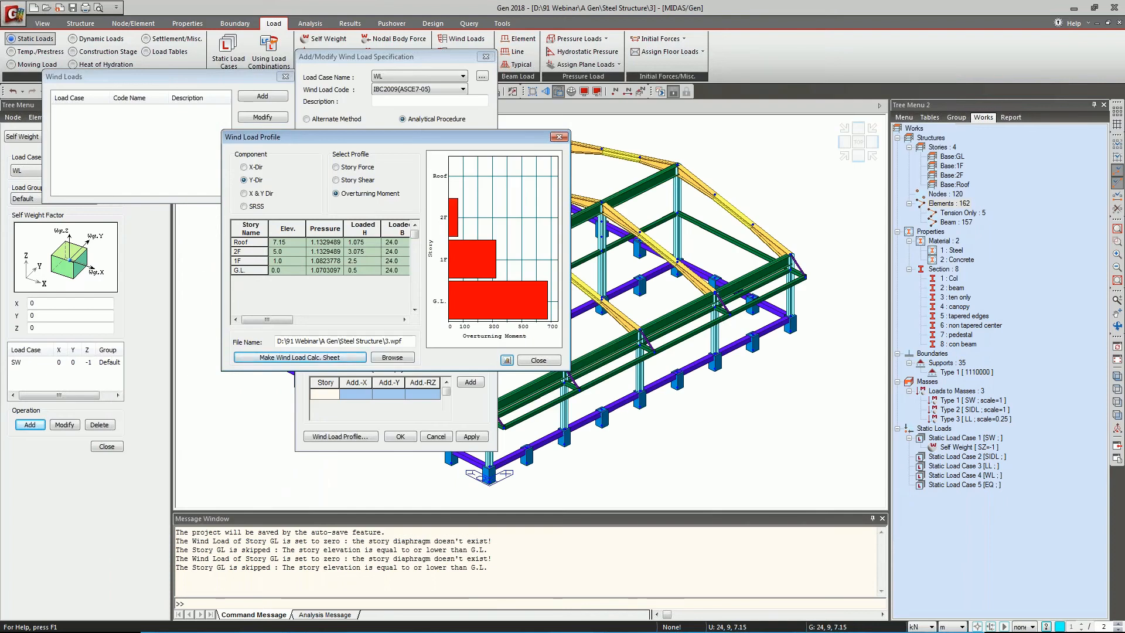
Leave the wind load profile, accept the WL wind load specification and finish the wind load list.
mouse_move(477, 292)
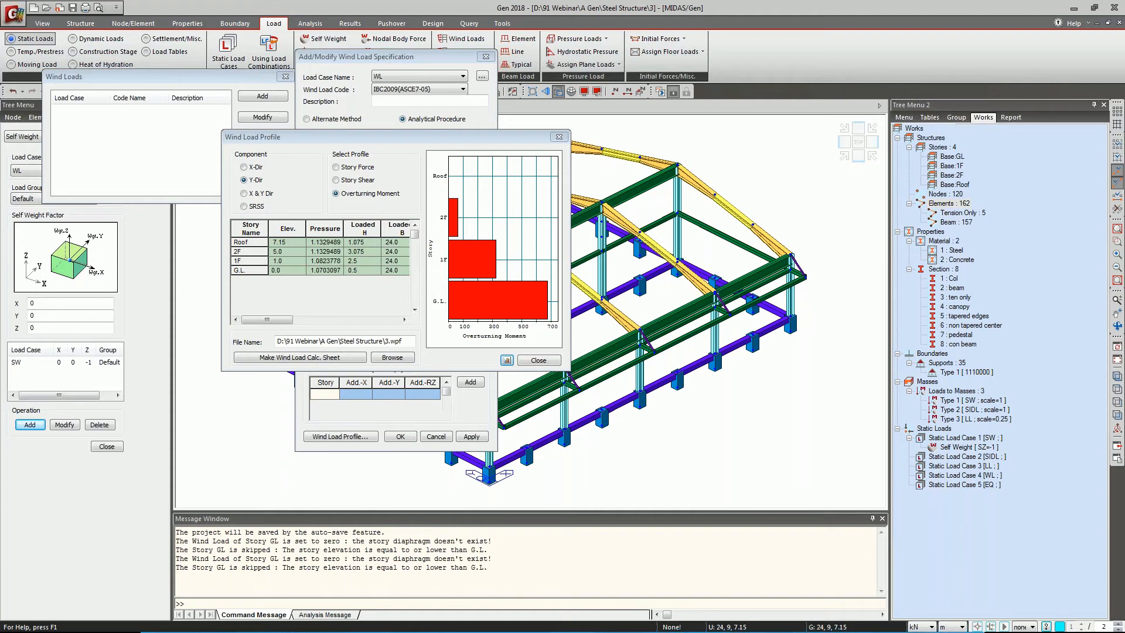
click(400, 135)
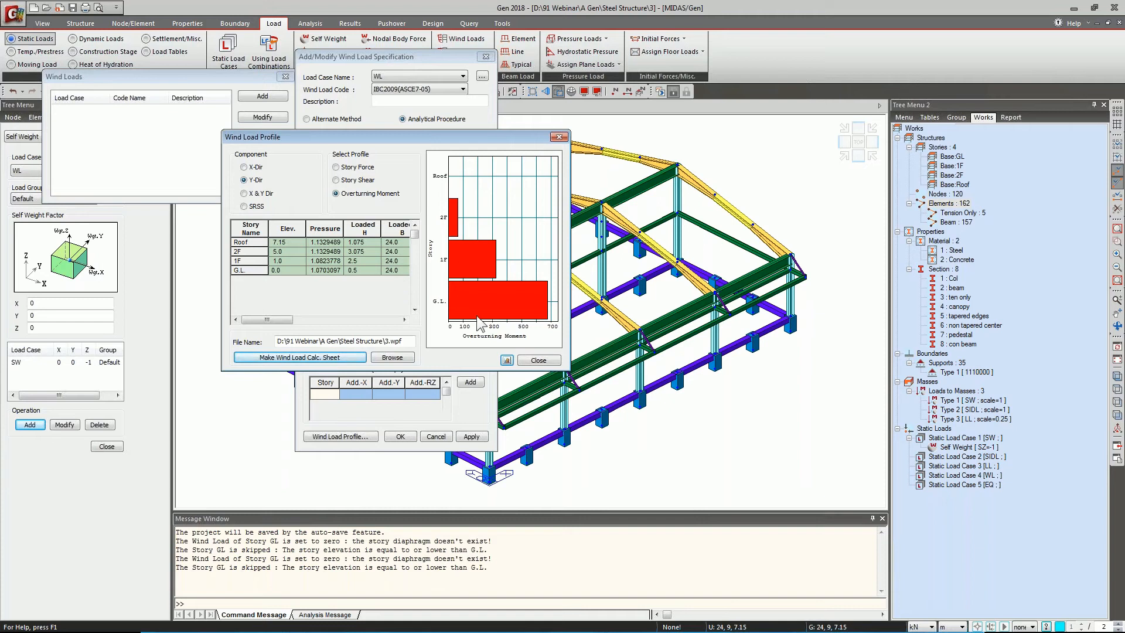
click(539, 360)
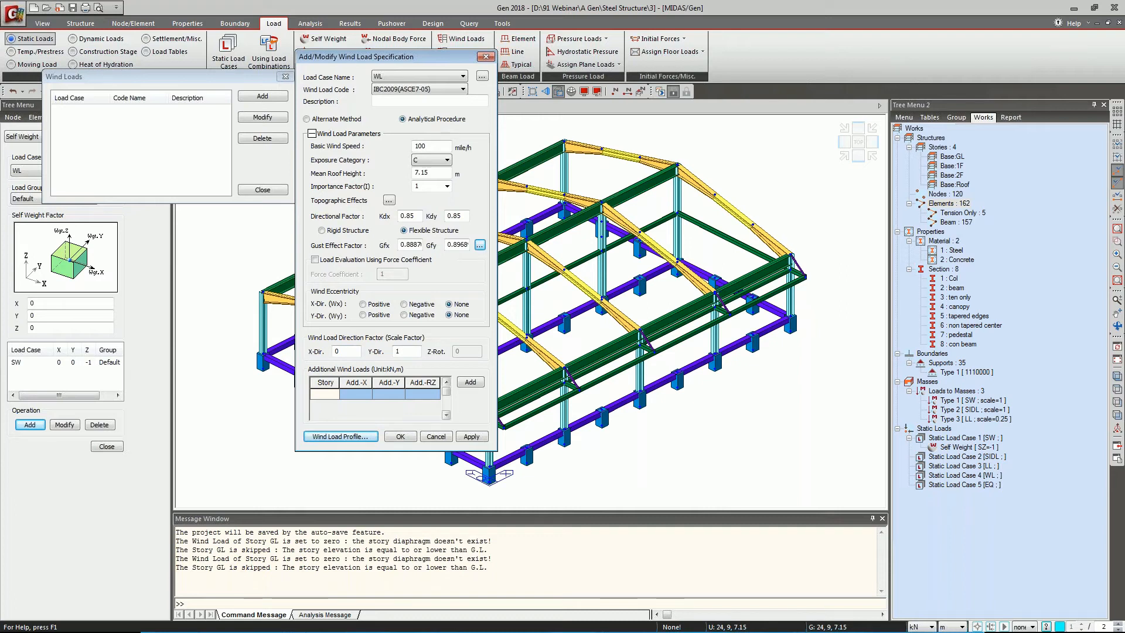
click(401, 436)
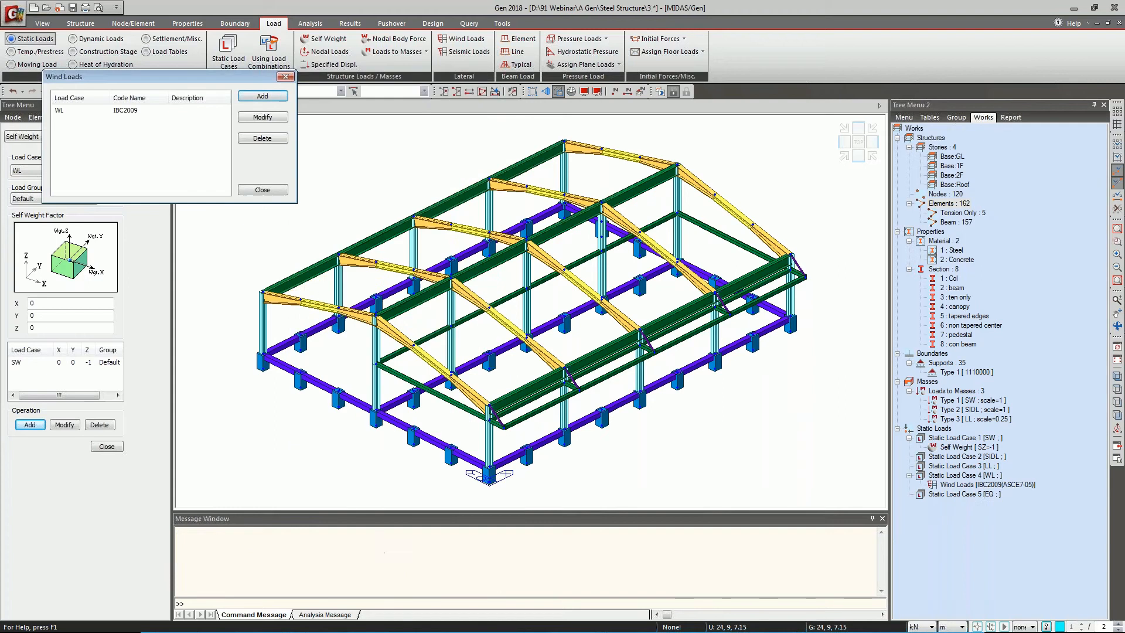
click(265, 190)
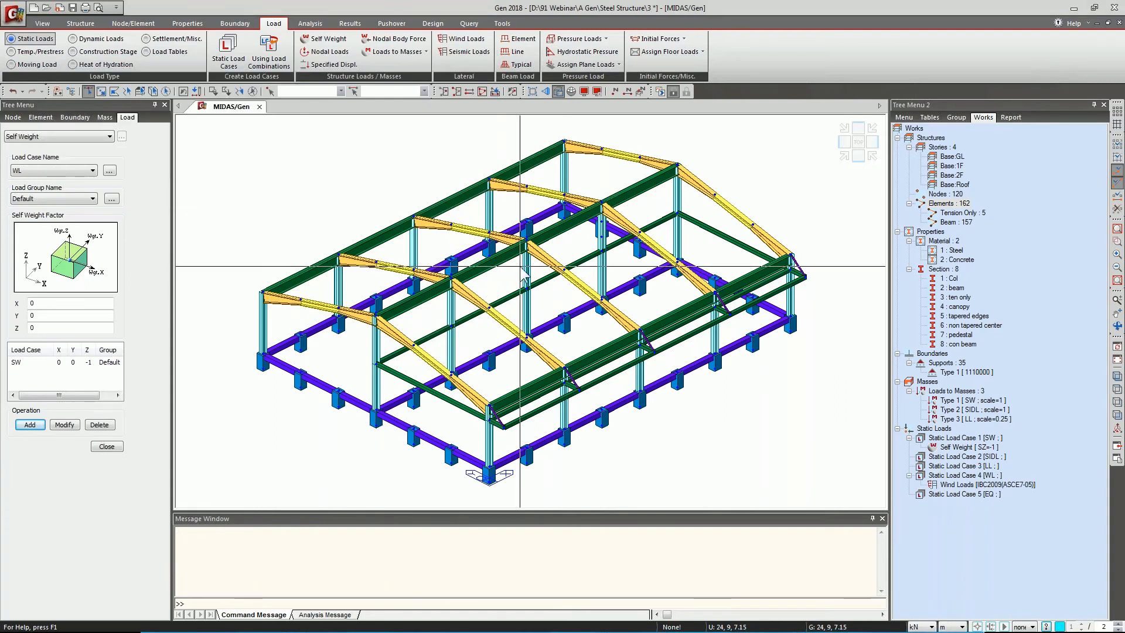
Display the WL wind loads on the model for checking, and hide them again.
click(955, 484)
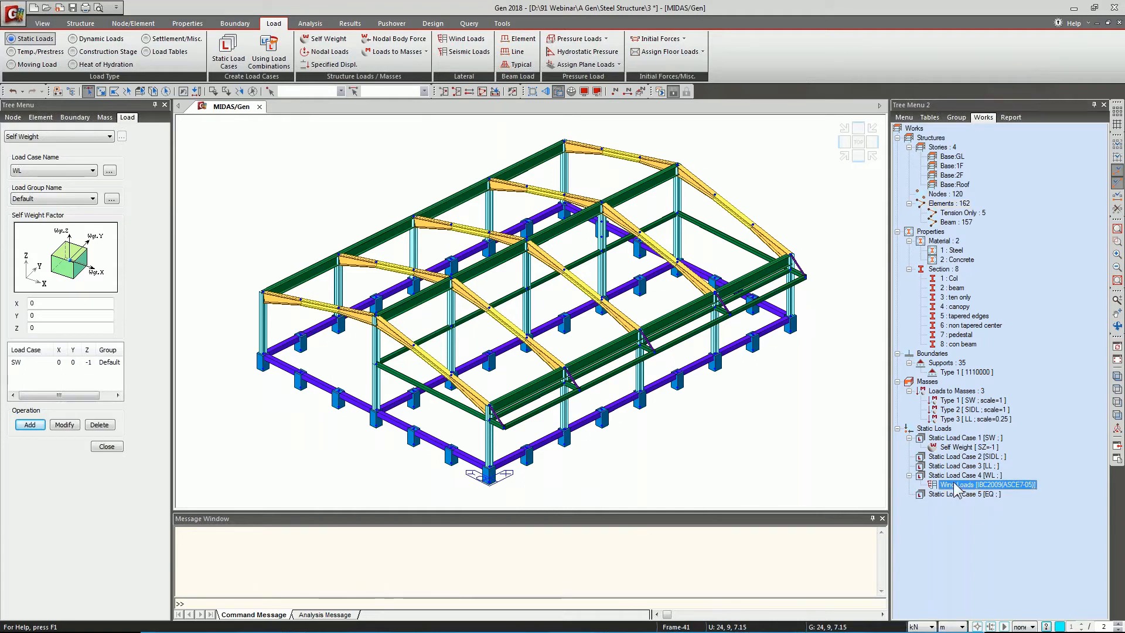
double_click(954, 484)
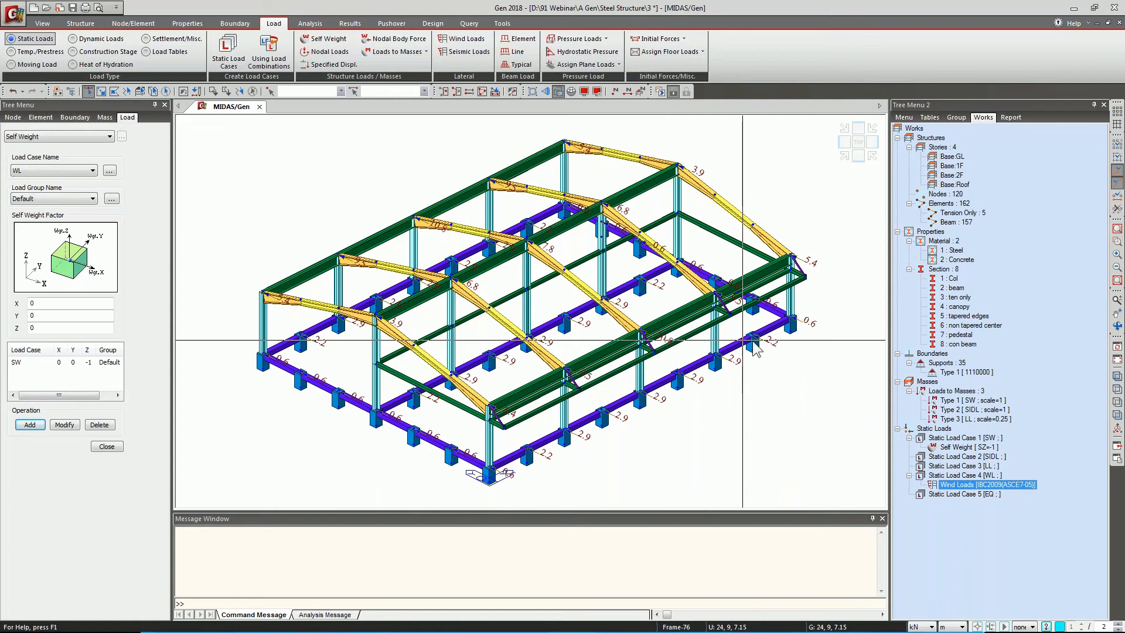
right_click(946, 479)
right_click(947, 487)
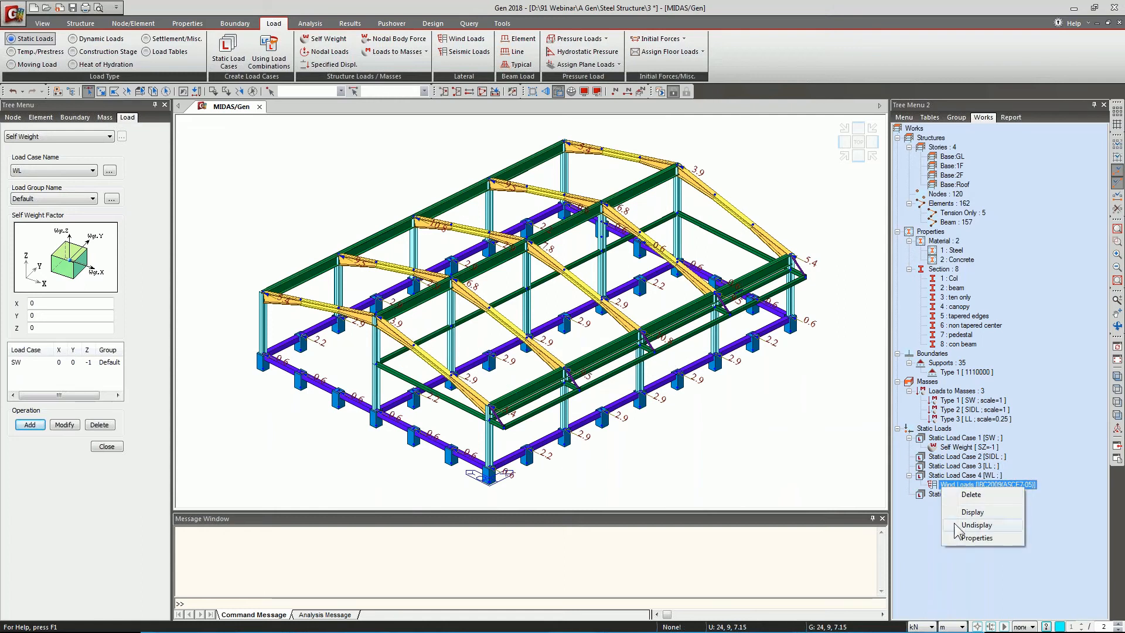
click(954, 515)
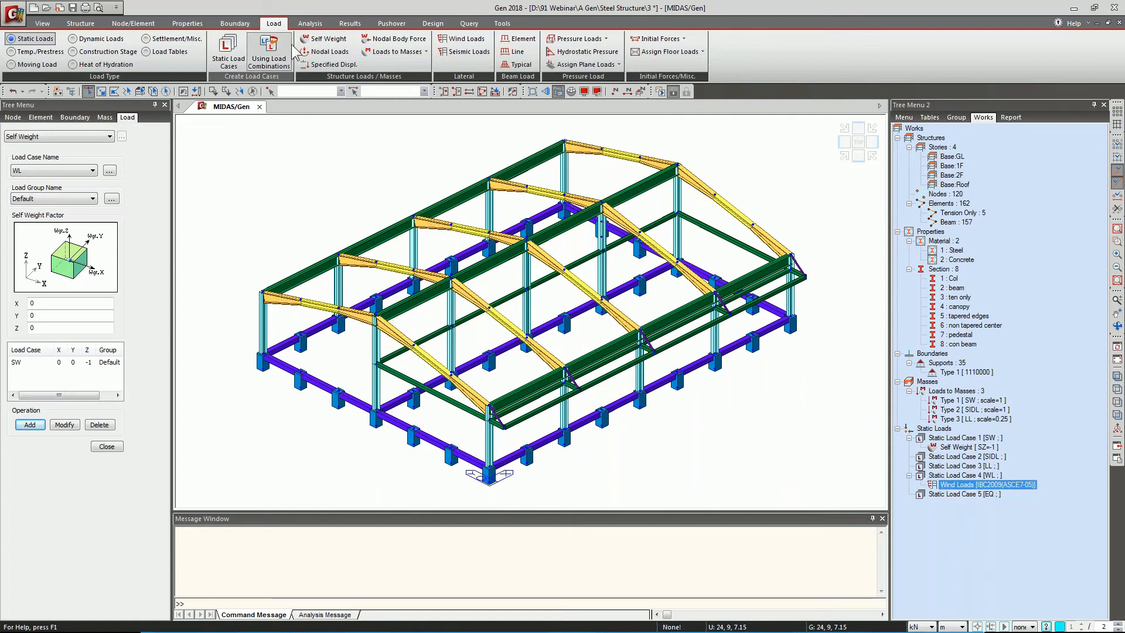
Start a new static seismic load specification for load case EQ.
click(462, 53)
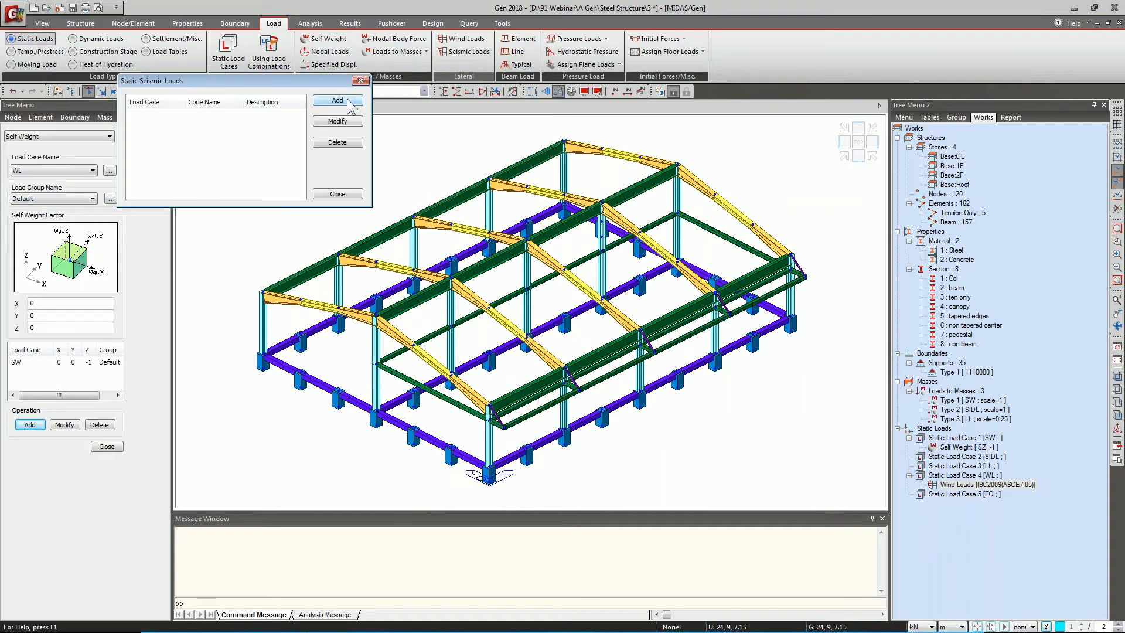
click(346, 102)
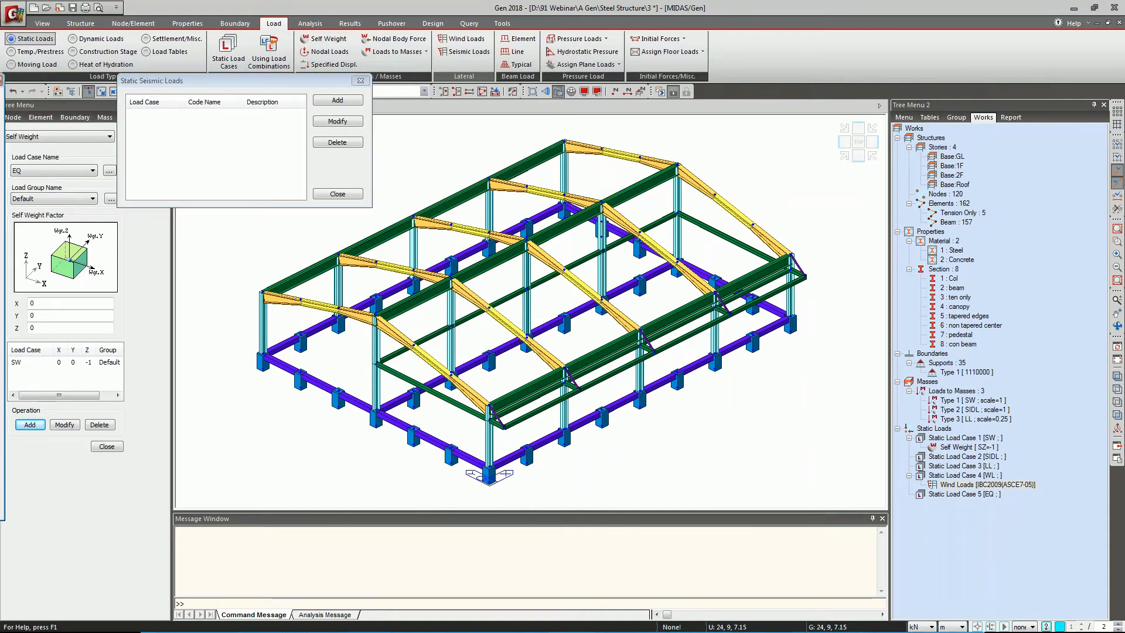
drag(252, 121, 451, 67)
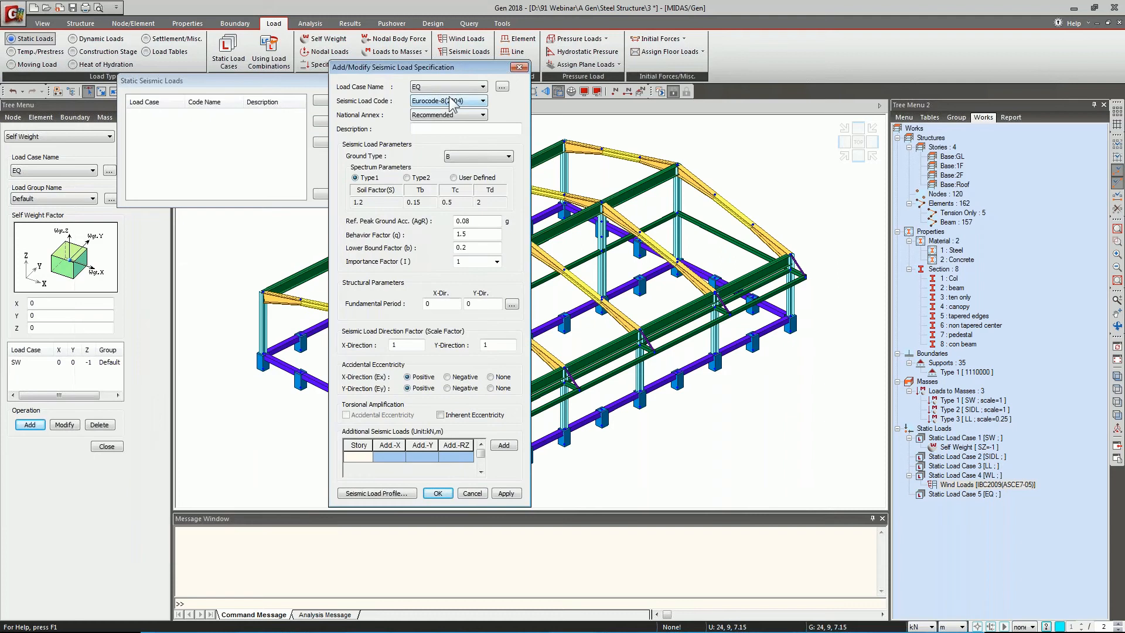
Set the EQ seismic load code to UBC(1997) with soil profile type Sd and seismic zone factor 2B(0.20).
click(451, 101)
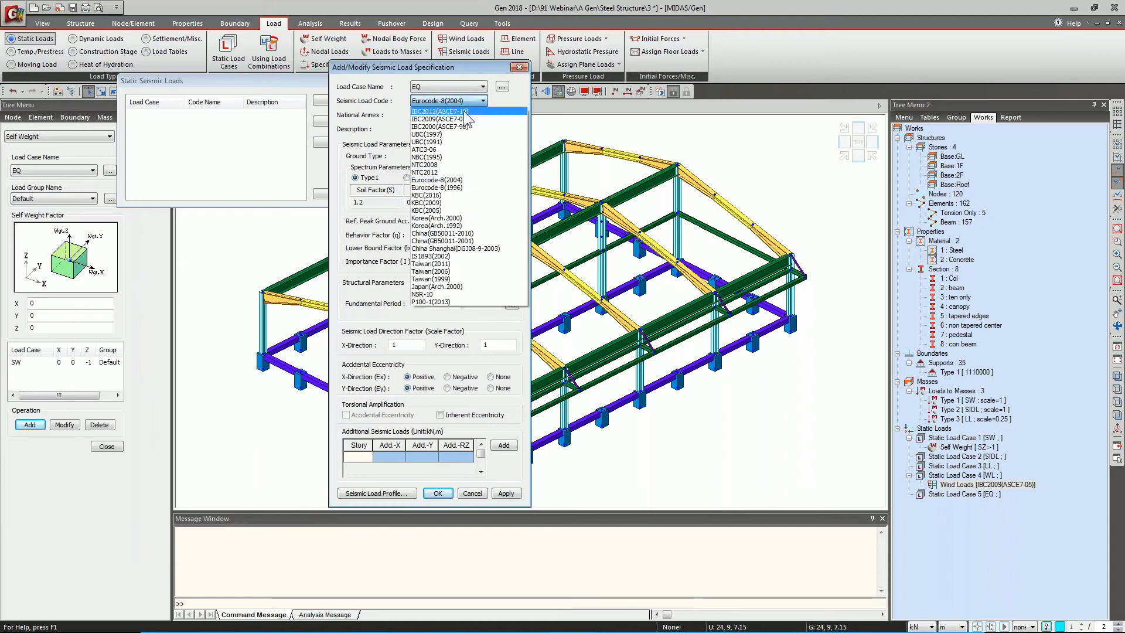
click(460, 134)
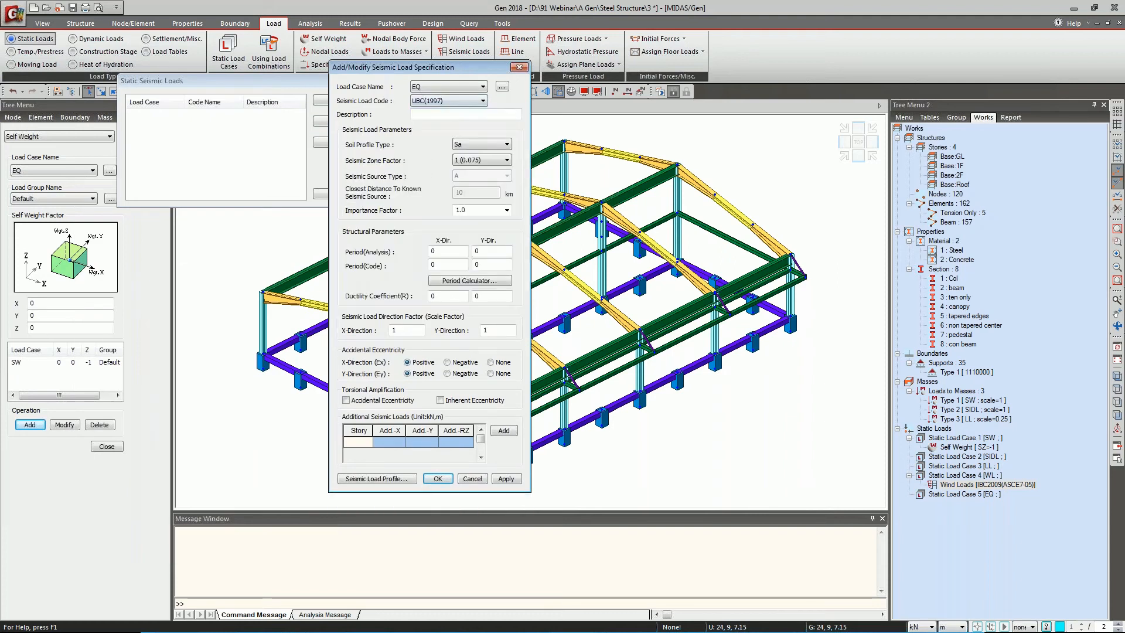
click(488, 145)
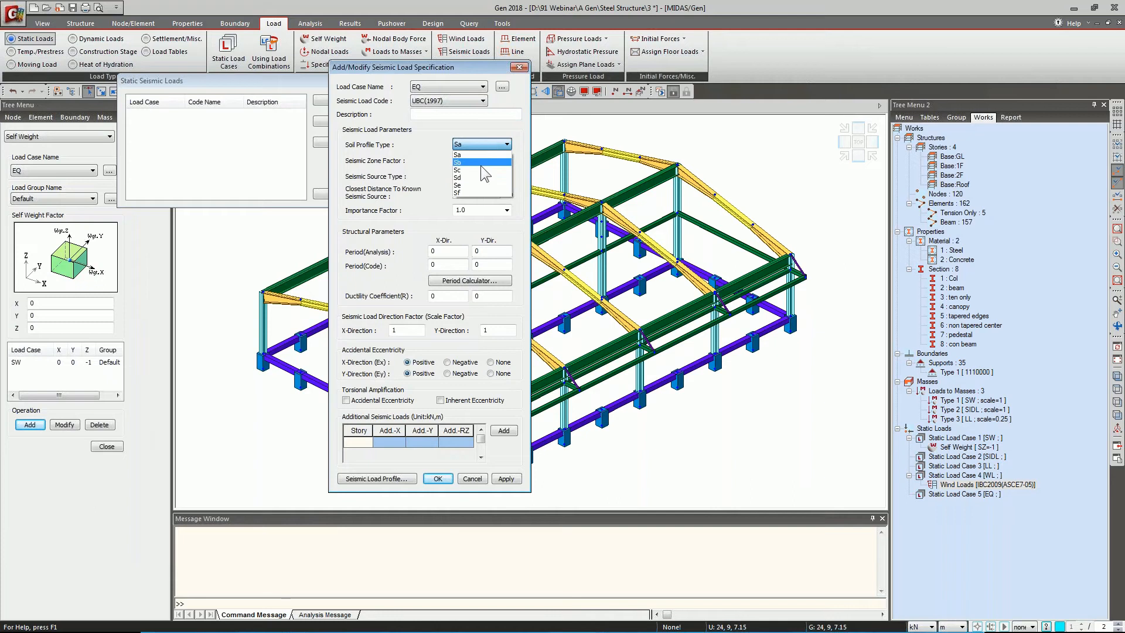
click(478, 177)
click(483, 160)
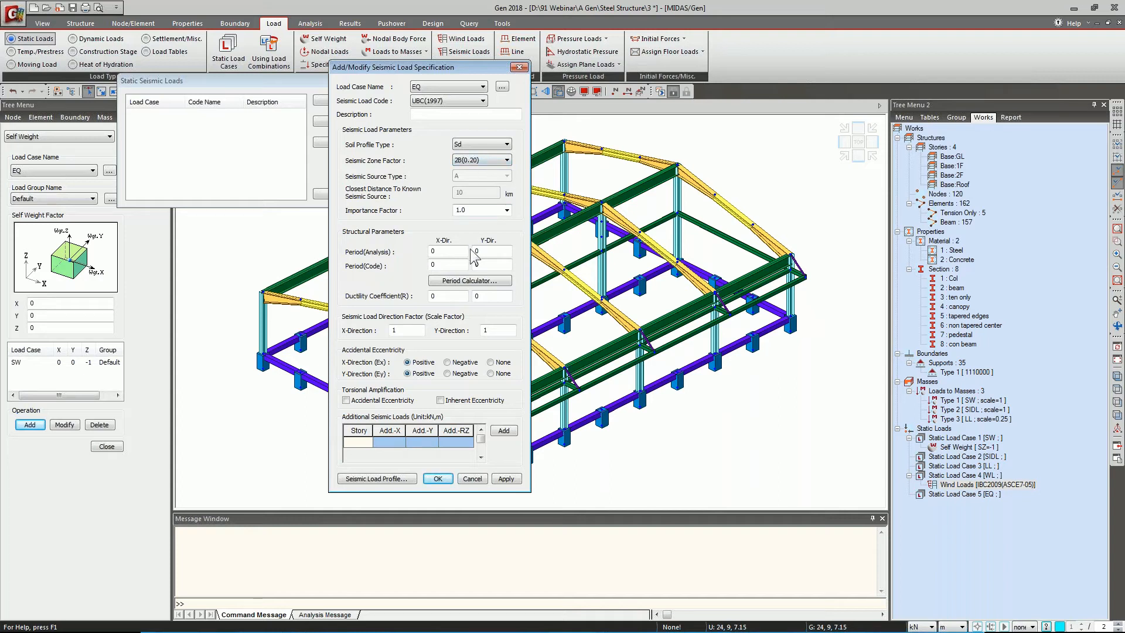
Calculate the code periods for both directions with the period calculator, using T = 0.035Hn^(3/4).
click(453, 255)
drag(439, 252, 423, 252)
click(446, 250)
click(445, 278)
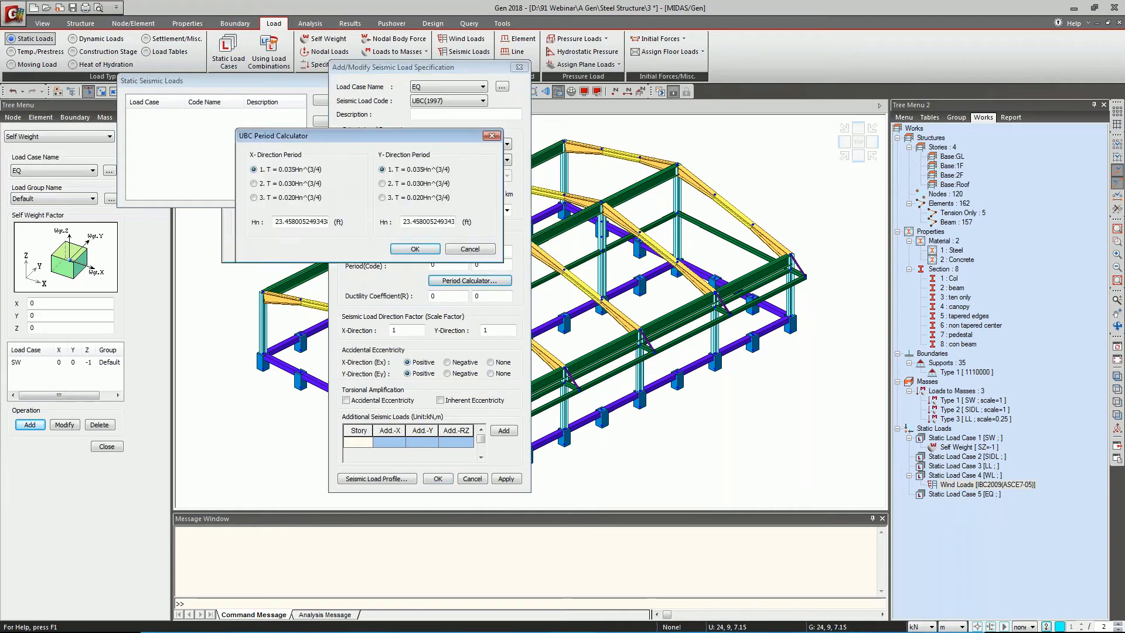
drag(423, 144, 503, 145)
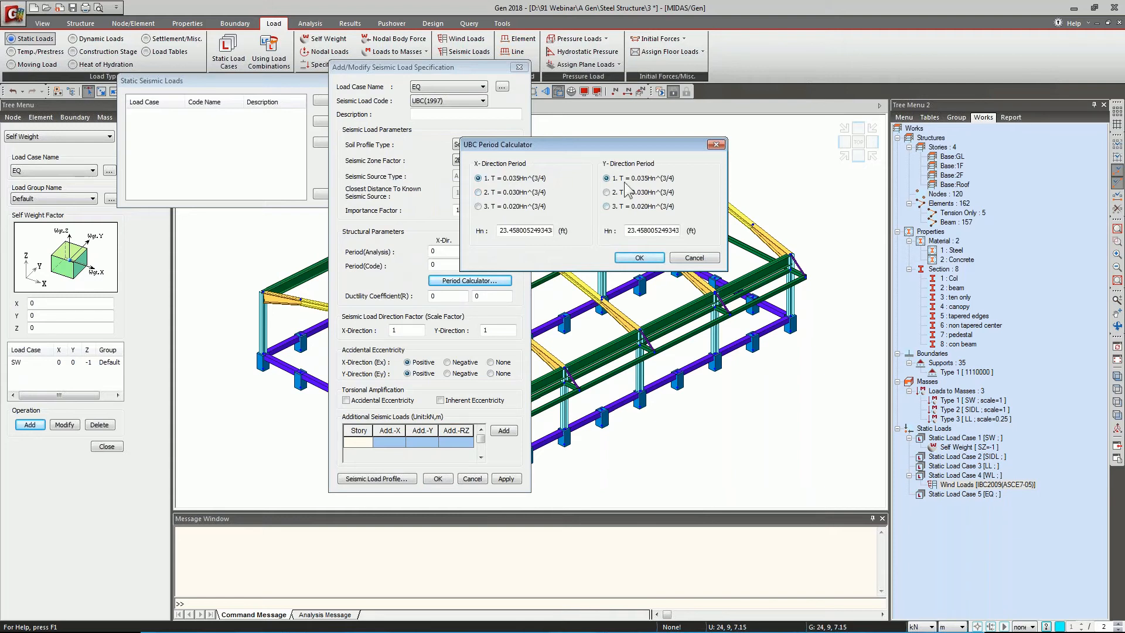
click(638, 258)
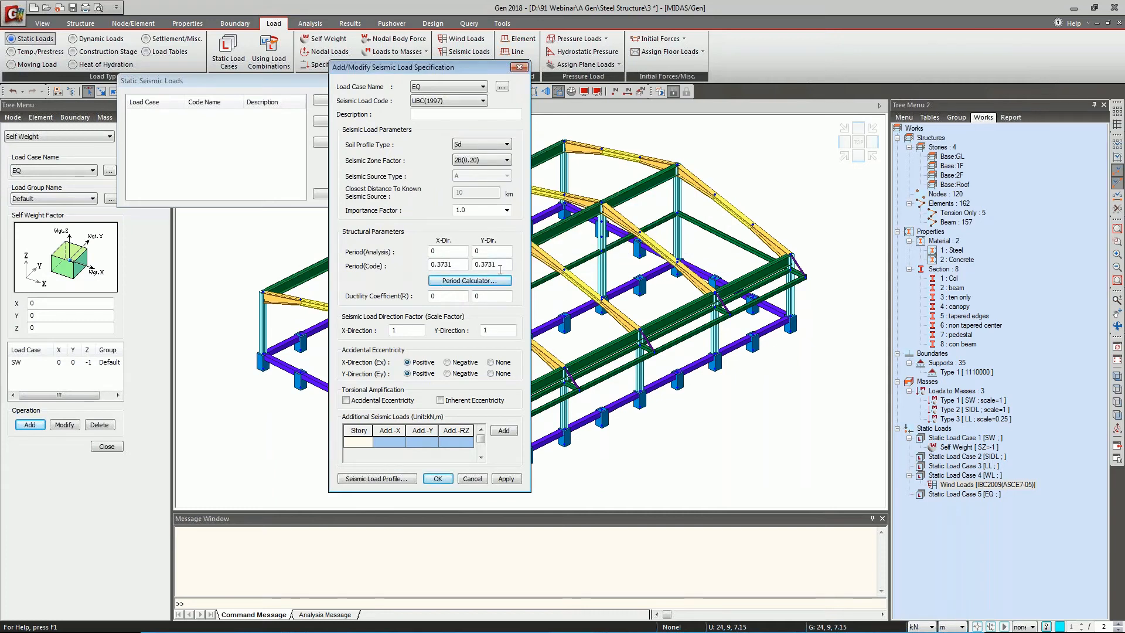
Set the analysis period to 0 in the X-direction and 0.6787 in the Y-direction.
click(445, 251)
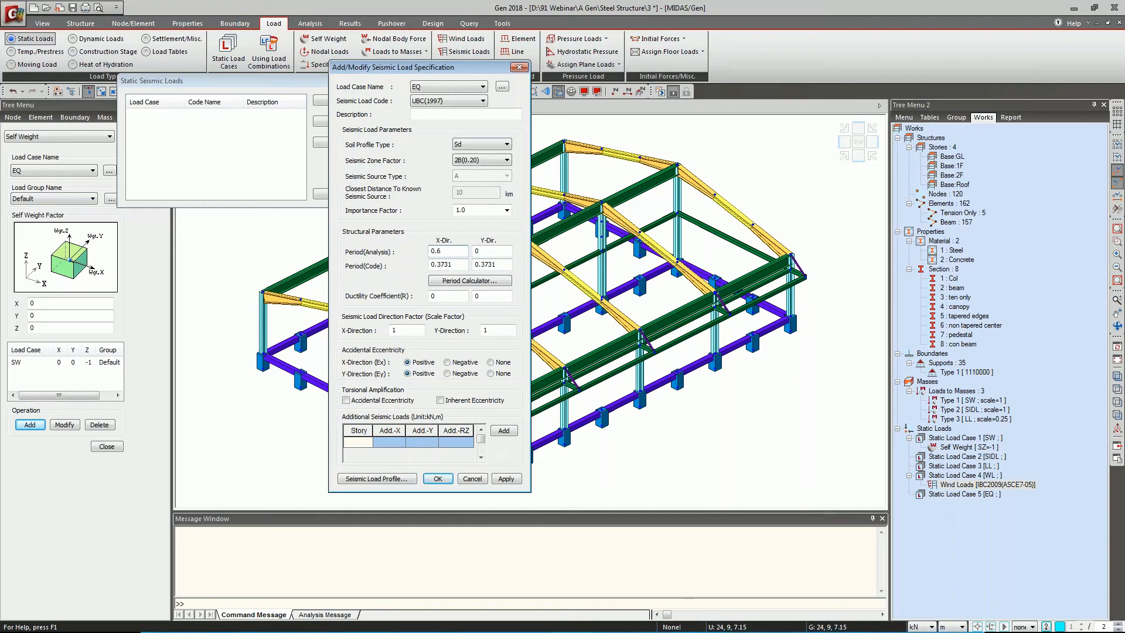
text(787)
click(479, 252)
double_click(479, 252)
text(0.)
drag(459, 253, 424, 251)
click(490, 251)
text(6787)
click(458, 252)
click(498, 250)
click(498, 264)
click(501, 254)
click(500, 267)
Set the ductility coefficient (R) to 4.5 for both the X- and Y-directions.
double_click(435, 296)
text(4.5)
key(Tab)
Set the X-direction scale factor to 0 and the accidental eccentricity to None in both directions.
click(397, 332)
key(BackSpace)
text(0)
click(491, 362)
click(491, 373)
Open the seismic load profile and examine the Y-direction story forces and story shears in its table.
click(366, 479)
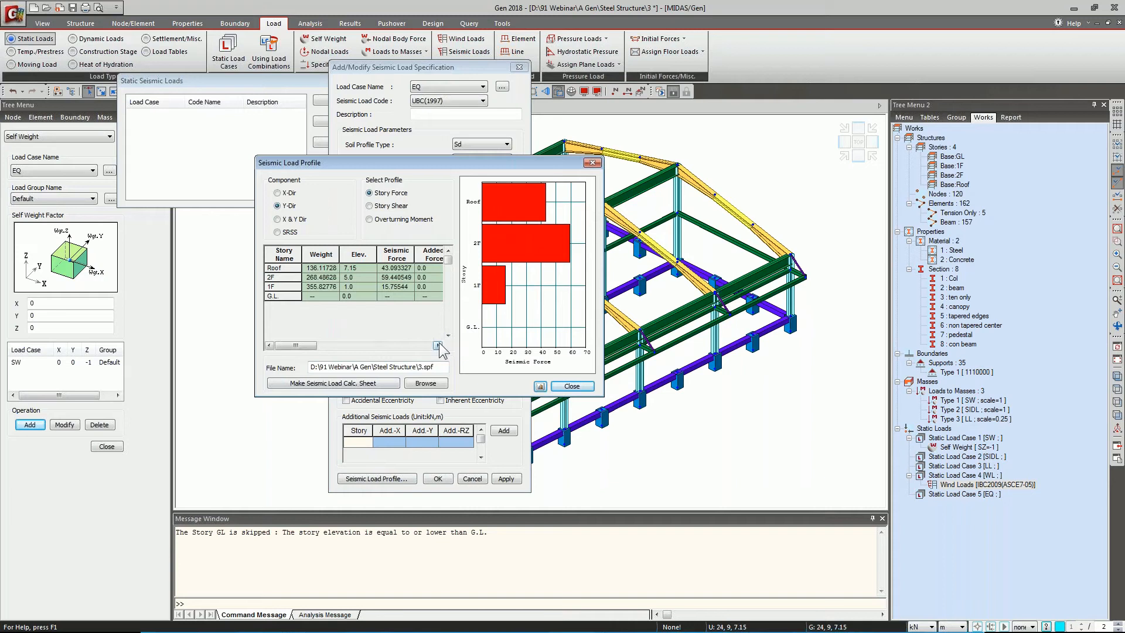
click(438, 345)
click(438, 345)
click(437, 345)
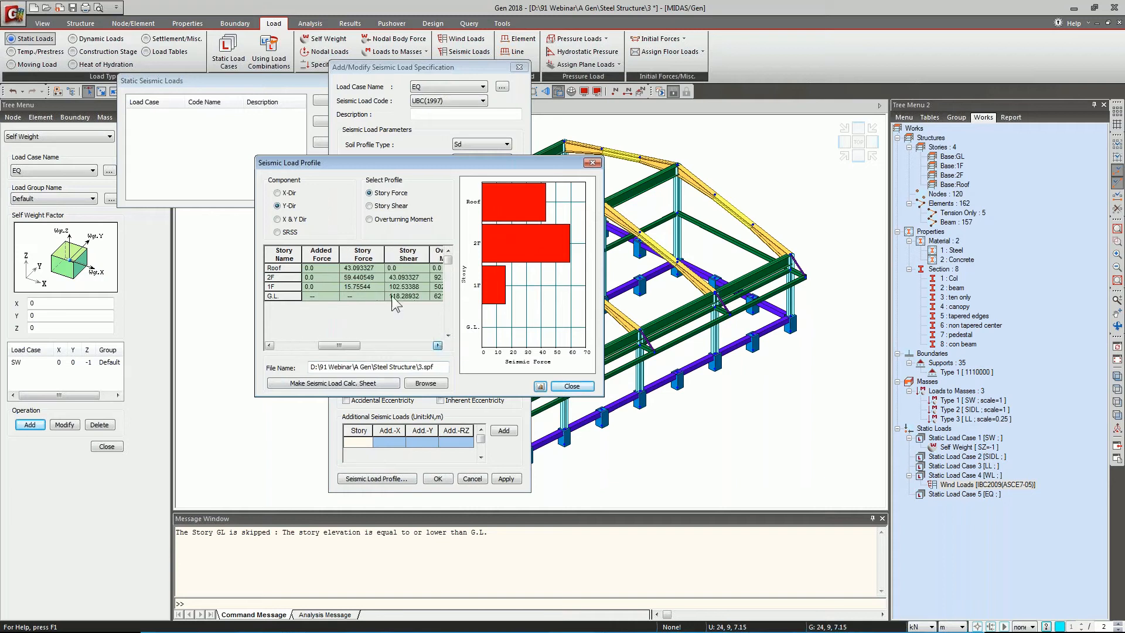
Generate the seismic load calculation sheet and review the masses, coefficients and load parameters listed in it.
click(387, 384)
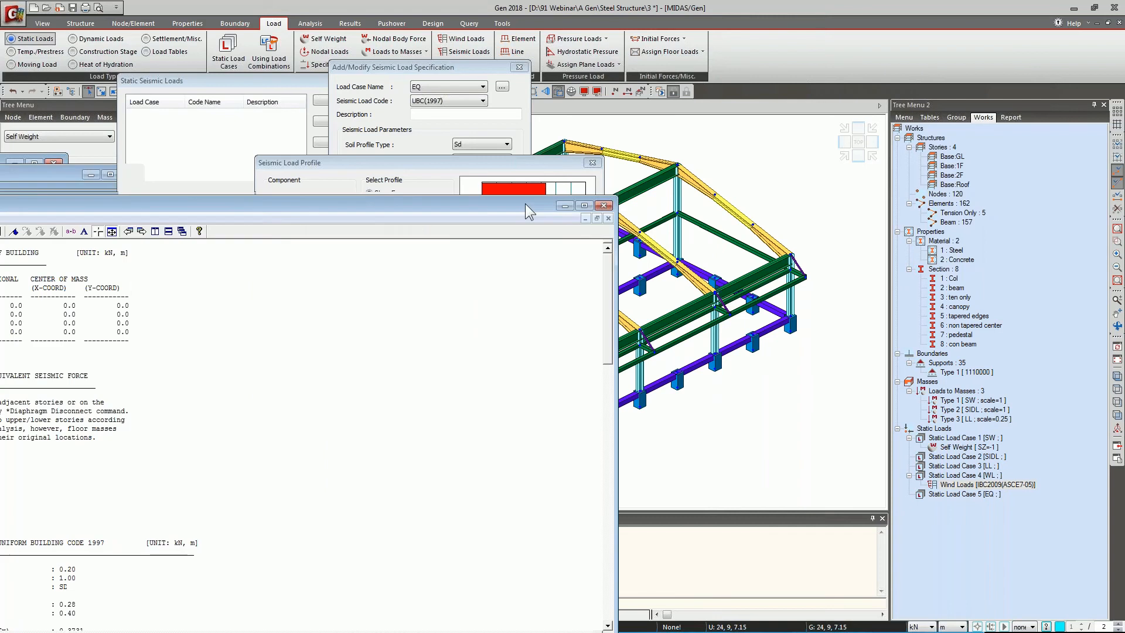
drag(525, 203, 867, 172)
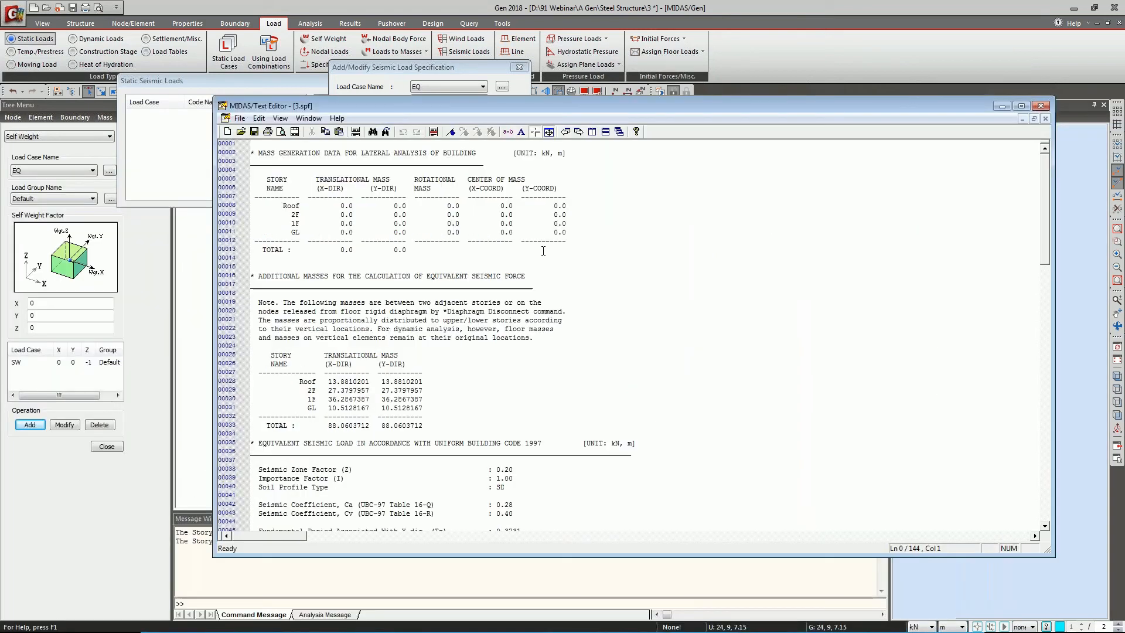
scroll(541, 250, down, 6)
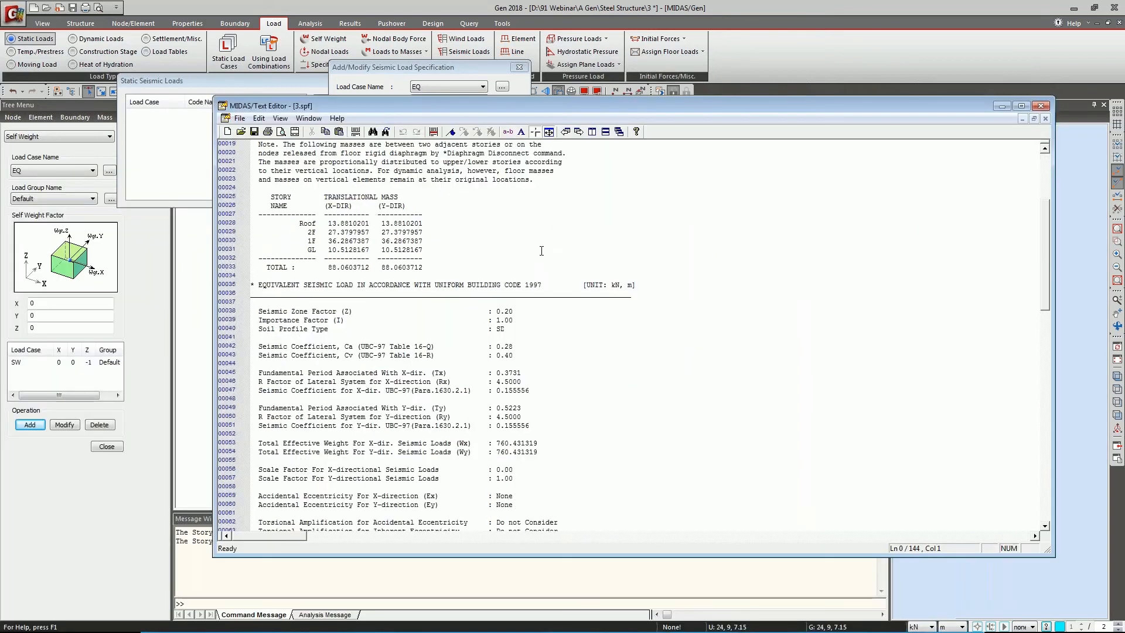
scroll(541, 251, down, 6)
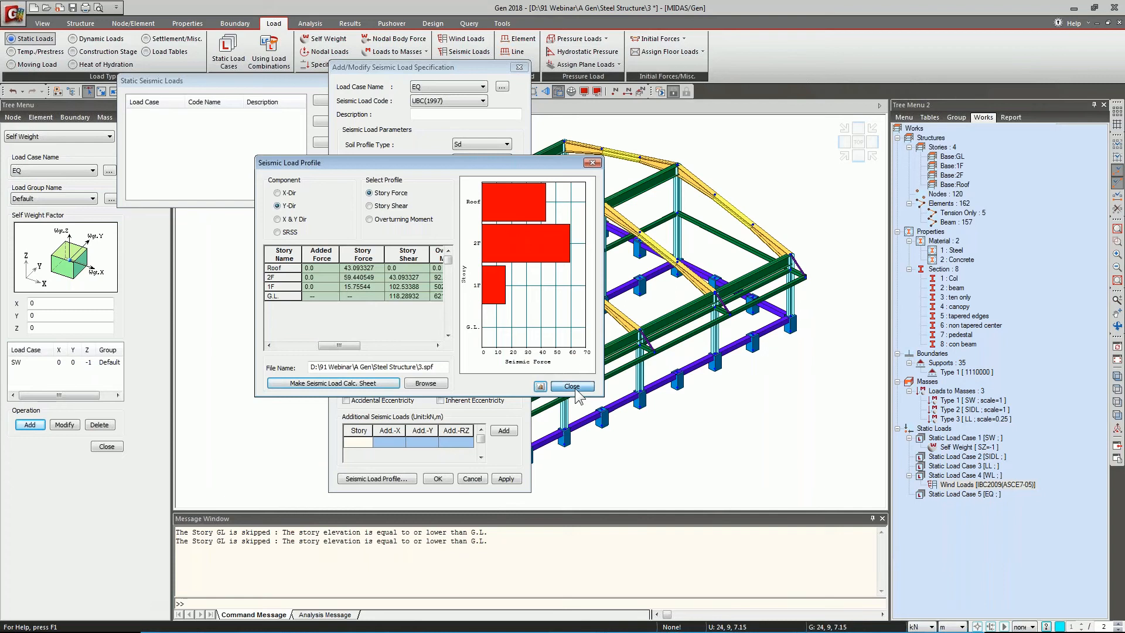
Leave the load profile, accept the UBC(1997) seismic load for EQ and close the static seismic loads list.
click(572, 386)
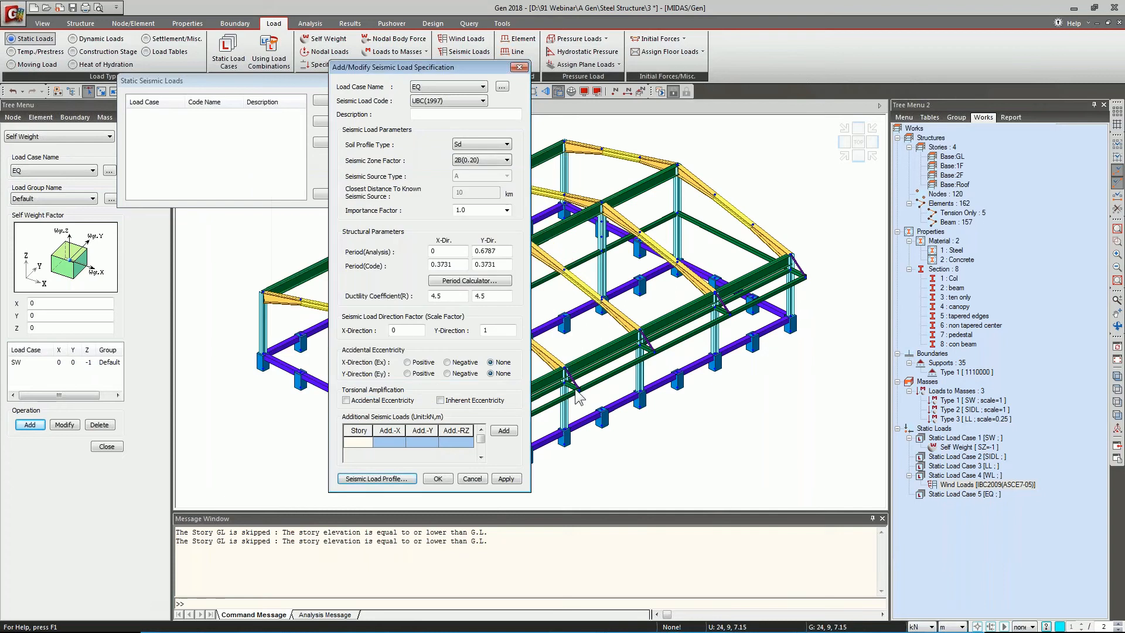
click(439, 479)
click(343, 194)
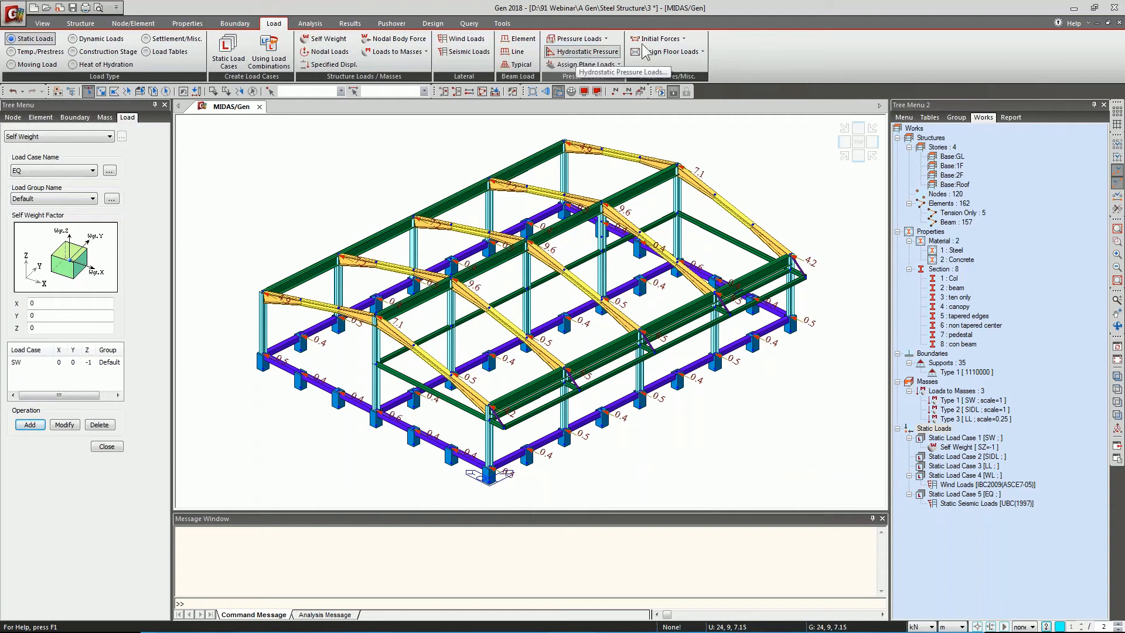
Start a floor load type named roof and give load case SW a floor load of -1.5 kN/m^2.
click(704, 52)
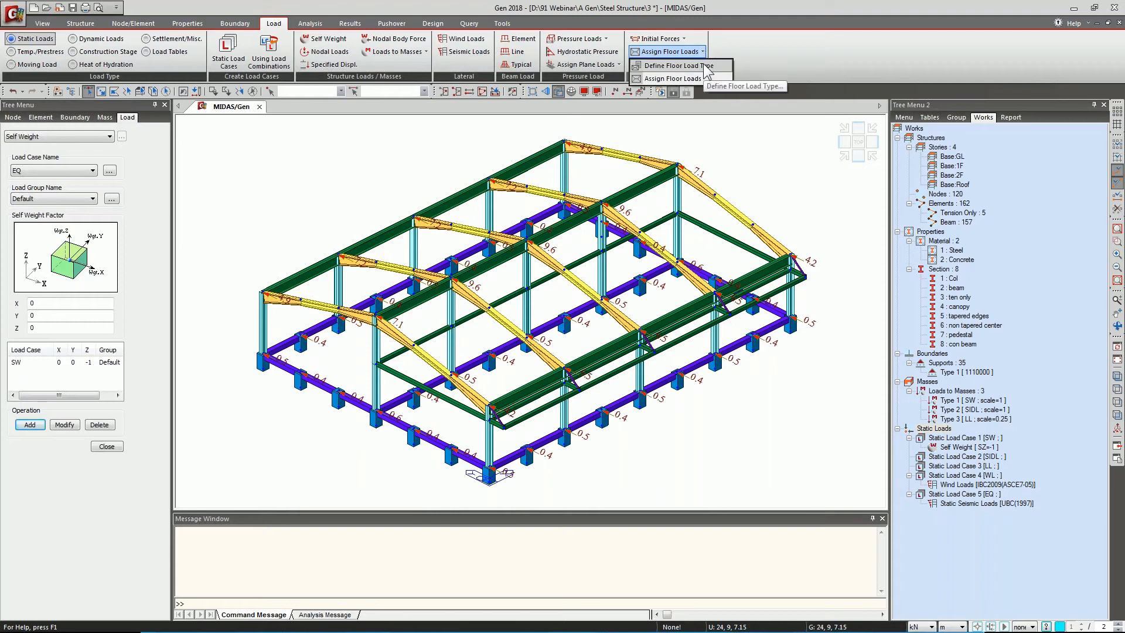
click(706, 68)
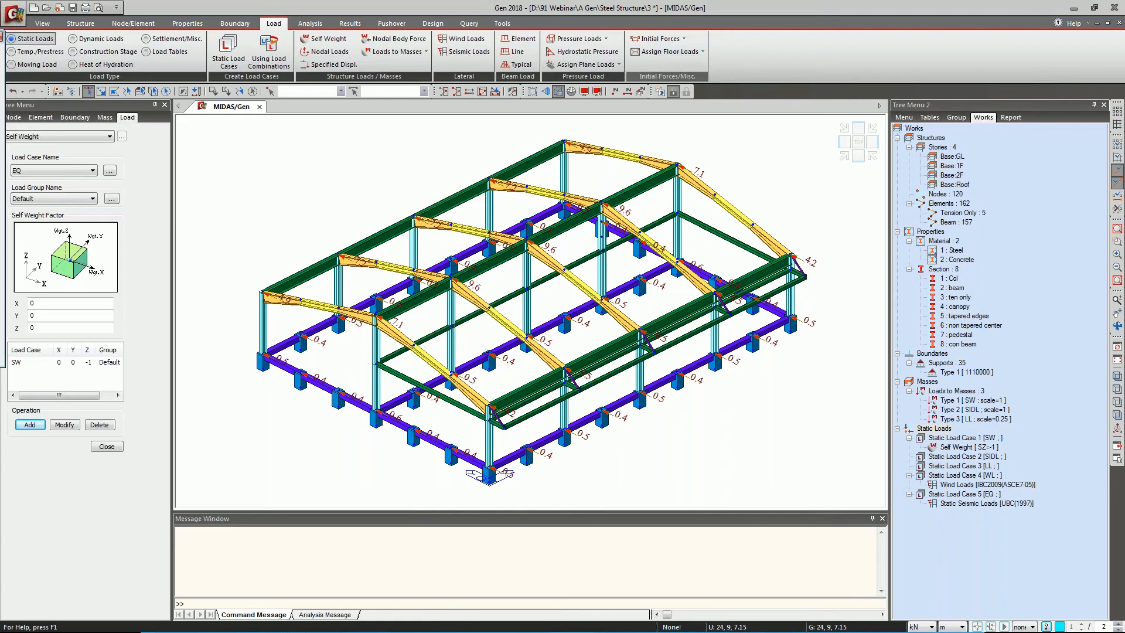
text(typical)
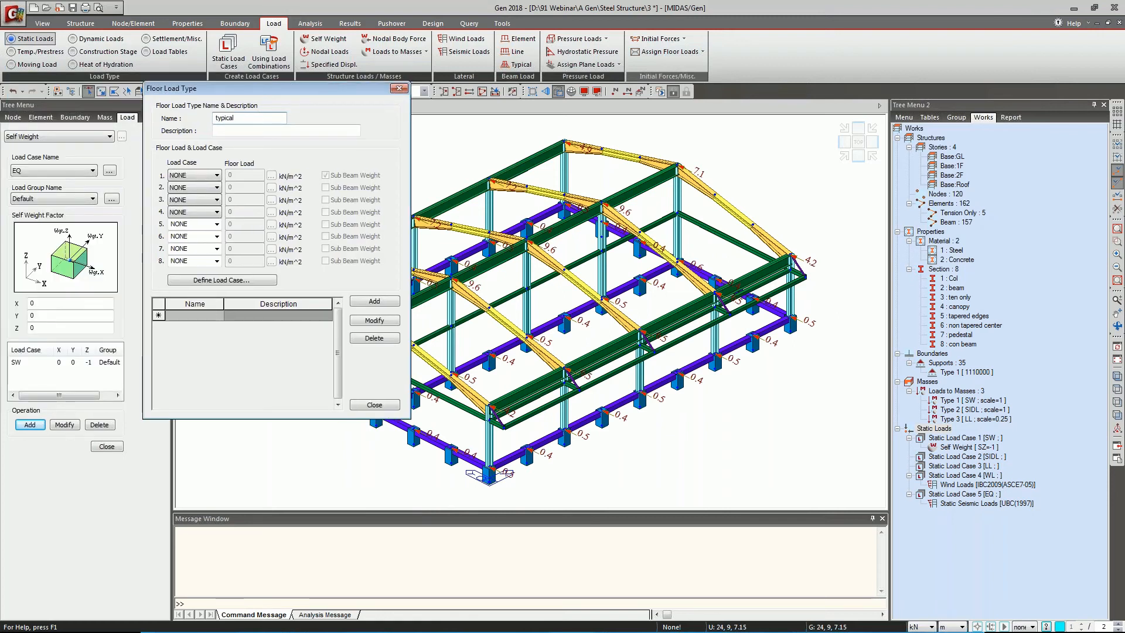
drag(235, 118, 192, 121)
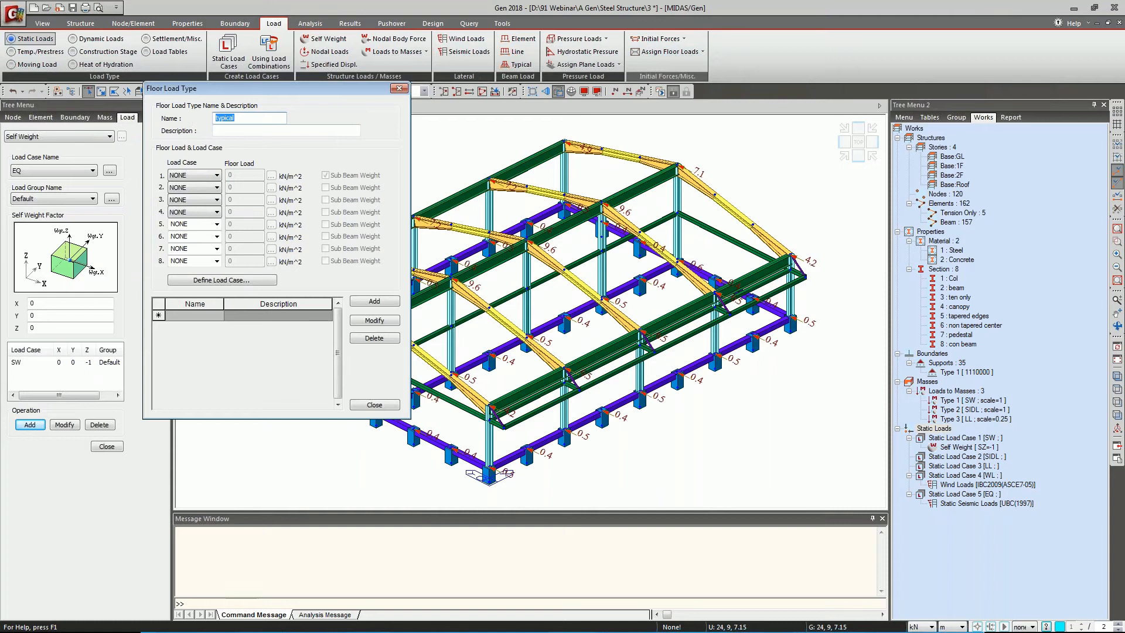
text(roof)
click(193, 175)
click(193, 186)
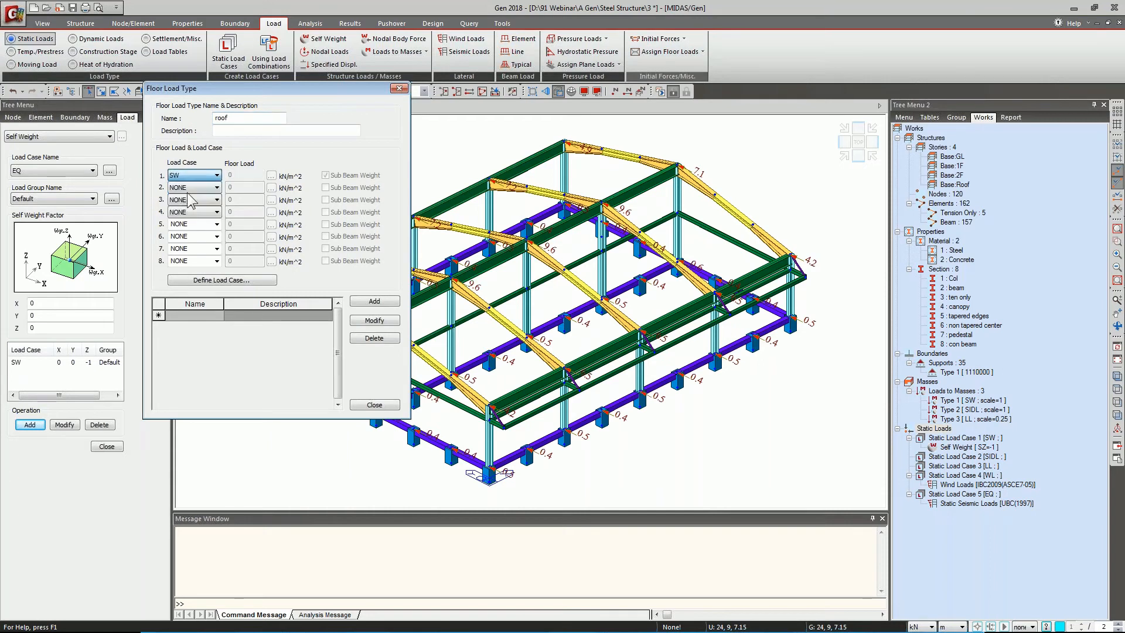
double_click(228, 176)
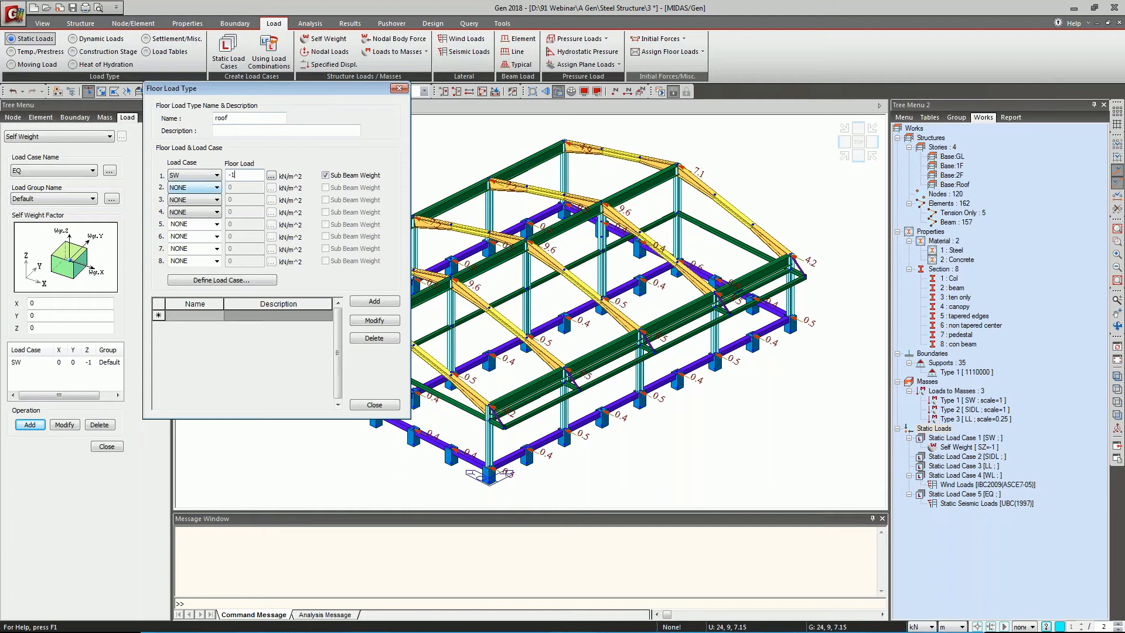
Give SIDL and LL floor loads of -0.5 kN/m^2 each, add the roof load type and close its definition.
click(207, 188)
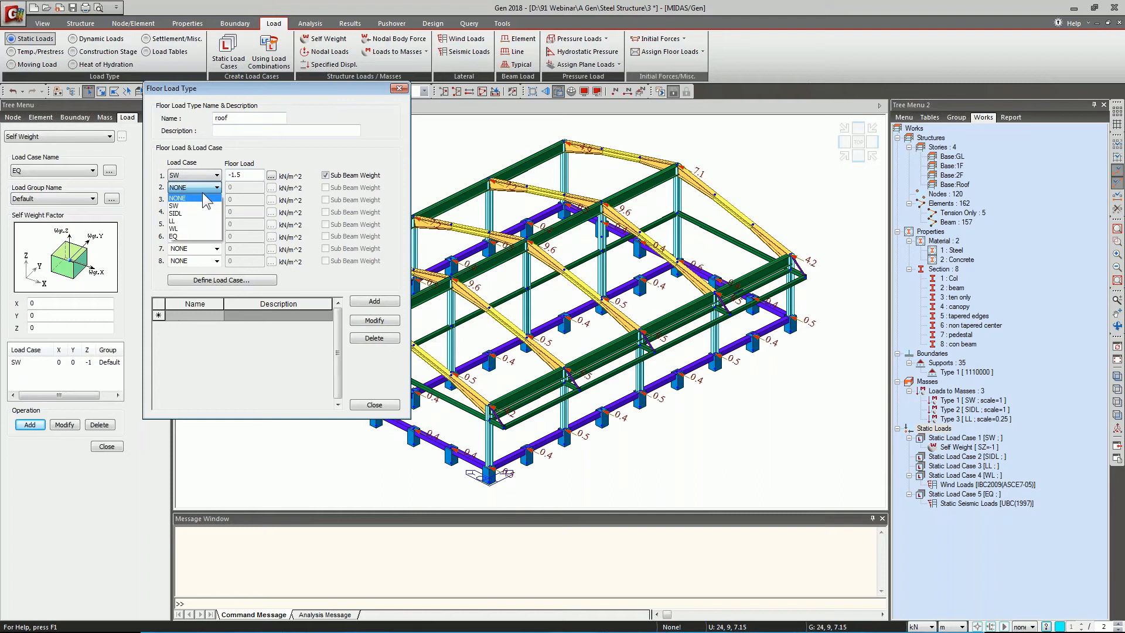
click(176, 214)
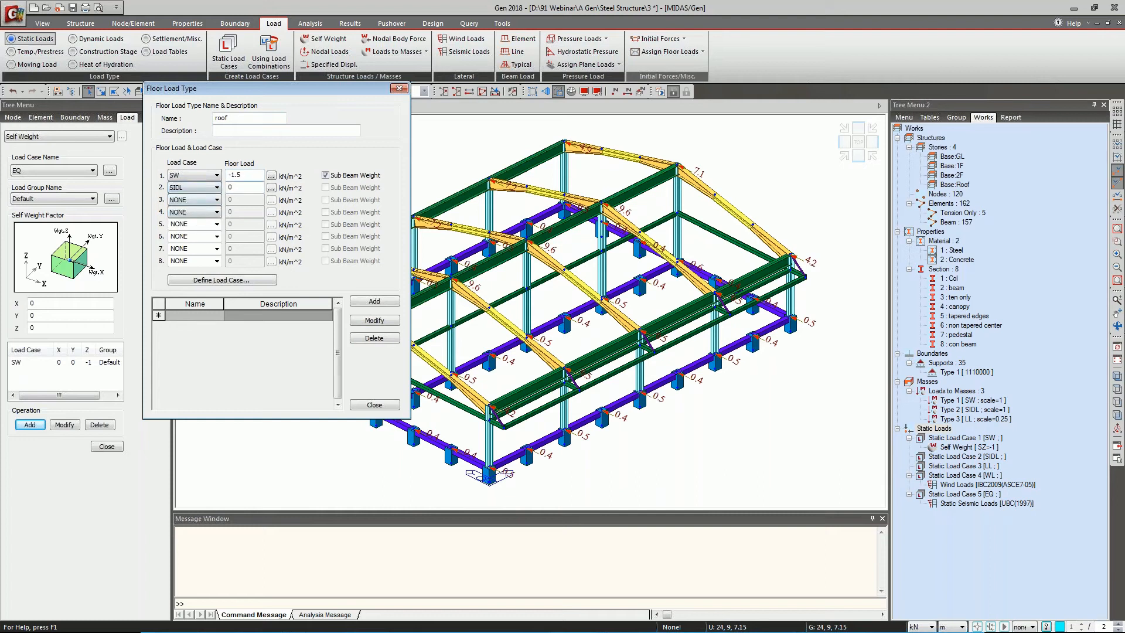
double_click(238, 186)
click(217, 199)
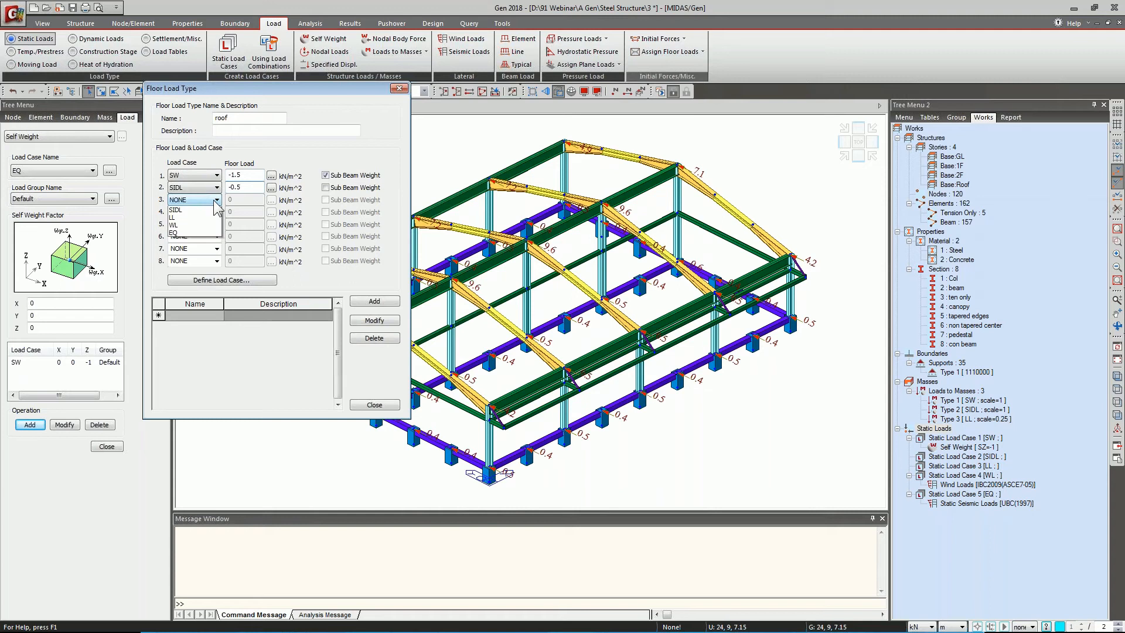
click(199, 234)
click(234, 200)
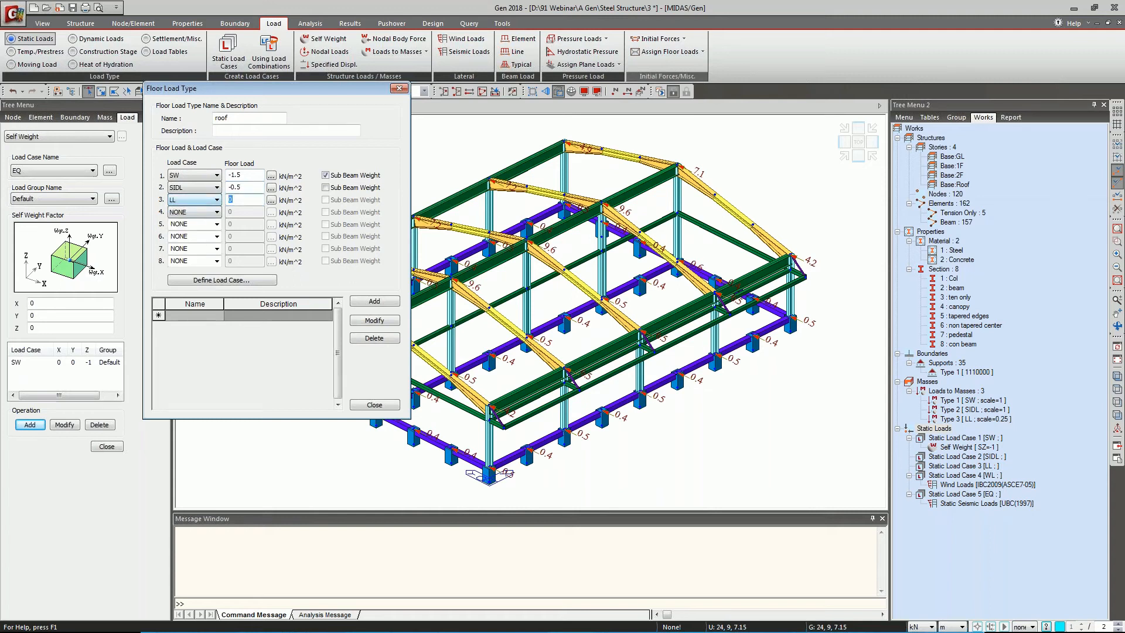
text(-0.5)
click(370, 301)
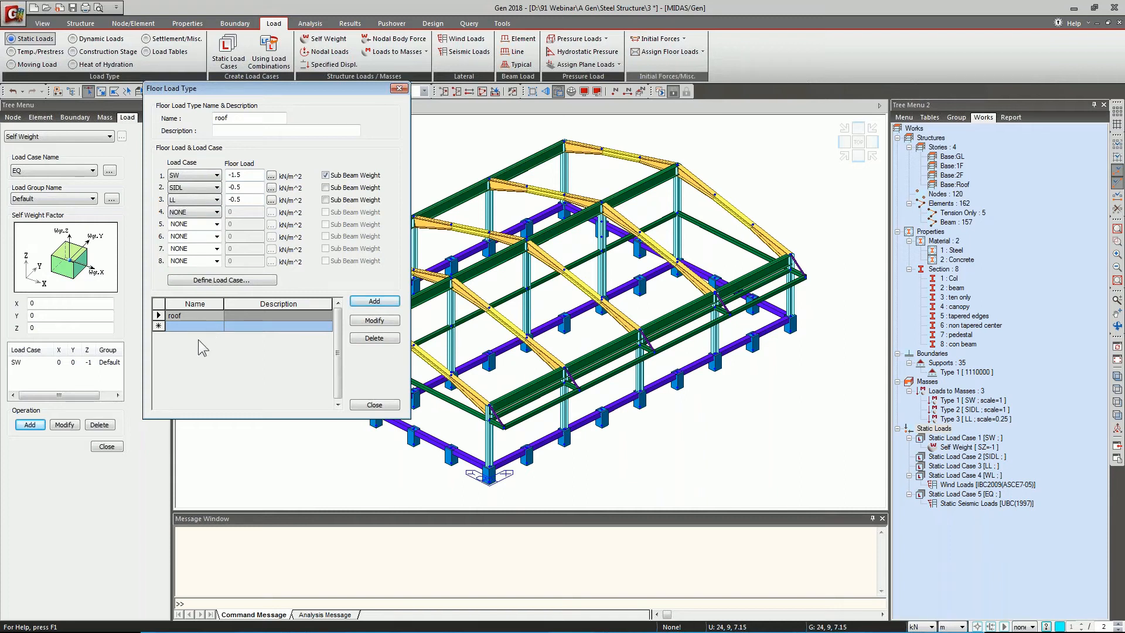
click(374, 405)
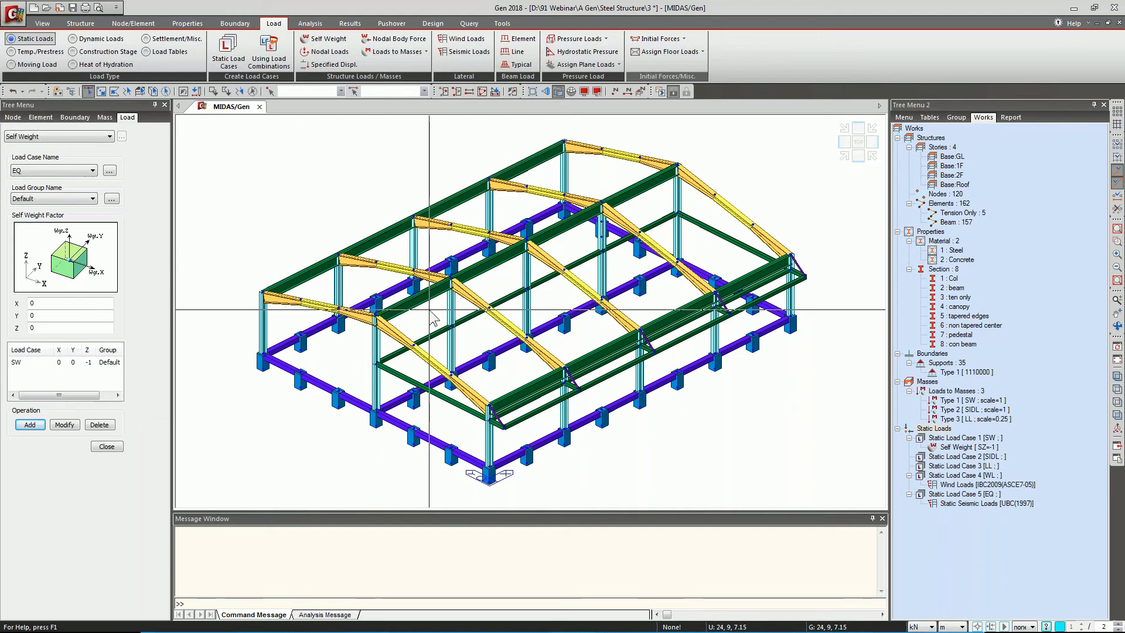
Start assigning floor loads with the roof load type and set the distribution to One way.
click(705, 59)
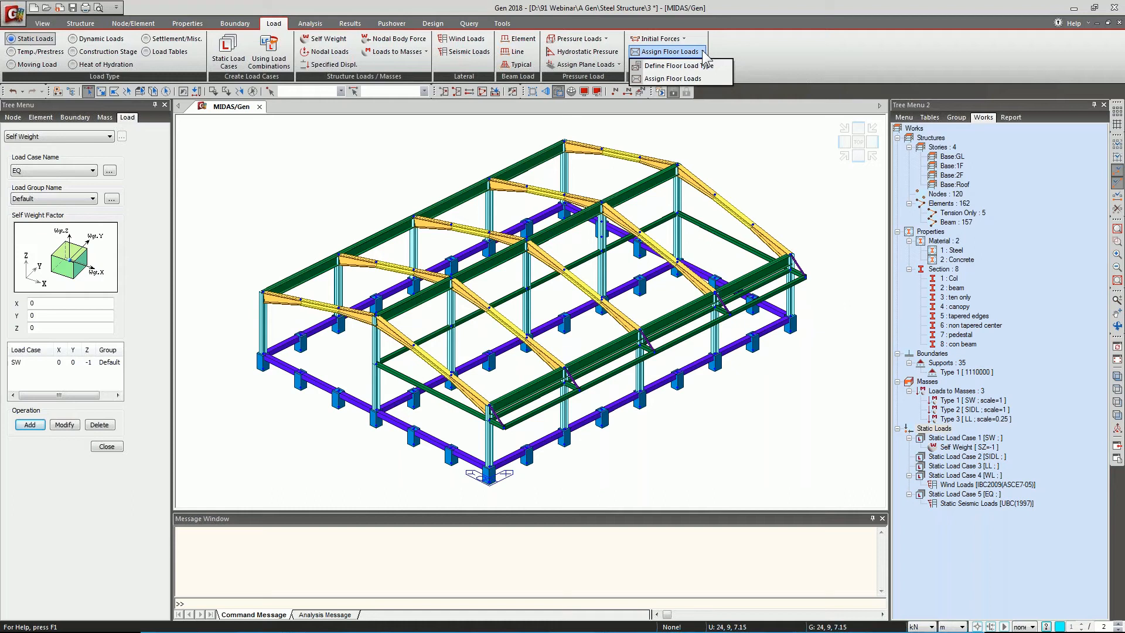
click(675, 79)
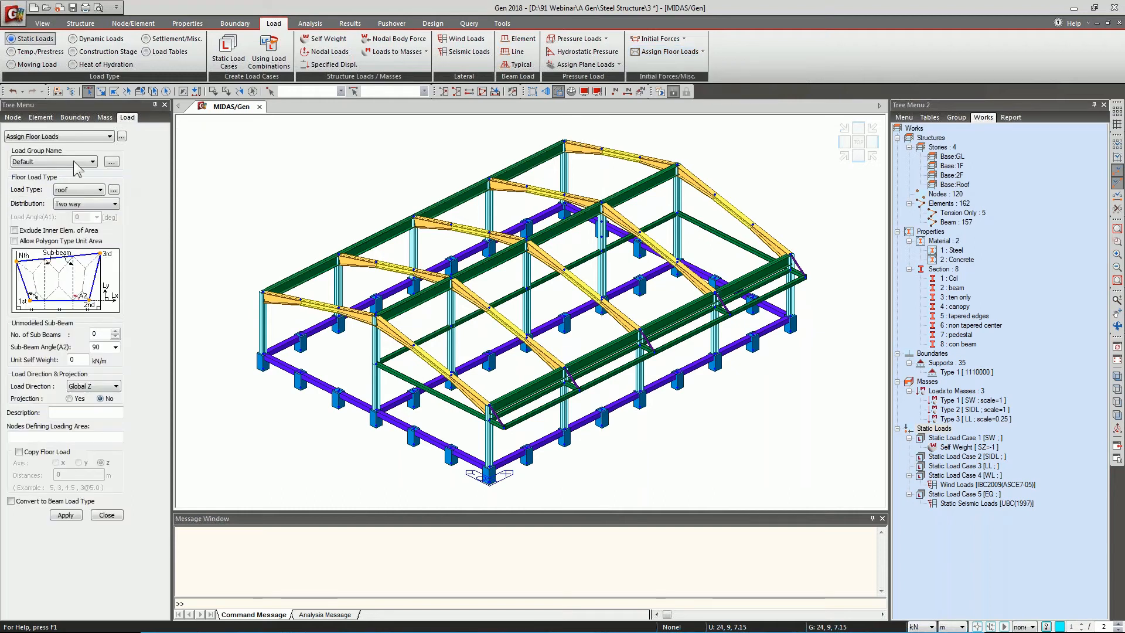
click(87, 202)
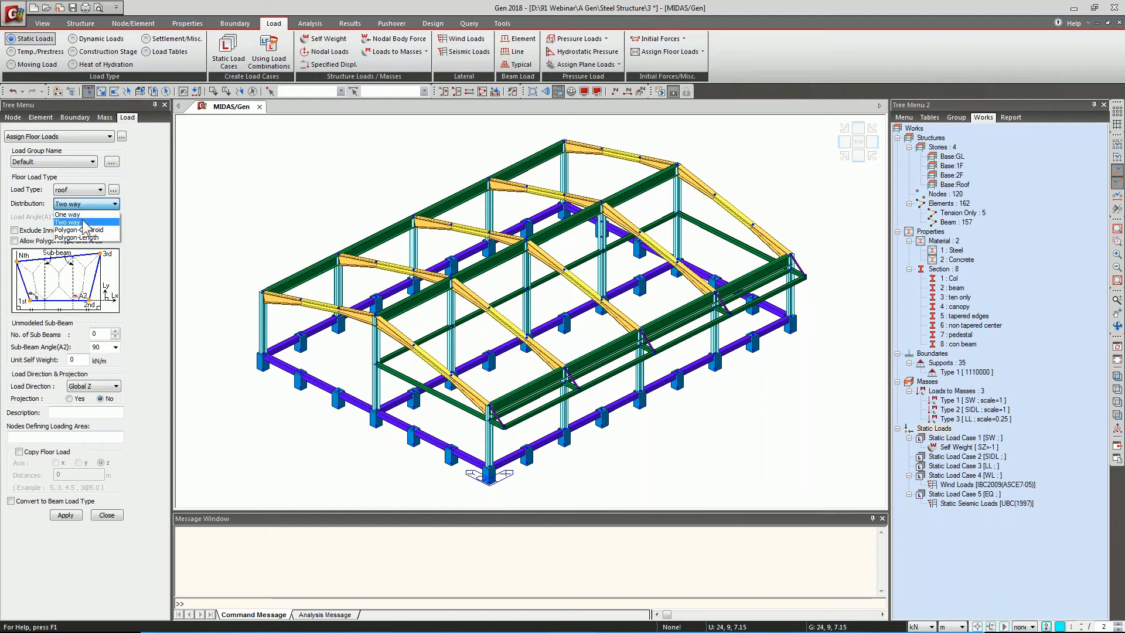
click(83, 215)
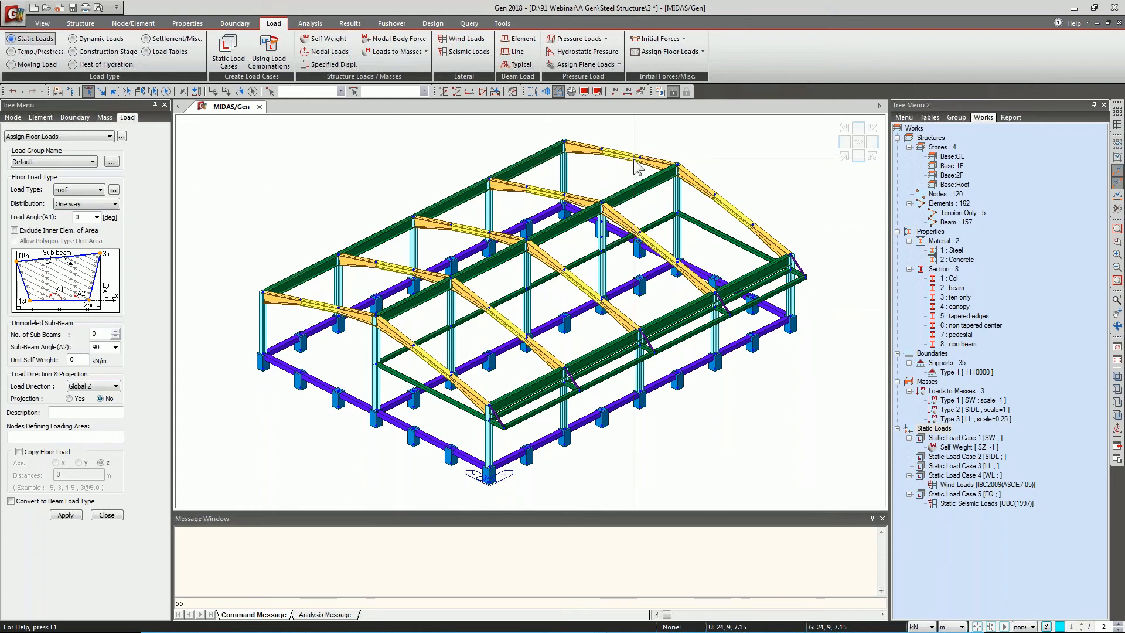
Set the number of unmodeled sub-beams to 5 with a unit self weight of 0.5 kN/m and no projection.
click(101, 335)
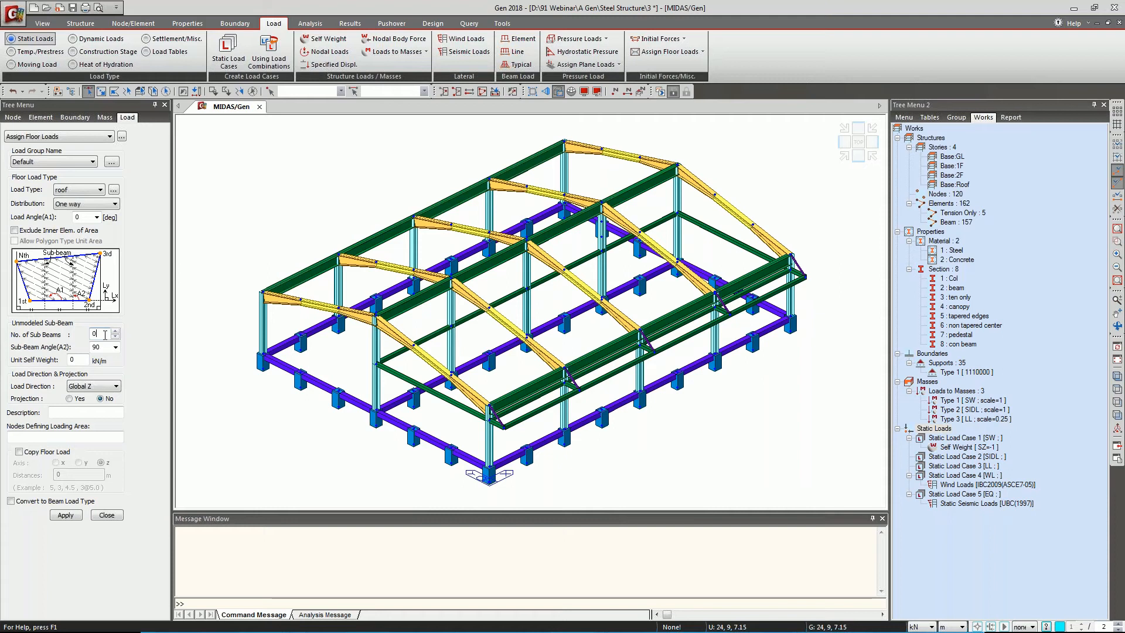
double_click(95, 334)
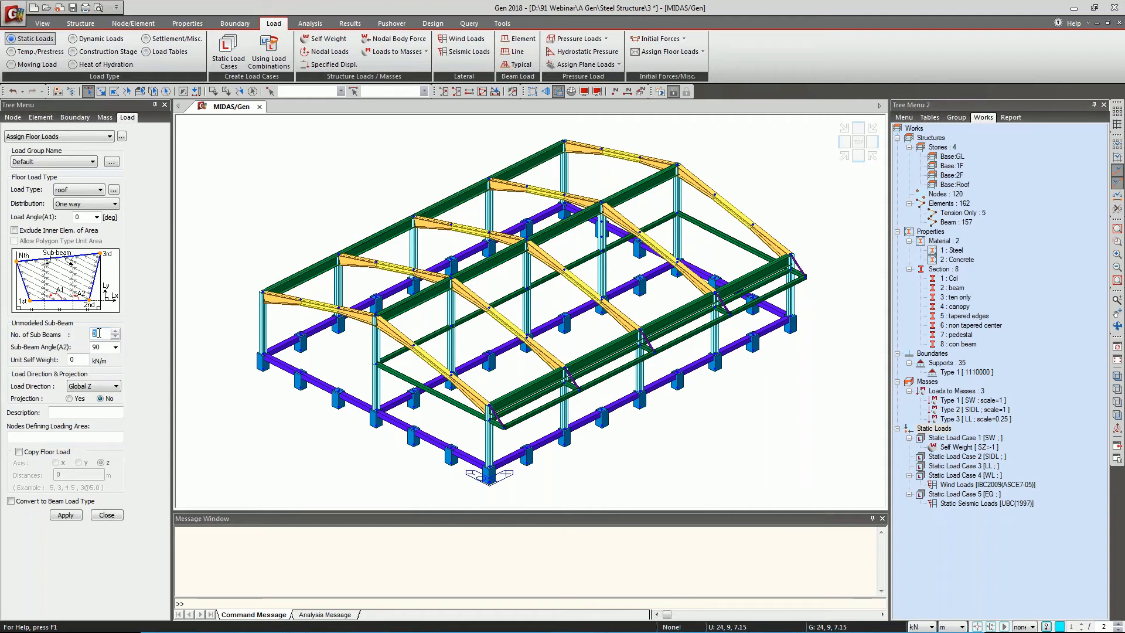
text(4)
key(Return)
click(101, 398)
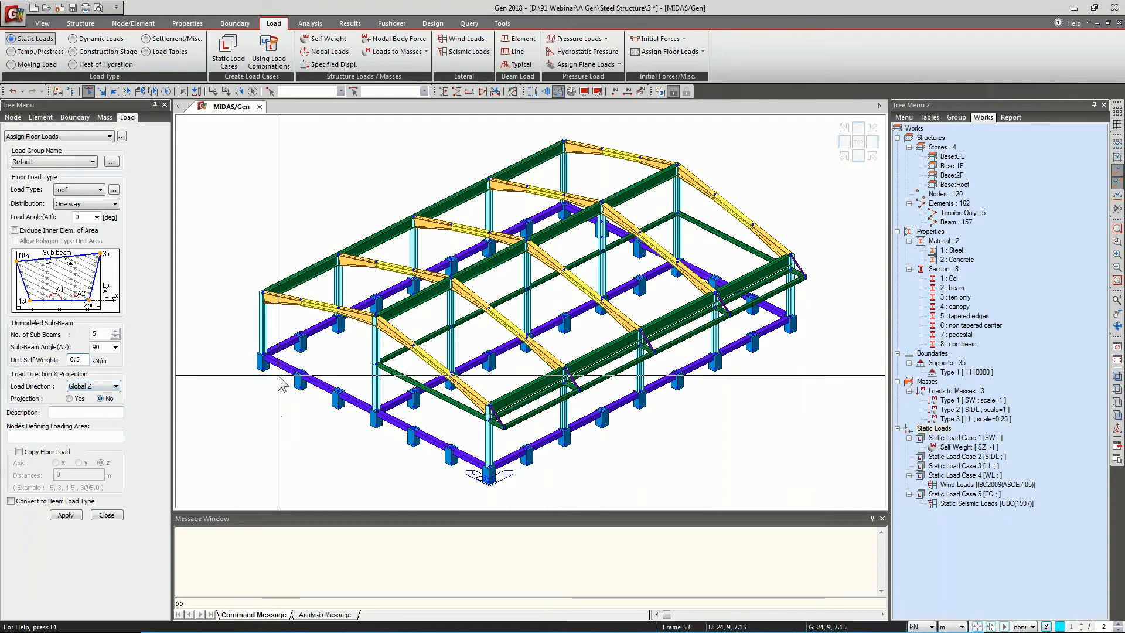
Assign the roof floor load in Global Z to the rear roof slope bounded by nodes 36, 41, 45 and 40.
click(99, 387)
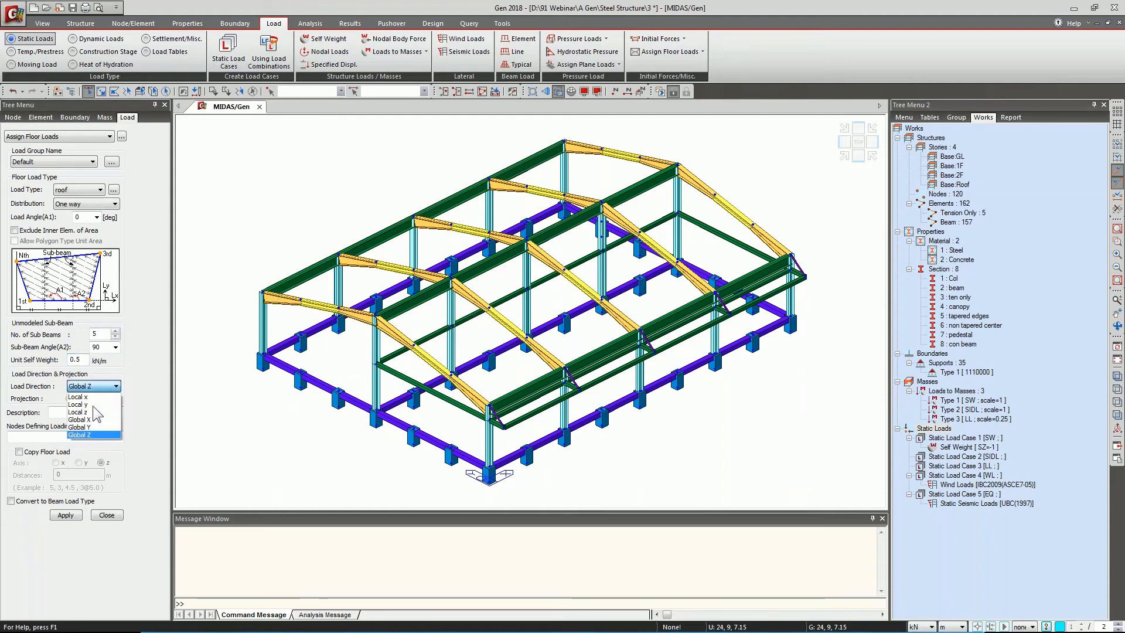
click(103, 387)
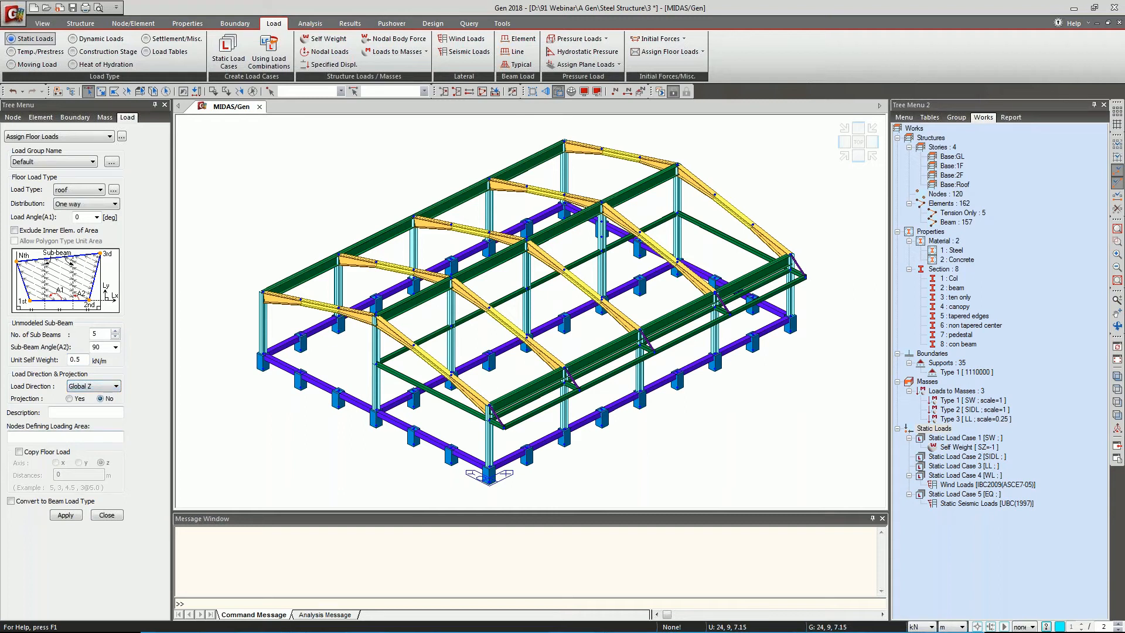
click(64, 436)
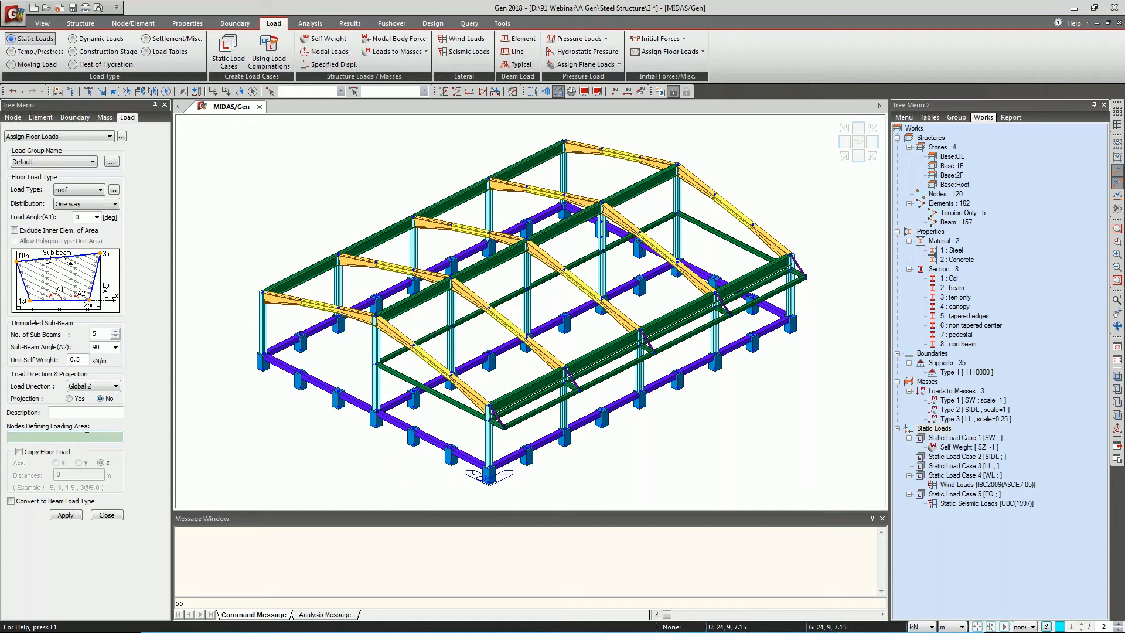
click(263, 291)
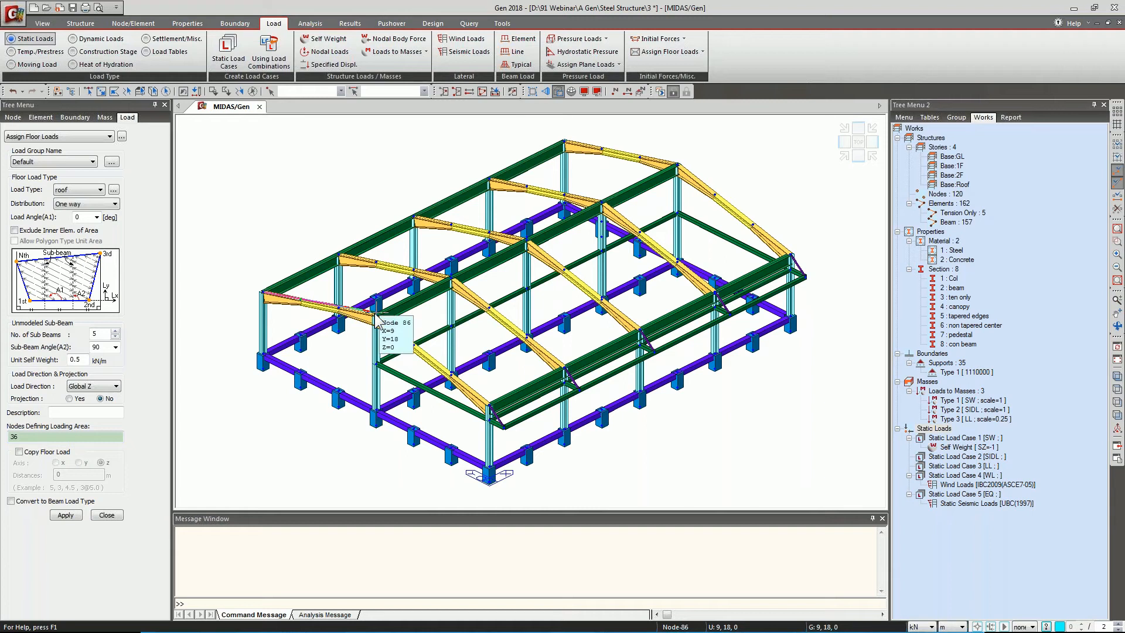
ctrl+middle_drag(375, 315, 368, 337)
click(364, 340)
click(689, 156)
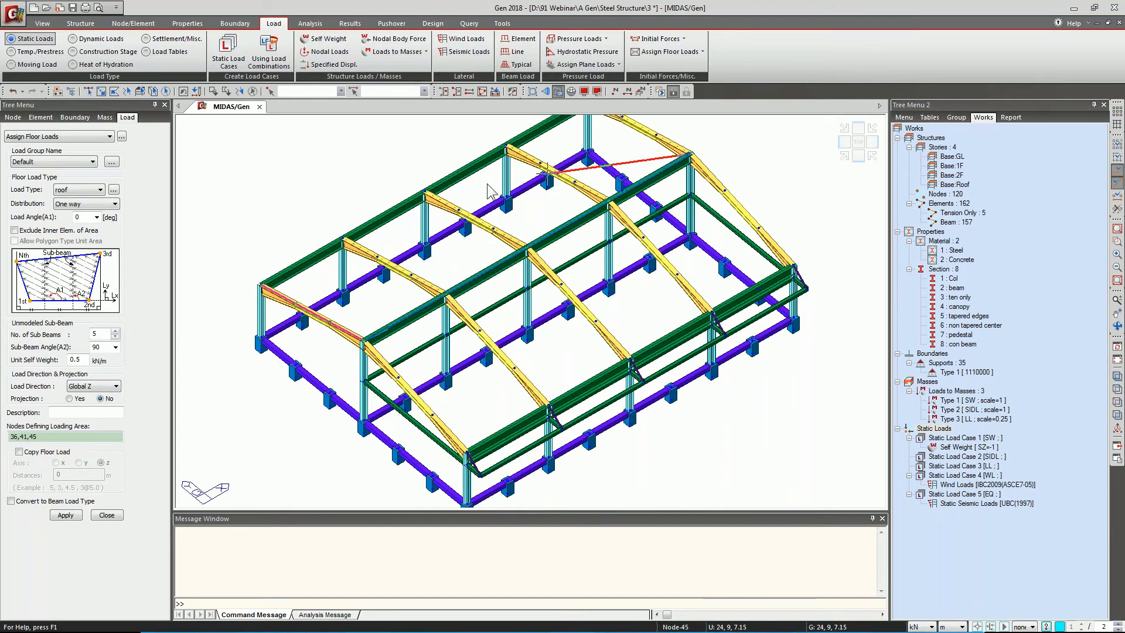
middle_drag(481, 163, 511, 237)
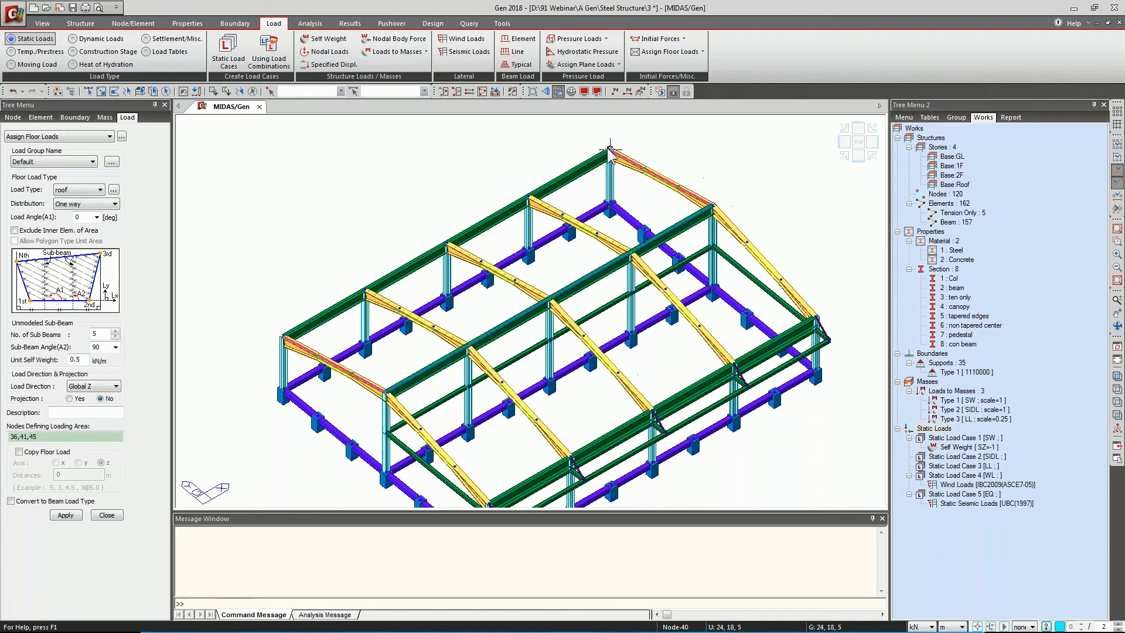
click(285, 334)
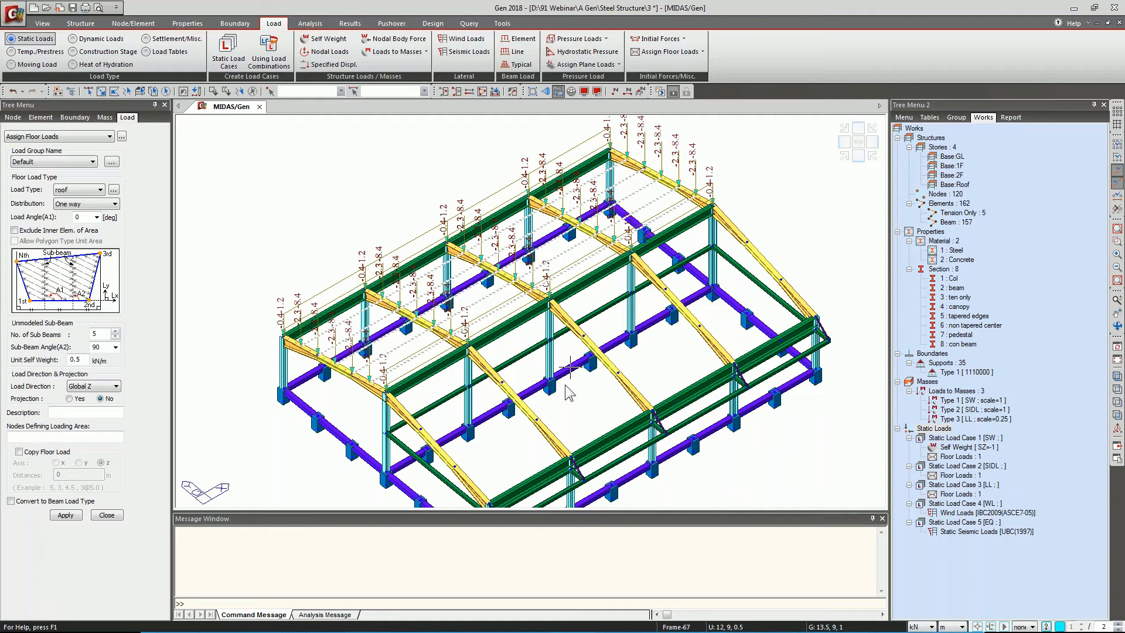
Assign the roof floor load to the front roof slope bounded by nodes 41, 31, 35 and 45.
middle_drag(521, 464, 440, 419)
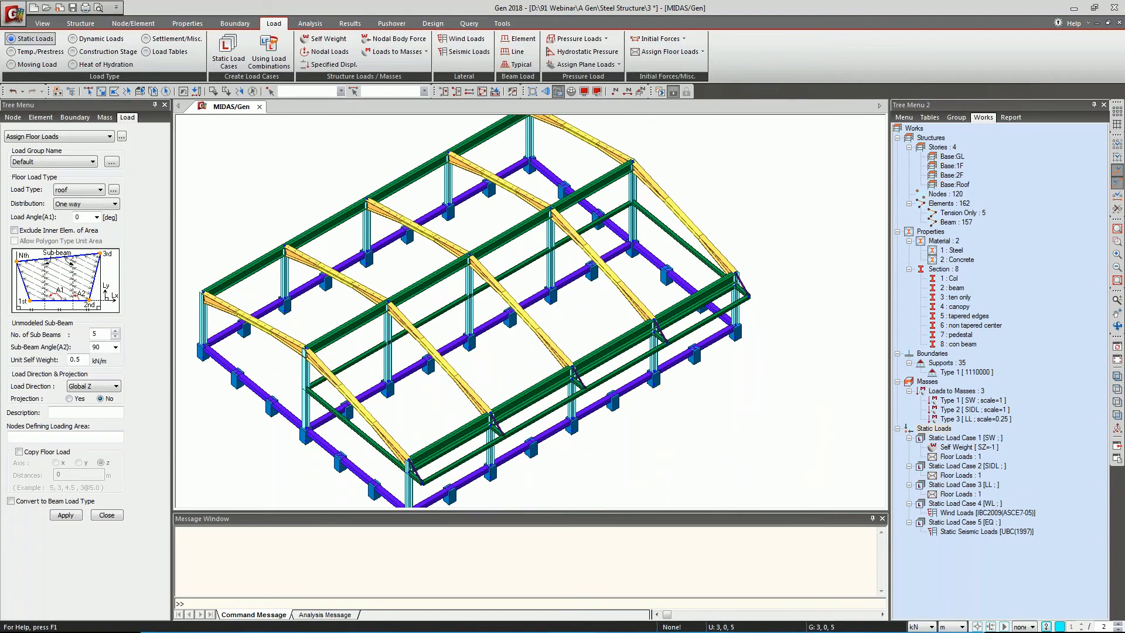
click(306, 350)
click(409, 461)
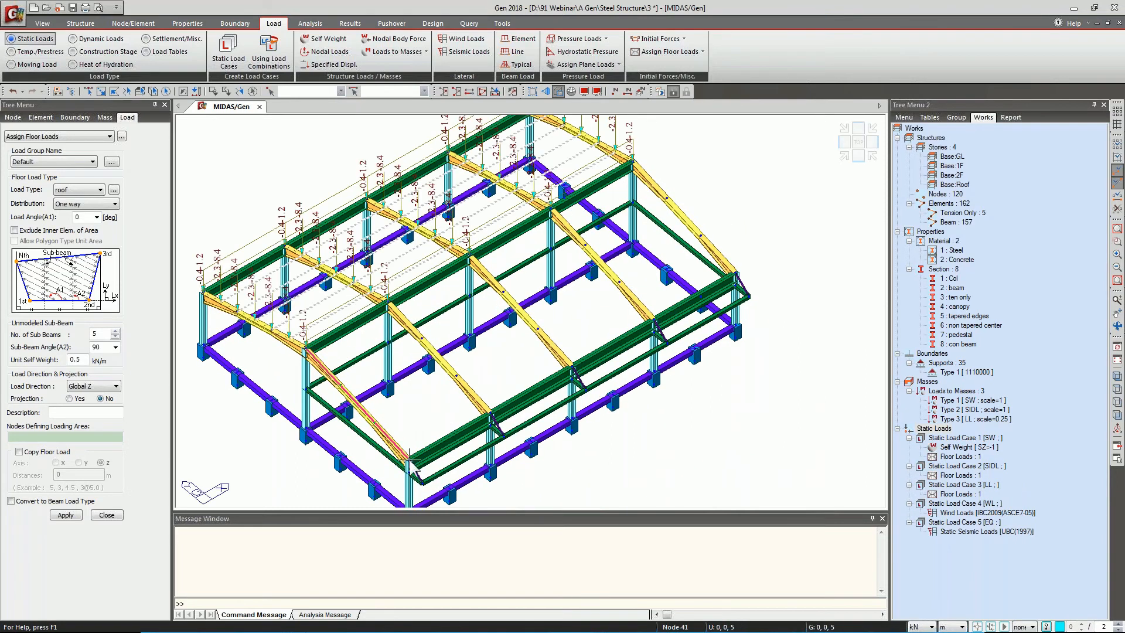
click(737, 274)
click(643, 159)
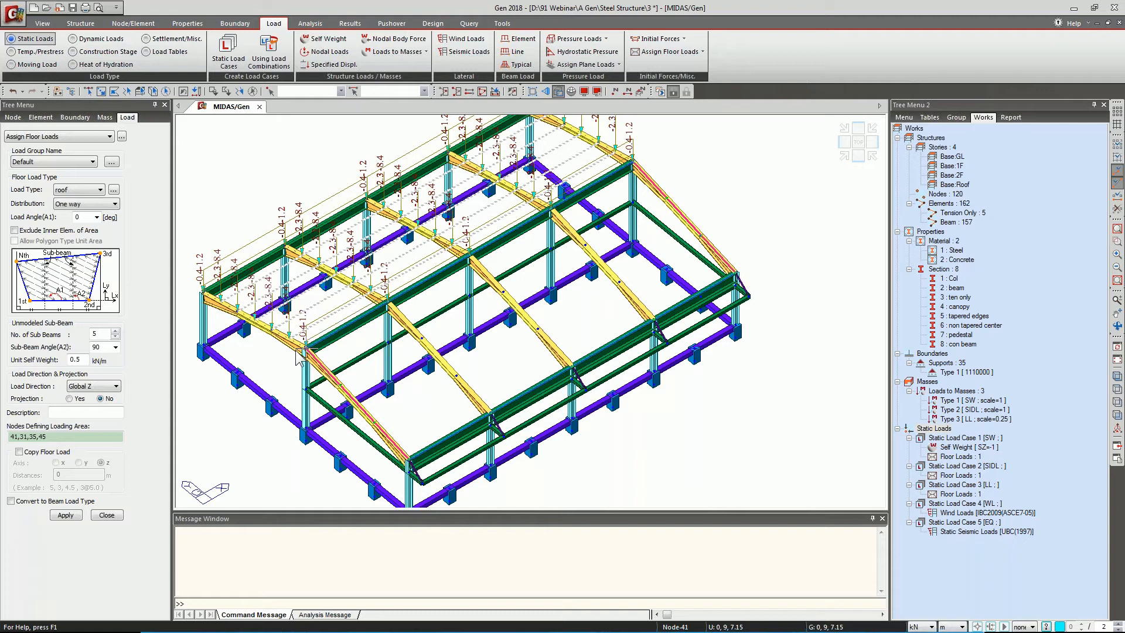
click(299, 355)
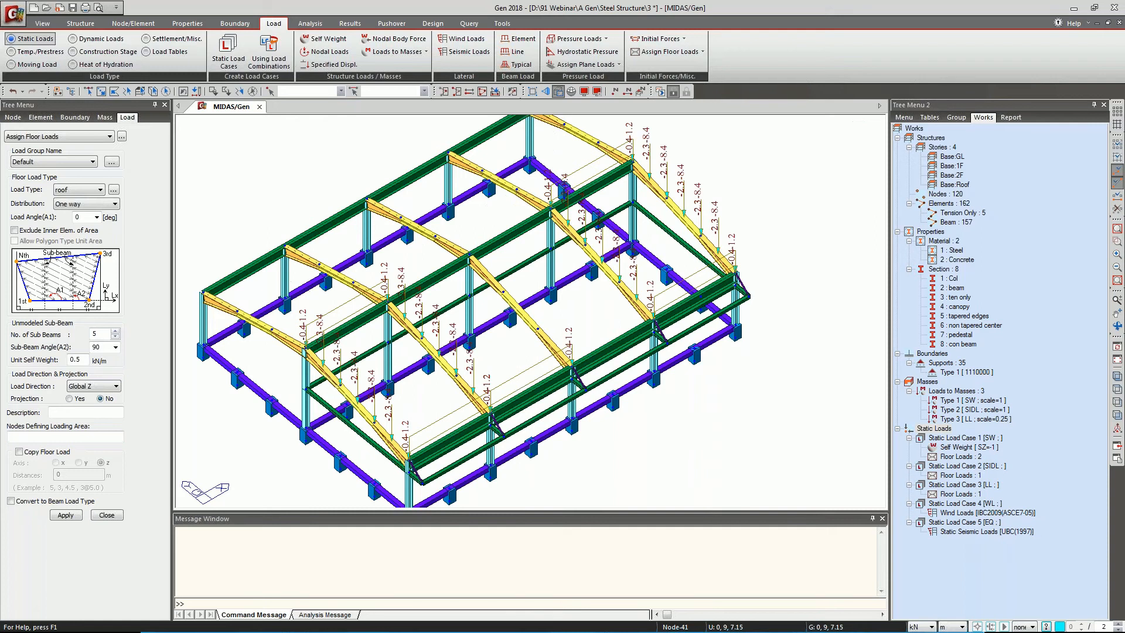
Set the number of unmodeled sub-beams to 0 and assign the floor load to the canopy bounded by nodes 46, 51, 55 and 50.
scroll(506, 316, up, 5)
scroll(506, 317, up, 3)
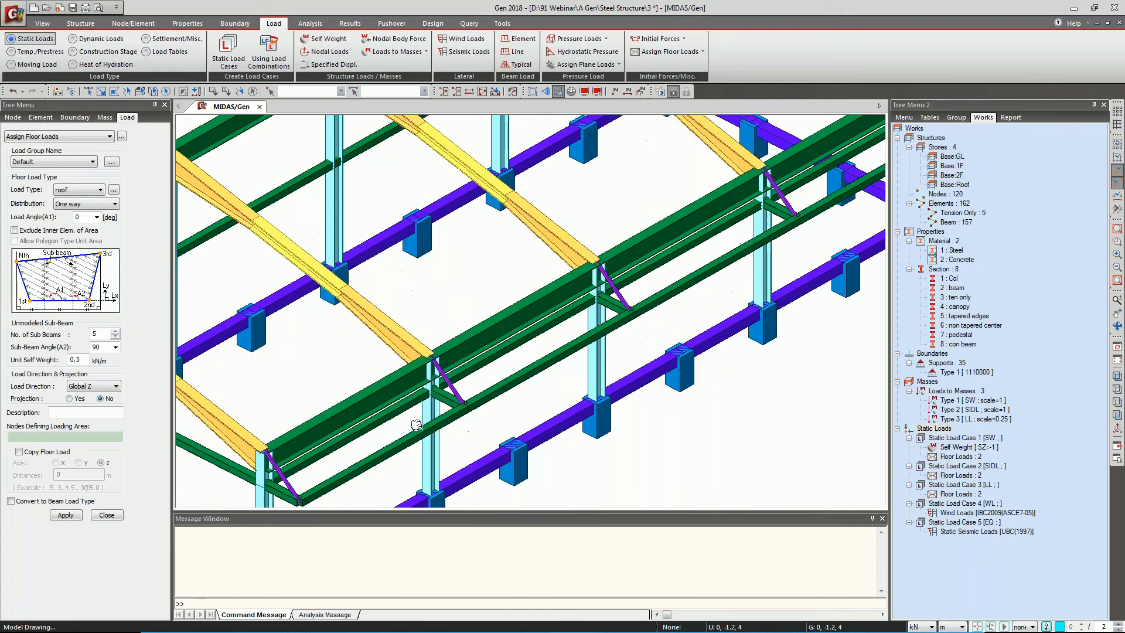
scroll(400, 434, down, 3)
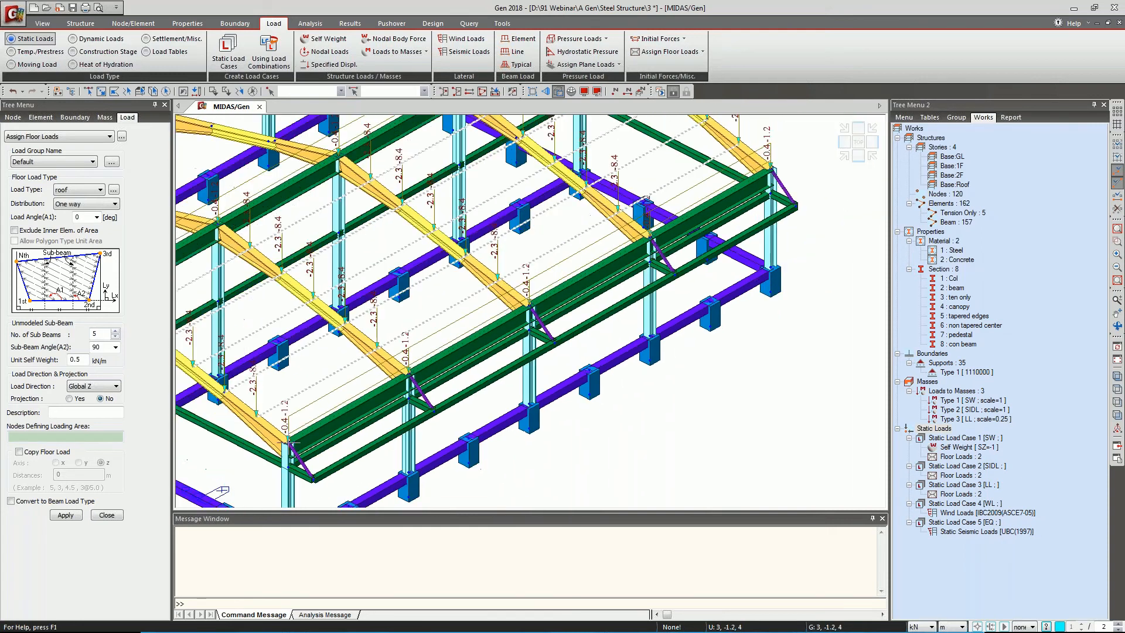
double_click(96, 334)
text(0)
click(66, 437)
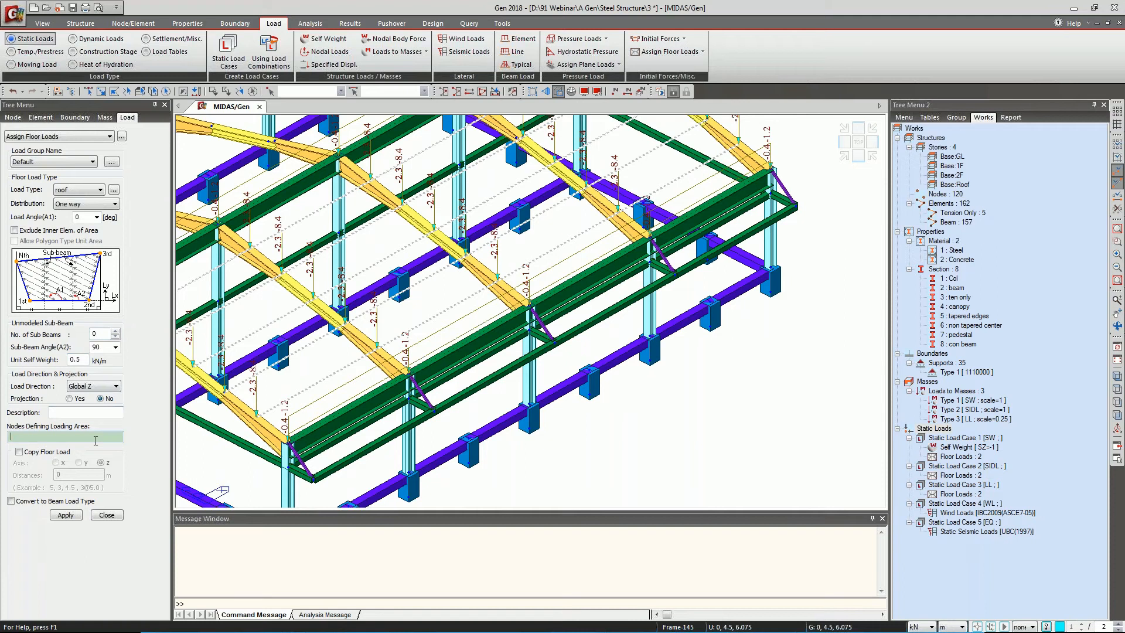
click(289, 467)
click(313, 478)
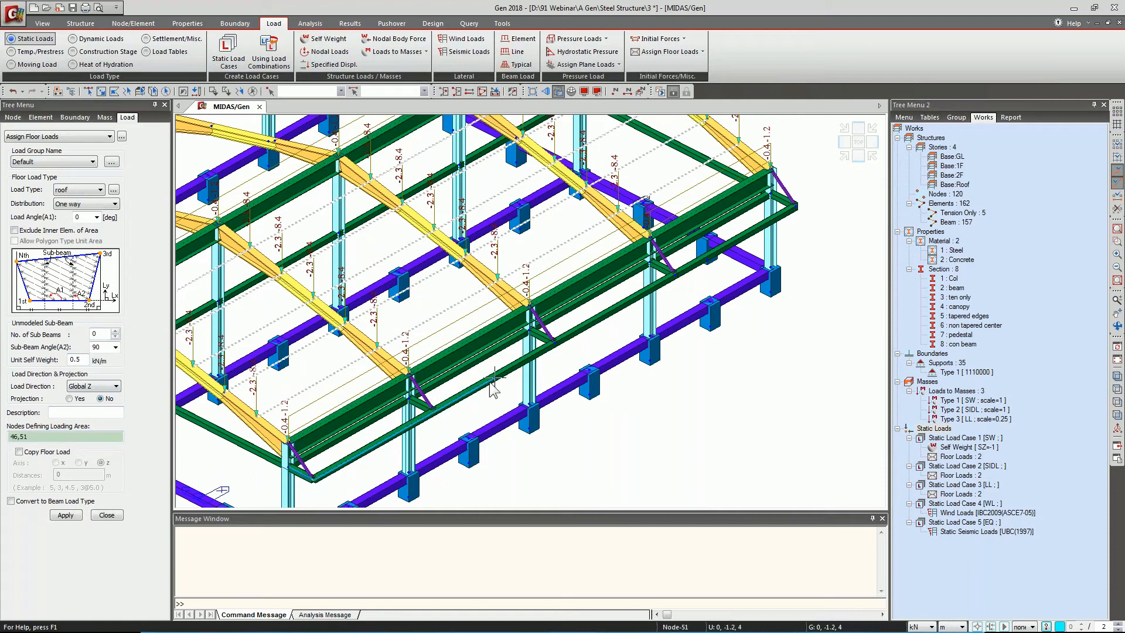
click(756, 199)
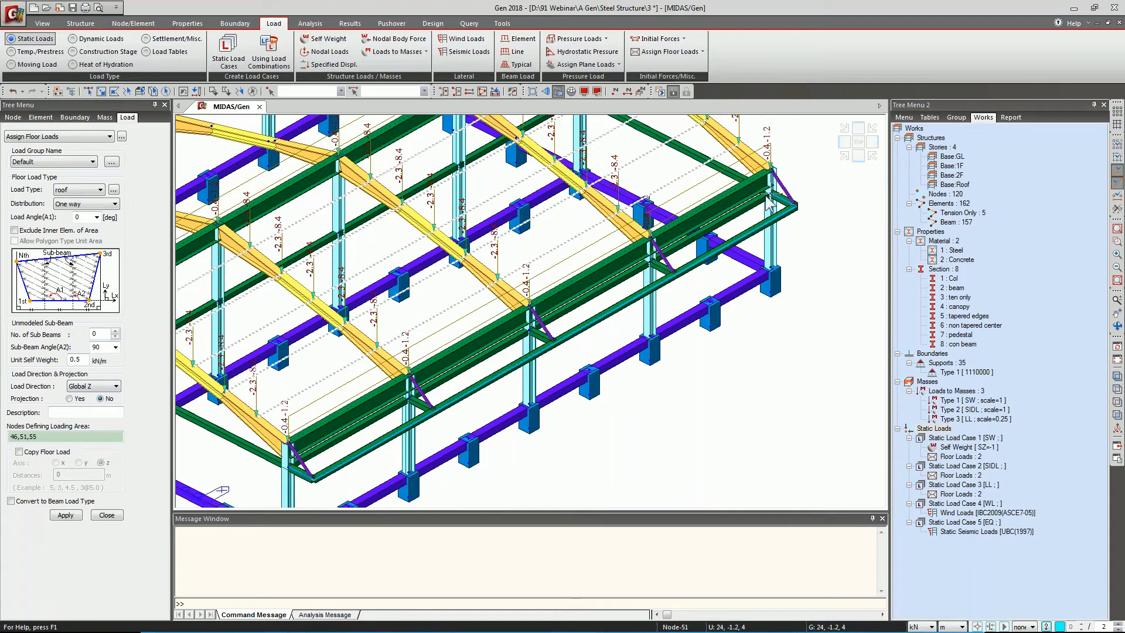
click(285, 469)
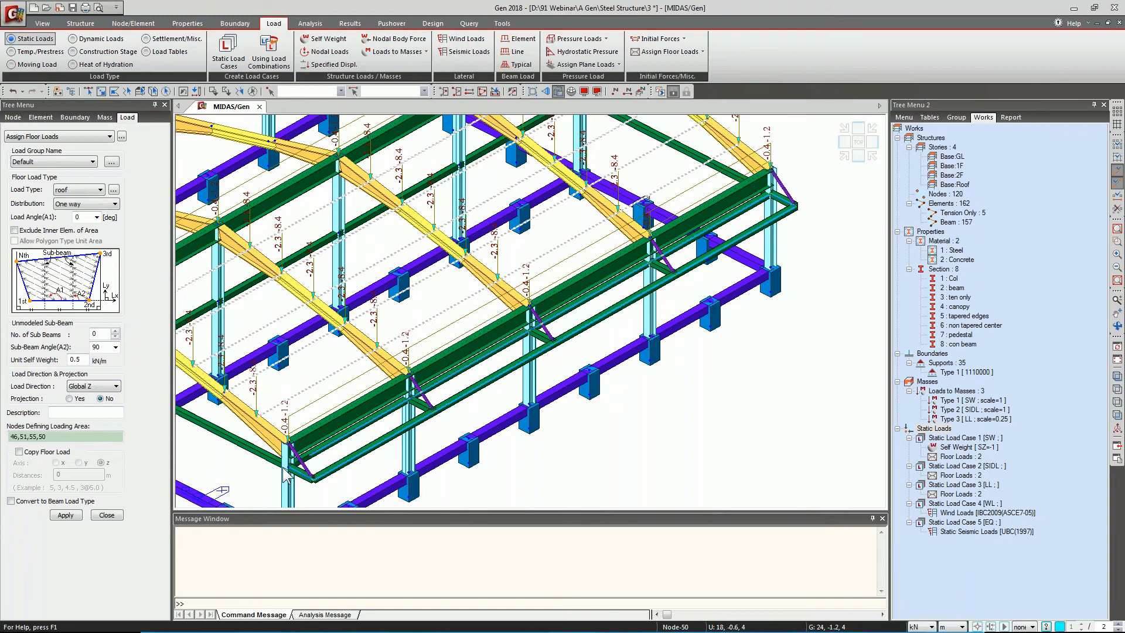
click(285, 467)
middle_drag(367, 457, 540, 452)
scroll(540, 452, down, 4)
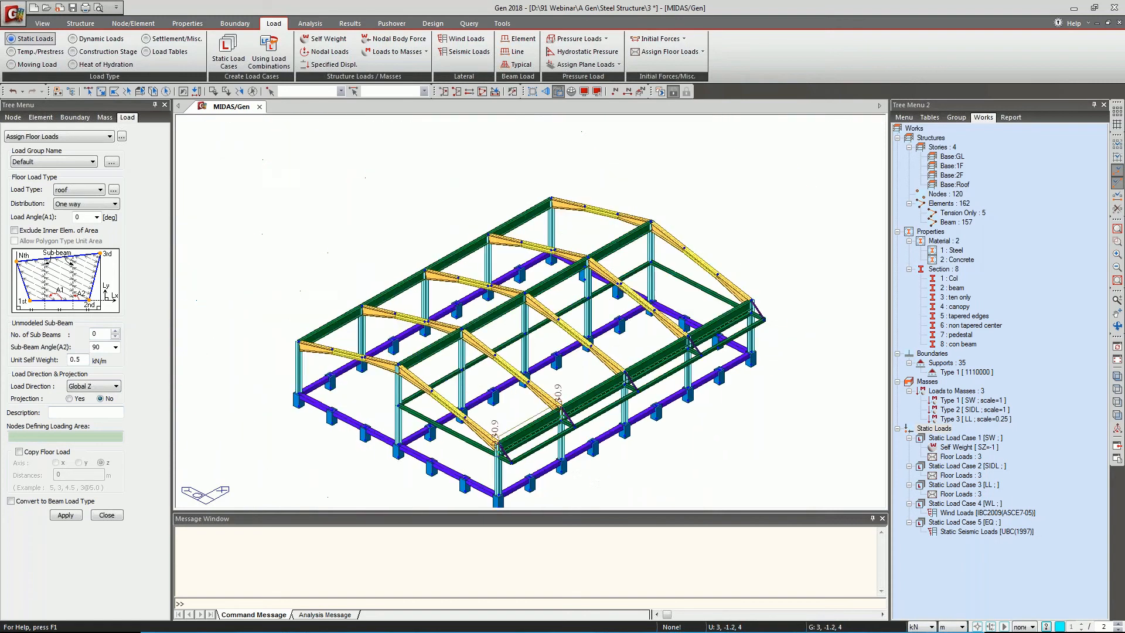
middle_drag(597, 490, 560, 470)
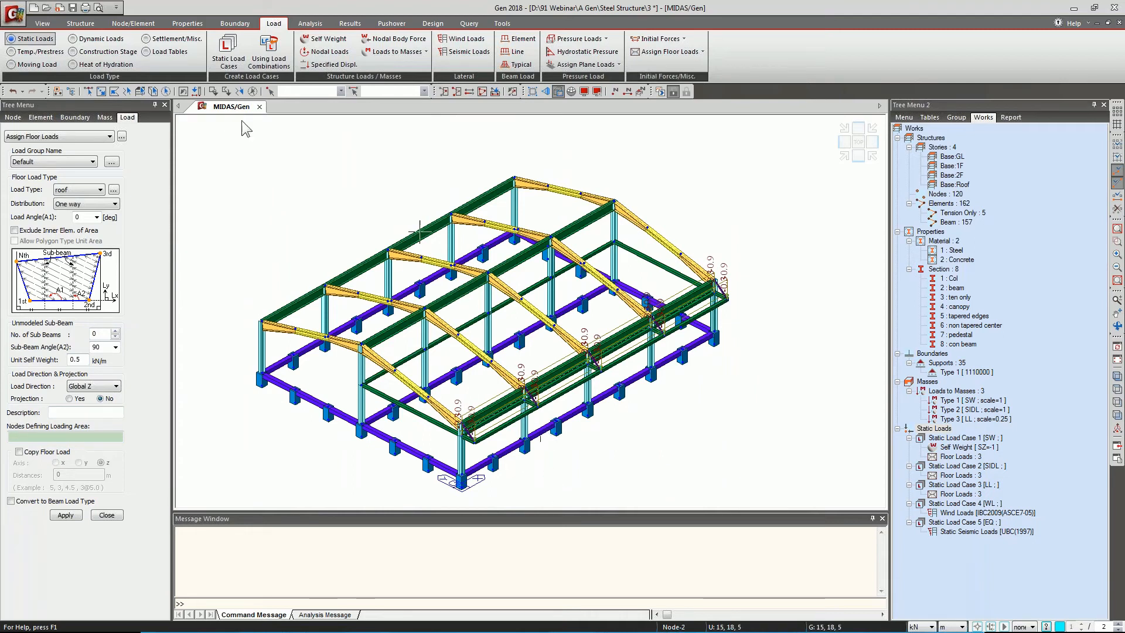
Start a new response spectrum function from a design spectrum based on UBC(1997).
click(82, 38)
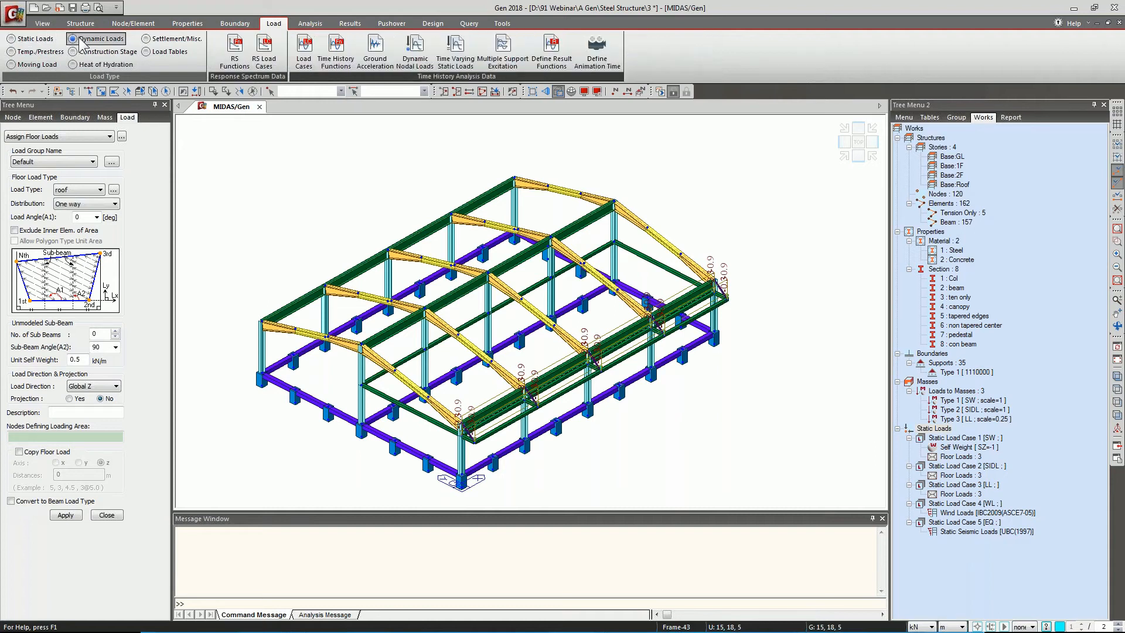
click(241, 61)
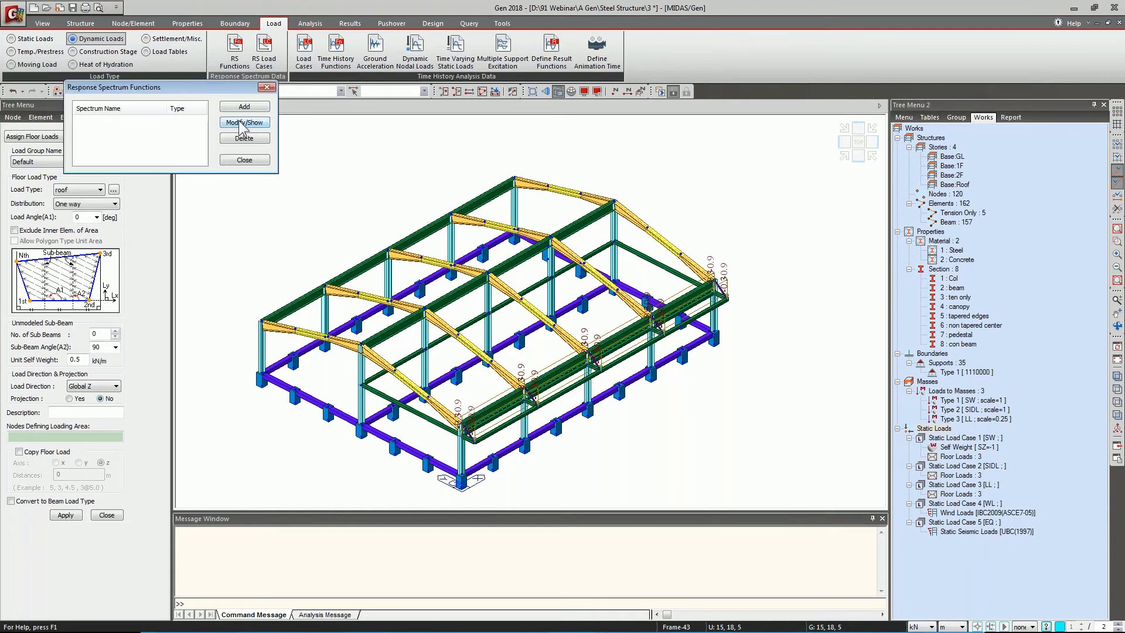
click(21, 191)
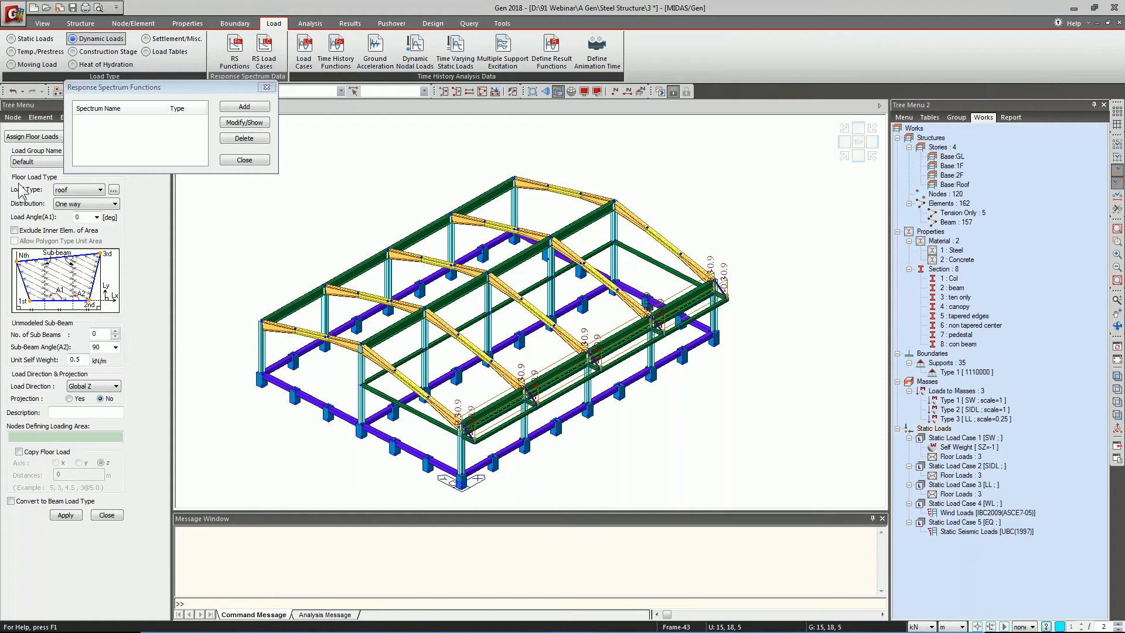
click(244, 107)
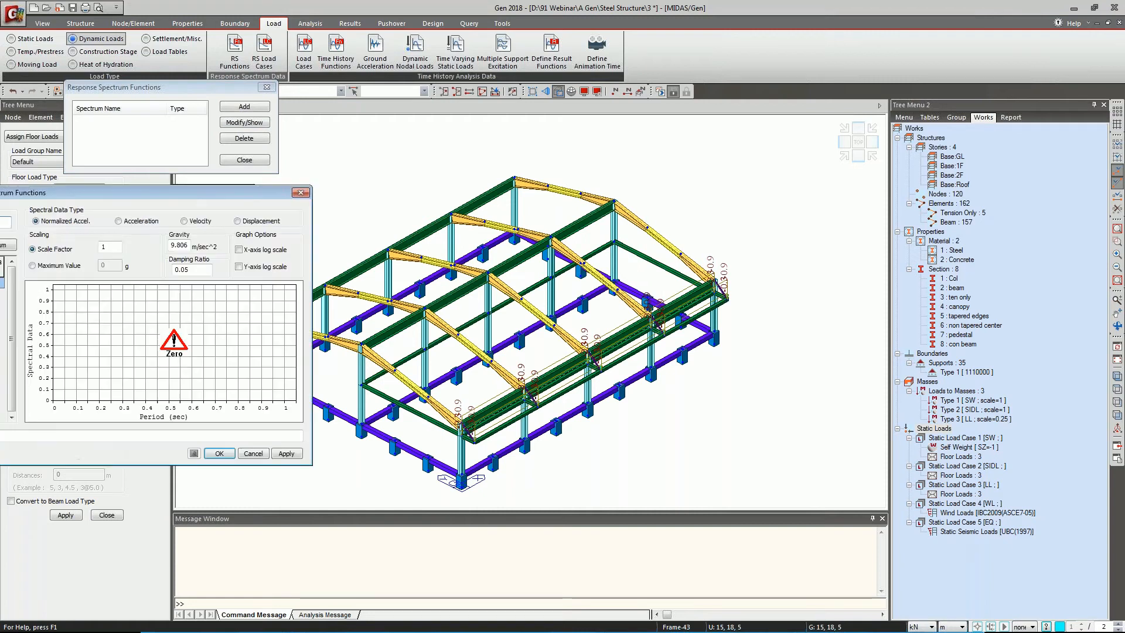
click(189, 152)
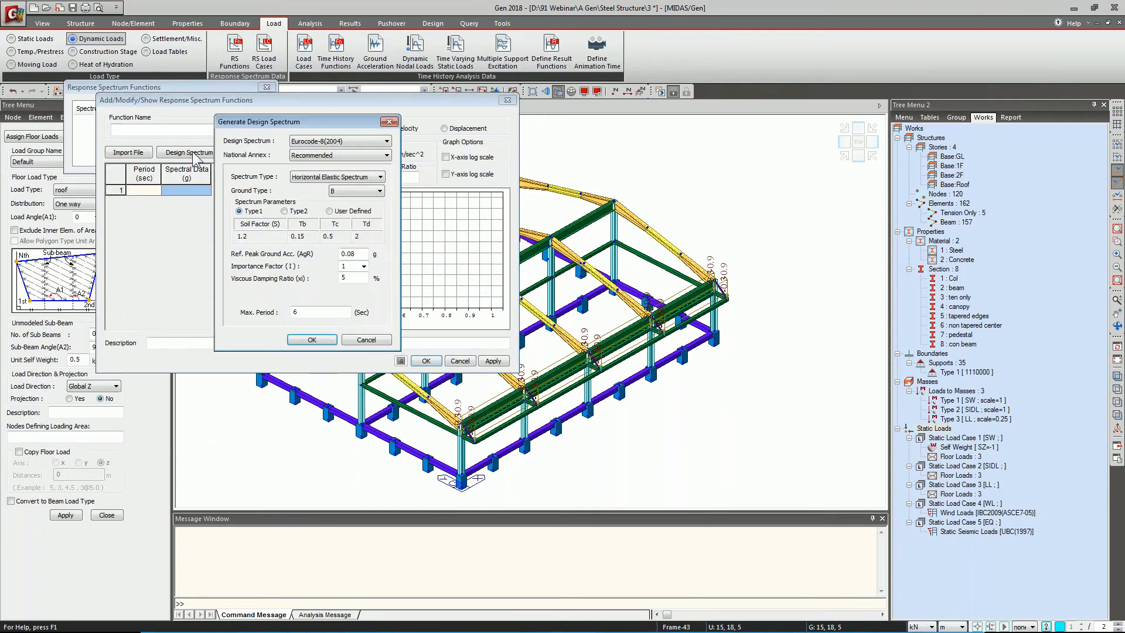
click(336, 142)
click(322, 173)
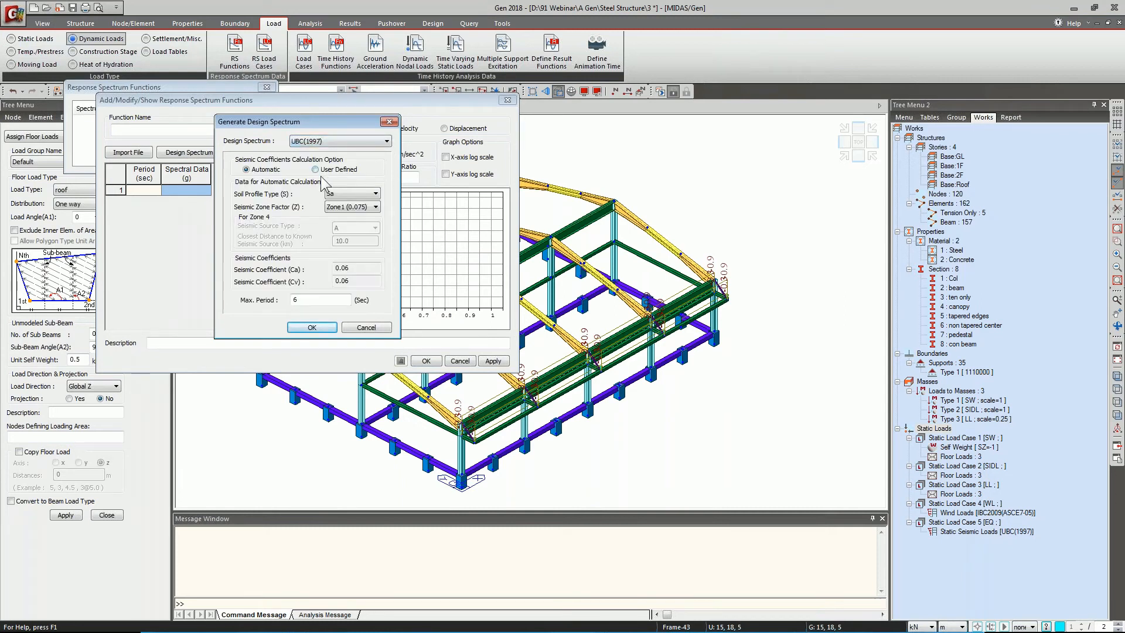
Generate the spectrum with soil profile type Sd and seismic zone 2B (0.20), save the function and close the function list.
click(346, 194)
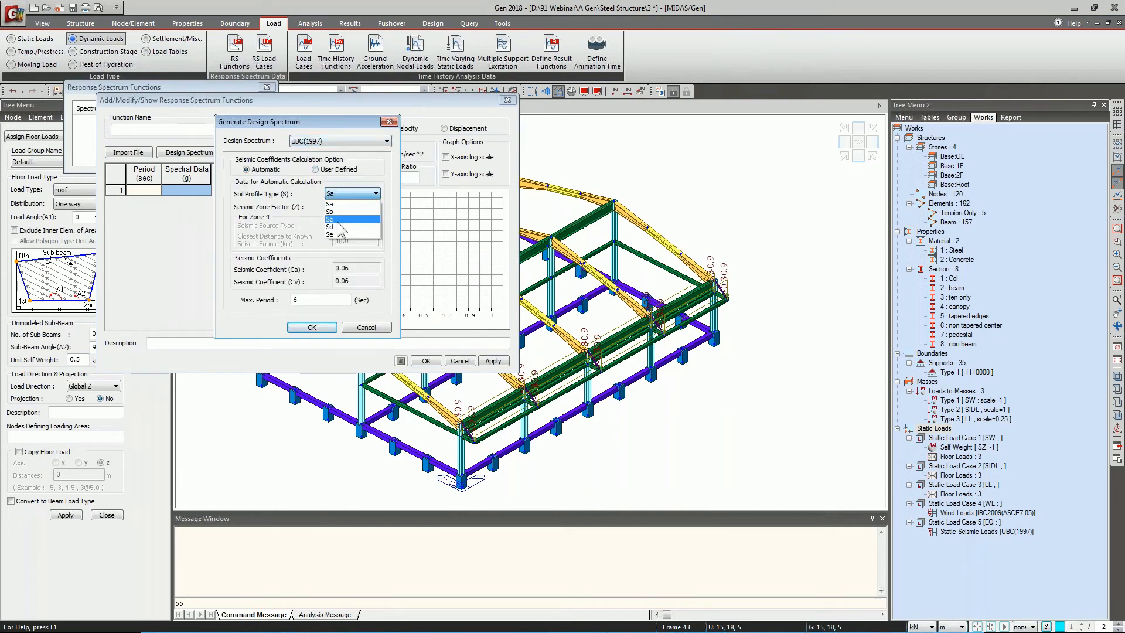
click(342, 215)
click(351, 207)
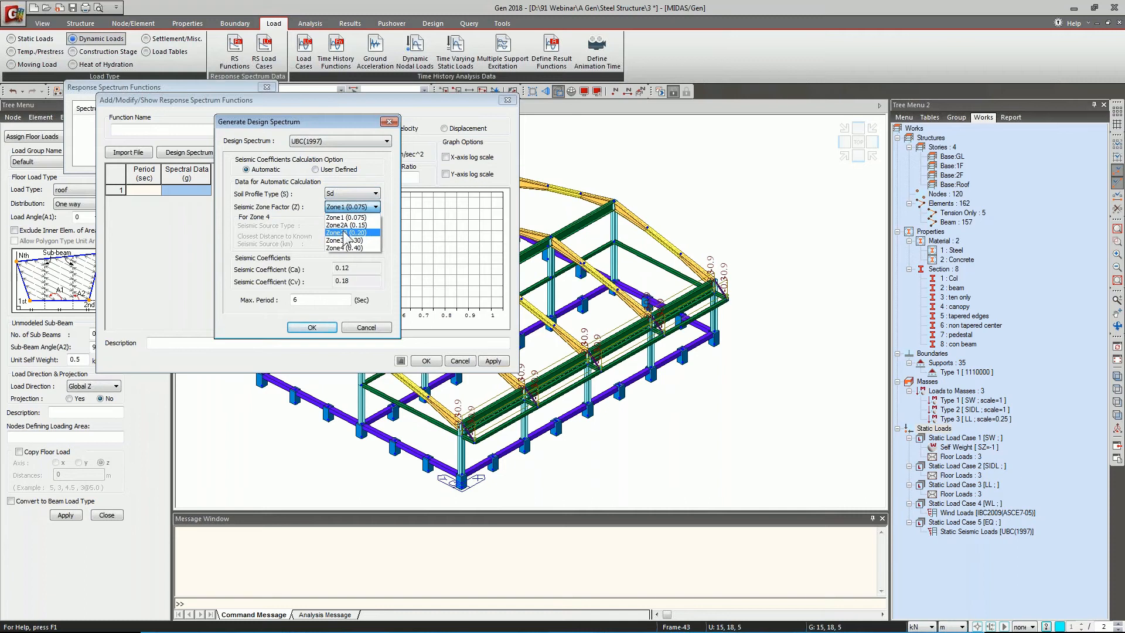
click(351, 233)
click(311, 327)
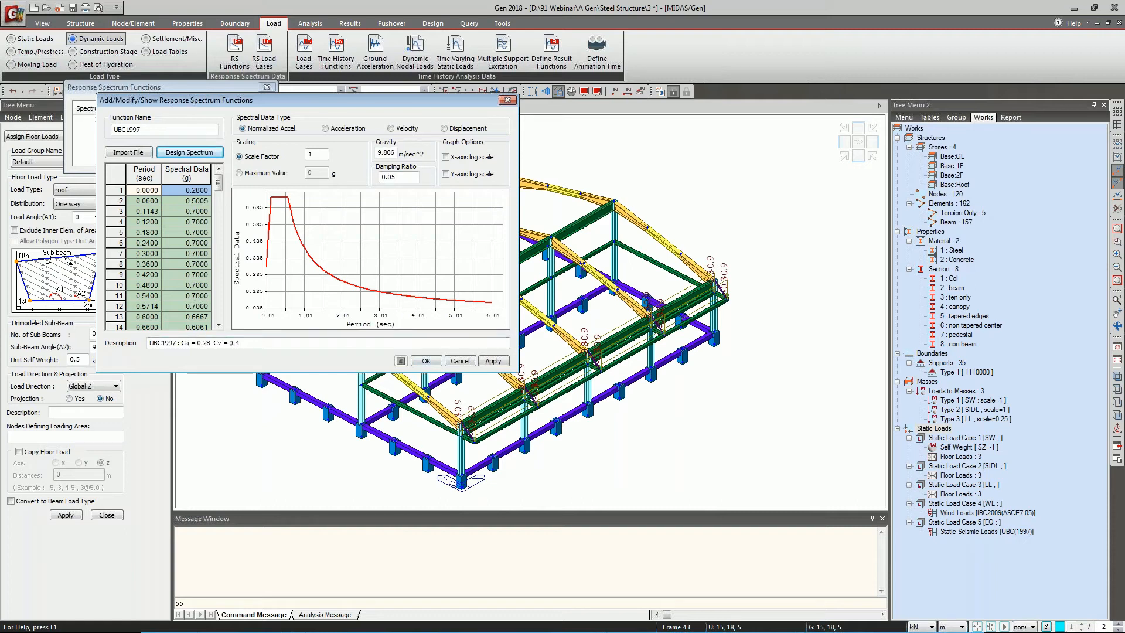
click(437, 361)
click(263, 160)
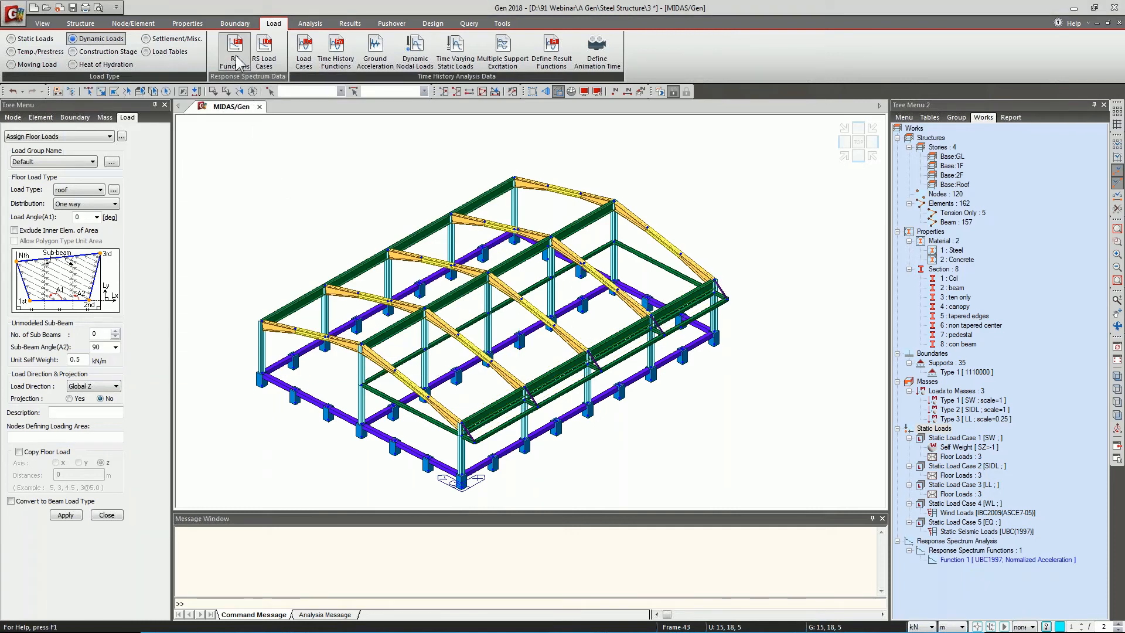
Add response spectrum load case RSmajor in X-Y with major auto-search angle, scale factor 1/4.5 and the UBC1997 function.
click(262, 59)
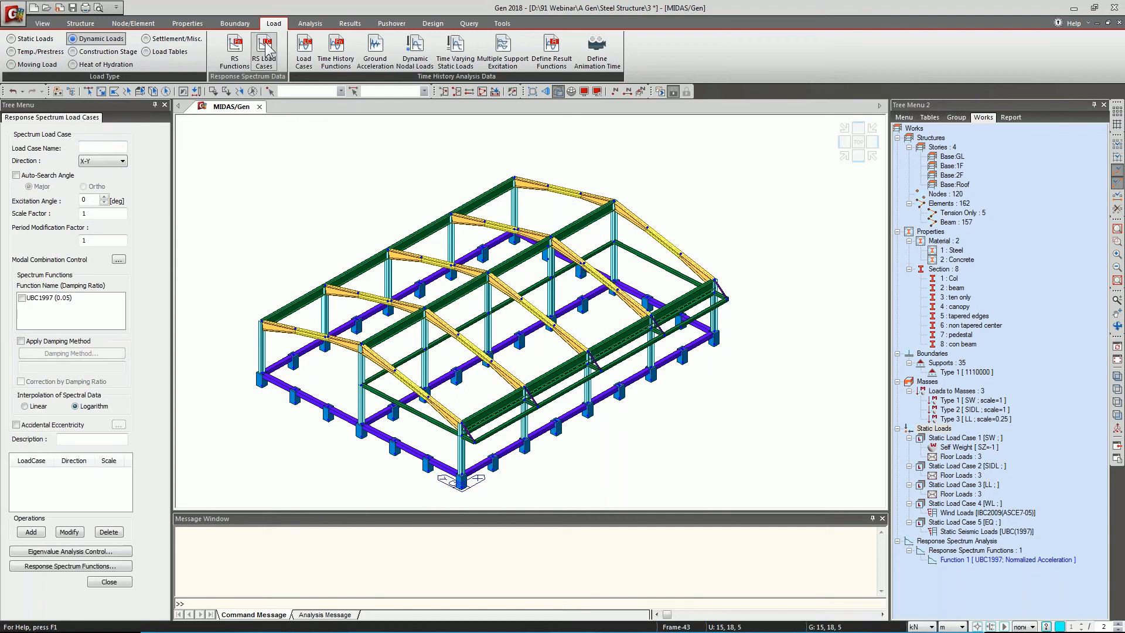
click(107, 146)
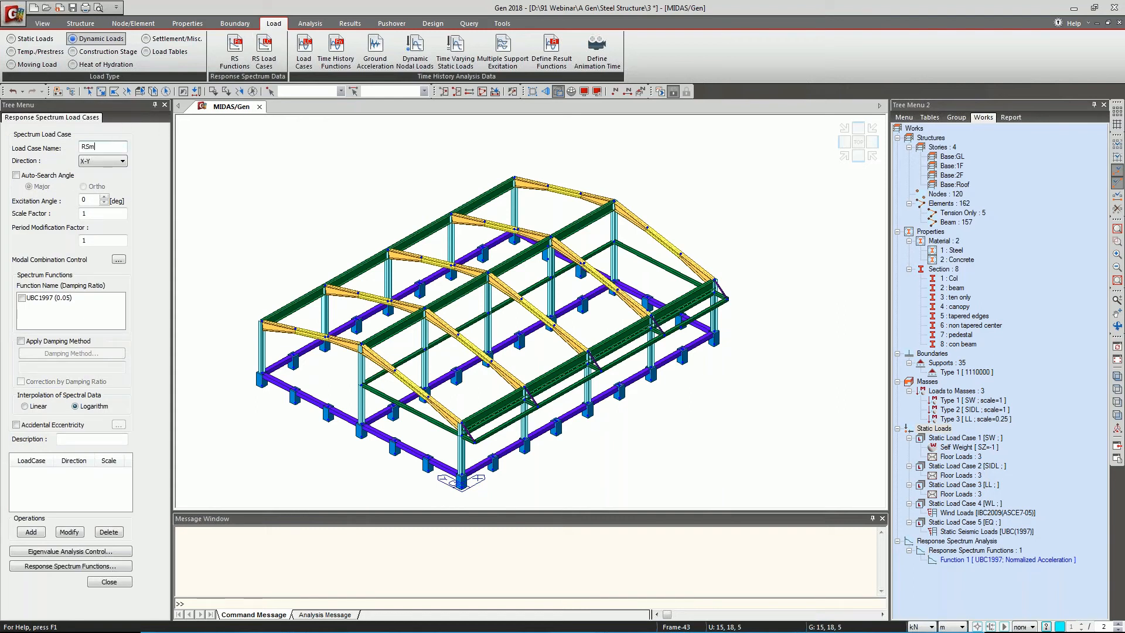
text(RSmajor)
click(50, 175)
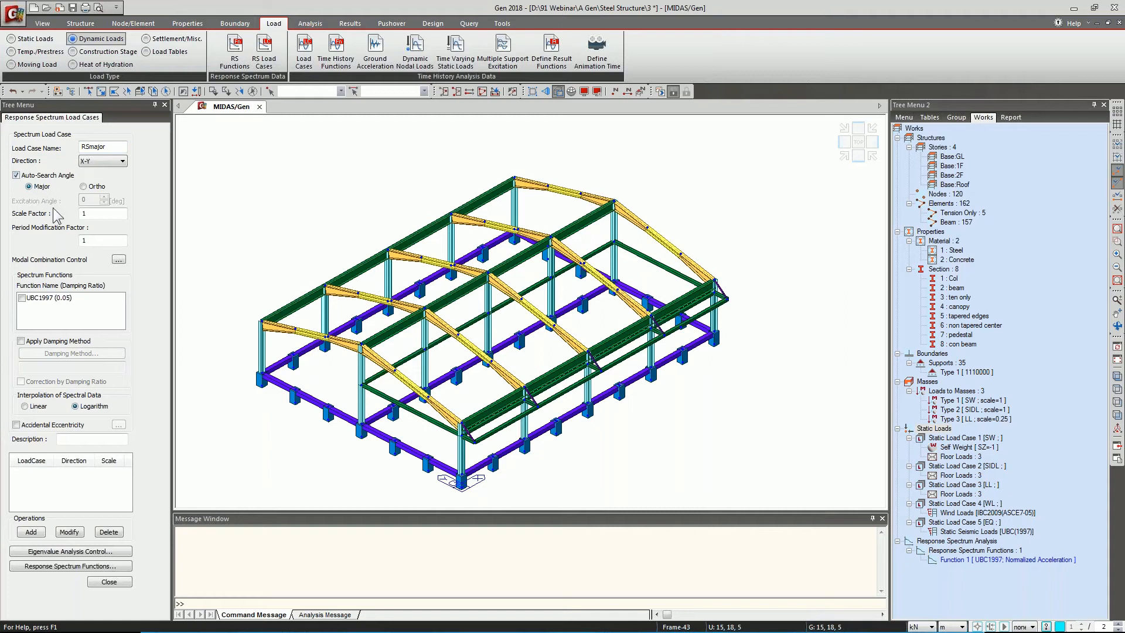
click(93, 215)
click(22, 299)
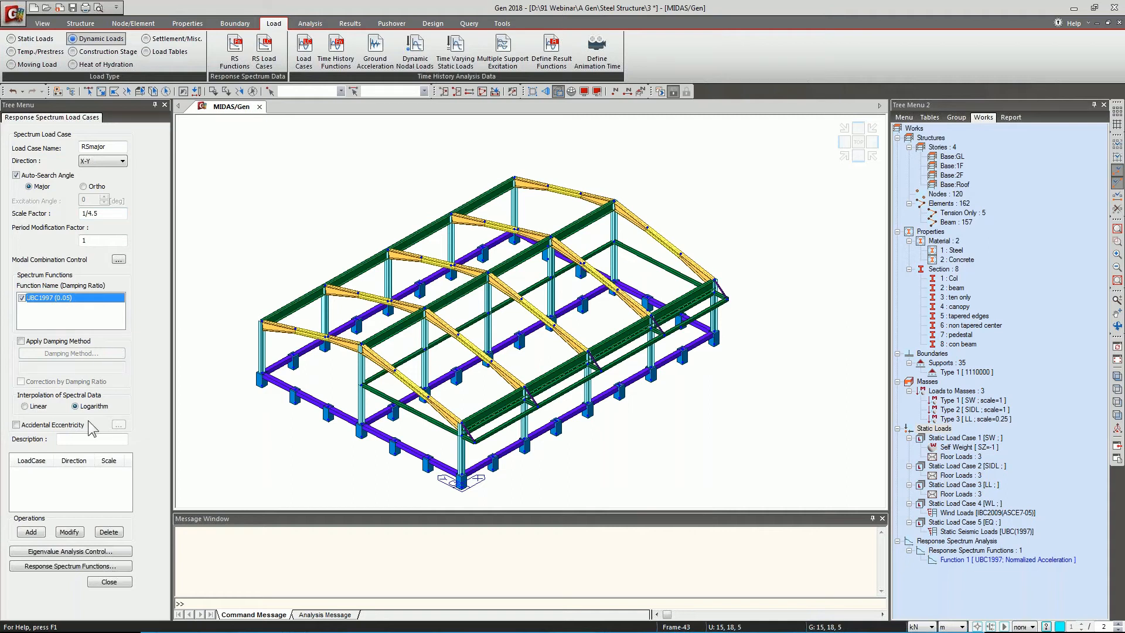
click(34, 530)
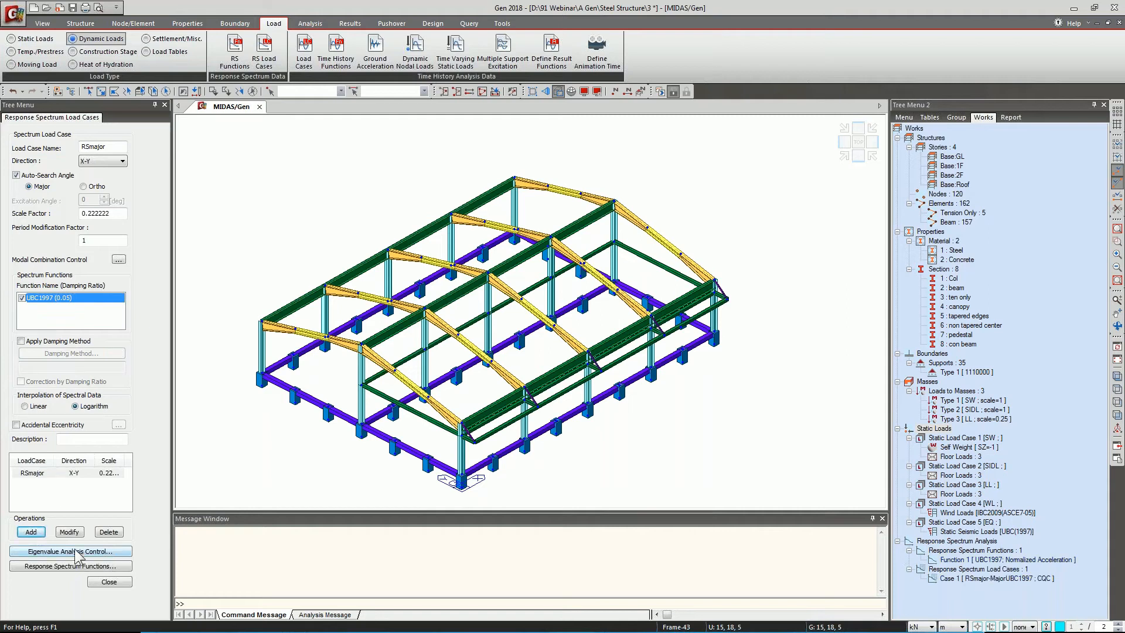
Set the eigenvalue analysis control to eigenvectors by subspace iteration with 80 frequencies.
click(61, 554)
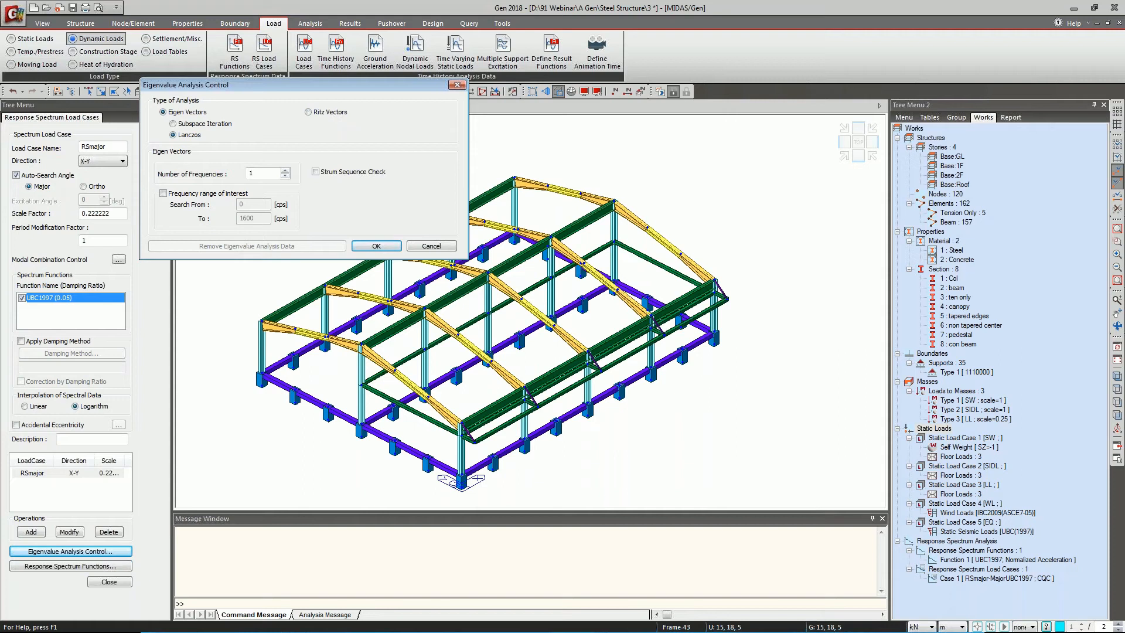
click(189, 122)
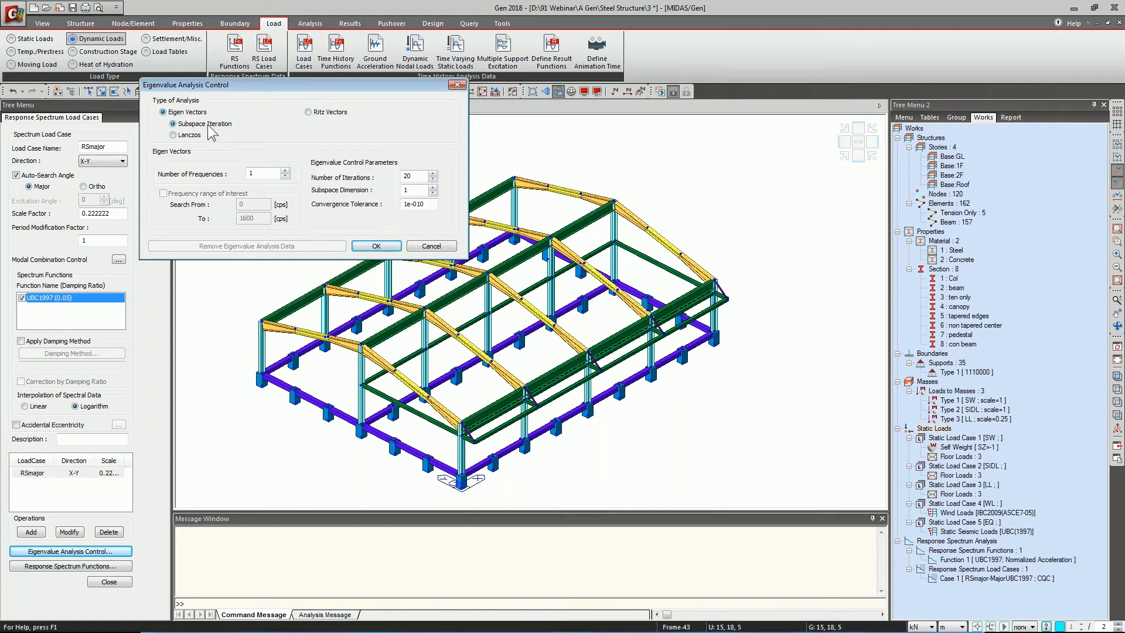
click(186, 136)
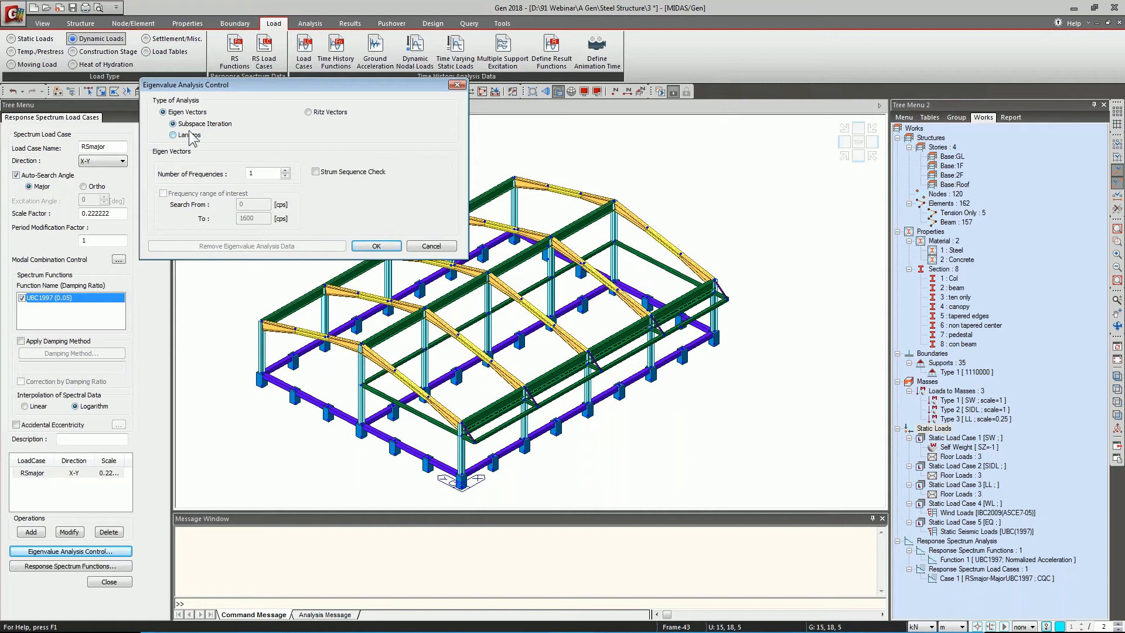
click(190, 135)
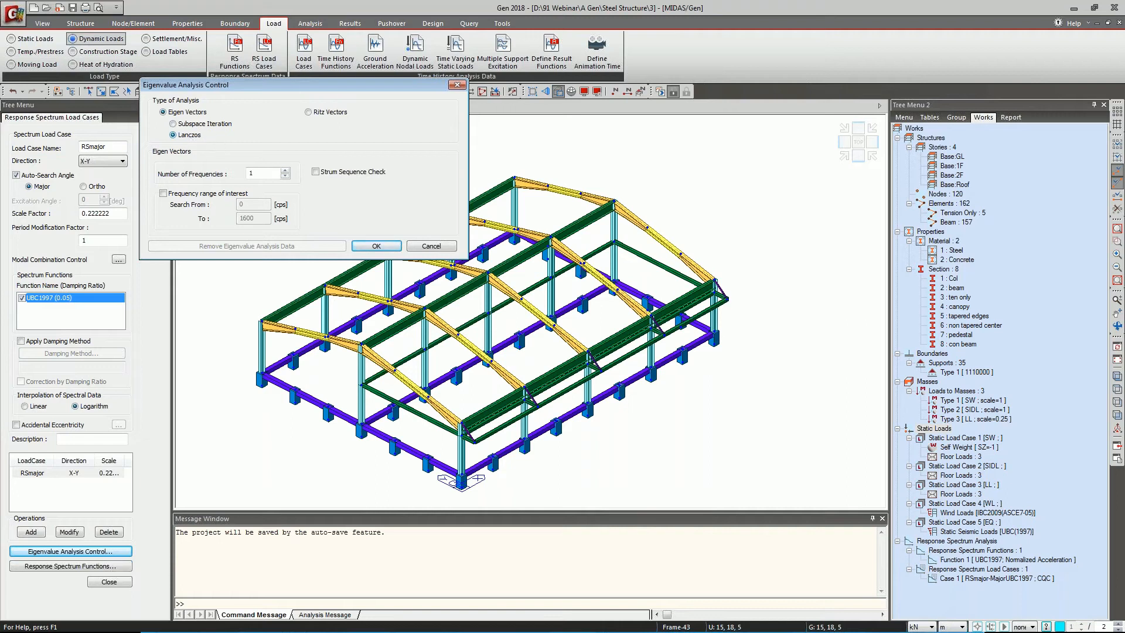
click(215, 124)
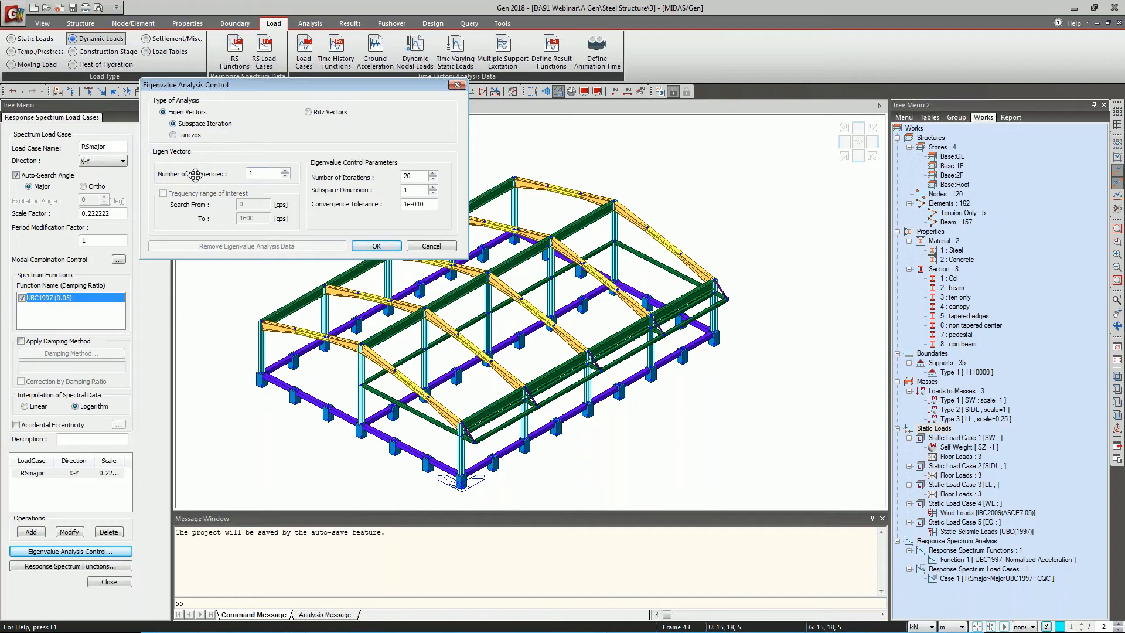
double_click(261, 174)
text(80)
key(Tab)
click(376, 246)
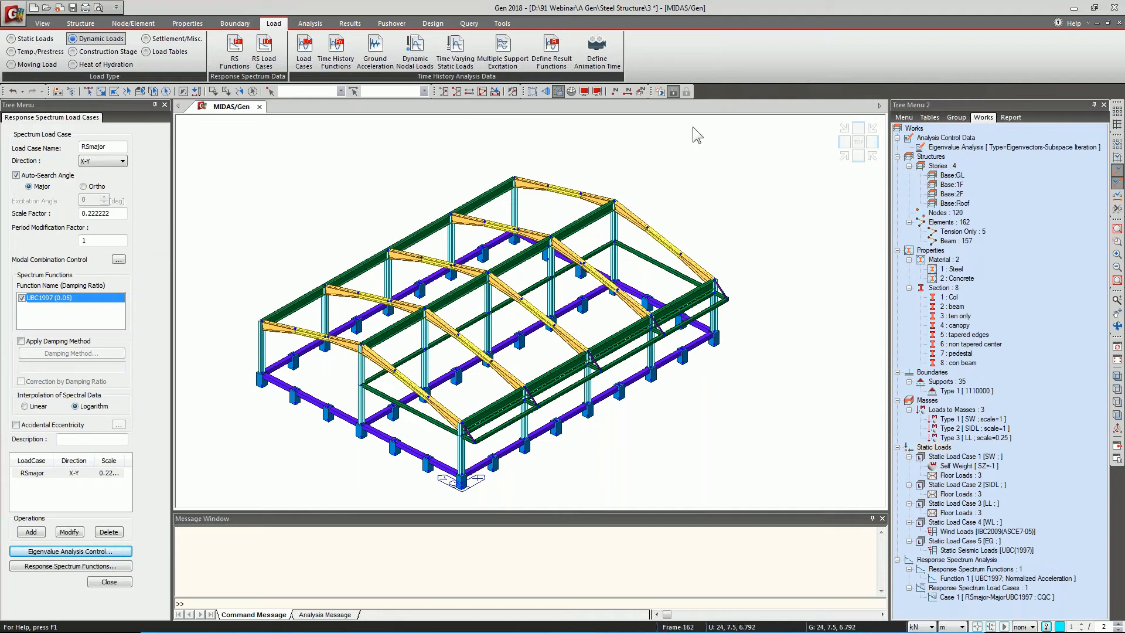
Set the moving load code to AASHTO LRFD.
click(45, 65)
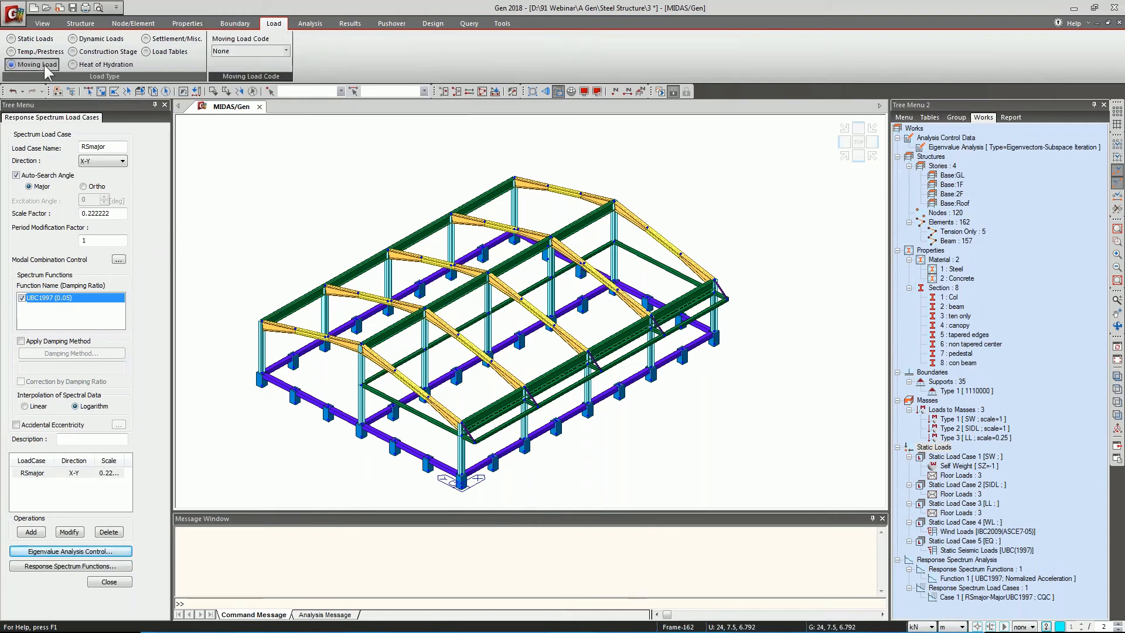
click(245, 50)
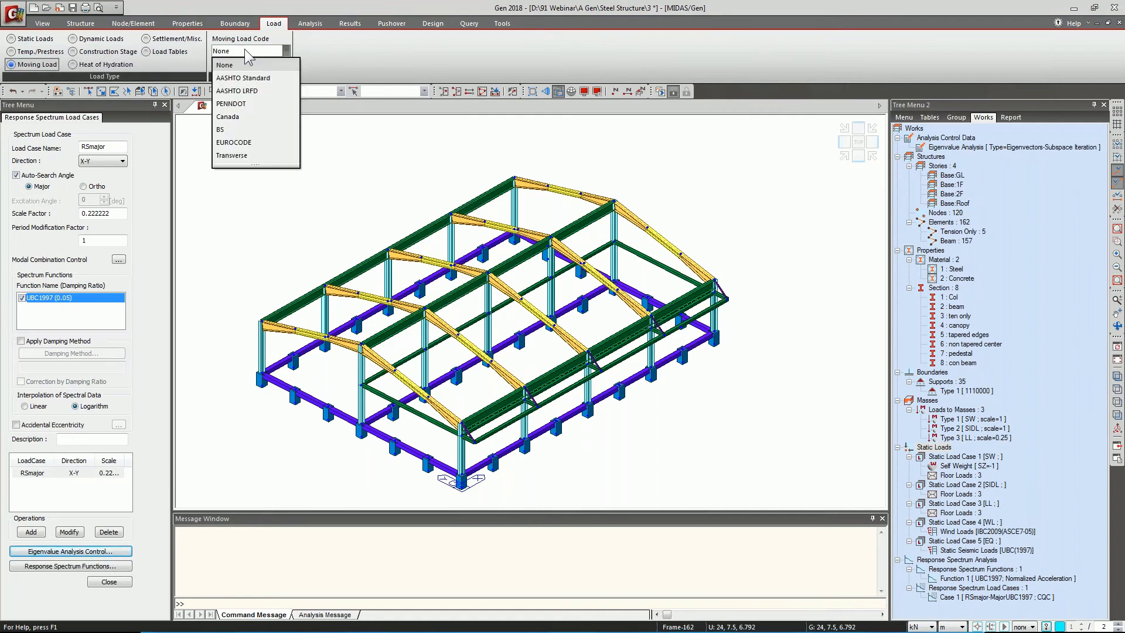
click(252, 90)
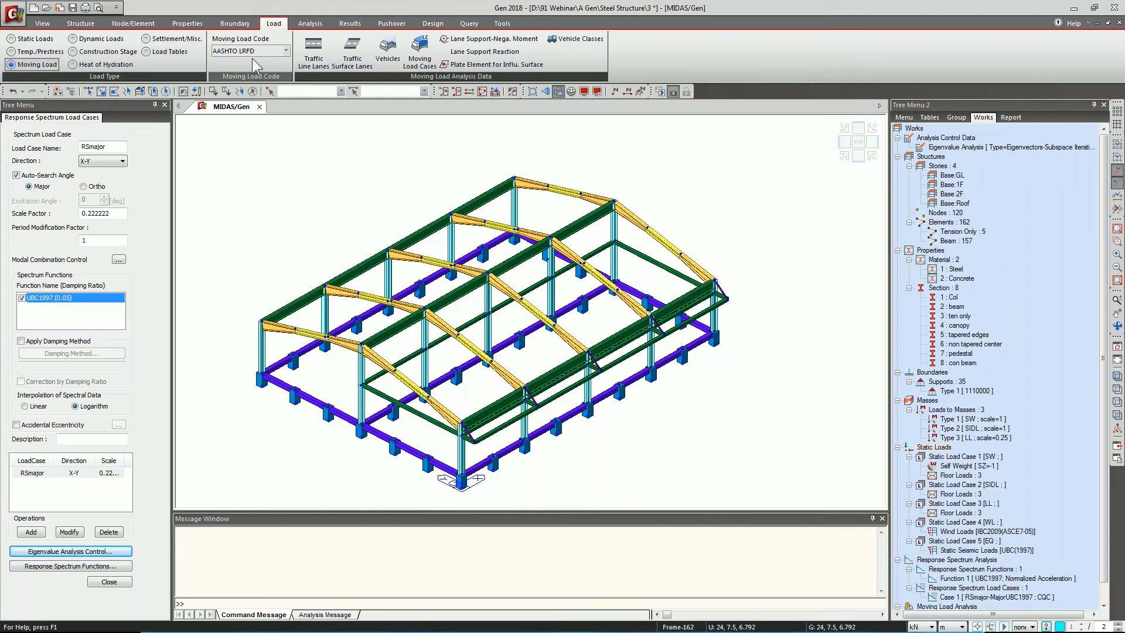
Start a new traffic line lane named Lane 1 with a wheel spacing of 0 m.
click(314, 54)
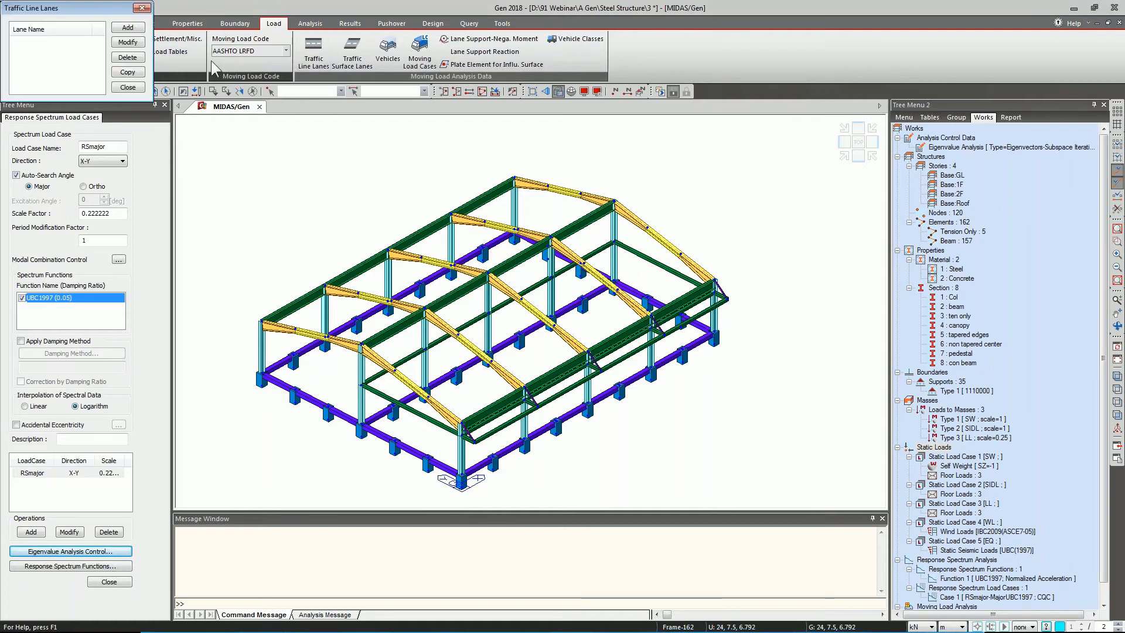
click(127, 28)
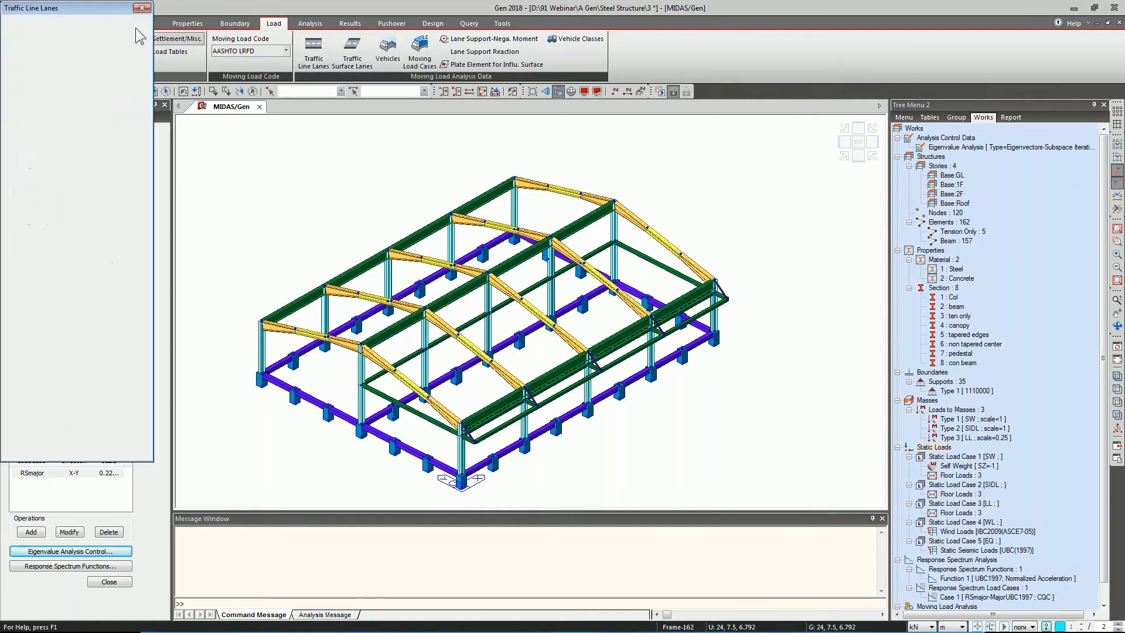
text(Lane 1)
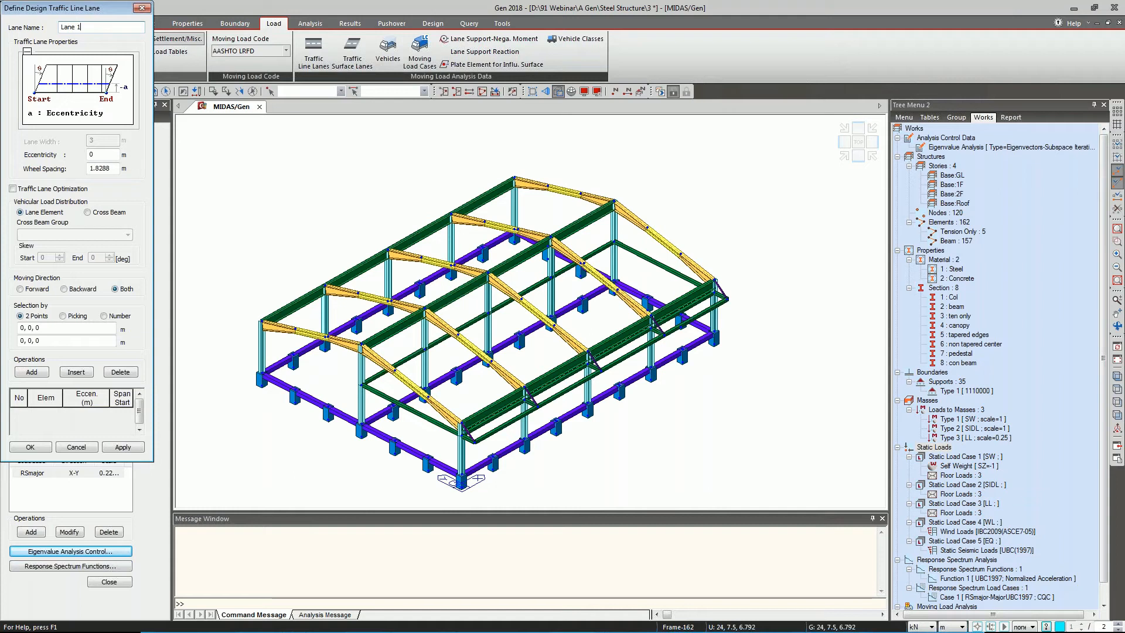
drag(114, 170, 89, 168)
text(0)
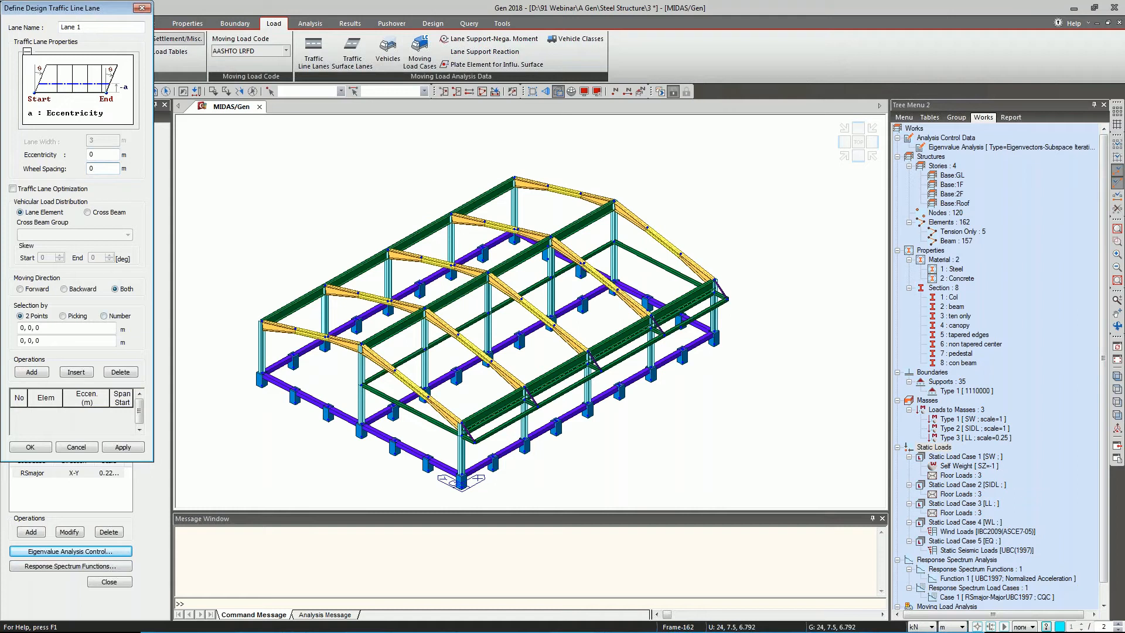
Assign Lane 1 to the inner longitudinal beam line by two points, from 0, 9, 4 to 24, 9, 4, and apply it.
click(77, 327)
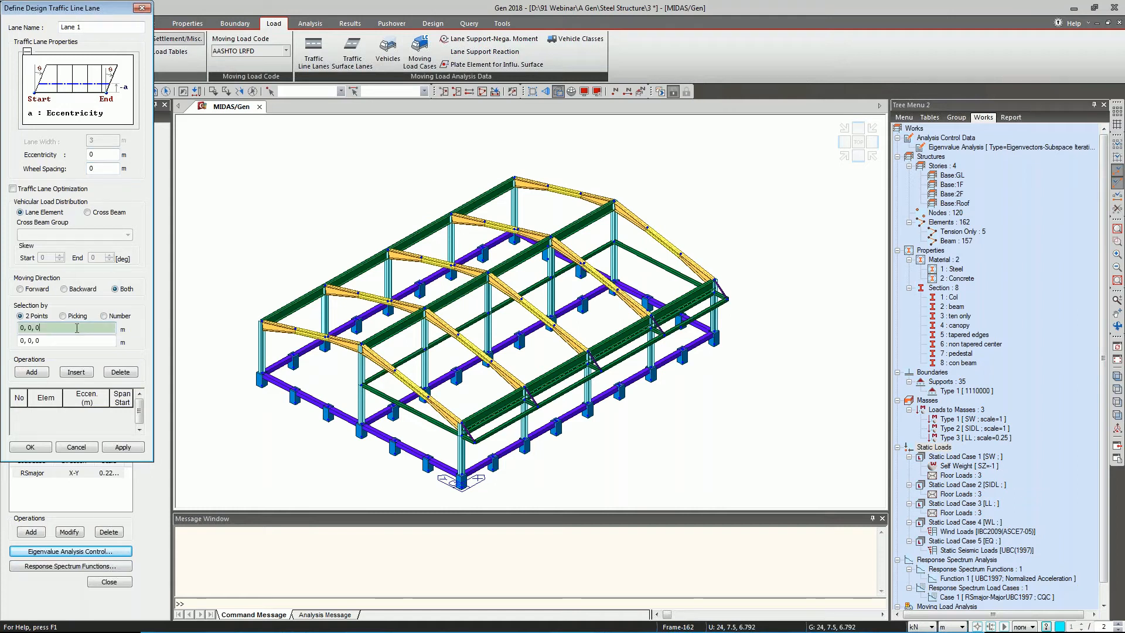
click(362, 386)
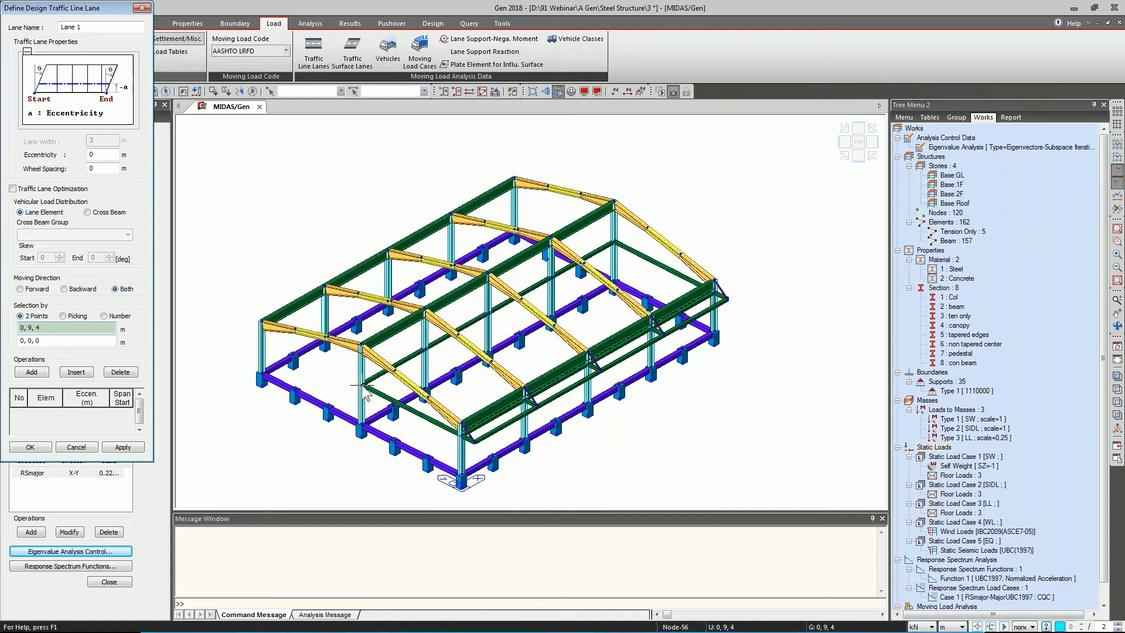
click(363, 387)
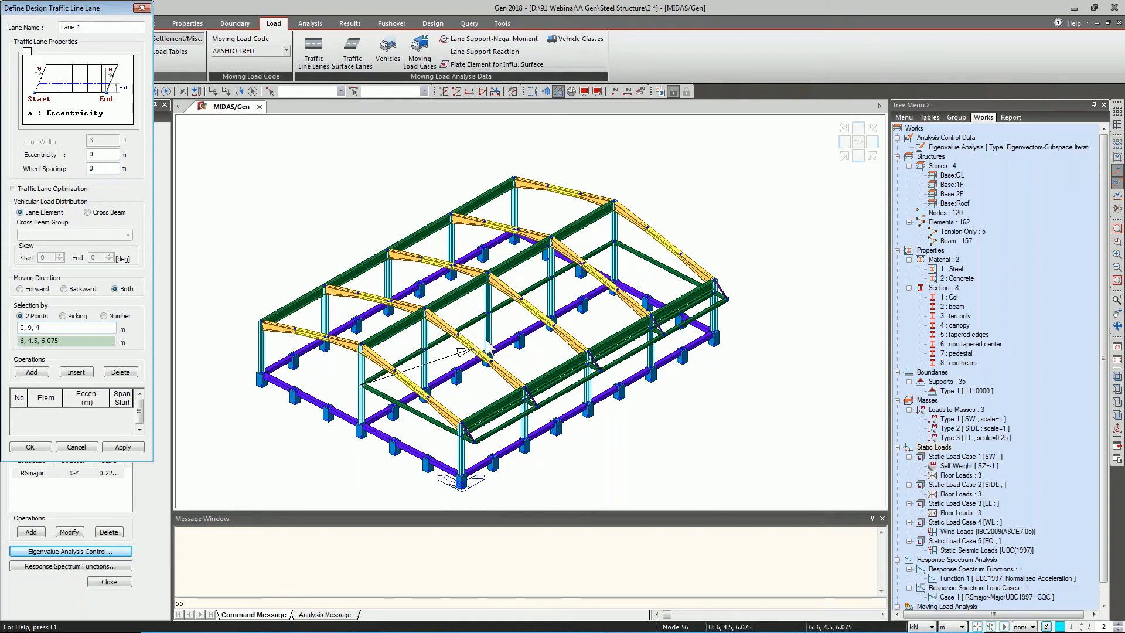
click(614, 243)
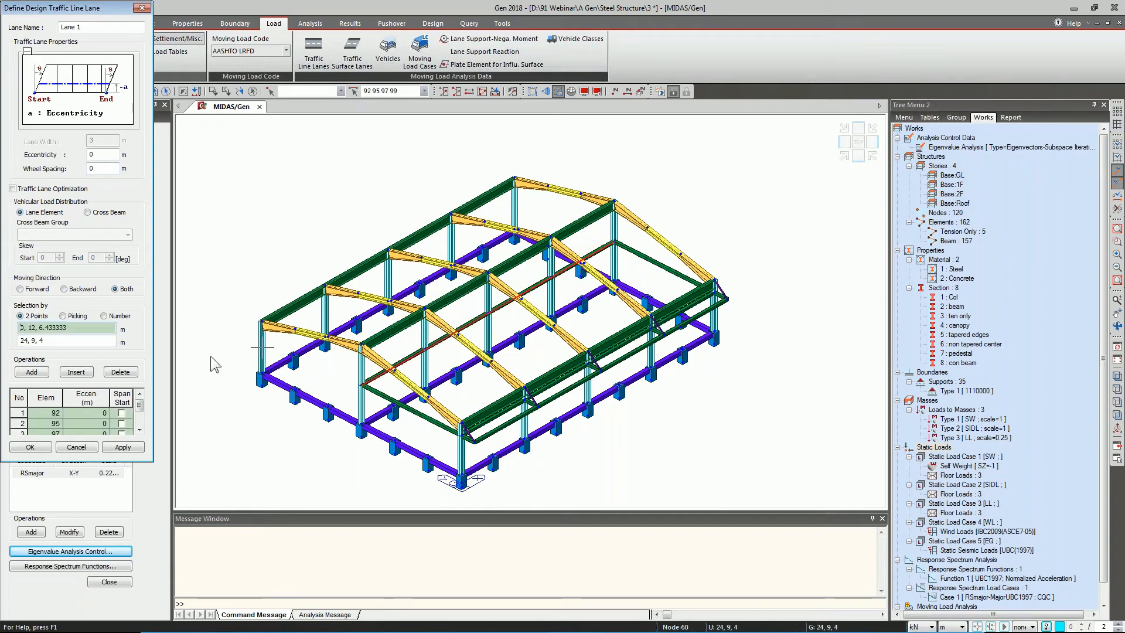
click(120, 448)
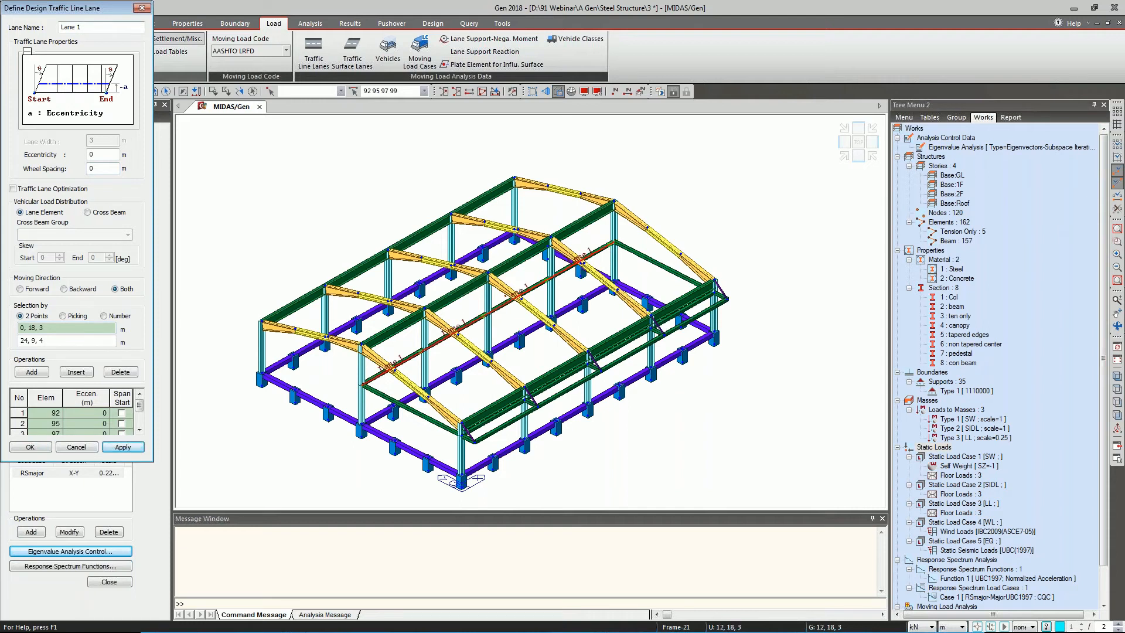
Name the next traffic line lane Lane 2 and clear its element list.
drag(83, 27, 76, 27)
text(2)
click(20, 399)
key(Delete)
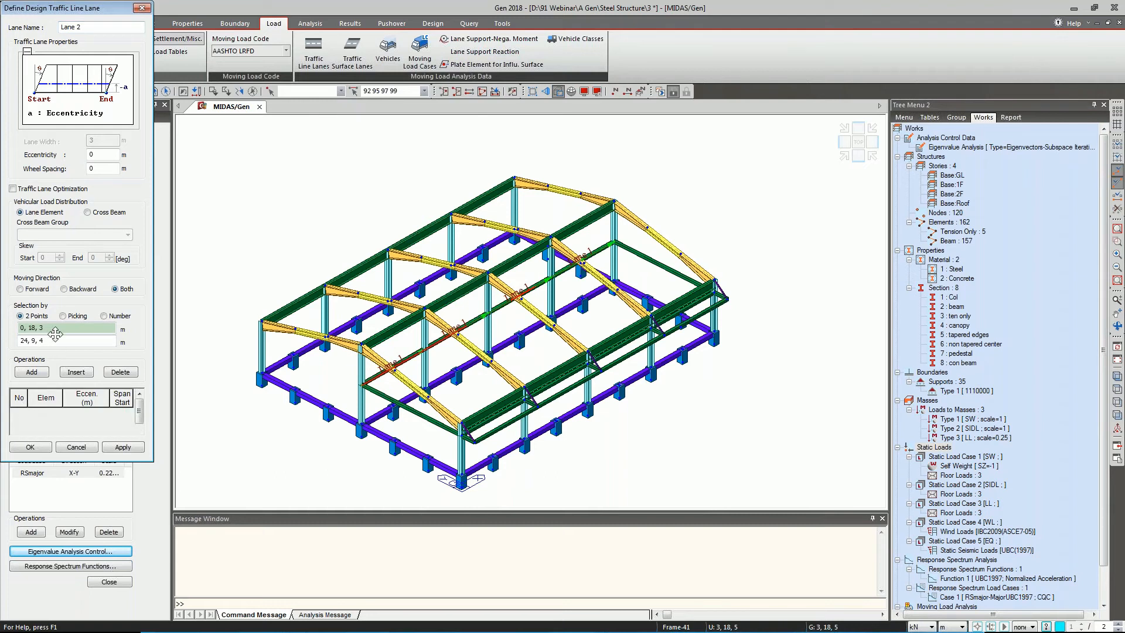
Assign Lane 2 to the canopy-side beam line from 0, 0, 4 to 24, 0, 4, save it and close the lane list.
click(55, 333)
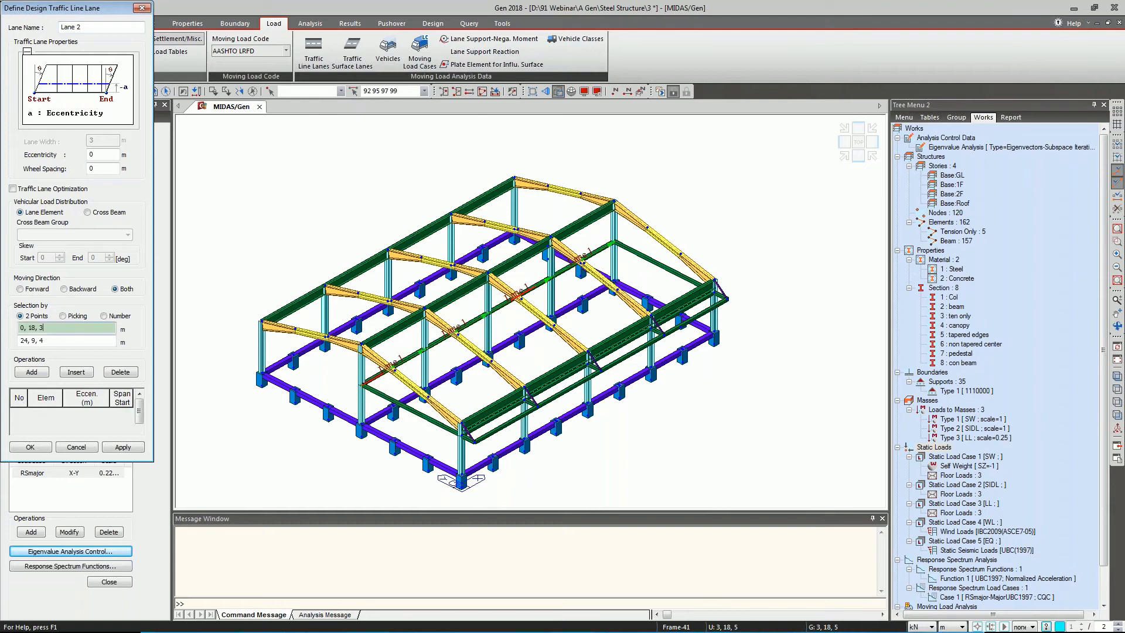
click(464, 444)
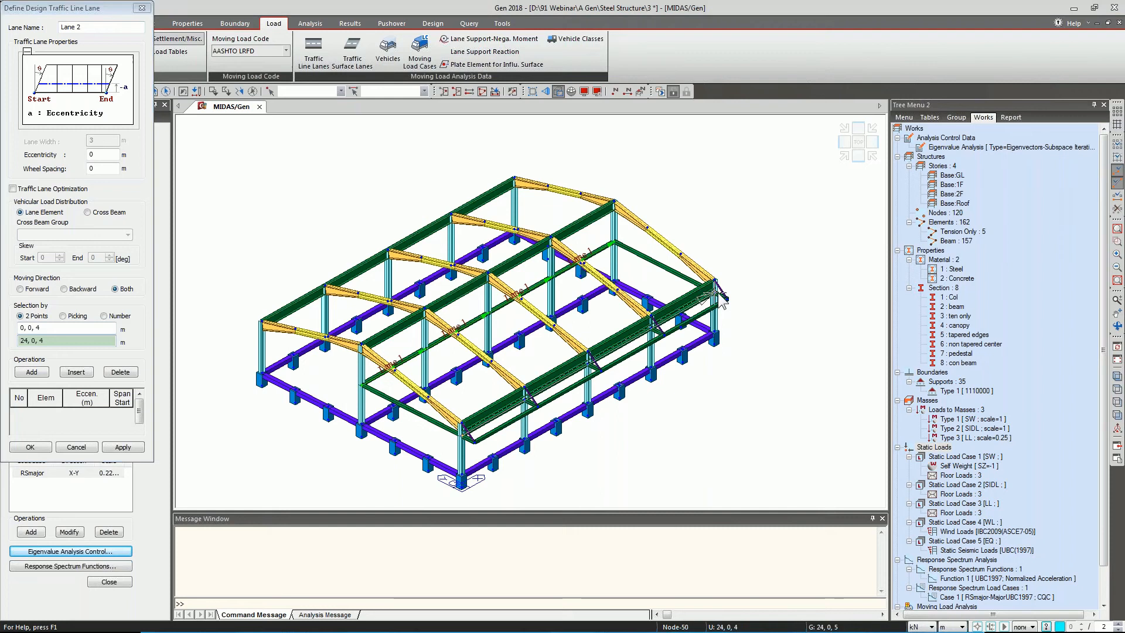
click(720, 299)
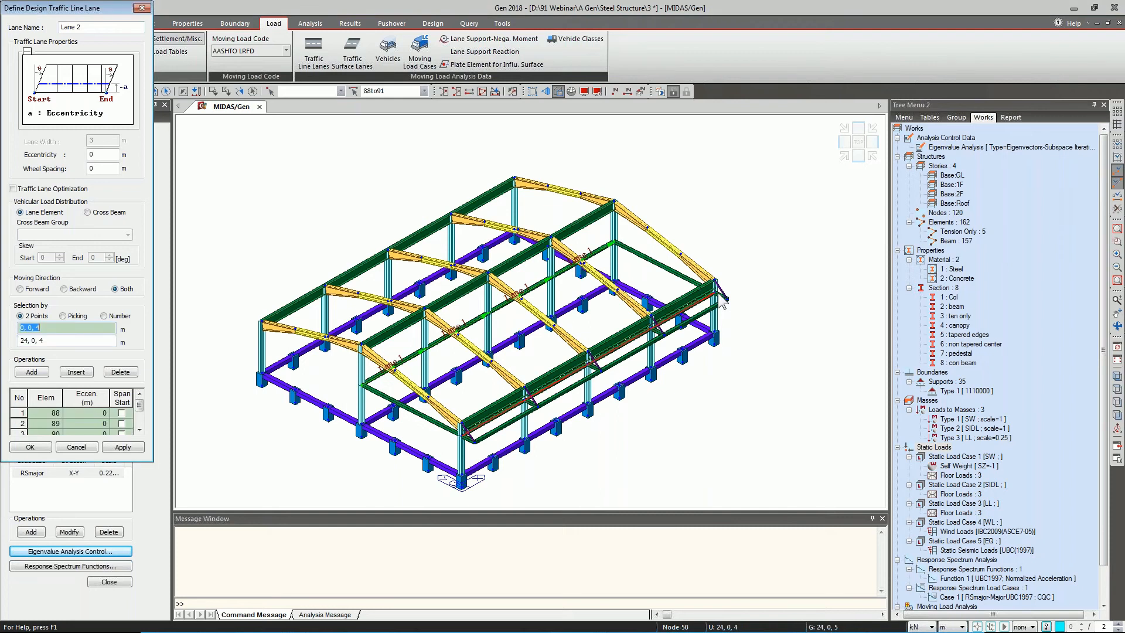
click(31, 447)
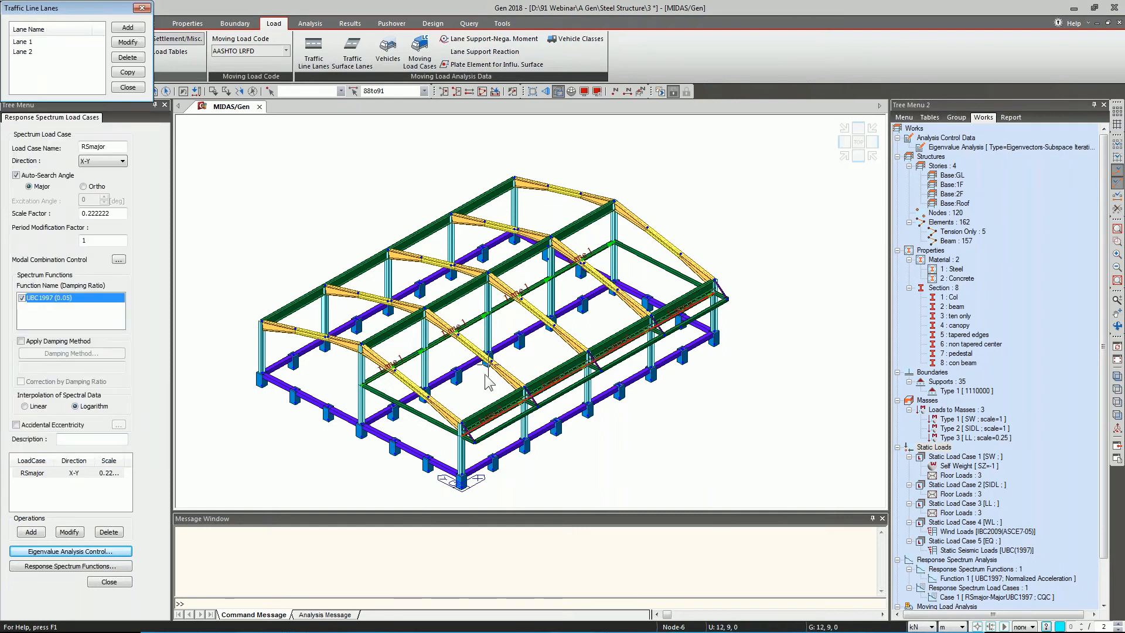
ctrl+middle_drag(485, 375, 517, 378)
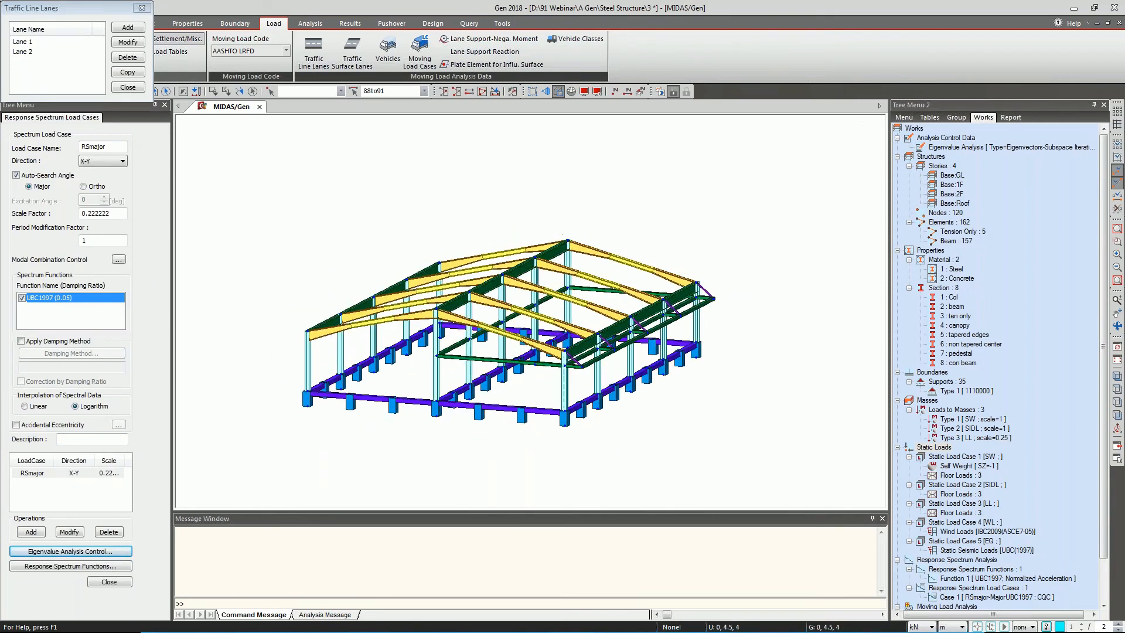
click(133, 88)
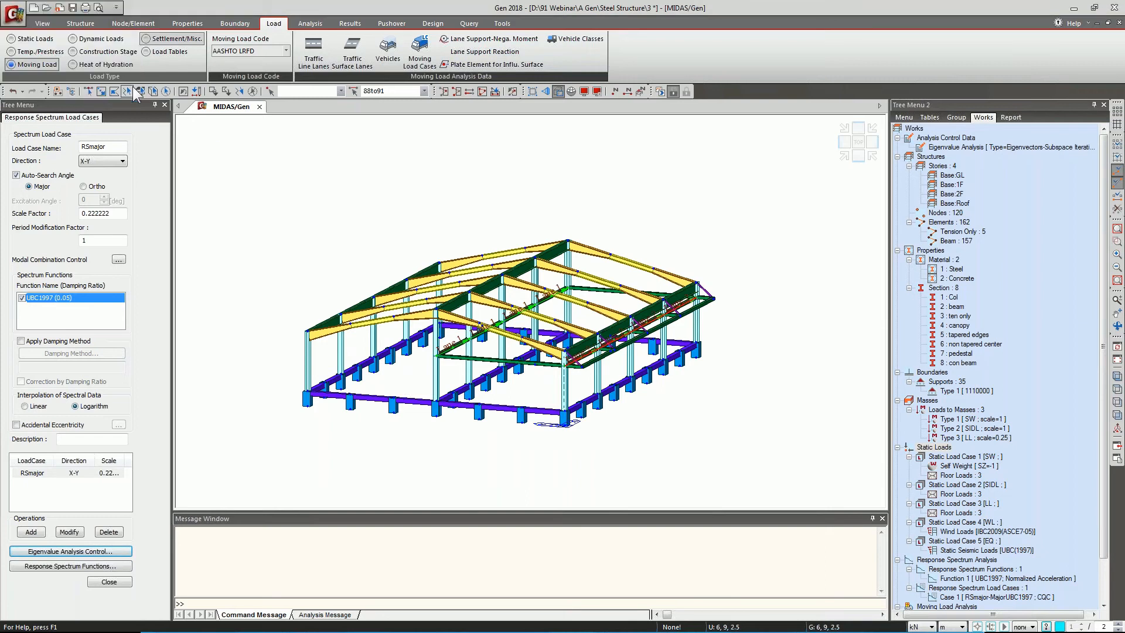
Start a user-defined truck/lane vehicle and add a first truck load of 50 kN with 1 m spacing.
click(386, 54)
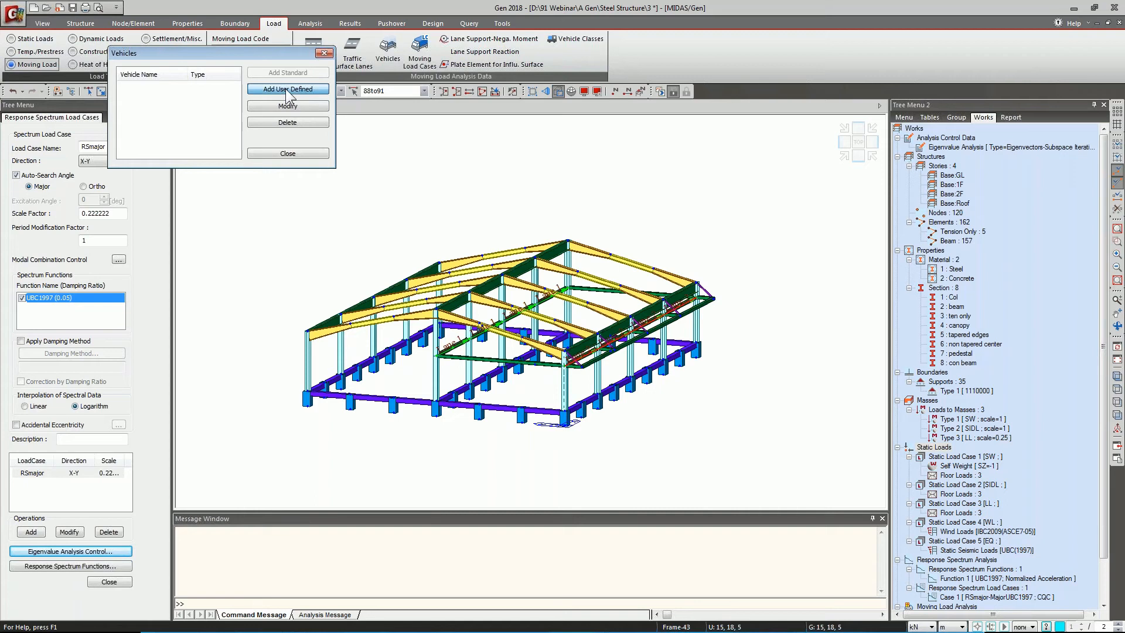
click(287, 90)
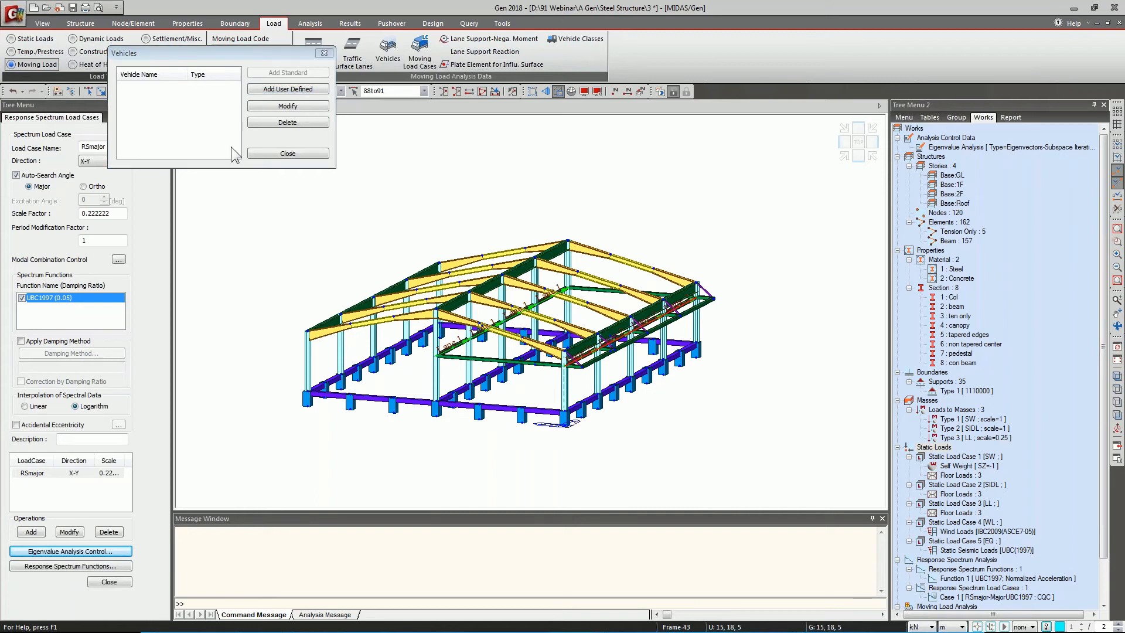
drag(173, 41, 354, 59)
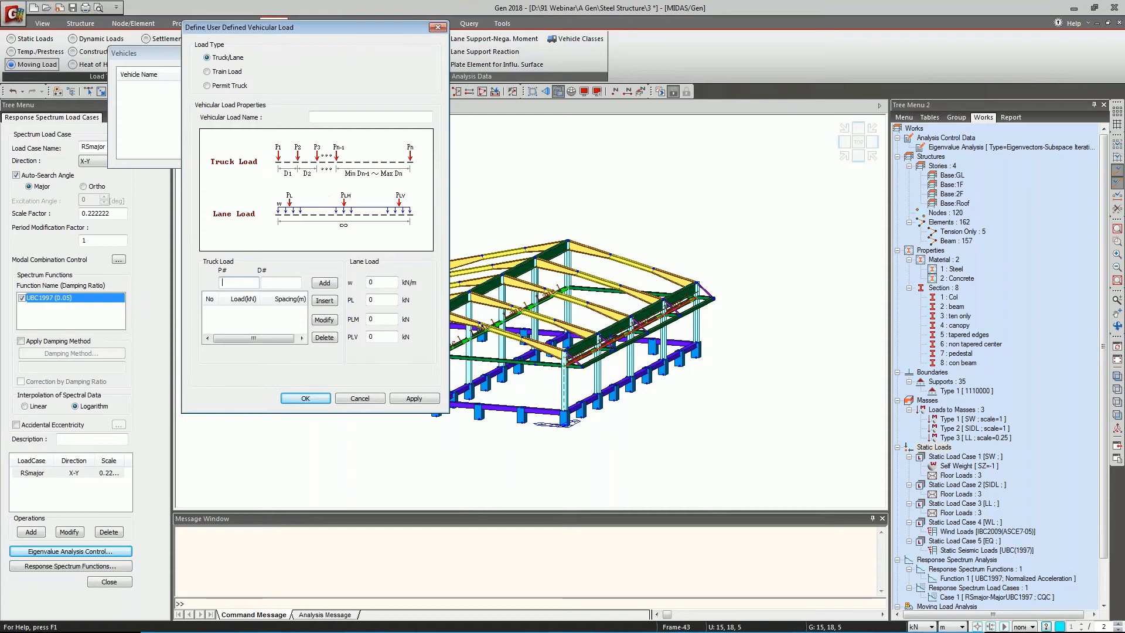
text(50)
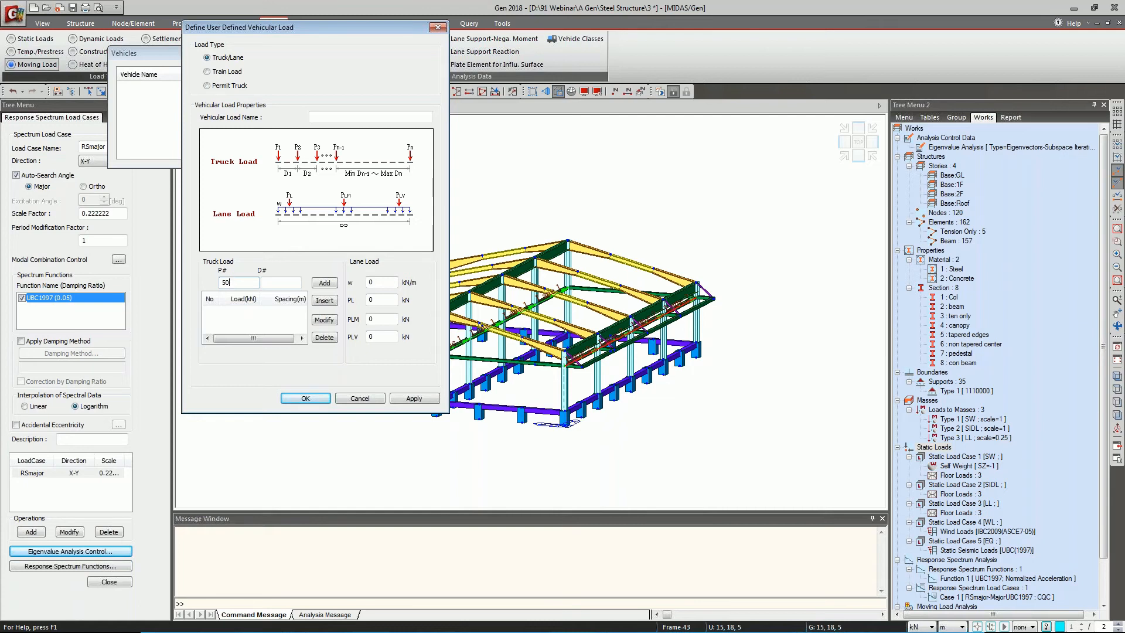
click(284, 283)
text(1)
click(324, 284)
Add a second 50 kN truck load with no spacing value as the end load.
click(239, 282)
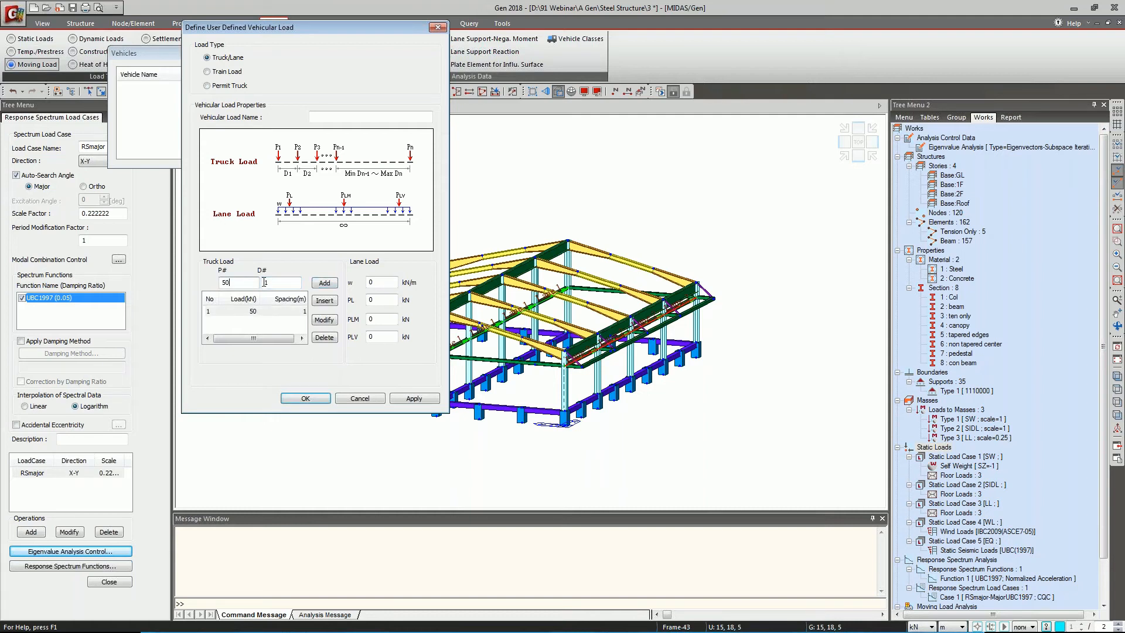
drag(270, 283, 260, 282)
click(324, 283)
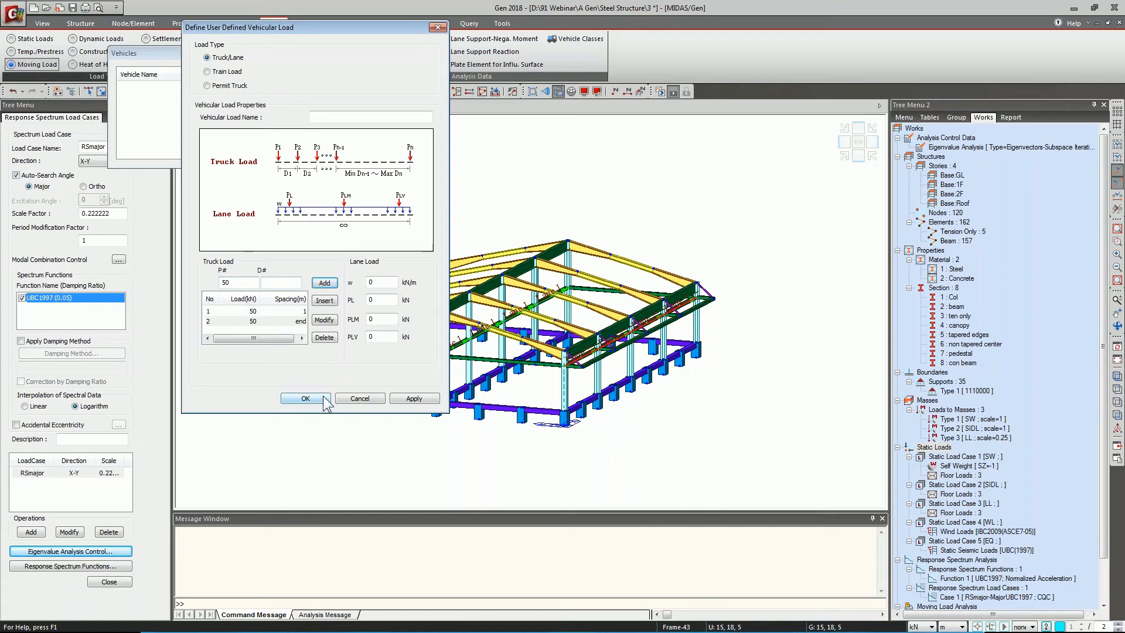
Name the vehicular load crane loading, save it and close the vehicle list.
click(305, 398)
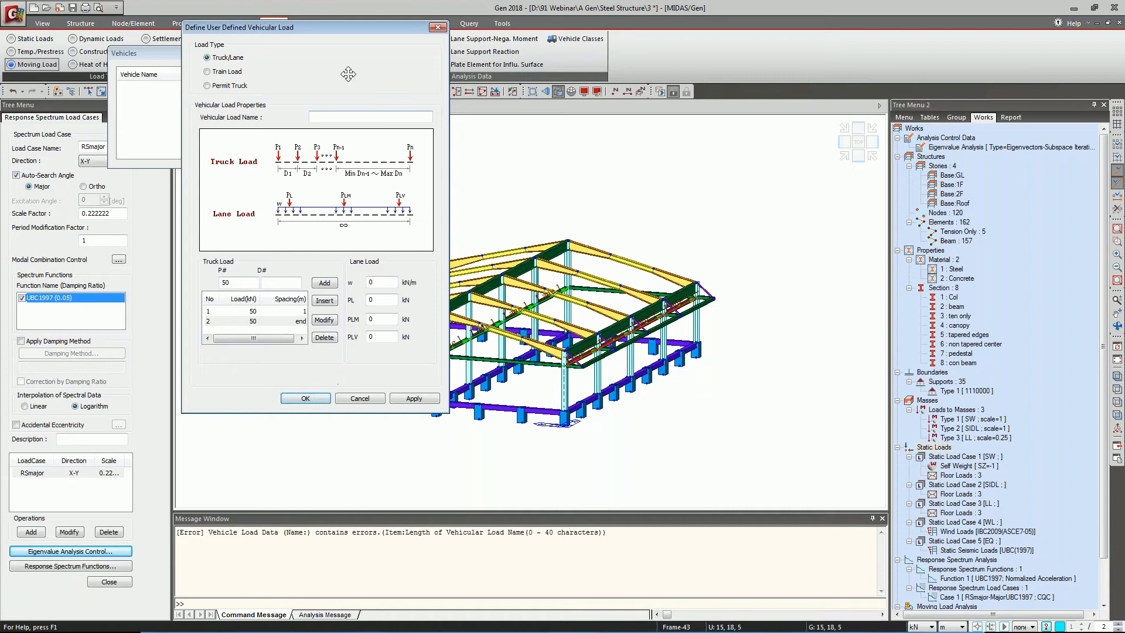
click(327, 118)
text(crane load)
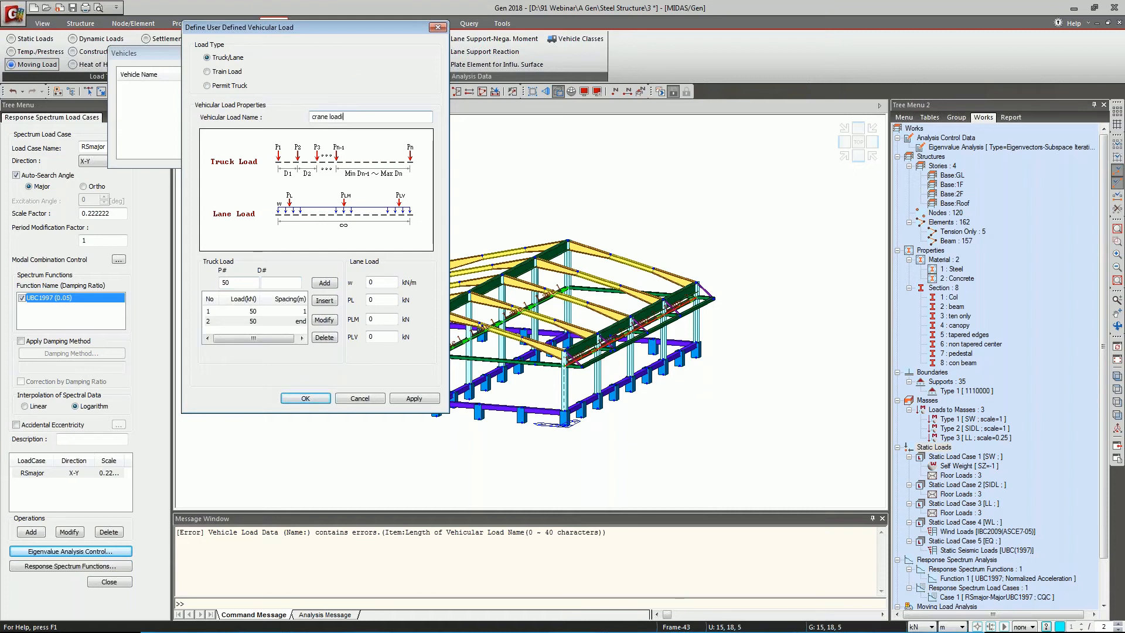
text(ing)
click(305, 398)
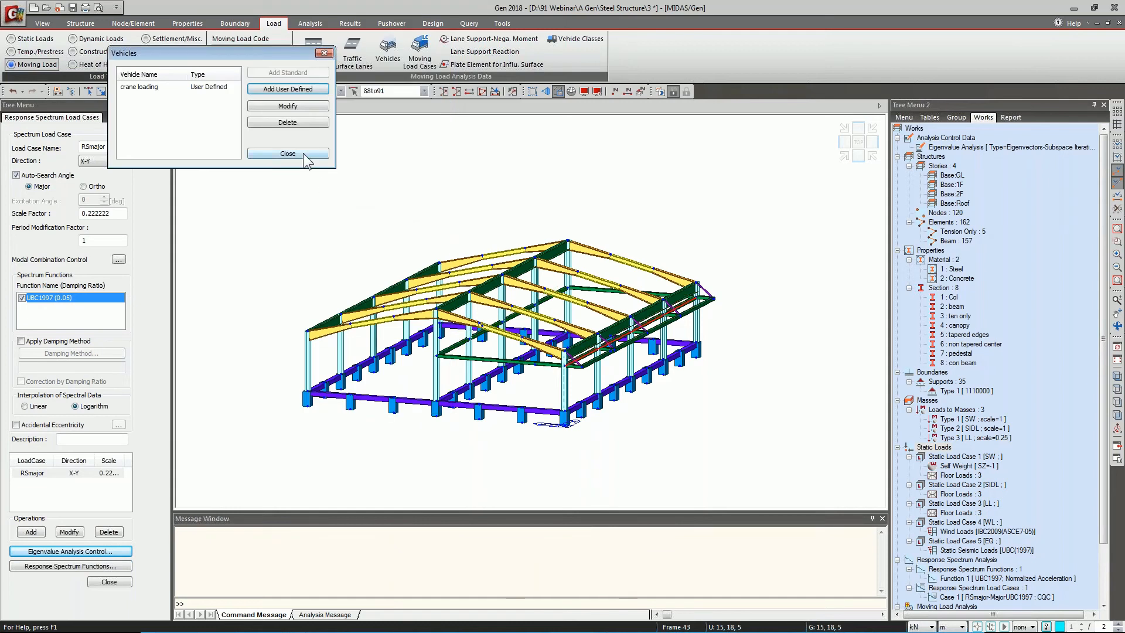
click(303, 153)
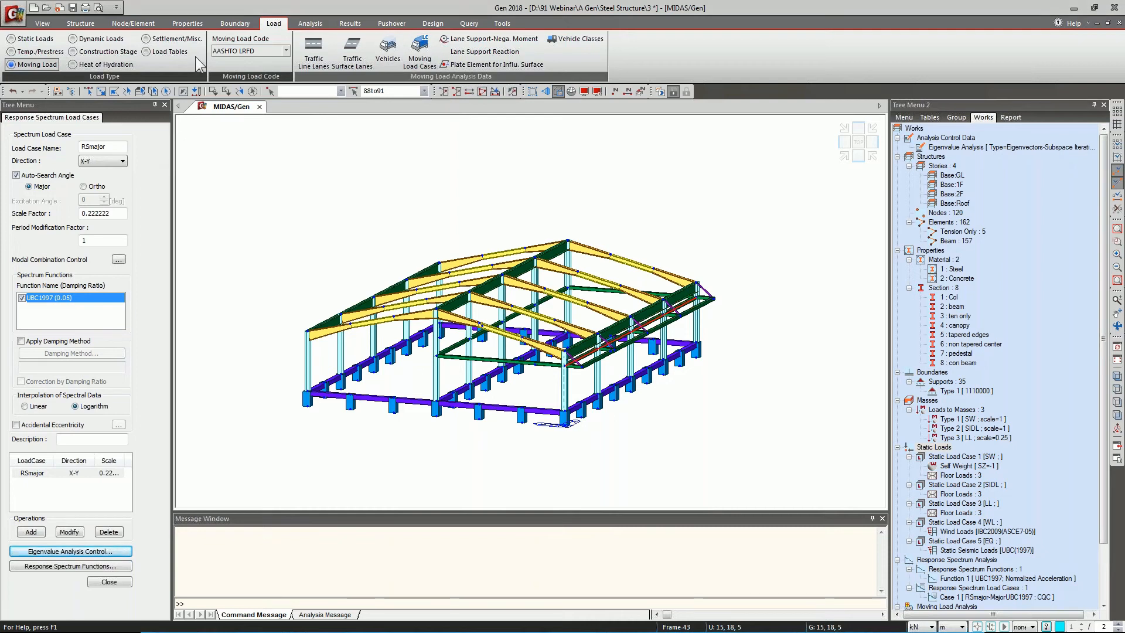
Start a new moving load case and name it MV.
drag(0, 49, 235, 61)
click(303, 82)
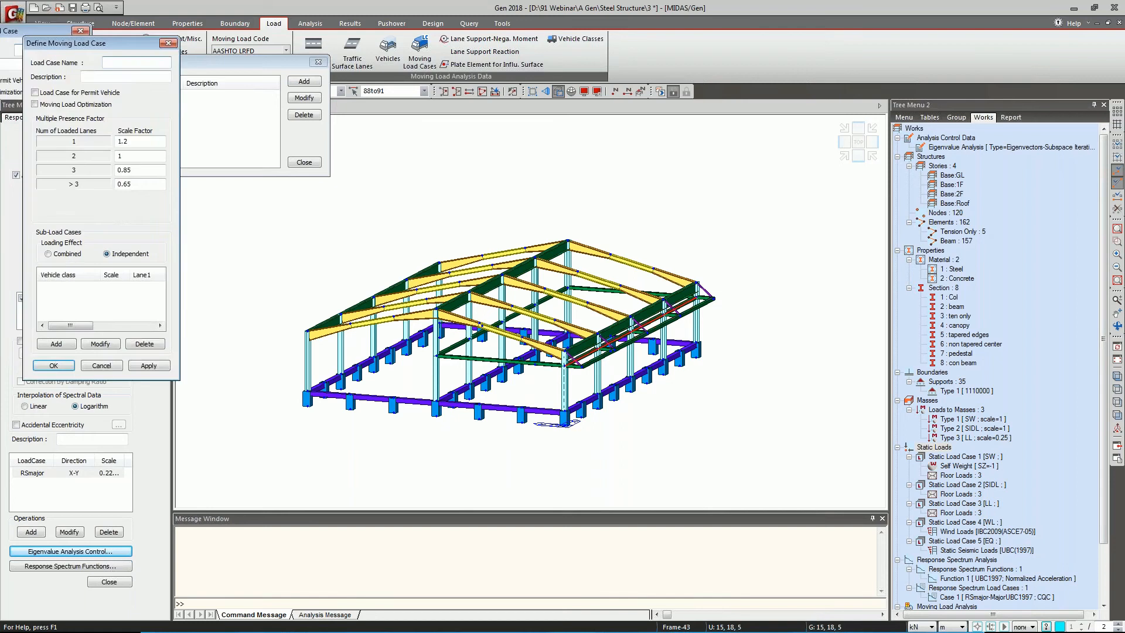
drag(126, 43, 323, 55)
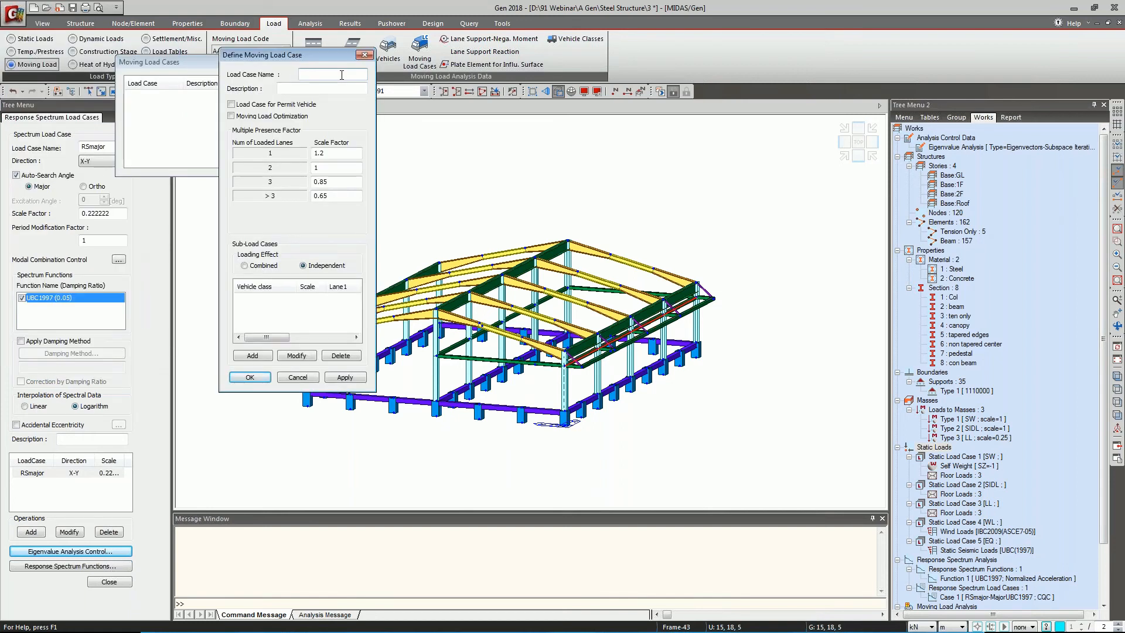
text(MV)
Add a crane loading sub-load case with 1 to 2 loaded lanes on Lane 1 and Lane 2, and save the moving load case.
click(252, 355)
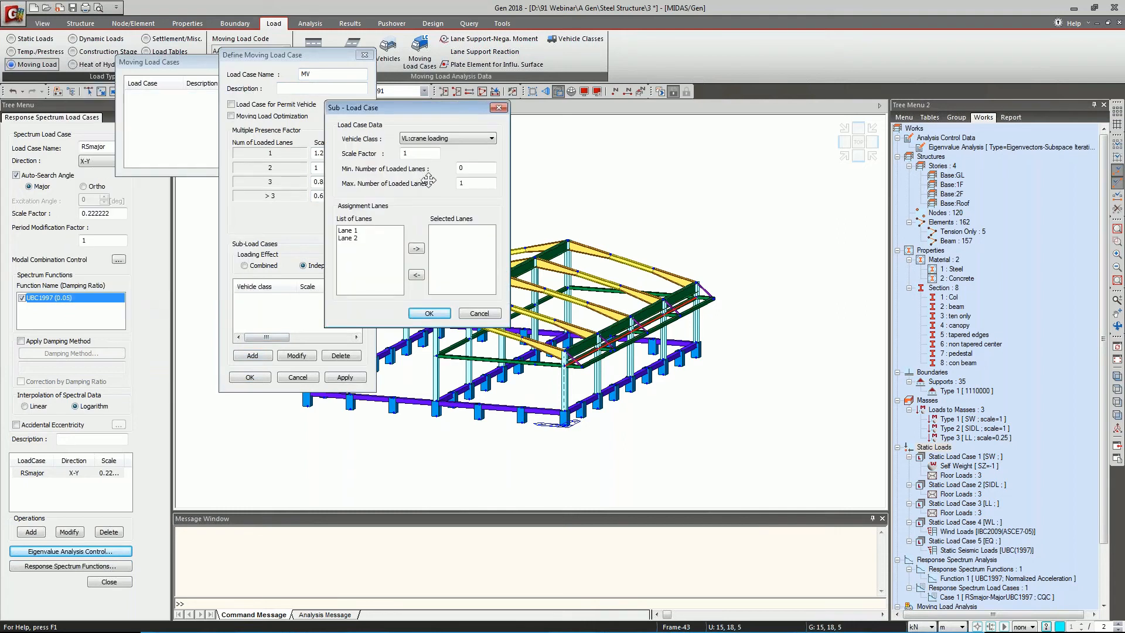
double_click(461, 168)
text(1)
double_click(460, 183)
click(349, 231)
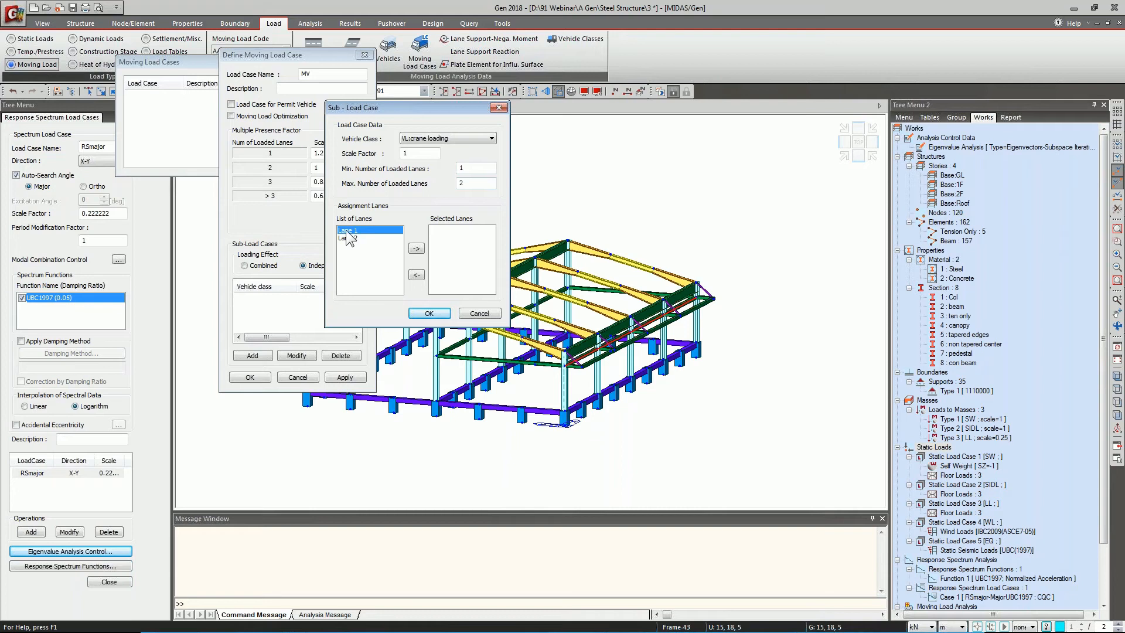
shift+click(351, 239)
click(416, 248)
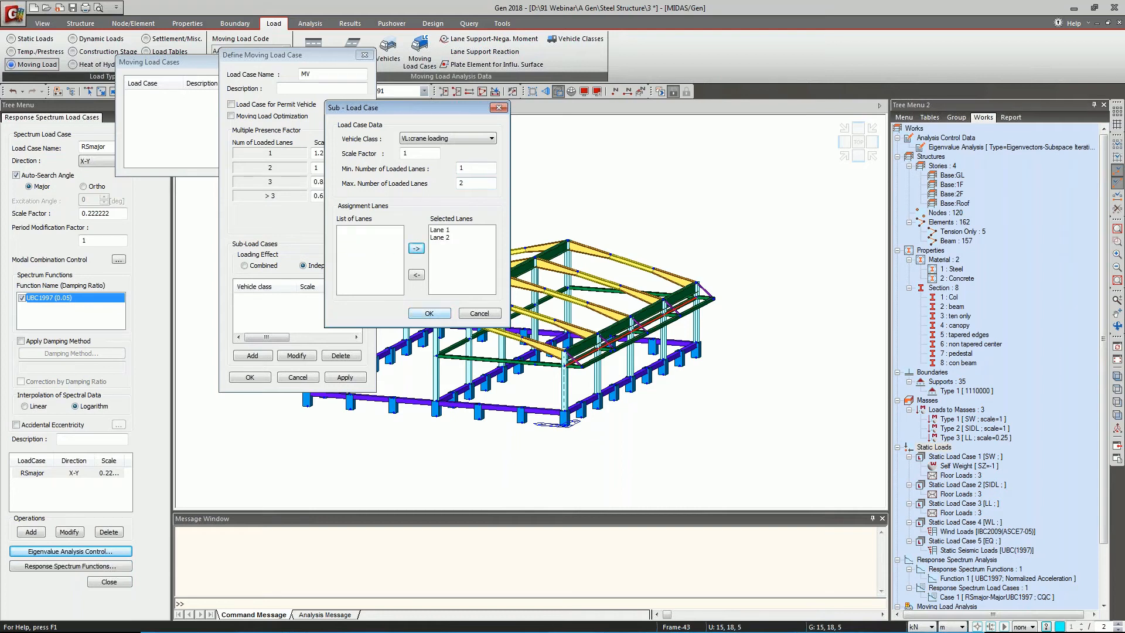
click(429, 313)
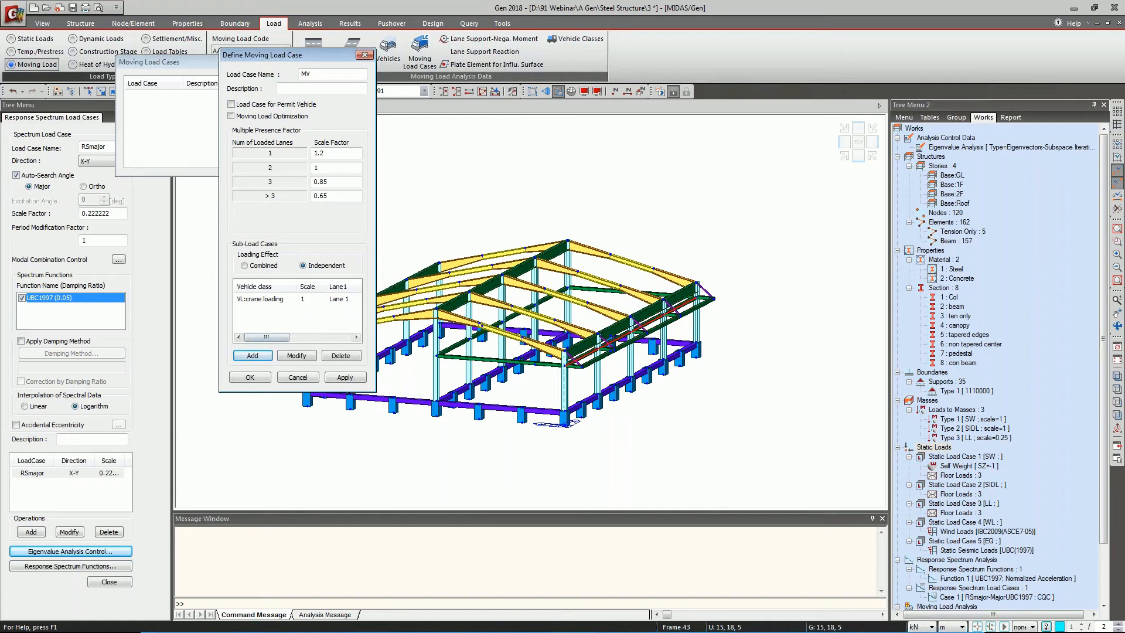
click(258, 381)
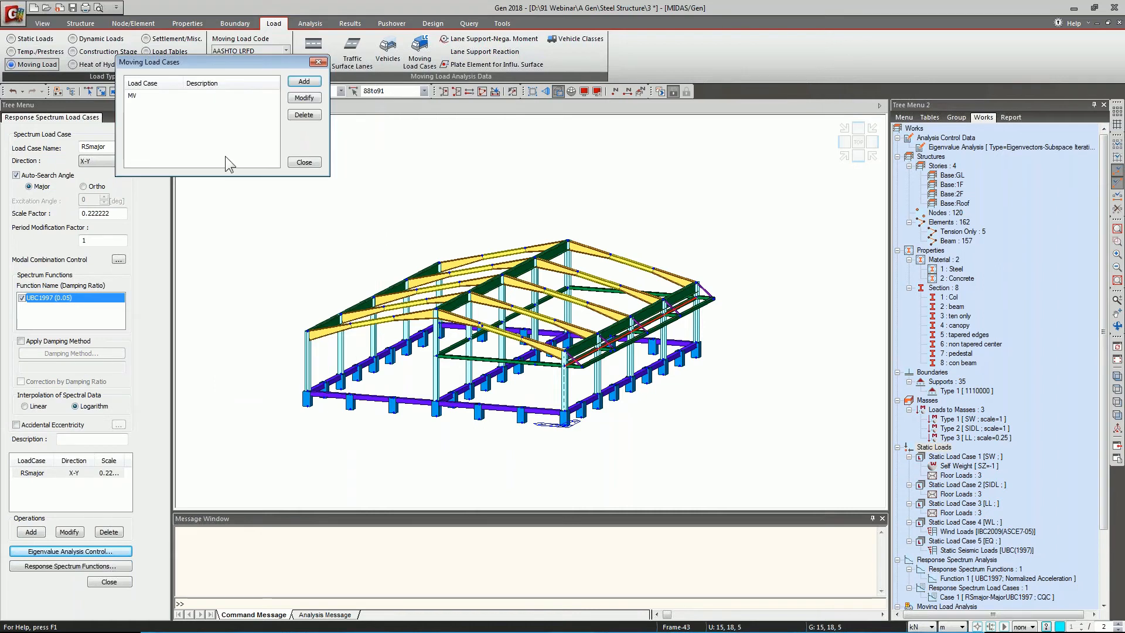
click(310, 164)
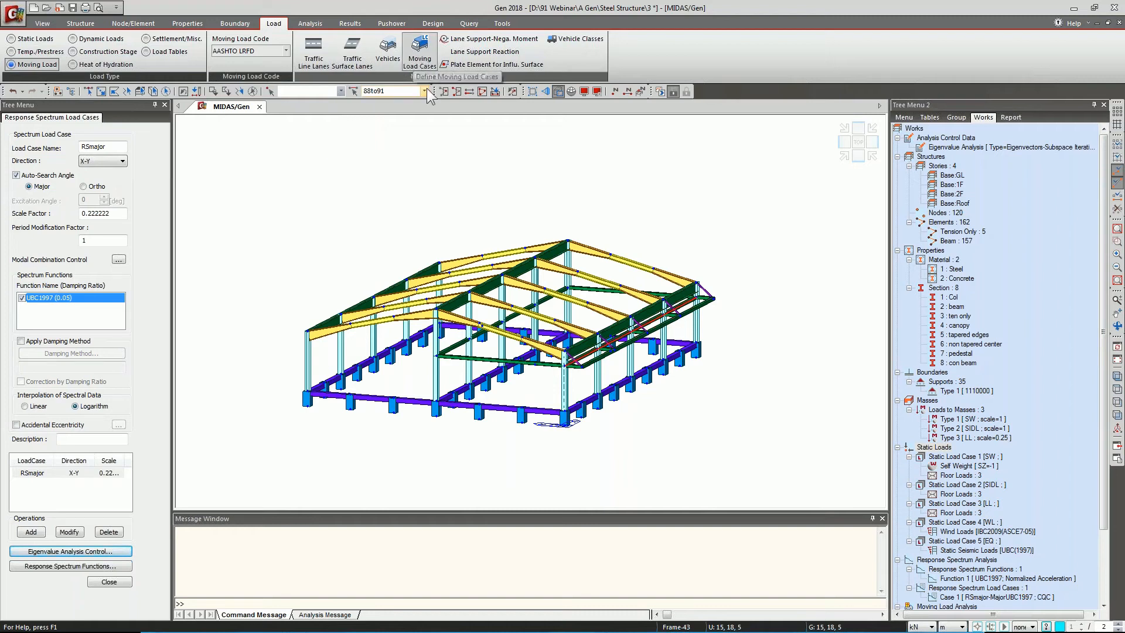
Create the moving load analysis control data with the Exact method and 3 influence generating points per line element.
click(301, 26)
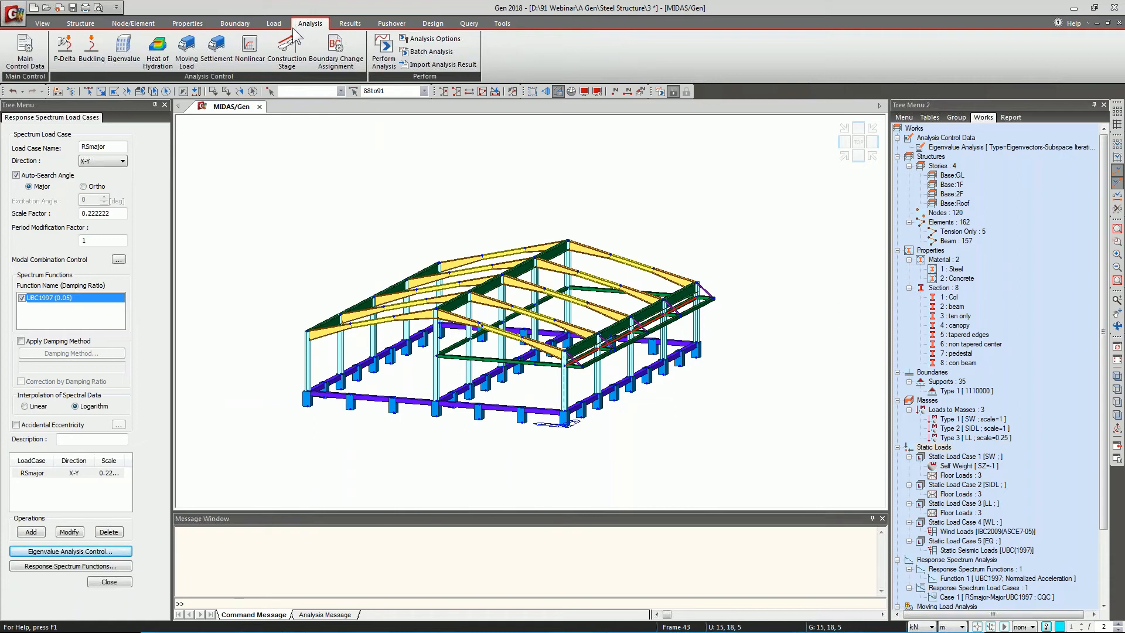
click(188, 58)
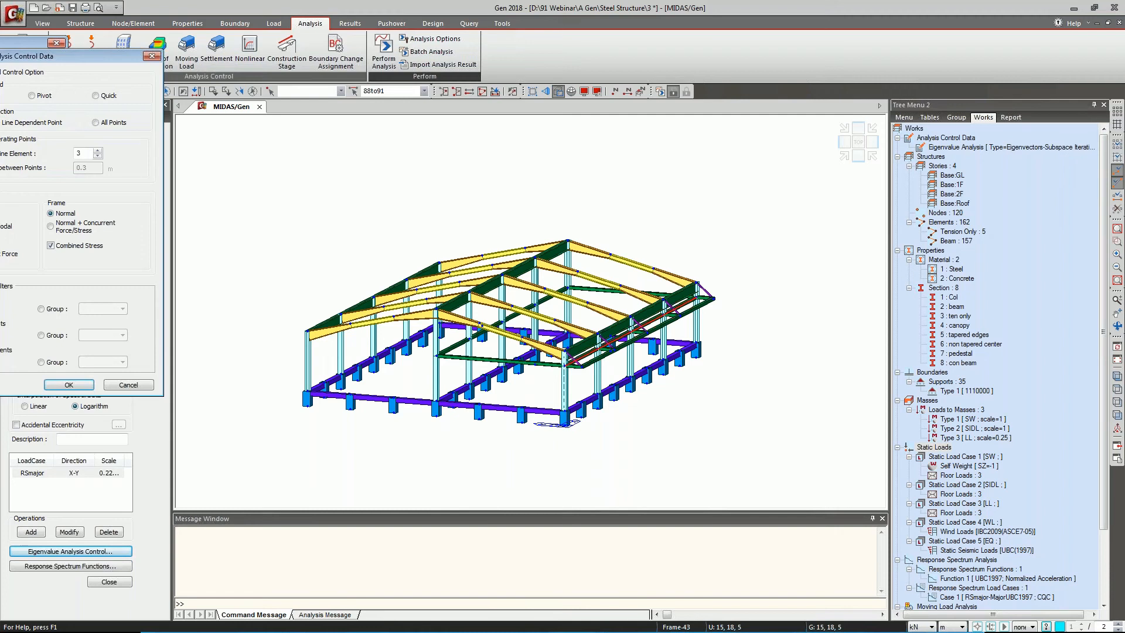
drag(59, 58, 336, 78)
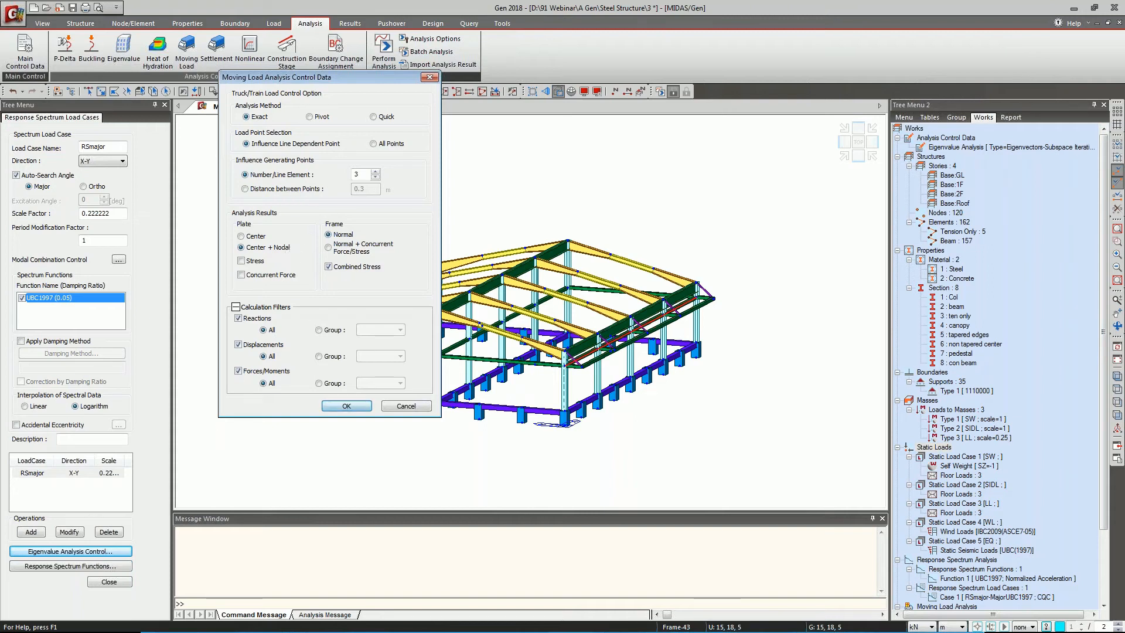
click(347, 406)
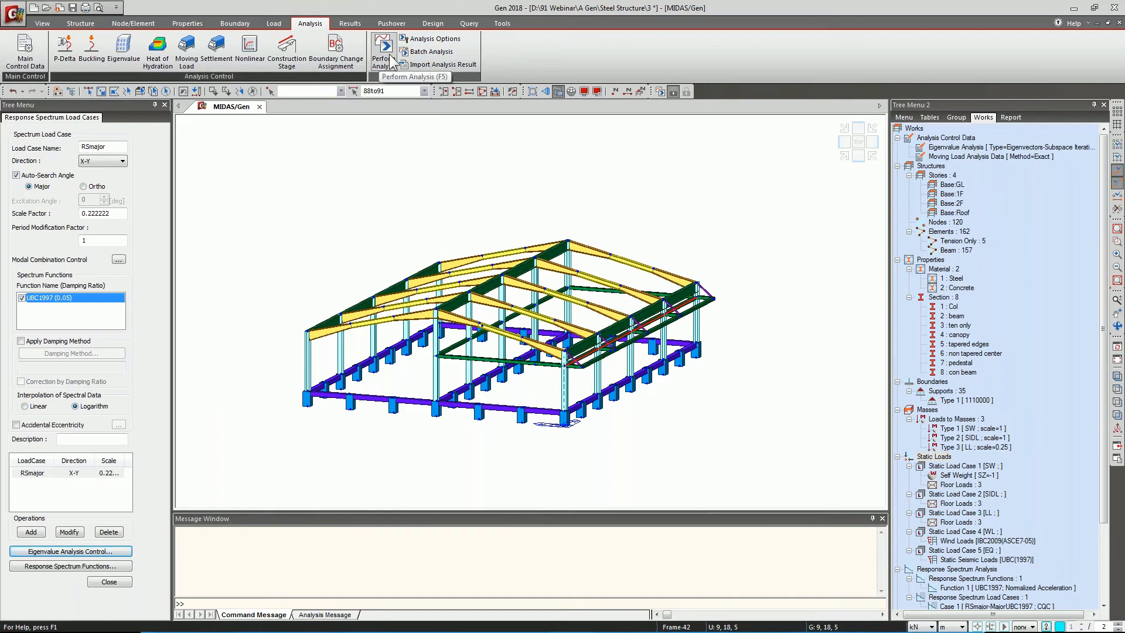
Perform the analysis, continuing without updating the story data, and follow the solver messages.
click(389, 59)
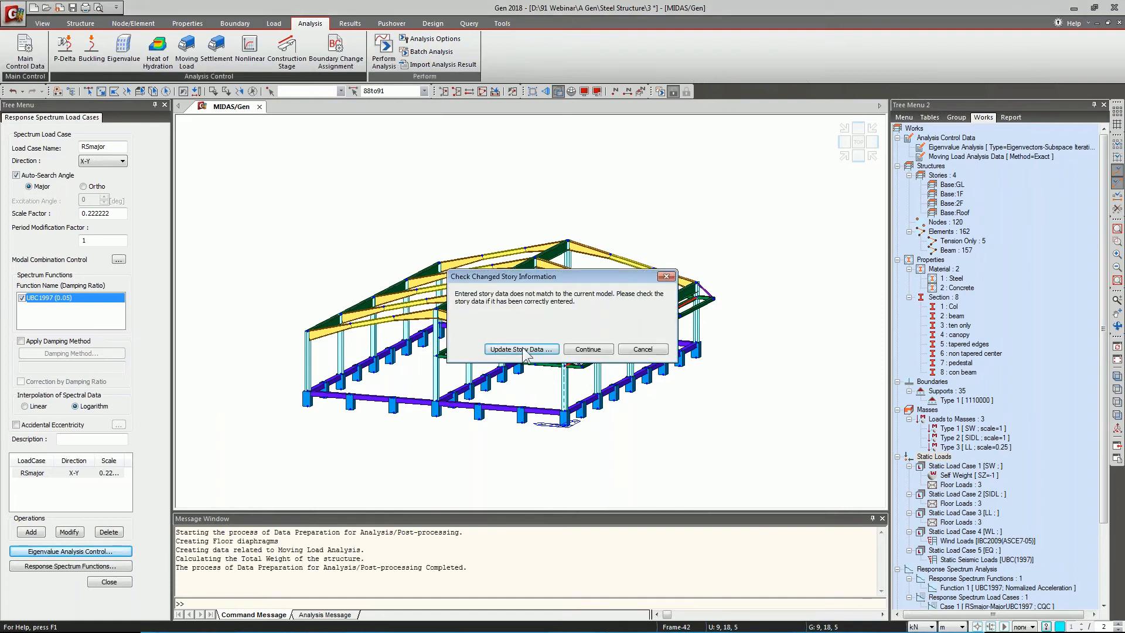
click(588, 349)
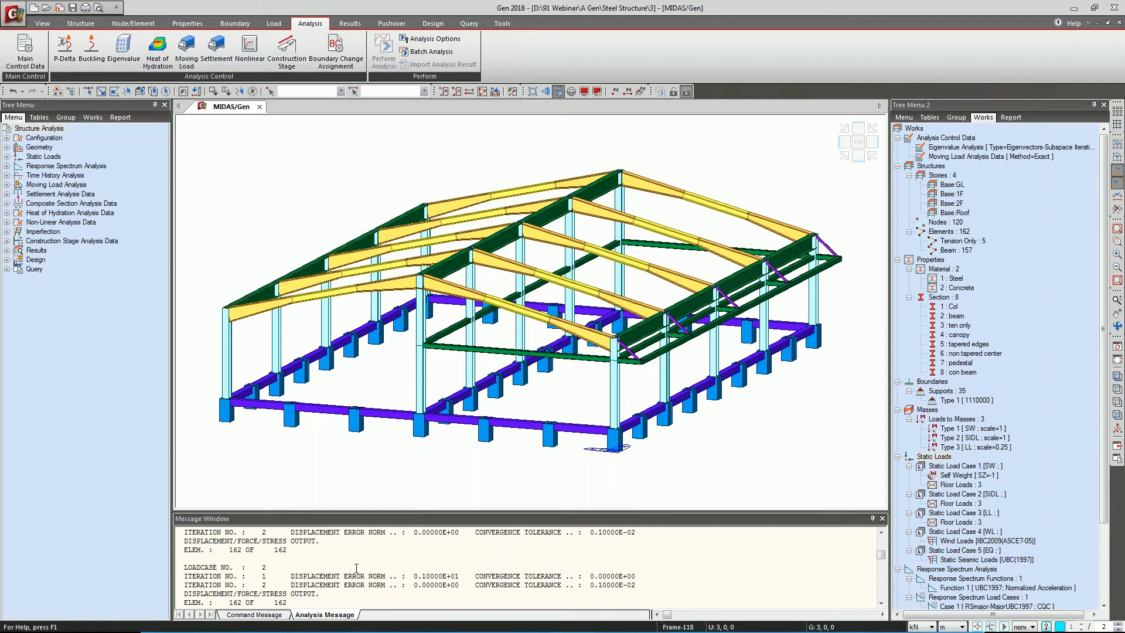
scroll(356, 567, up, 2)
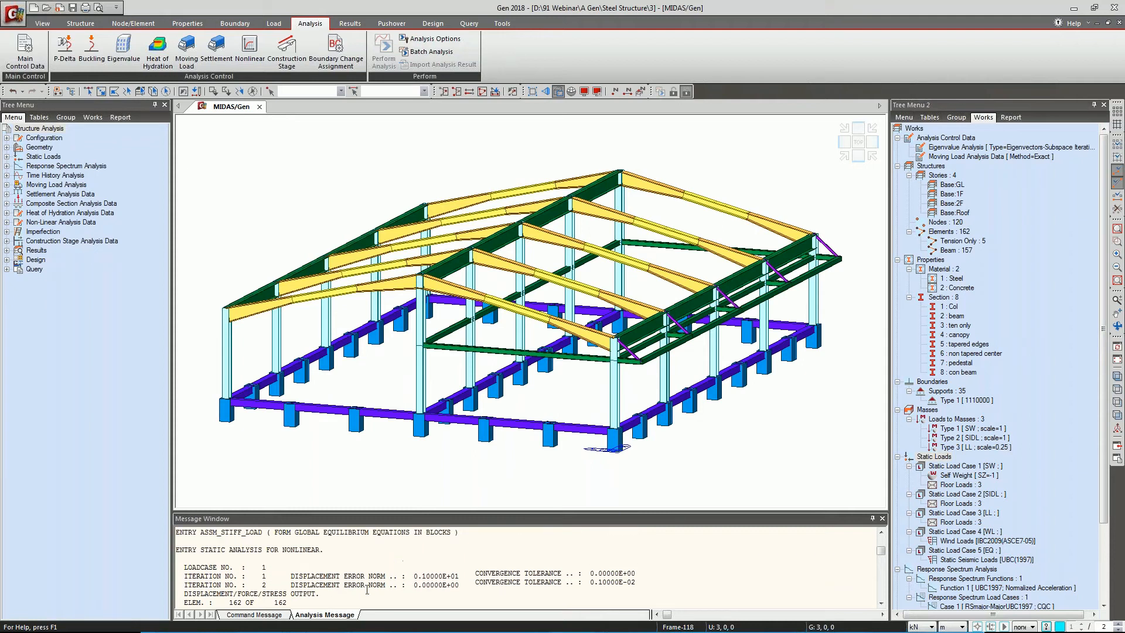
scroll(518, 568, down, 2)
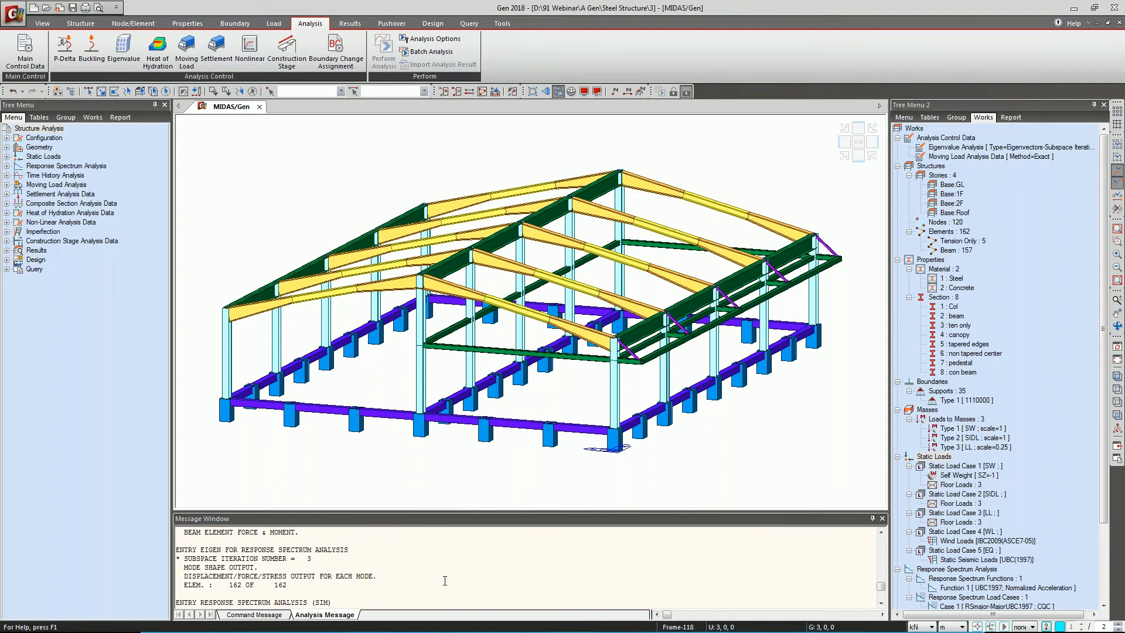
Inspect the nonlinear analysis control settings and close them without changes.
click(85, 347)
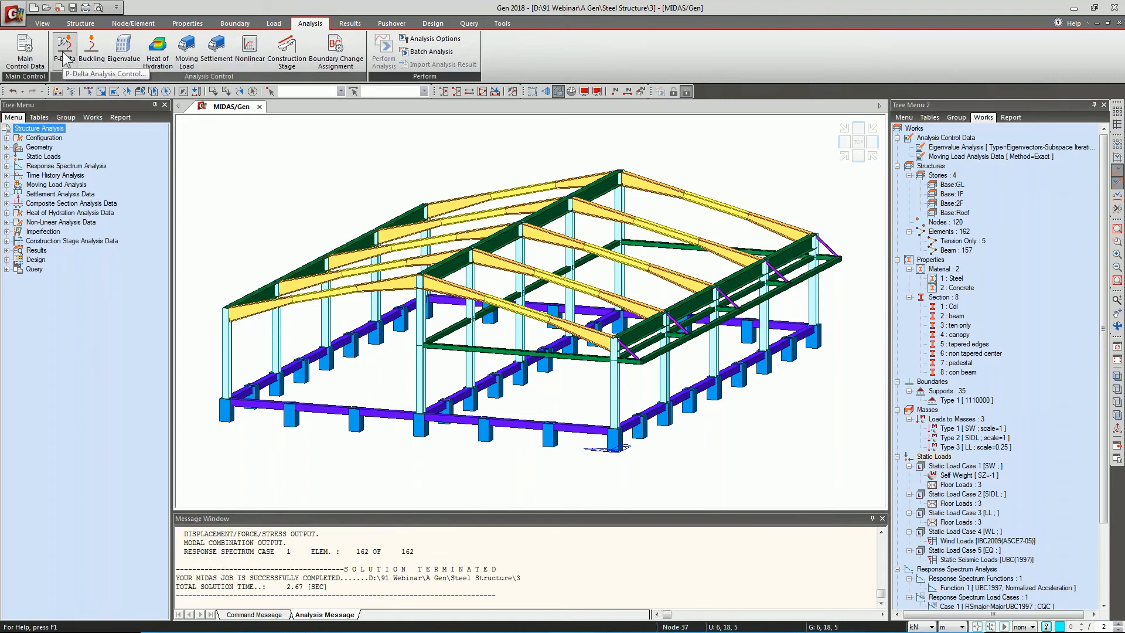
click(93, 58)
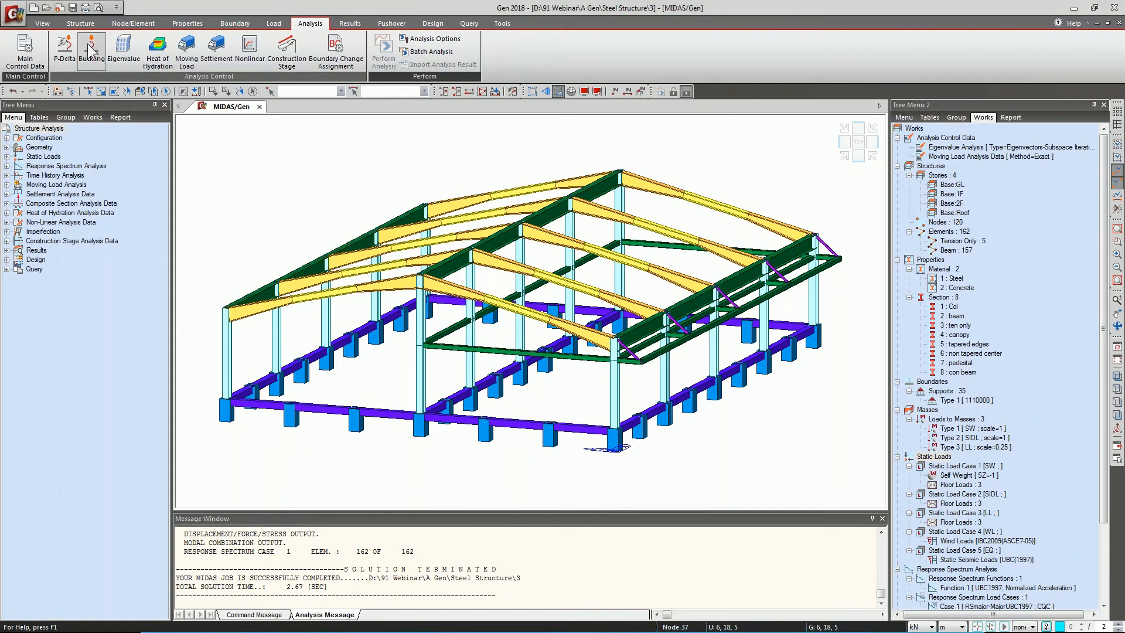
click(254, 58)
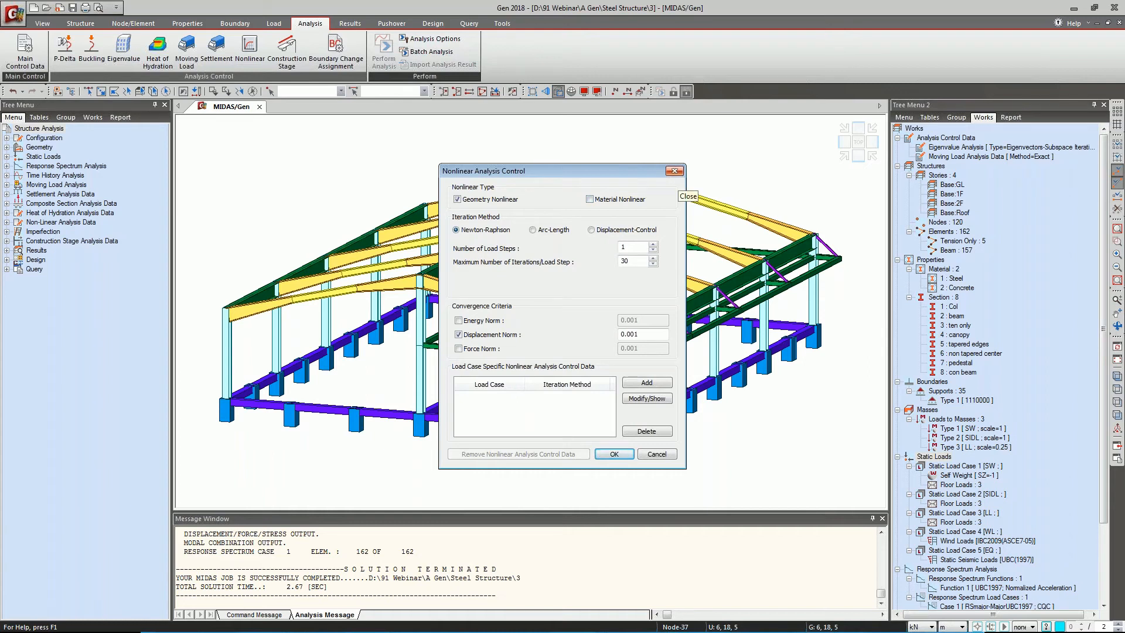
click(674, 170)
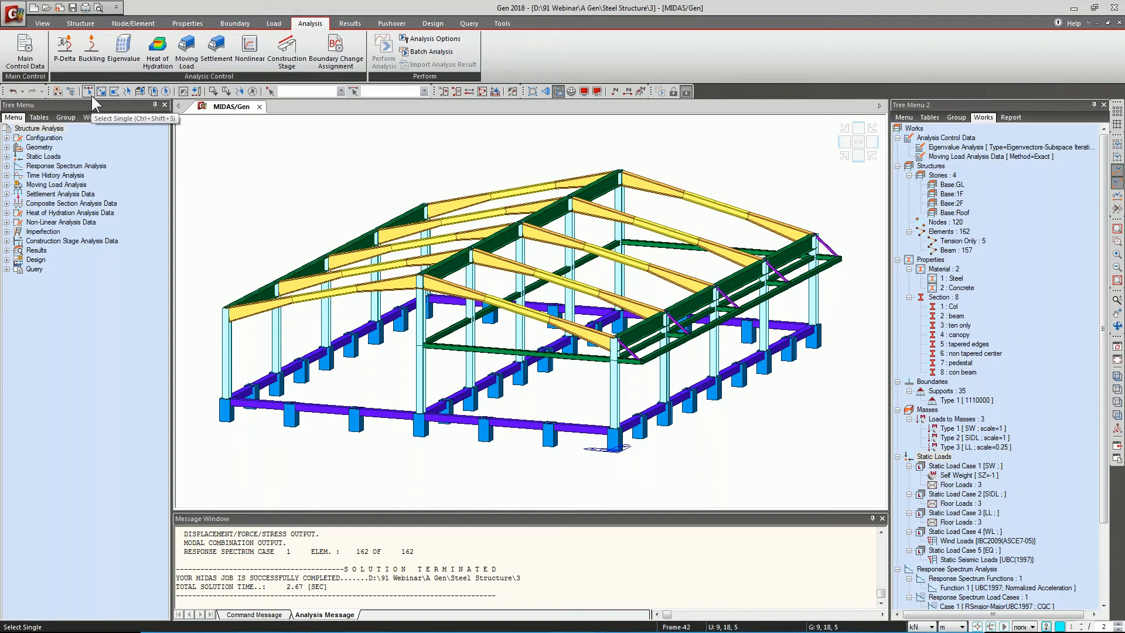
click(251, 59)
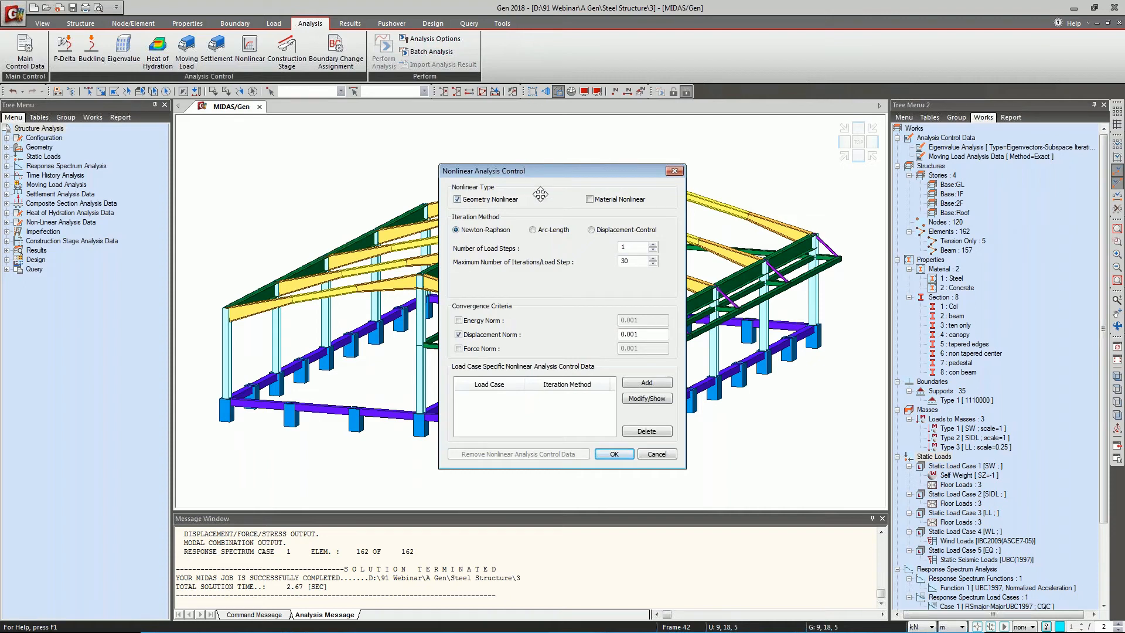
click(681, 173)
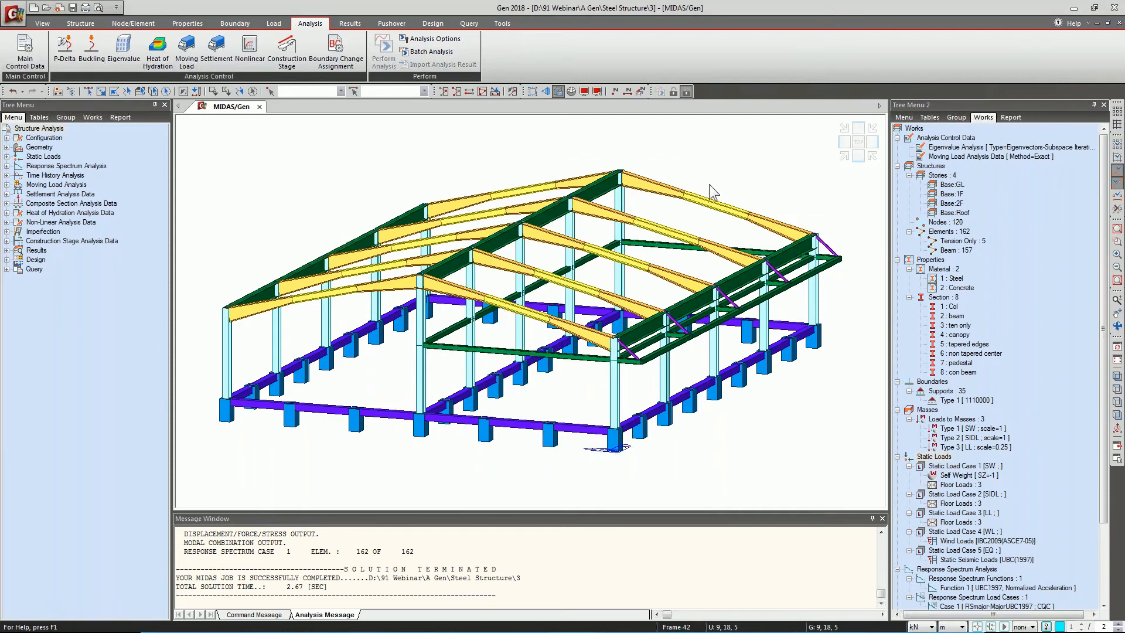
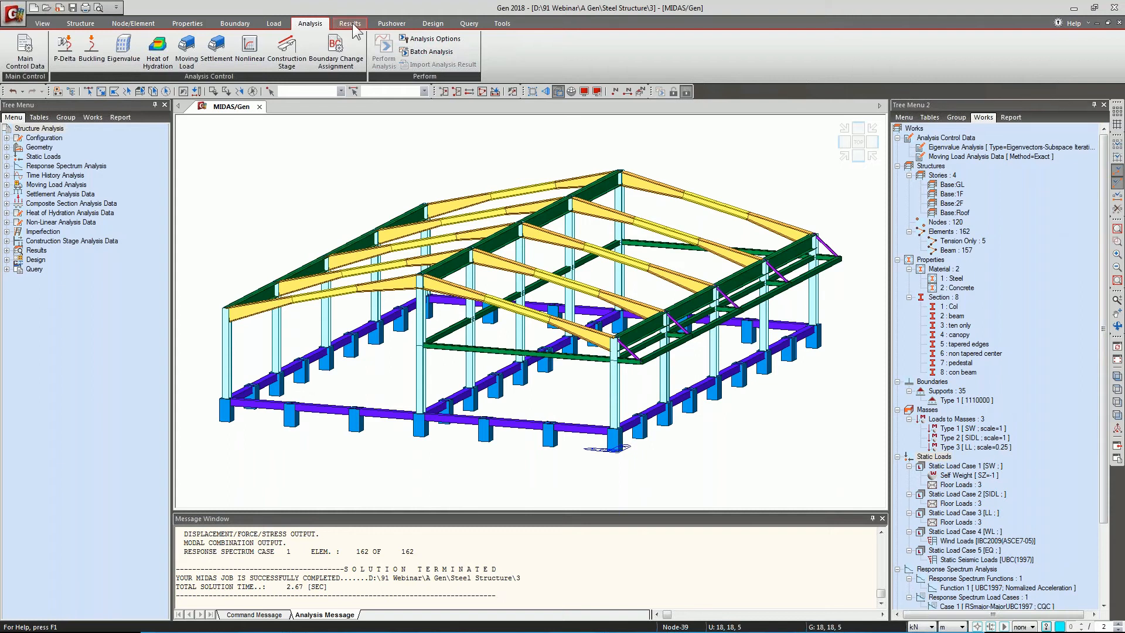
Review the settings of the RSmajor response spectrum load case from the model's works list.
click(353, 25)
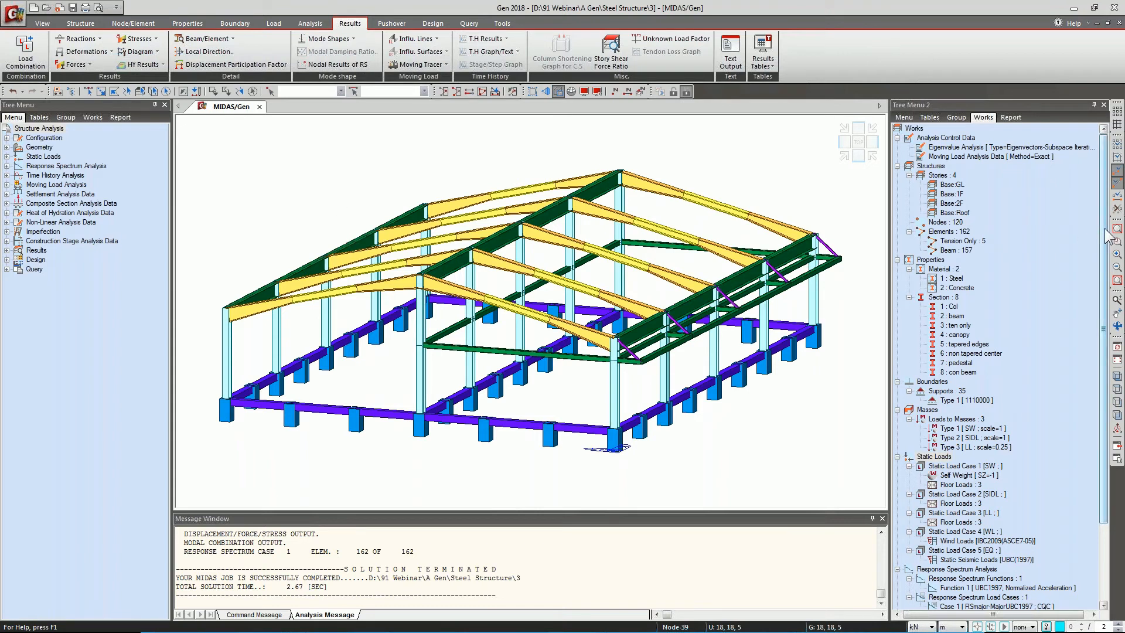
drag(1105, 229, 1094, 318)
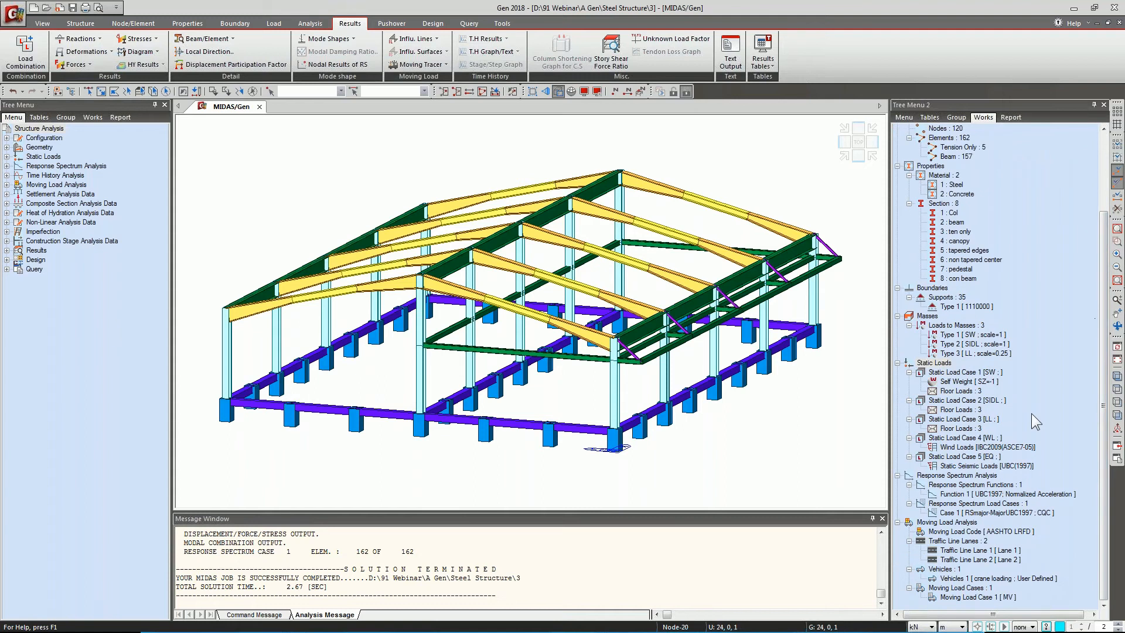
double_click(965, 512)
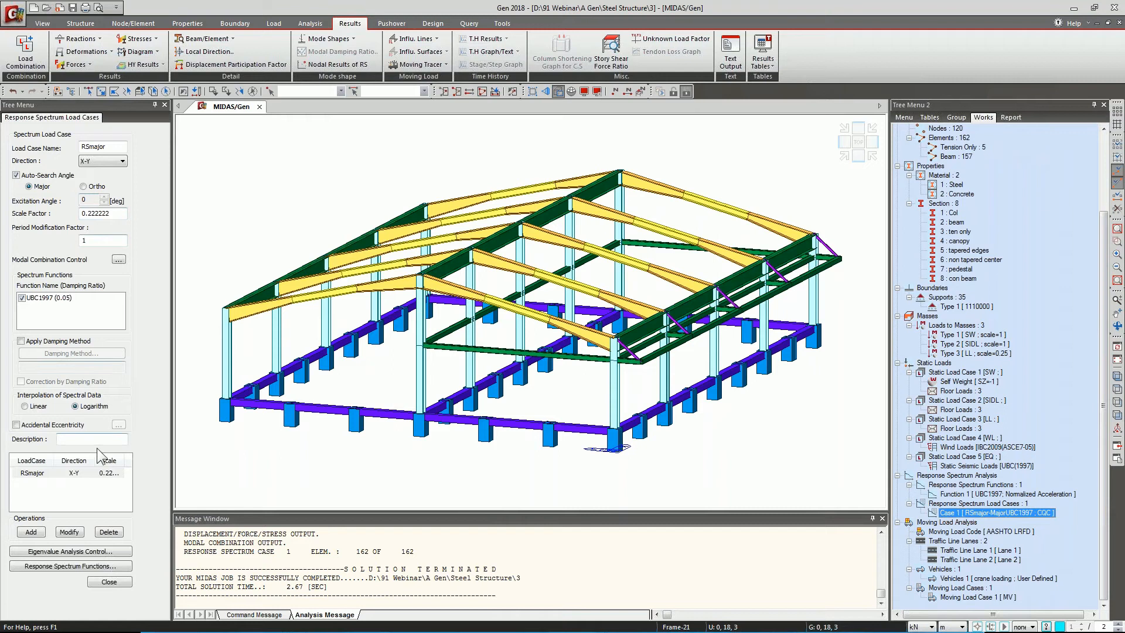
click(86, 473)
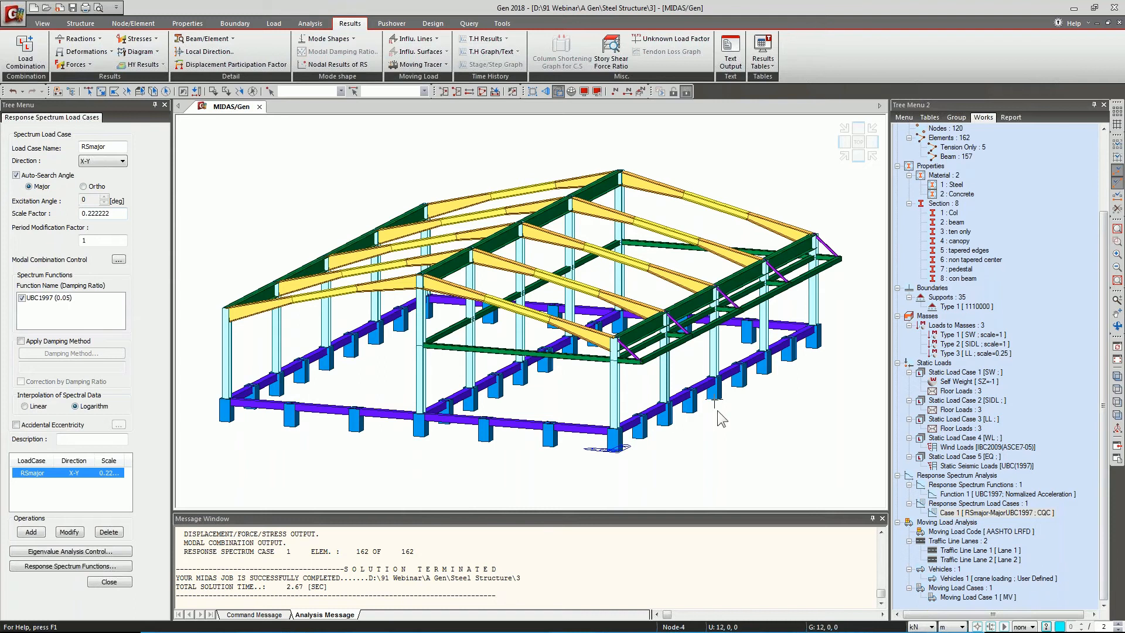
Display the vibration mode shape for Mode 1 with all XYZ components.
click(330, 38)
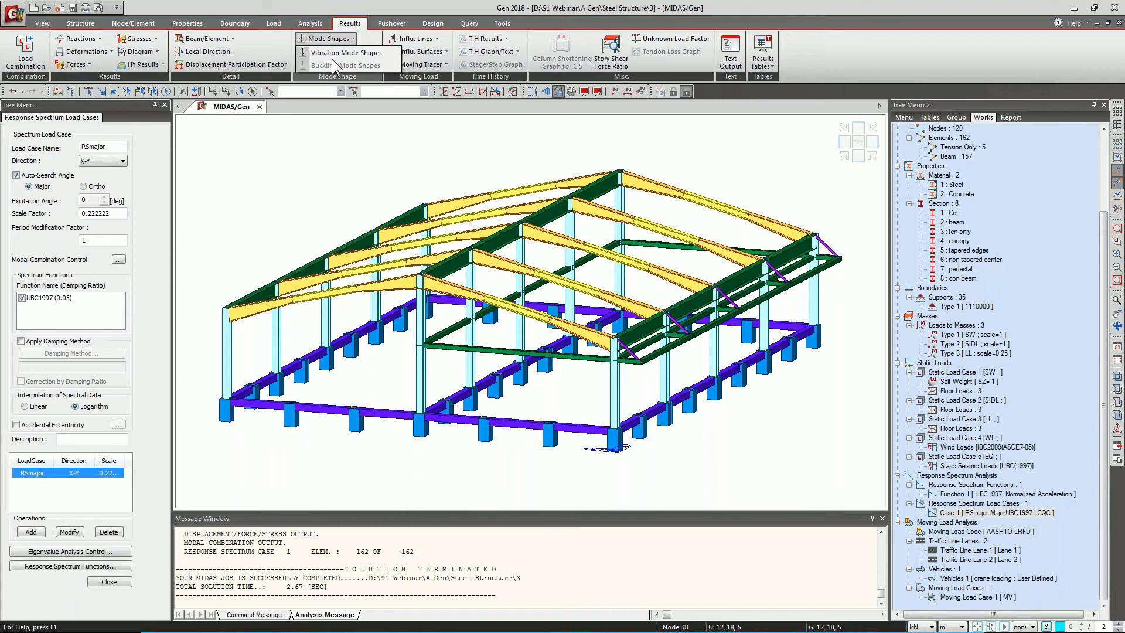
click(332, 54)
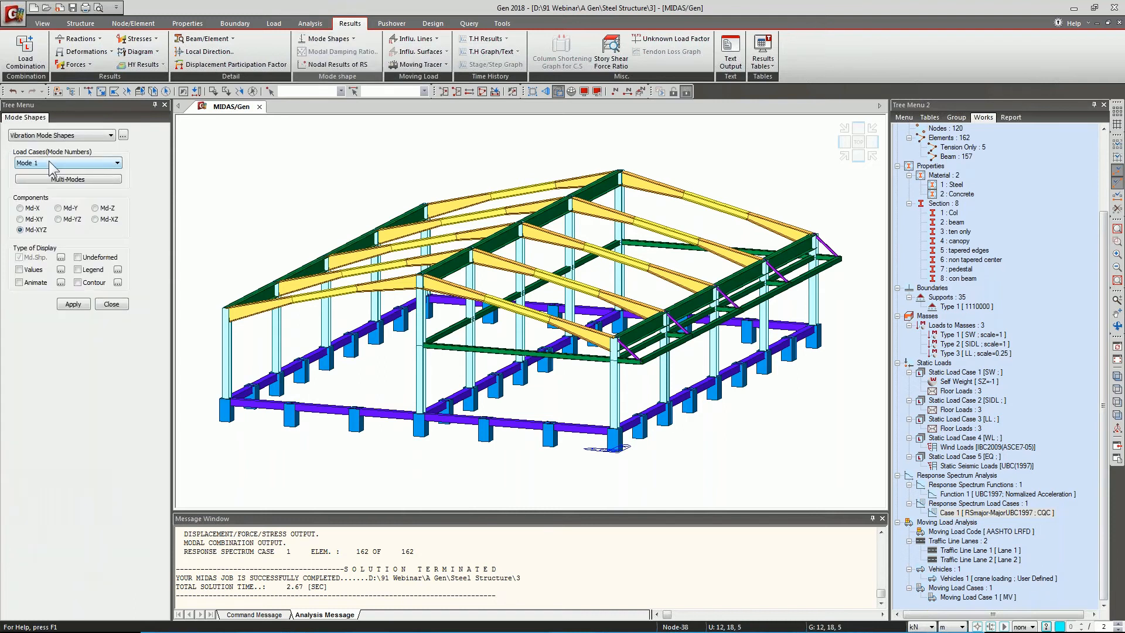
click(73, 304)
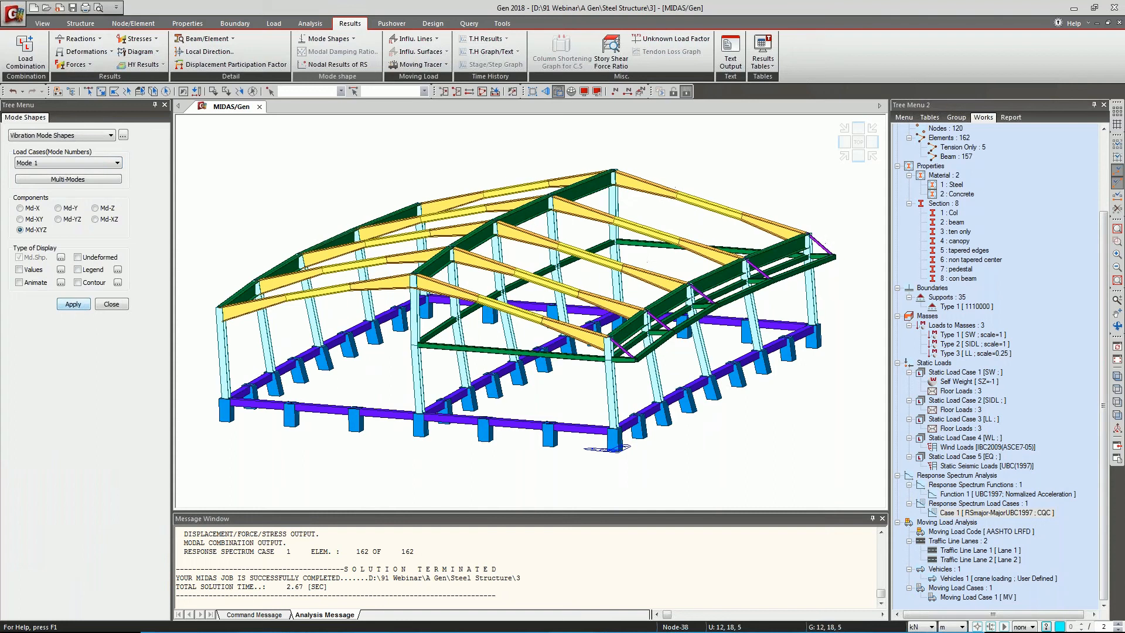
Open the eigenvalue analysis results table for the vibration modes and examine the modal frequencies and periods.
click(123, 134)
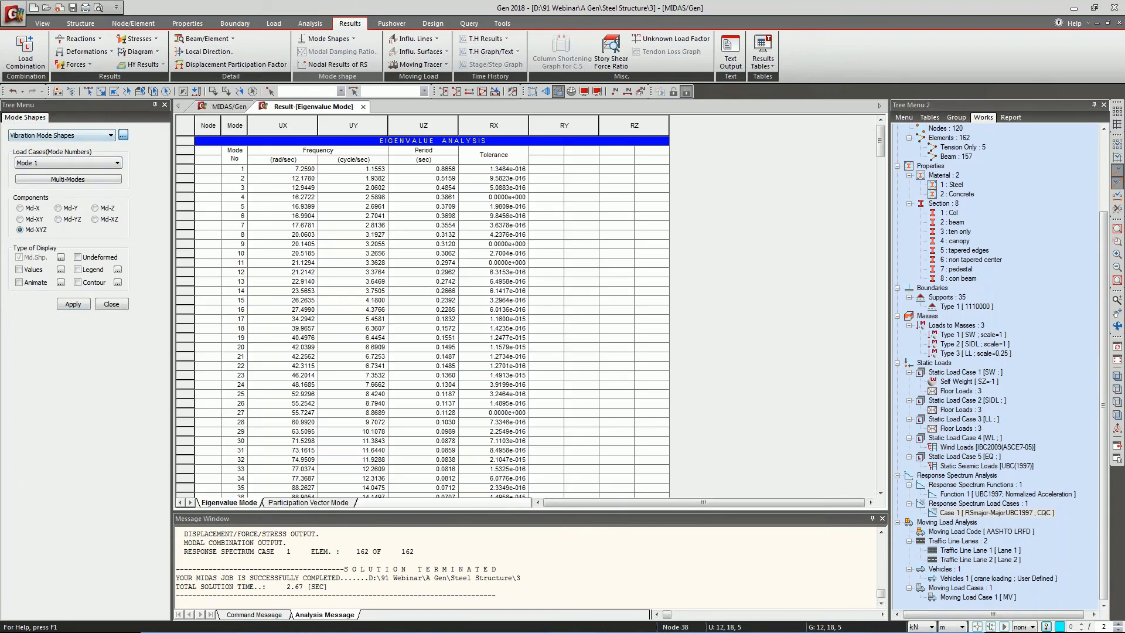
click(625, 400)
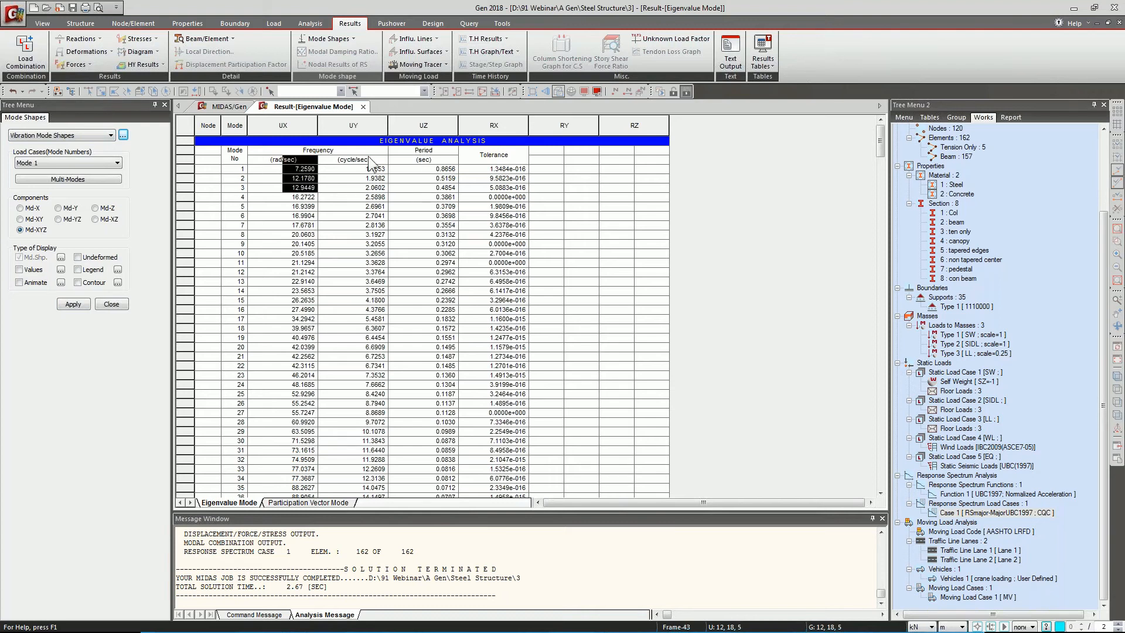
drag(368, 156, 375, 215)
drag(446, 151, 449, 190)
click(668, 222)
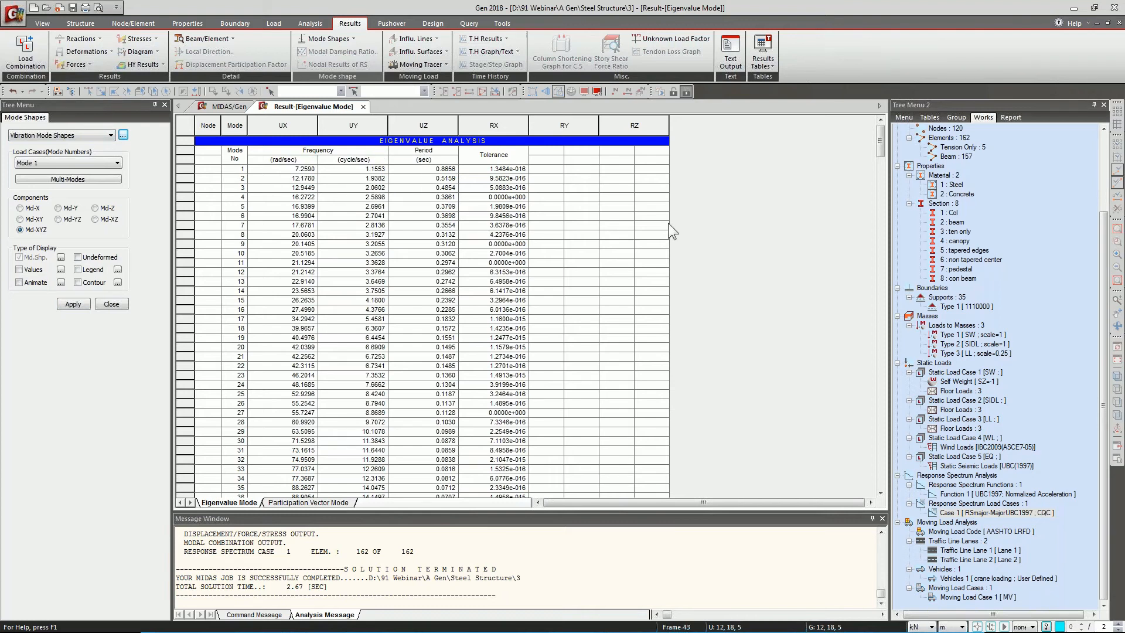
scroll(671, 231, down, 6)
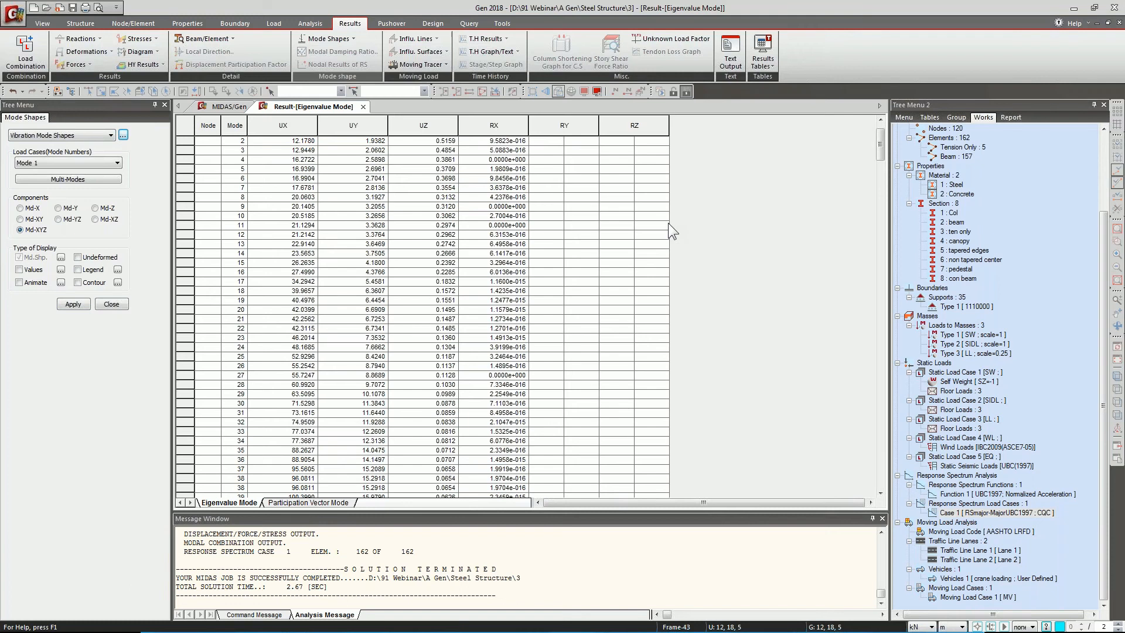
scroll(672, 231, down, 7)
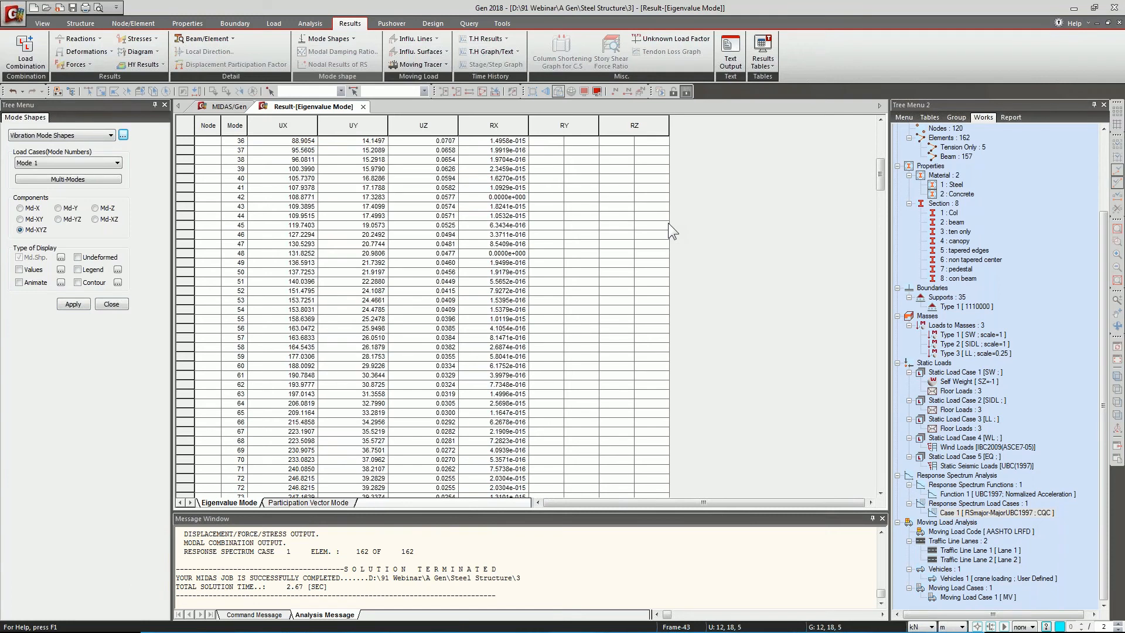
Examine the modal participation mass percentages up to mode 80 for all directions and close the eigenvalue results table.
scroll(671, 232, down, 13)
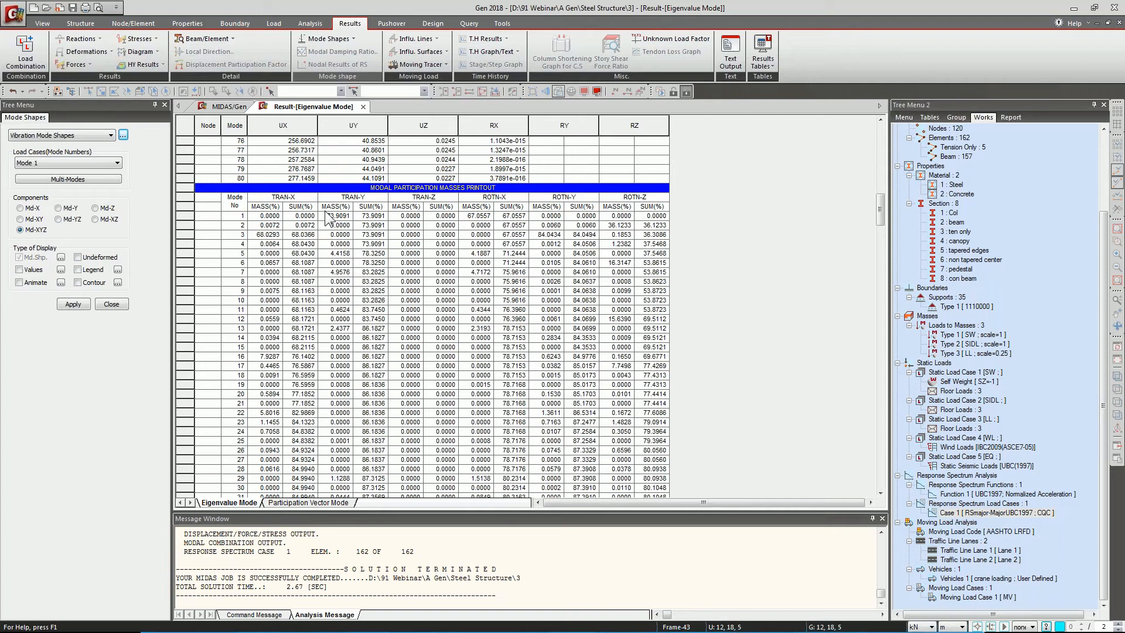
scroll(325, 213, down, 3)
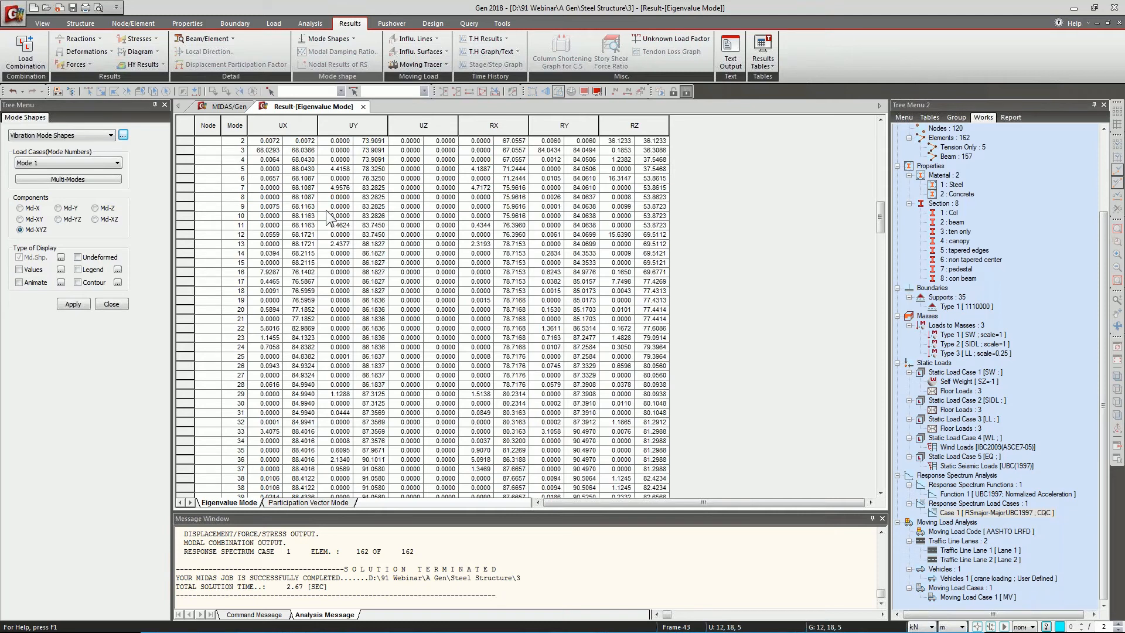
scroll(326, 210, down, 12)
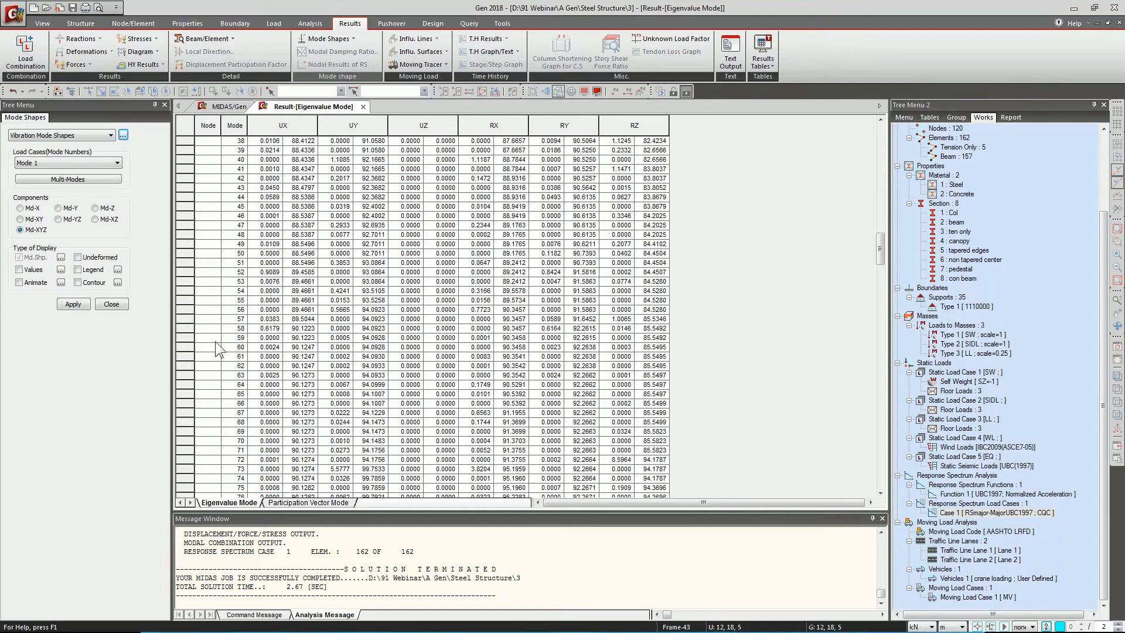
drag(216, 341, 661, 358)
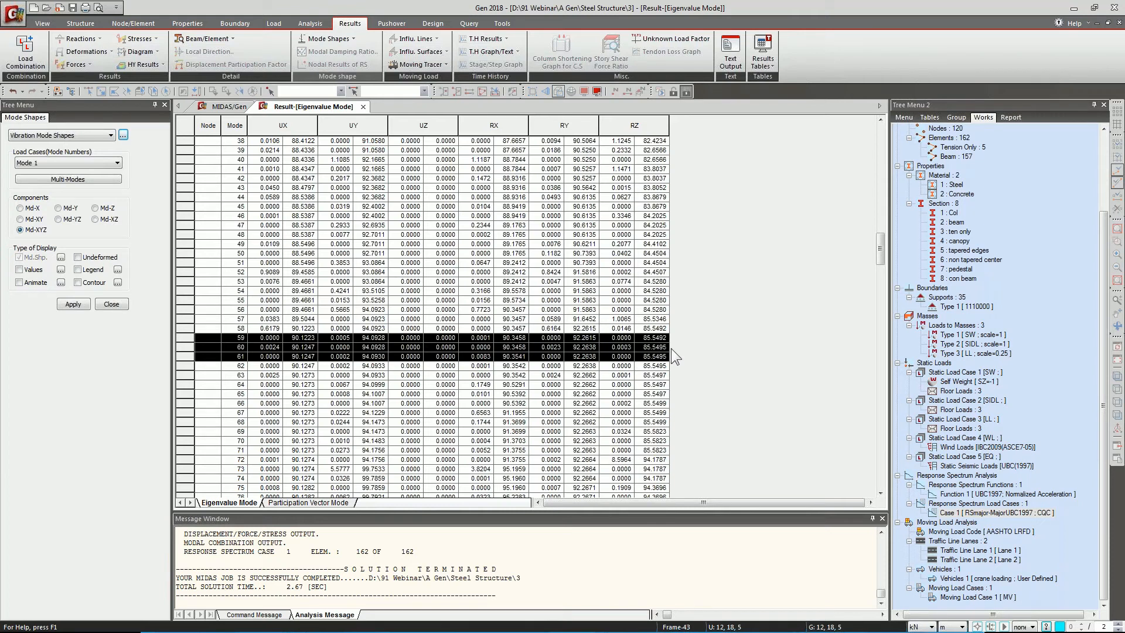
scroll(672, 351, down, 1)
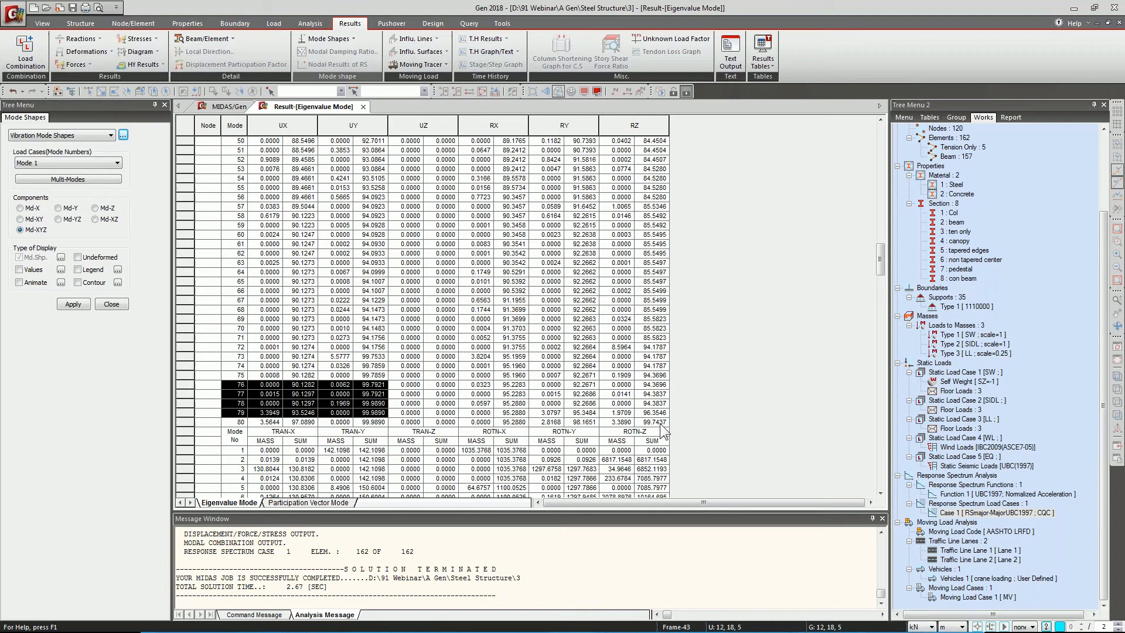
drag(660, 423, 617, 385)
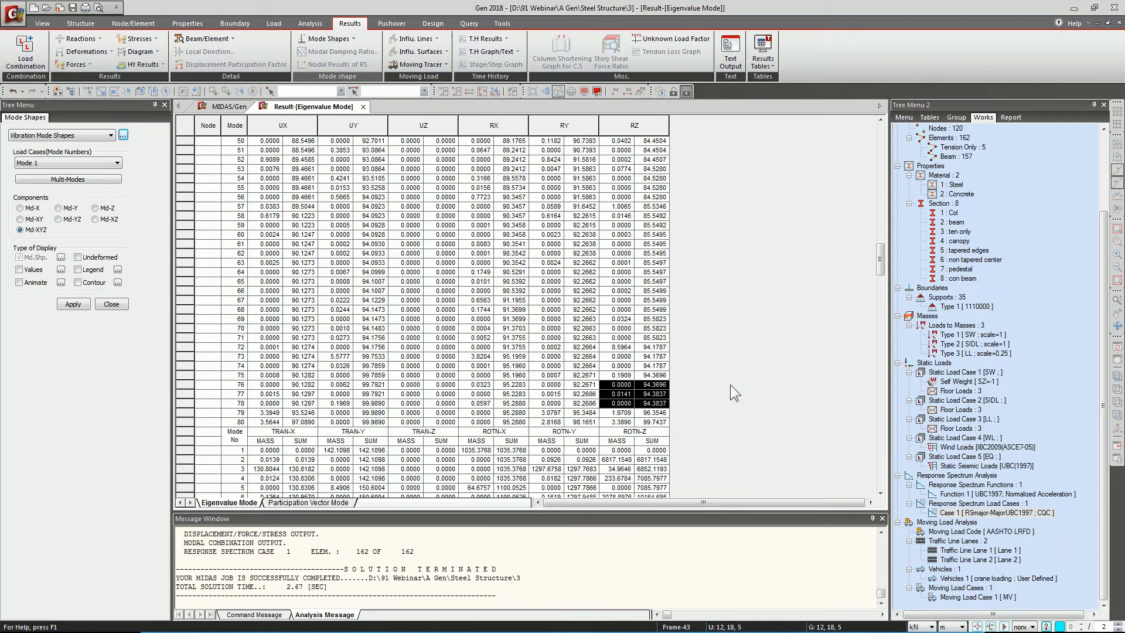
click(730, 383)
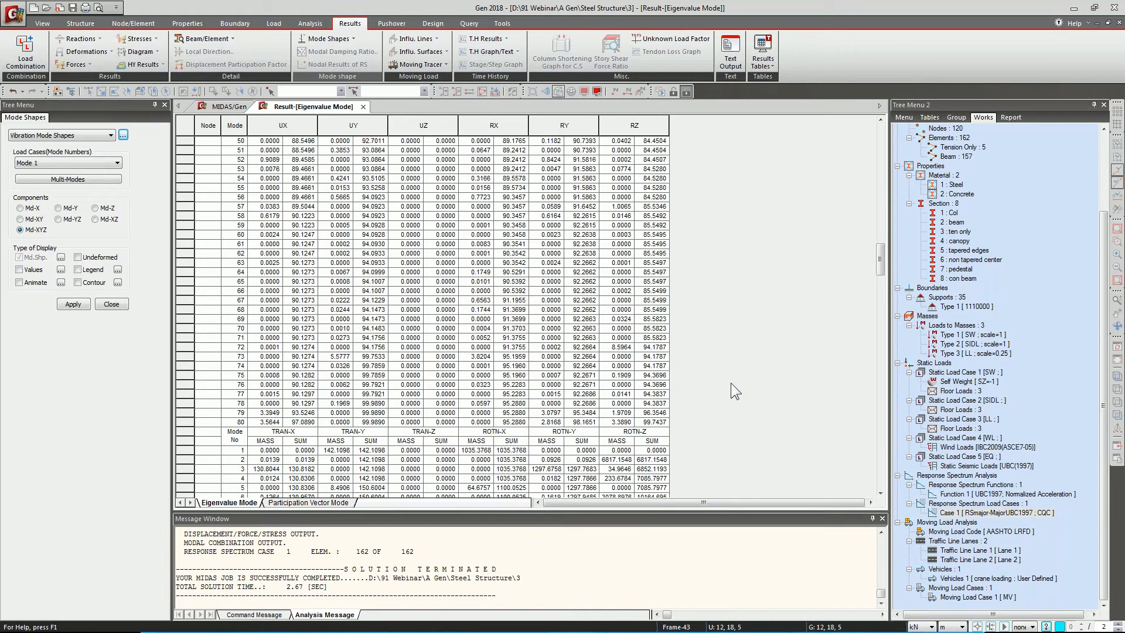
scroll(730, 382, up, 1)
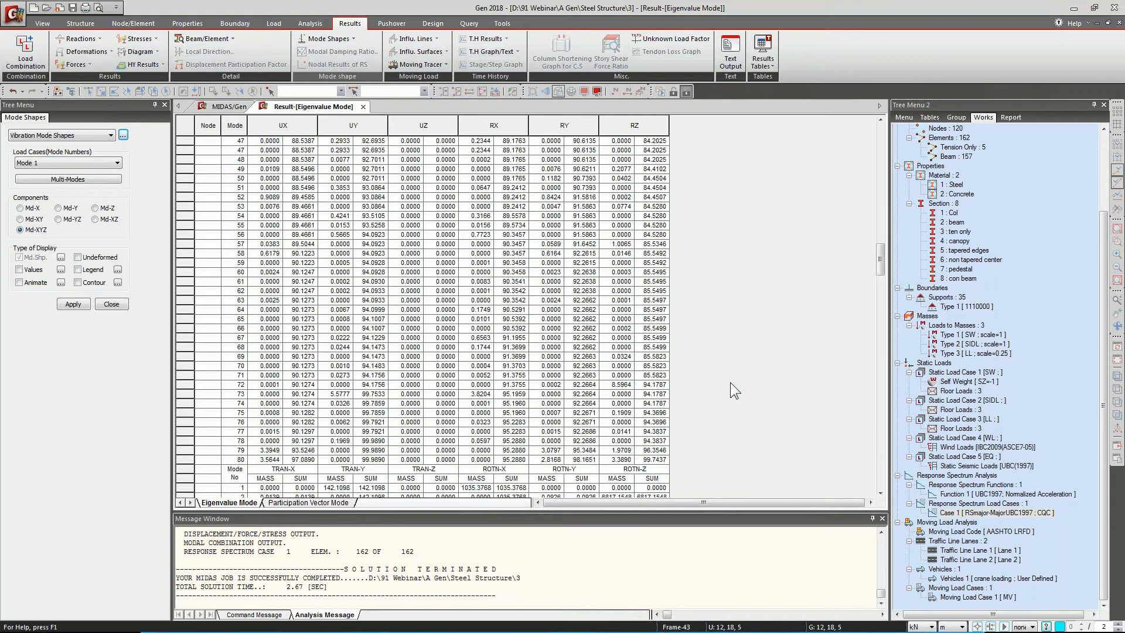
scroll(731, 382, up, 10)
scroll(726, 381, down, 2)
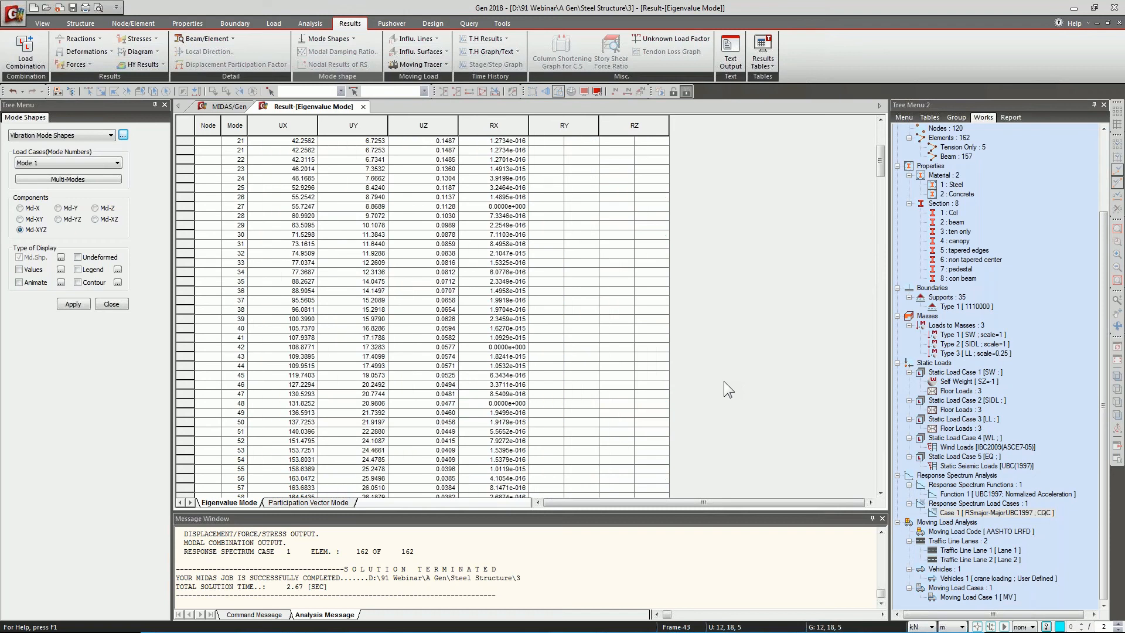
click(363, 106)
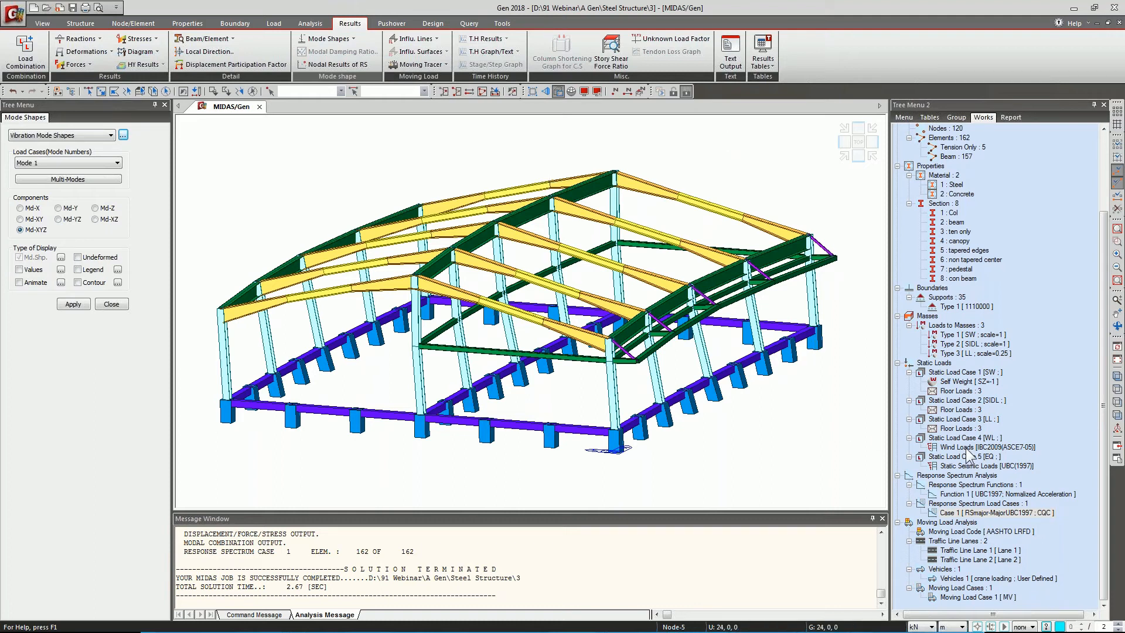
Review the Y-direction story forces and shears in the EQ static seismic load's profile and leave the load unchanged.
double_click(972, 466)
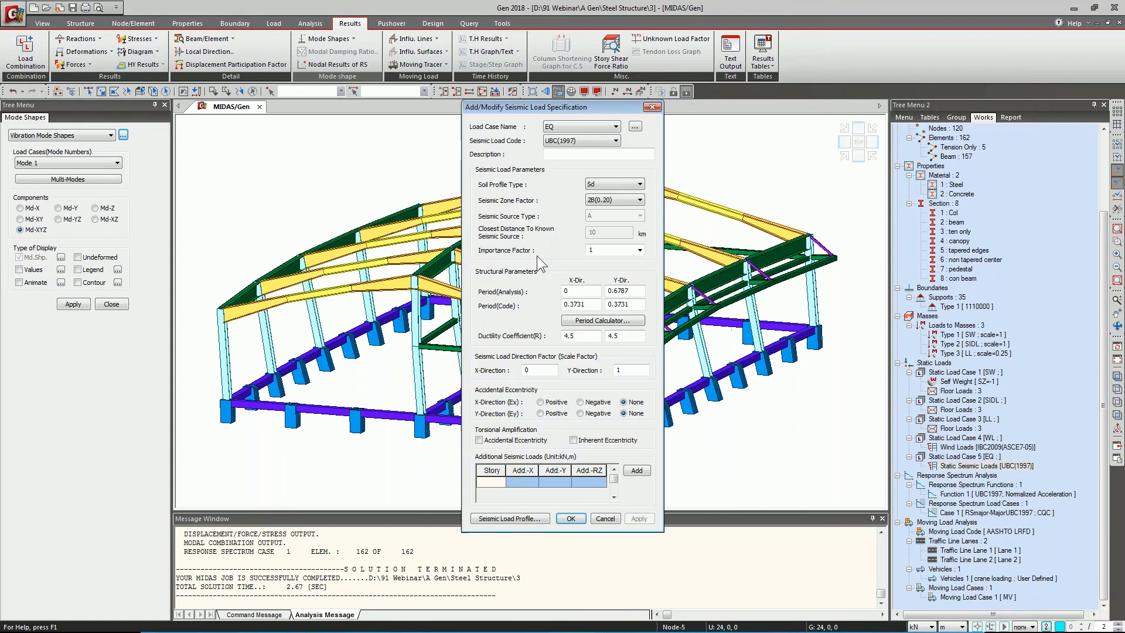
click(522, 519)
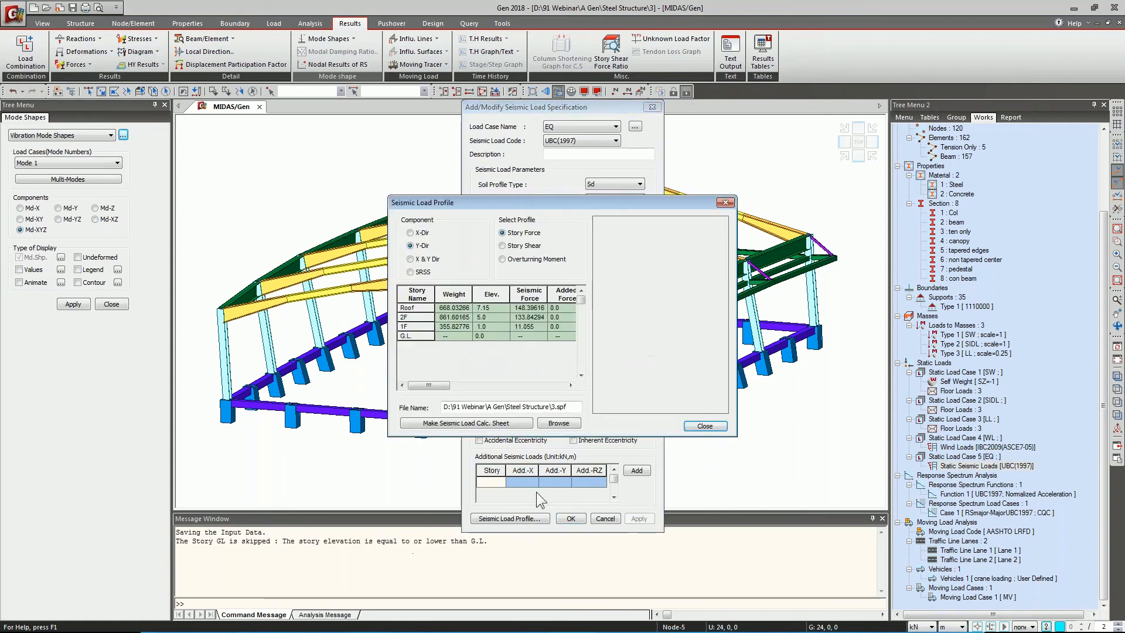
click(570, 385)
click(569, 385)
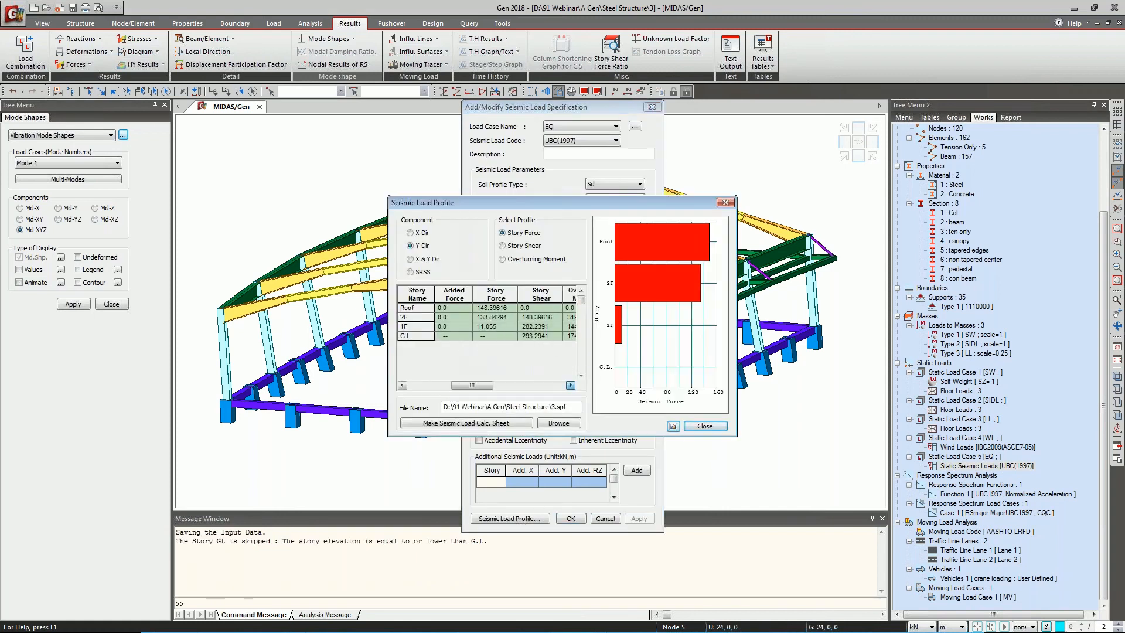
click(705, 426)
click(606, 519)
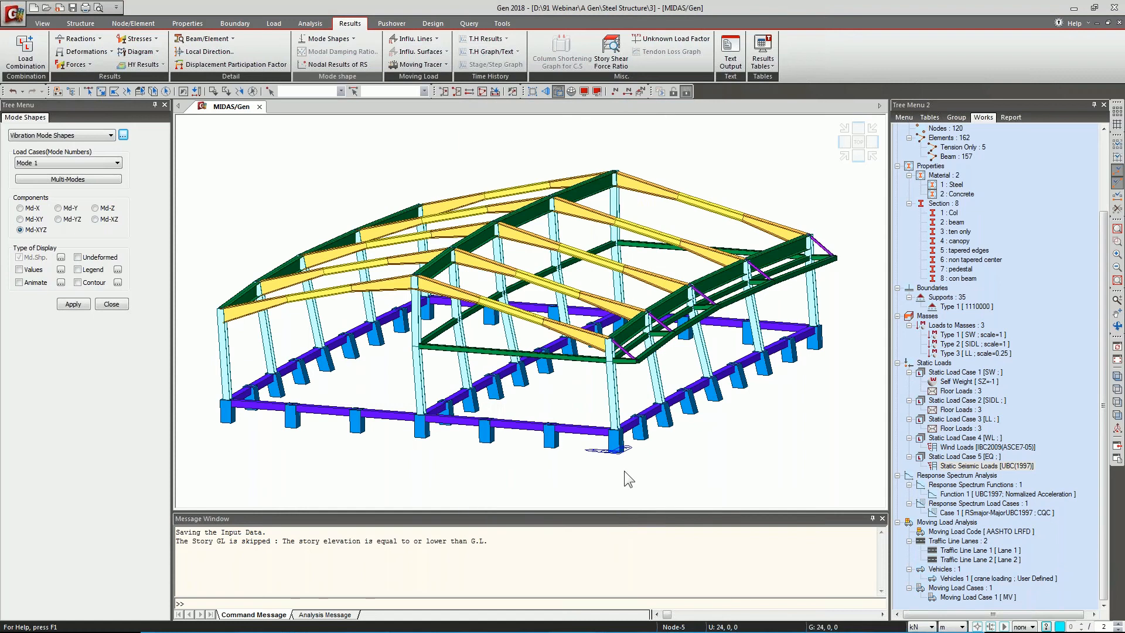
Display the response spectrum story shear results table for the RSmajor(RS) spectrum load case.
click(761, 65)
mouse_move(782, 287)
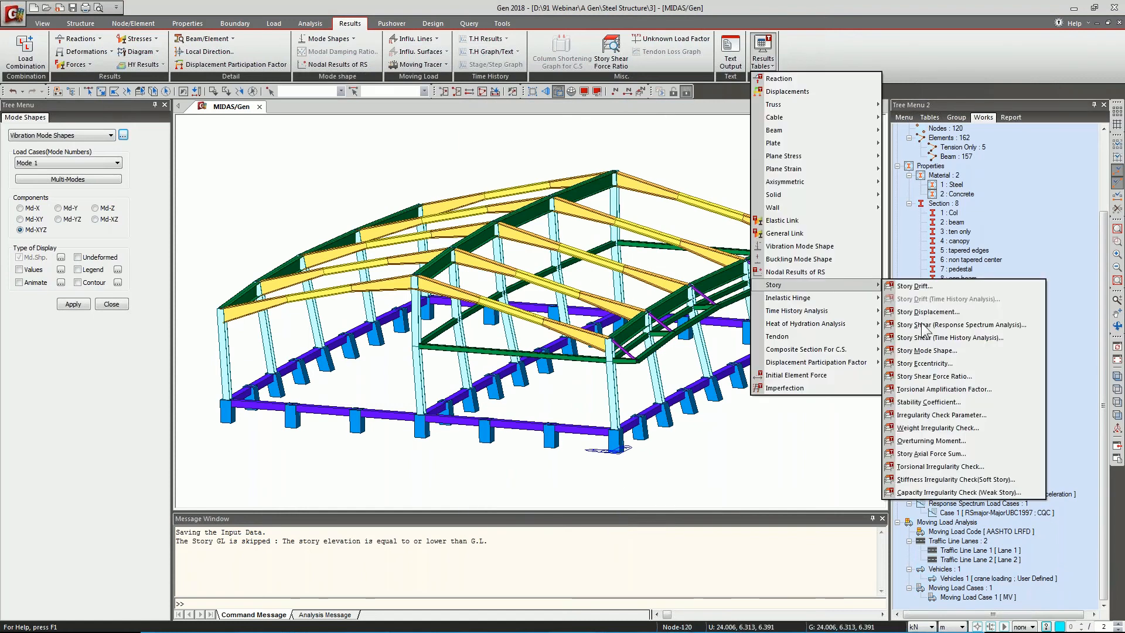
click(923, 326)
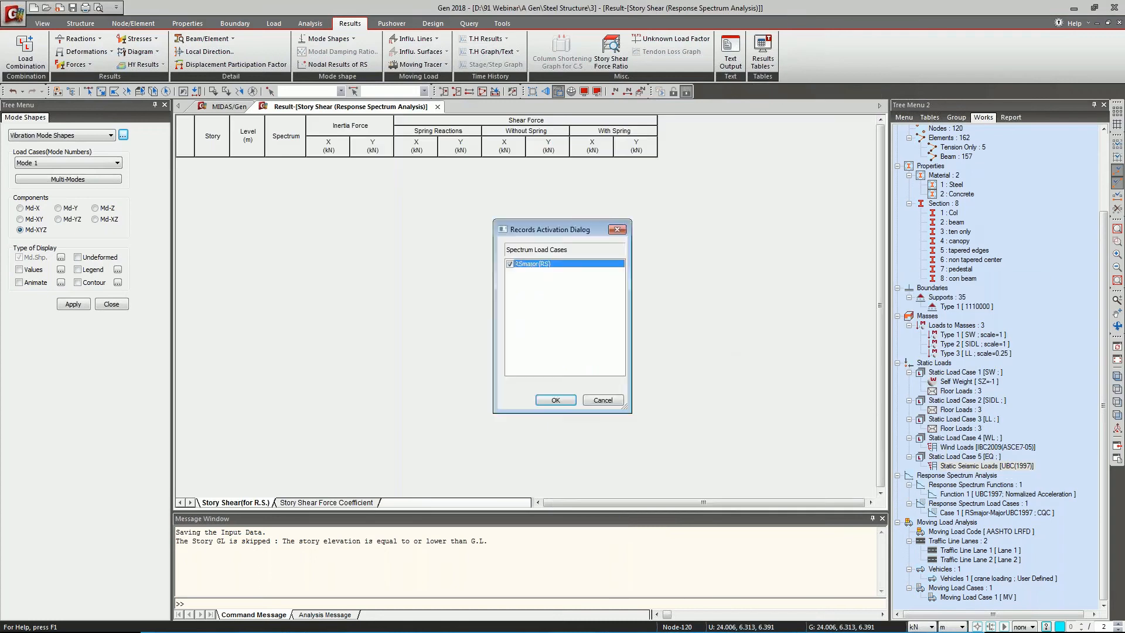
click(551, 401)
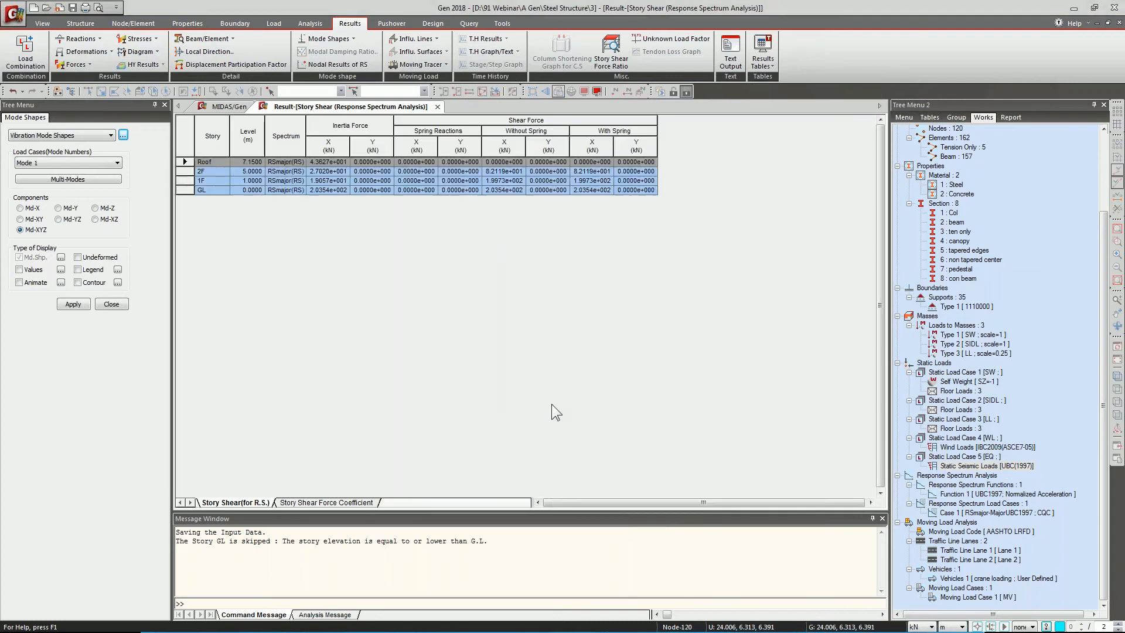
Show the story shear force coefficients and select the GL story's RSmajor(RS) row up to its shear force values.
click(326, 503)
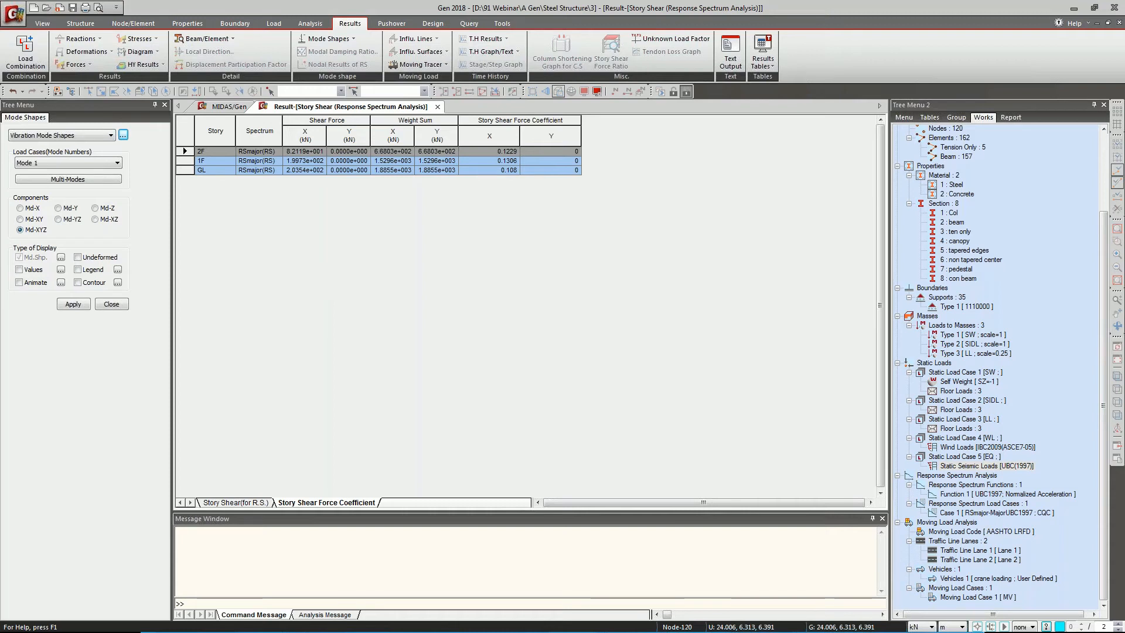
drag(0, 117, 84, 135)
click(381, 159)
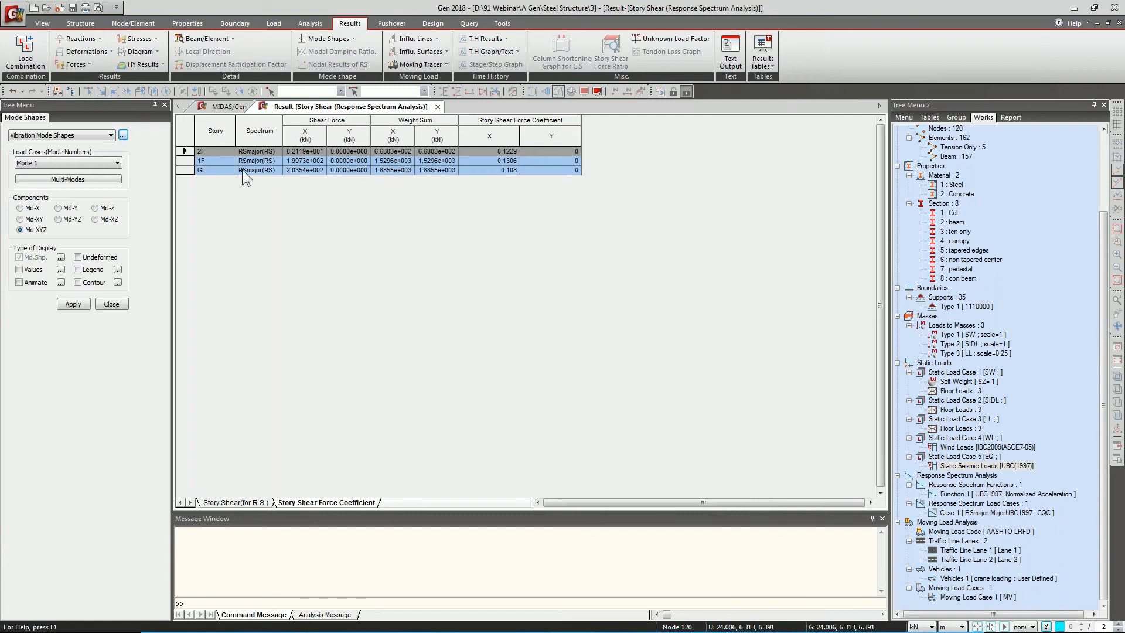
drag(228, 169, 349, 167)
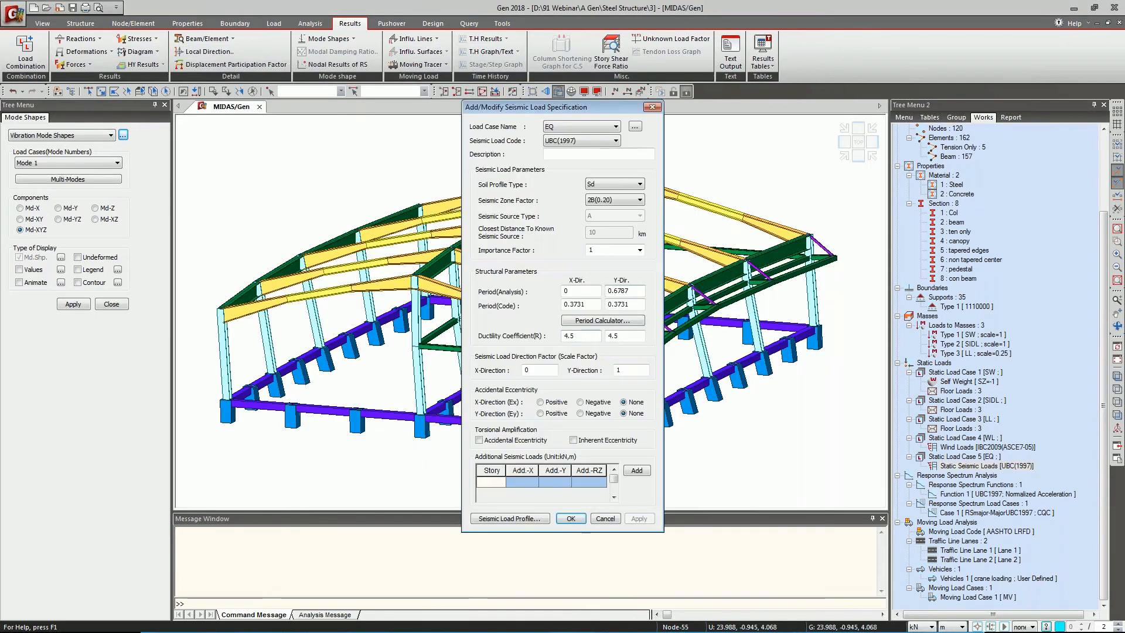
Look up the static base shear in the EQ seismic load profile and enter 293.29 in cell B4 of the Excel sheet.
click(507, 519)
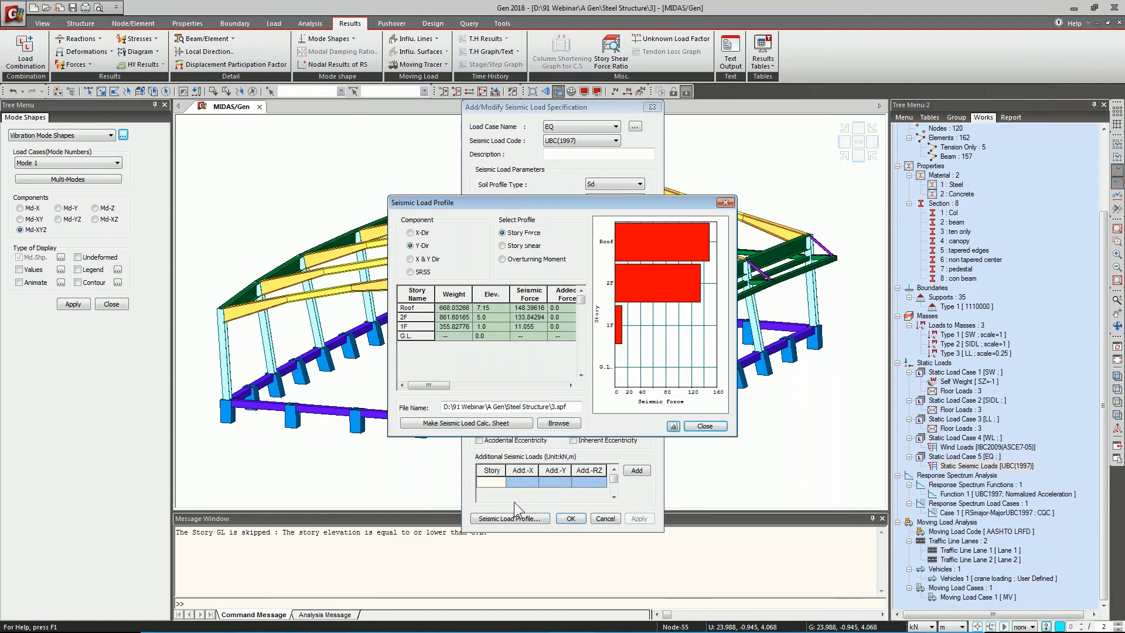
click(570, 385)
click(570, 385)
click(570, 385)
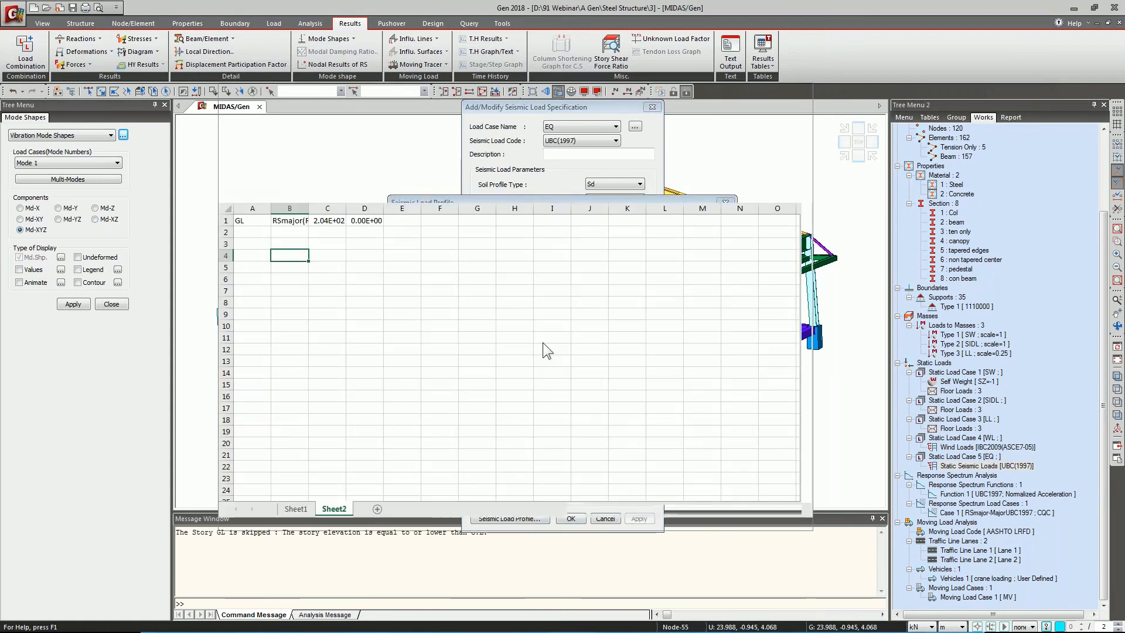
text(293.29)
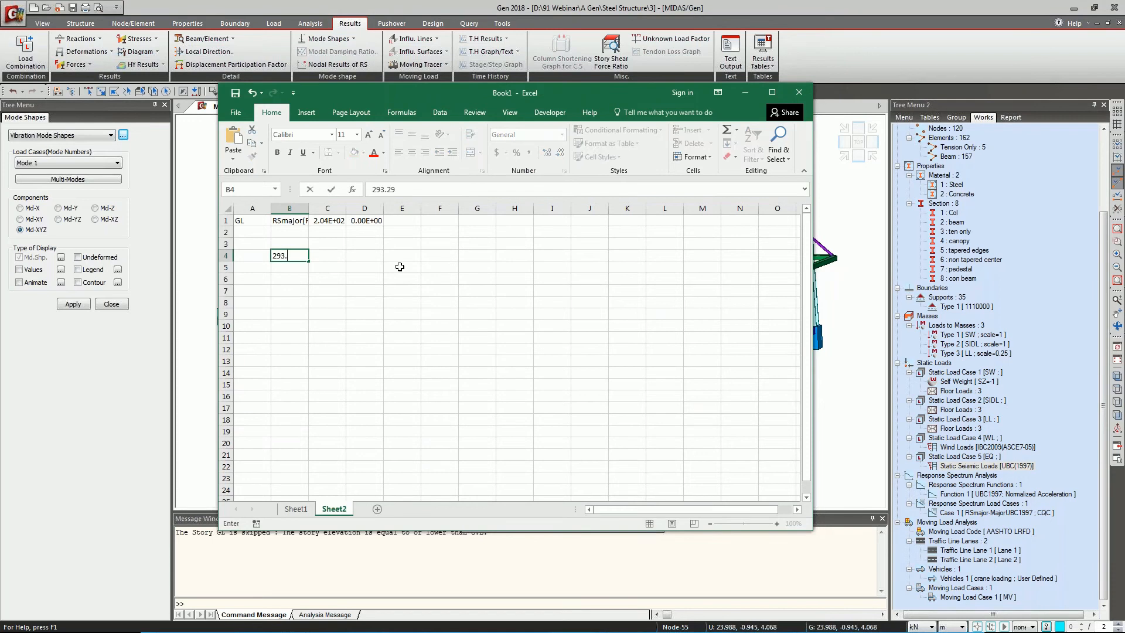
key(Return)
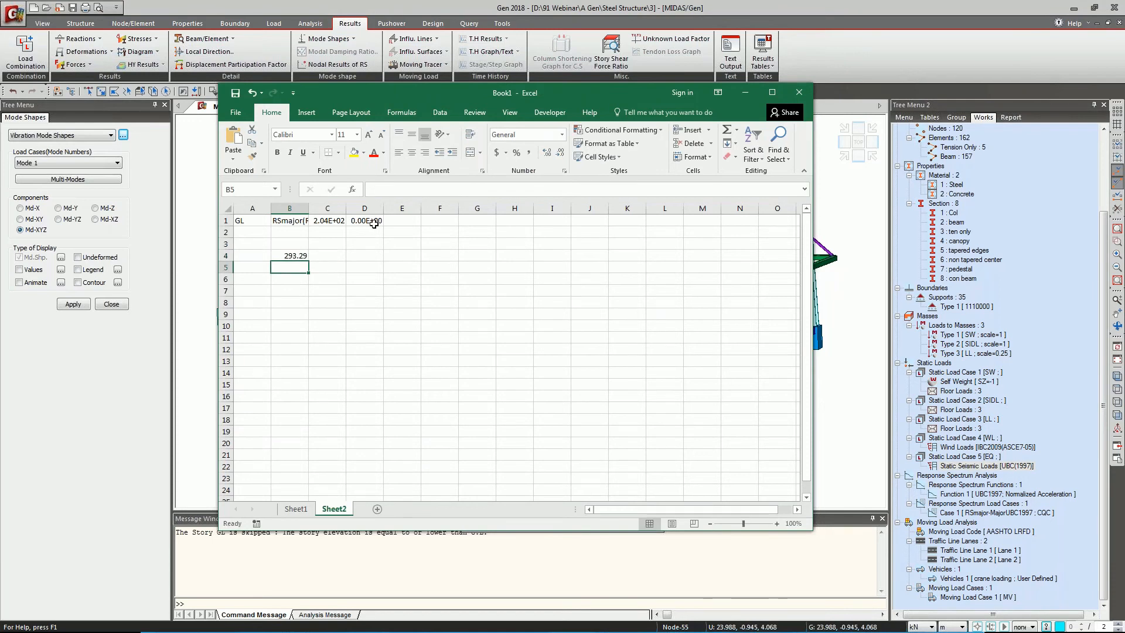
Calculate the ratio of static to response spectrum base shear in cell E2 with the formula =B4/C1.
click(399, 233)
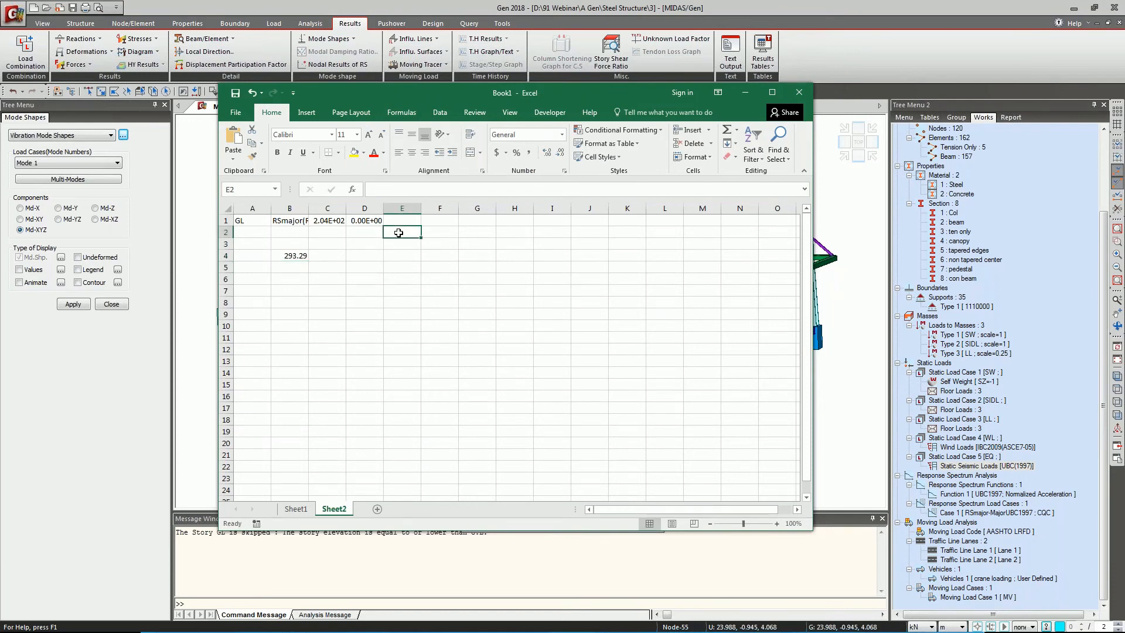
text(=)
click(290, 255)
text(/)
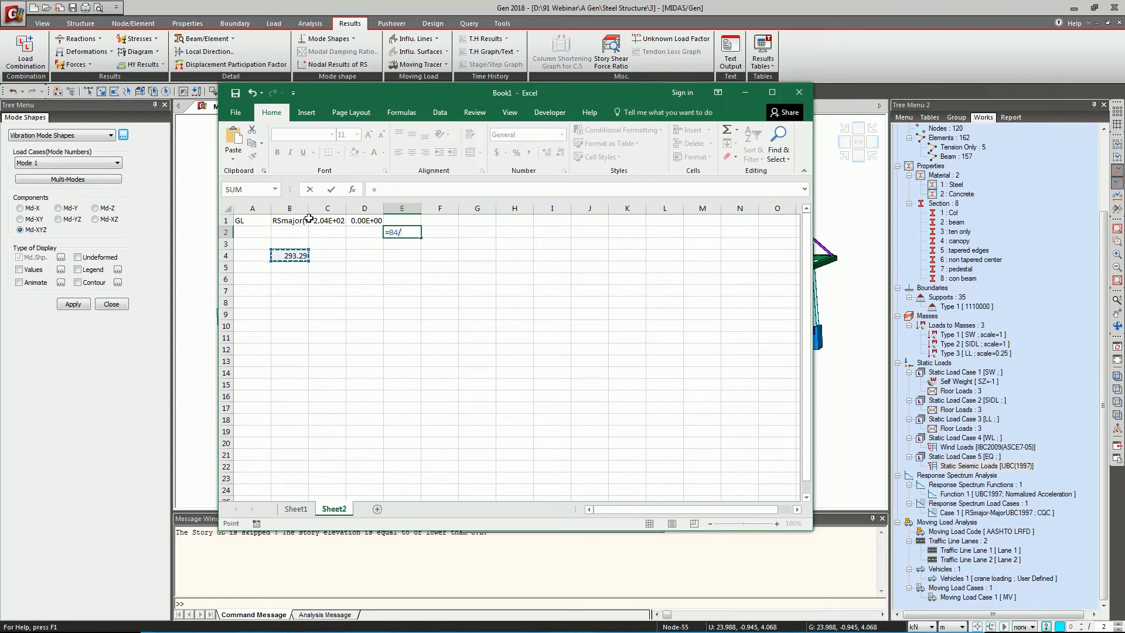
click(318, 221)
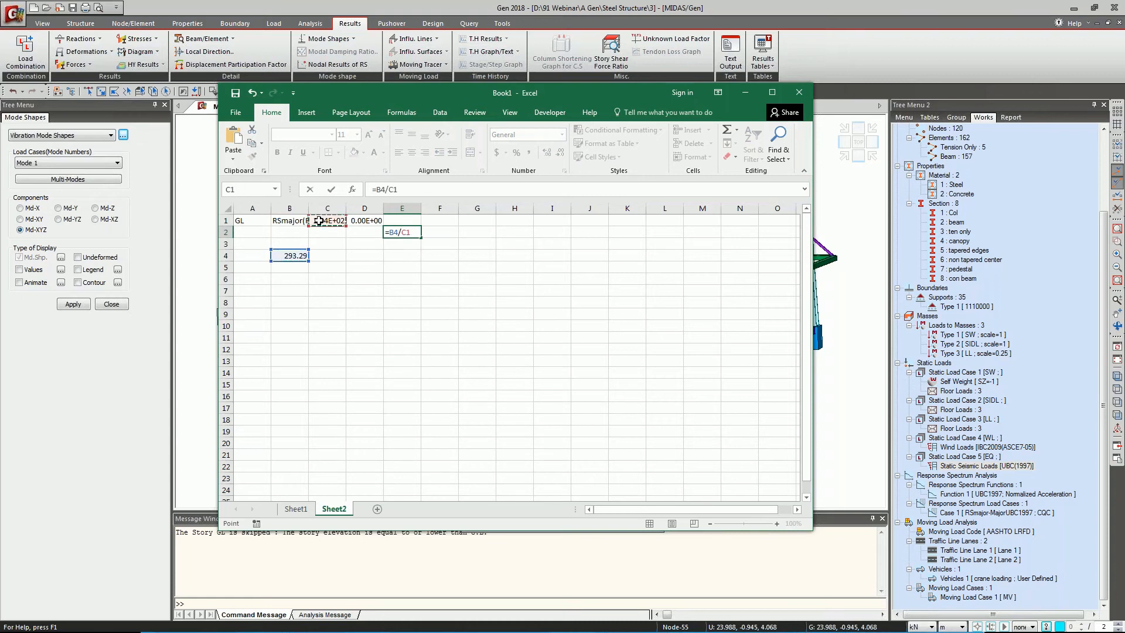
key(ctrl+Return)
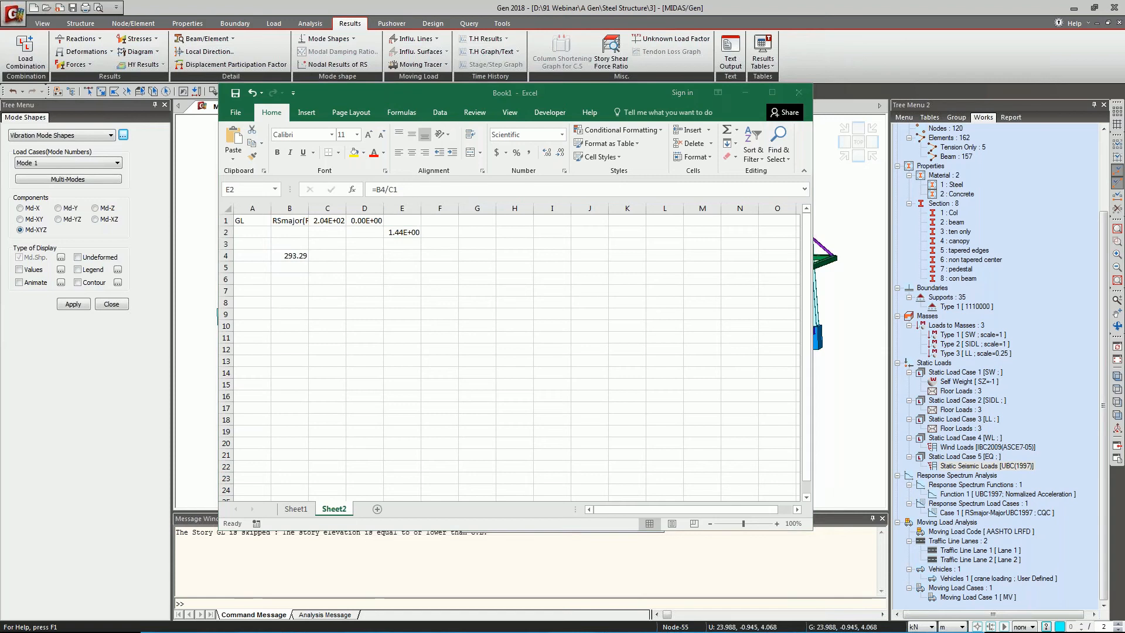
Return to MIDAS/Gen and close the seismic load specification and mode shape settings without changes.
click(745, 92)
click(656, 108)
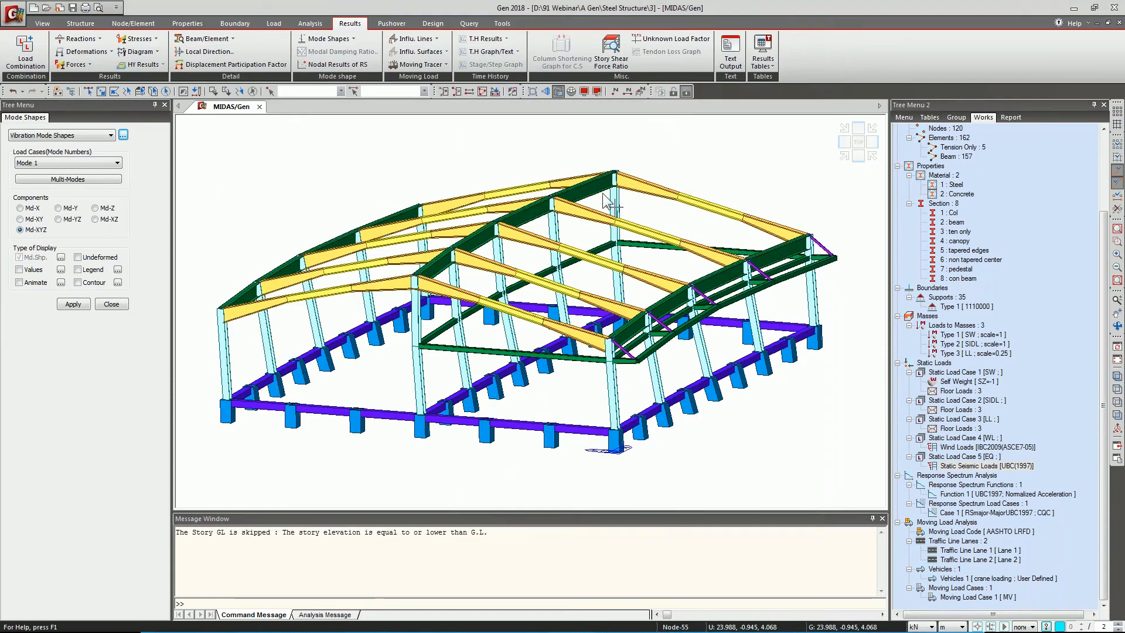
click(111, 305)
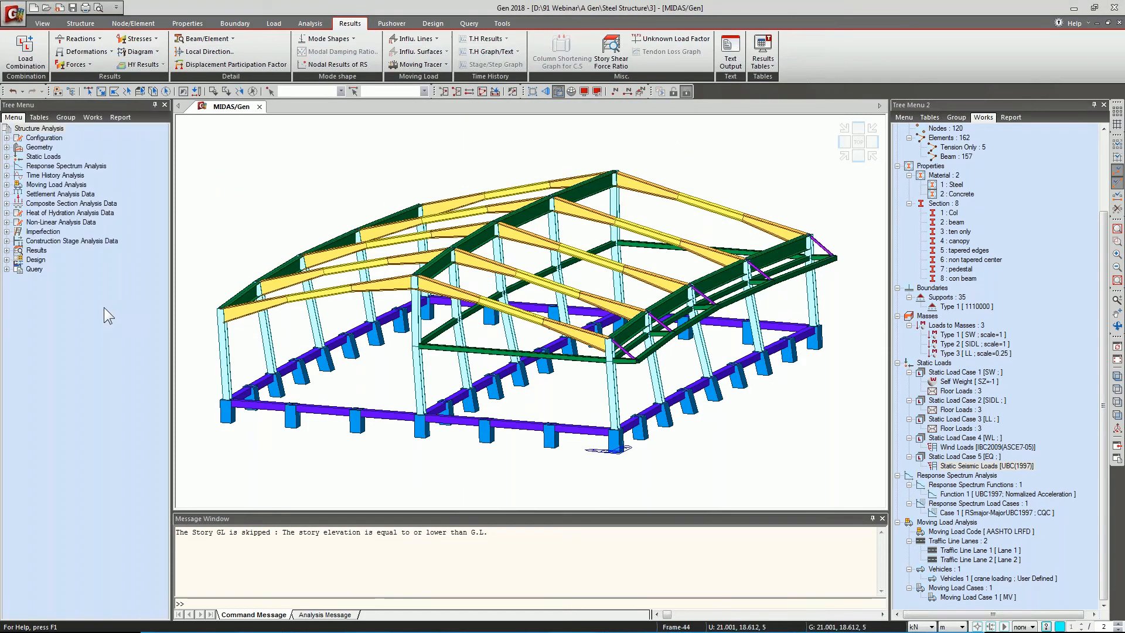
Auto-generate the general load combinations for AISC(14th)-LRFD10 with a scale-up factor of 1.44 on the RSmajor load case.
click(966, 515)
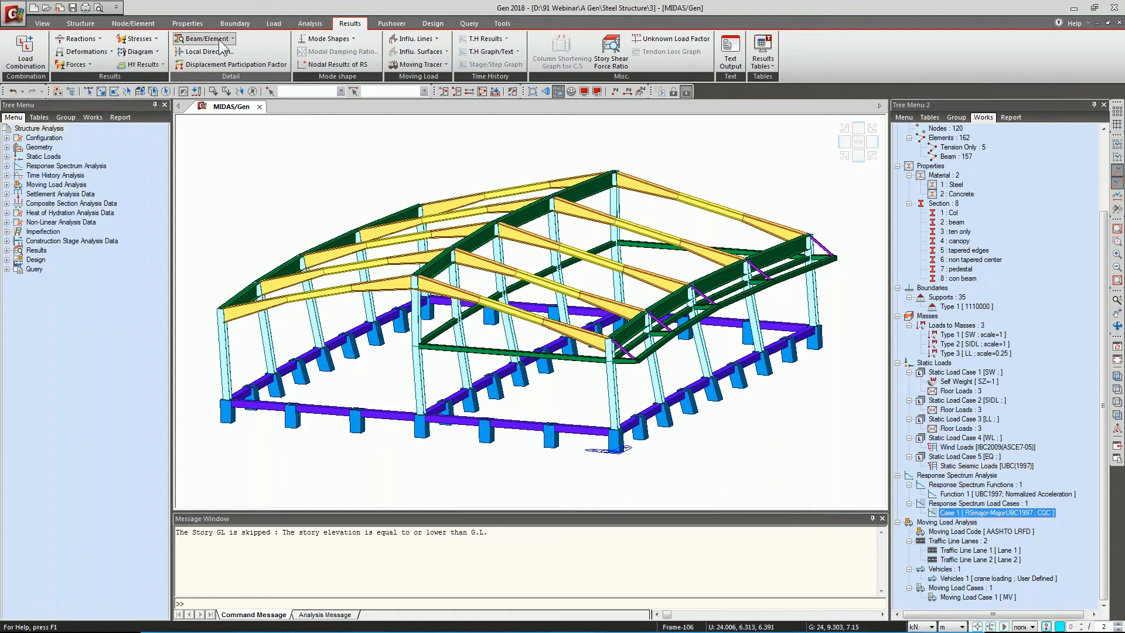
click(33, 58)
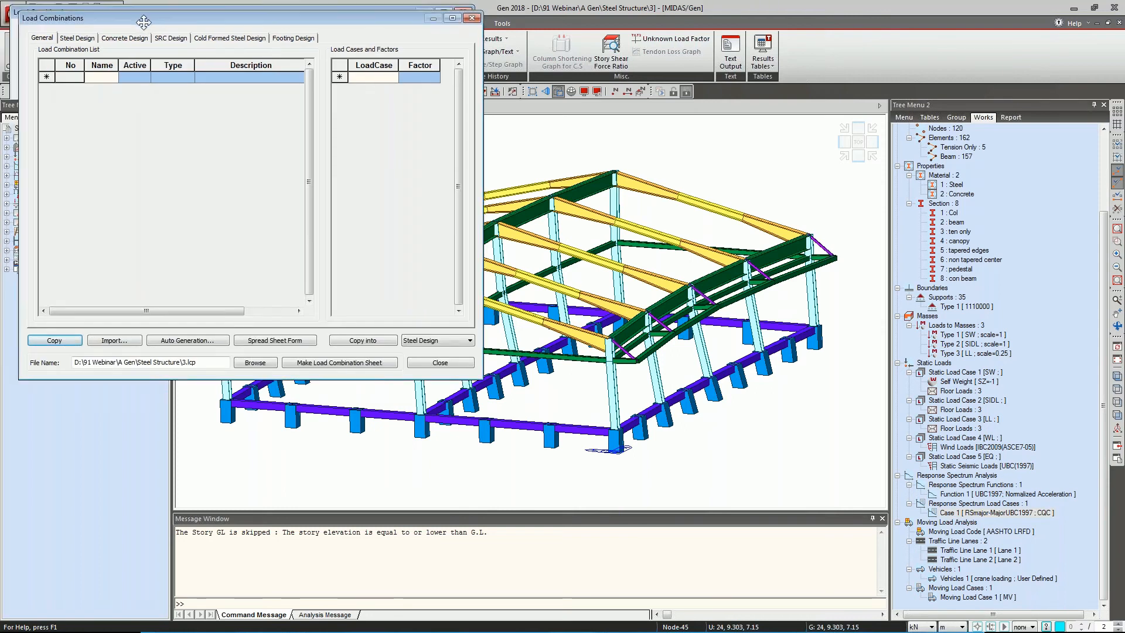
drag(121, 10, 199, 53)
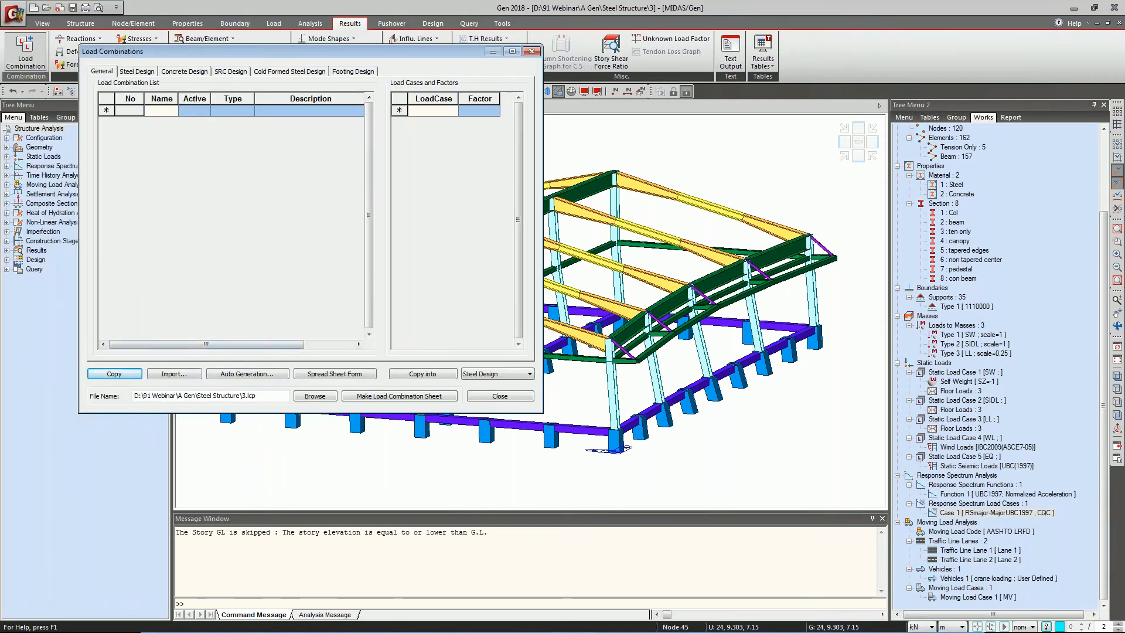
click(253, 375)
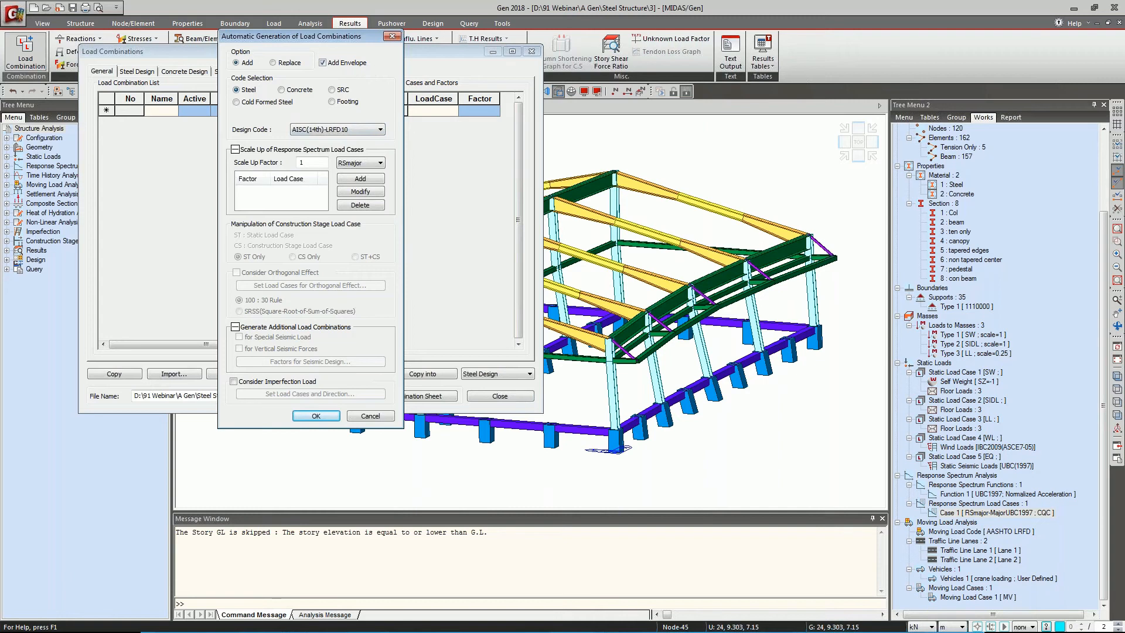
click(324, 160)
text(.44)
click(360, 178)
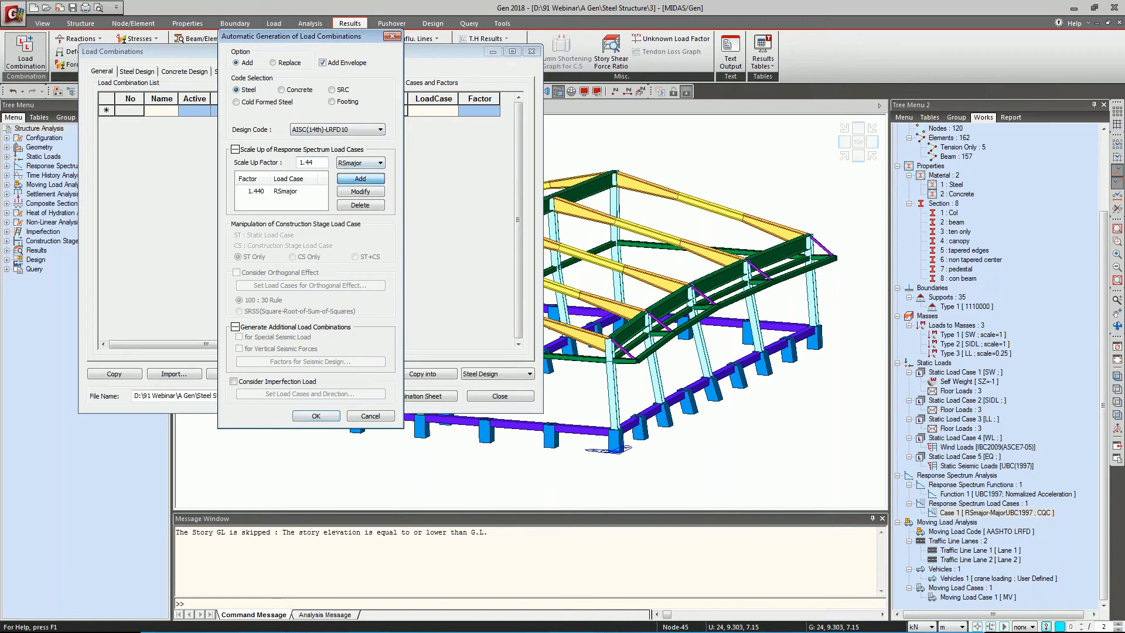
click(316, 416)
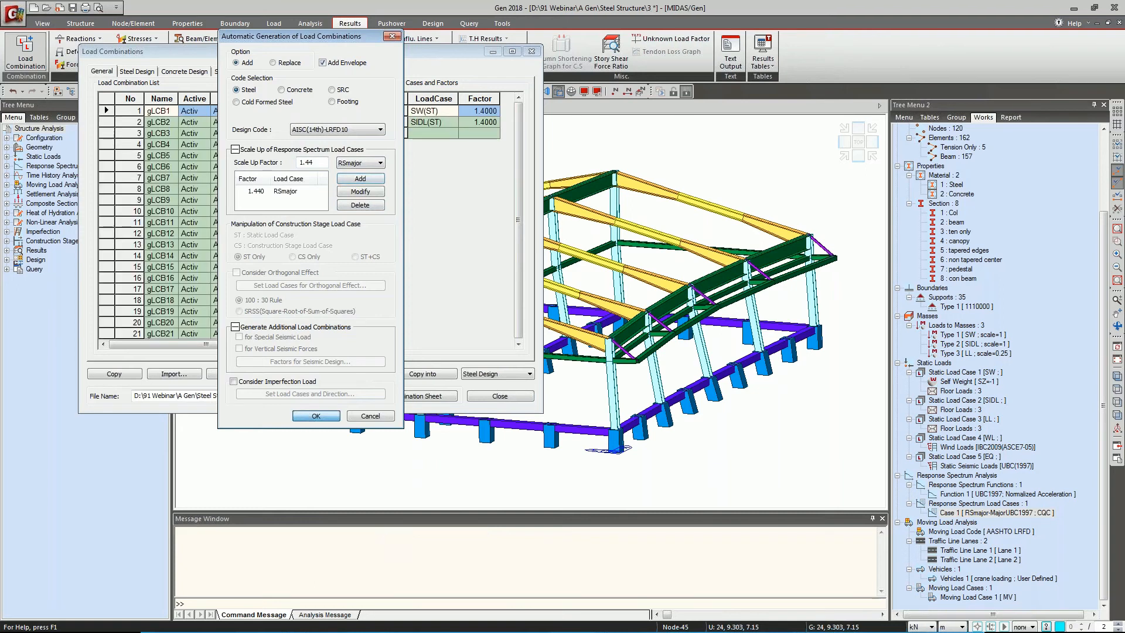
Review the generated general combinations, inspecting the load cases and factors of the Steel Serviceability Envelope and (D) + 0.6WL.
drag(372, 231, 371, 243)
drag(368, 250, 370, 276)
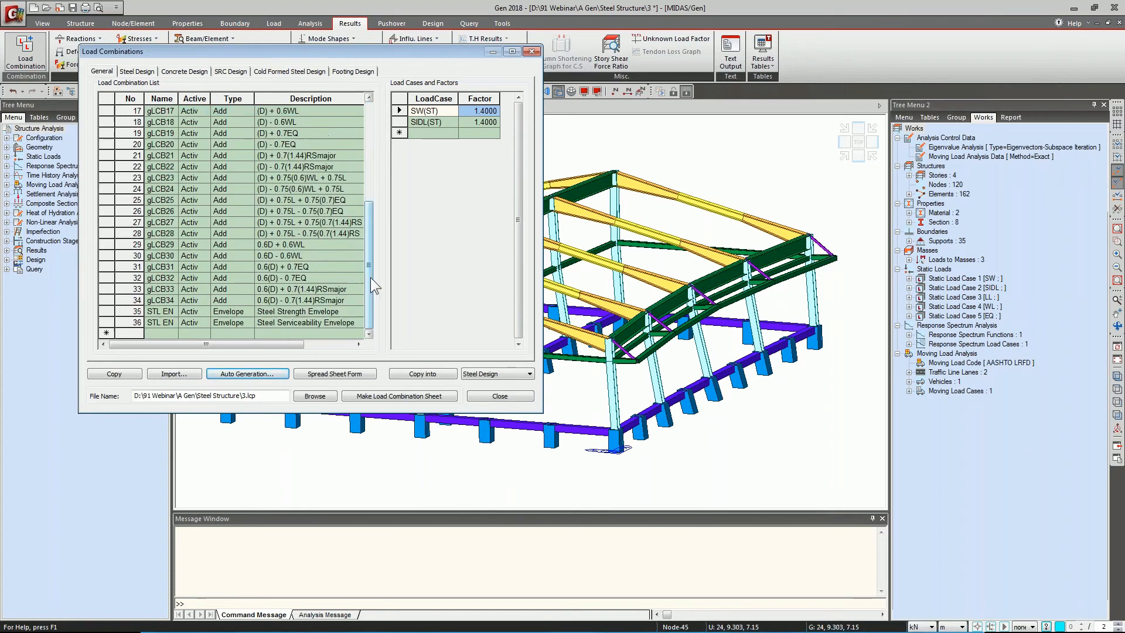
click(314, 322)
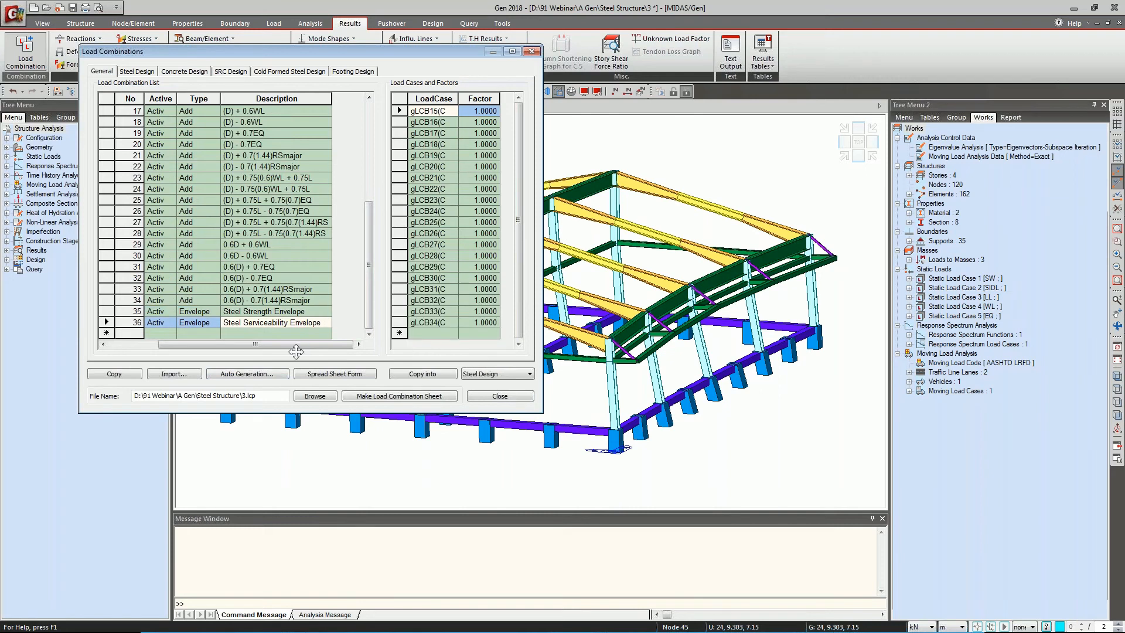
drag(310, 349, 355, 359)
click(293, 111)
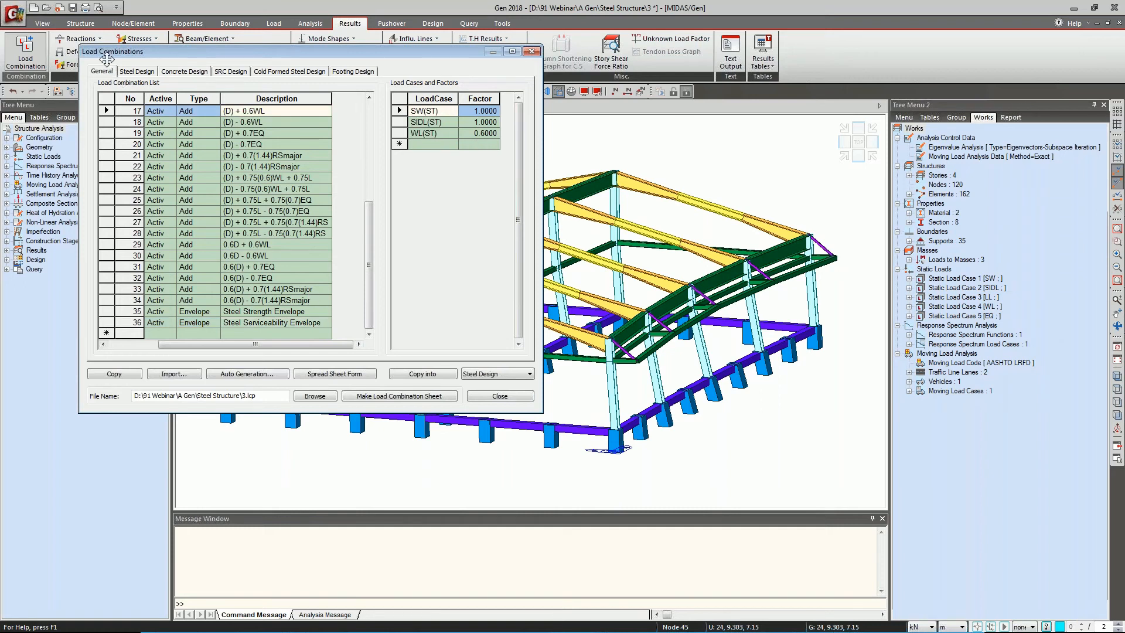
Auto-generate the steel design load combinations with design code AISC(14th)-LRFD10 and the 1.44 RSmajor scale-up factor.
click(137, 71)
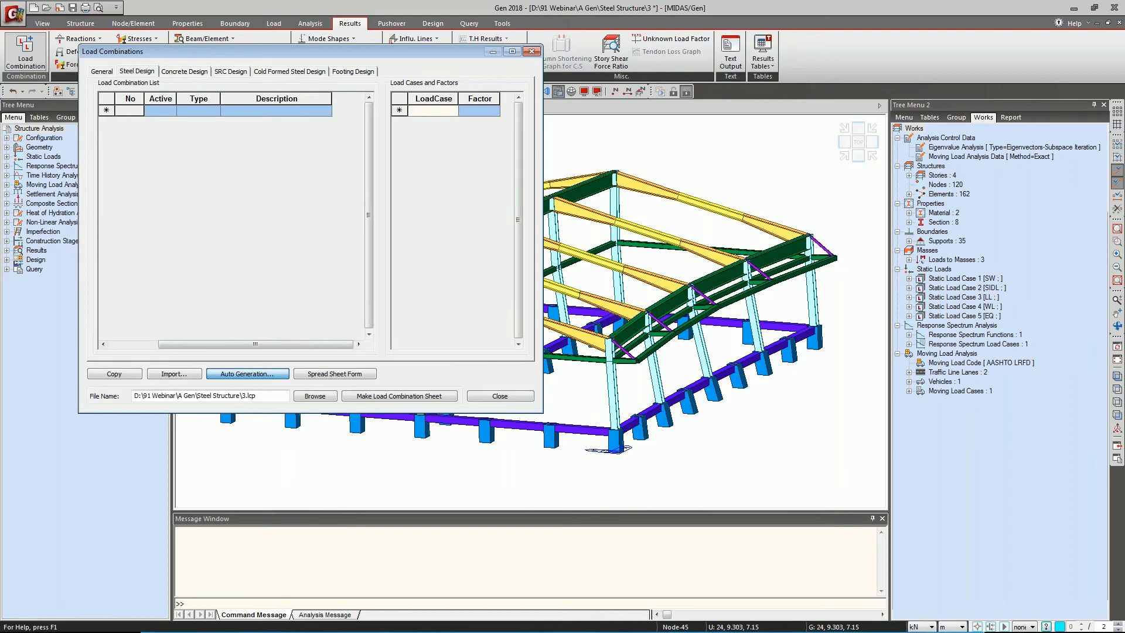
click(260, 375)
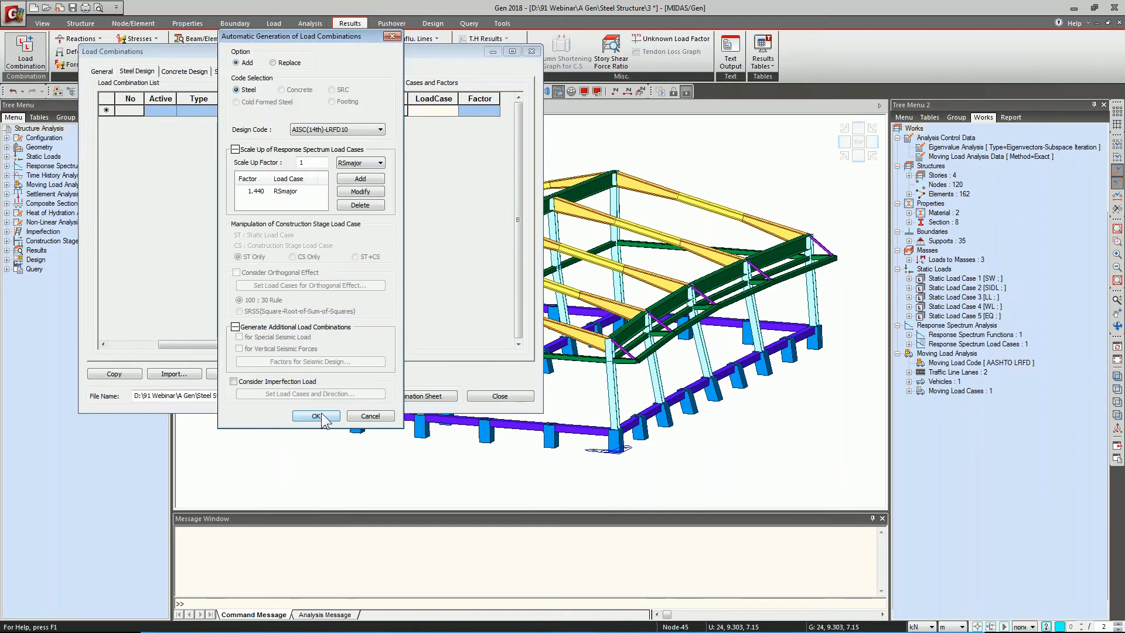
click(321, 413)
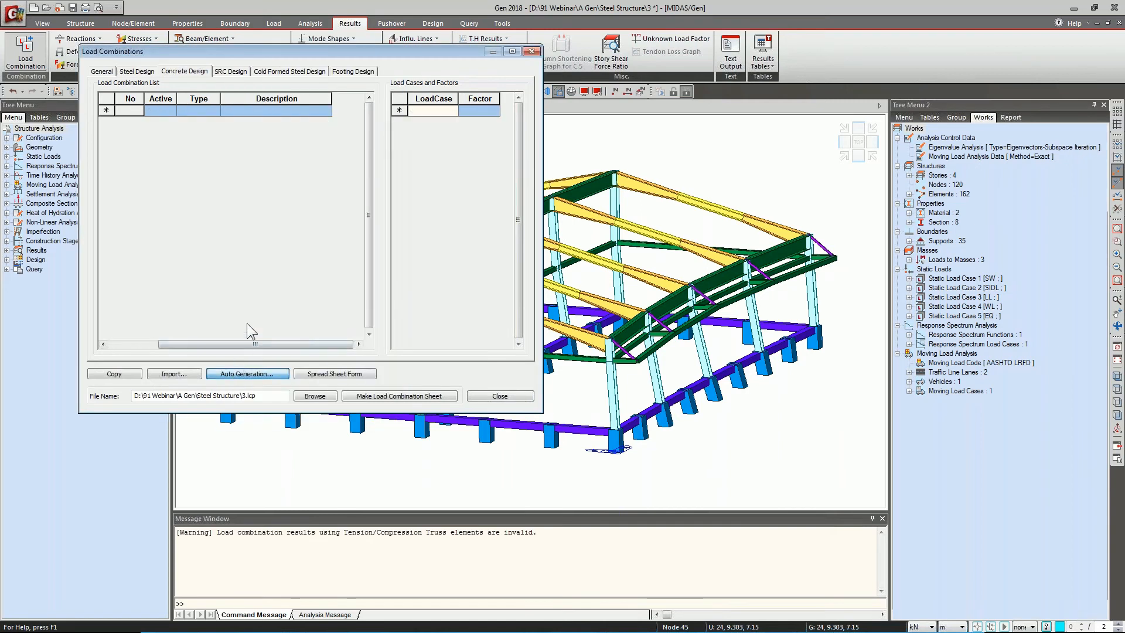
Auto-generate the concrete design load combinations with design code ACI318-14 and the 1.44 RSmajor scale-up factor.
click(247, 373)
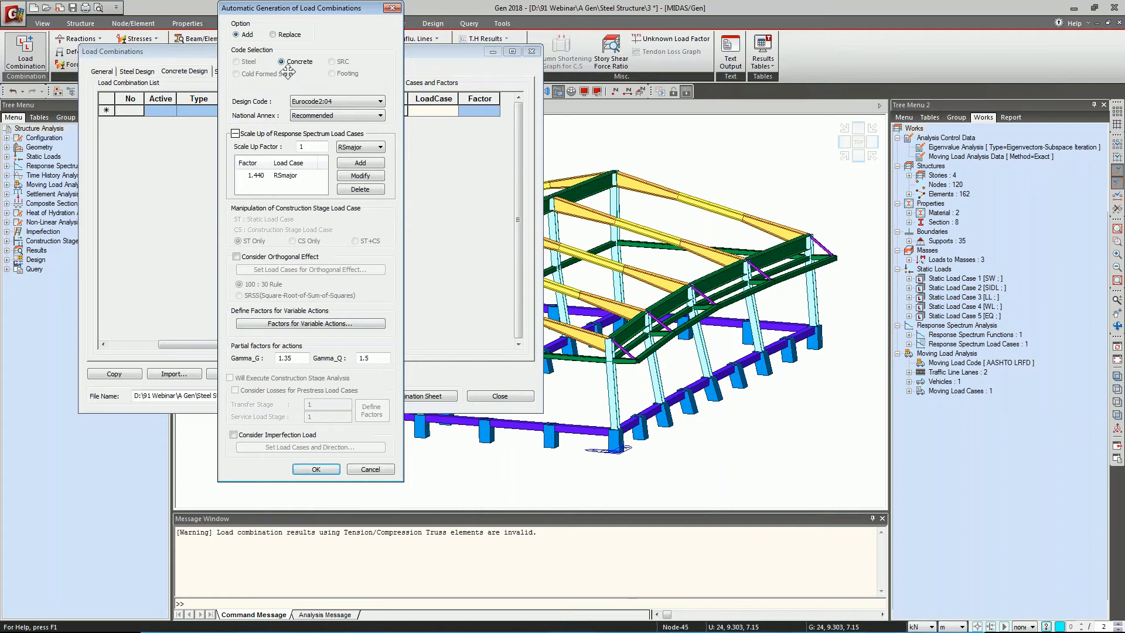
click(337, 101)
click(298, 124)
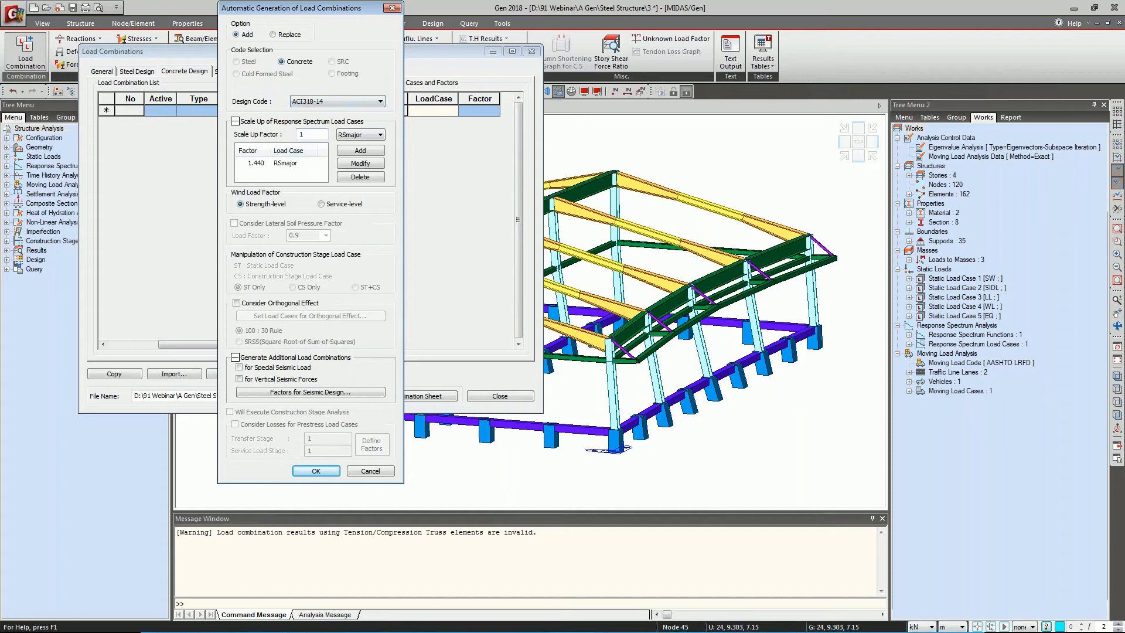
click(316, 471)
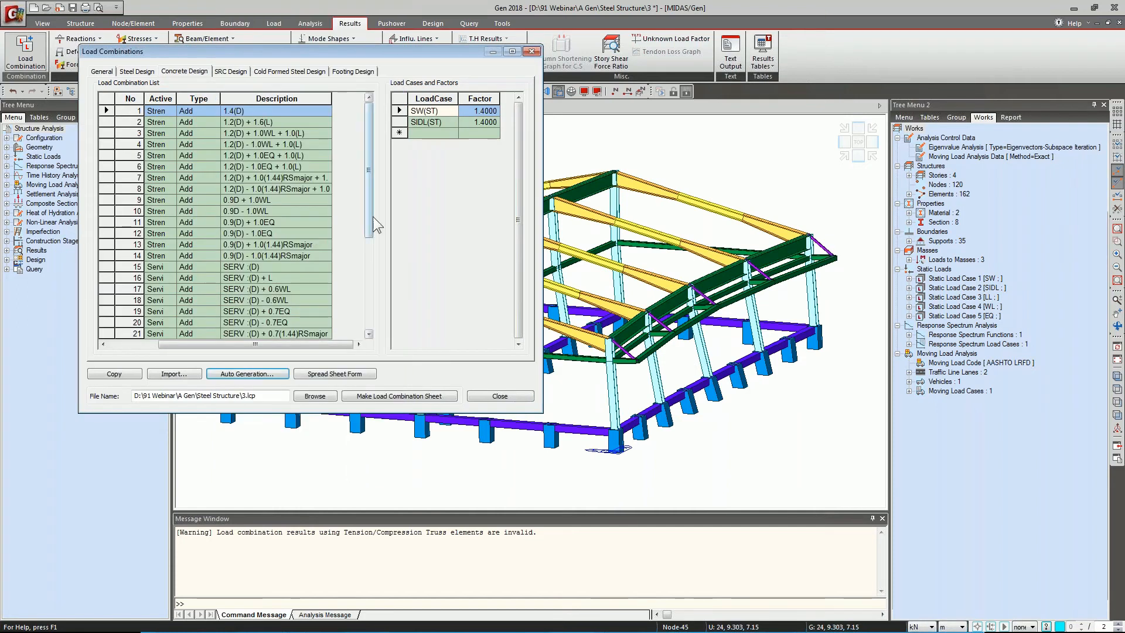
drag(372, 216, 219, 346)
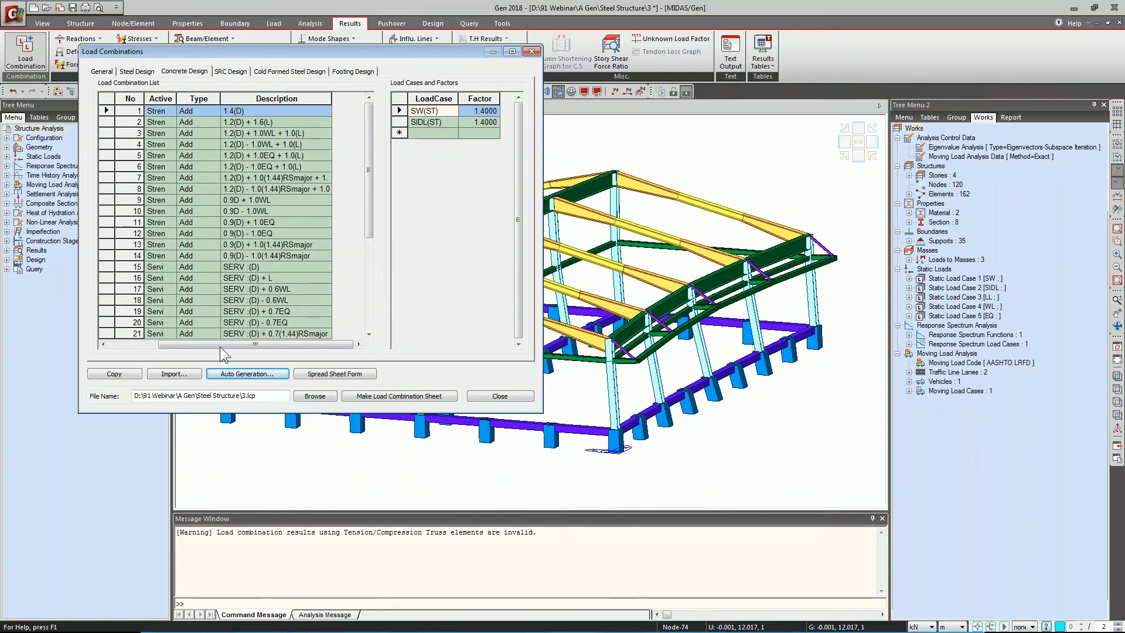
Check the types of the steel design combinations 1.4D and 1.2D - 1.0WL + 1.0L, and close the load combinations.
click(149, 71)
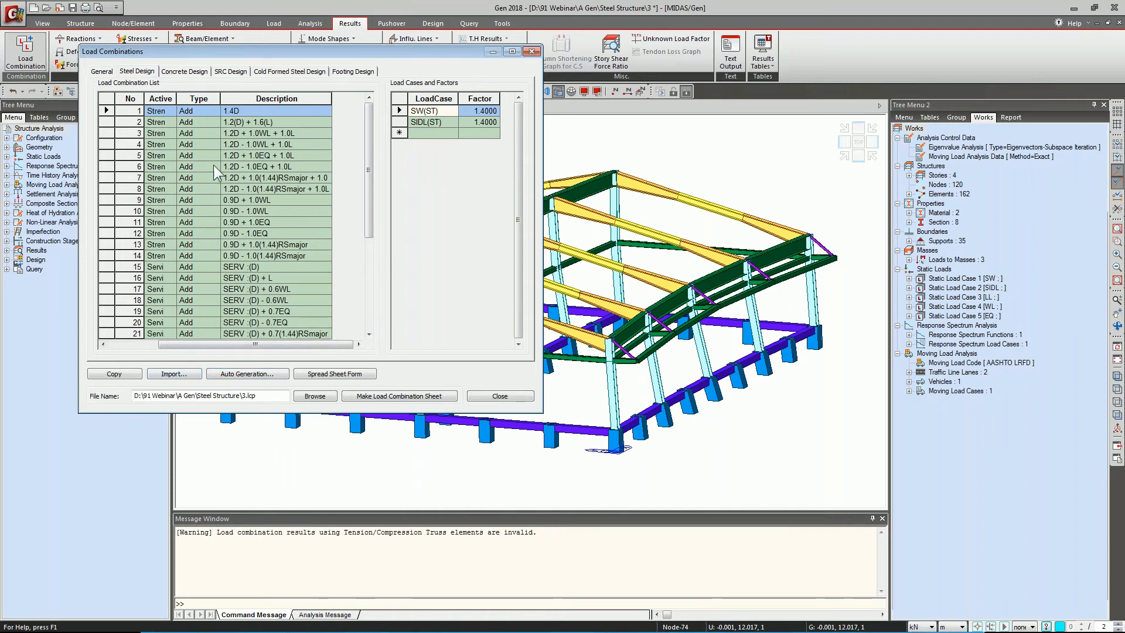
click(195, 112)
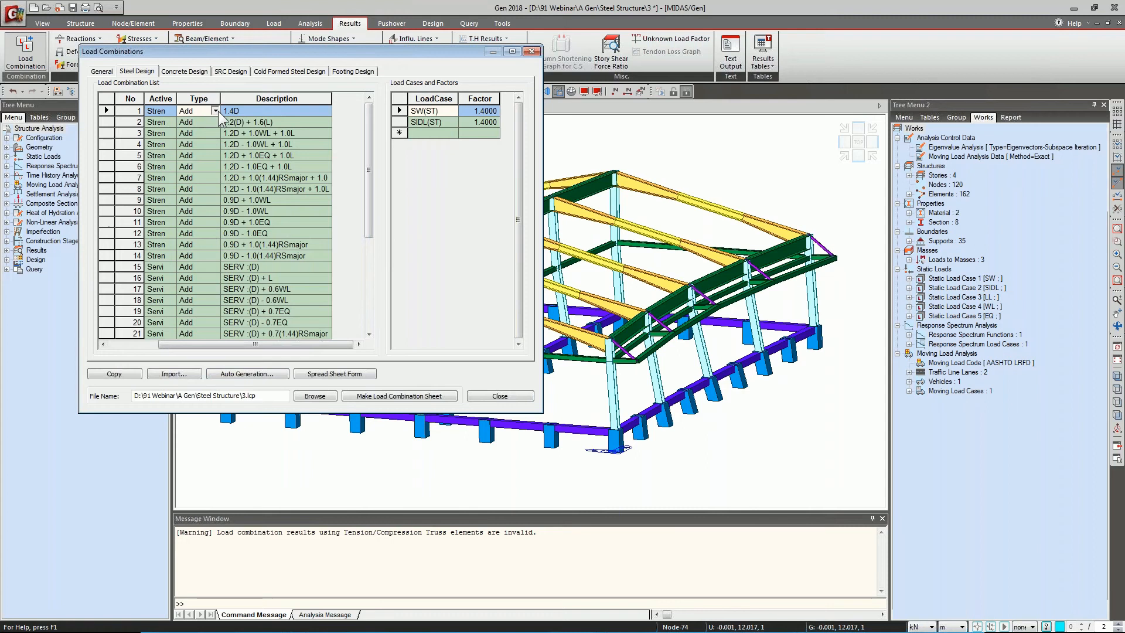
click(215, 111)
click(215, 111)
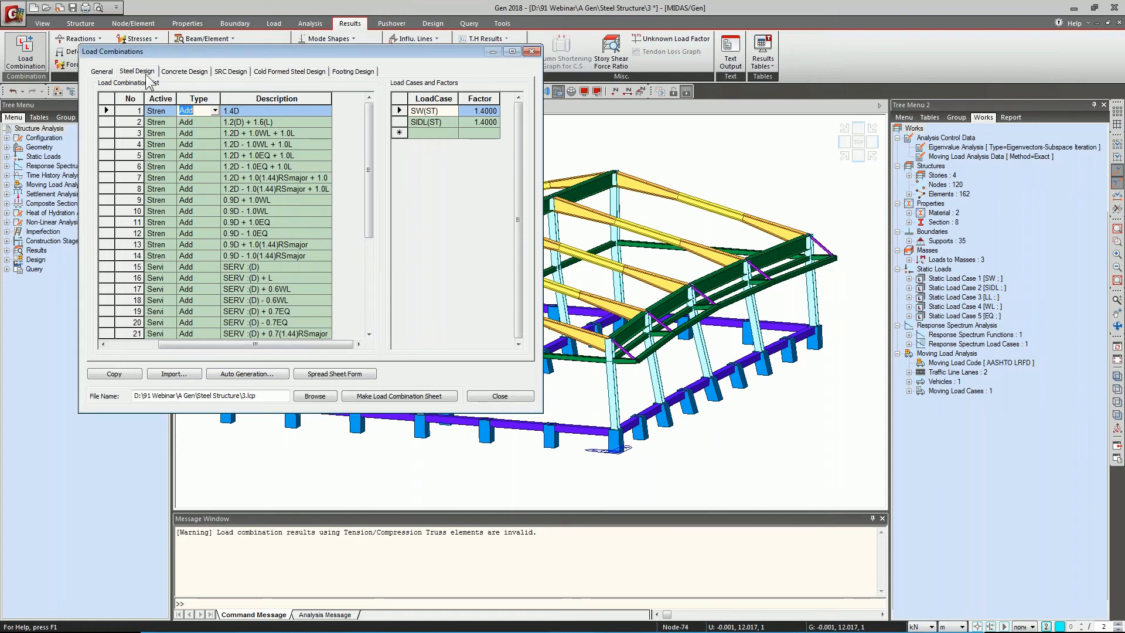
click(204, 143)
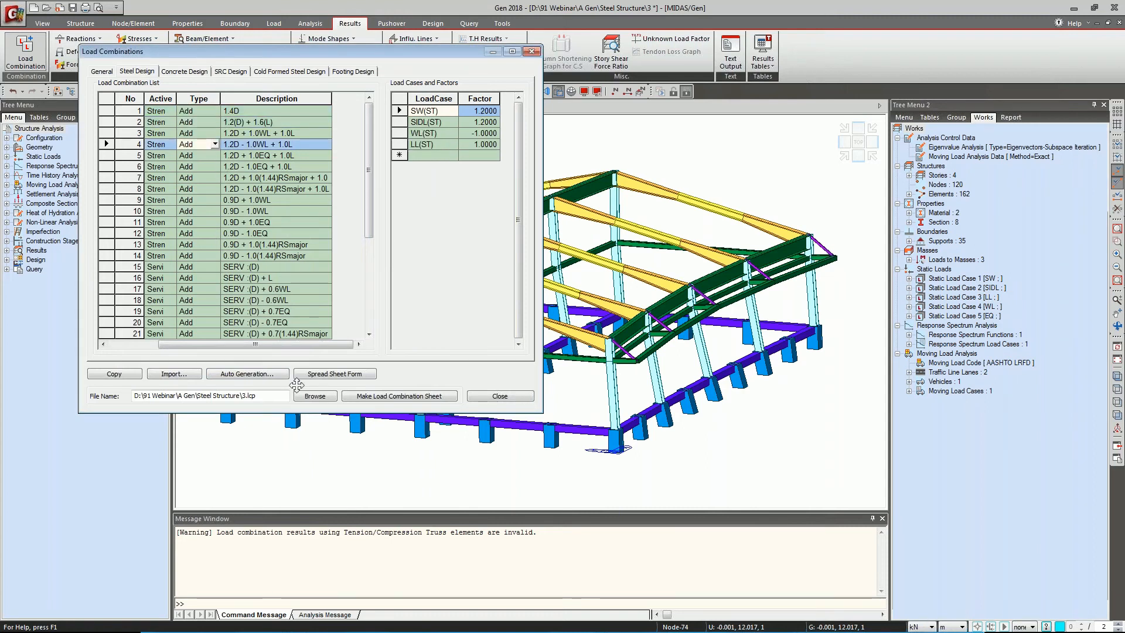
click(500, 396)
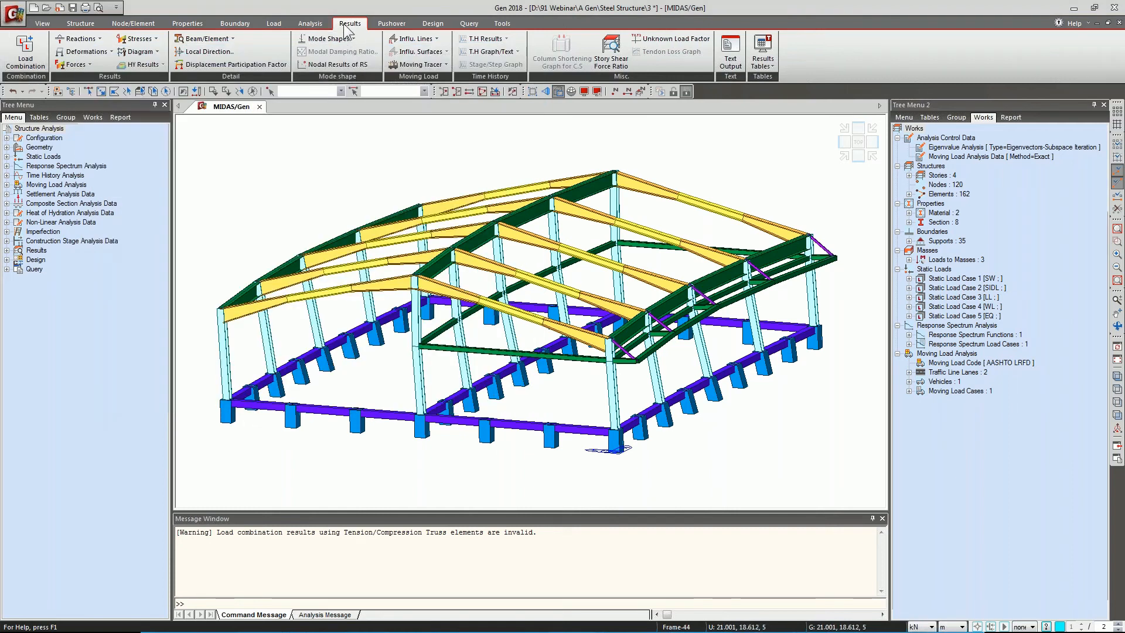
Display the FZ reaction forces with values on the model for the envelope CBmax: STL ENV_STR.
click(80, 39)
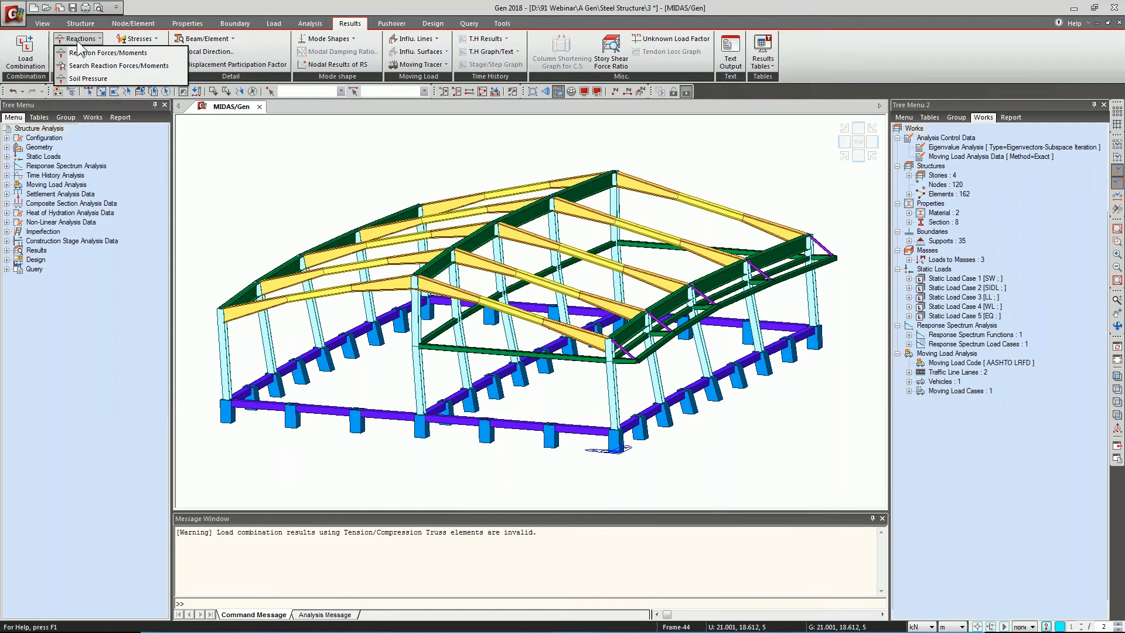
click(82, 53)
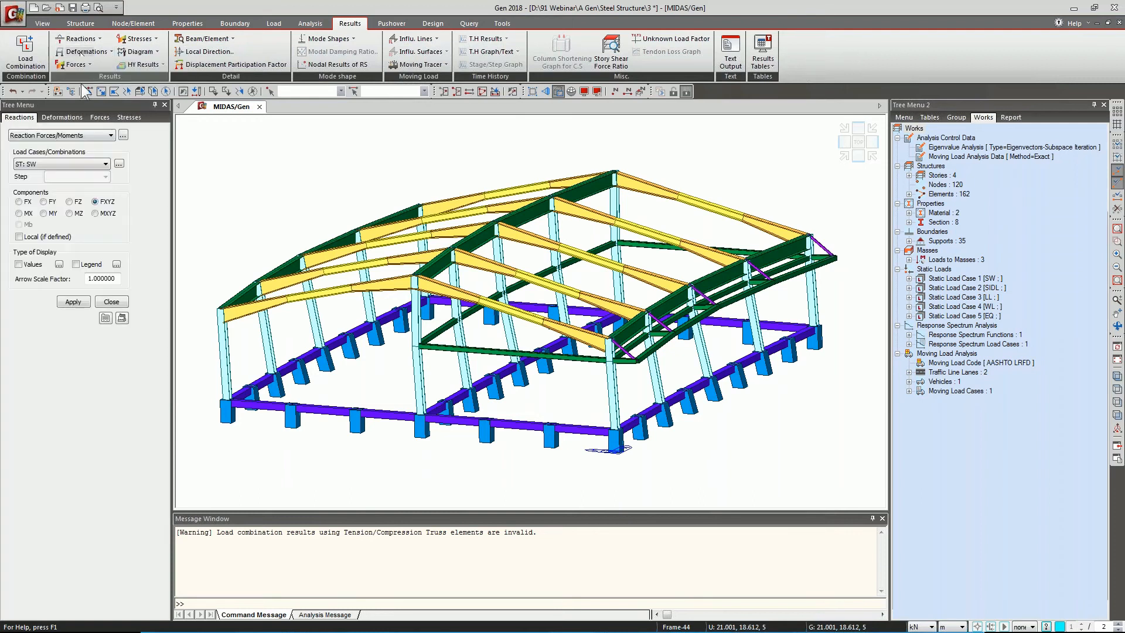
click(85, 164)
drag(108, 200, 101, 267)
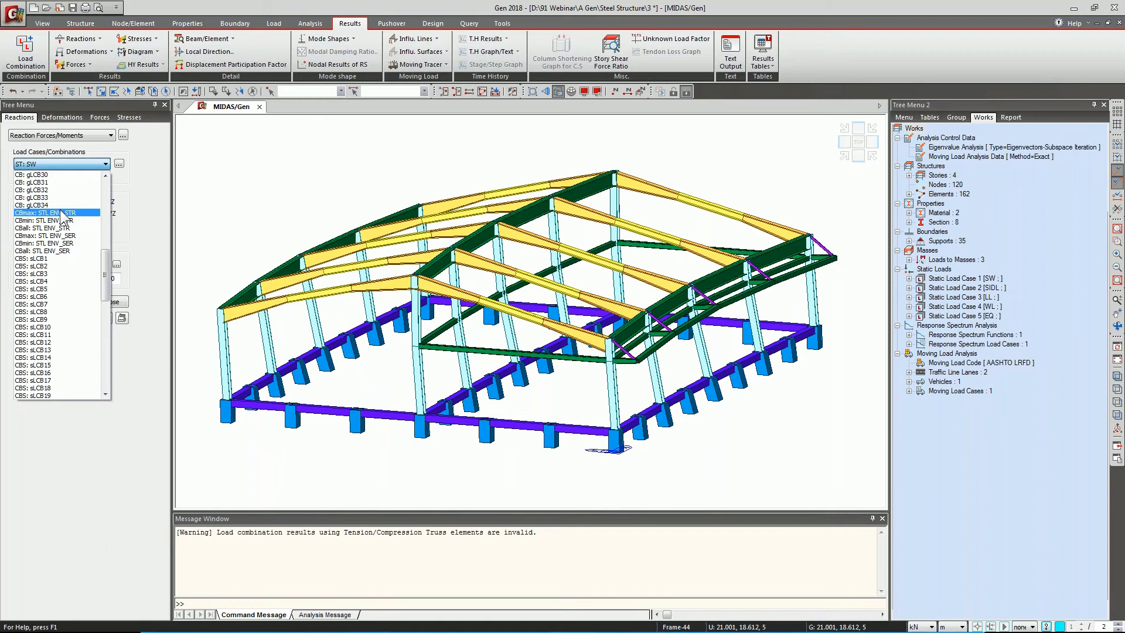
click(60, 212)
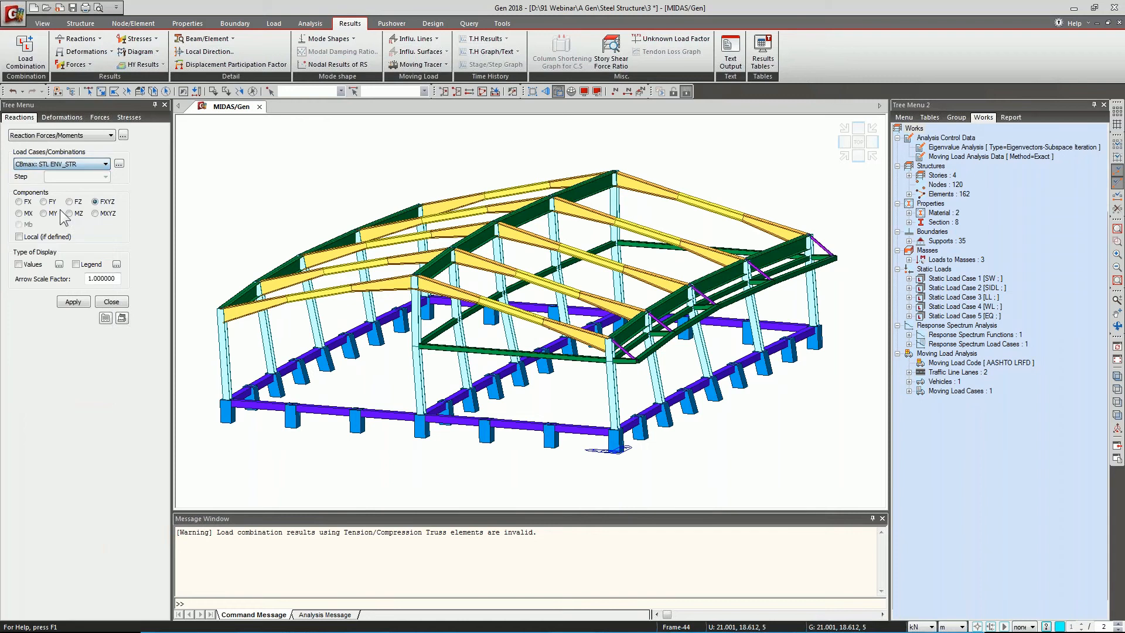
click(34, 265)
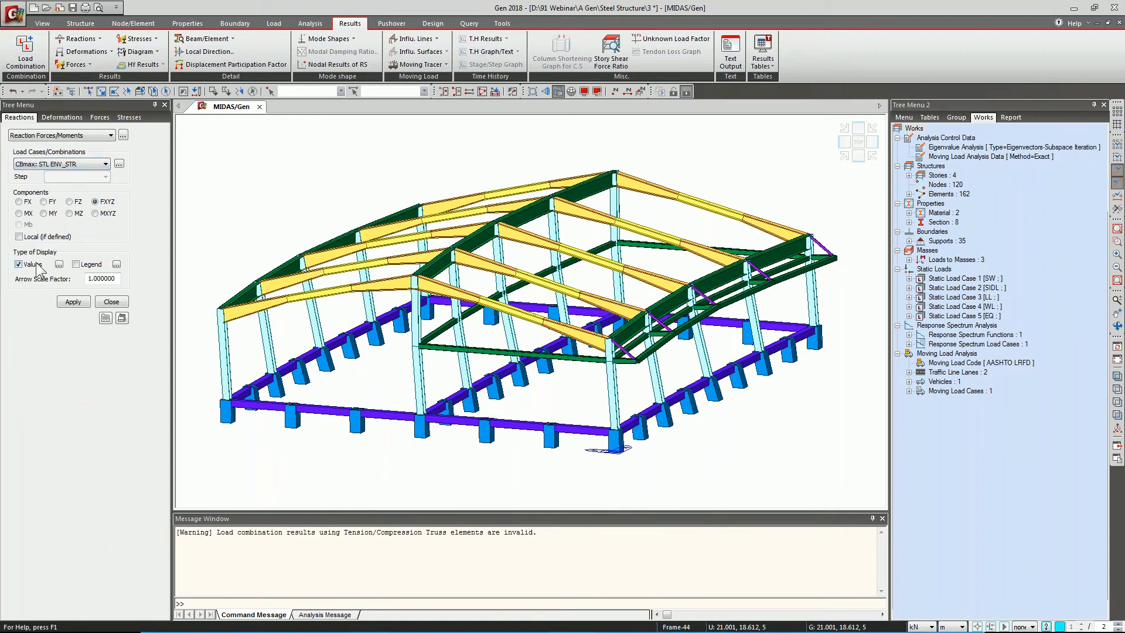
click(75, 202)
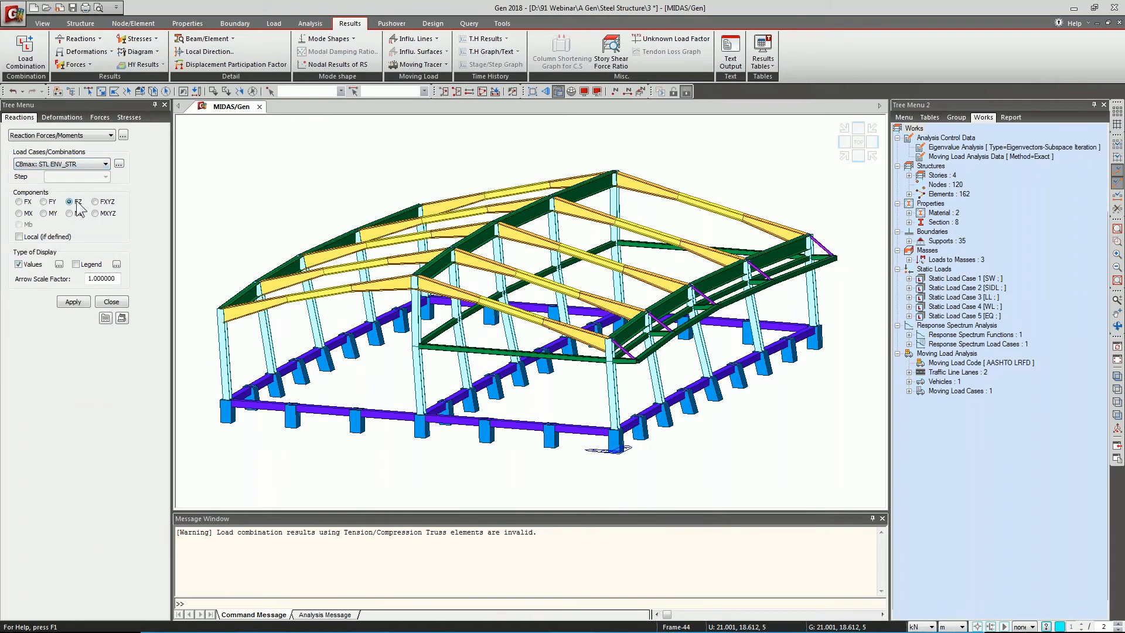
click(77, 301)
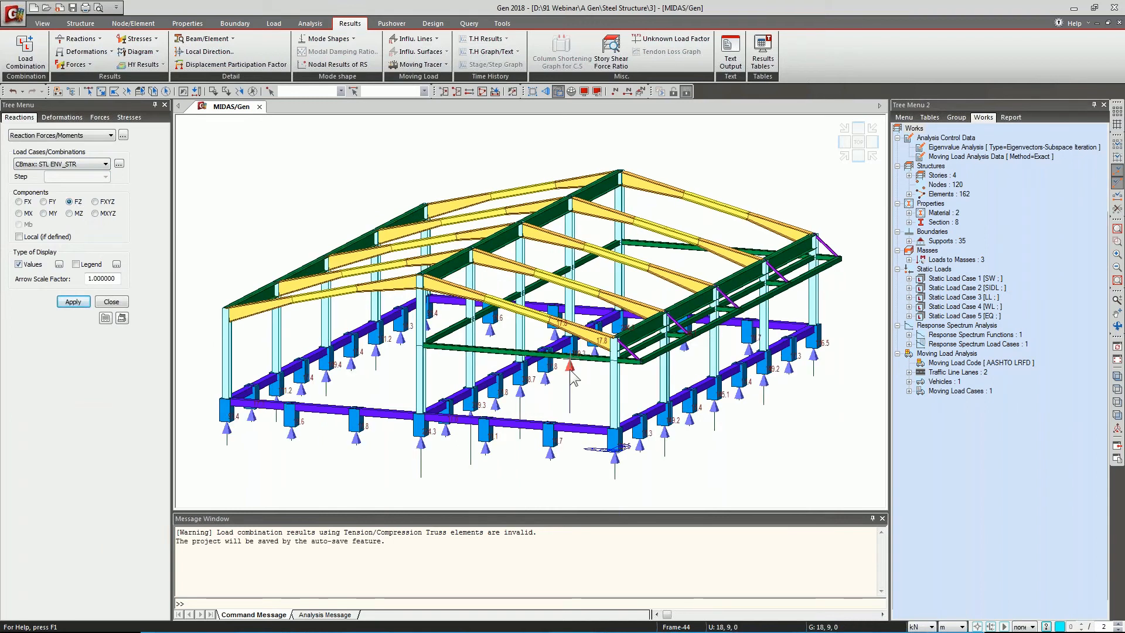
mouse_move(572, 372)
Open the reaction results table for nodes 1to120 with only the STL ENV_STR(CB:max) combination activated.
click(123, 135)
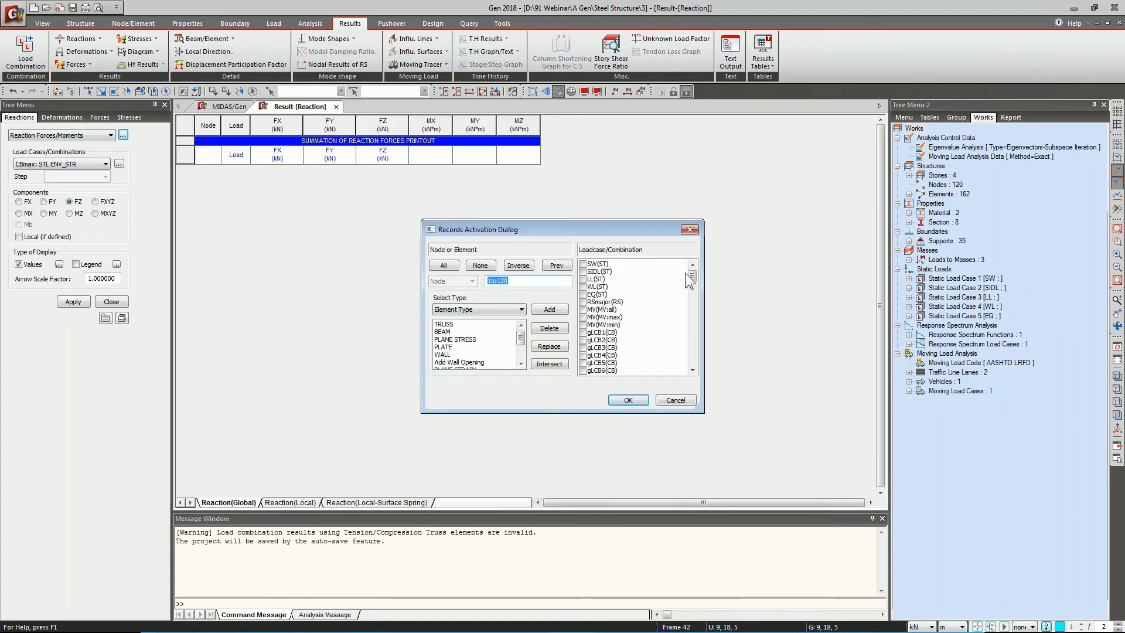
drag(692, 278, 692, 310)
click(582, 317)
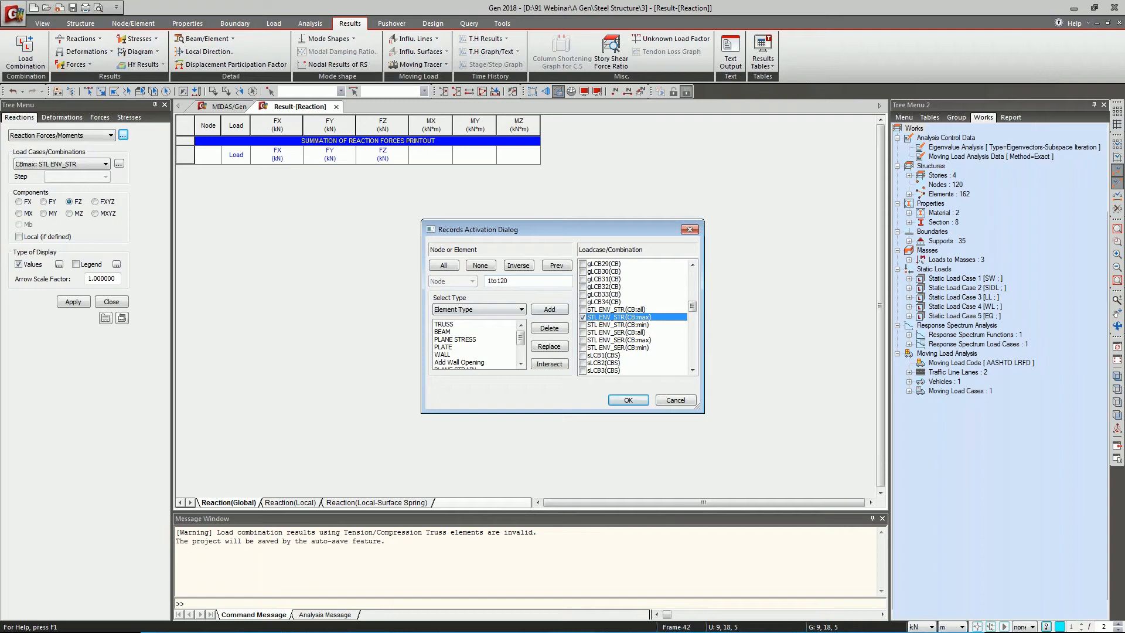
click(628, 399)
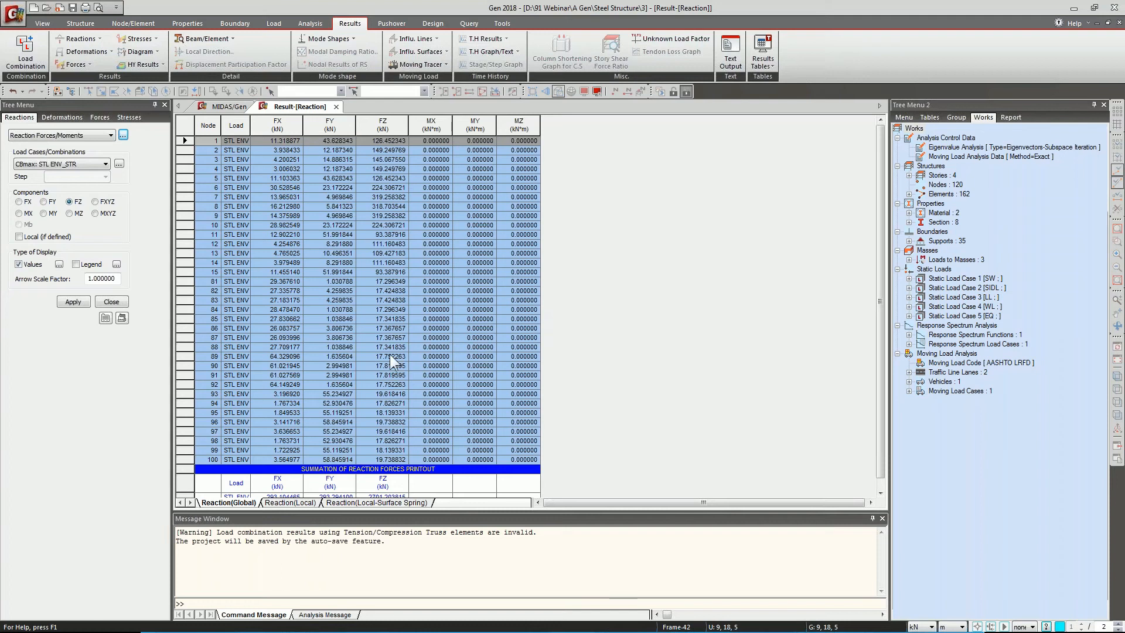
Sort the reaction table in ascending order with FZ as the first sort key, ahead of Load Order and Node.
right_click(297, 258)
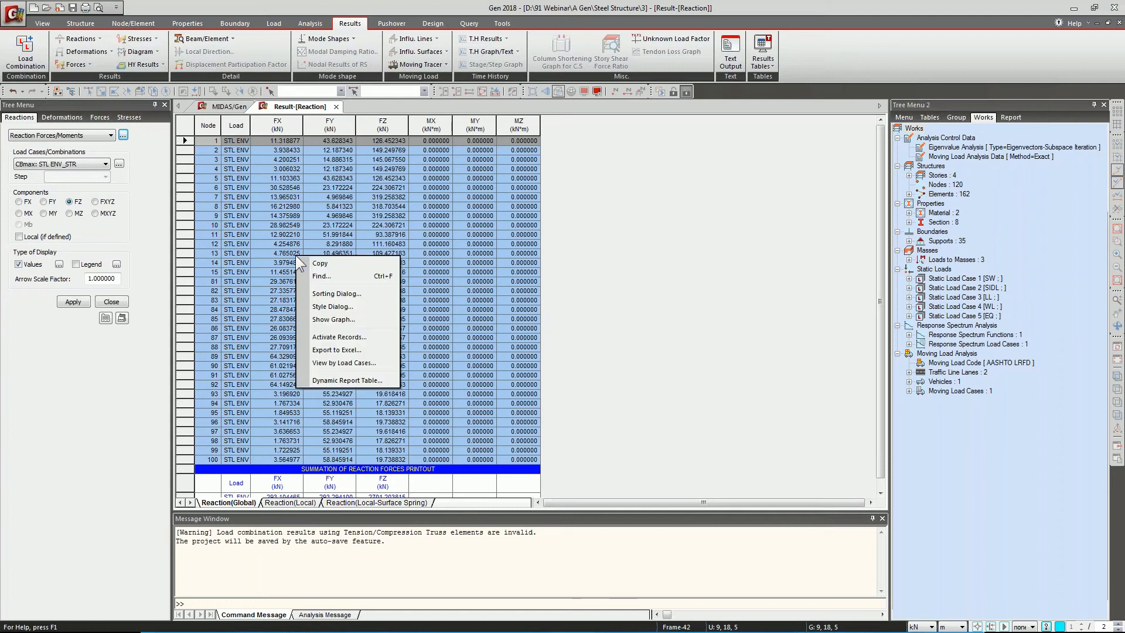
click(322, 296)
click(454, 323)
click(562, 282)
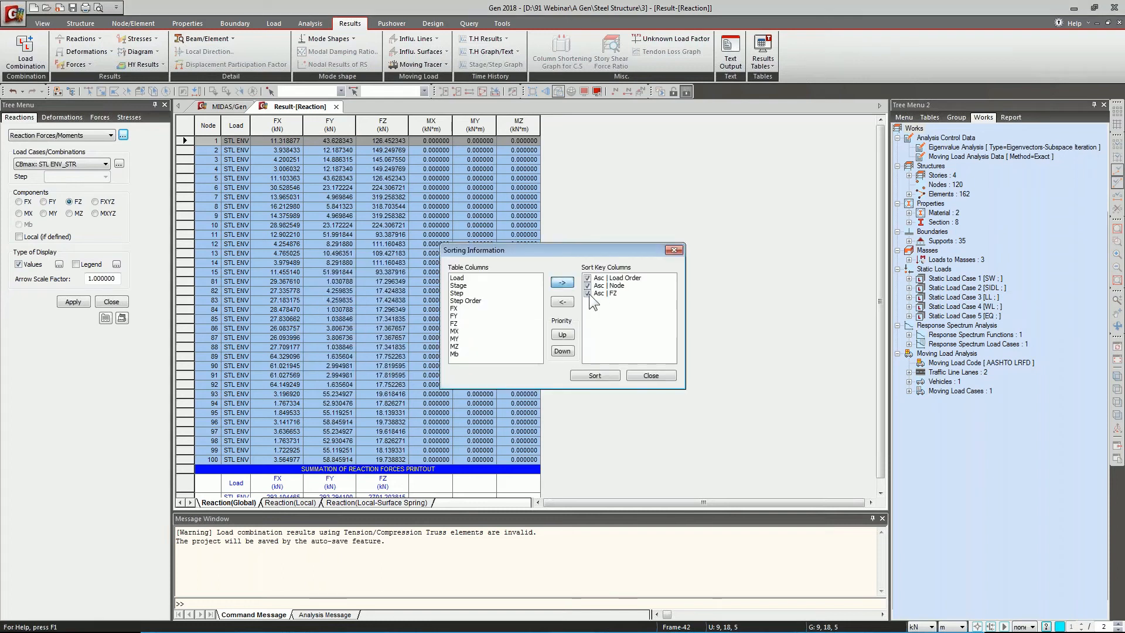
click(599, 293)
click(562, 334)
click(562, 335)
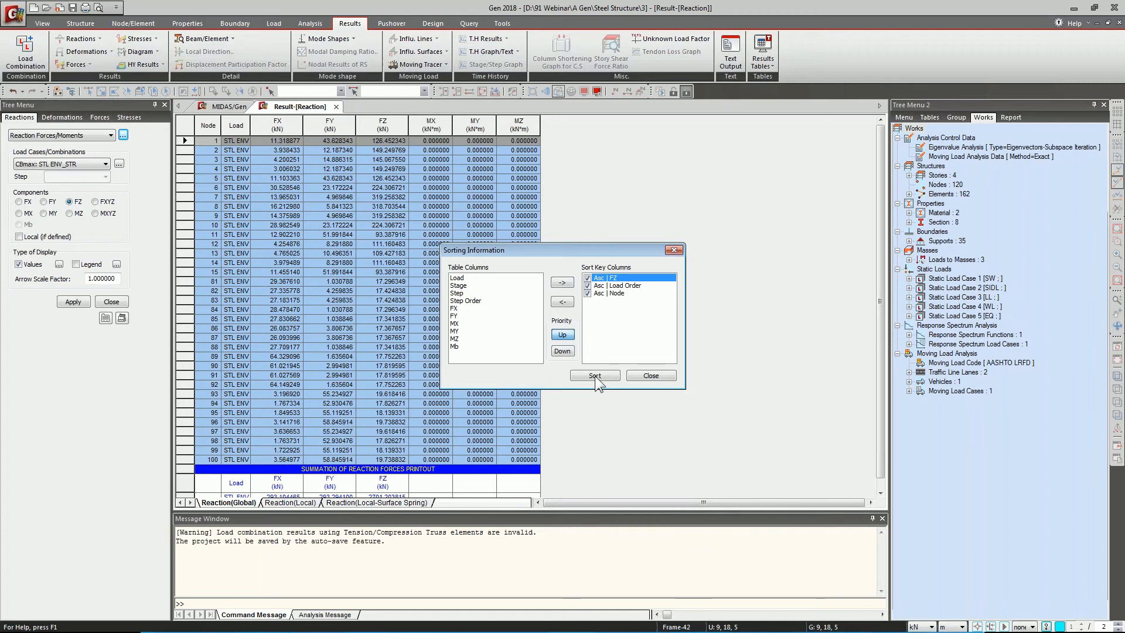
click(596, 375)
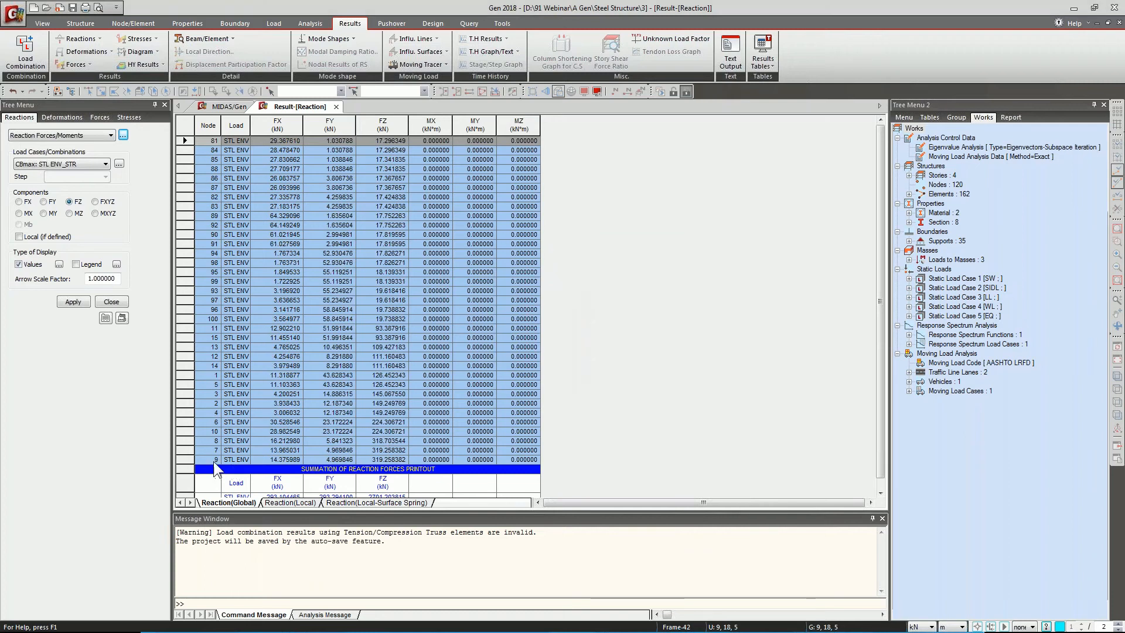
Copy the entire reaction results table into Sheet2 of the Excel workbook, starting at cell F10, and return to Gen.
click(392, 459)
click(375, 458)
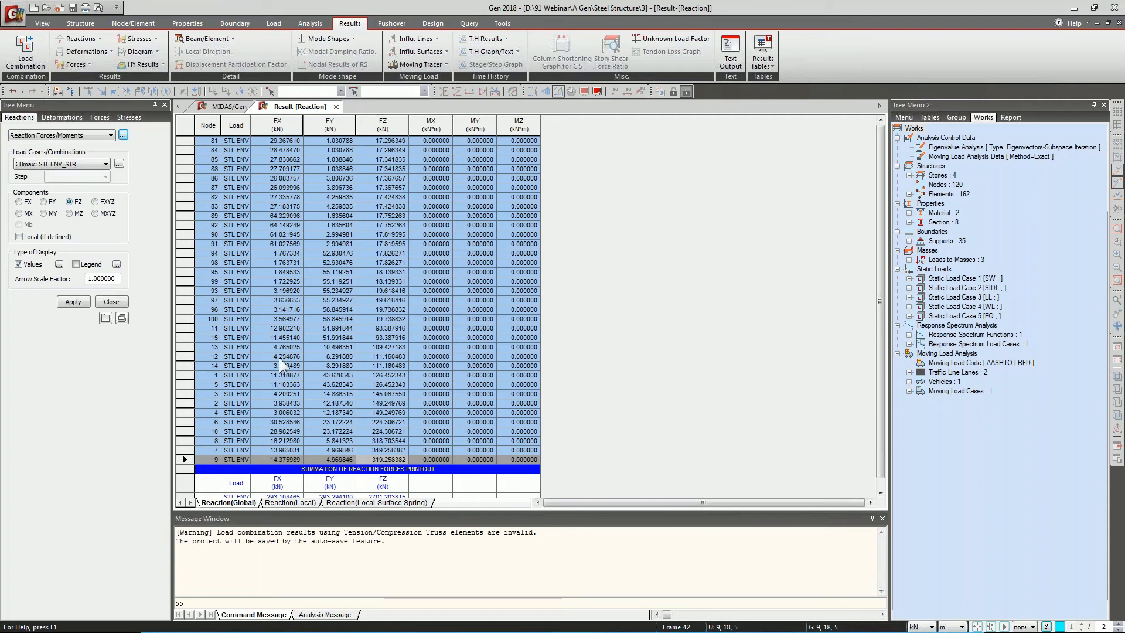
click(187, 130)
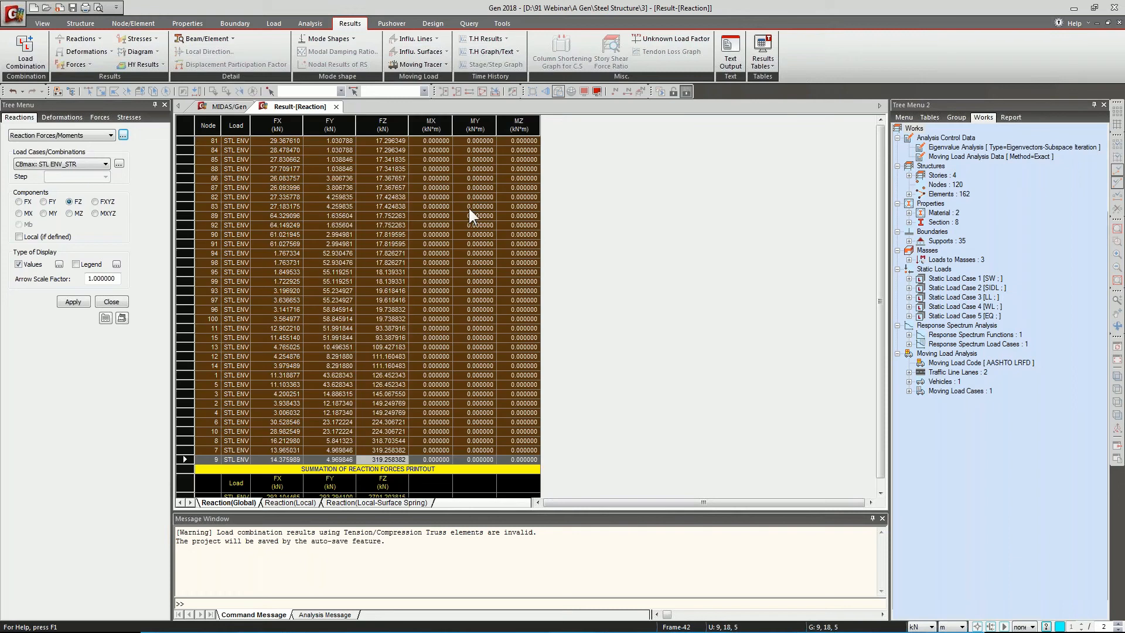
right_click(301, 241)
click(329, 254)
key(alt+Tab)
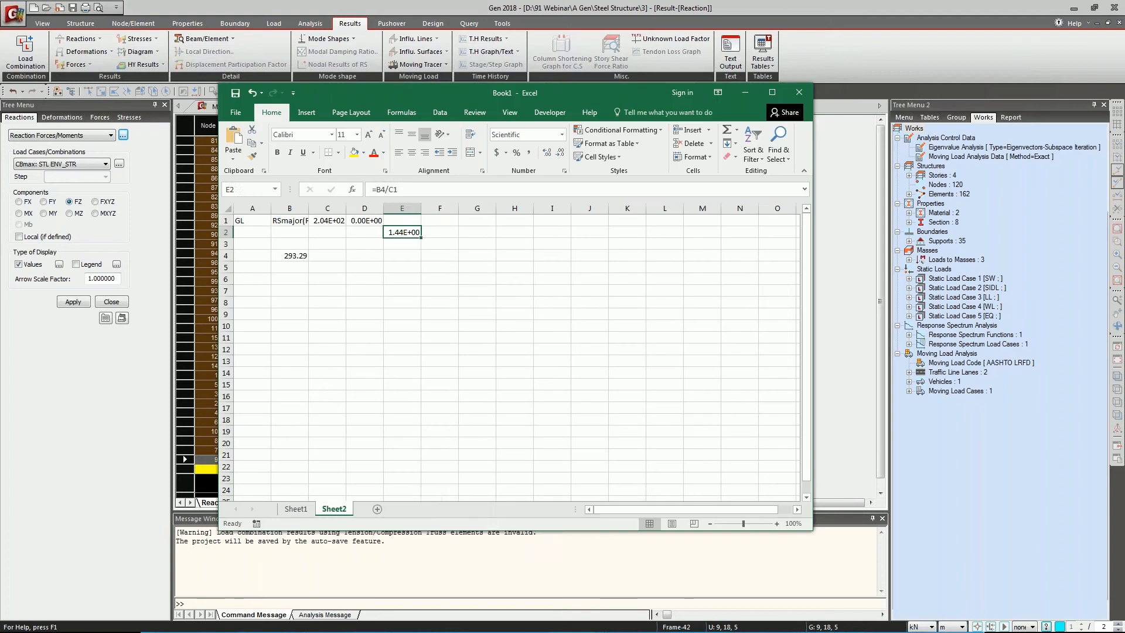
right_click(439, 326)
click(477, 369)
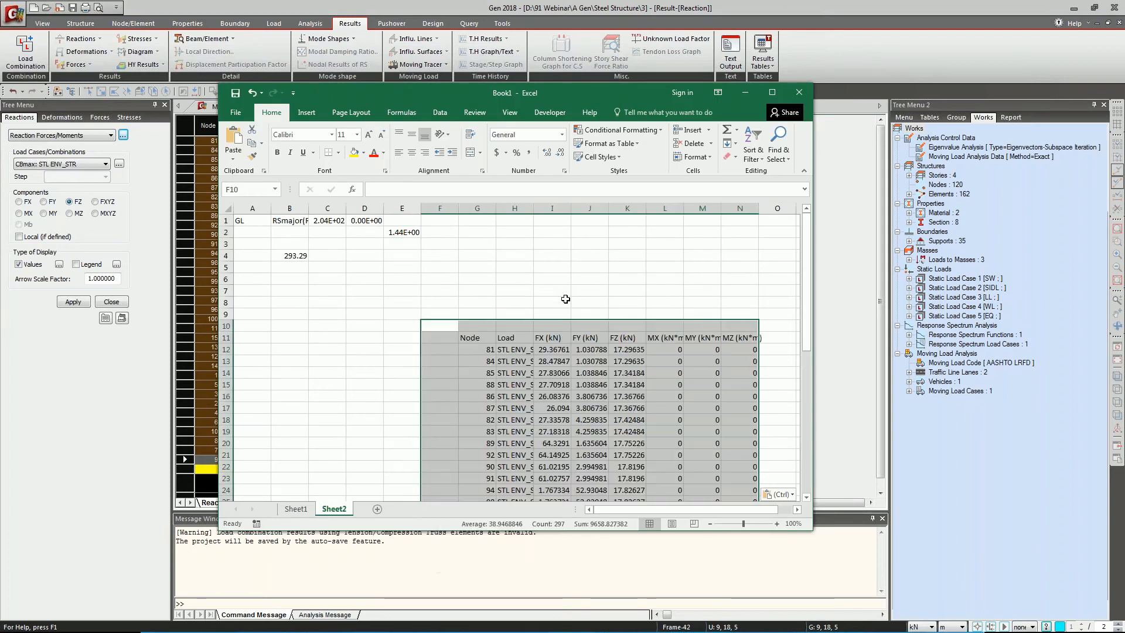
key(alt+Tab)
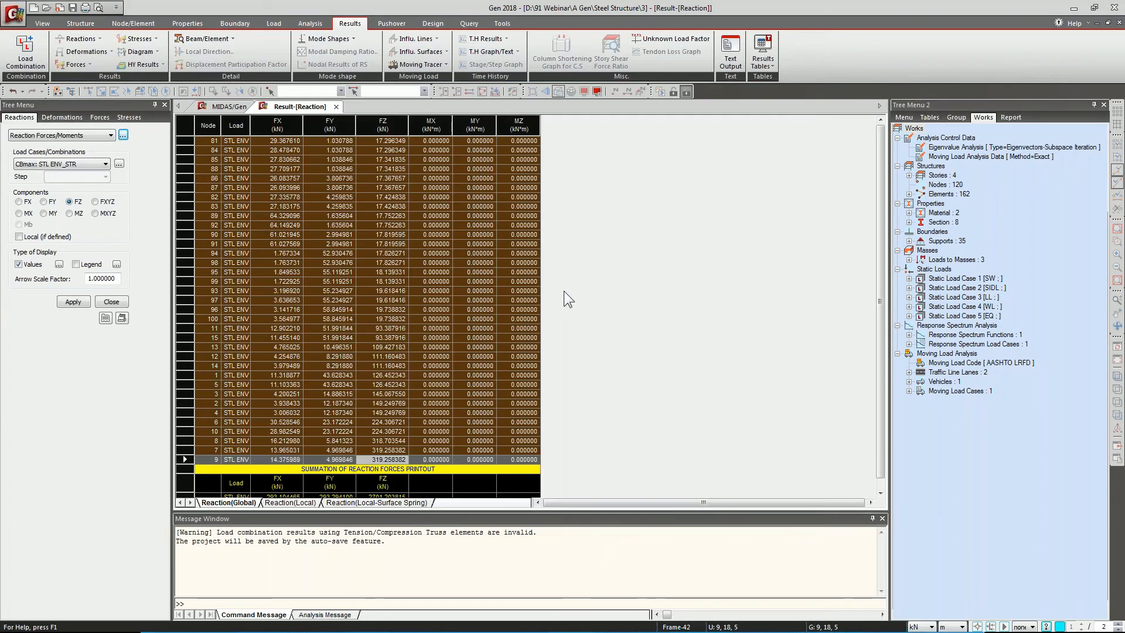
right_click(402, 230)
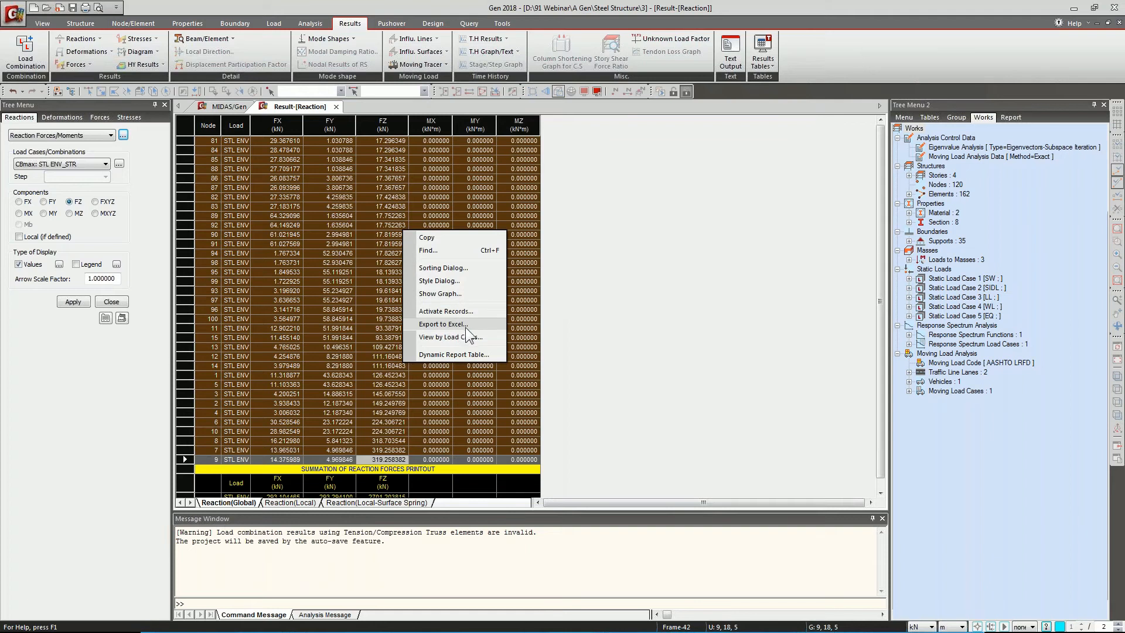
click(619, 303)
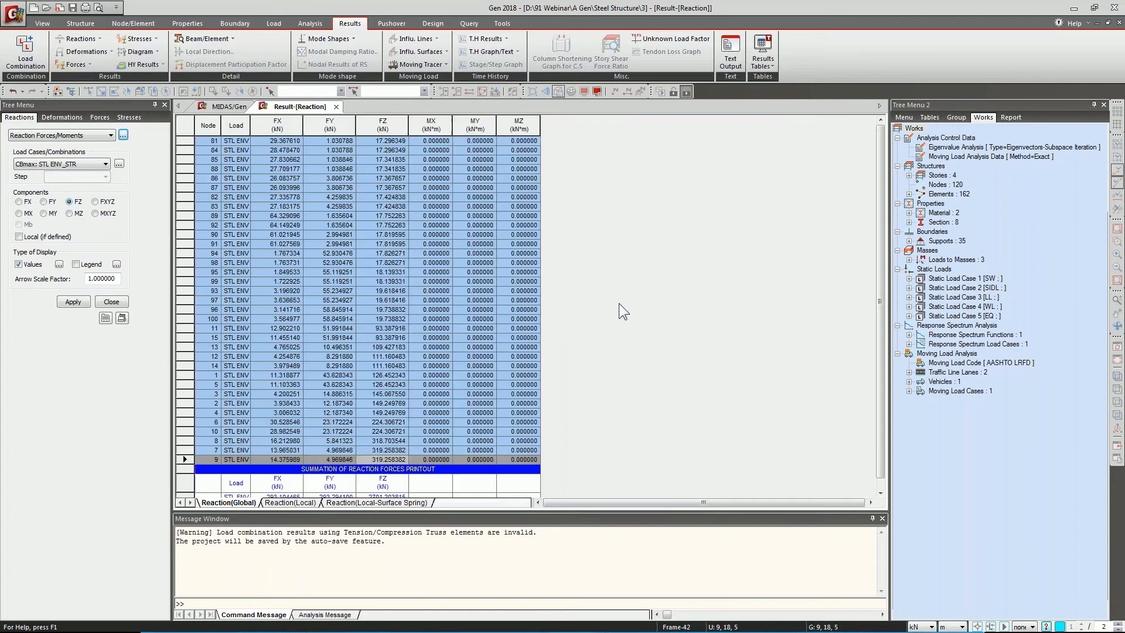
Display the animated DXYZ displacement contour on the model for CBmax: STL ENV_SER with deformed shape, legend and only the absolute maximum value.
click(228, 107)
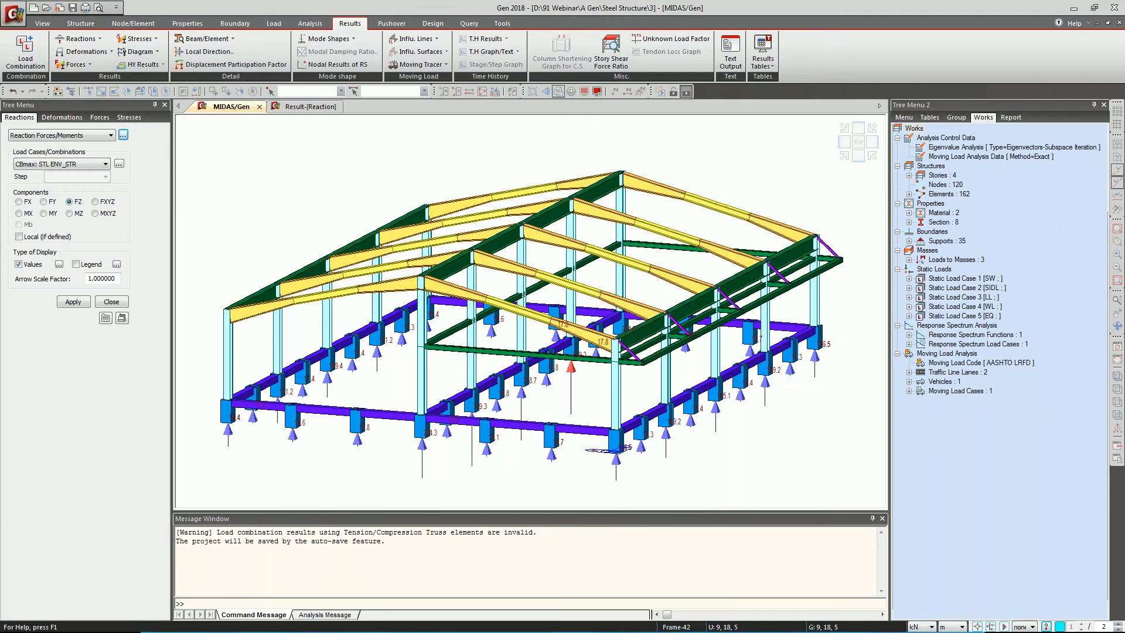
click(108, 52)
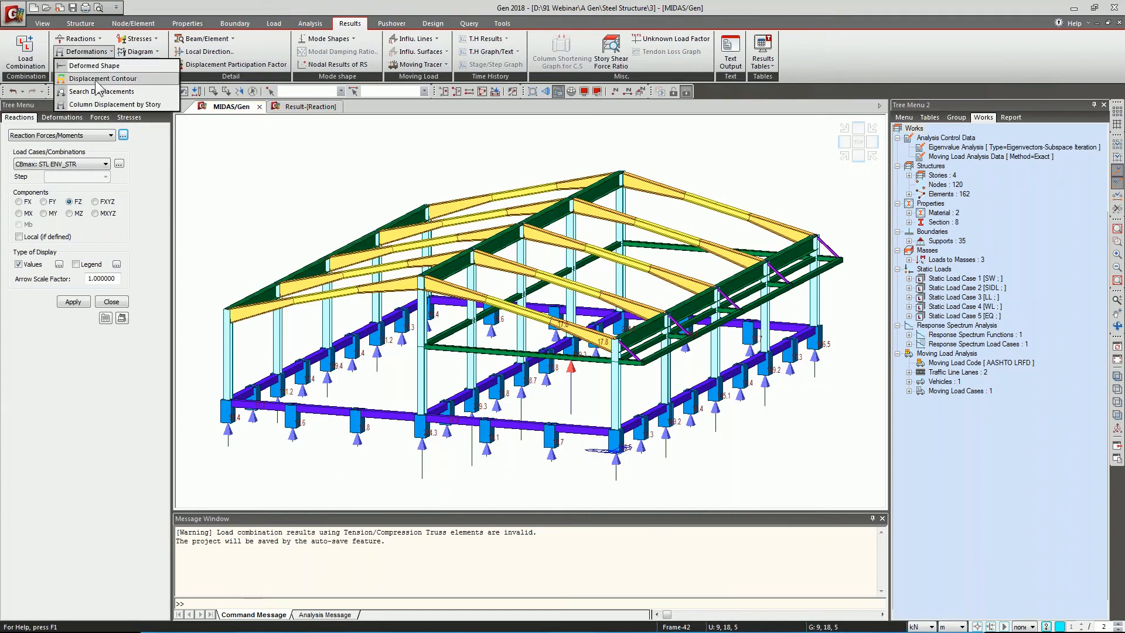
click(82, 165)
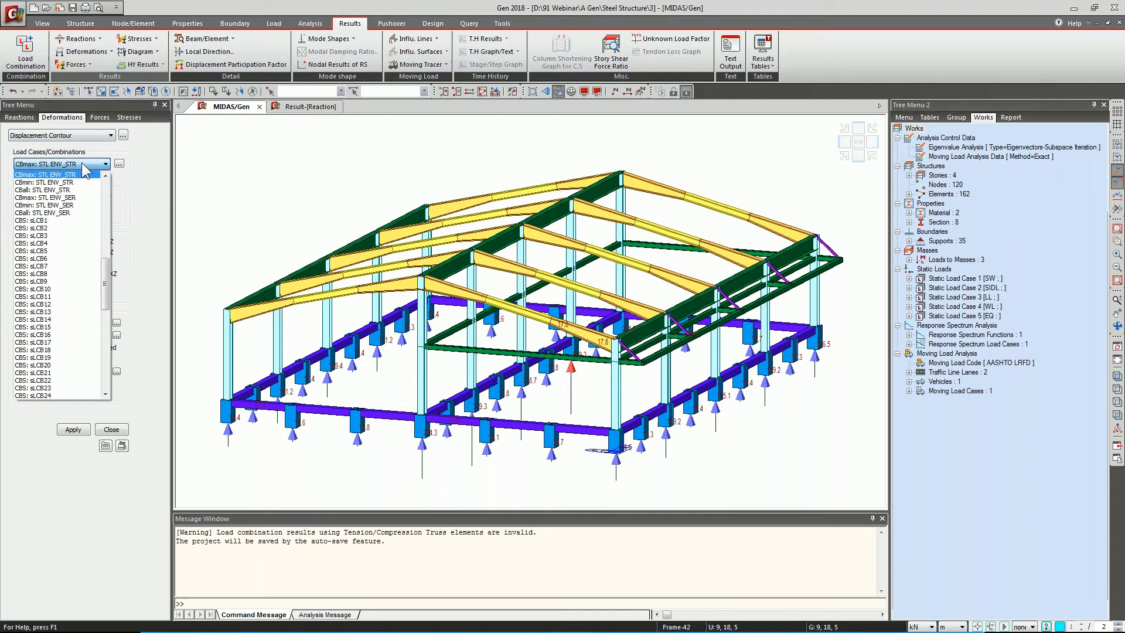
click(75, 198)
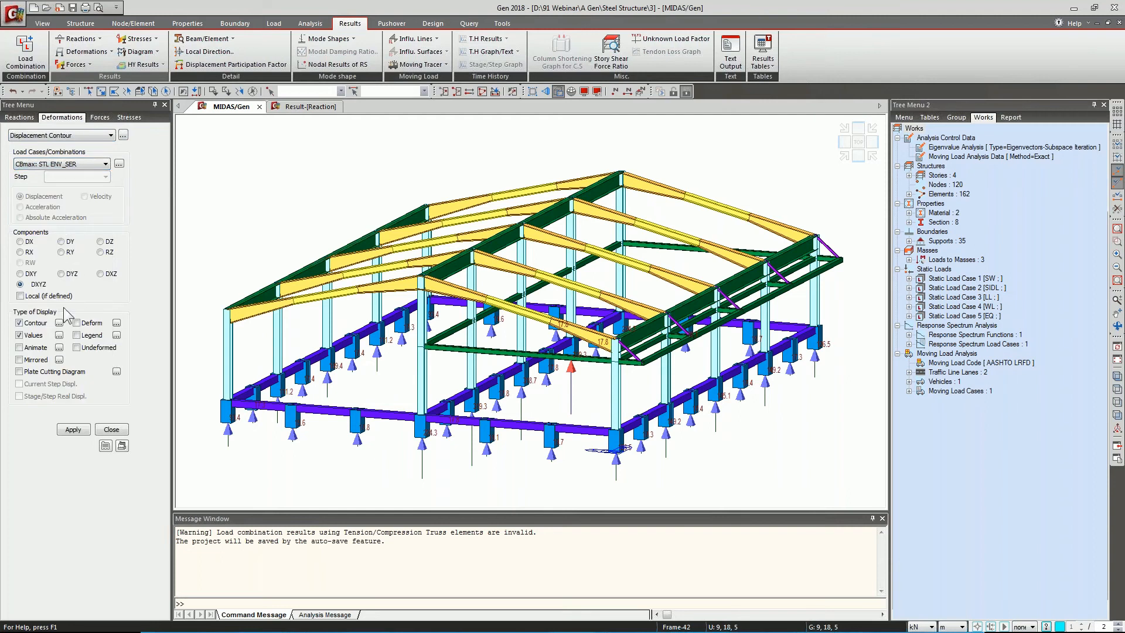
click(77, 335)
click(59, 337)
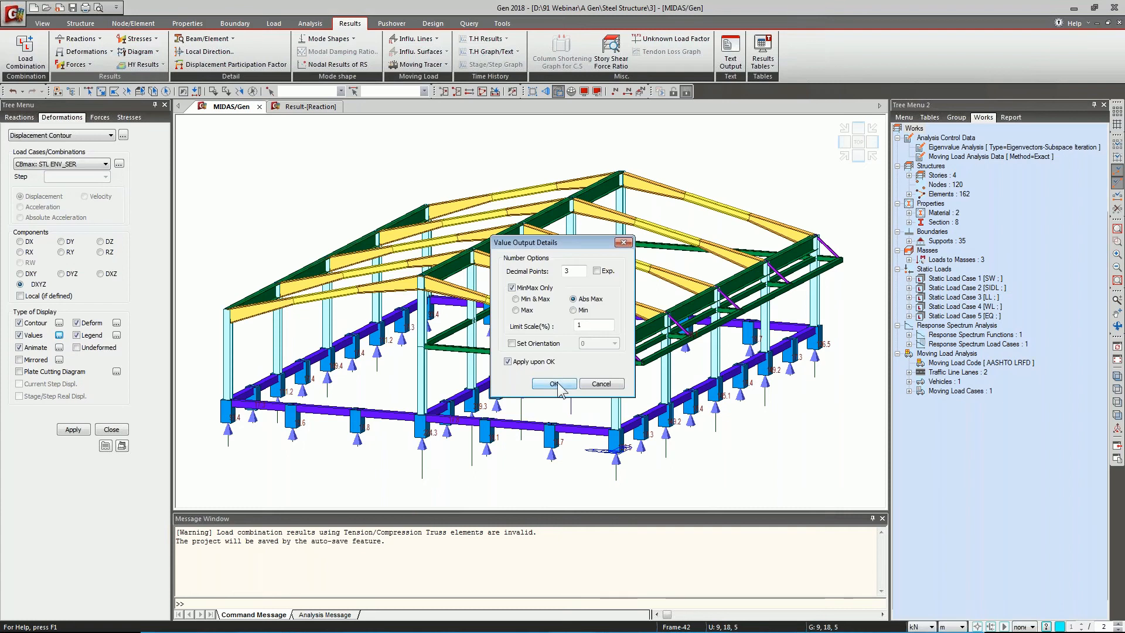
click(557, 385)
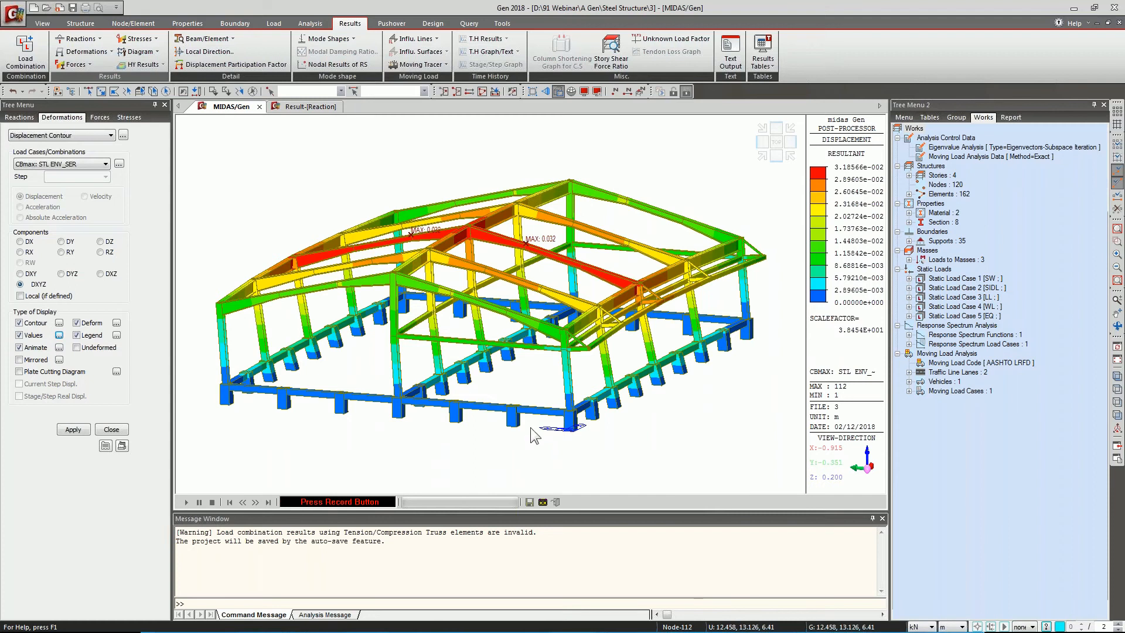
Record the displacement animation, view the option to save it as an AVI file, cancel saving and close the animation.
click(543, 502)
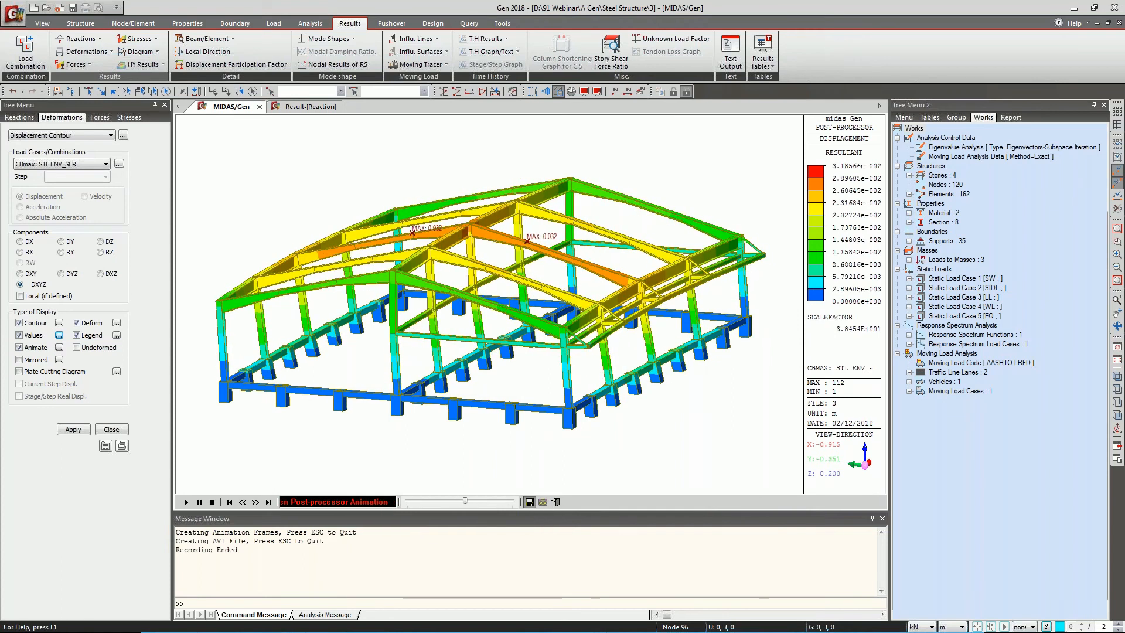
click(530, 502)
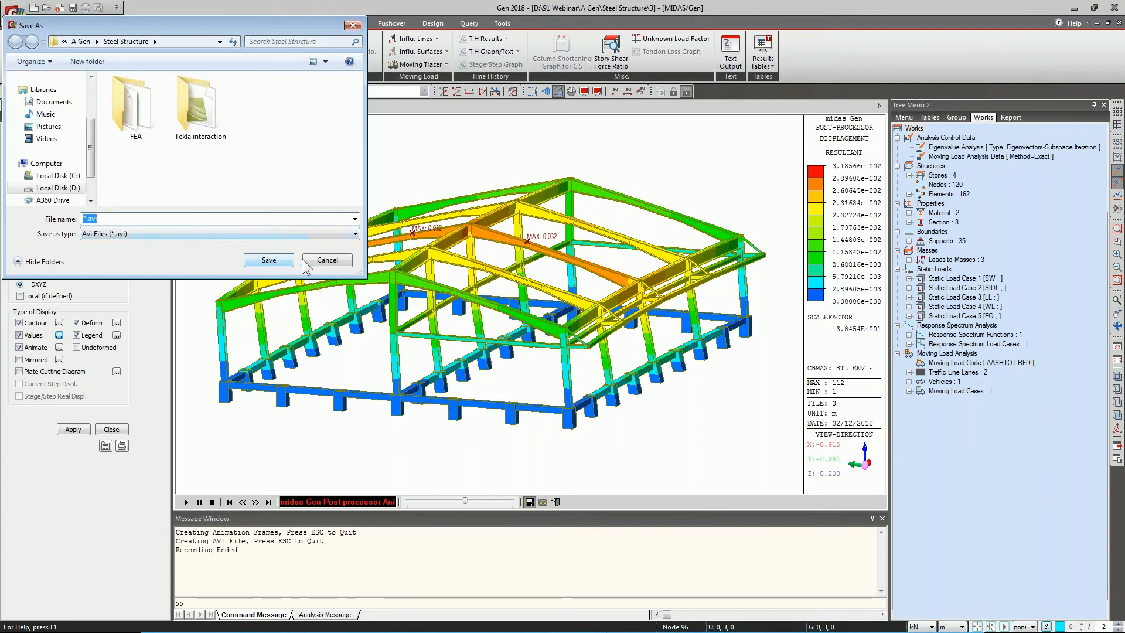
click(328, 261)
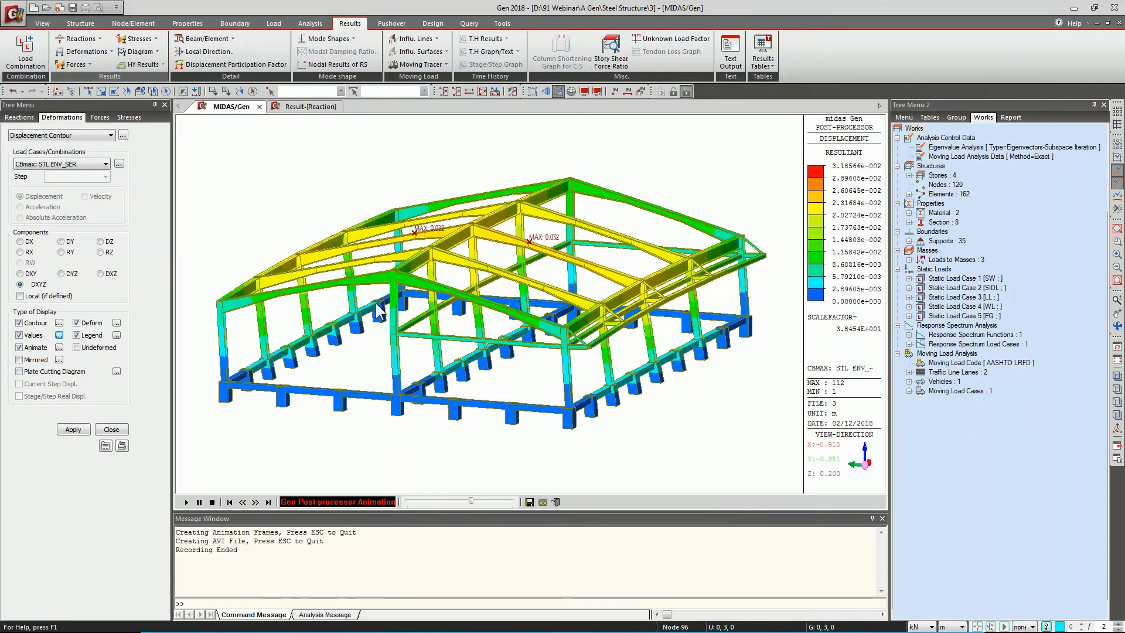
click(556, 502)
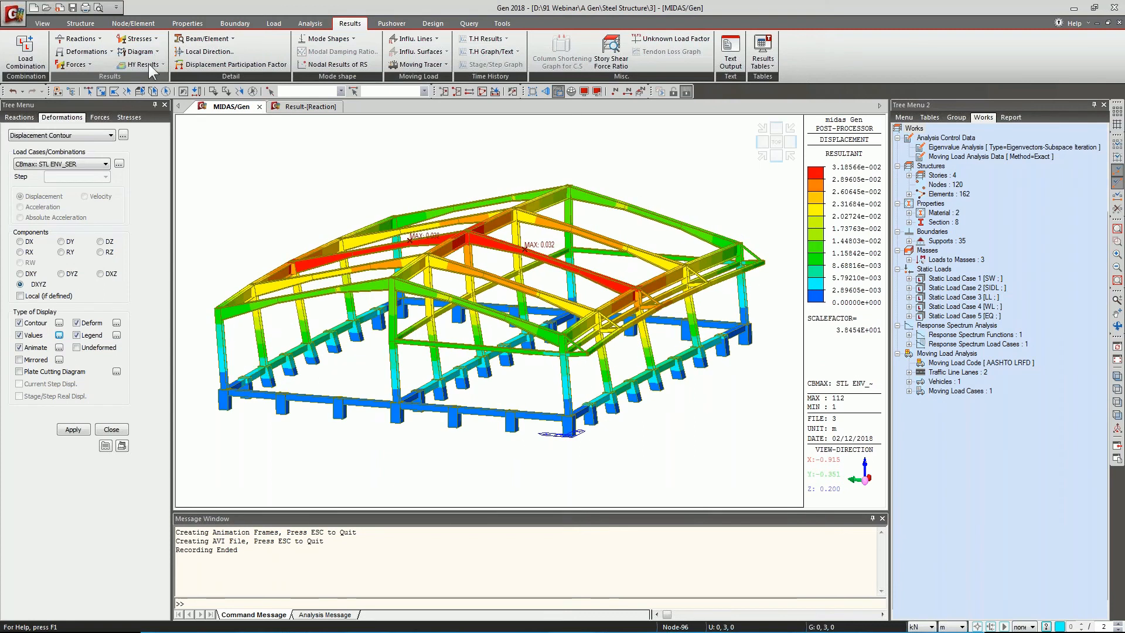
Display the truss force contour for CBmax: STL ENV_STR with values on all truss members and the deformed shape off.
click(84, 65)
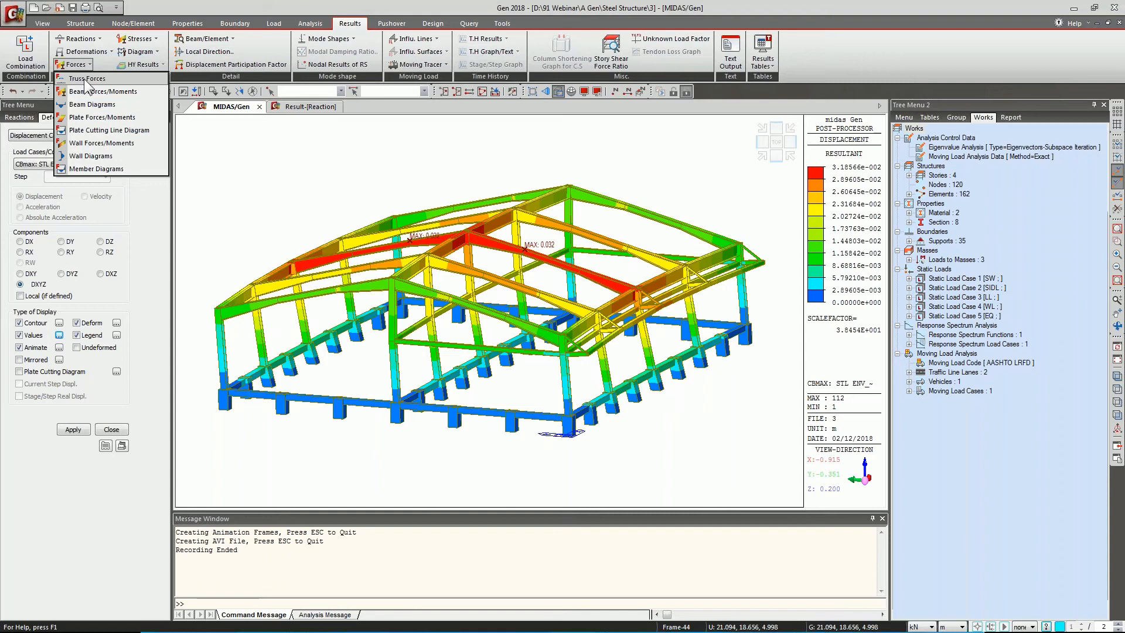
click(87, 80)
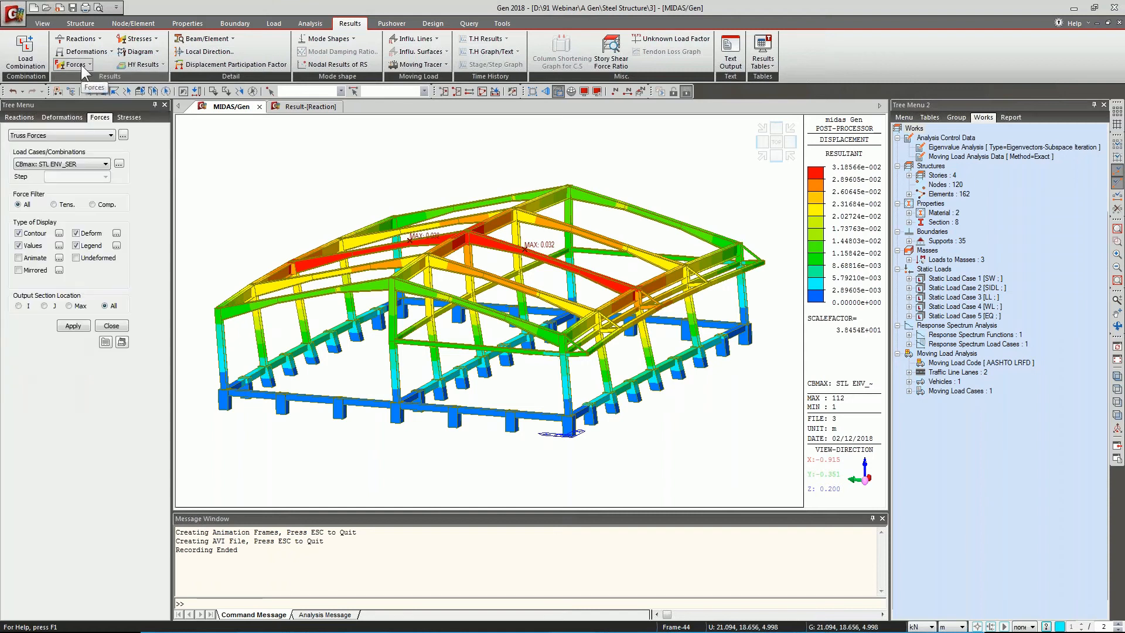
click(83, 164)
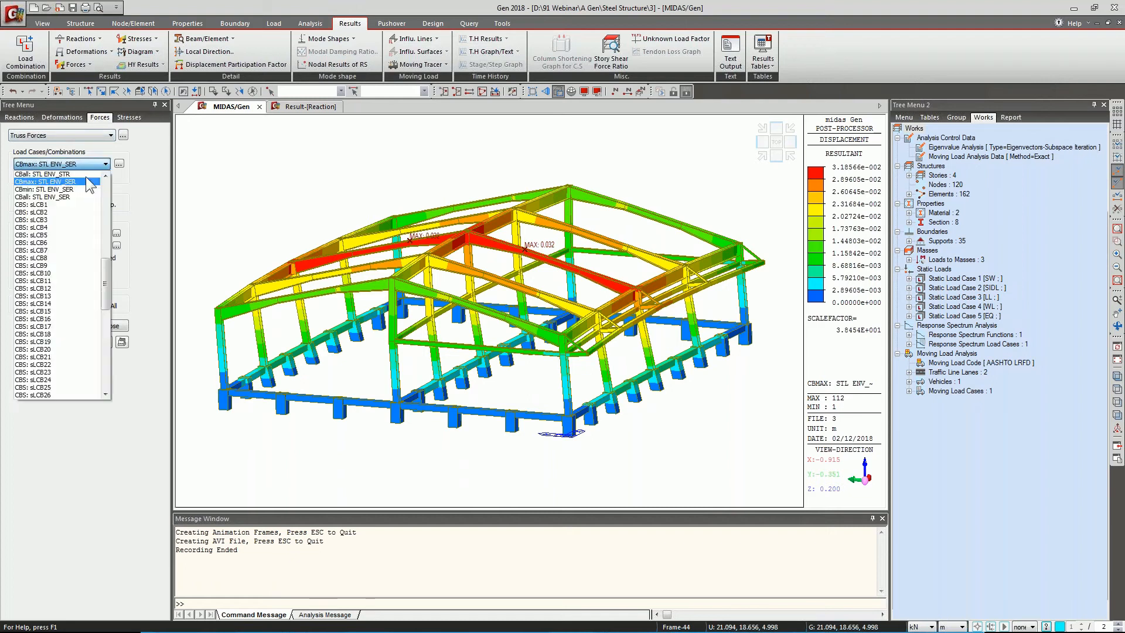
scroll(86, 177, up, 2)
click(80, 204)
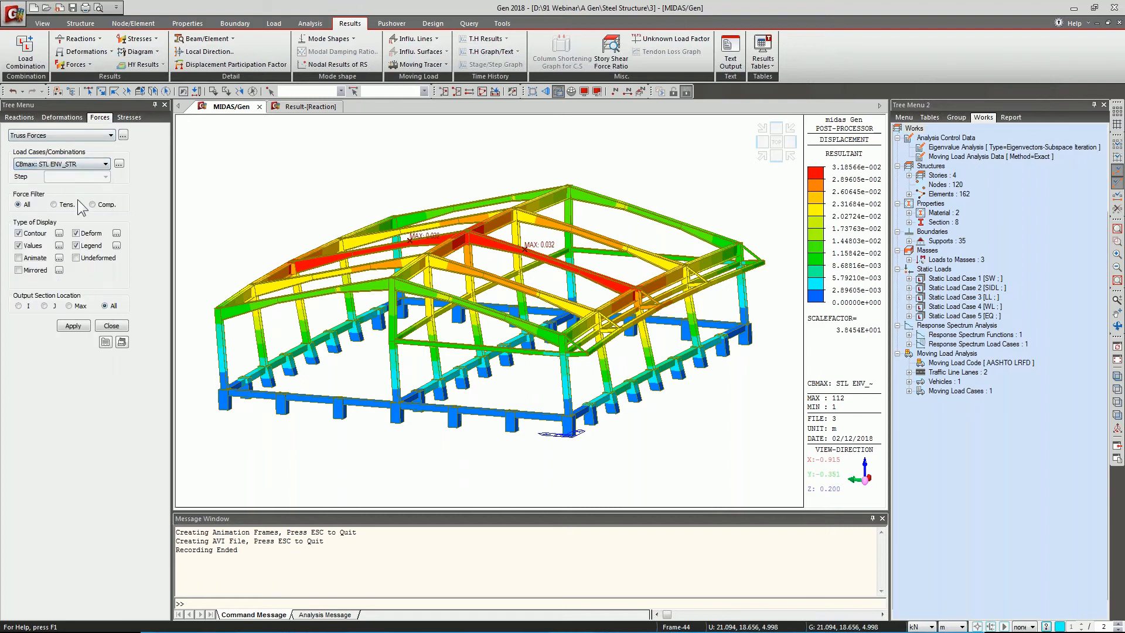
click(84, 326)
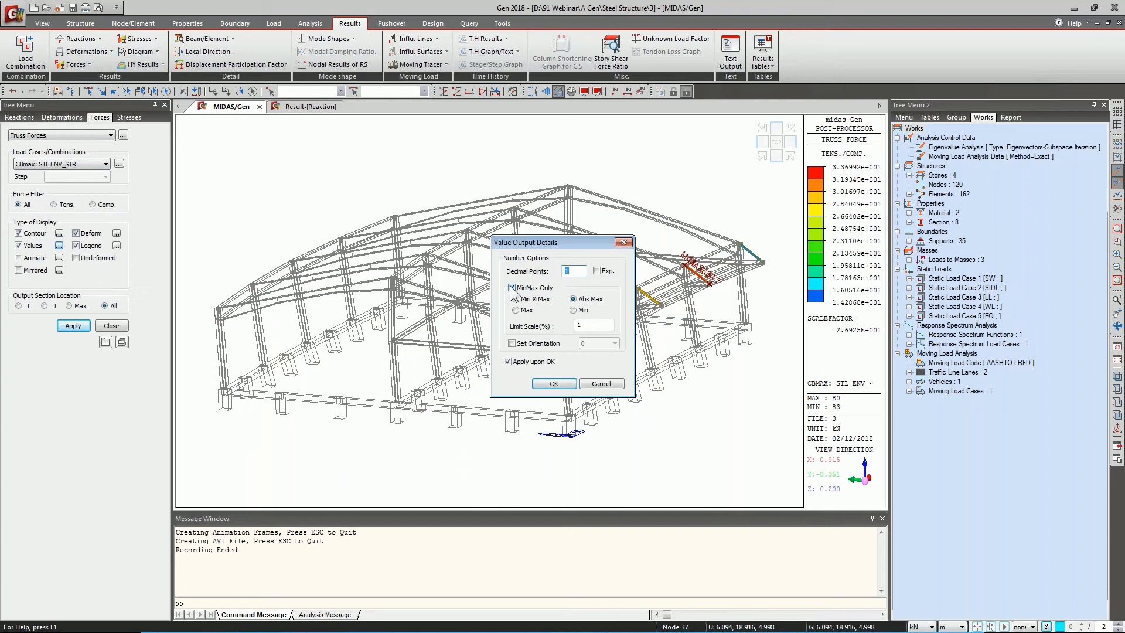
click(511, 287)
click(554, 384)
scroll(609, 354, up, 3)
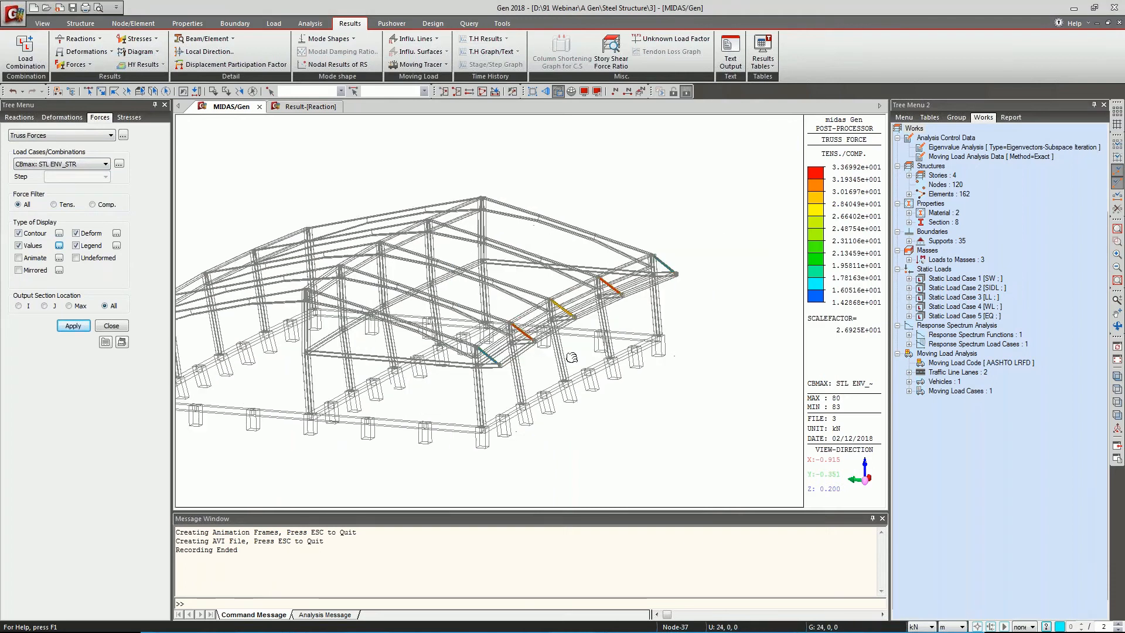
scroll(554, 316, up, 4)
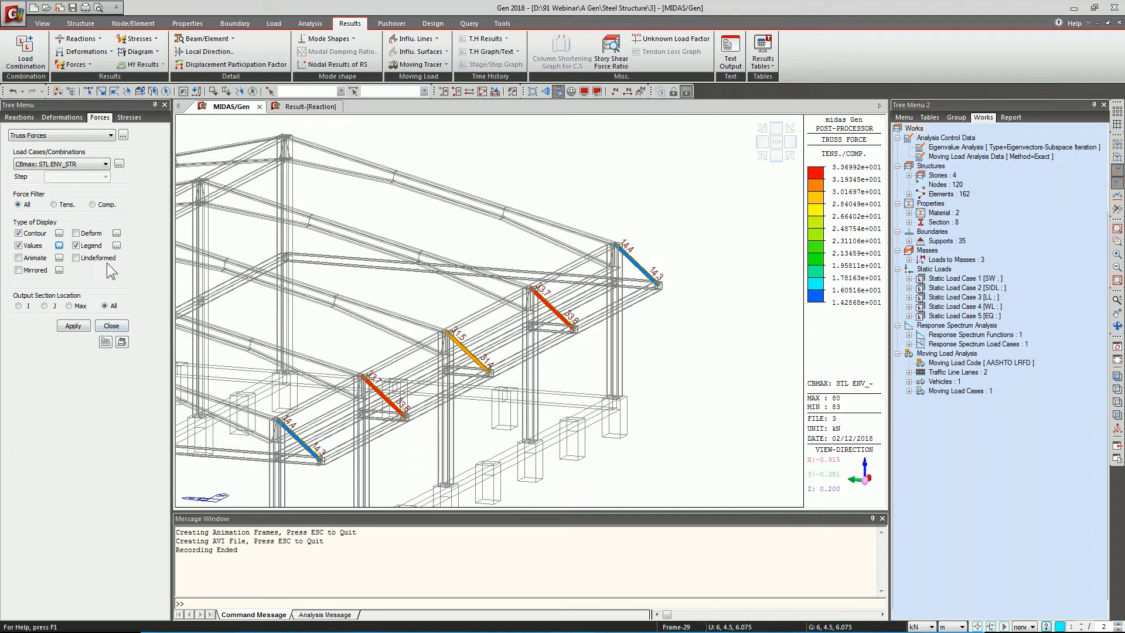
Display the My beam moment diagram for CBS: sLCB1 with solid fill and values at all output section locations.
click(76, 63)
click(78, 105)
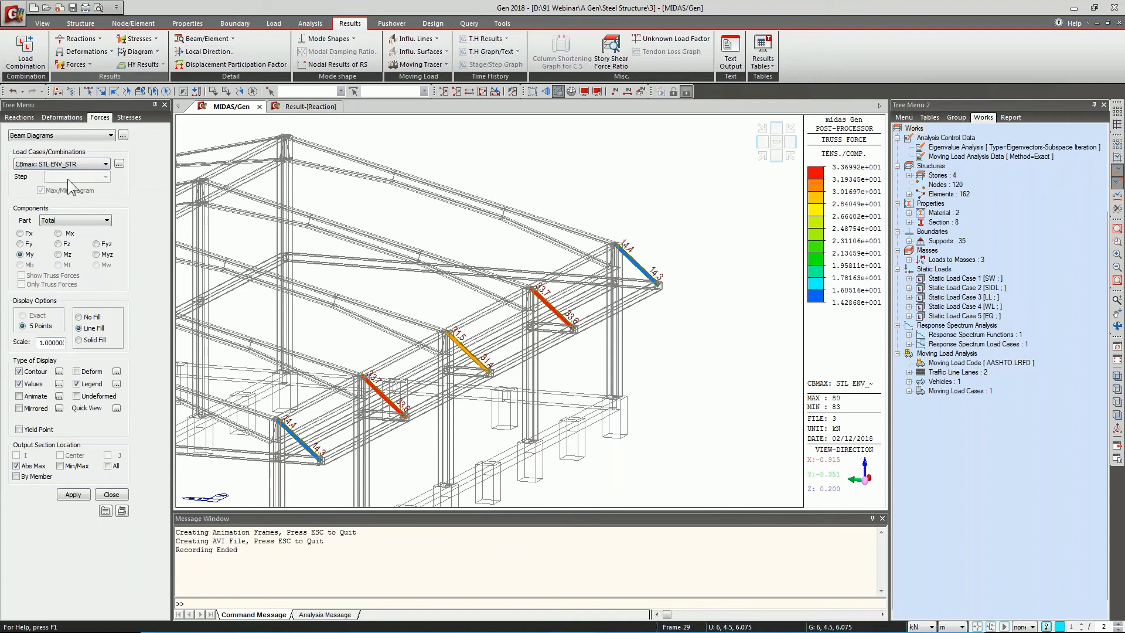
click(69, 162)
click(56, 221)
click(107, 466)
click(80, 340)
click(69, 496)
middle_drag(317, 380, 508, 423)
middle_drag(340, 420, 422, 398)
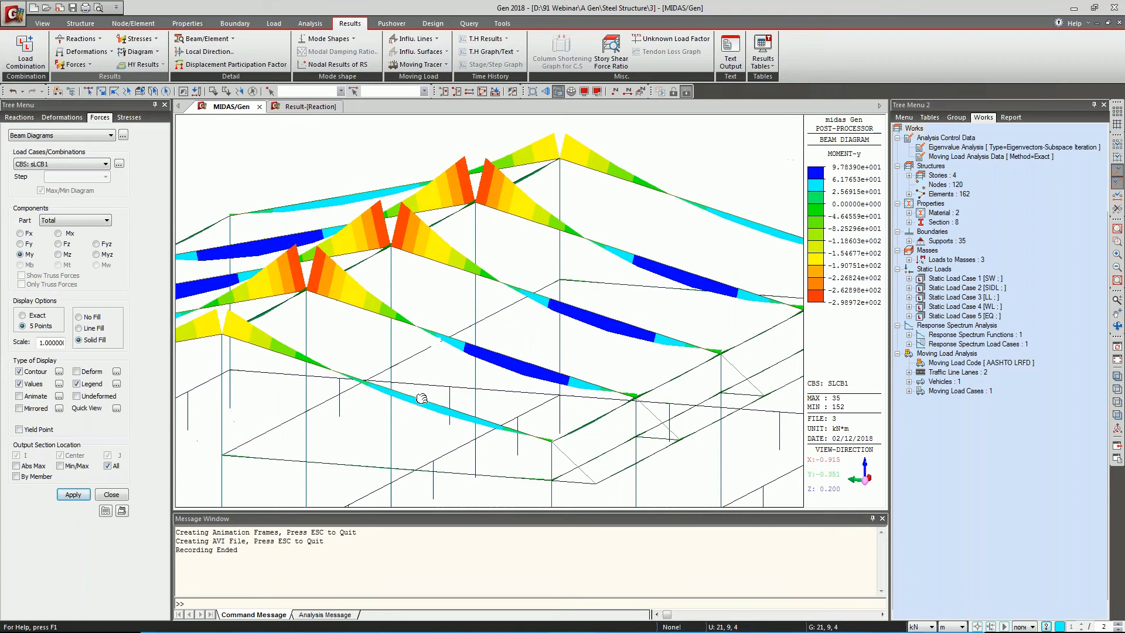
scroll(575, 305, up, 3)
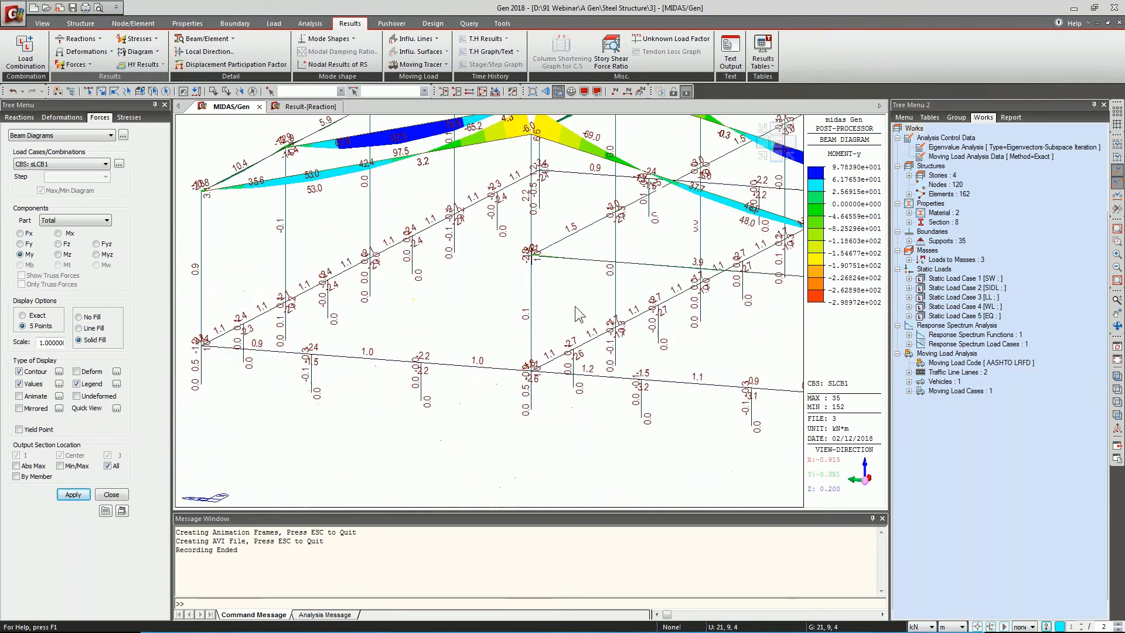
scroll(574, 306, down, 3)
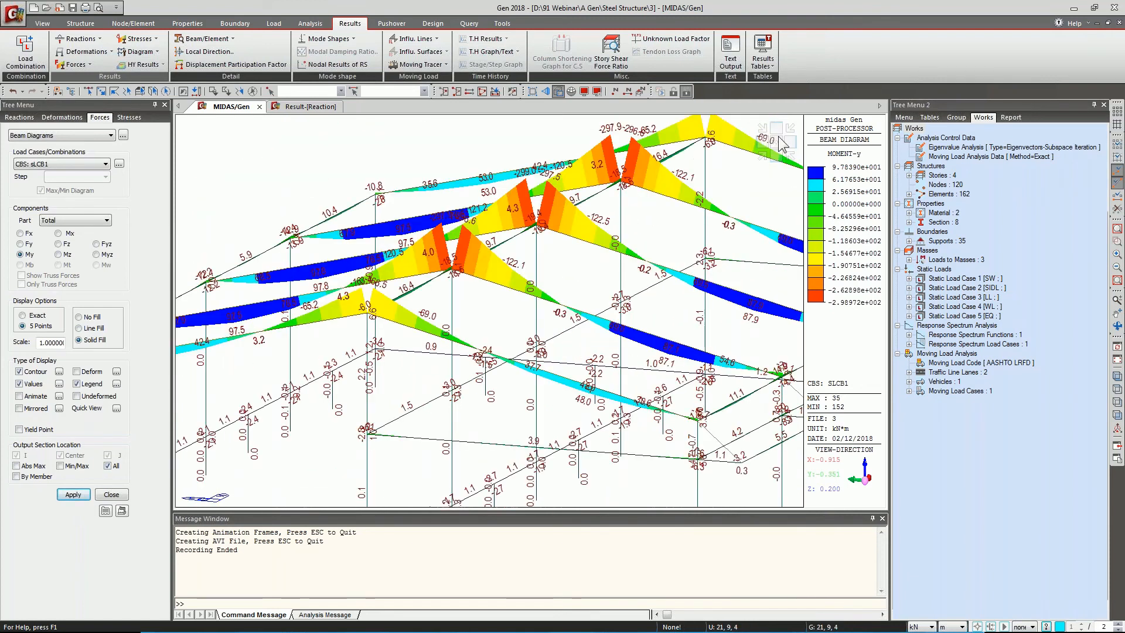
Isolate the end frame at X = 0 by window-selecting it in plan view and activating only its elements.
click(776, 129)
click(88, 89)
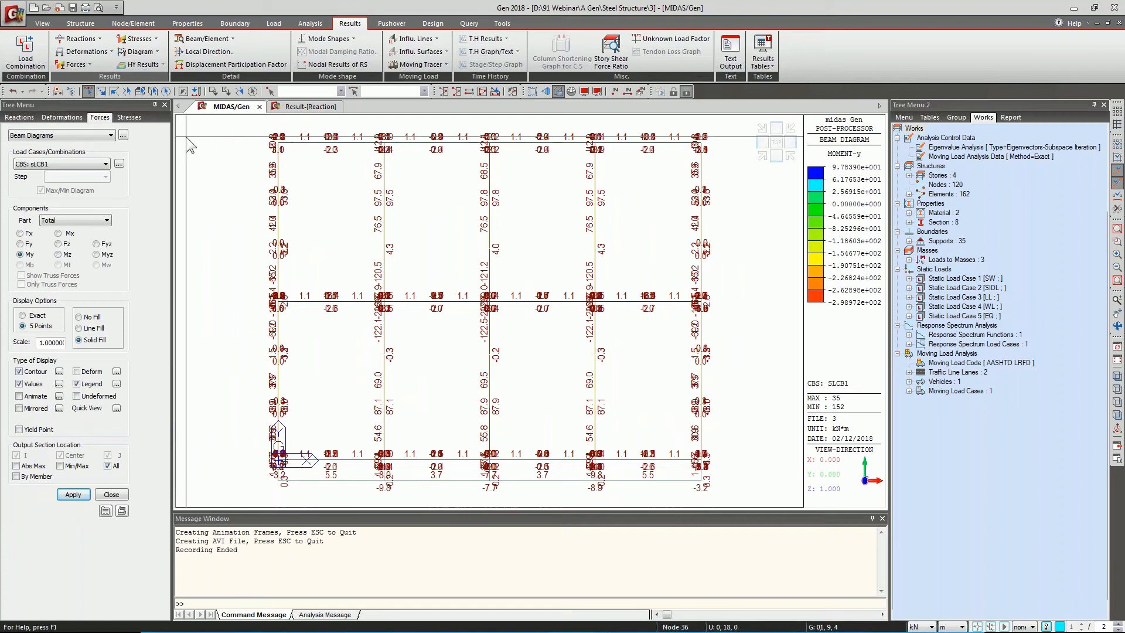
drag(251, 130, 286, 501)
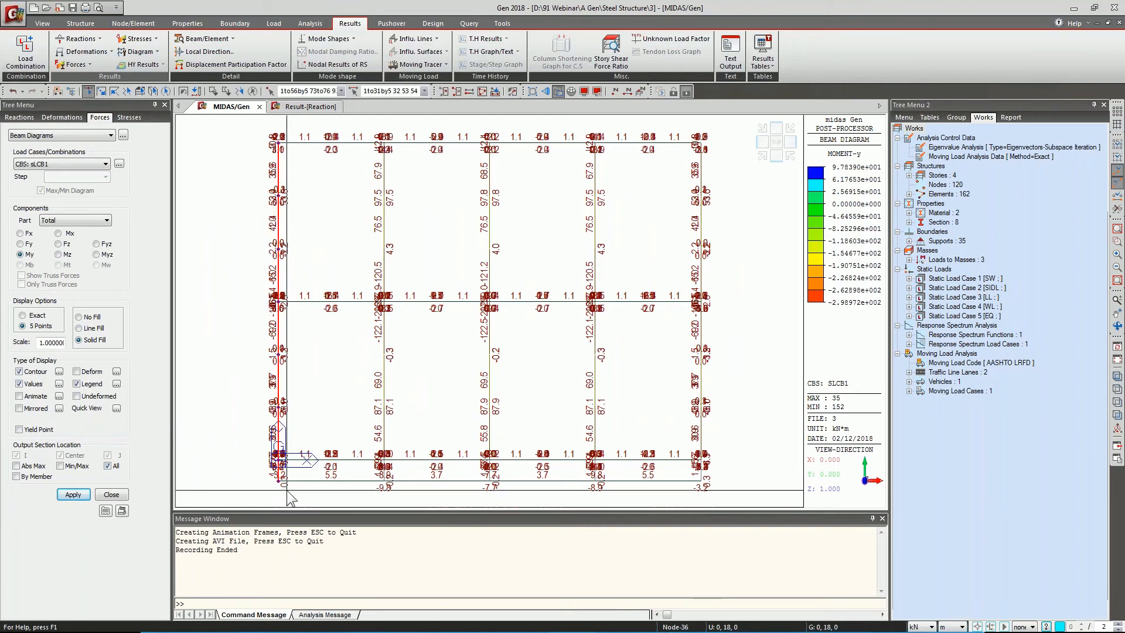
click(445, 91)
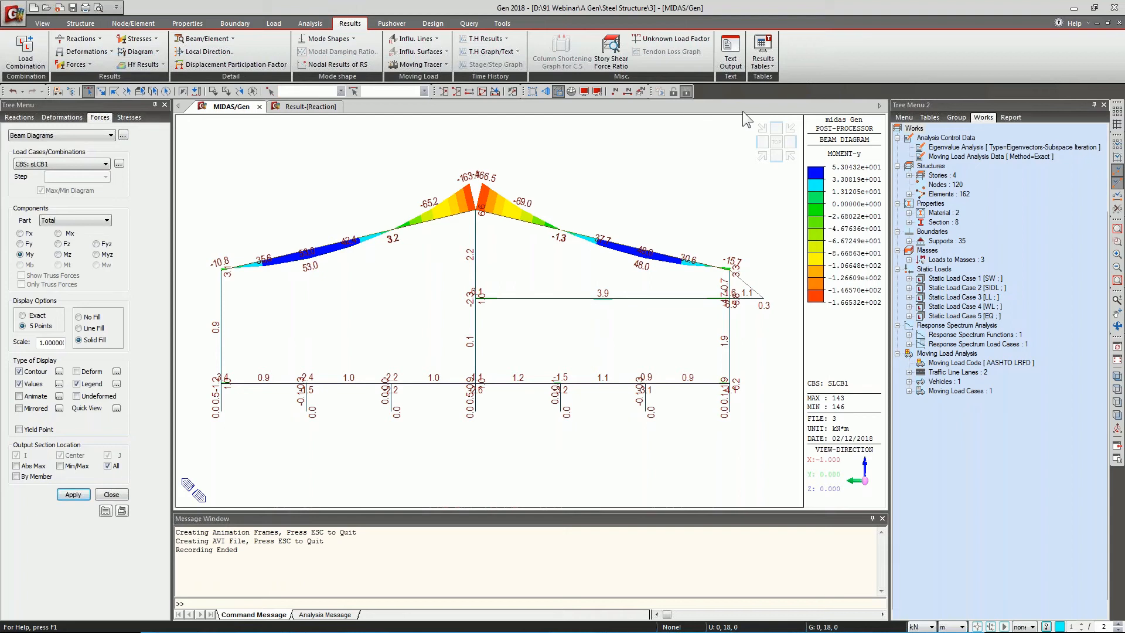
Generate the Story Drift result table for the RSmajor(RS) load case only.
click(763, 59)
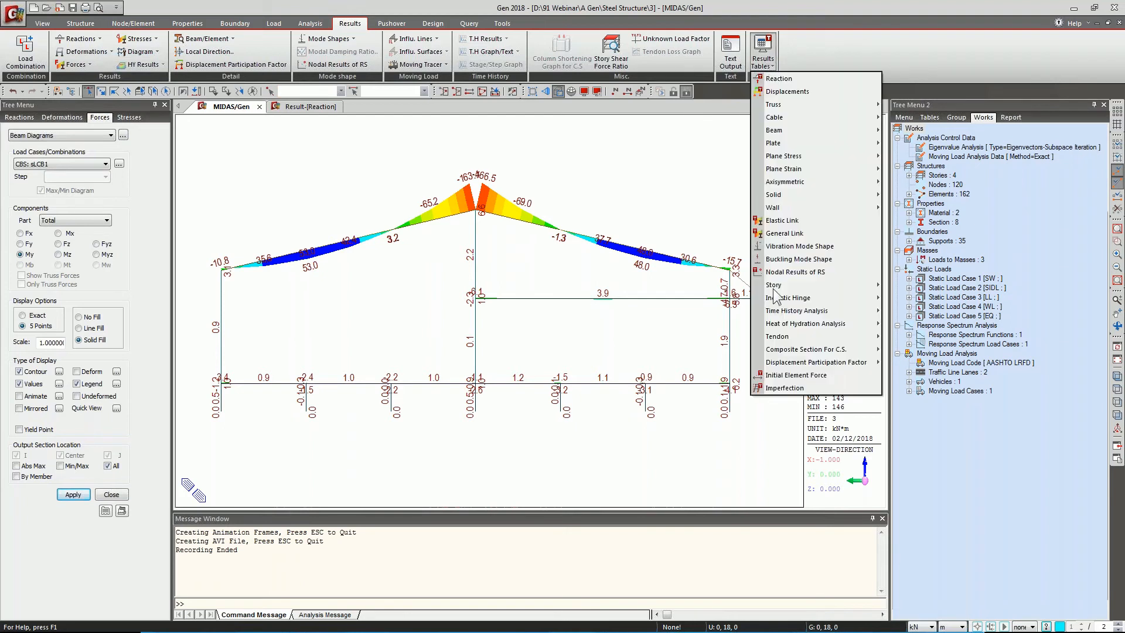
mouse_move(777, 286)
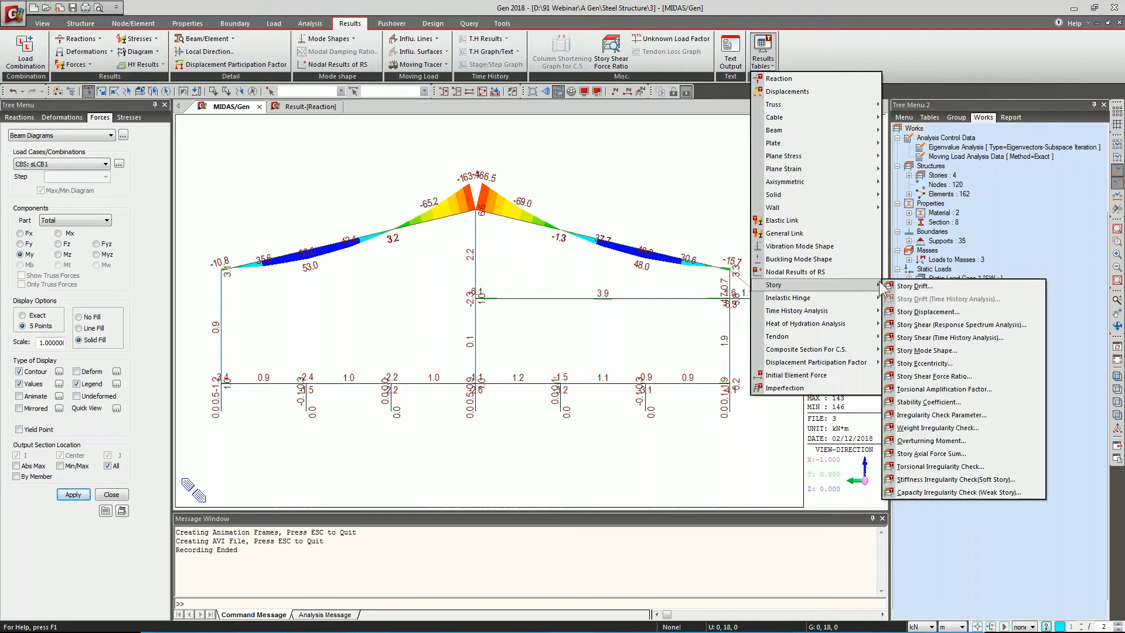
click(914, 286)
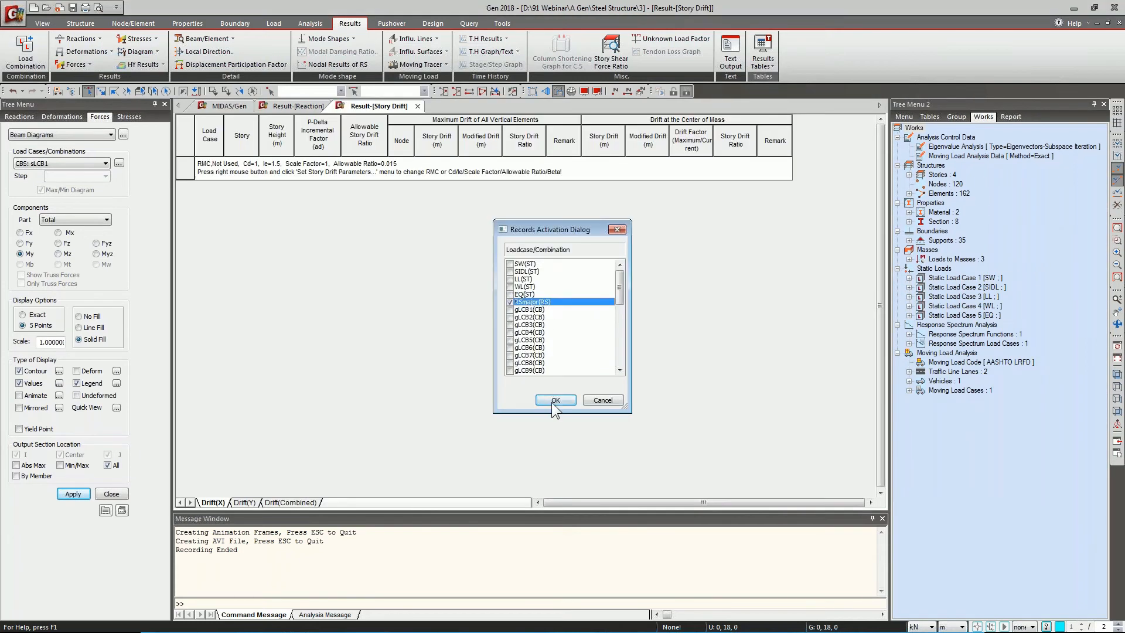
click(553, 401)
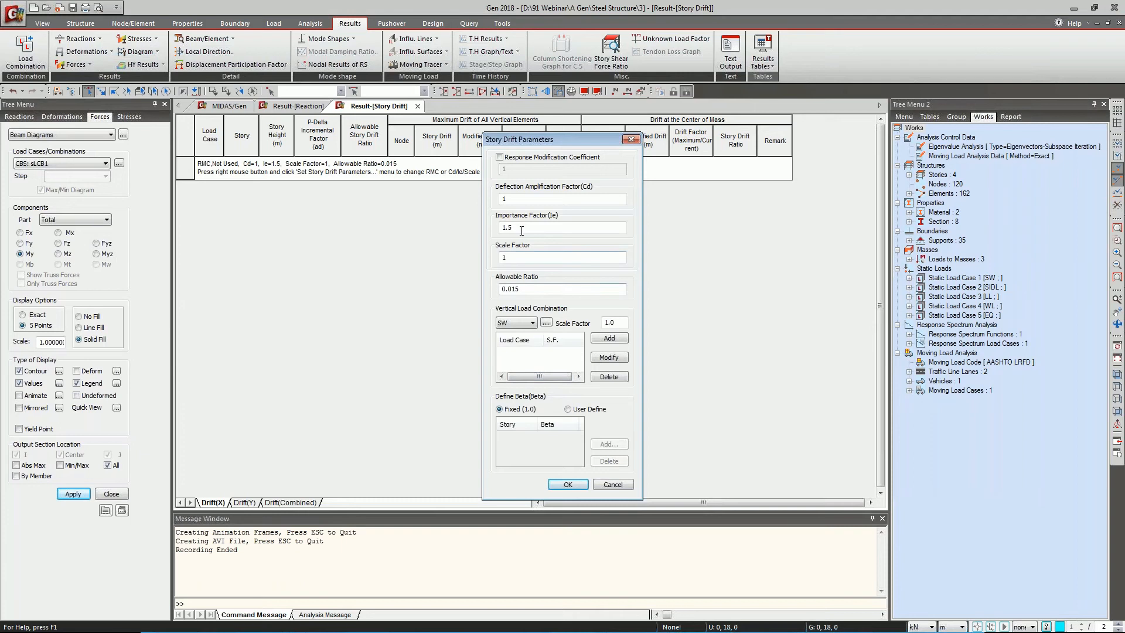
In the story drift parameters, set the importance factor to 1 and the scale factor to 0.7*4.5.
drag(518, 229, 501, 228)
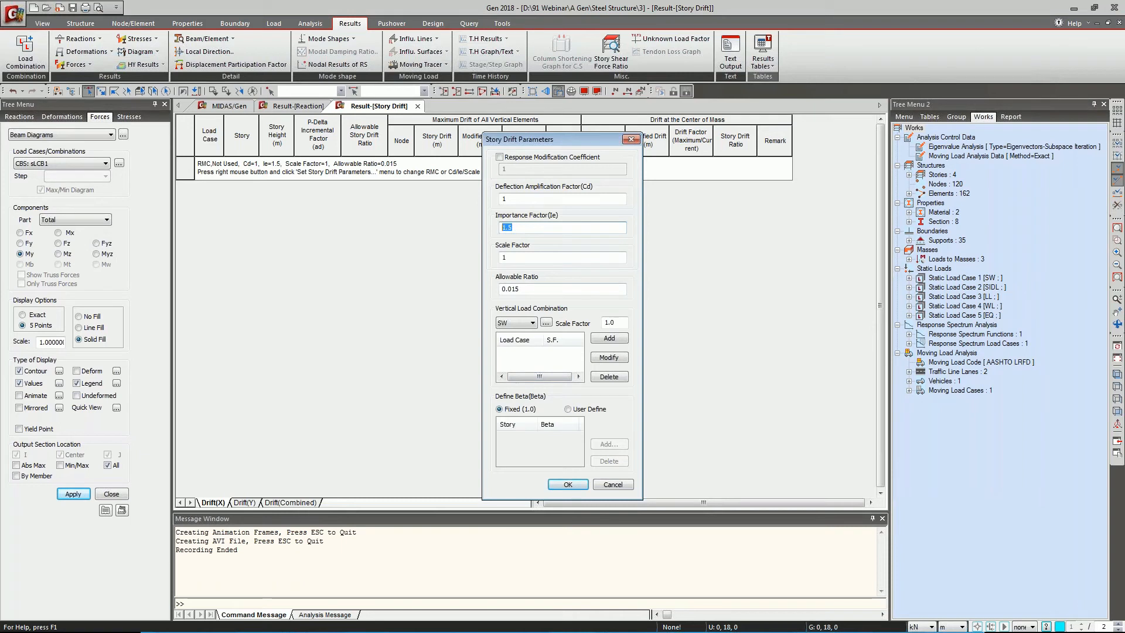
text(1)
key(Tab)
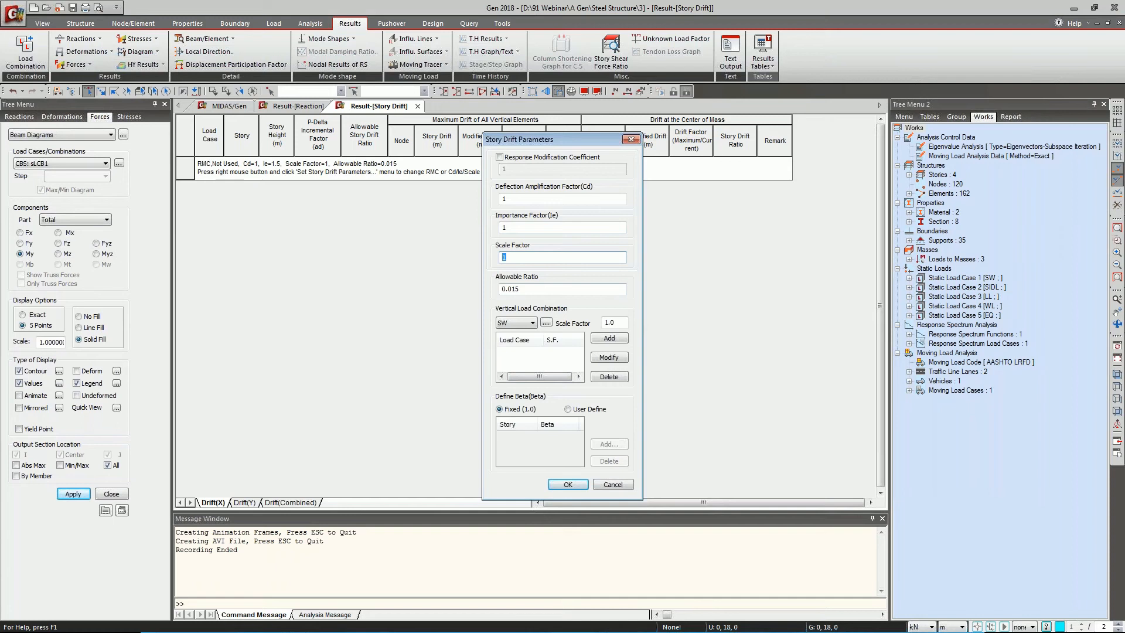
text(0.7*4.5)
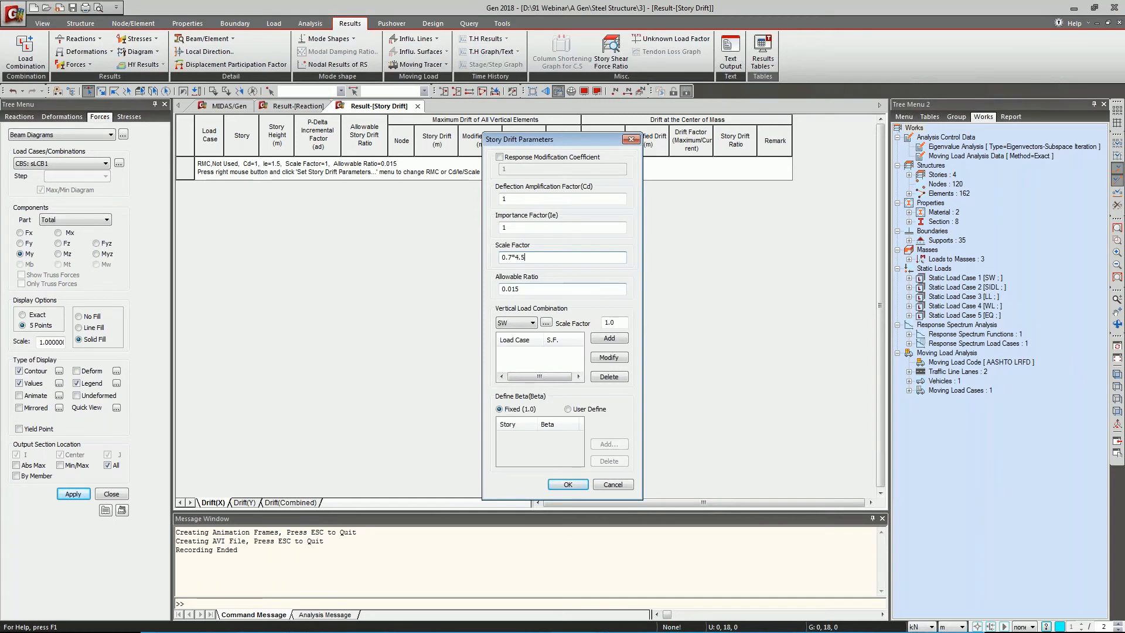
Set the allowable drift ratio to 0.02, enable the response modification coefficient with 1.44, and apply the story drift parameters.
click(516, 288)
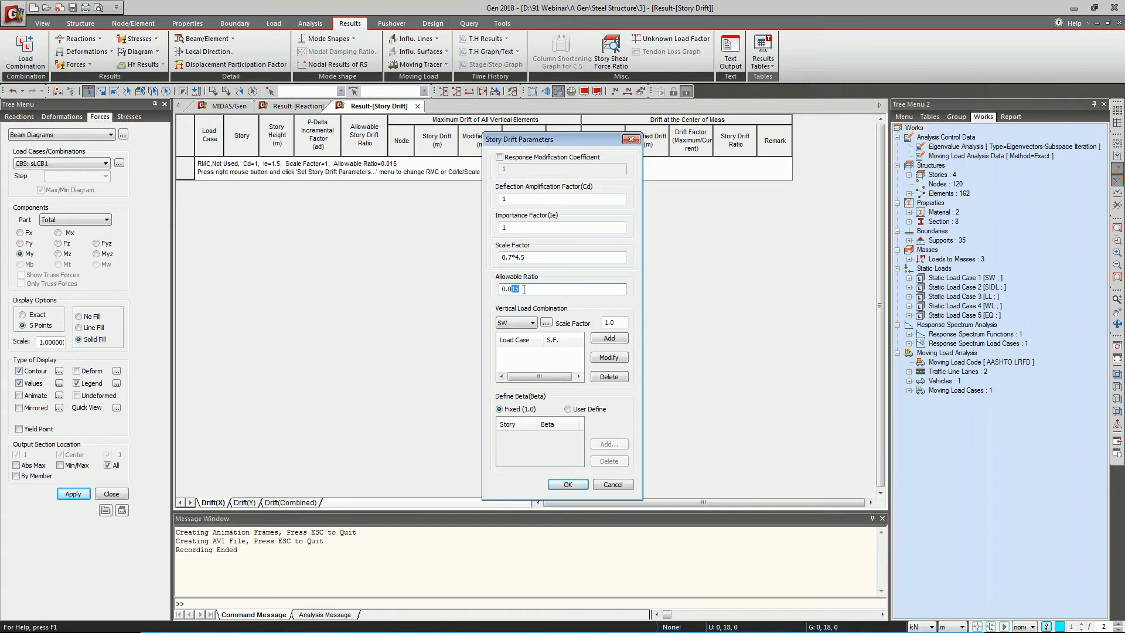
text(2)
click(500, 157)
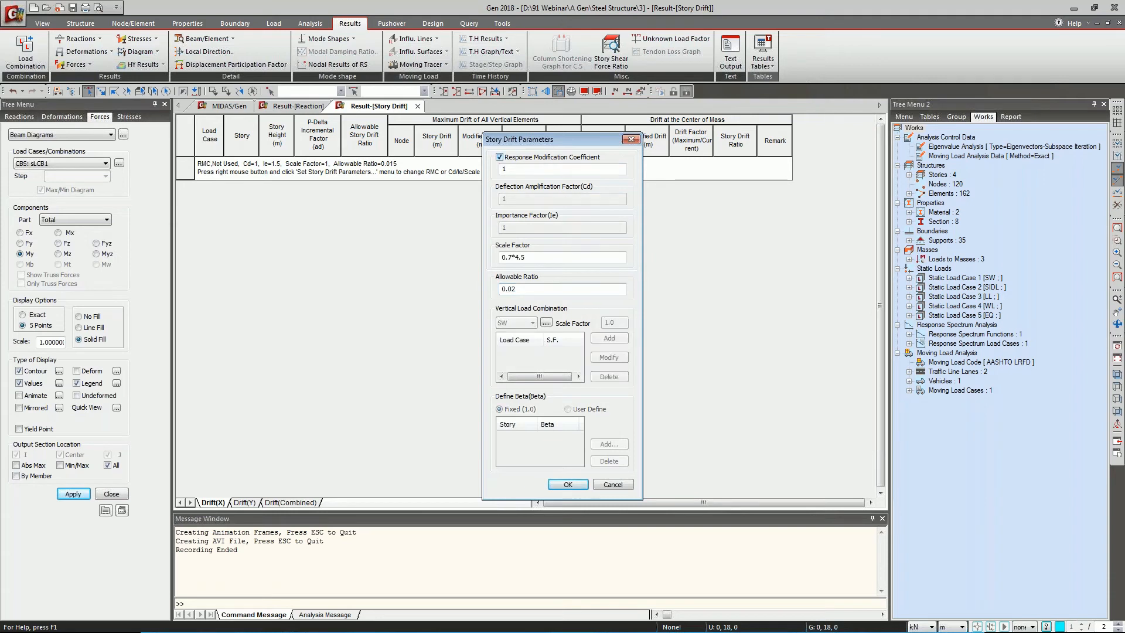
click(528, 168)
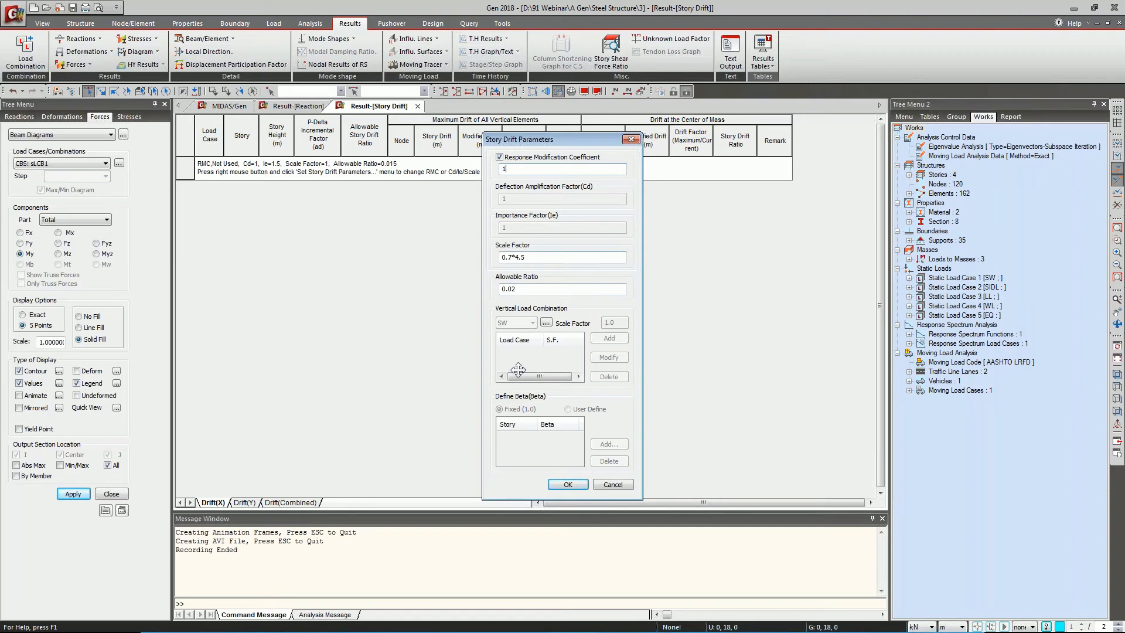
click(568, 484)
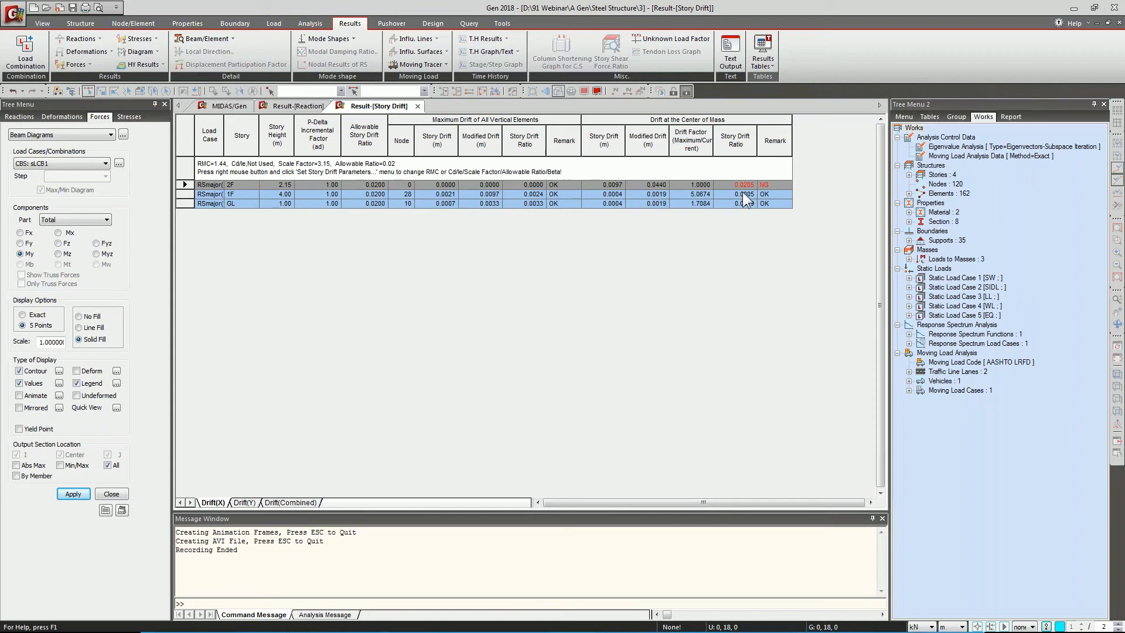
Examine the X and Y story drift tables, including the remarks and the allowable drift ratios of each story.
click(245, 502)
click(208, 502)
drag(564, 186, 563, 202)
drag(771, 186, 771, 203)
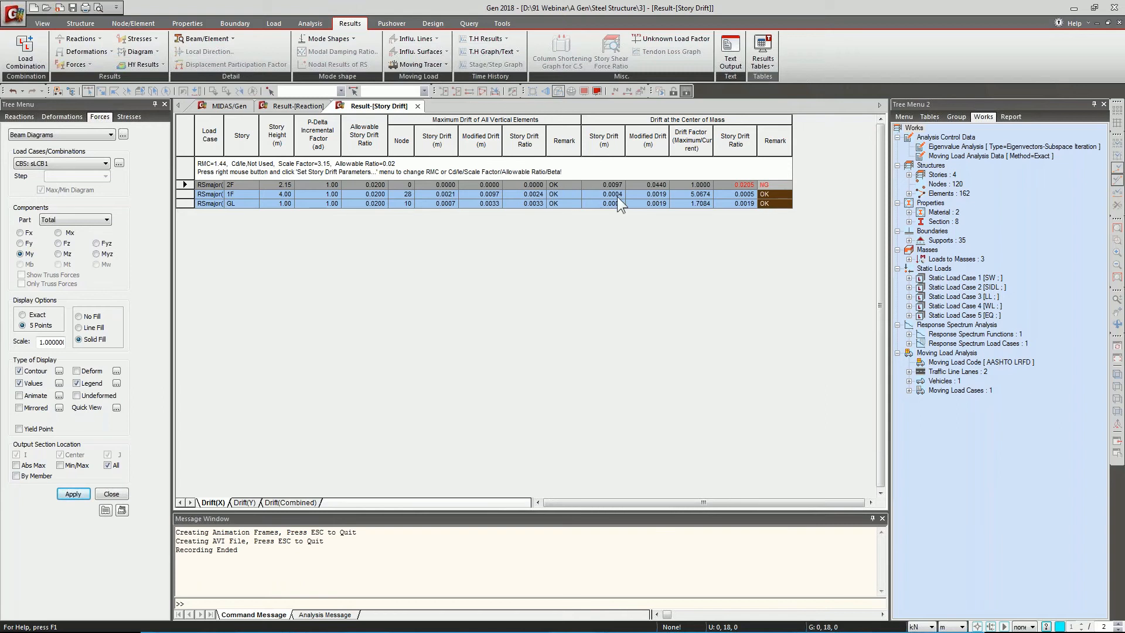
drag(572, 183, 572, 201)
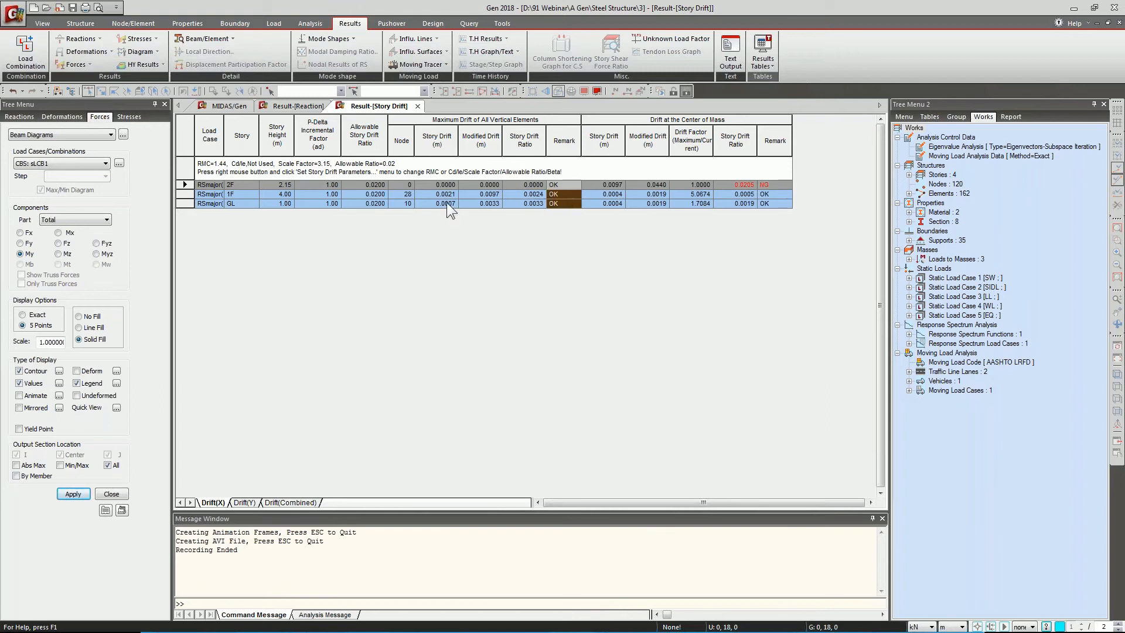
drag(367, 184, 367, 210)
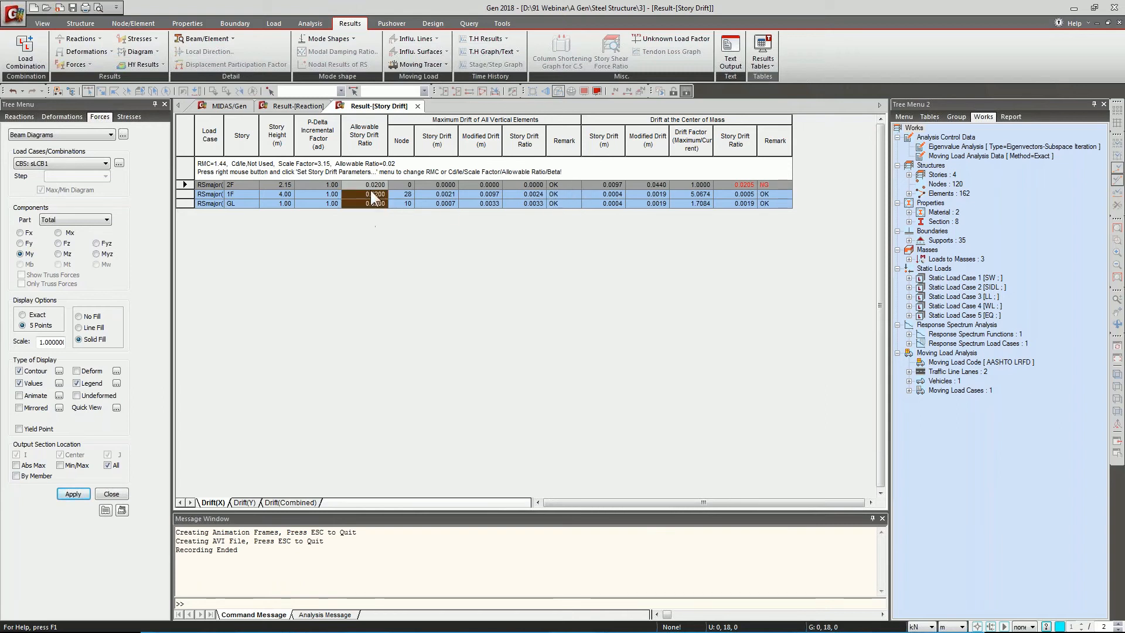
click(371, 186)
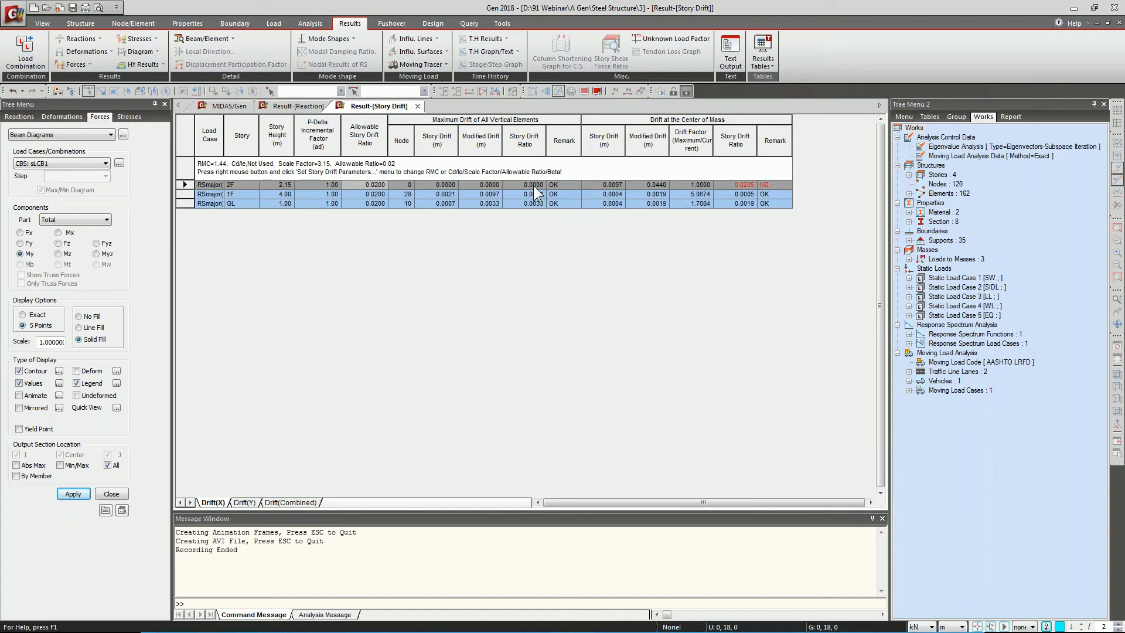
Plot the X-direction story drift ratio of the vertical elements and the allowable story drift ratio against story as a graph.
drag(531, 184, 533, 204)
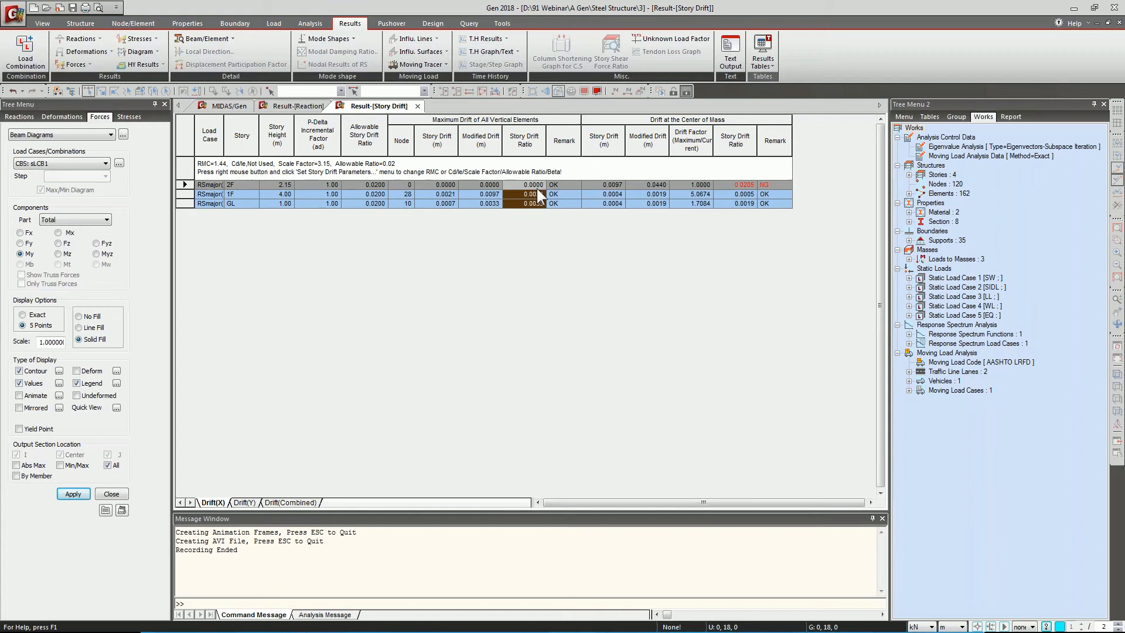
ctrl+drag(369, 182, 371, 202)
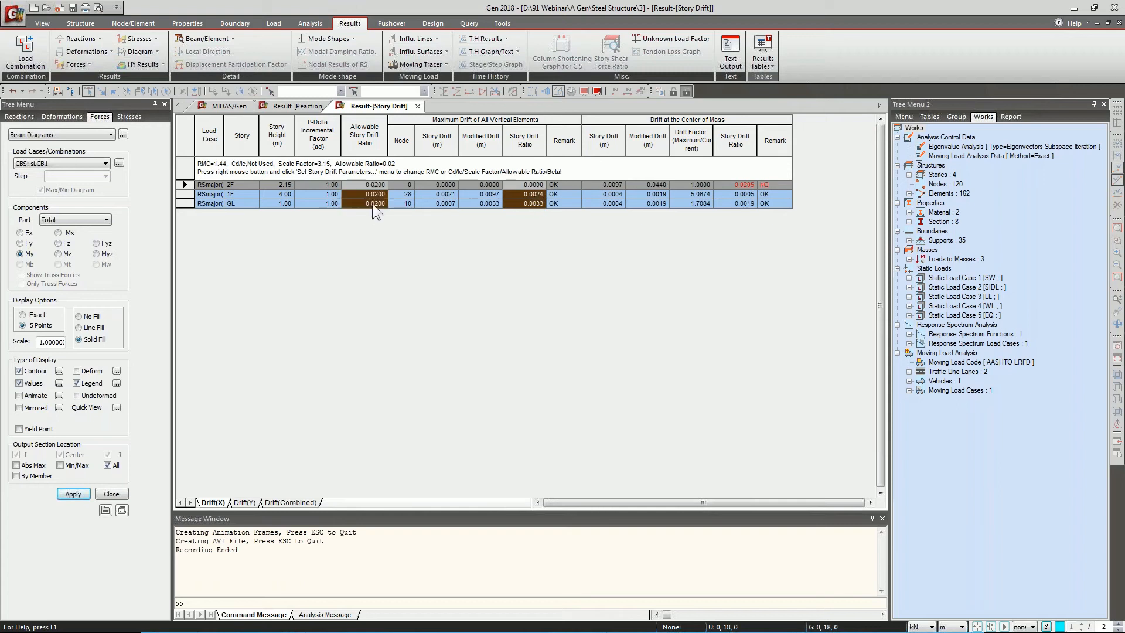
ctrl+drag(233, 184, 234, 202)
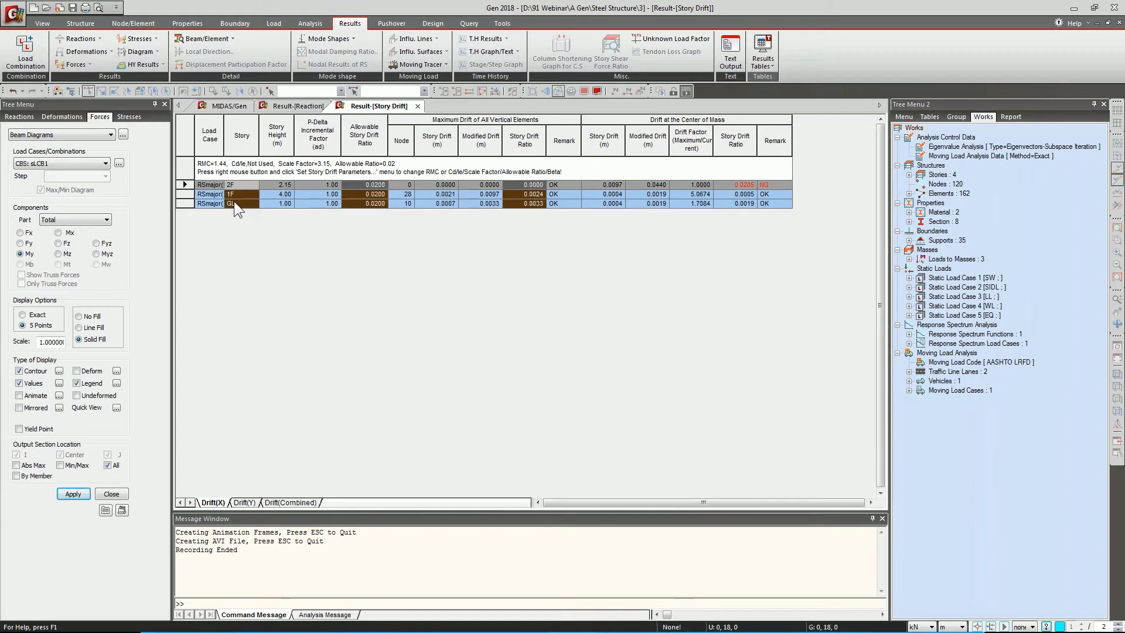
right_click(390, 213)
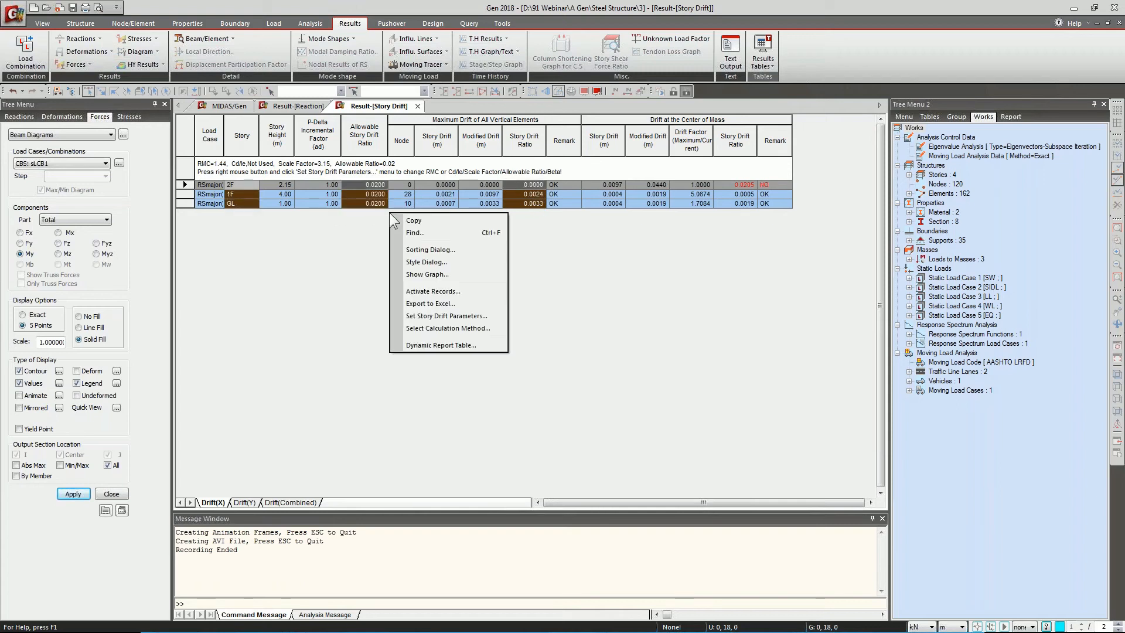
click(426, 274)
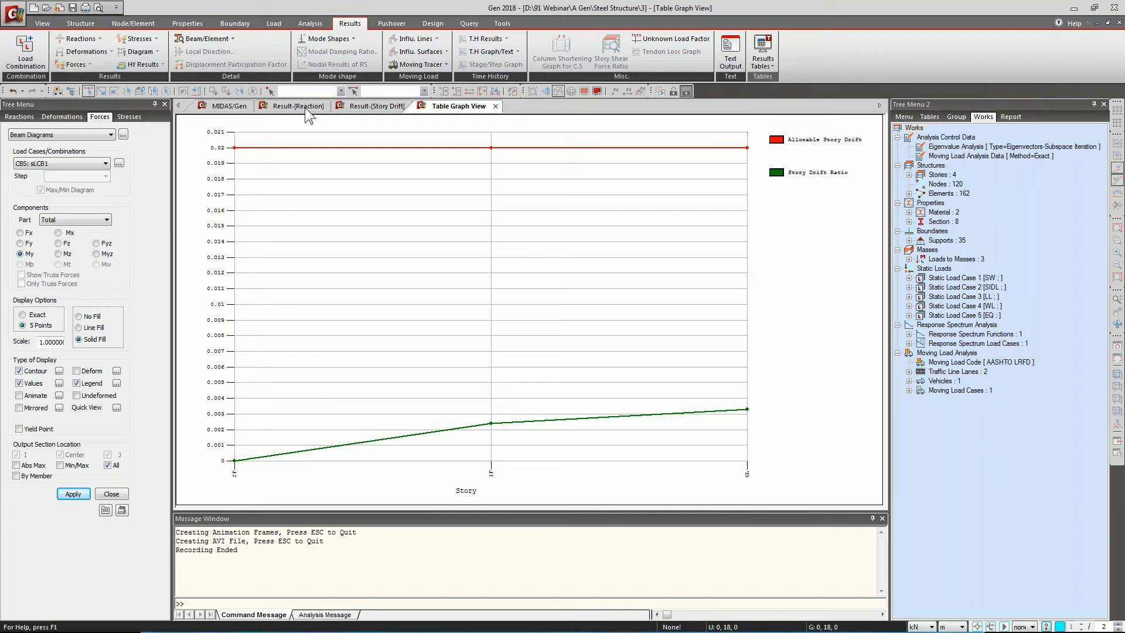
Return to the model view and look through the other story result tables available, such as the irregularity checks.
click(223, 107)
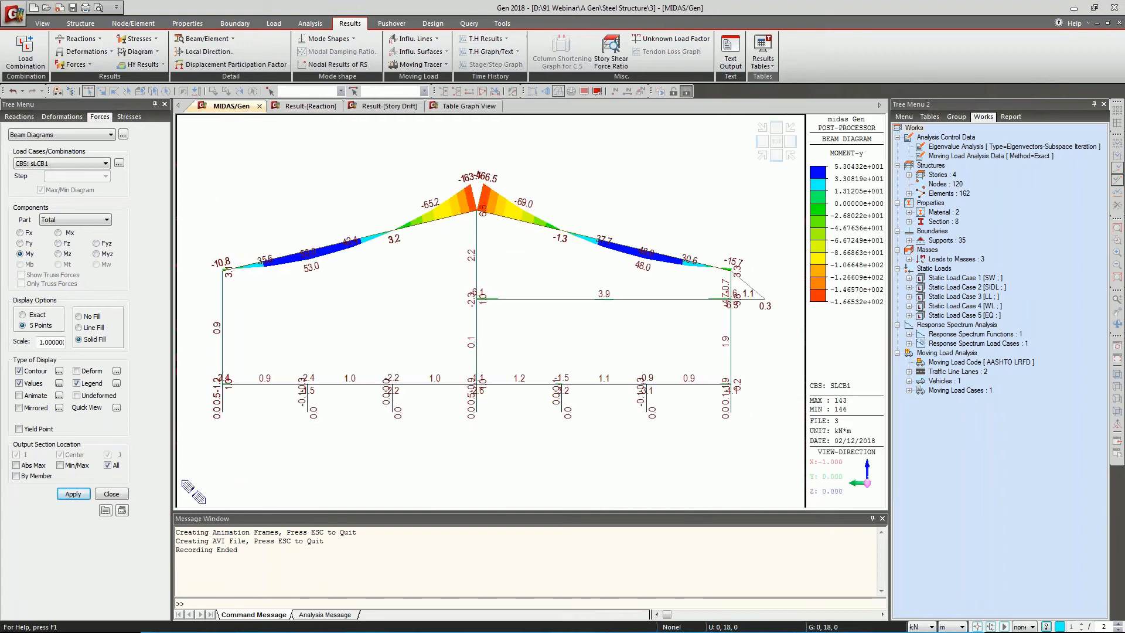
click(756, 61)
mouse_move(785, 285)
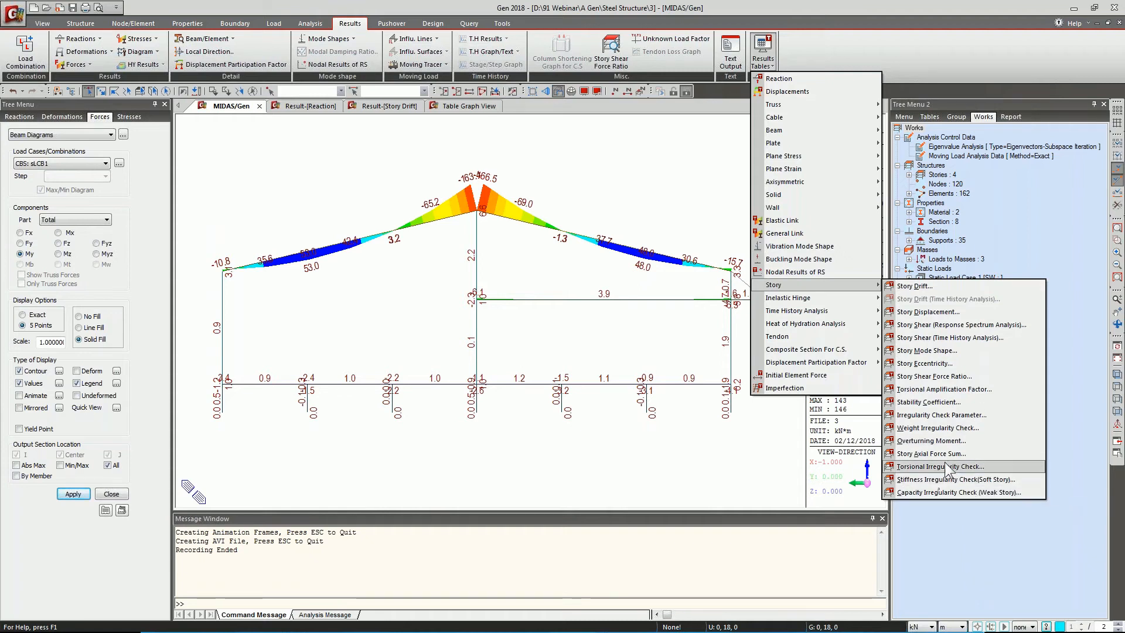
click(1064, 368)
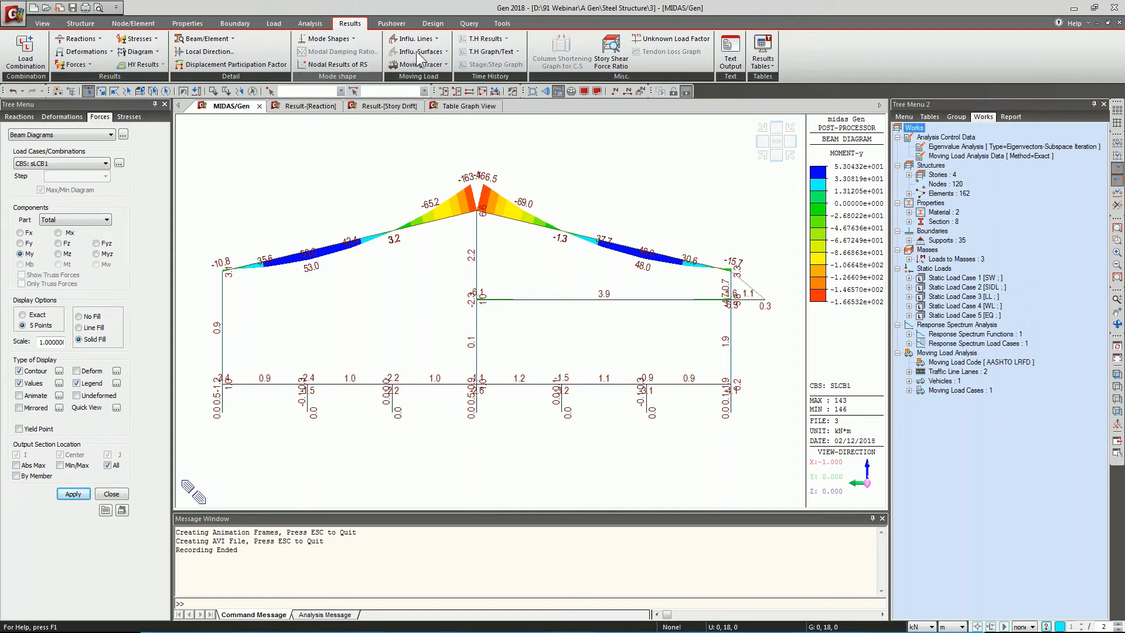
click(435, 24)
click(349, 25)
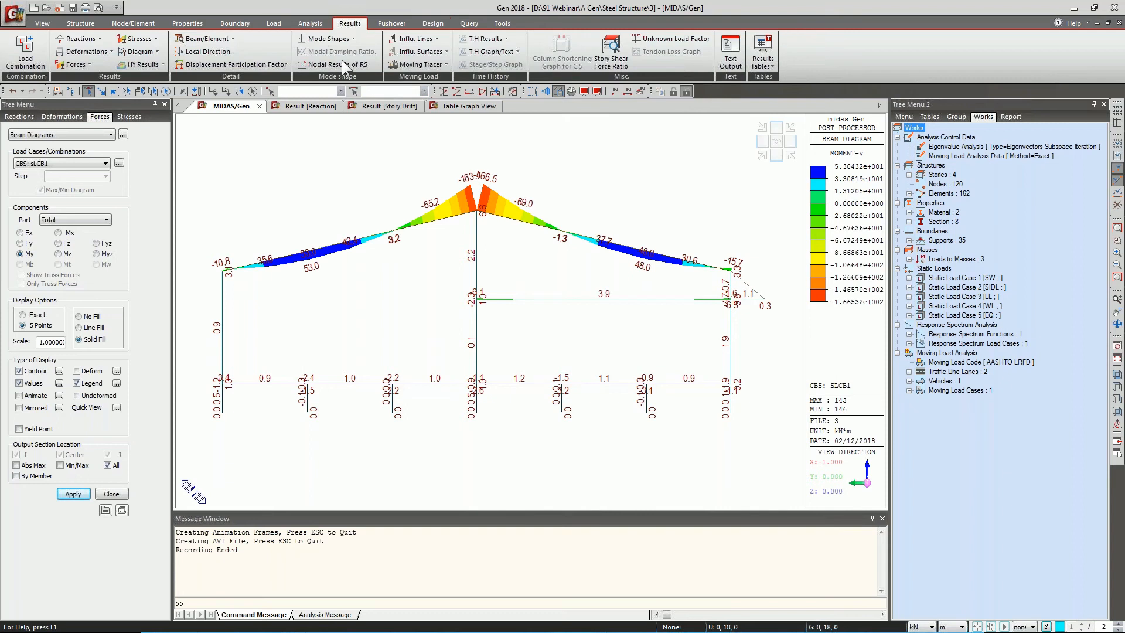
Start the moving load tracer for beam forces/moments and show the whole structure in isometric view.
click(445, 65)
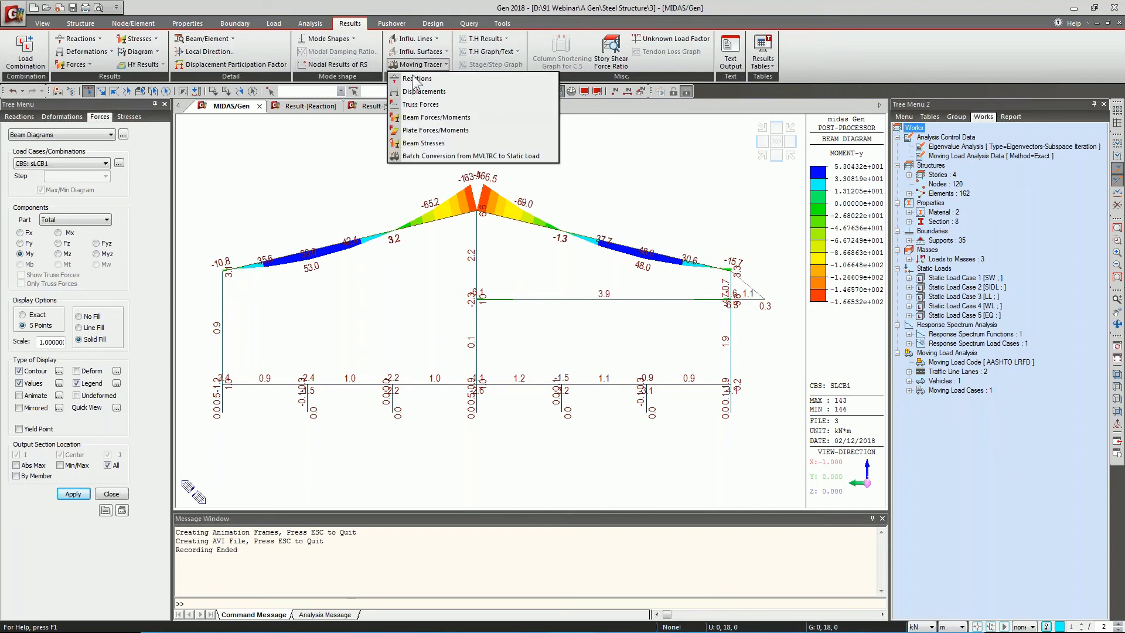
click(417, 118)
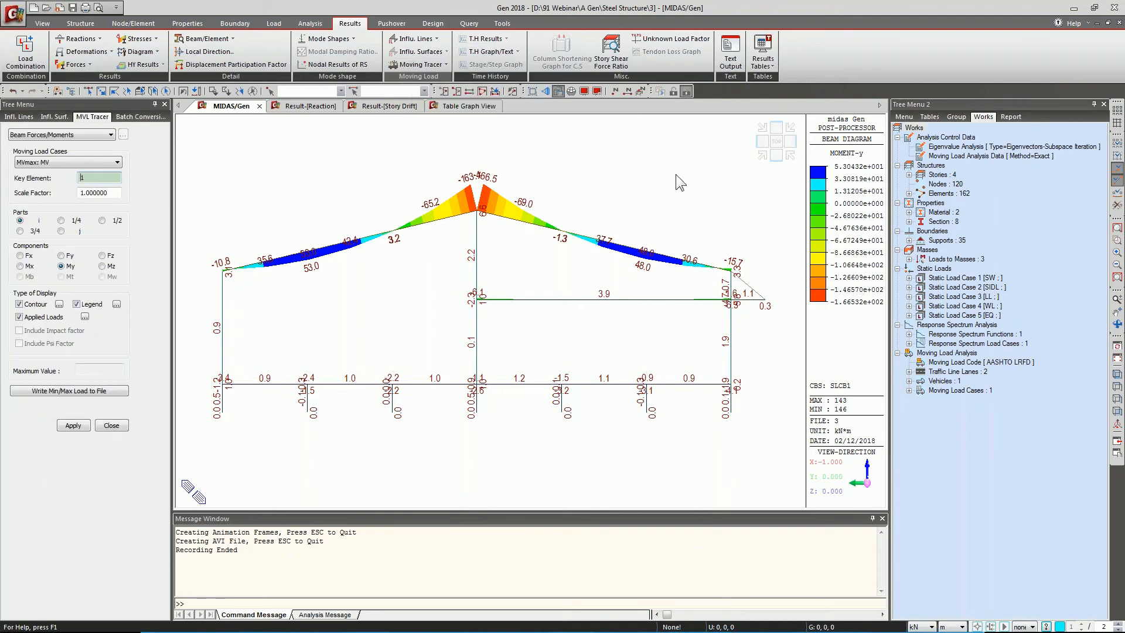
click(764, 156)
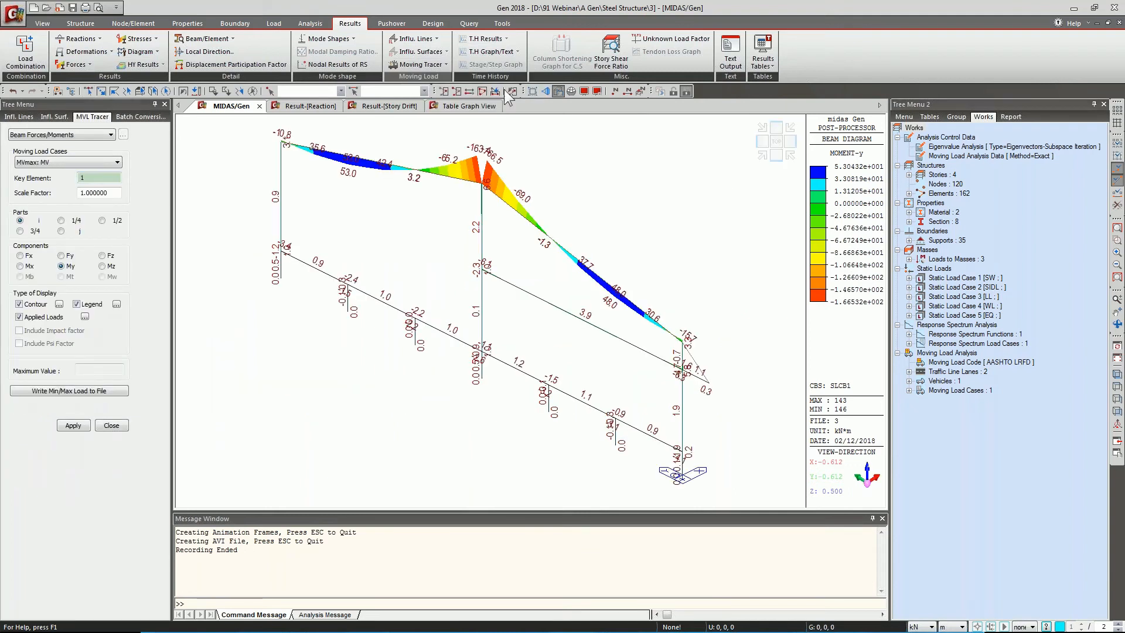
click(482, 92)
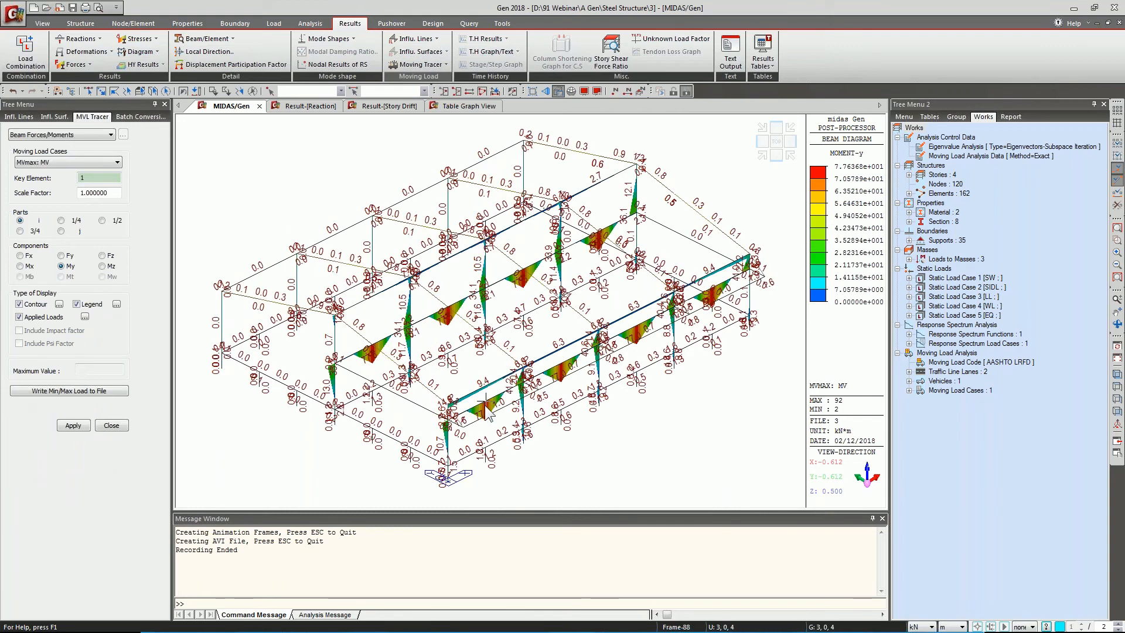
Trace the moving load position for My at the 1/2 point of element 88 under the MVmax case.
click(96, 178)
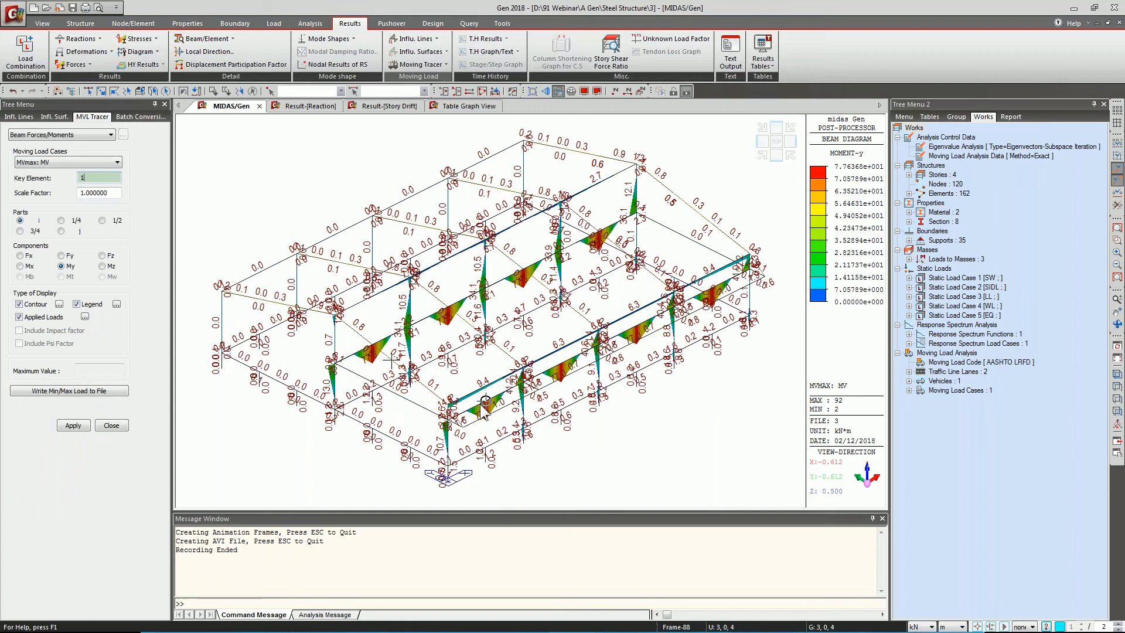
click(486, 402)
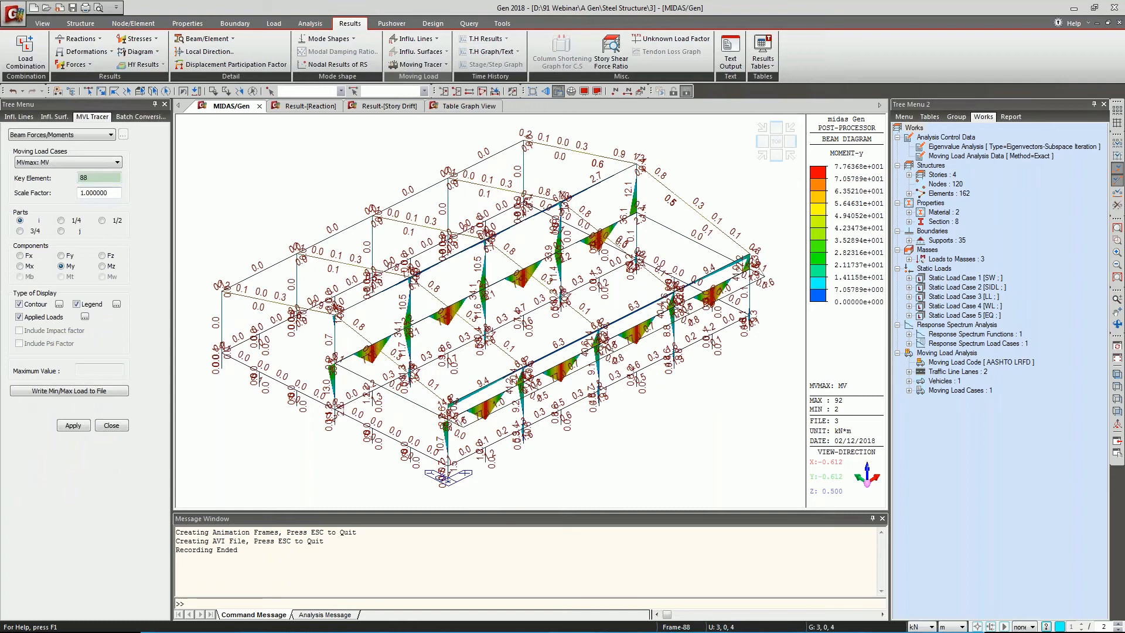
click(102, 221)
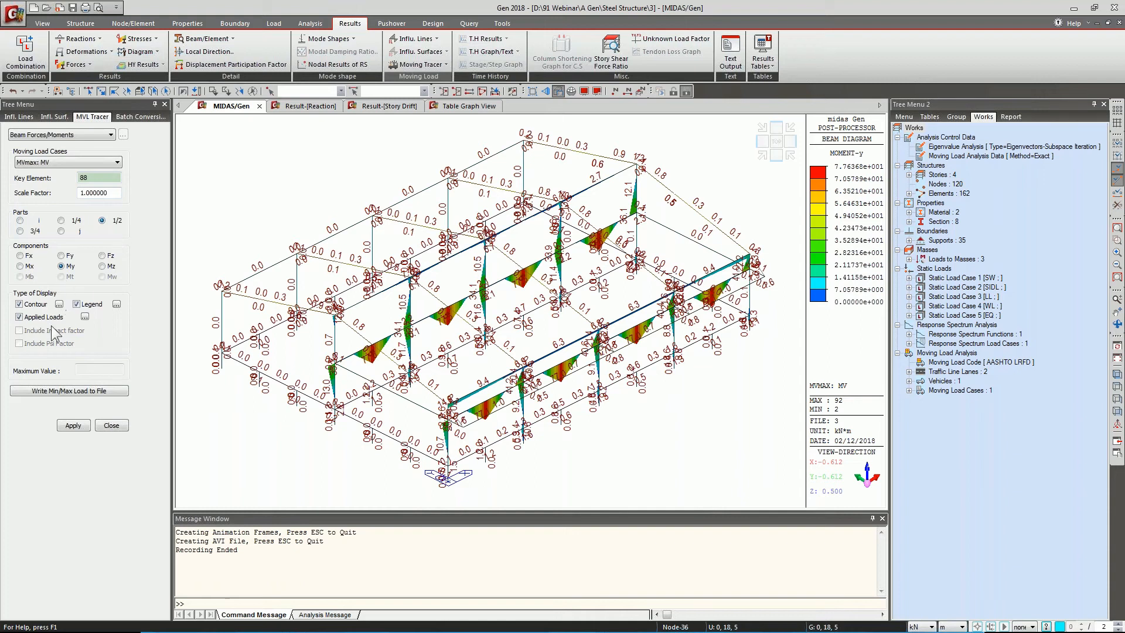
click(73, 426)
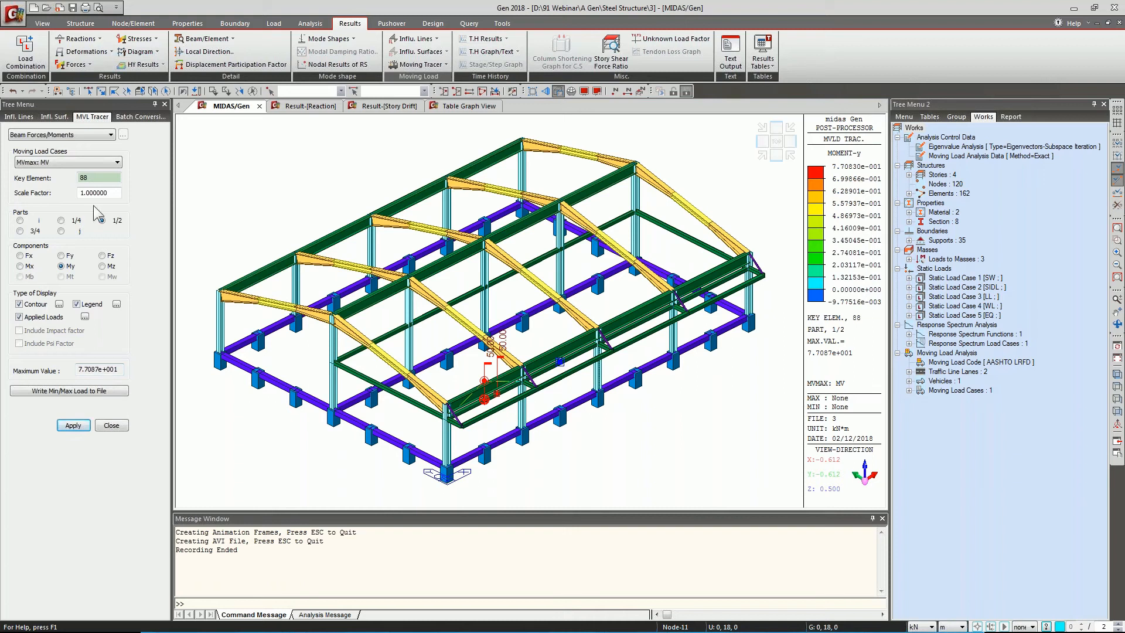
Trace the moving load position for the mid-length My again with element 90 as the key element.
click(94, 177)
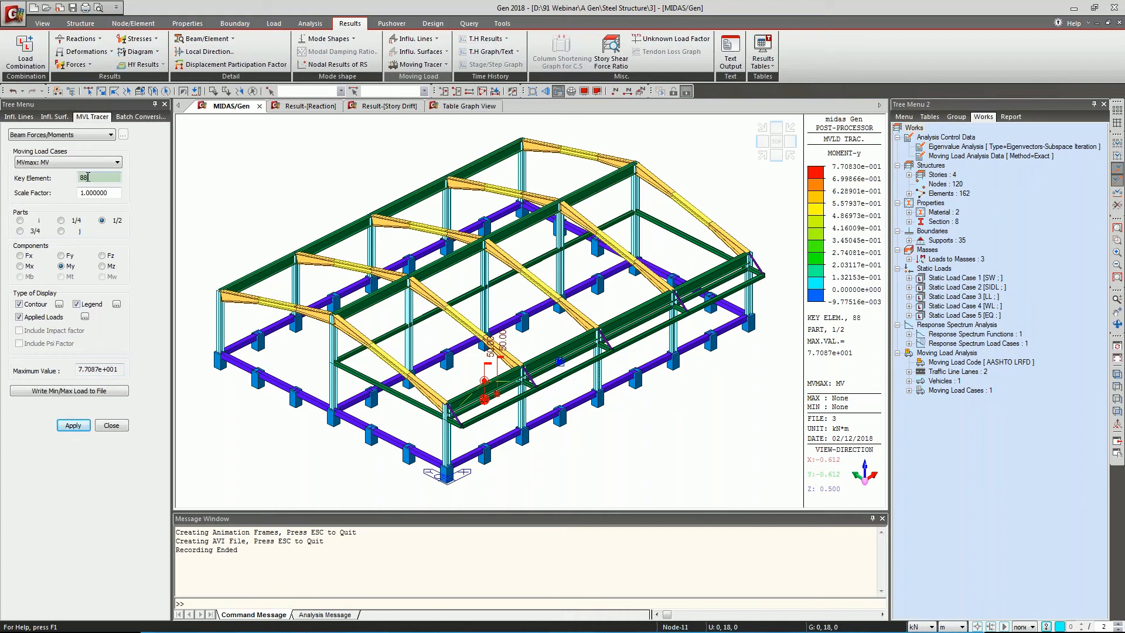
click(630, 336)
click(81, 422)
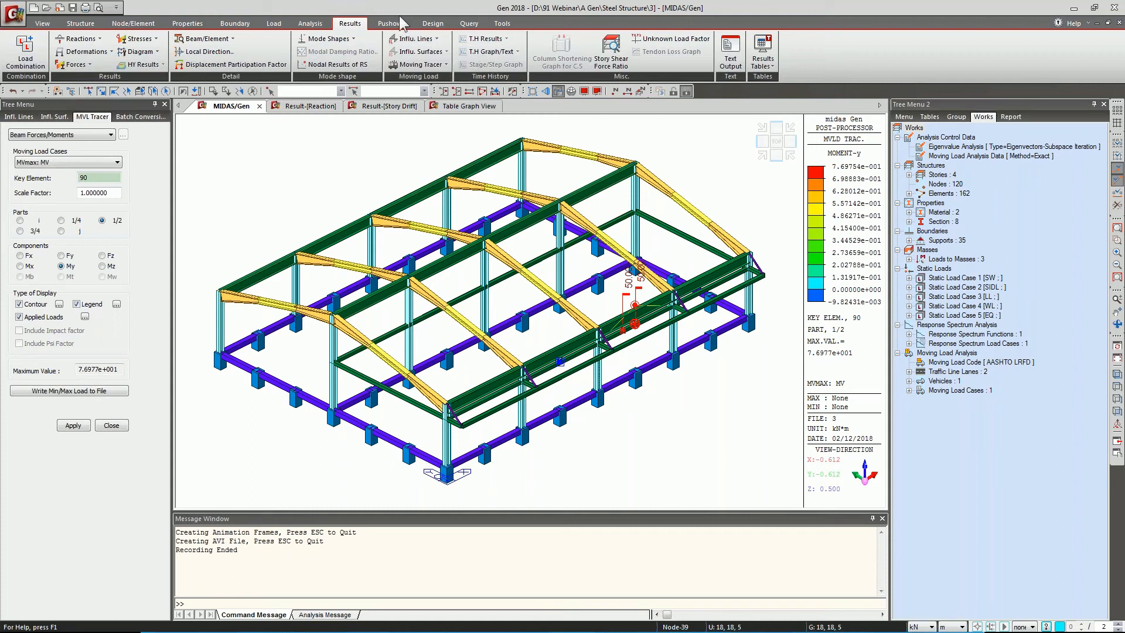
Define the frame as braced, non-sway in both X and Y directions, with 3-D design type and automatically calculated effective length factors.
click(431, 23)
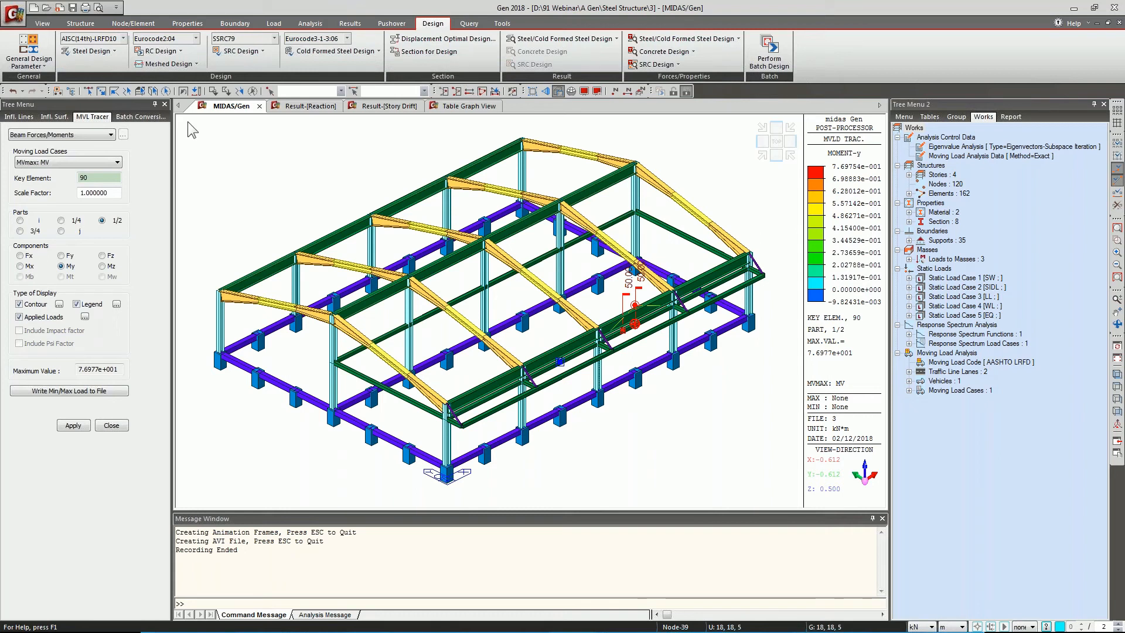
click(29, 62)
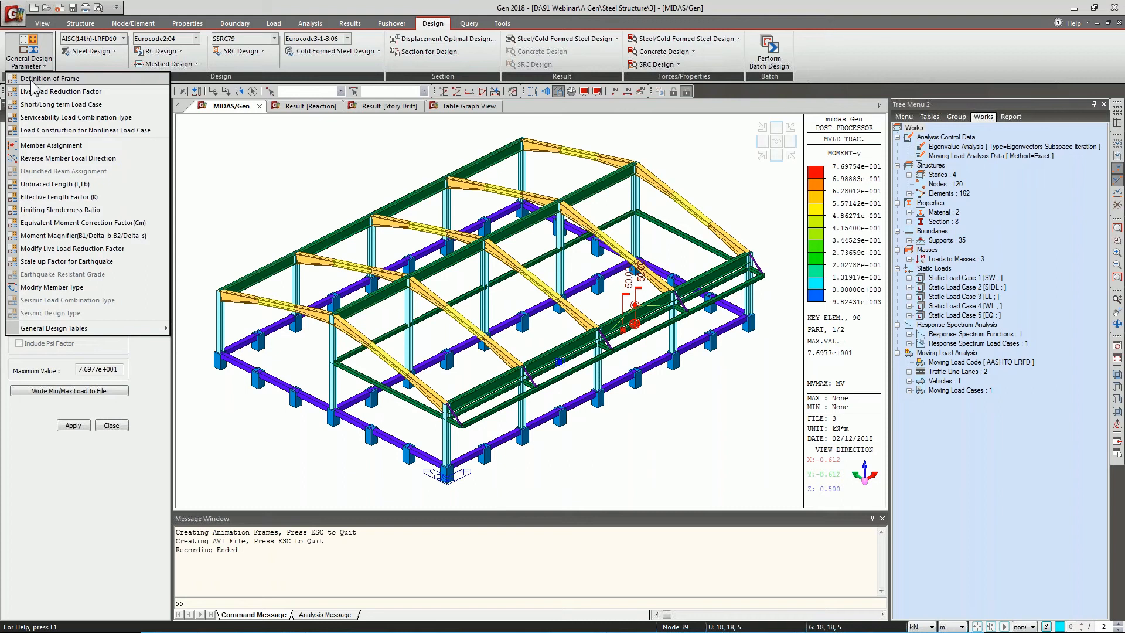
click(31, 81)
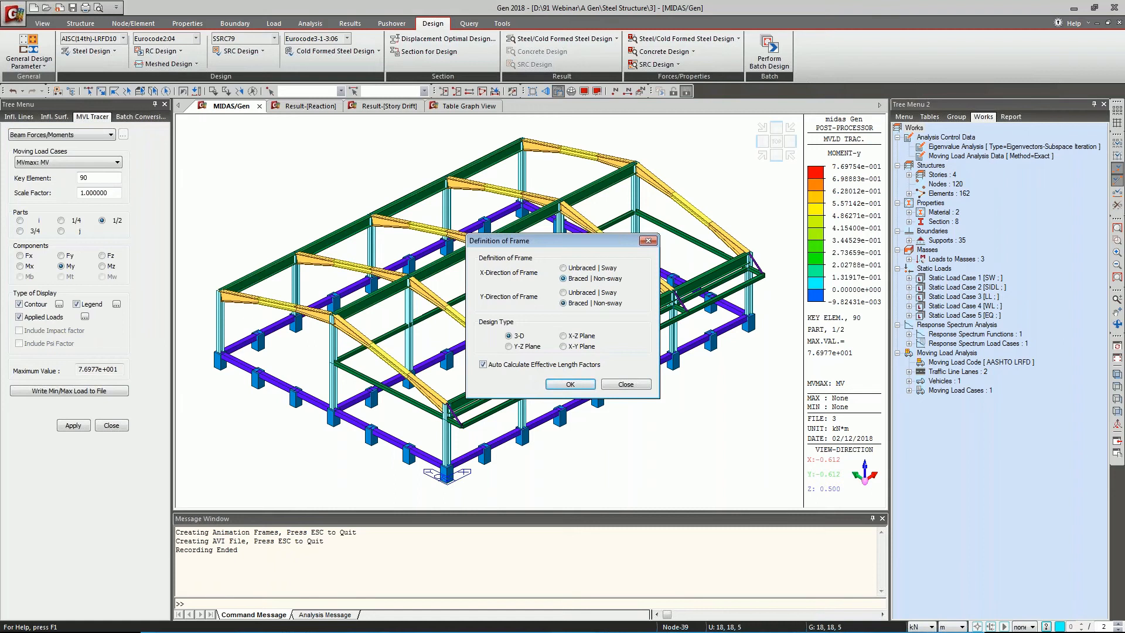
click(570, 384)
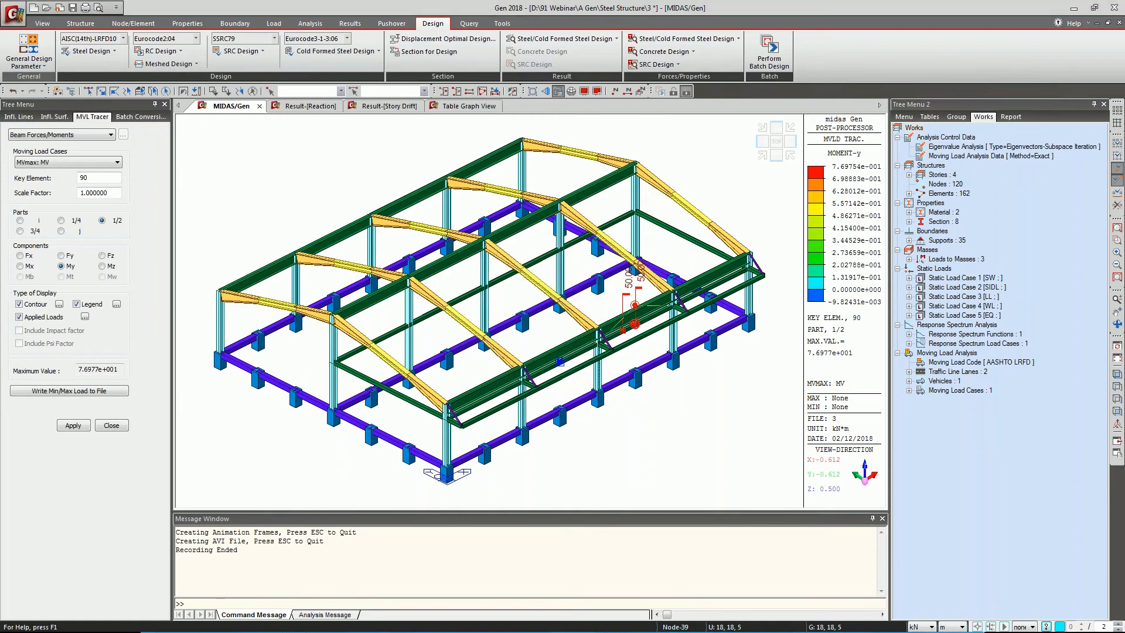
Assign the split elements of the canopy-side and middle-row columns as single design members, using manual assignment by selection.
click(43, 66)
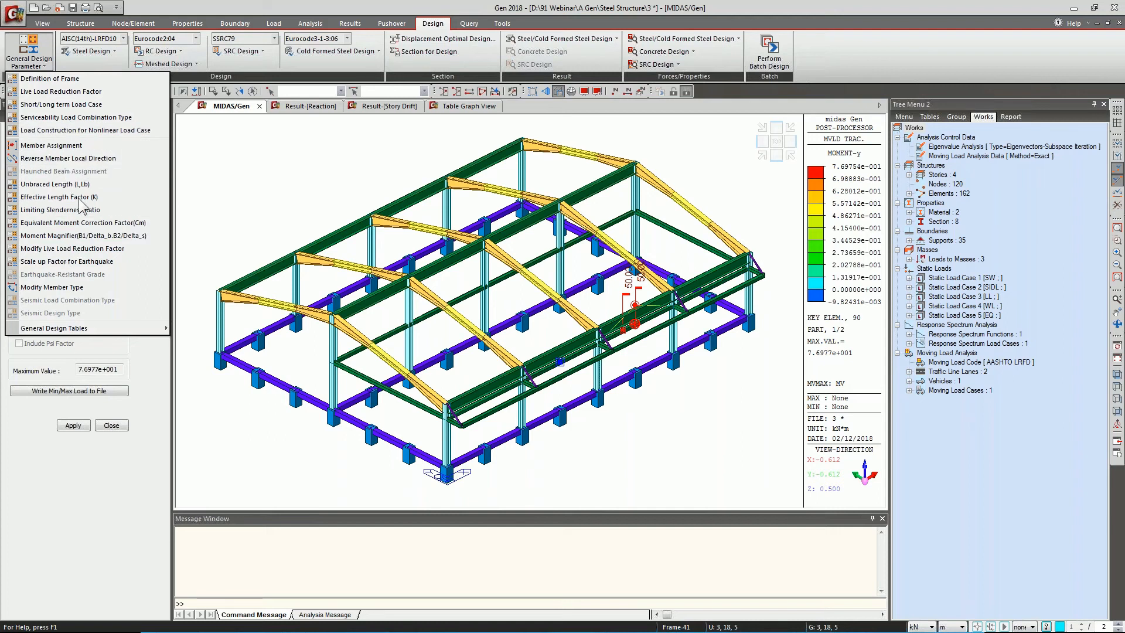
click(64, 147)
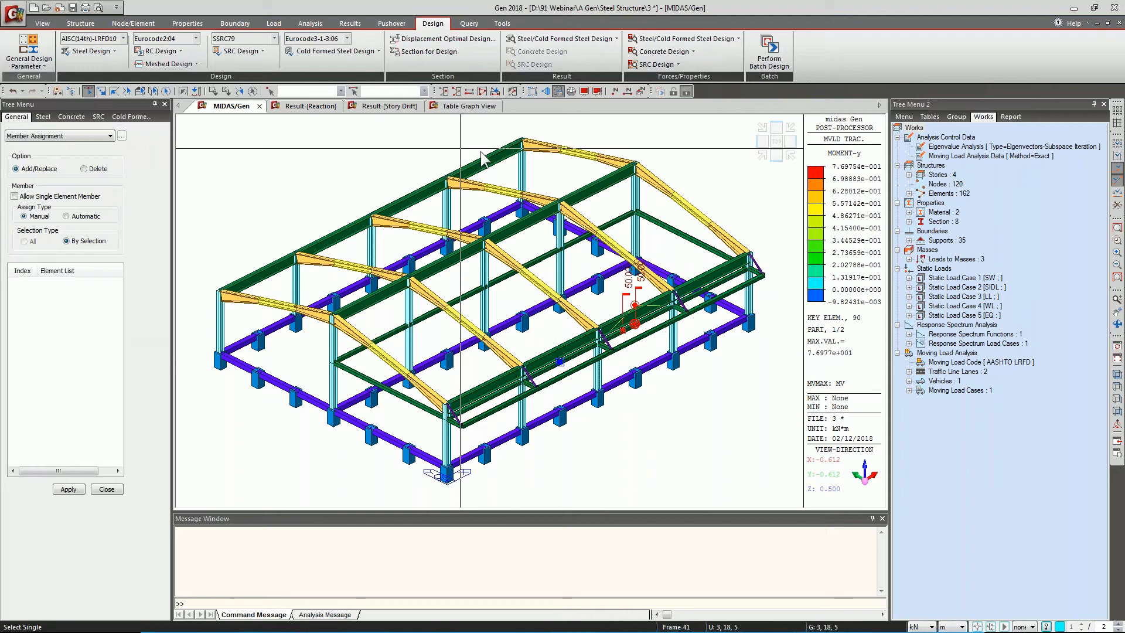
click(762, 141)
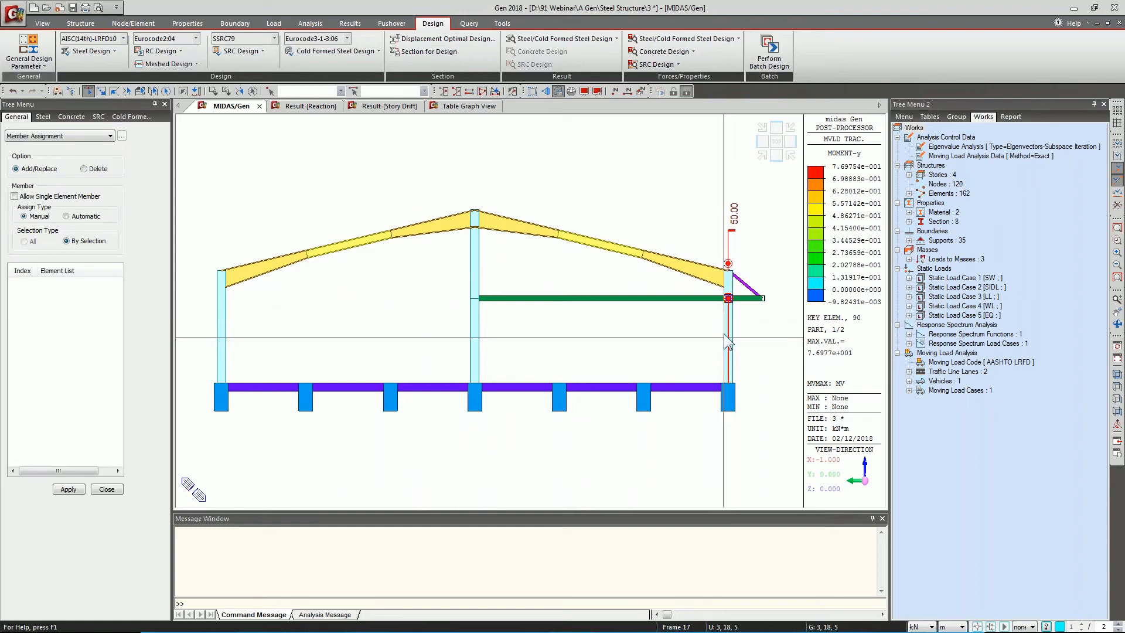
click(731, 288)
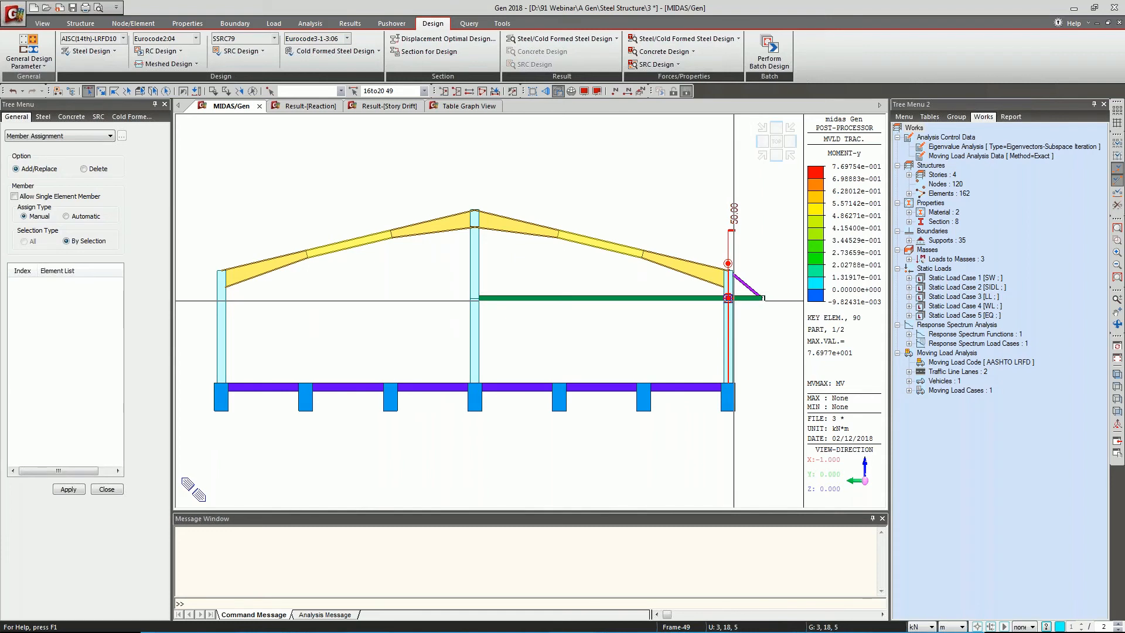
ctrl+middle_drag(733, 301, 708, 352)
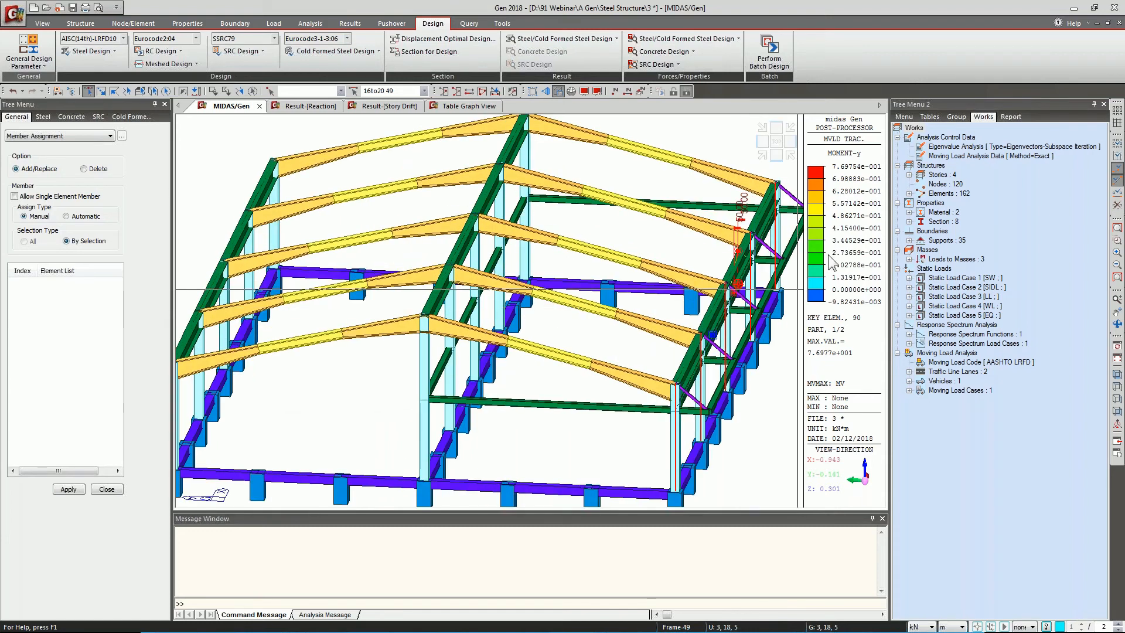
middle_drag(795, 255, 739, 199)
click(558, 92)
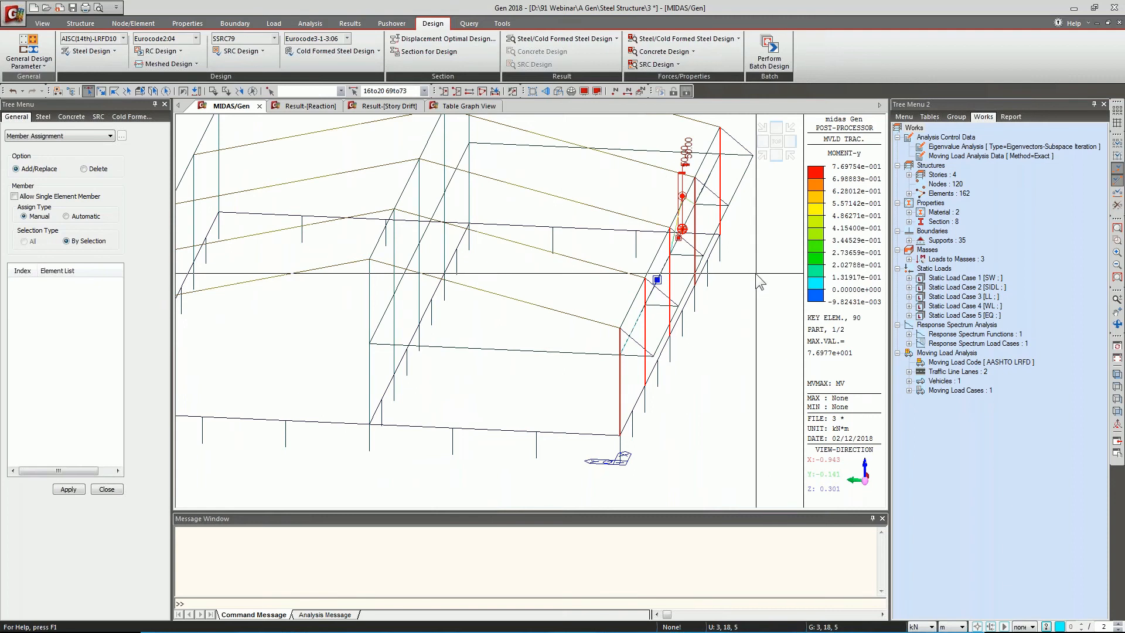
middle_drag(641, 348, 650, 376)
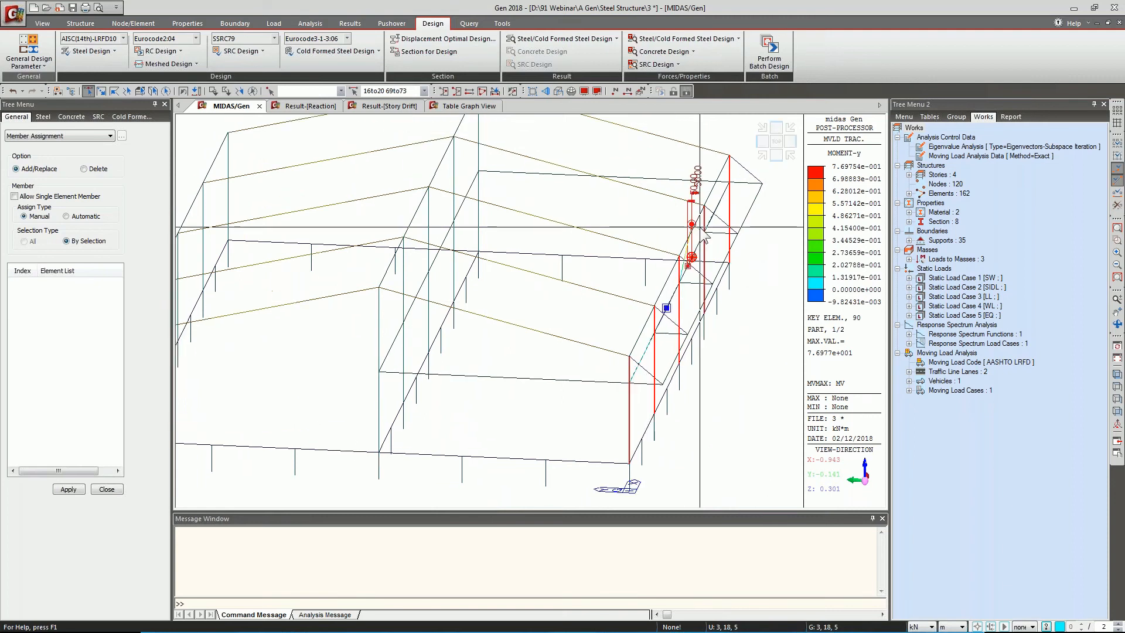
click(774, 156)
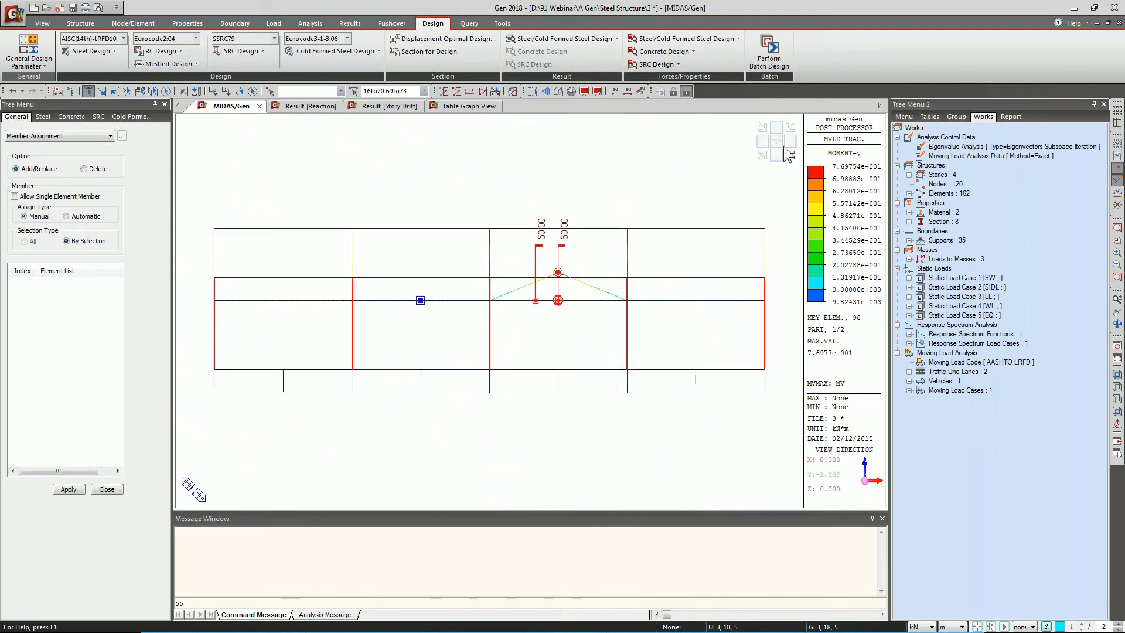
click(785, 147)
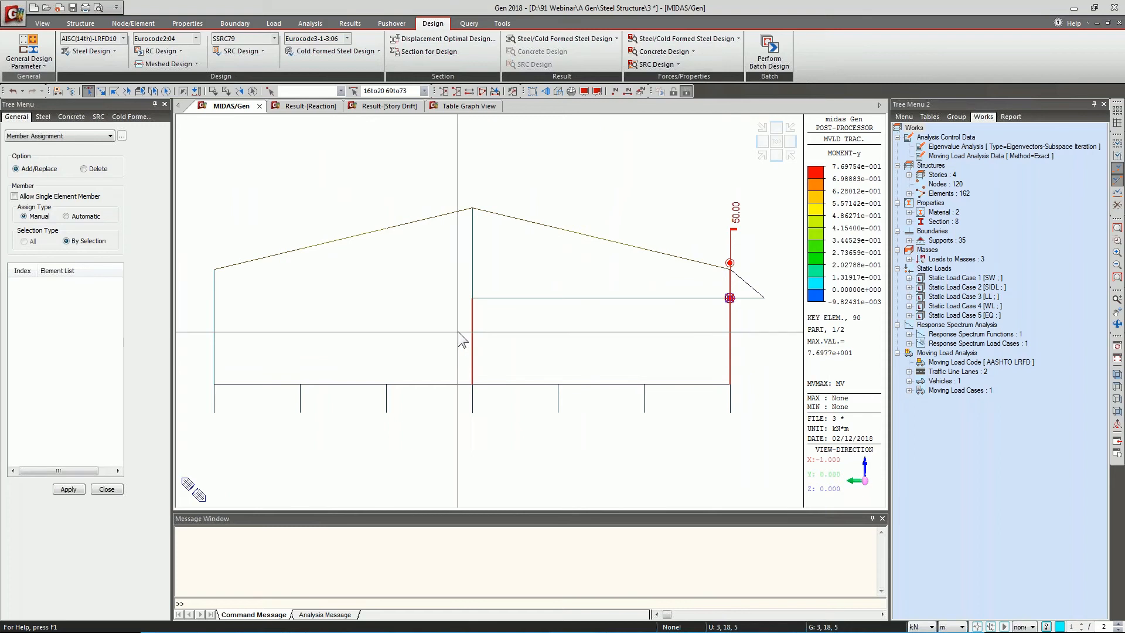
click(472, 338)
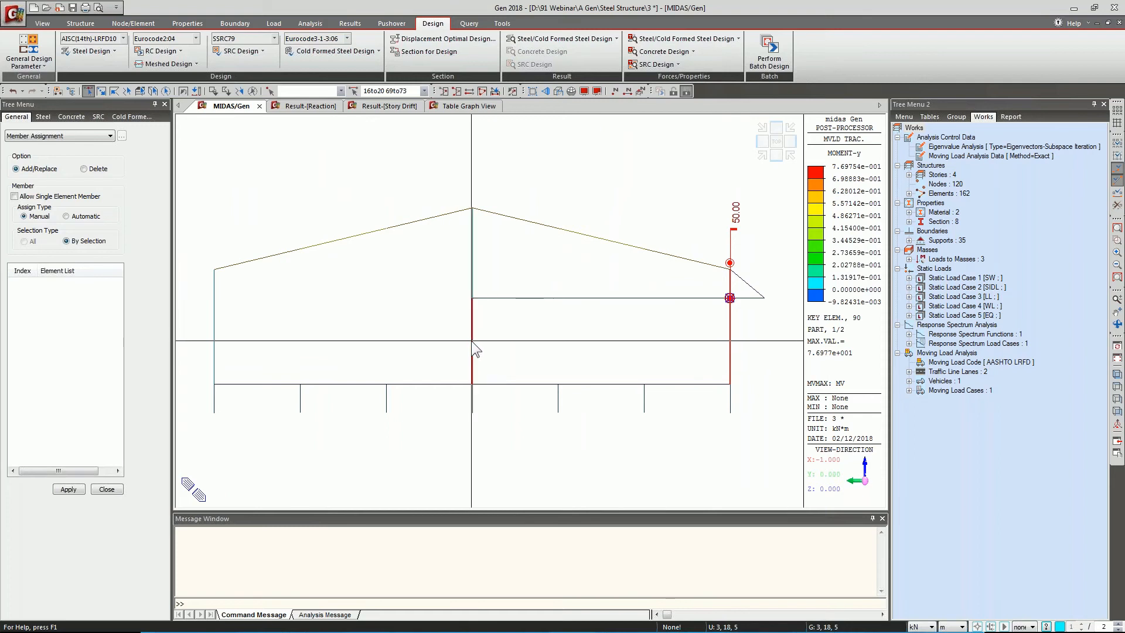
click(69, 489)
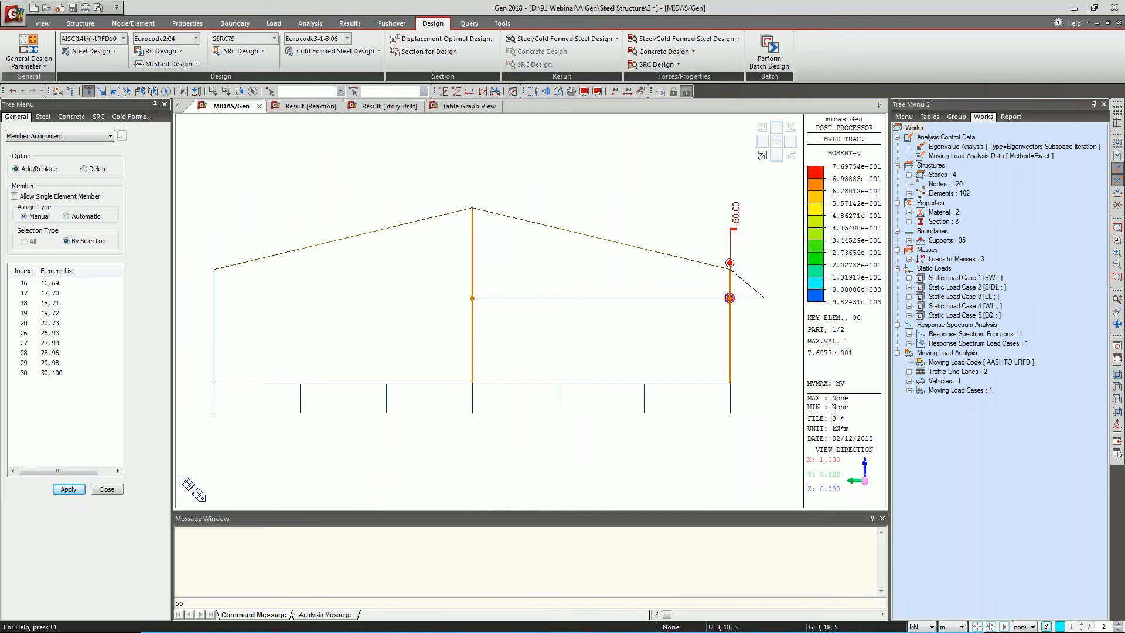
click(762, 155)
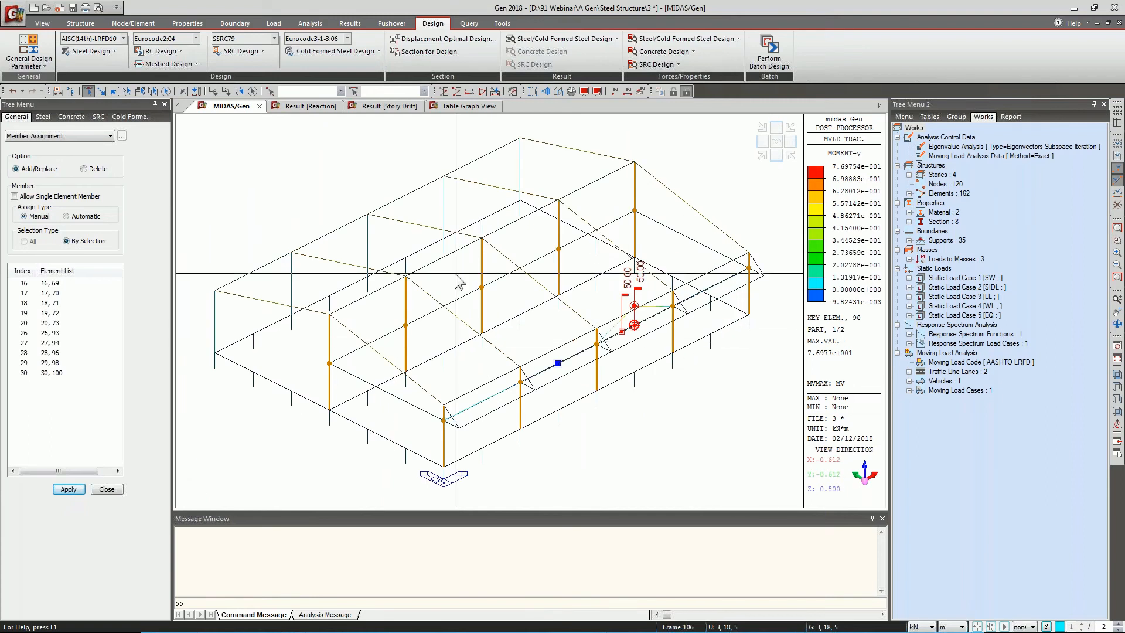
Run the AISC(14th)-LRFD10 steel code check and open the graphic report for the Col, UC 305x305x97 section.
click(118, 57)
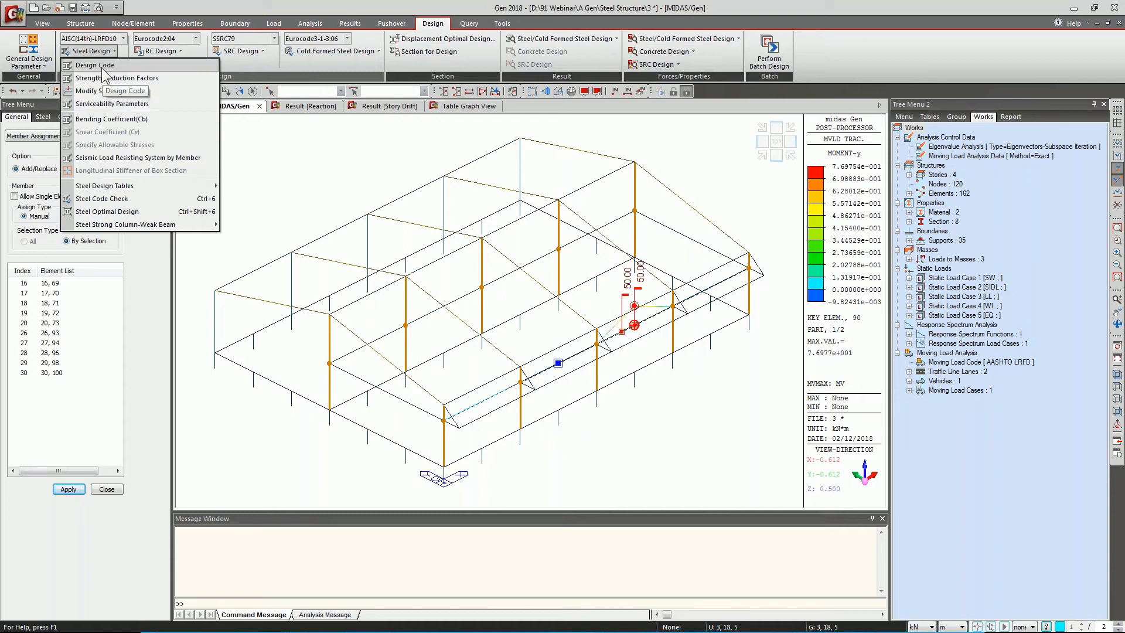
click(115, 200)
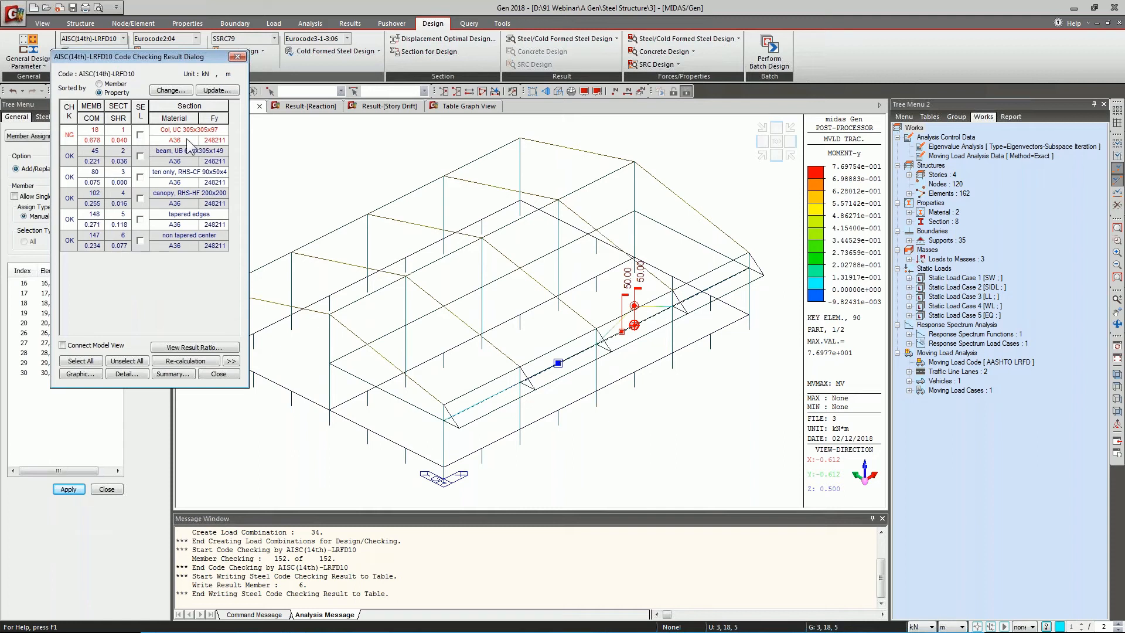
click(140, 136)
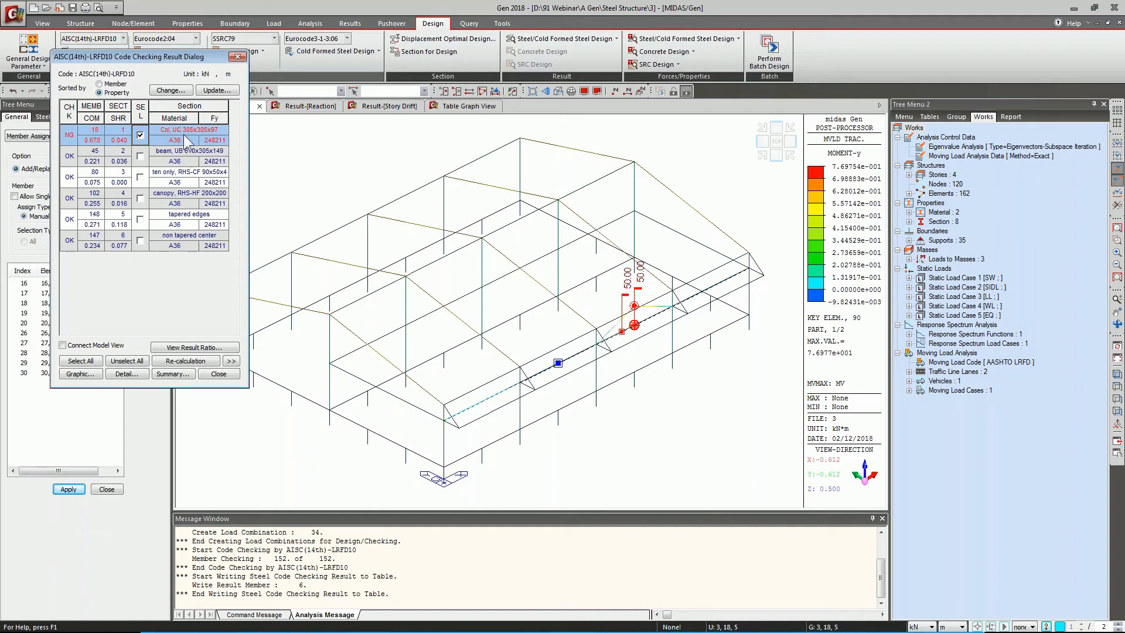
click(79, 374)
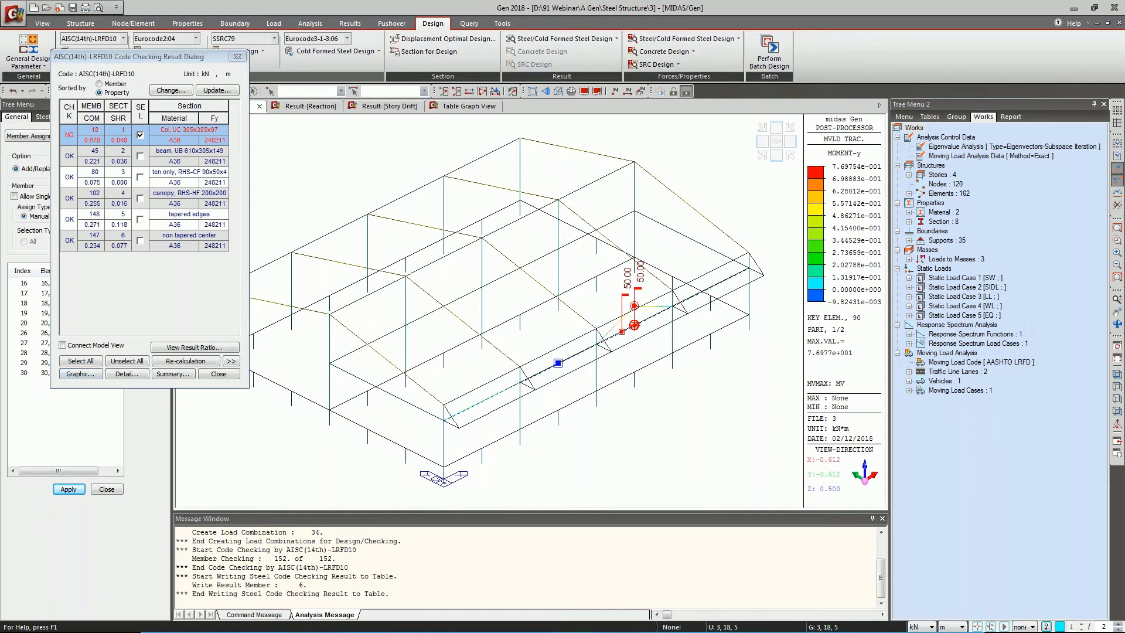
Examine the column report's member forces, strength checks and deflection checking results, and close the report and the code checking results.
drag(250, 88, 357, 74)
scroll(261, 276, down, 3)
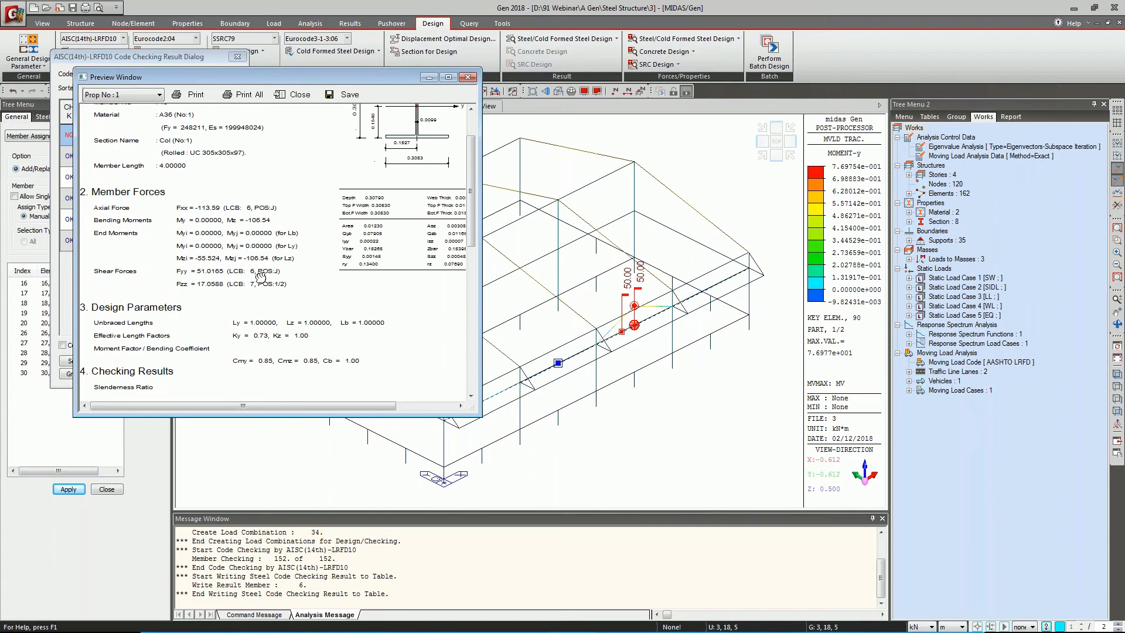
scroll(261, 275, down, 10)
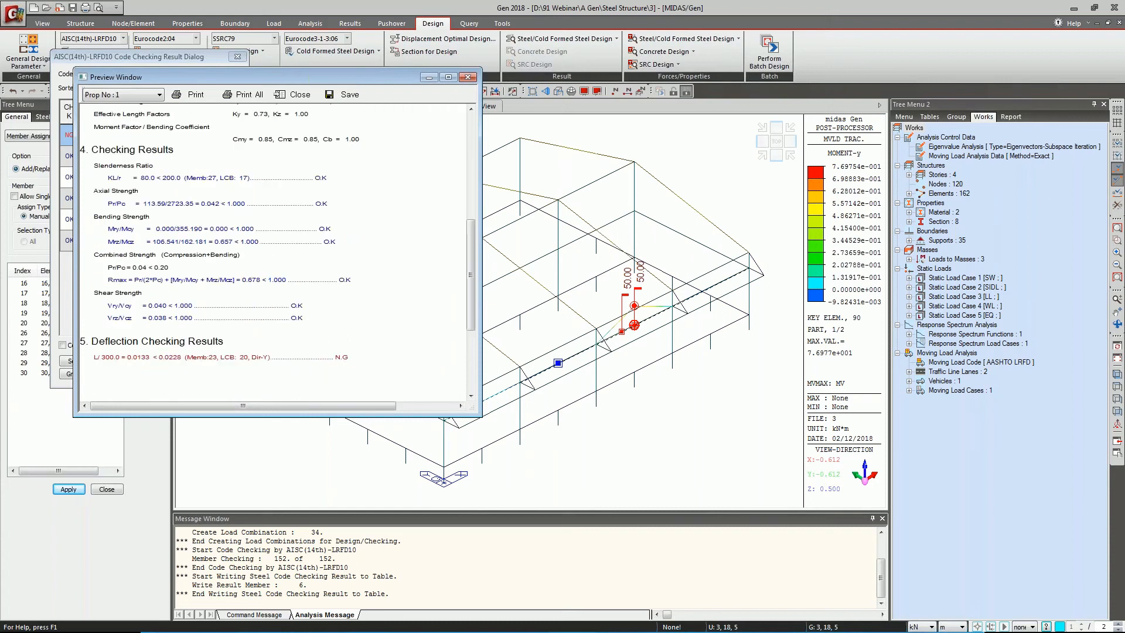
scroll(174, 317, down, 2)
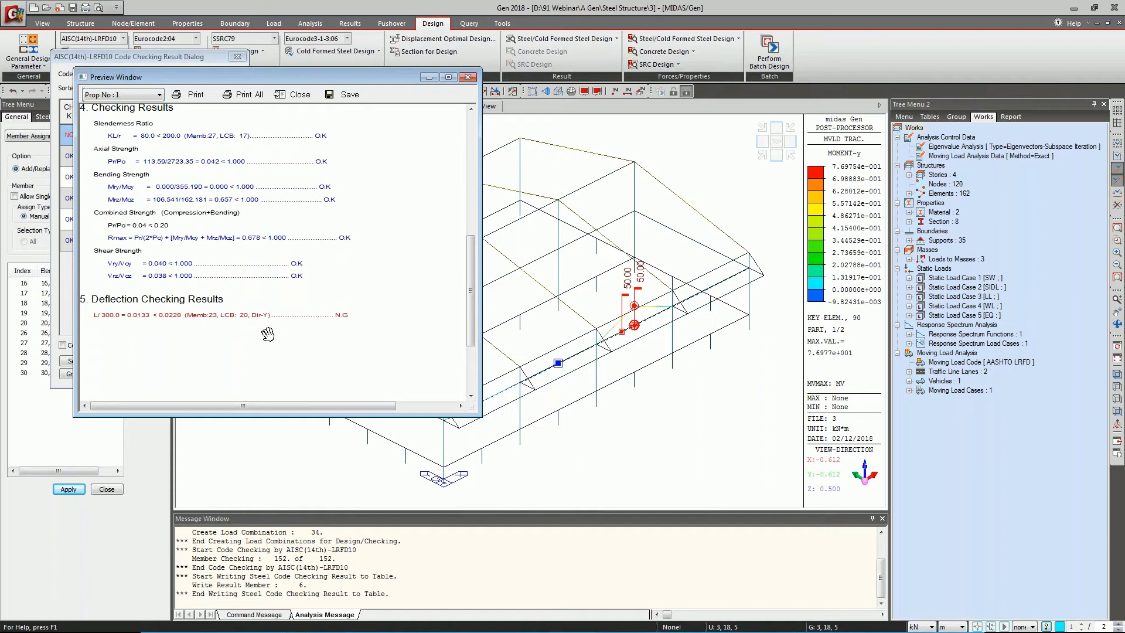
click(469, 78)
click(238, 57)
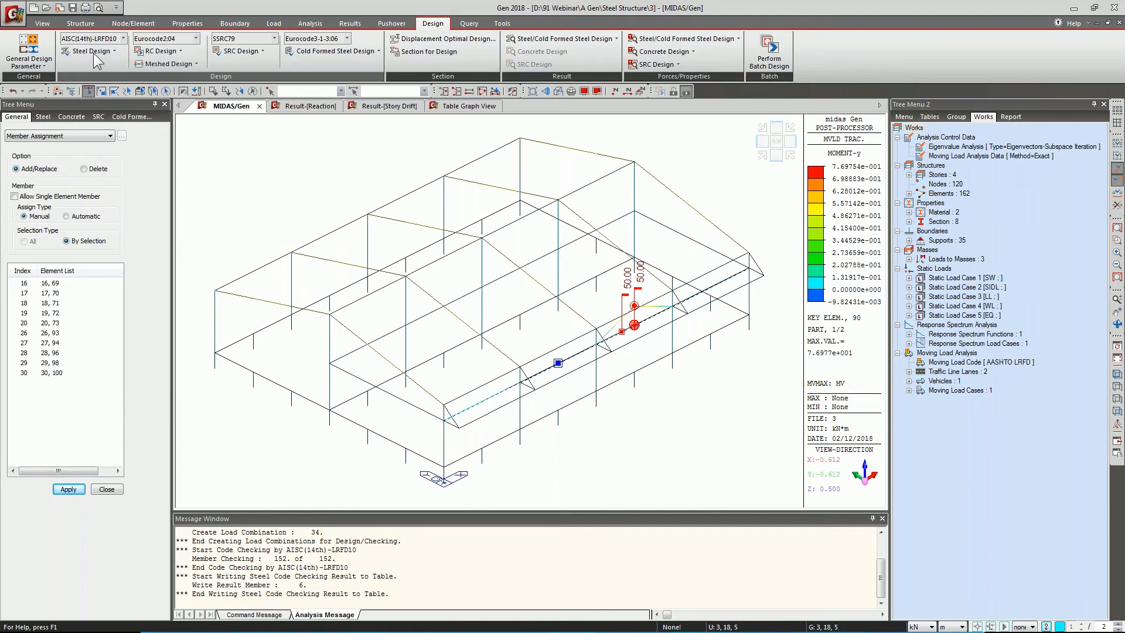
Apply user-defined serviceability limits of L/240 for beams and h/240 for columns to all members.
click(93, 52)
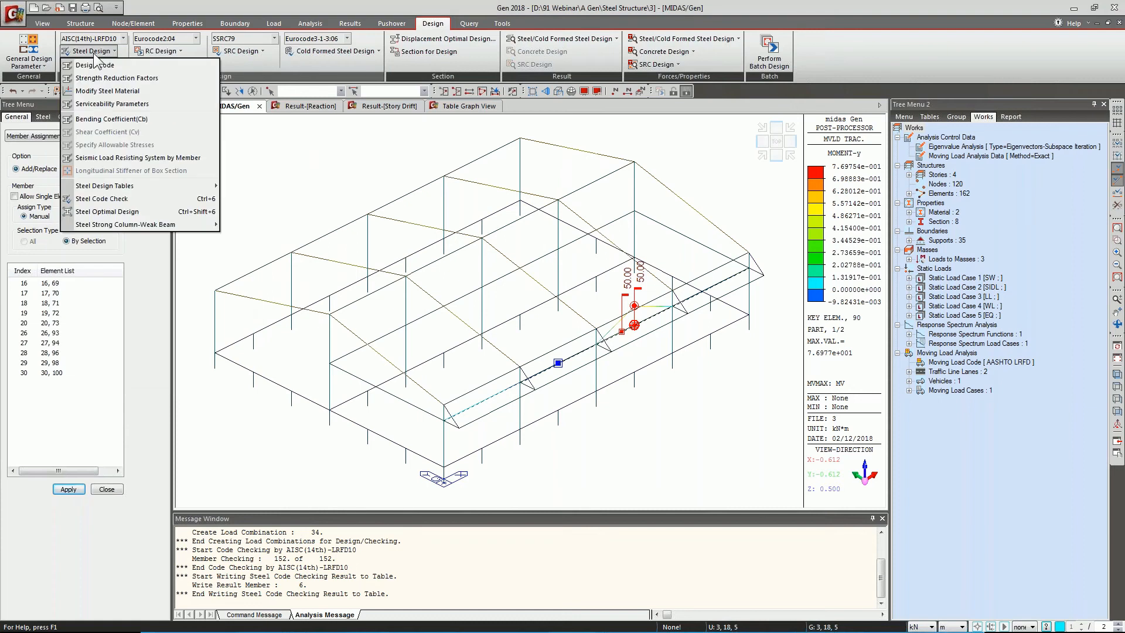
click(104, 104)
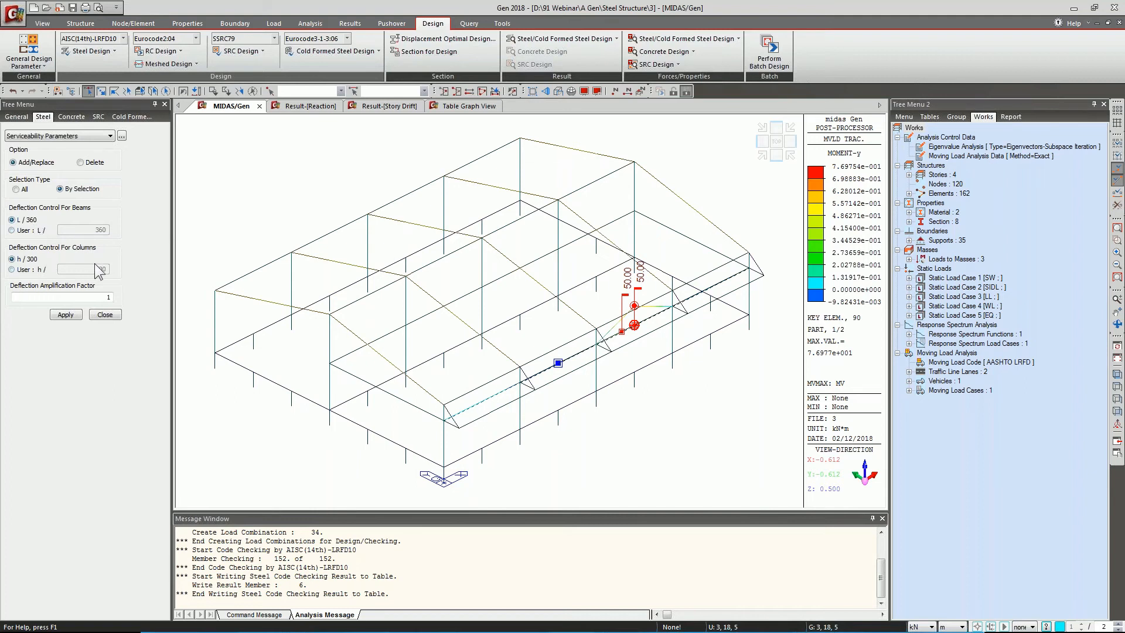
click(34, 231)
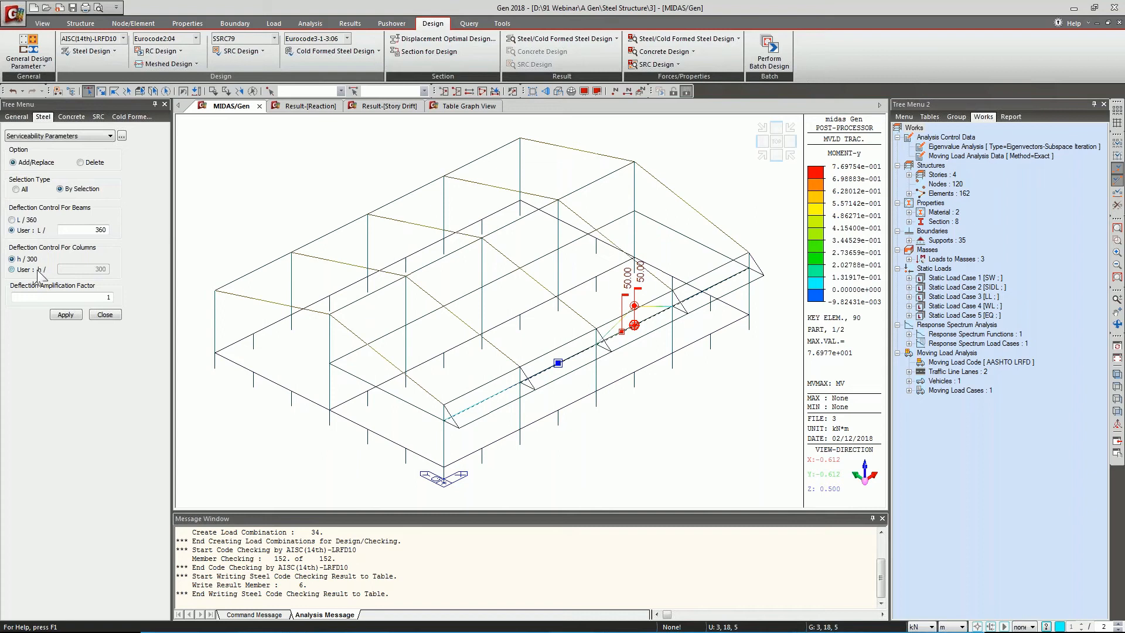
click(91, 270)
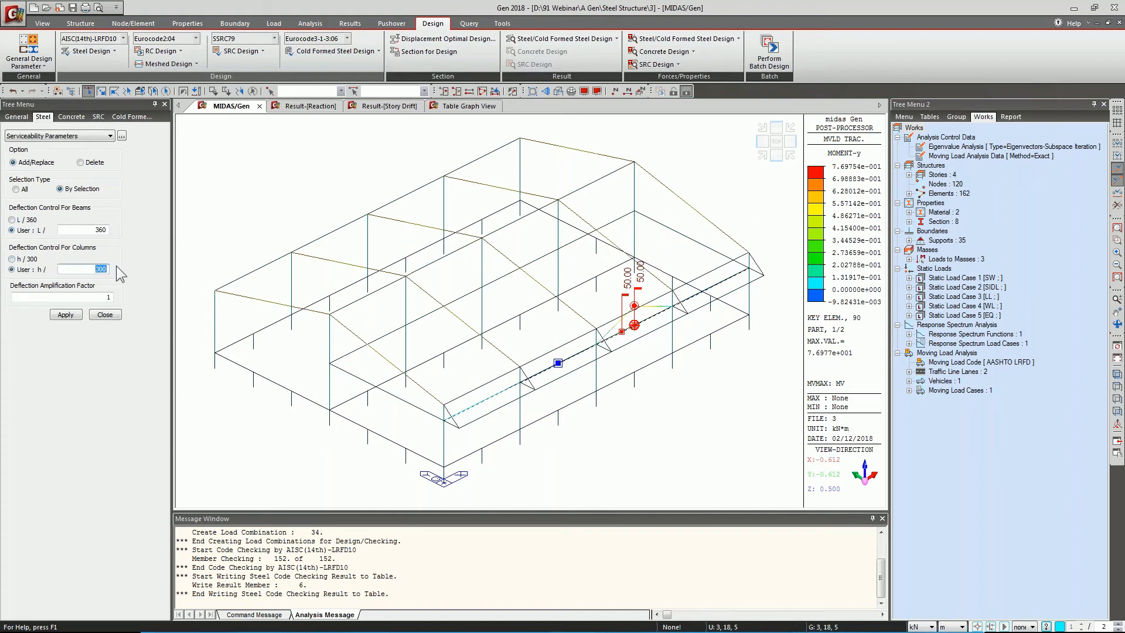
text(240)
click(105, 230)
text(240)
click(24, 190)
click(64, 315)
click(549, 350)
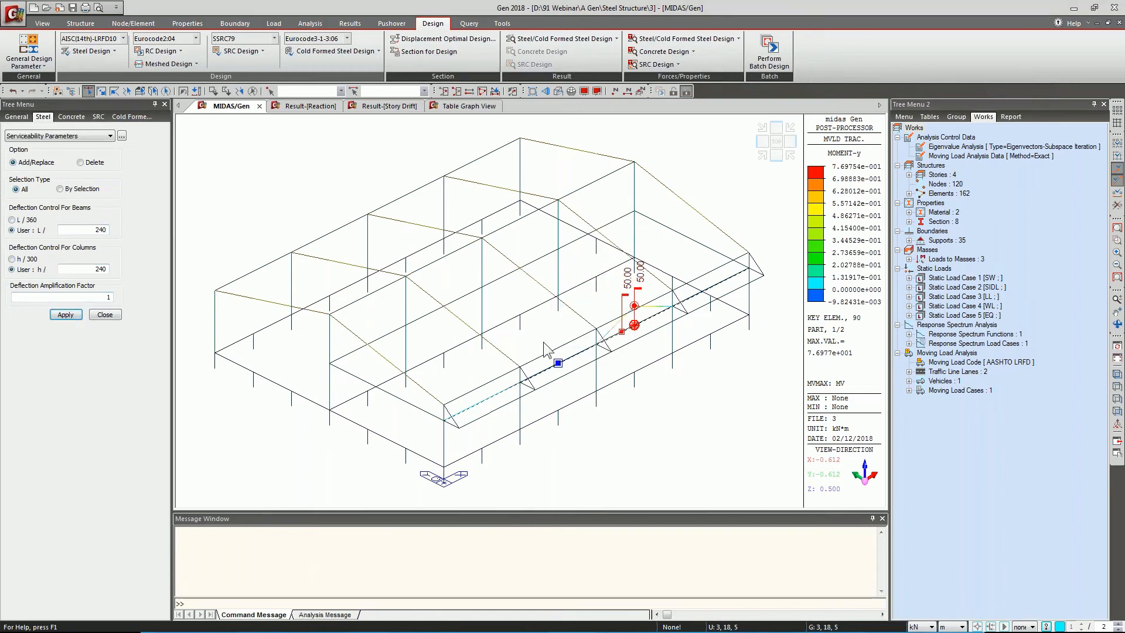
Modify the member type of all sloping roof rafter elements on both sides of the ridge to Beam.
click(43, 57)
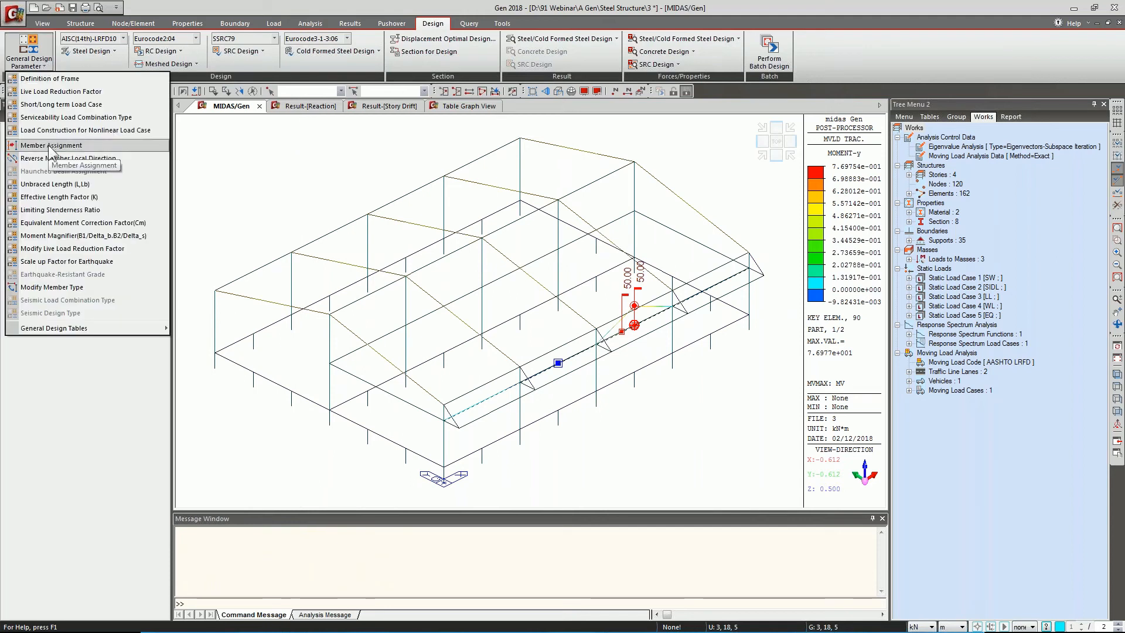
click(66, 287)
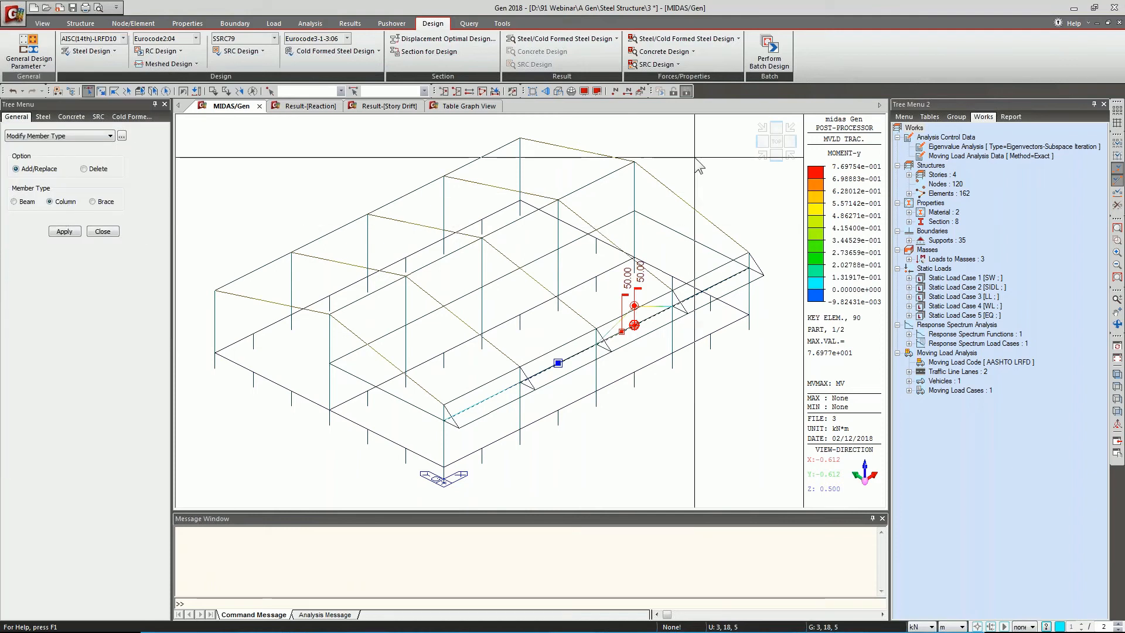
click(764, 148)
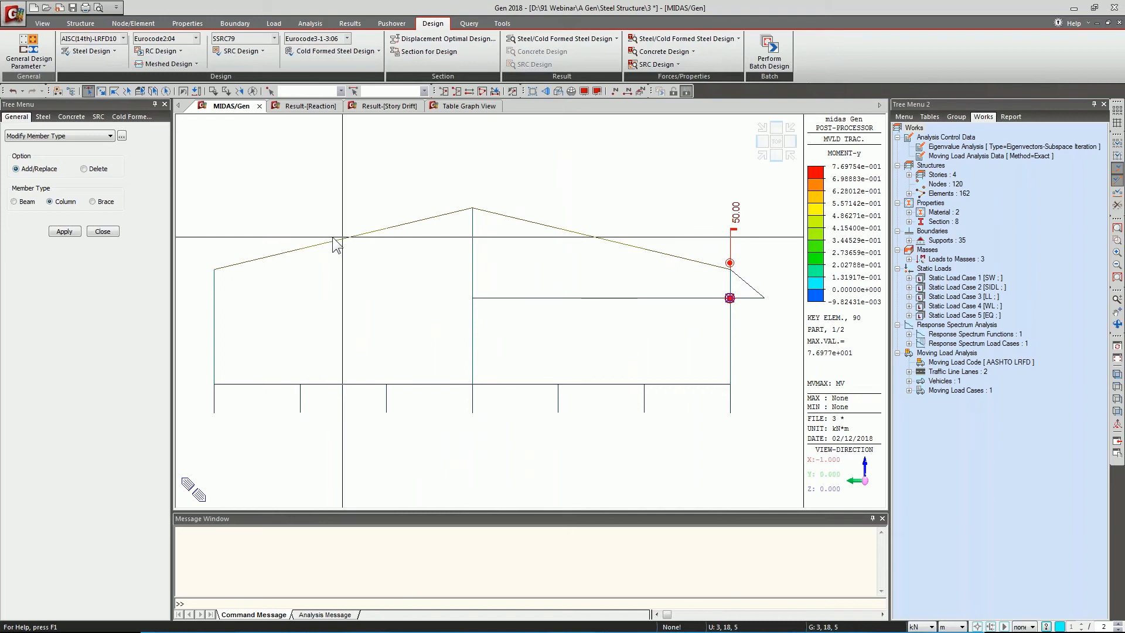
drag(424, 303, 246, 173)
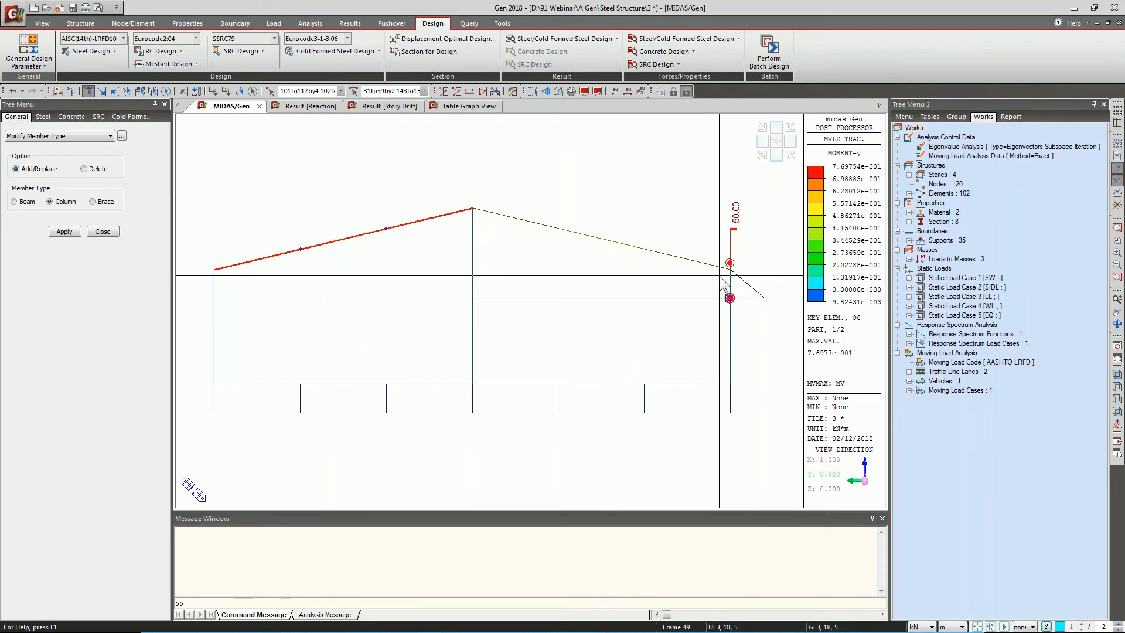
drag(722, 279, 502, 144)
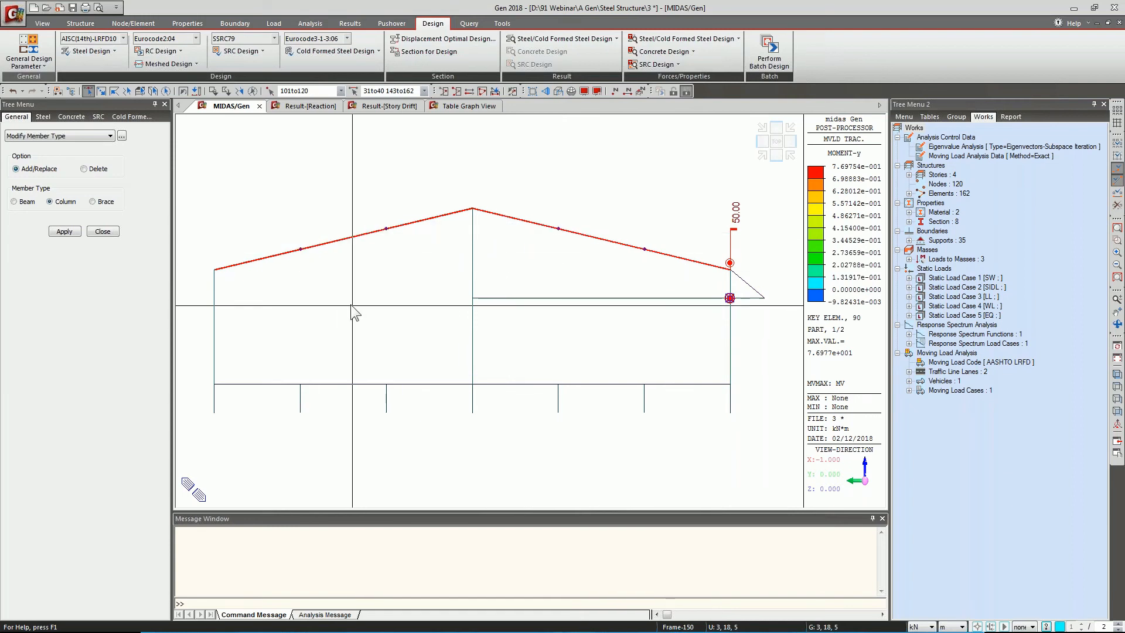
click(33, 201)
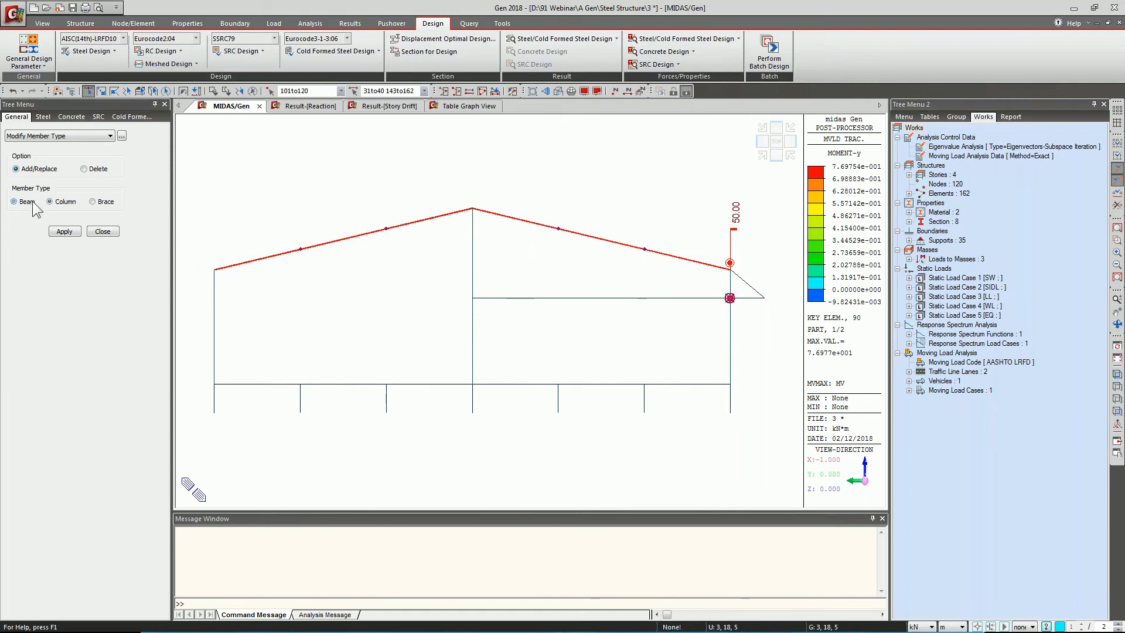
click(67, 231)
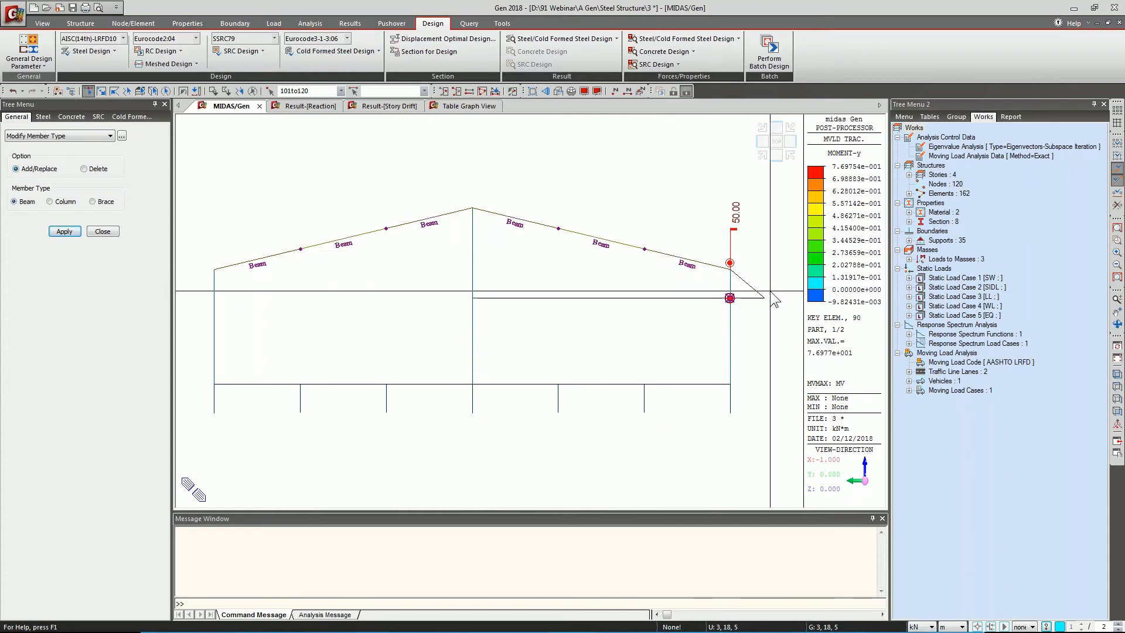
click(1118, 375)
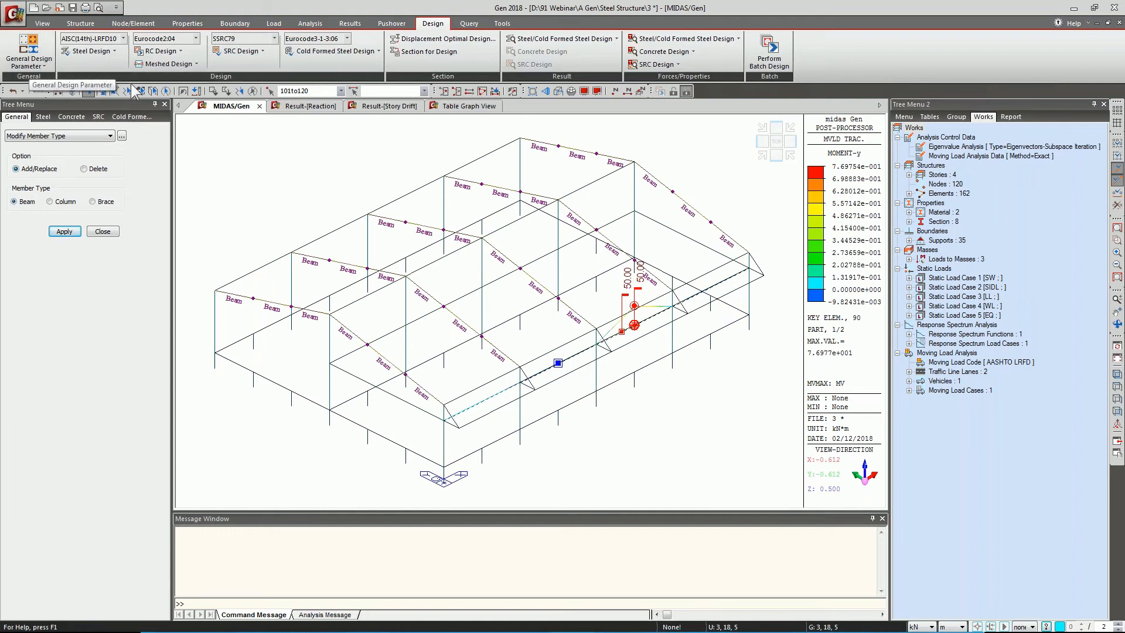
Rerun the steel code check and review the deflection checking results in the graphic report for the Col, UC 305x305x97 section.
click(91, 51)
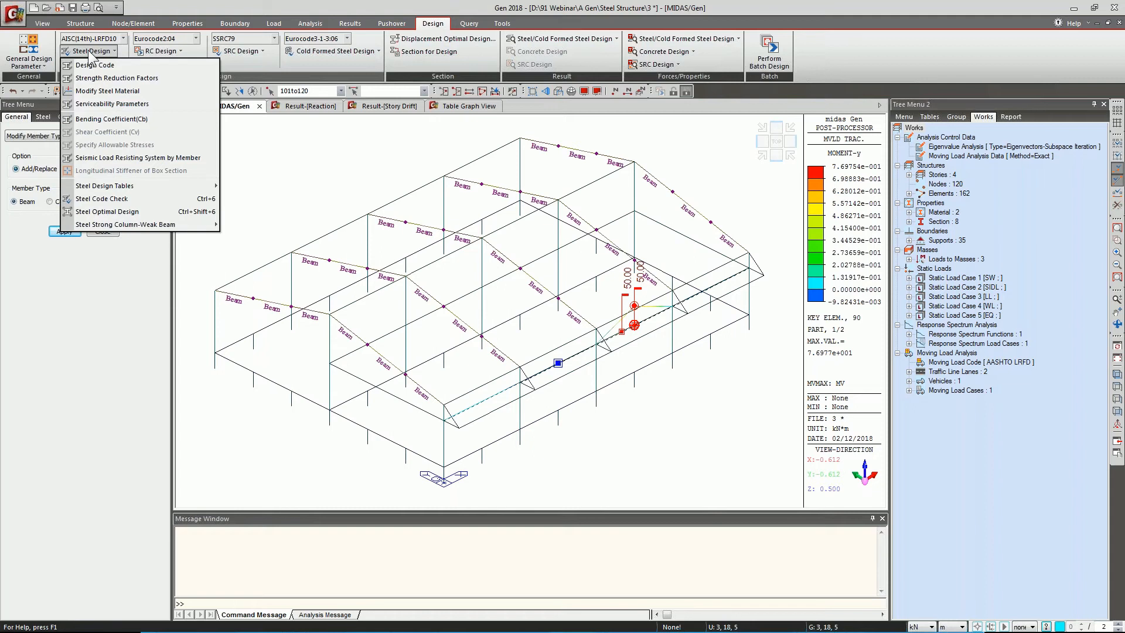
click(99, 197)
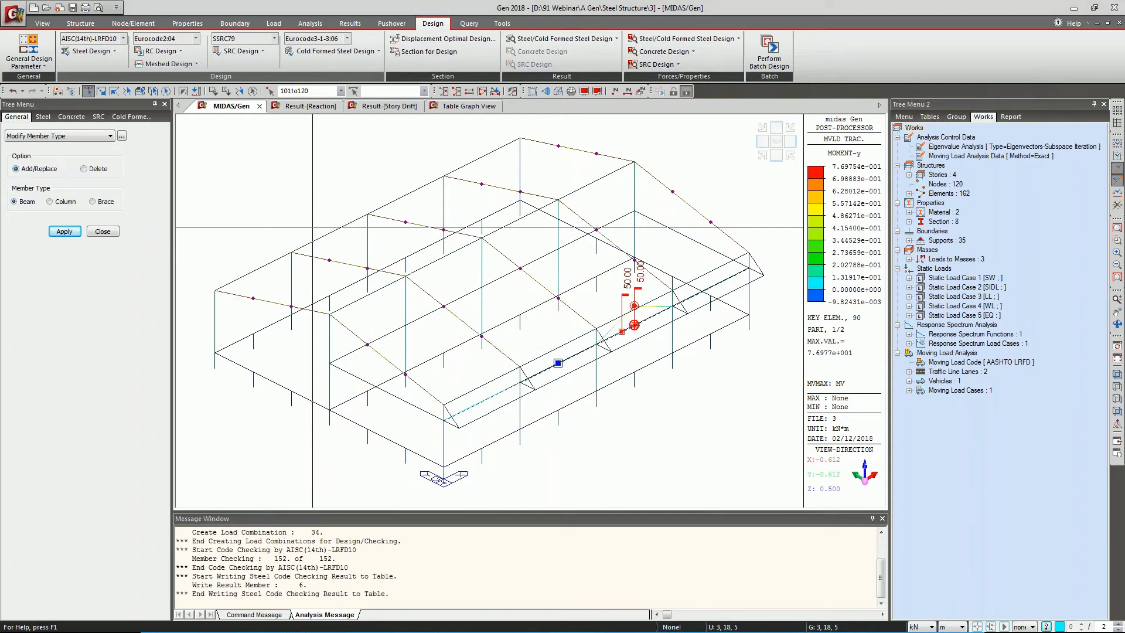
click(90, 86)
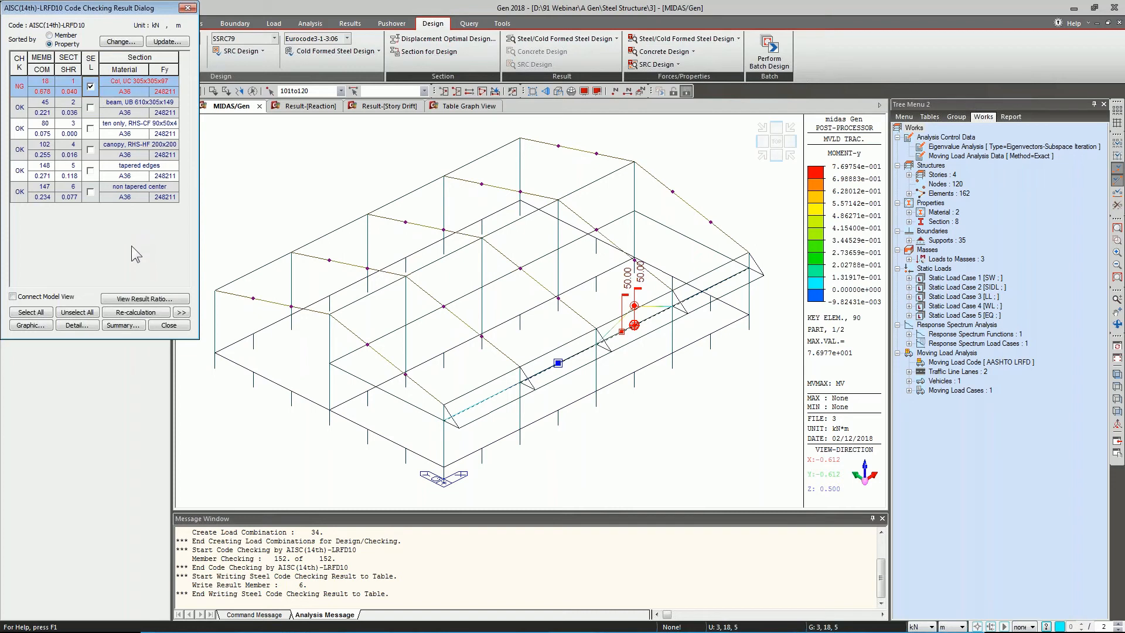
click(62, 327)
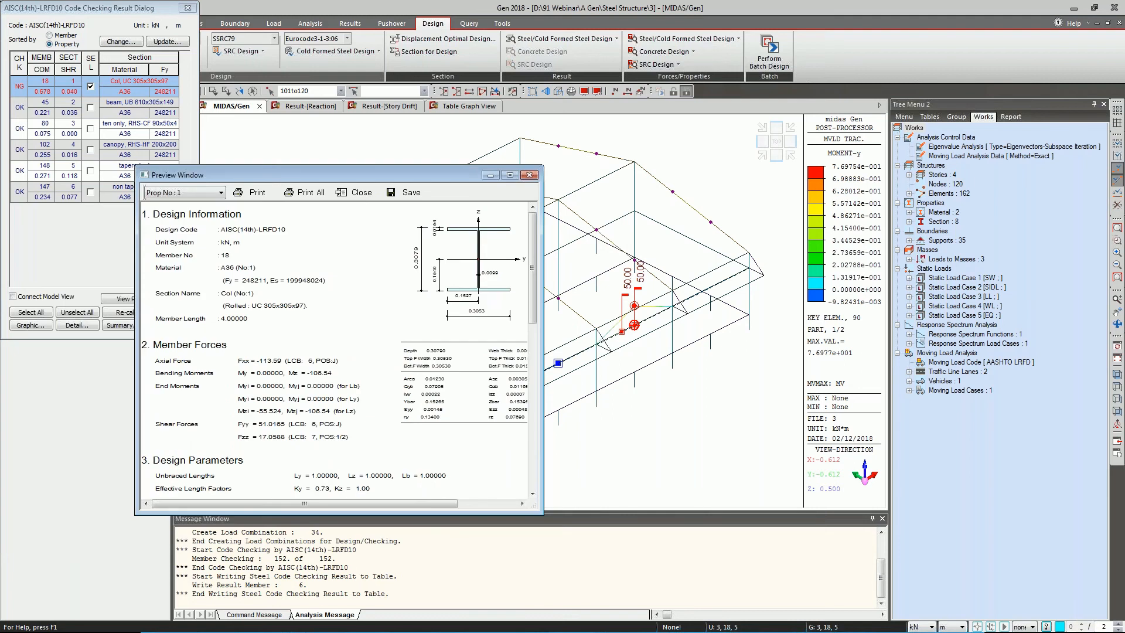
scroll(237, 411, down, 10)
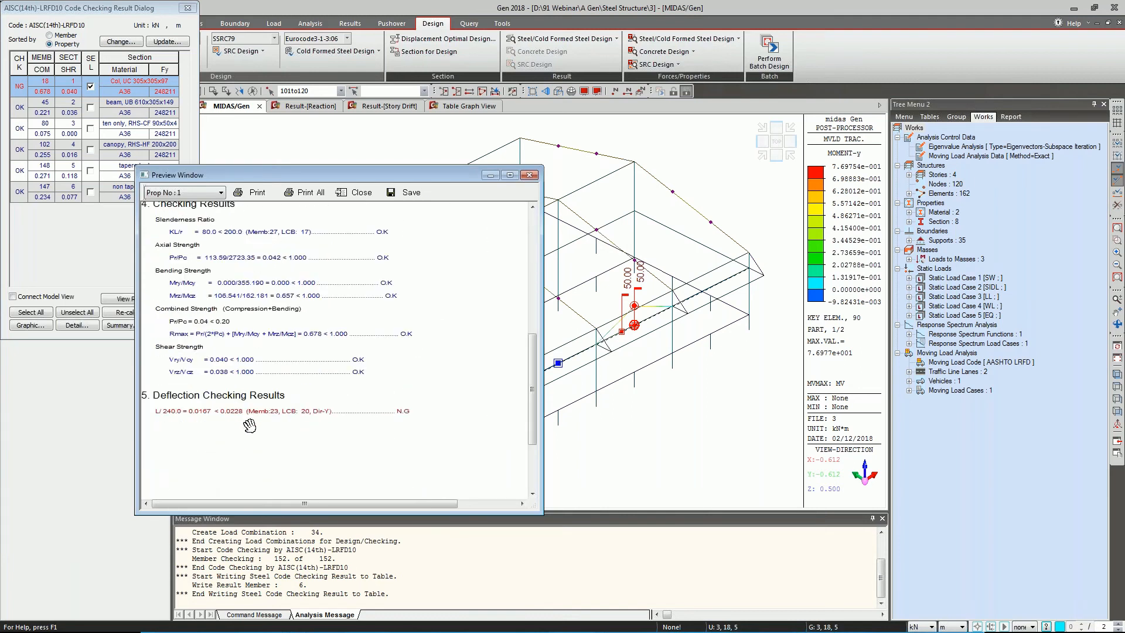
click(530, 176)
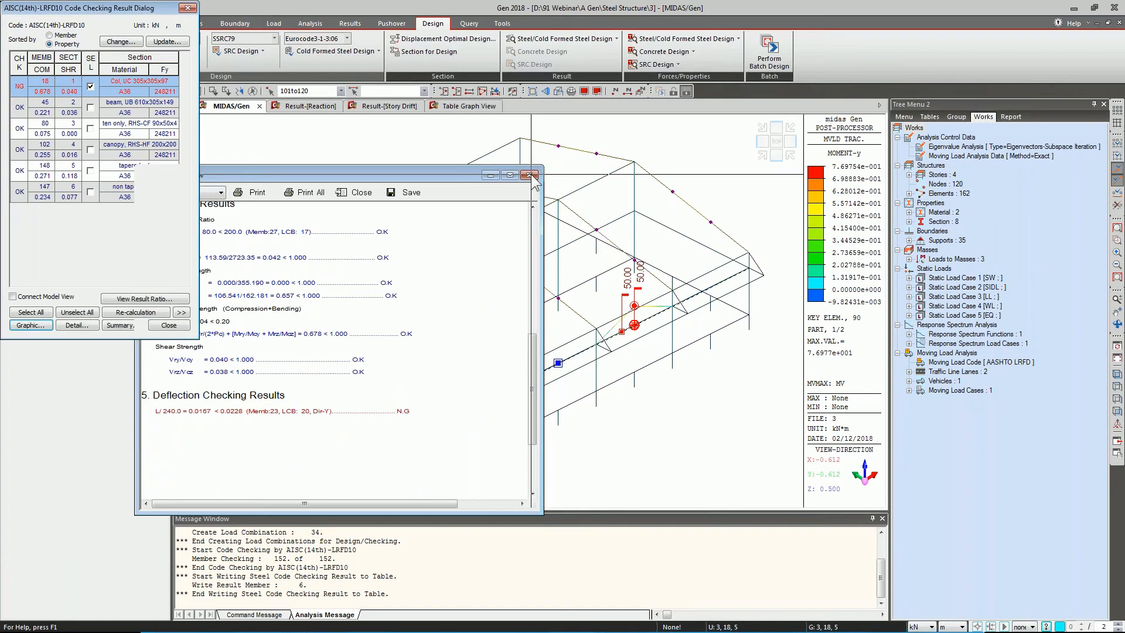
Search for satisfied BS4-93 I-sections for the column property with a combined ratio limit from 0.8 to 1.
click(112, 42)
click(33, 99)
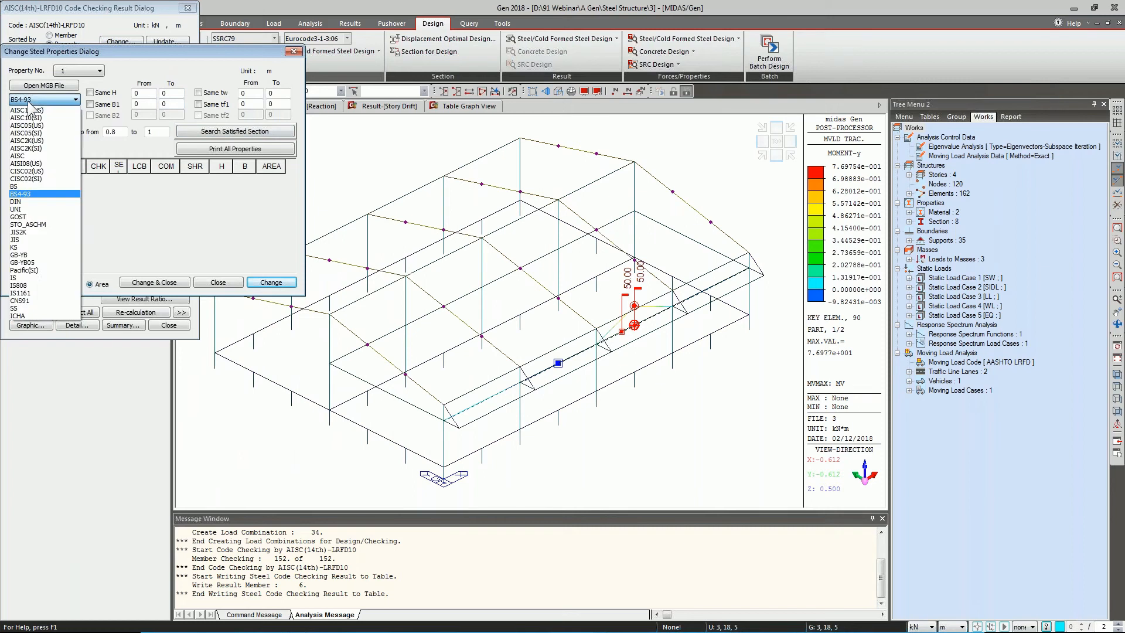
click(31, 103)
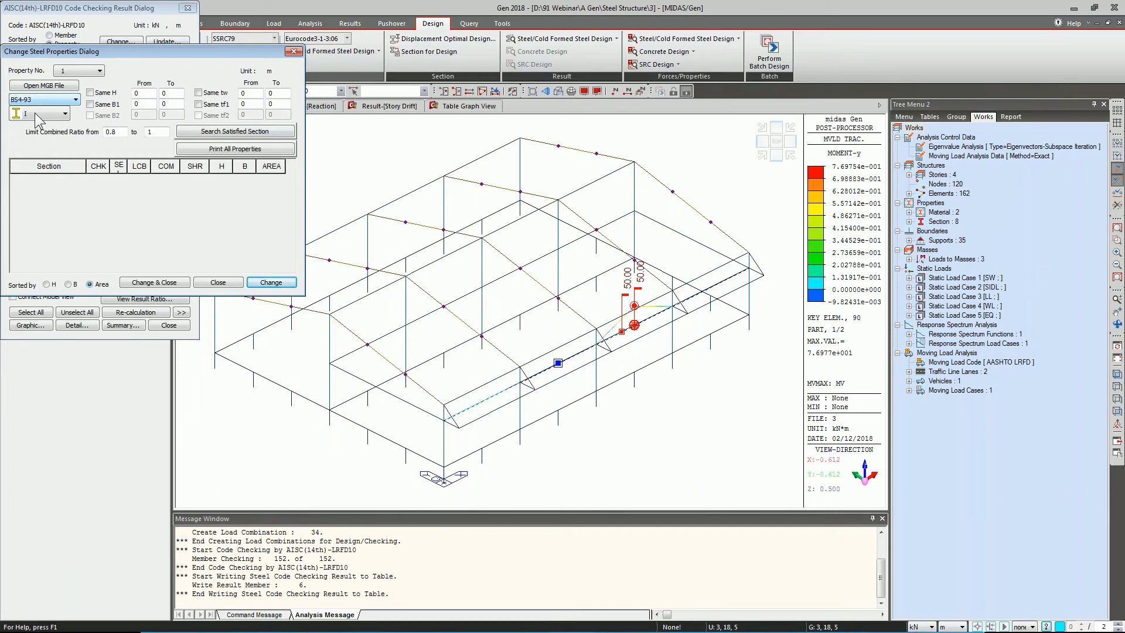
click(36, 115)
click(35, 125)
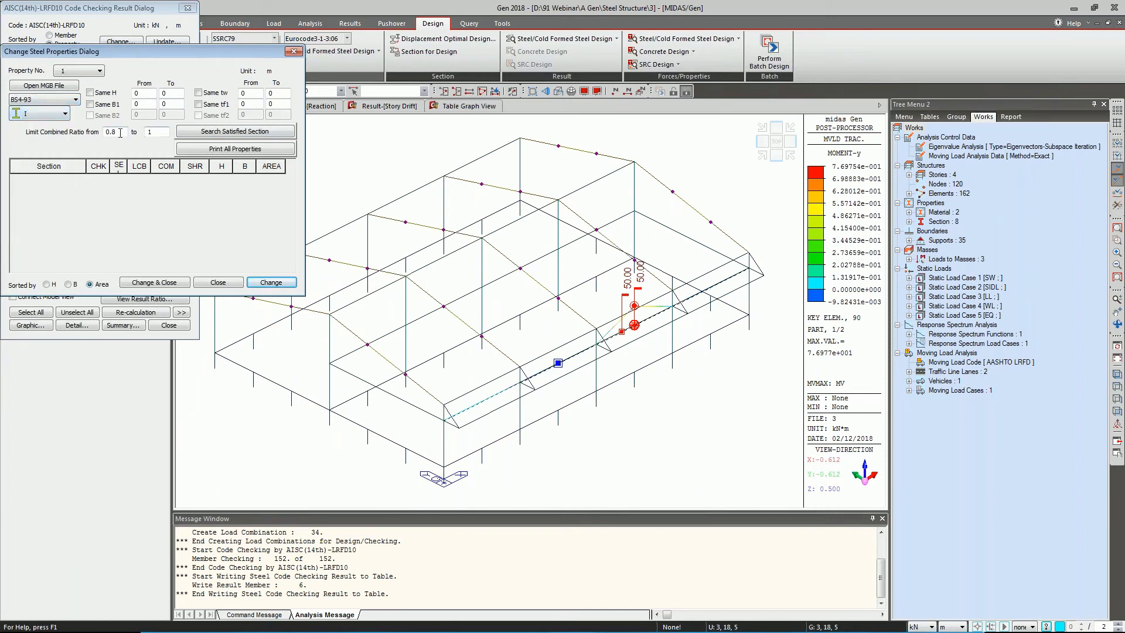
drag(120, 132, 143, 134)
text(1)
click(251, 132)
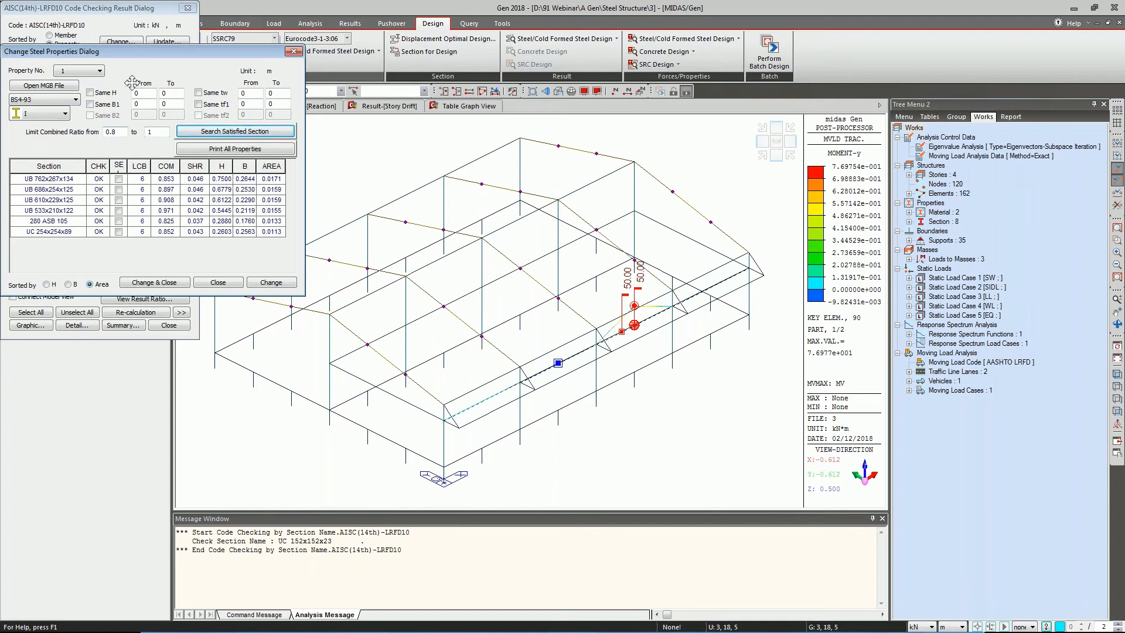
Change the column property to the UC 254x254x89 section from the satisfied sections.
drag(132, 59, 290, 141)
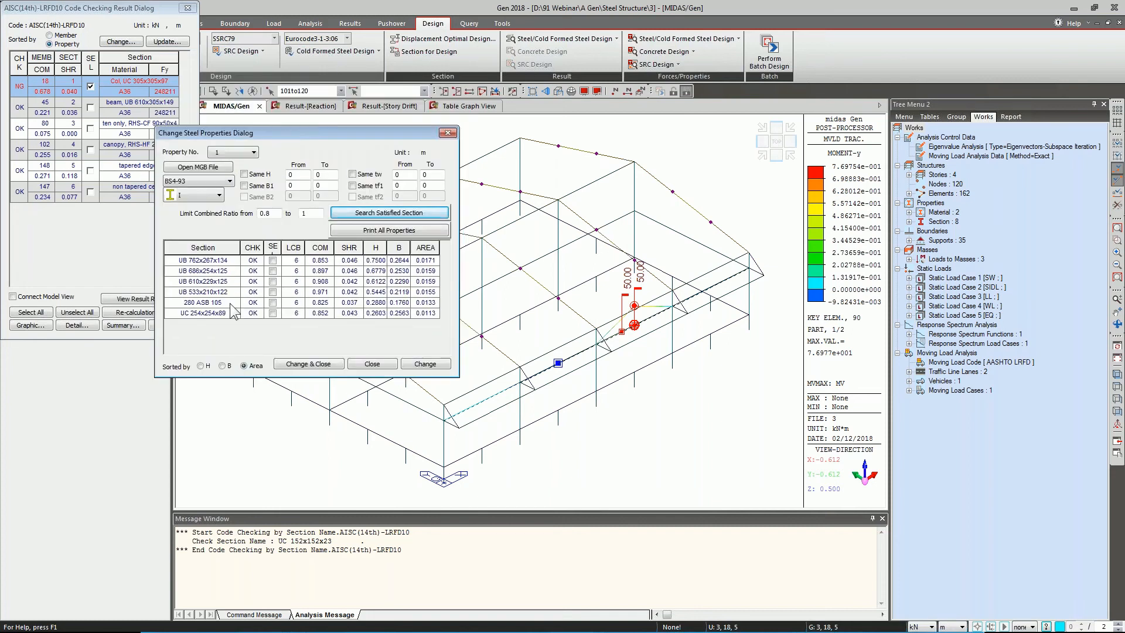
click(273, 313)
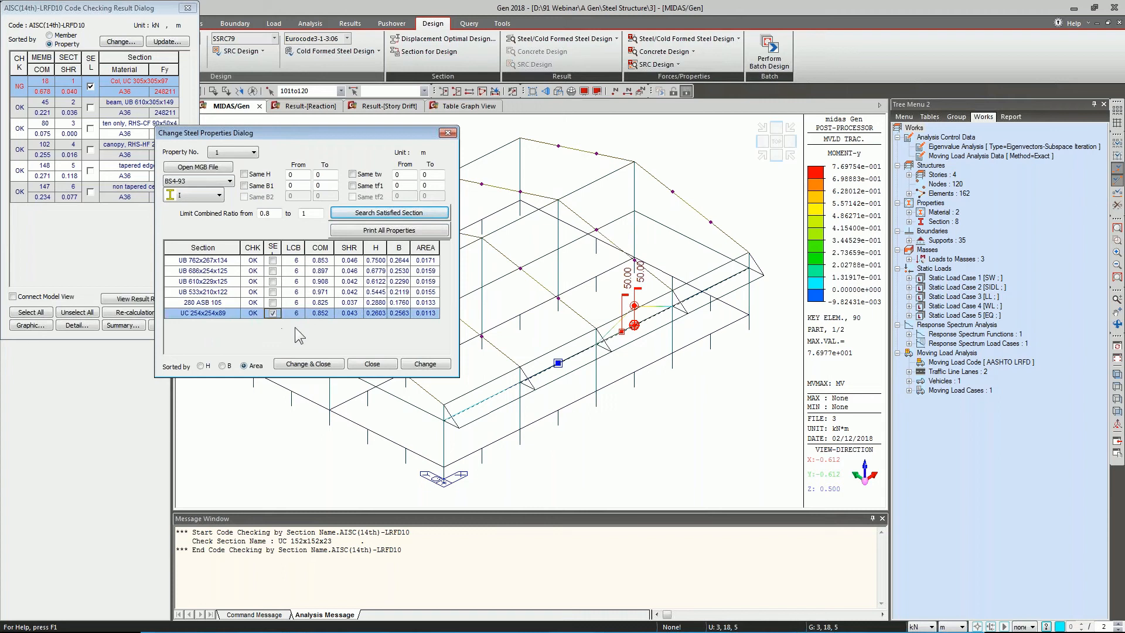
click(315, 364)
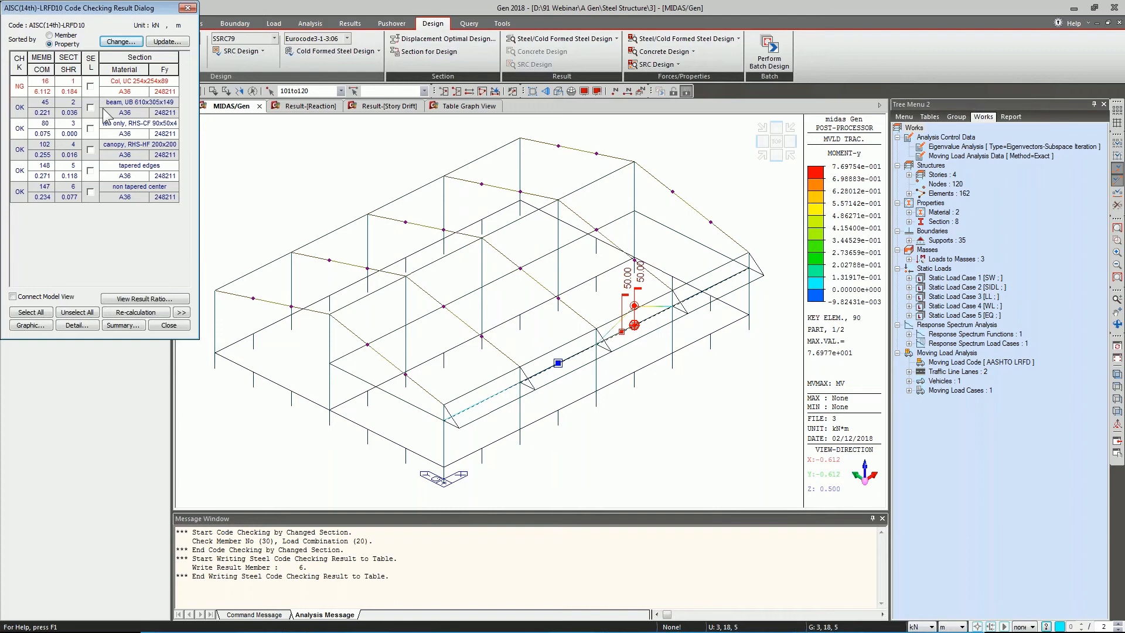
Update the model with the changed column section, accepting deletion of the existing results, and rerun the analysis and code check.
click(167, 42)
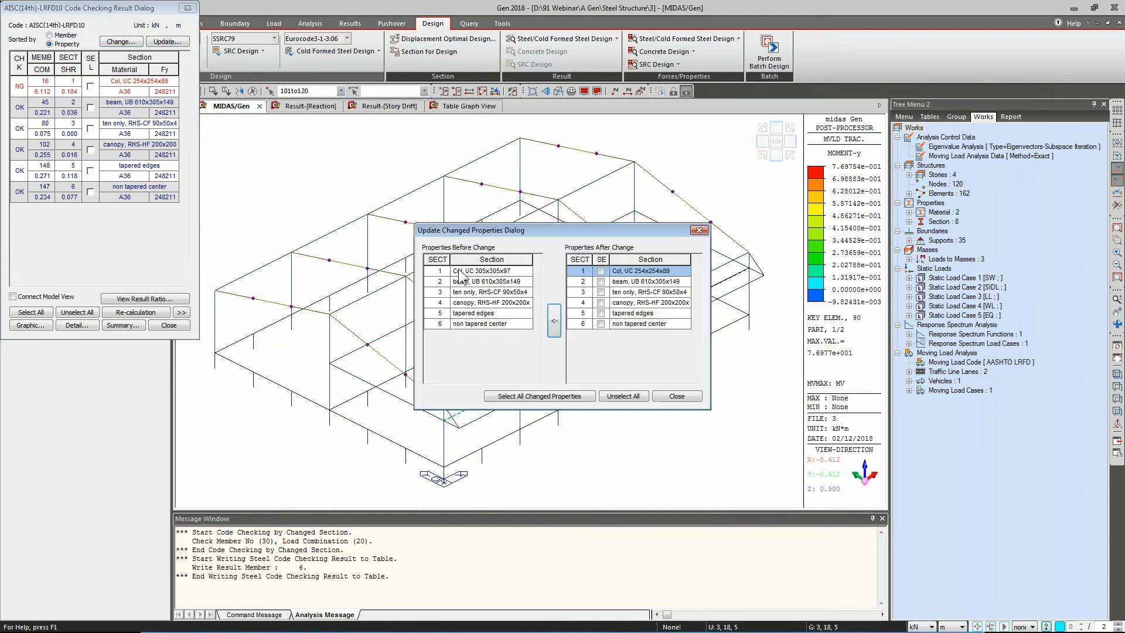
click(554, 320)
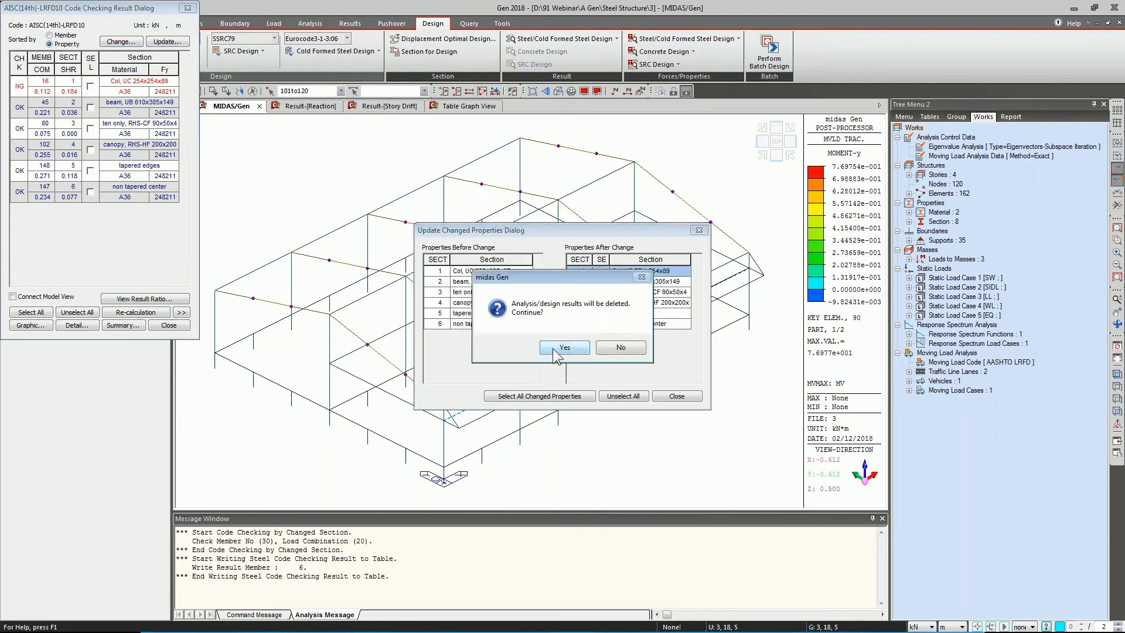
key(Return)
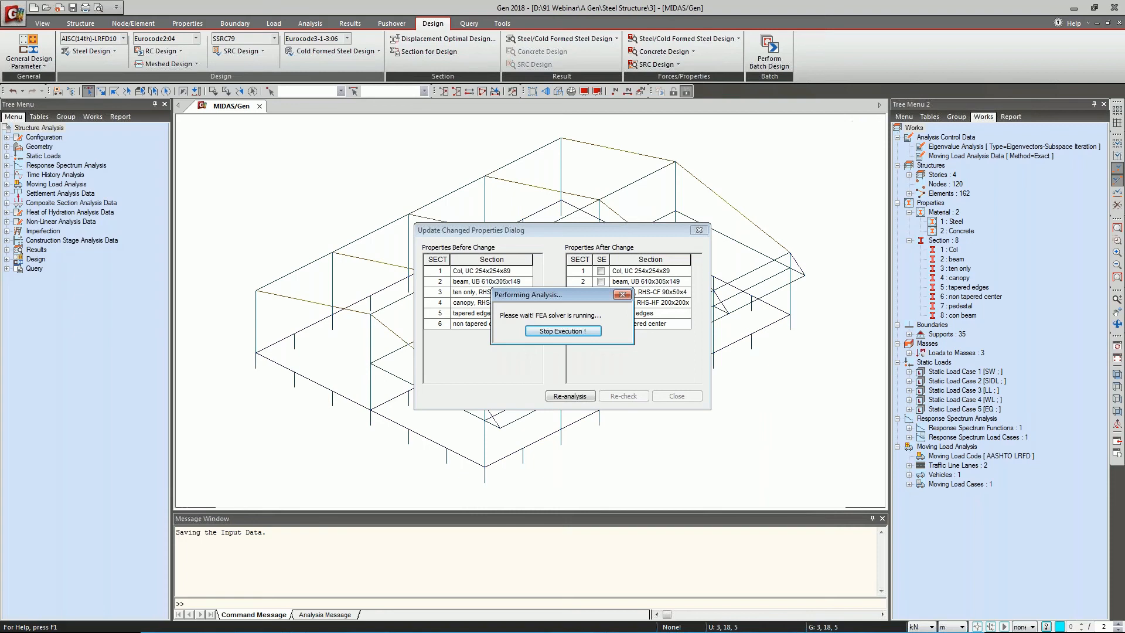
click(623, 396)
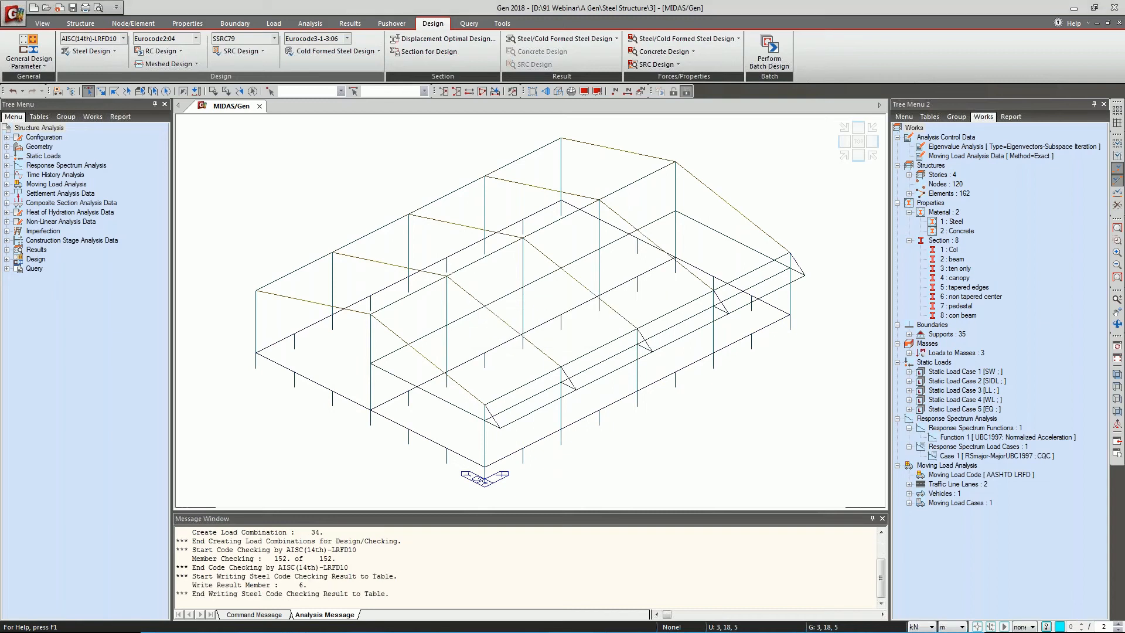
Examine the graphic report for the Col, UC 254x254x89 section, including its member forces, strength checks and deflection checking results.
click(91, 87)
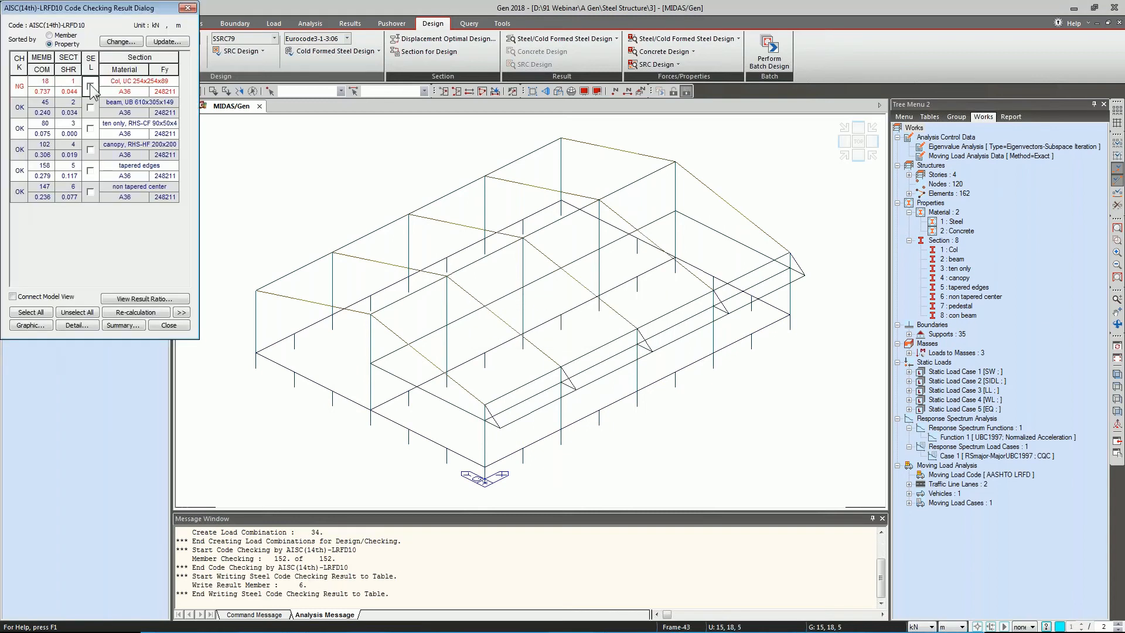
click(32, 326)
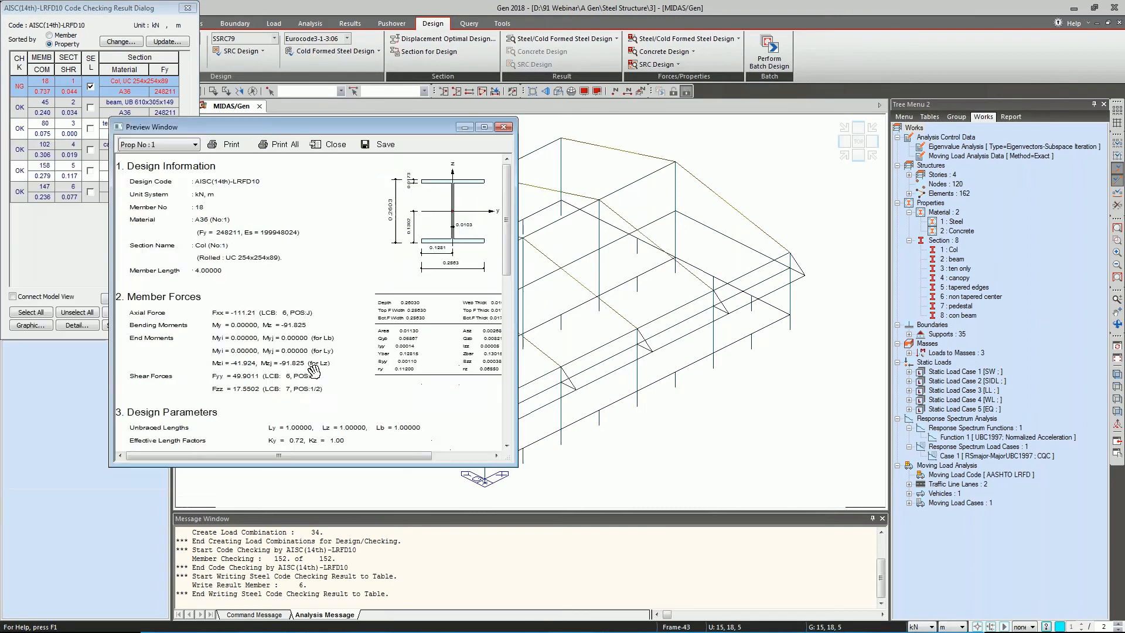
scroll(313, 368, down, 10)
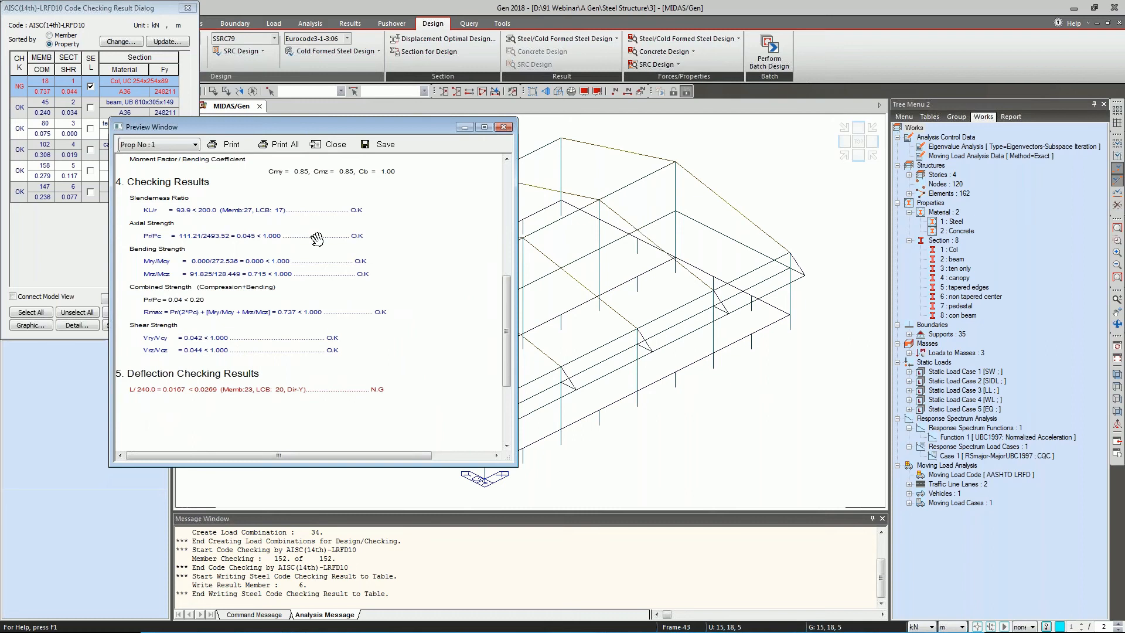
scroll(316, 240, up, 1)
scroll(326, 319, up, 12)
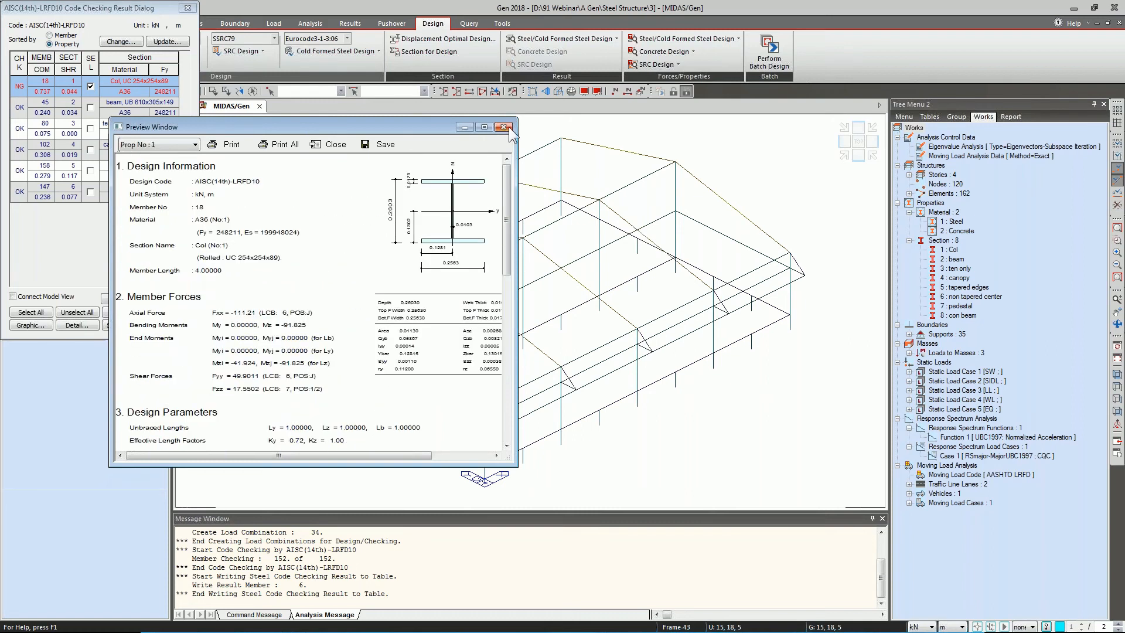
Close the graphic report preview and clear the selection of the Col section in the code checking results.
click(508, 128)
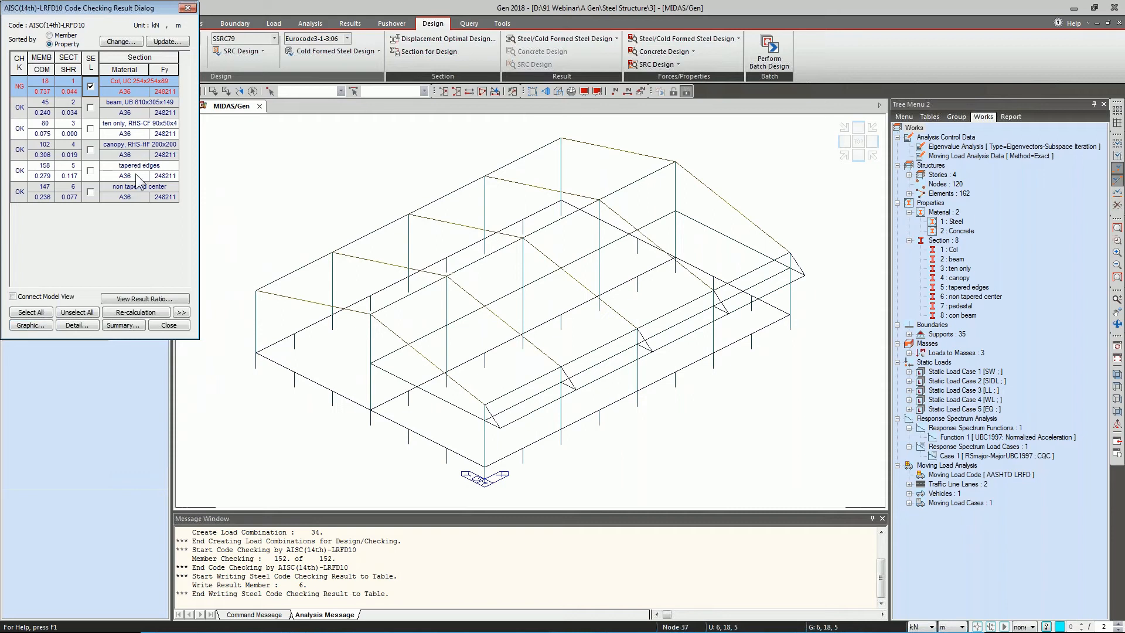
click(90, 86)
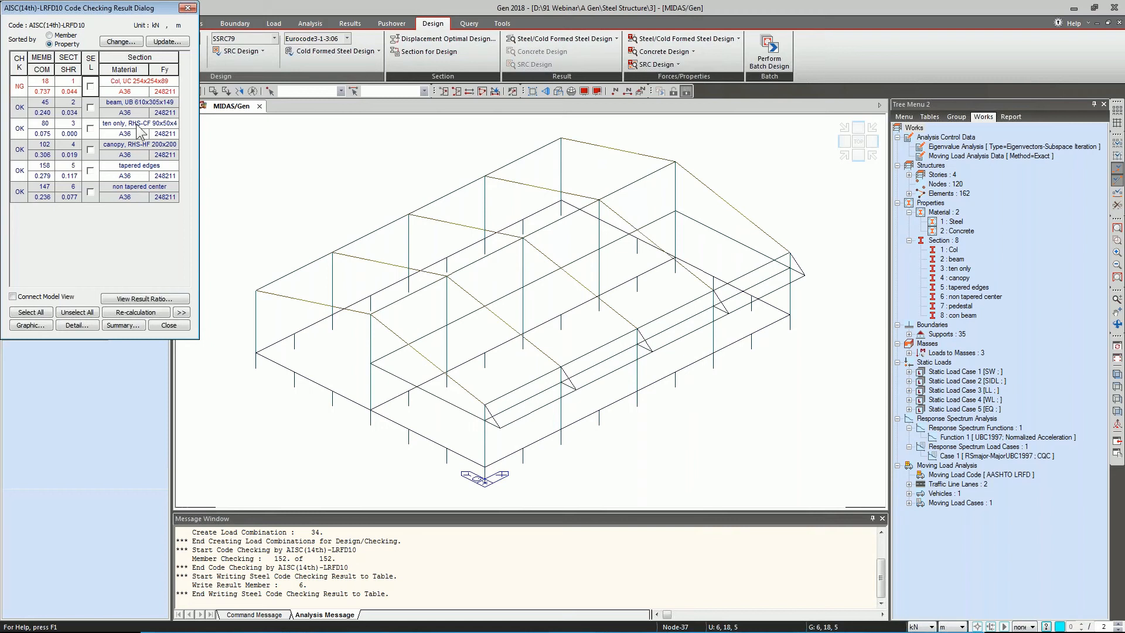
click(41, 327)
click(151, 205)
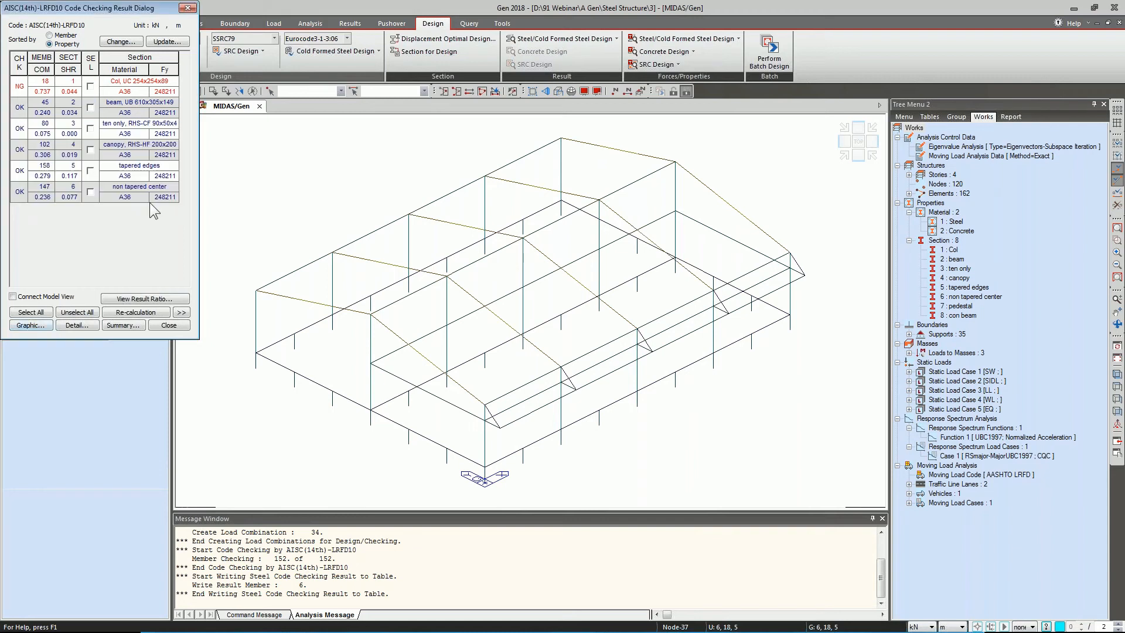
Select the Col section, open its graphic report, review the member forces and checking results, and close the report.
click(90, 86)
click(35, 328)
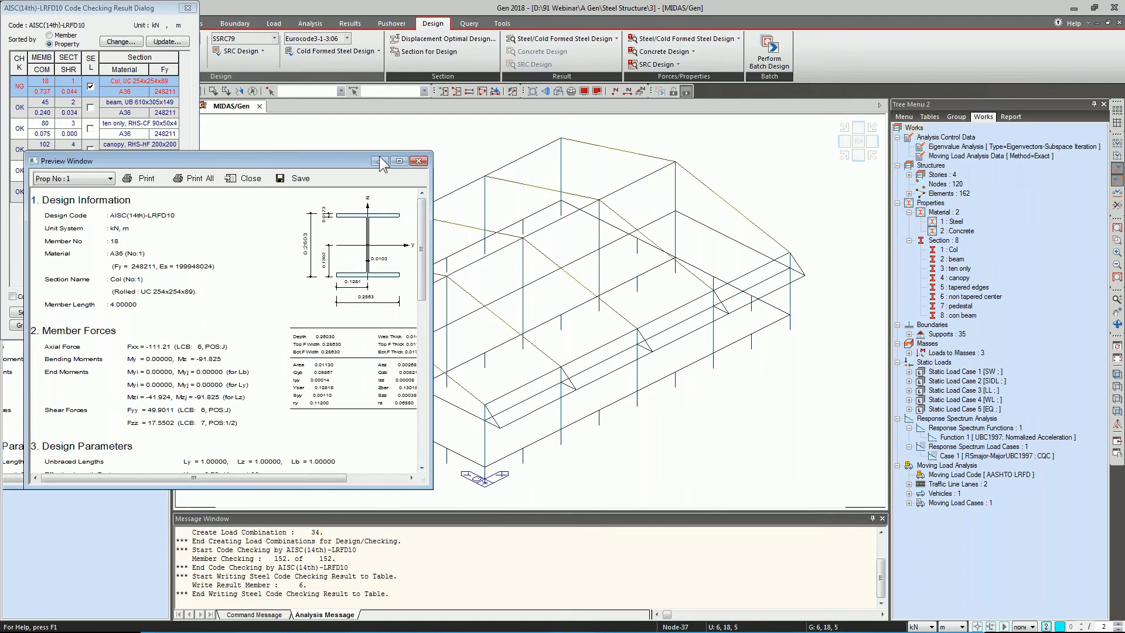
drag(383, 164, 458, 164)
scroll(302, 328, down, 5)
scroll(301, 328, up, 2)
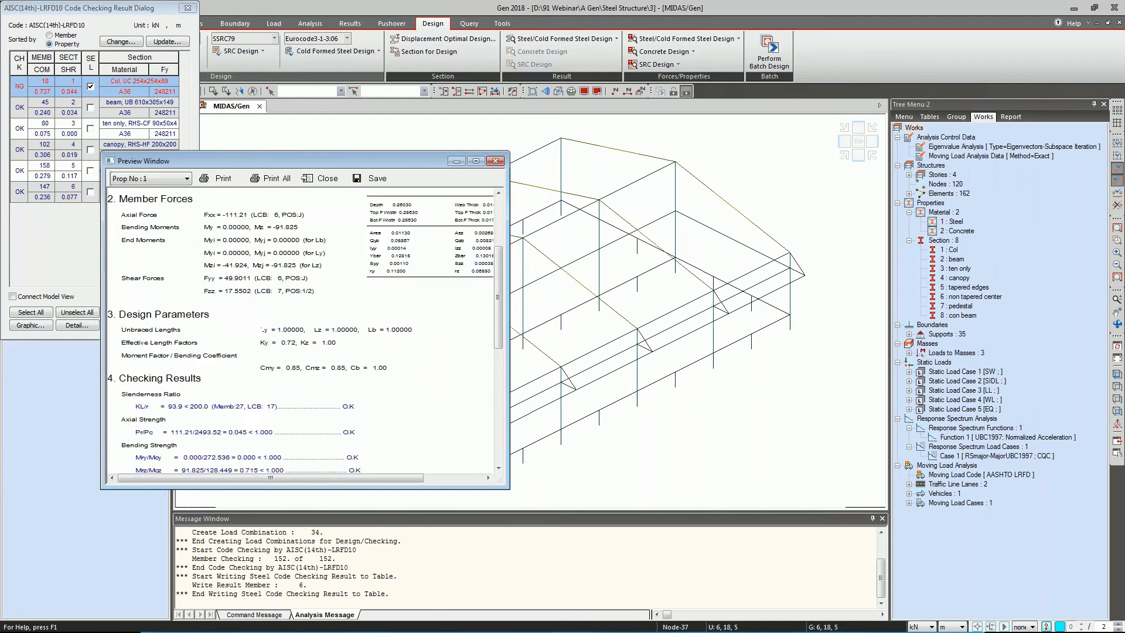
click(495, 161)
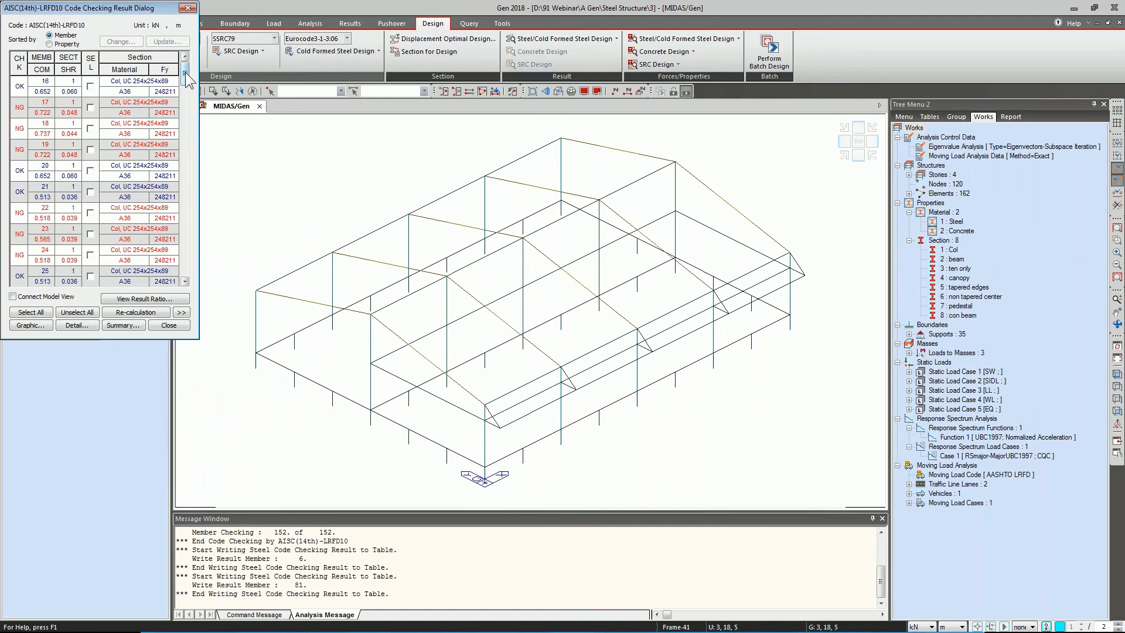
Sort the code checking results by member, select member 16 and open its detailed report.
mouse_move(185, 72)
mouse_down()
mouse_move(186, 260)
mouse_move(184, 66)
mouse_up()
click(90, 87)
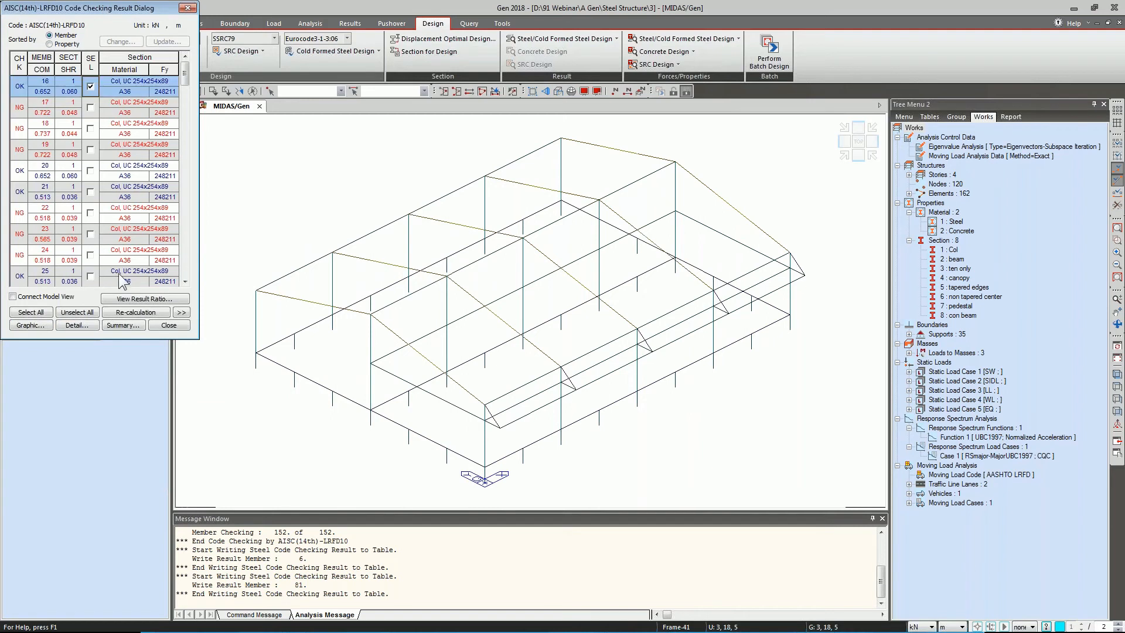
click(77, 325)
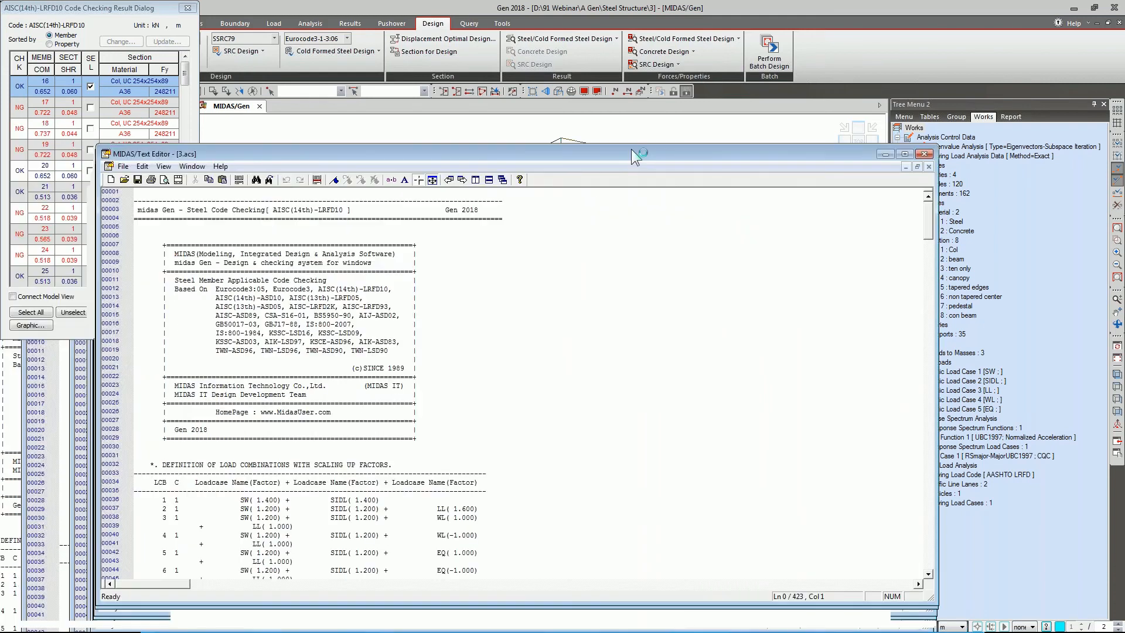
Examine the load combination definitions and the moment magnification factors in the detailed report.
drag(631, 149, 640, 110)
scroll(522, 312, down, 16)
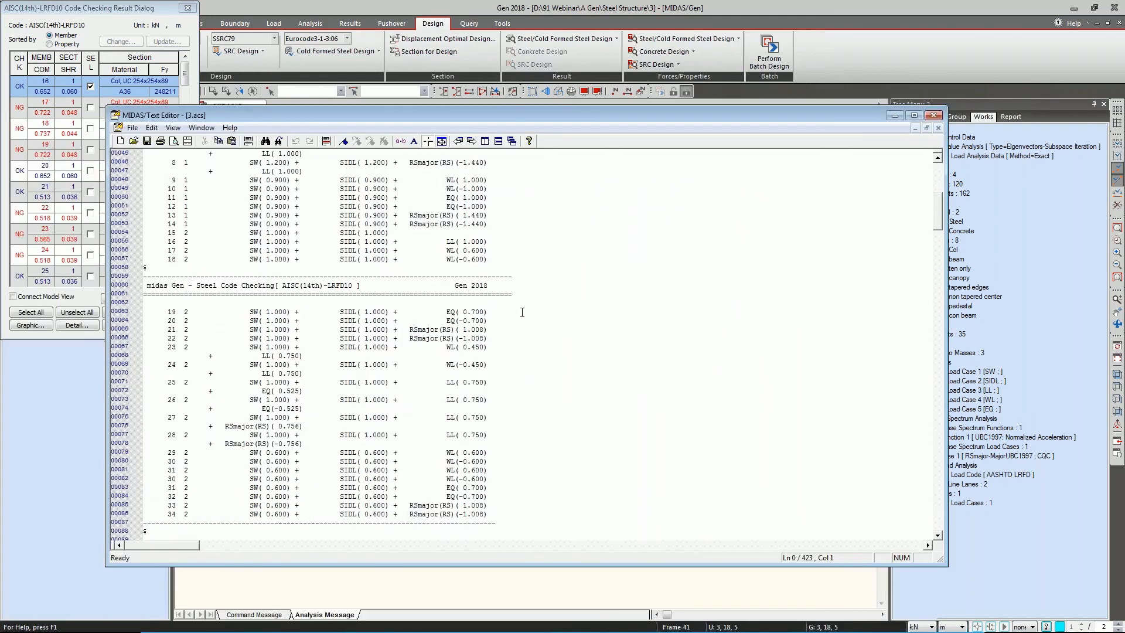
scroll(518, 300, down, 15)
scroll(516, 301, down, 7)
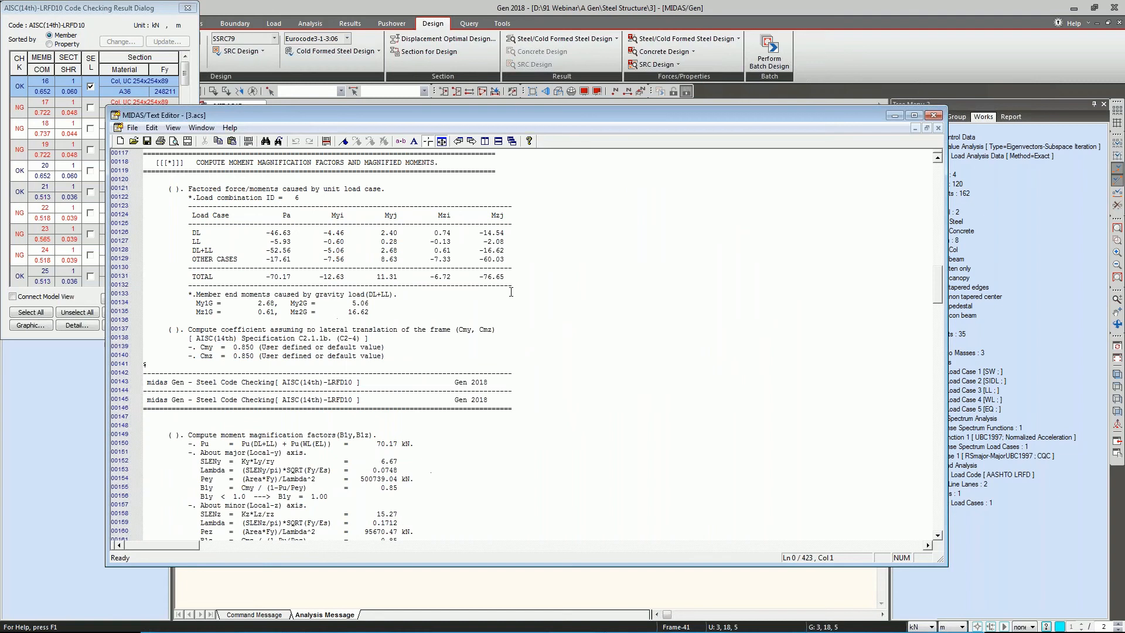
scroll(507, 292, down, 9)
scroll(503, 292, down, 7)
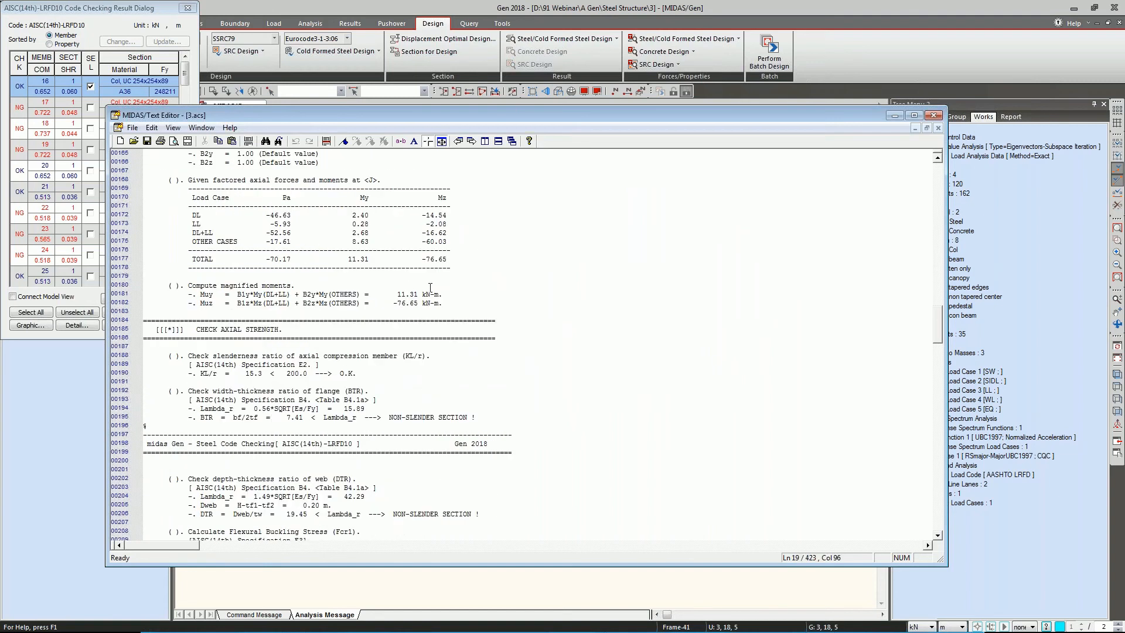
Examine the axial strength checks in the report, highlighting the AISC(14th) Specification references E2, B4 and E3.
scroll(430, 288, down, 3)
drag(188, 294, 319, 294)
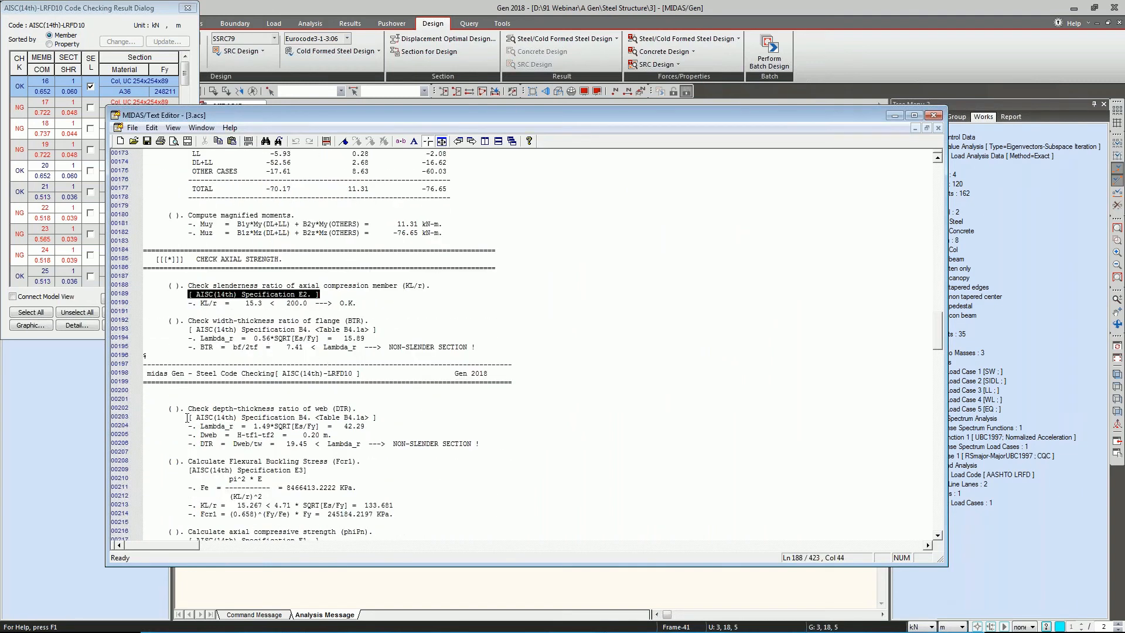
click(245, 418)
drag(185, 417, 373, 417)
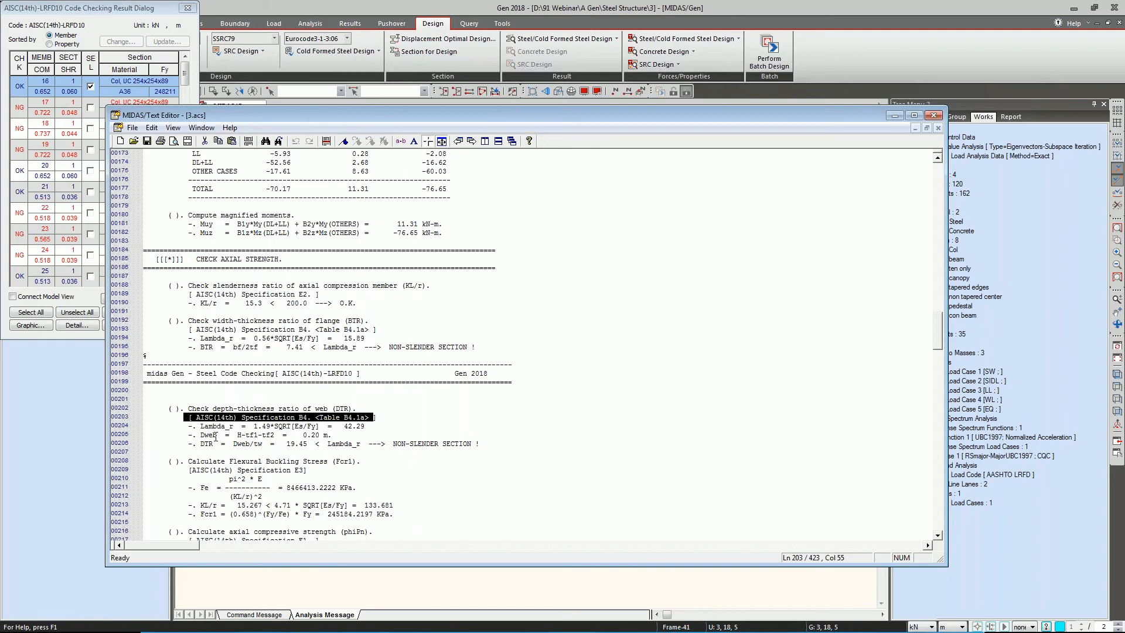
drag(189, 470, 296, 470)
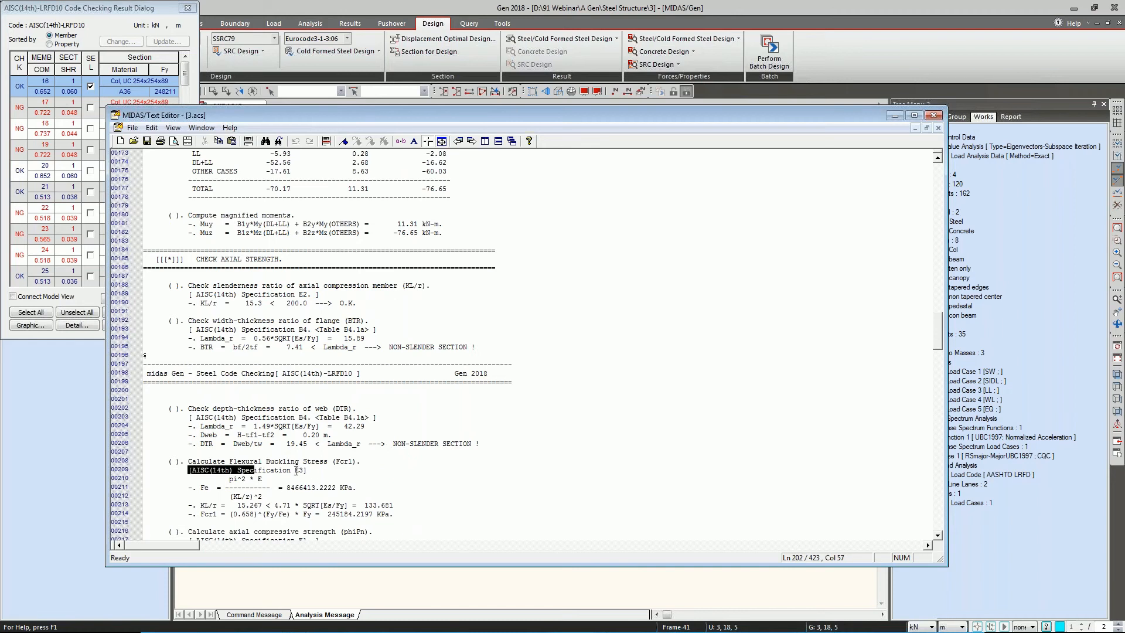
scroll(334, 378, down, 2)
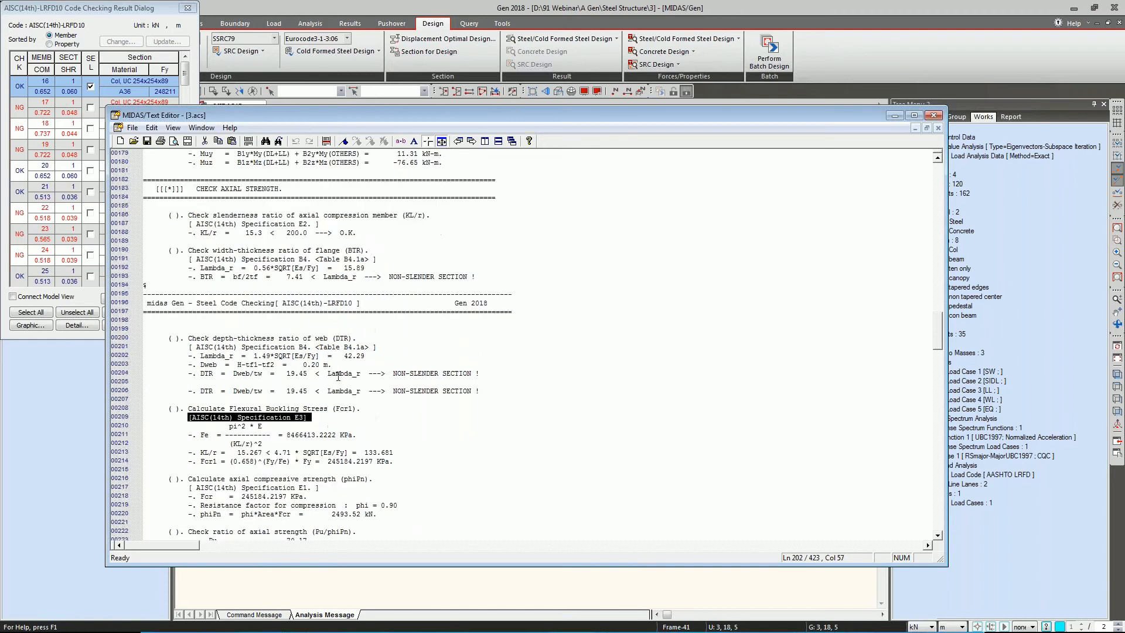
scroll(339, 376, down, 2)
click(295, 435)
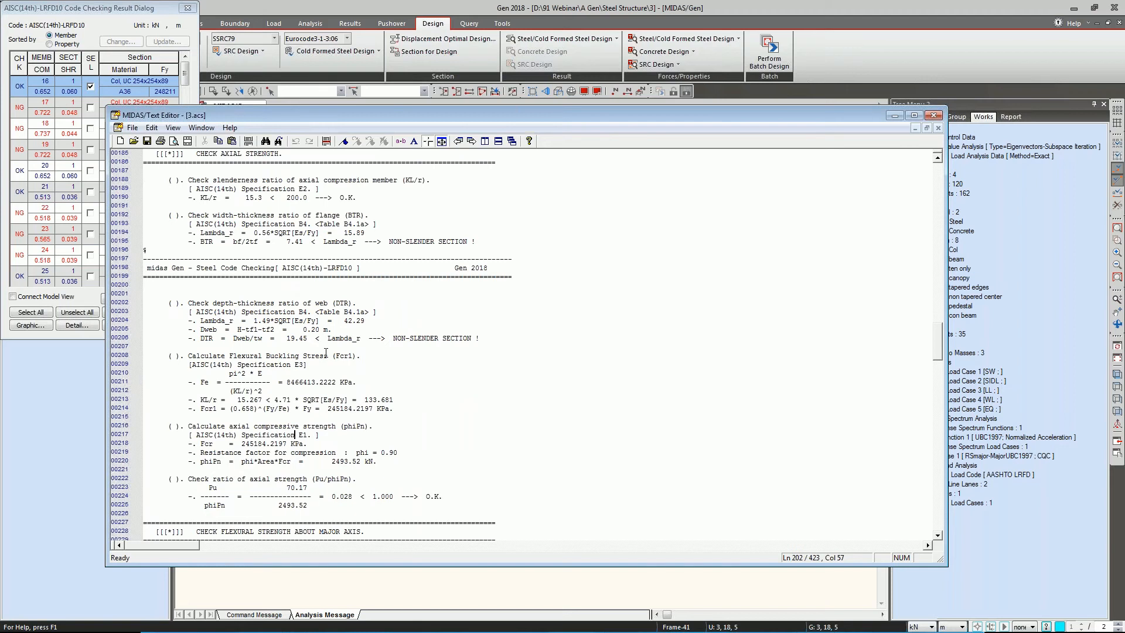
scroll(326, 352, down, 4)
scroll(223, 401, down, 3)
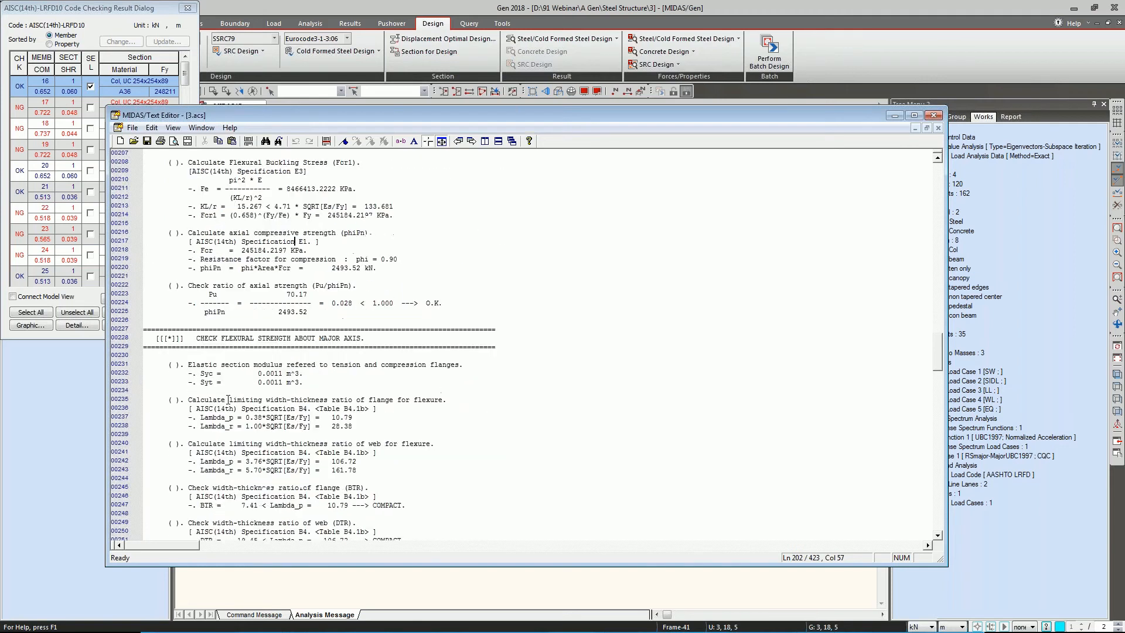
Examine the major and minor axis flexural strength, combined strength, shear strength and deflection checks in the report.
scroll(228, 399, down, 3)
click(230, 403)
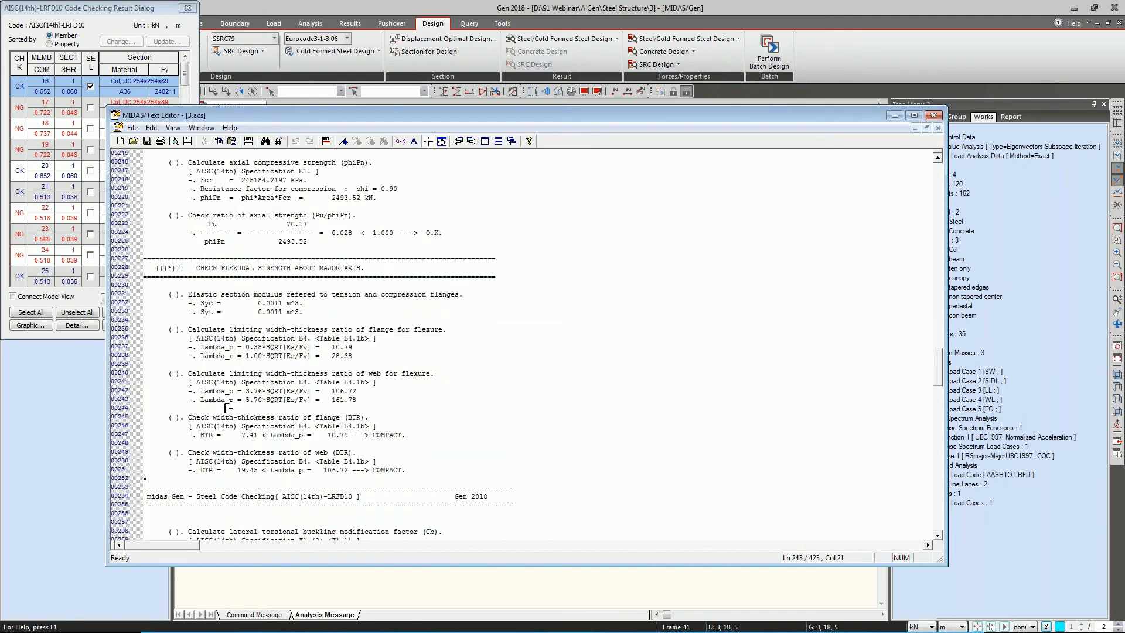
scroll(246, 393, down, 1)
scroll(263, 383, down, 11)
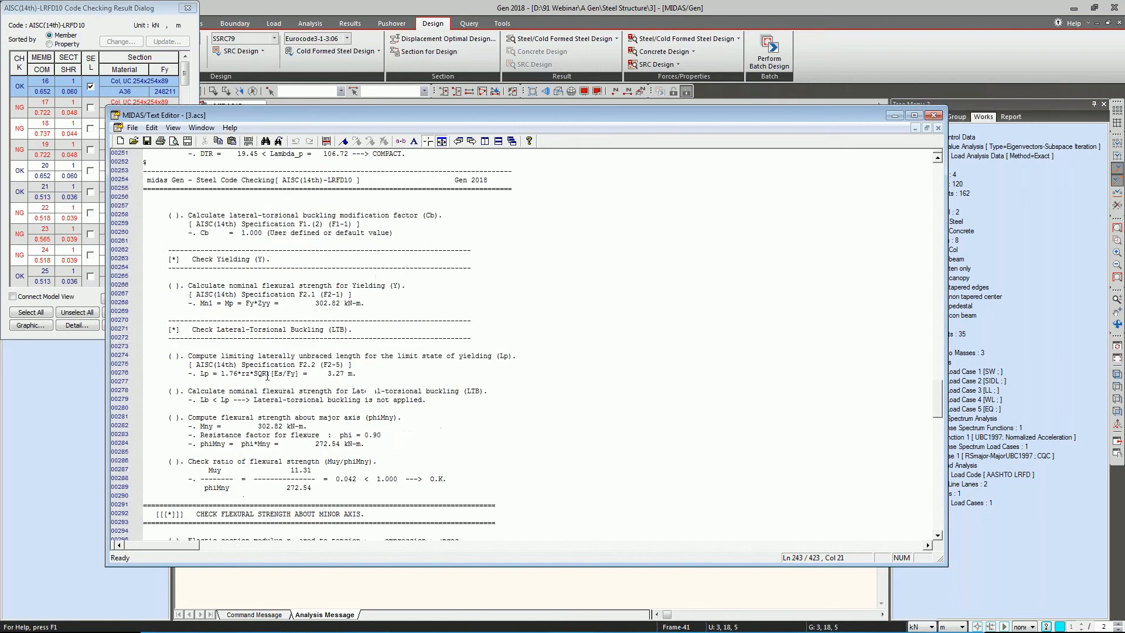
scroll(268, 377, down, 3)
scroll(268, 377, down, 4)
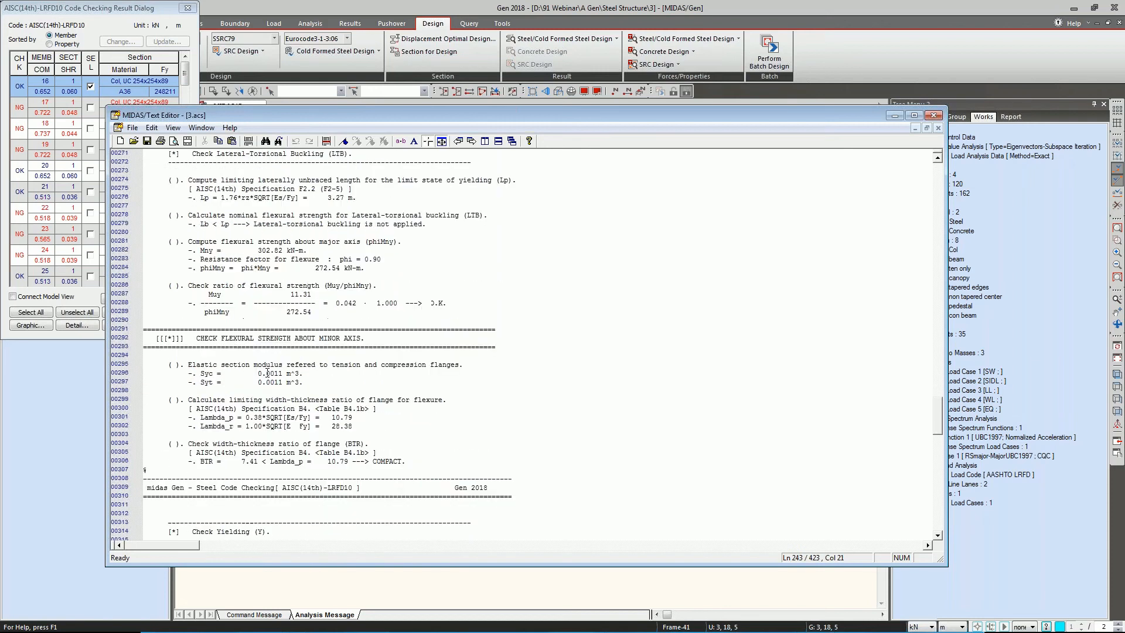
scroll(268, 373, down, 12)
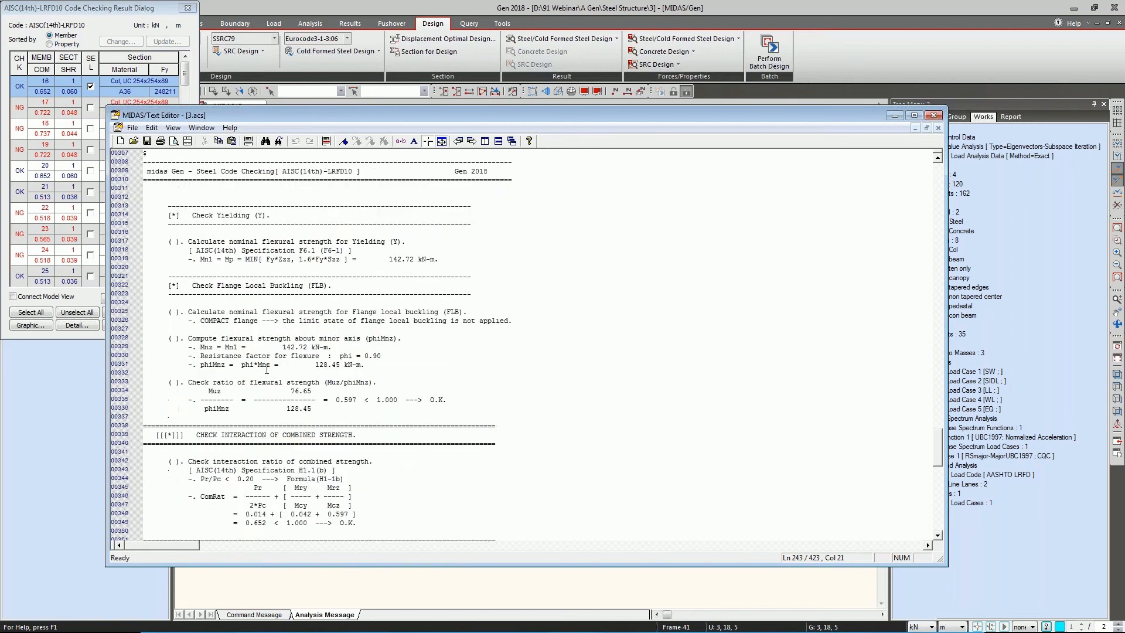
scroll(267, 368, down, 13)
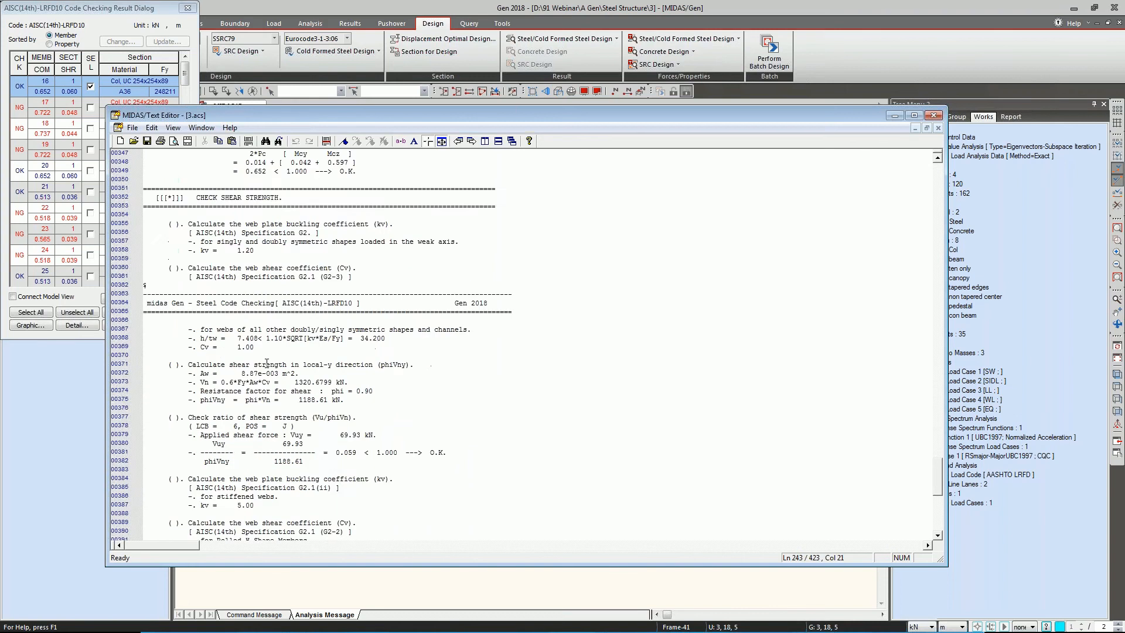
scroll(267, 363, down, 11)
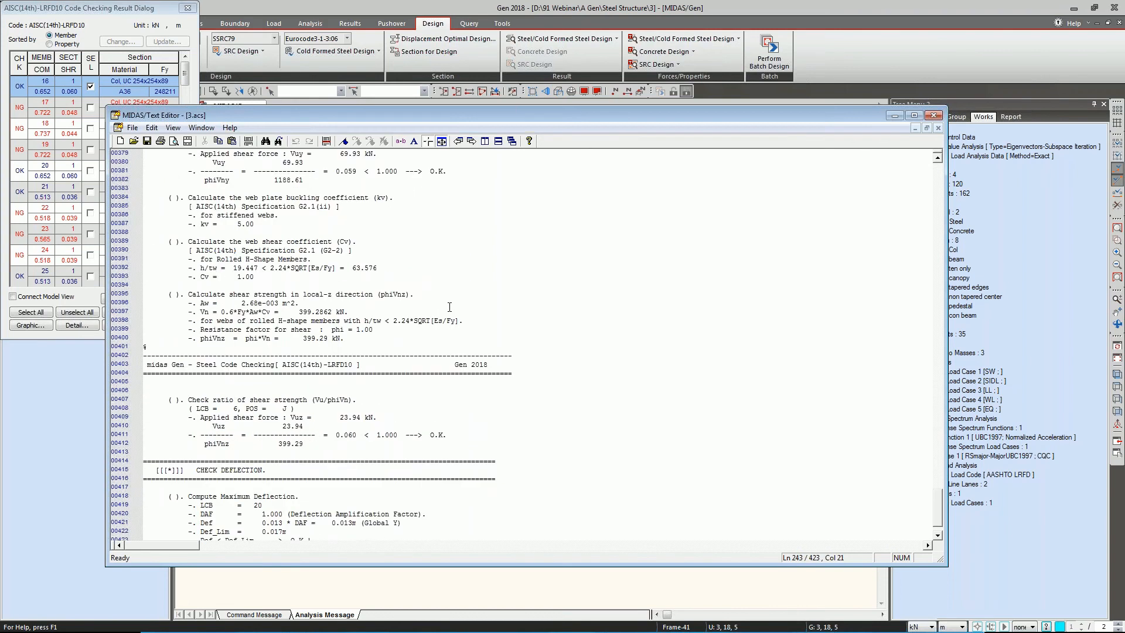
Close the detailed report and clear the selection of member 16.
click(933, 115)
click(603, 367)
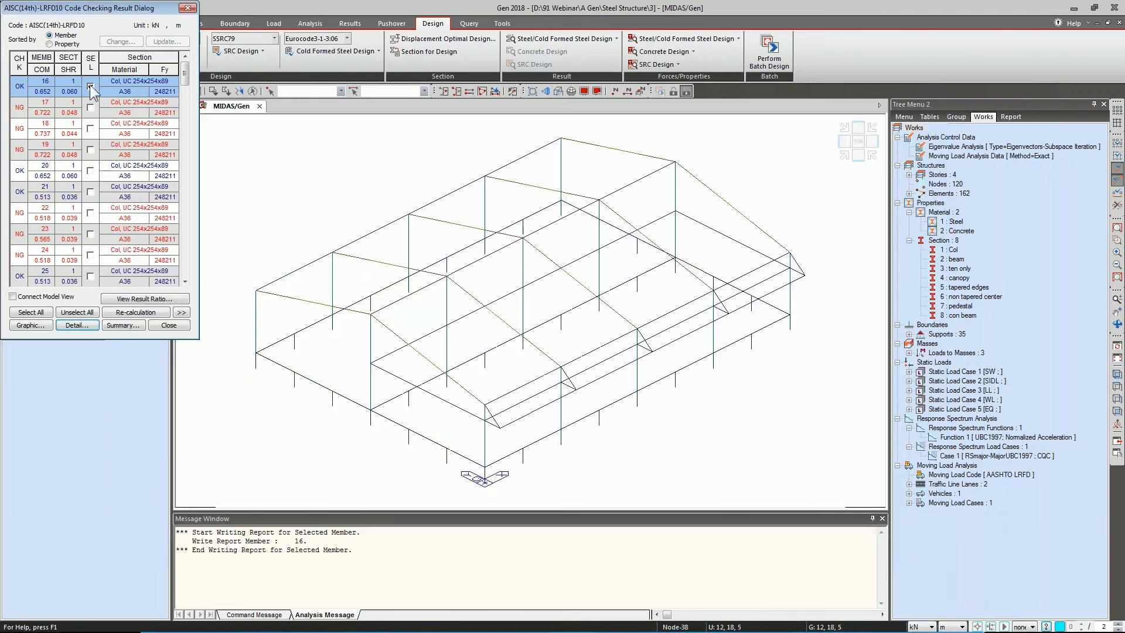
click(90, 85)
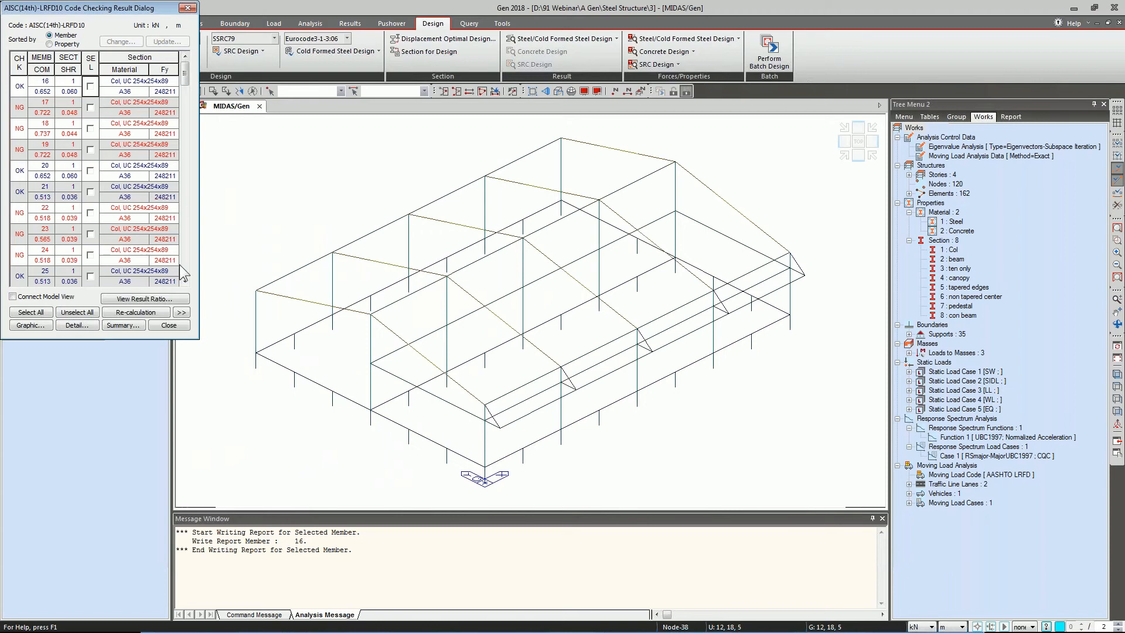
Expand the results to show only NG members, with Connect Model View on, and select them all for viewing in the model.
click(181, 312)
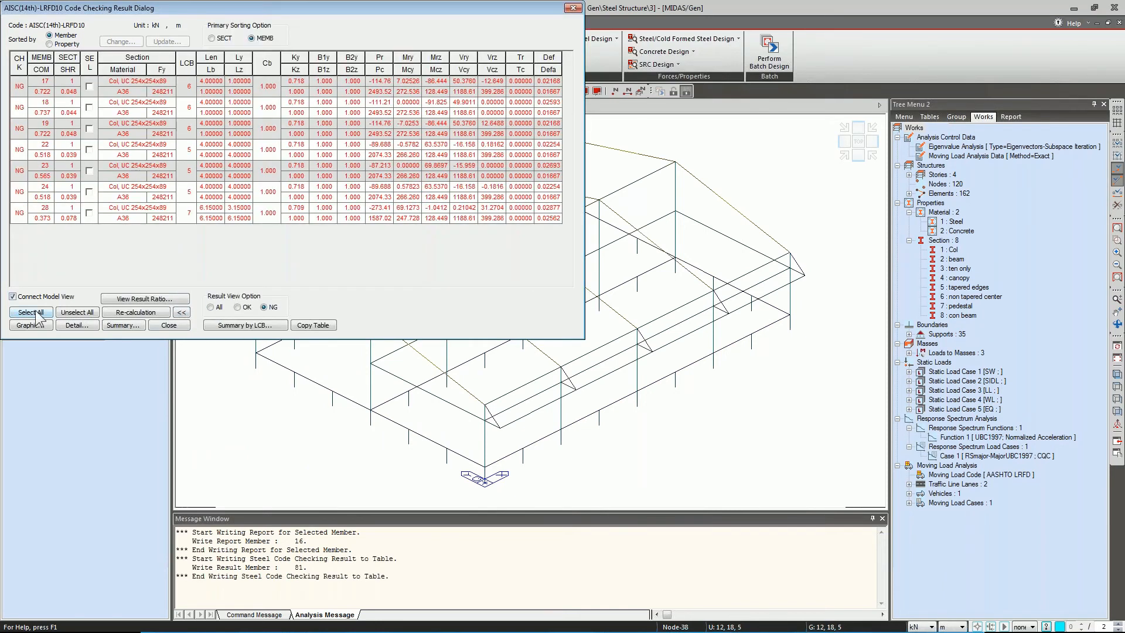
click(36, 314)
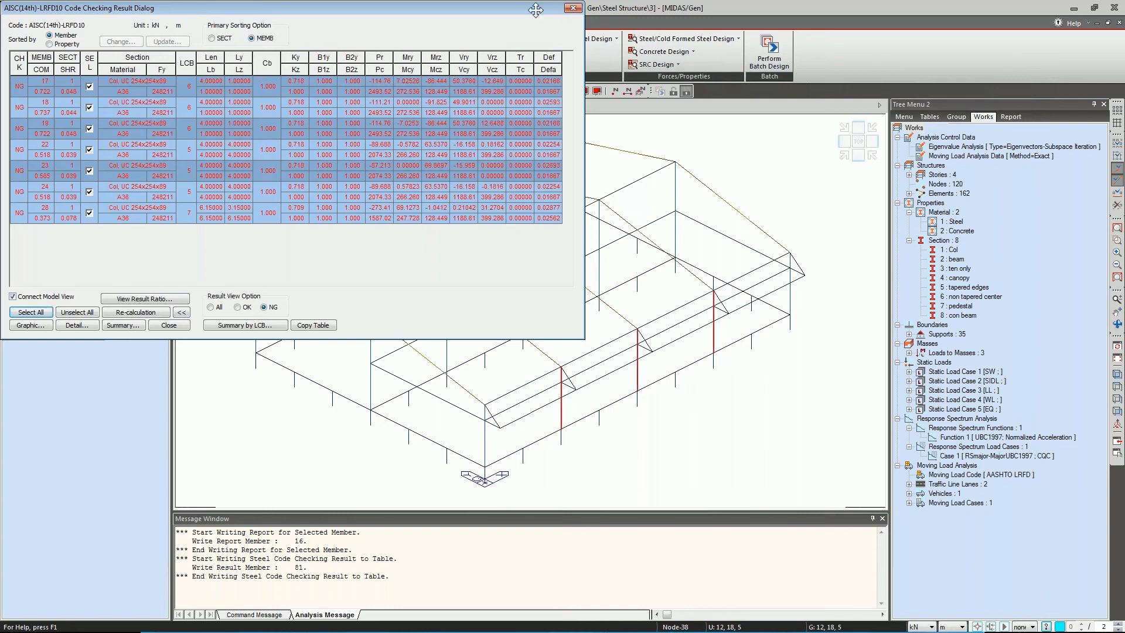
drag(536, 10, 594, 508)
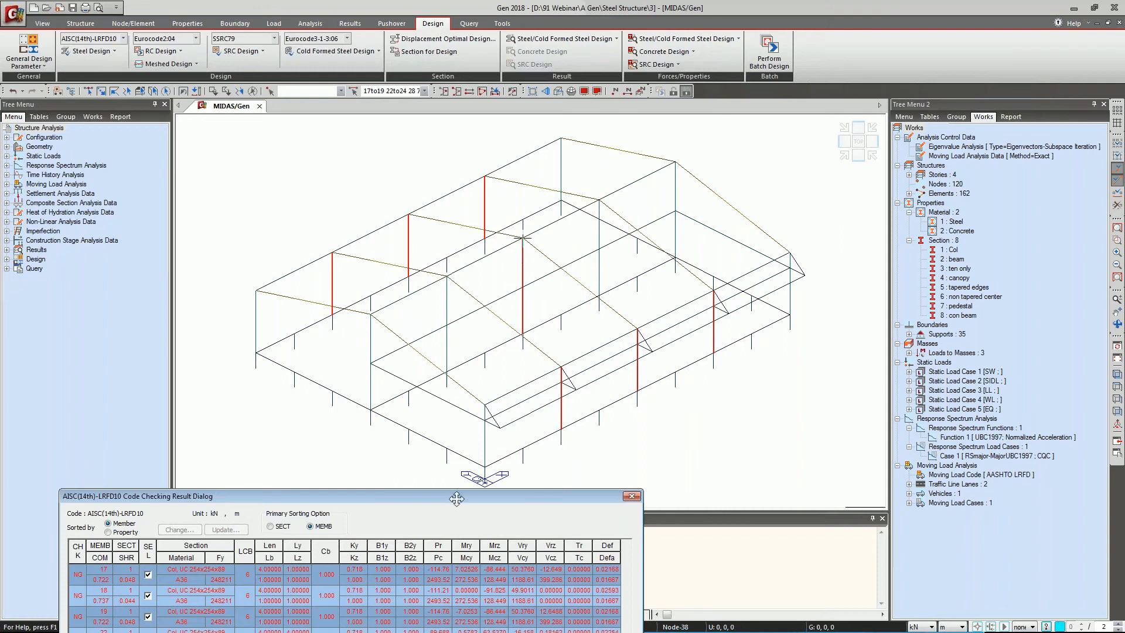
Close the code checking results and clear the member selection in the model.
drag(456, 498, 427, 128)
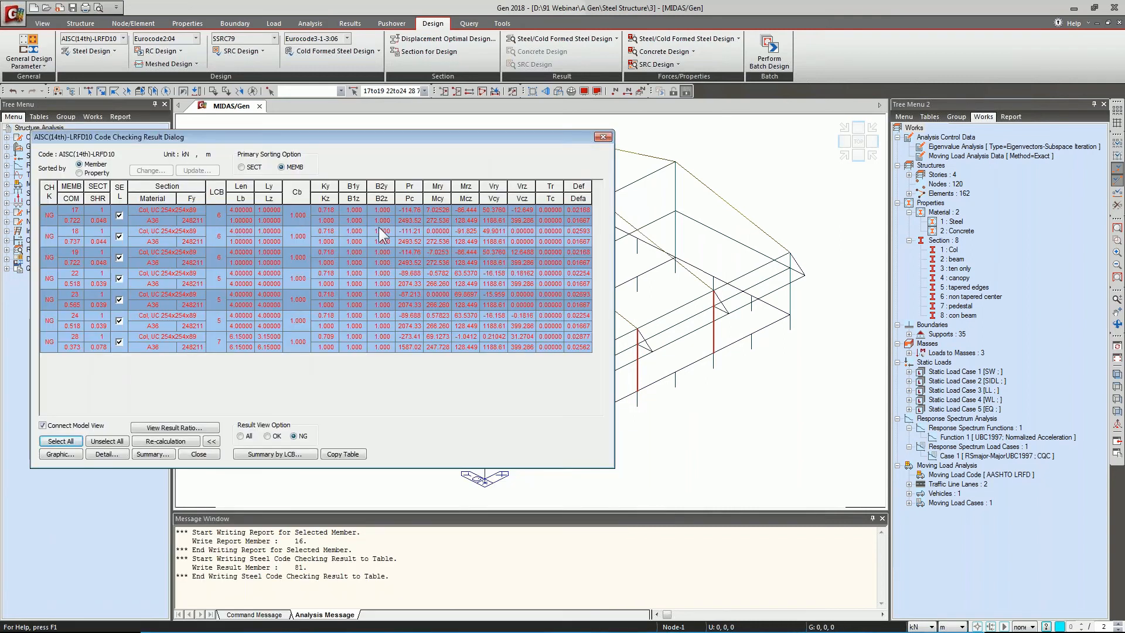
click(604, 139)
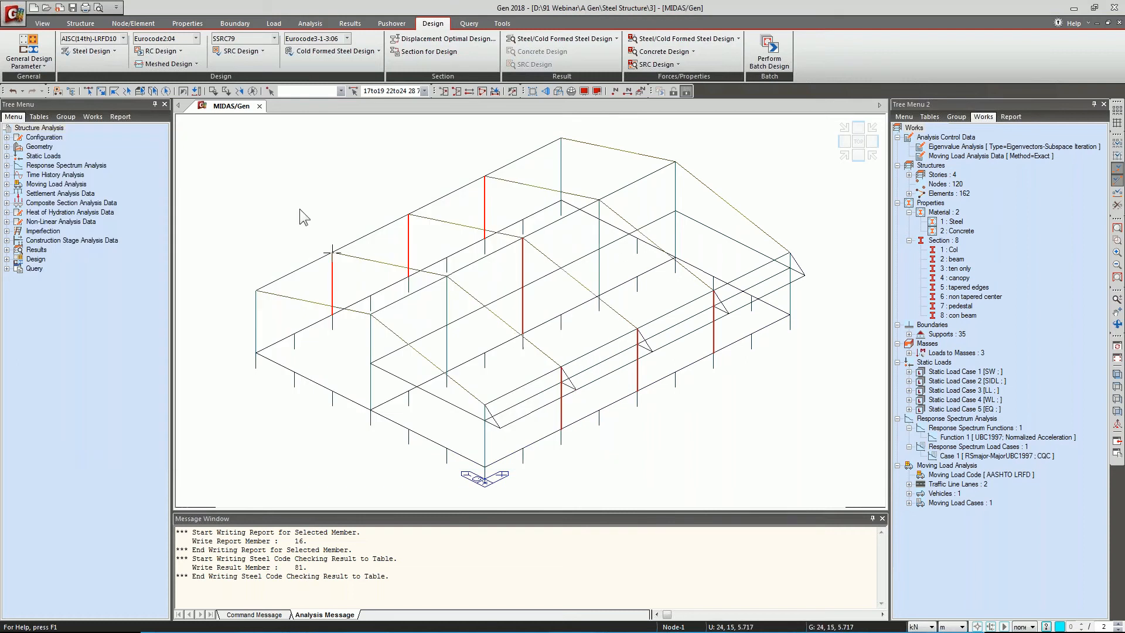
key(Escape)
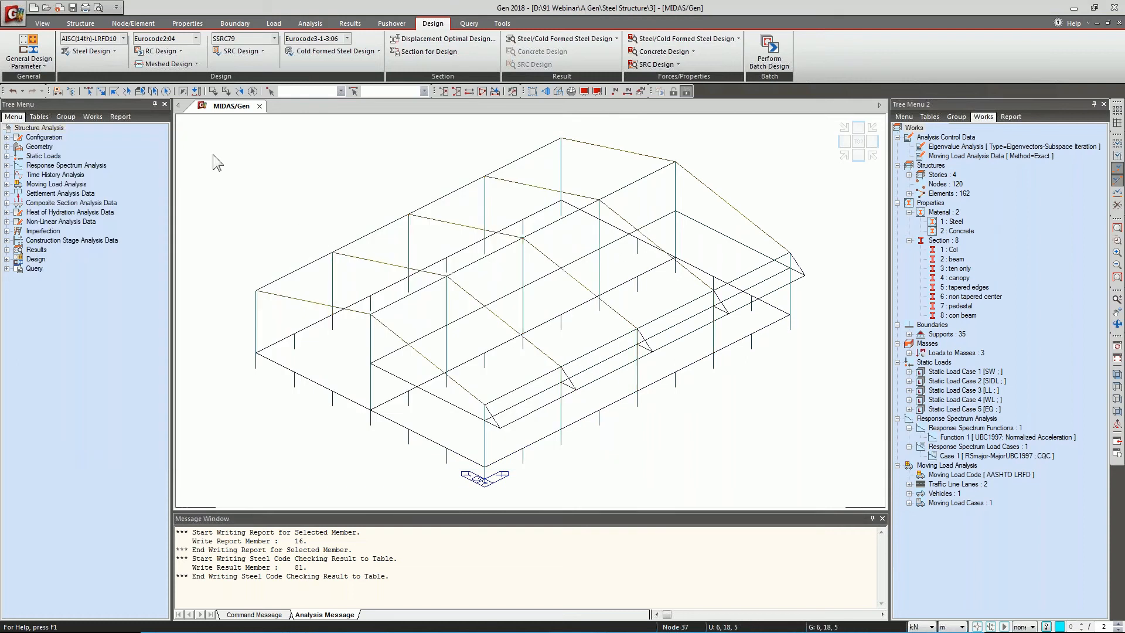
Run Steel Optimal Design on the canopy section only, with the number of analysis repetitions set to 0.
click(106, 53)
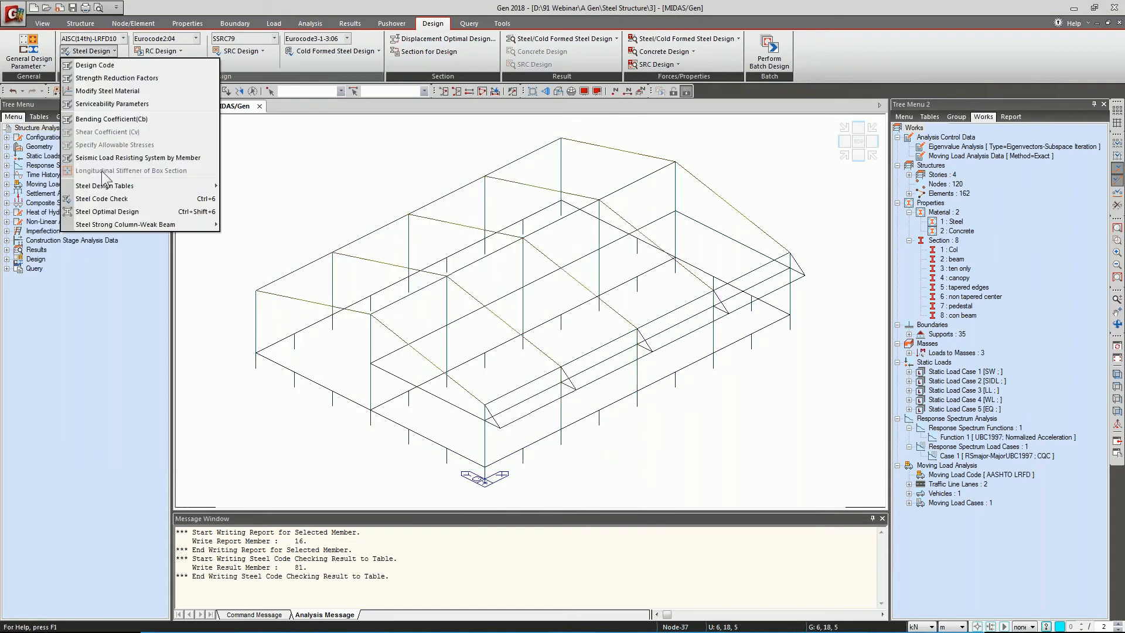
click(103, 212)
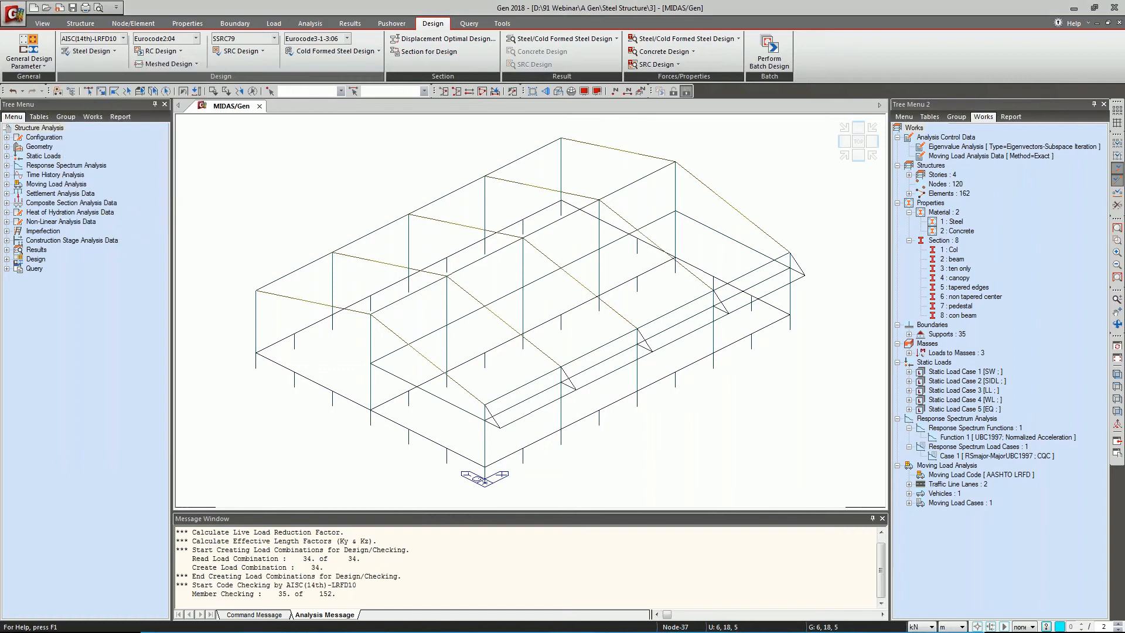
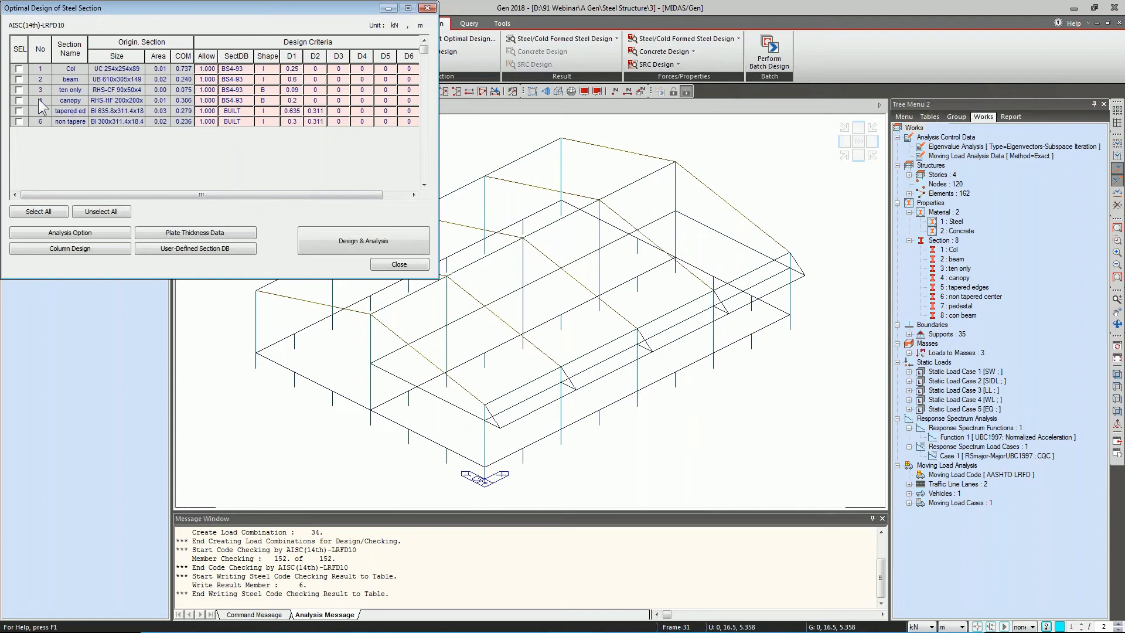
click(18, 100)
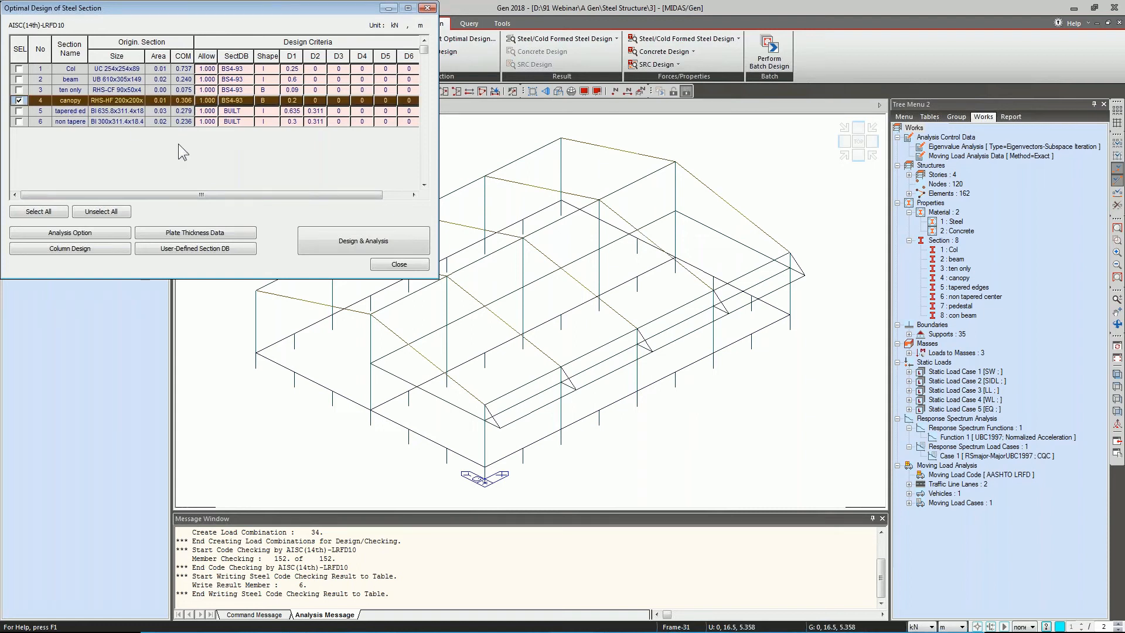
click(117, 233)
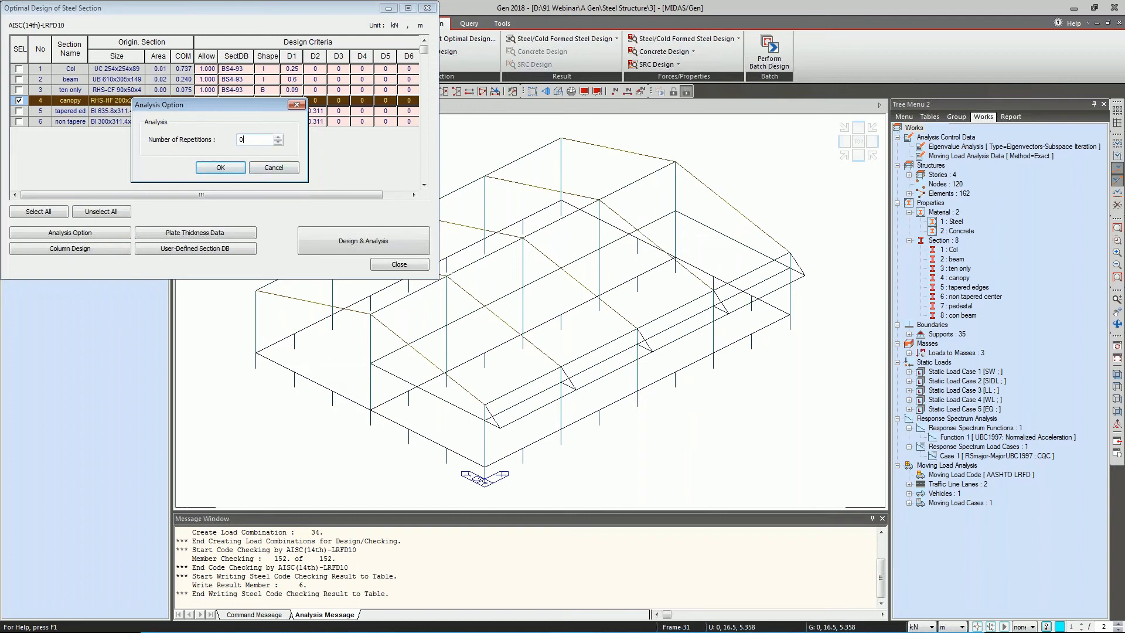
click(235, 167)
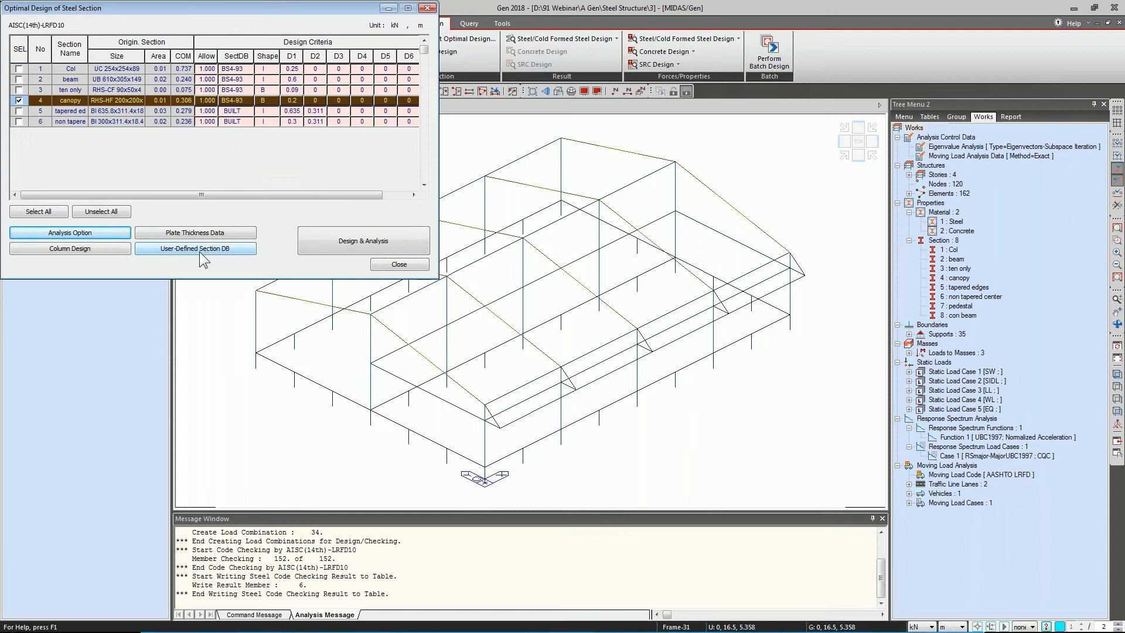
click(334, 240)
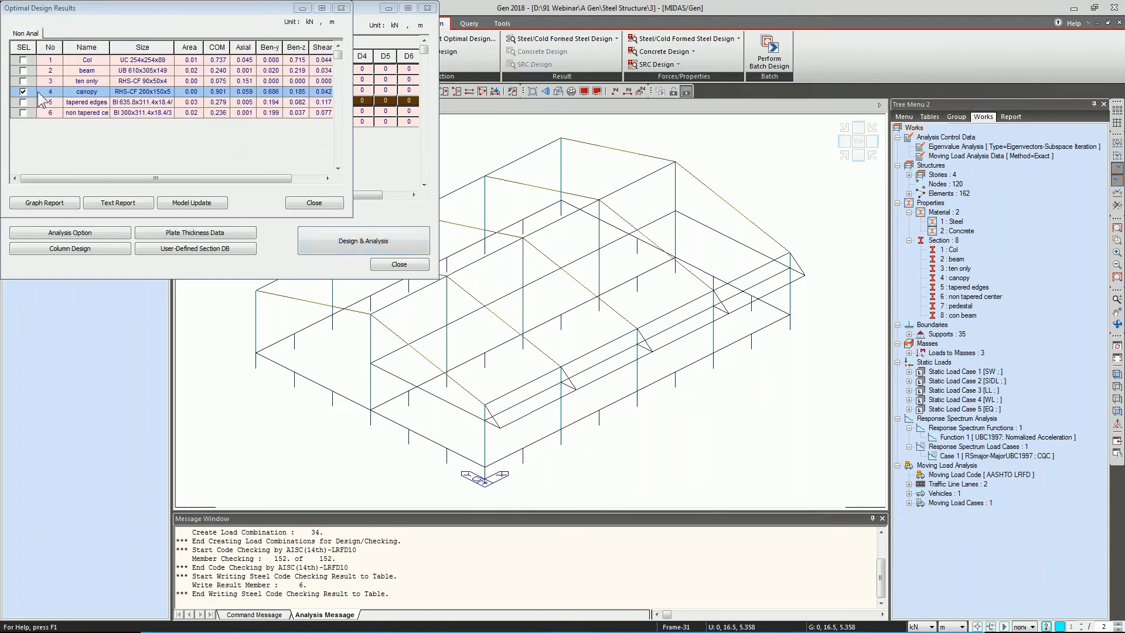
Compare the optimized canopy section with its original size, sorting the original sections by area.
click(71, 205)
drag(17, 8, 145, 119)
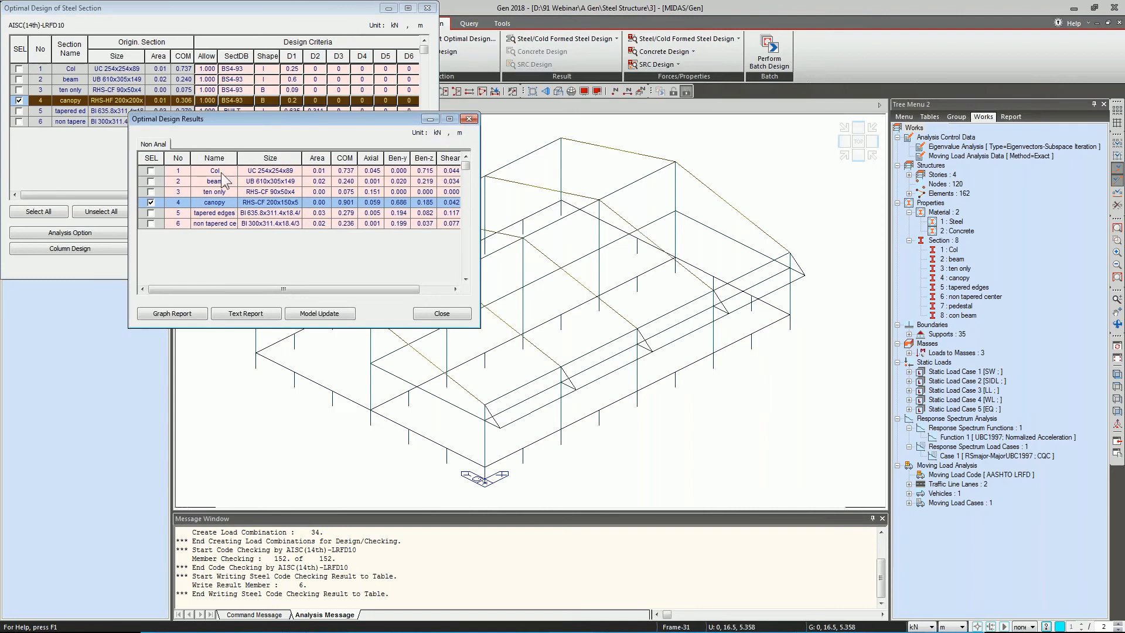
click(145, 57)
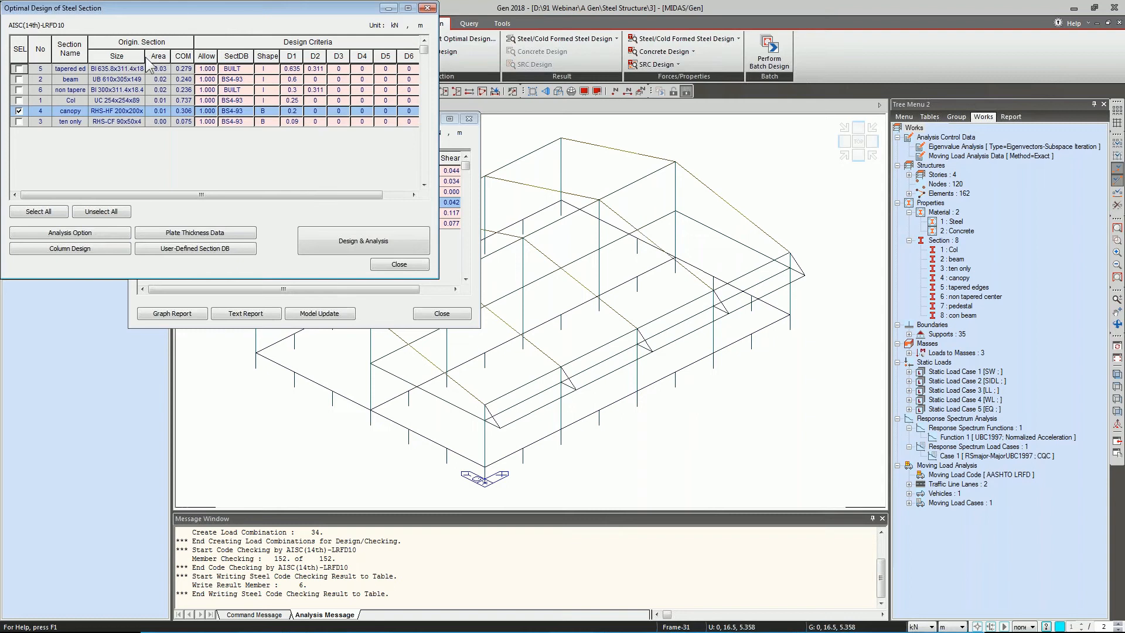
click(146, 57)
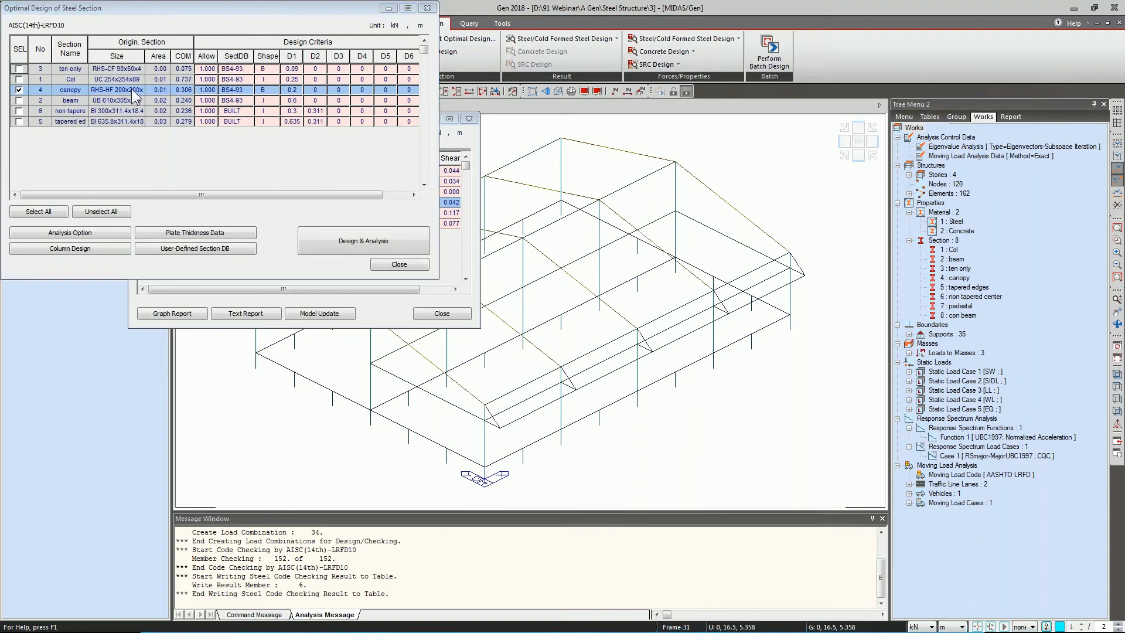
key(alt+Tab)
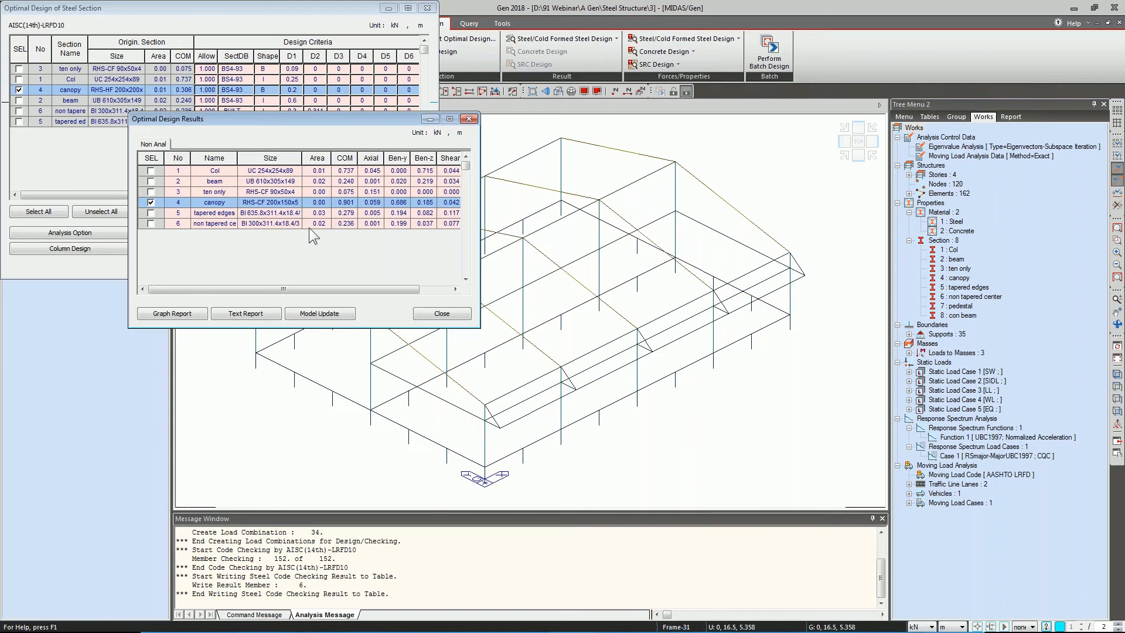
Generate the optimal design graph report and maximize the Weight Ratio graph with both design dialogs minimized.
click(179, 310)
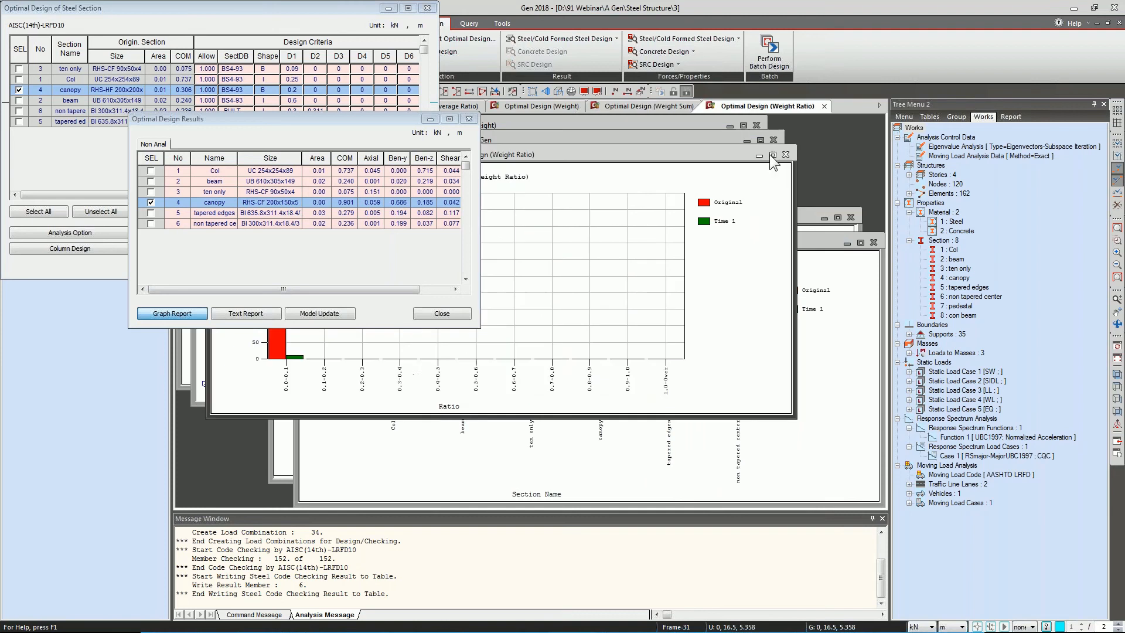
click(772, 155)
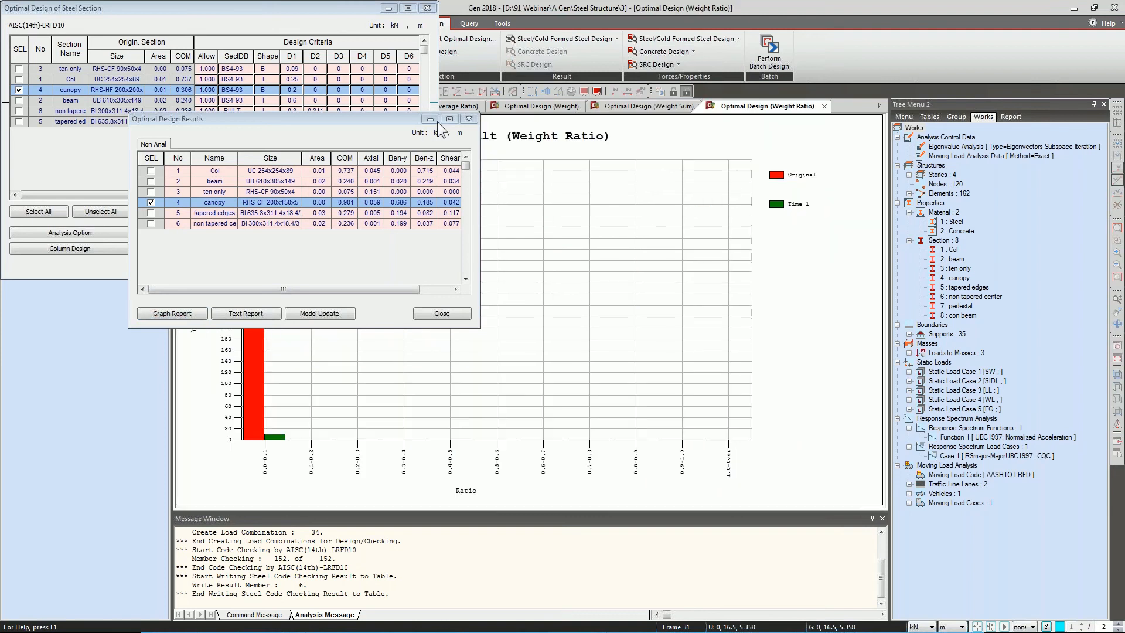
click(432, 120)
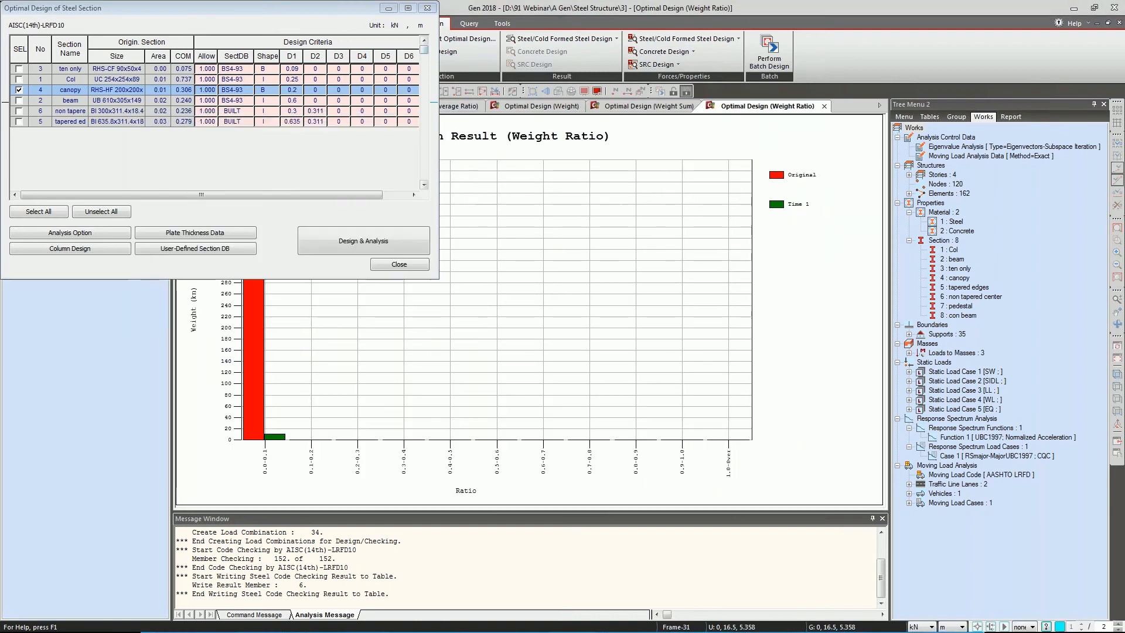
click(388, 9)
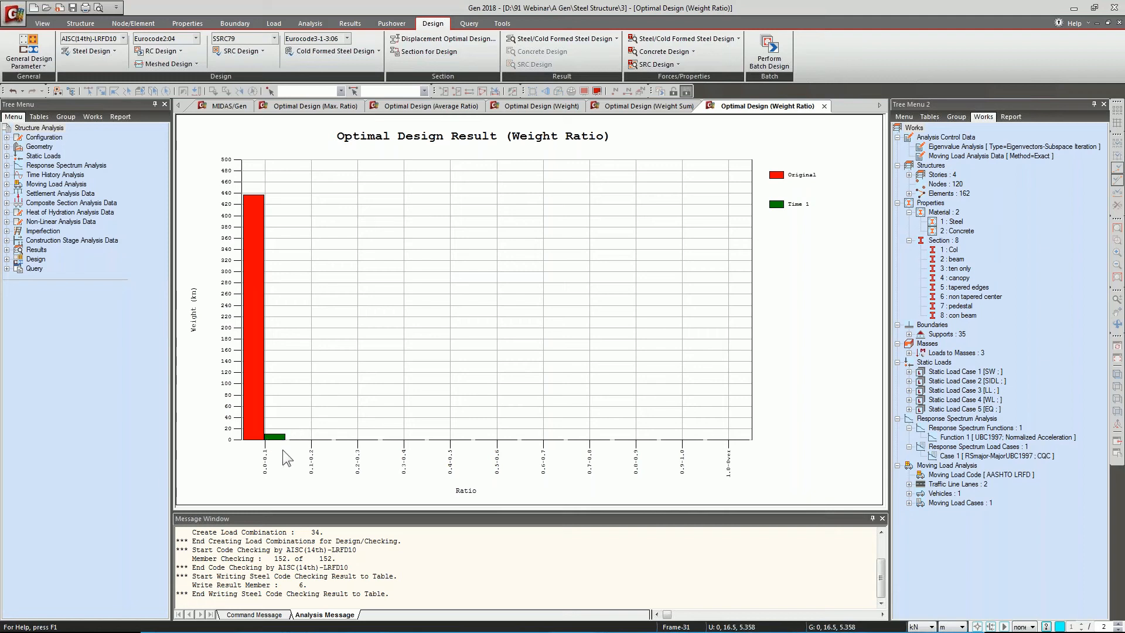
Review the Weight Sum, Weight, Average Ratio and Max. Ratio graphs of the optimal design, then return to the model view.
click(648, 107)
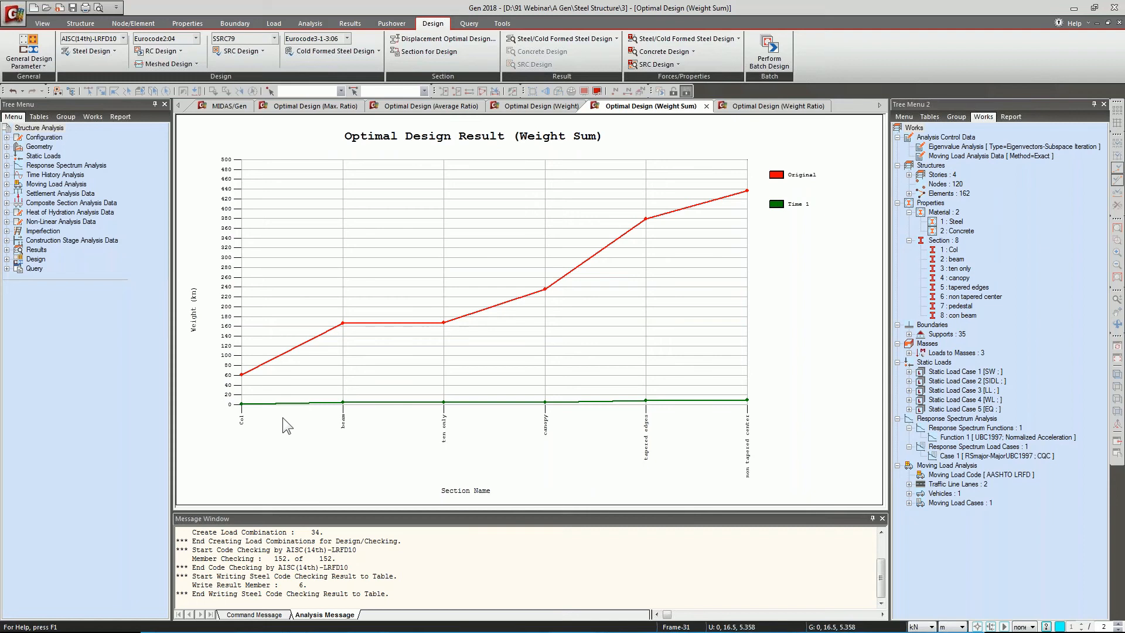
click(536, 106)
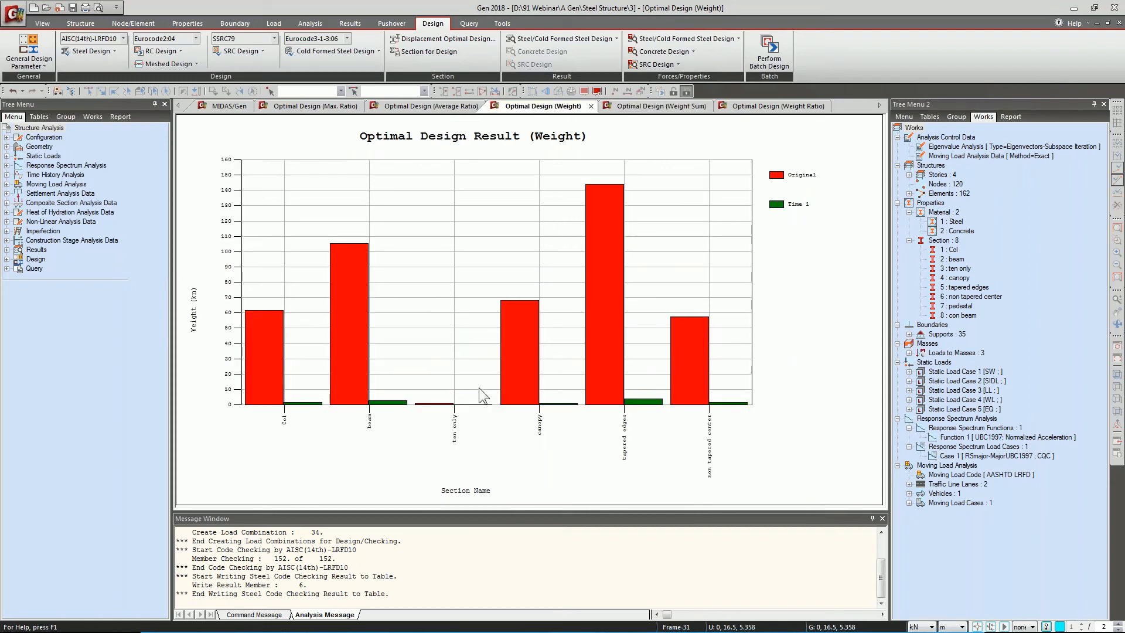
click(399, 106)
click(337, 108)
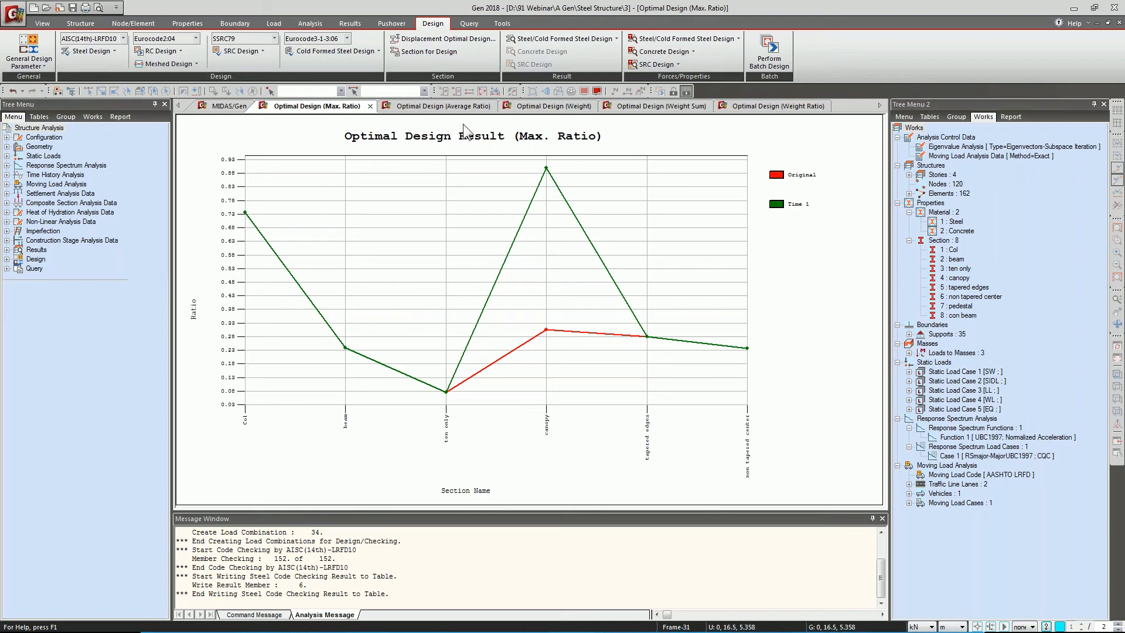
click(225, 106)
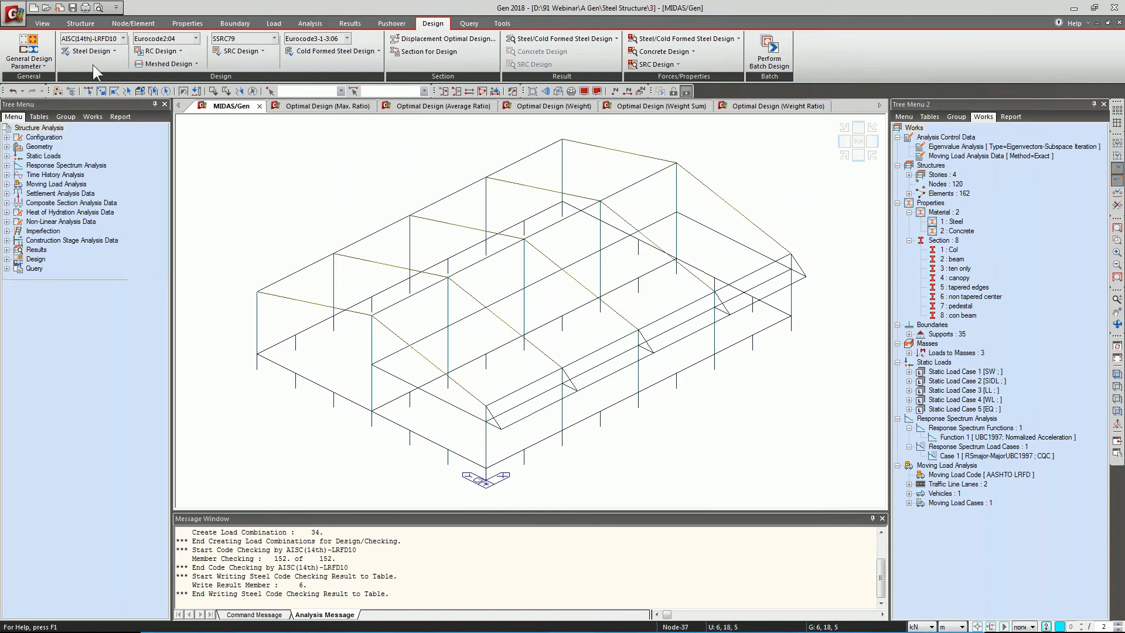
Show the members as solid sections and generate the Bill of Material with all BOM outputs to 3.bom.
click(558, 93)
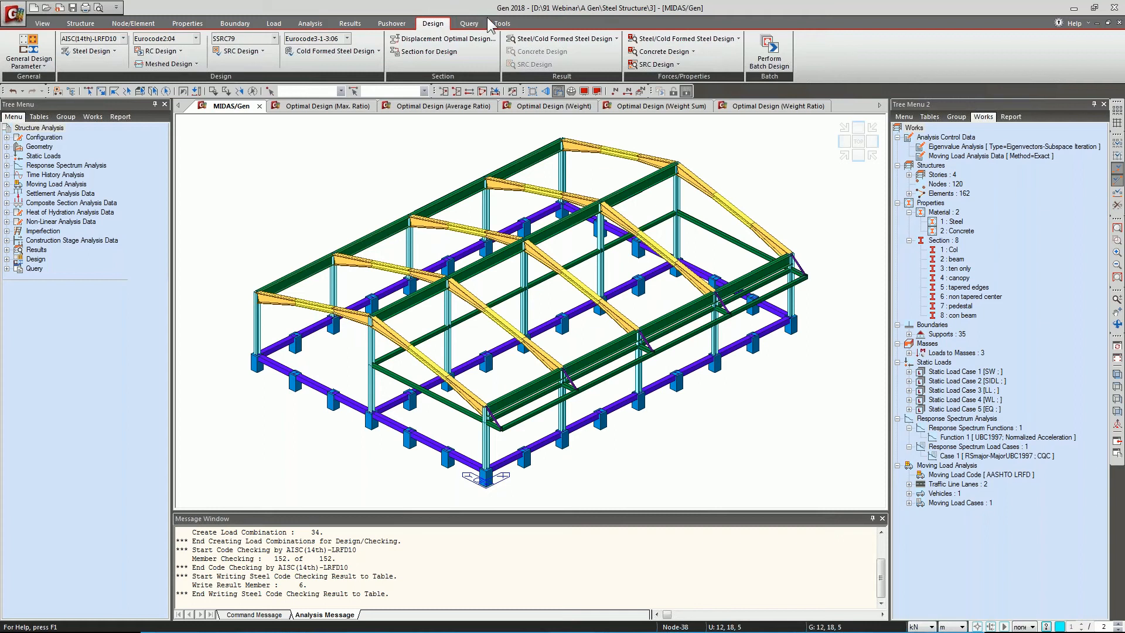
click(501, 24)
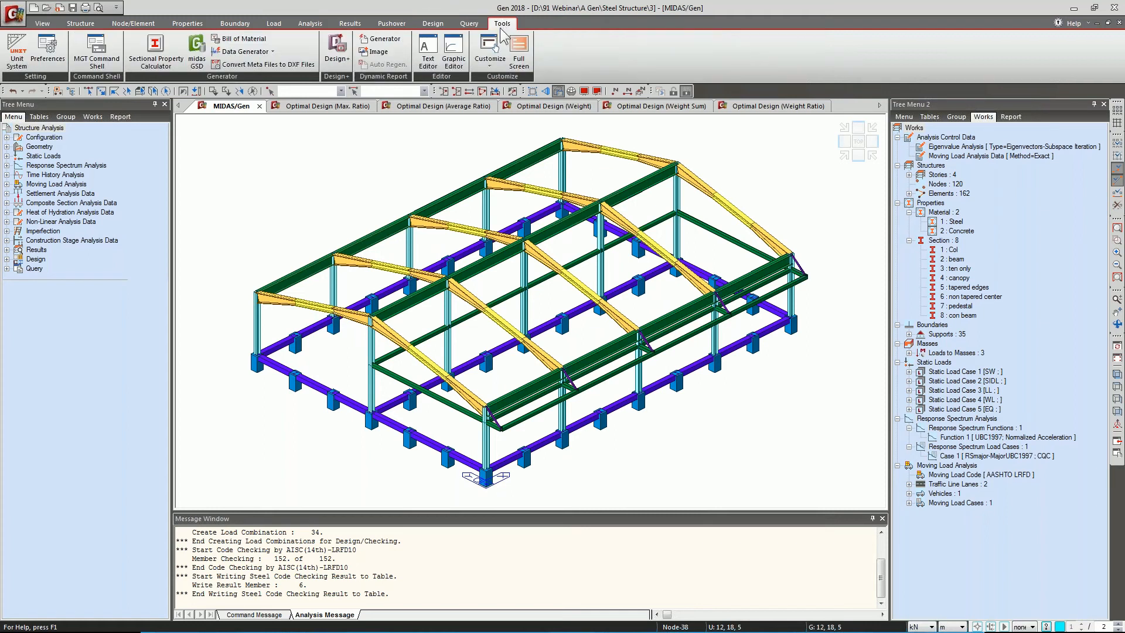
click(261, 40)
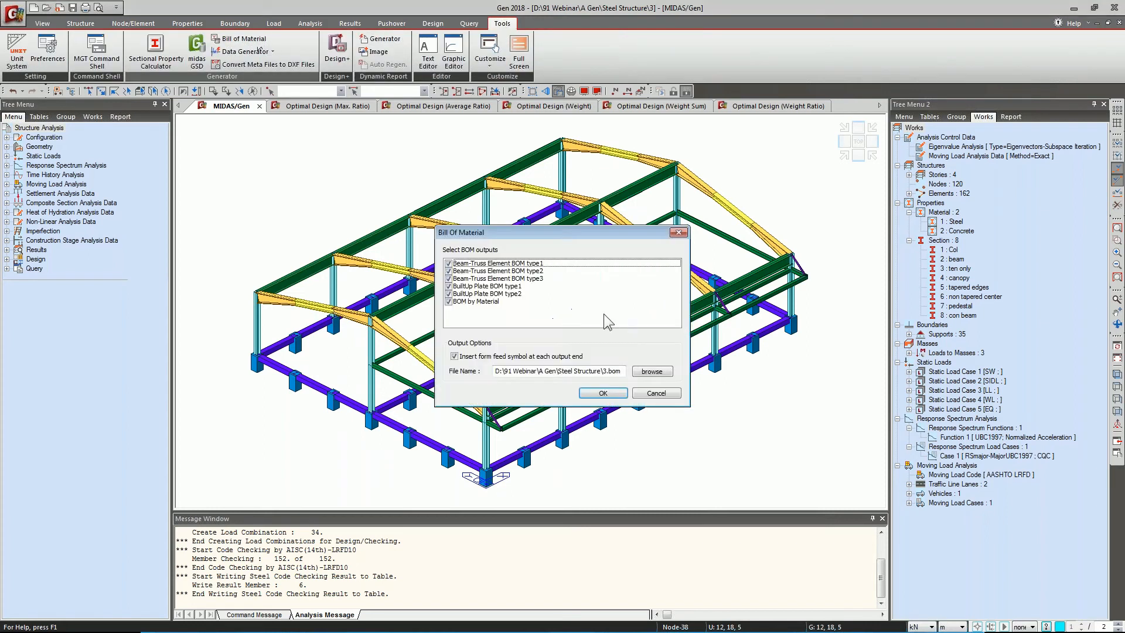
click(607, 370)
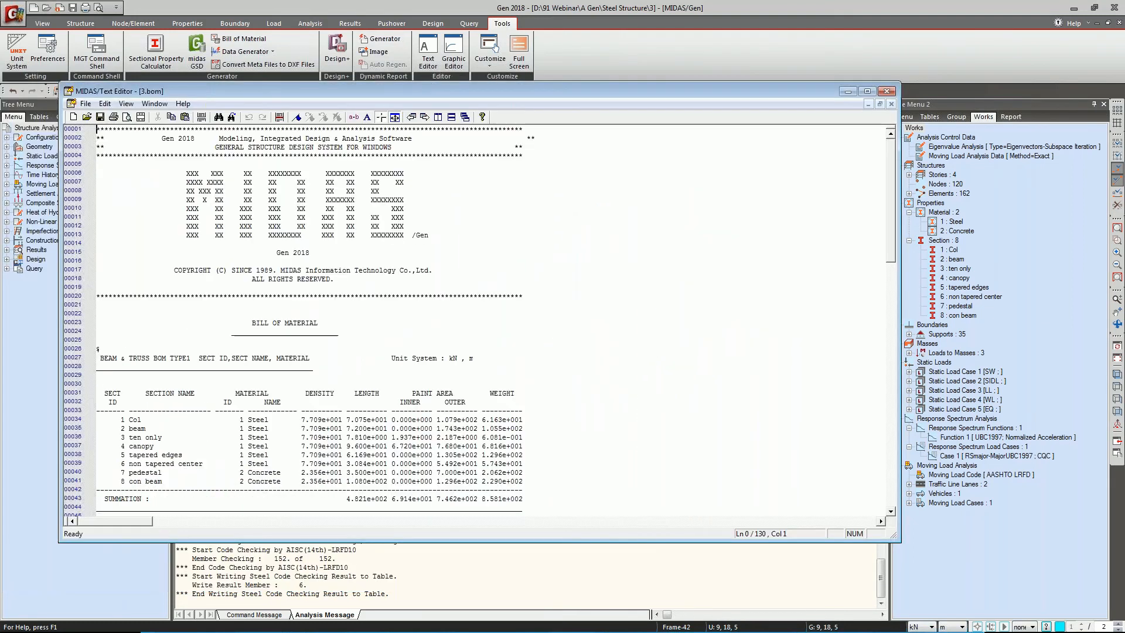
Examine the section weights and inner and outer paint areas in the bill of material, then close the report.
scroll(522, 287, down, 5)
drag(98, 287, 523, 315)
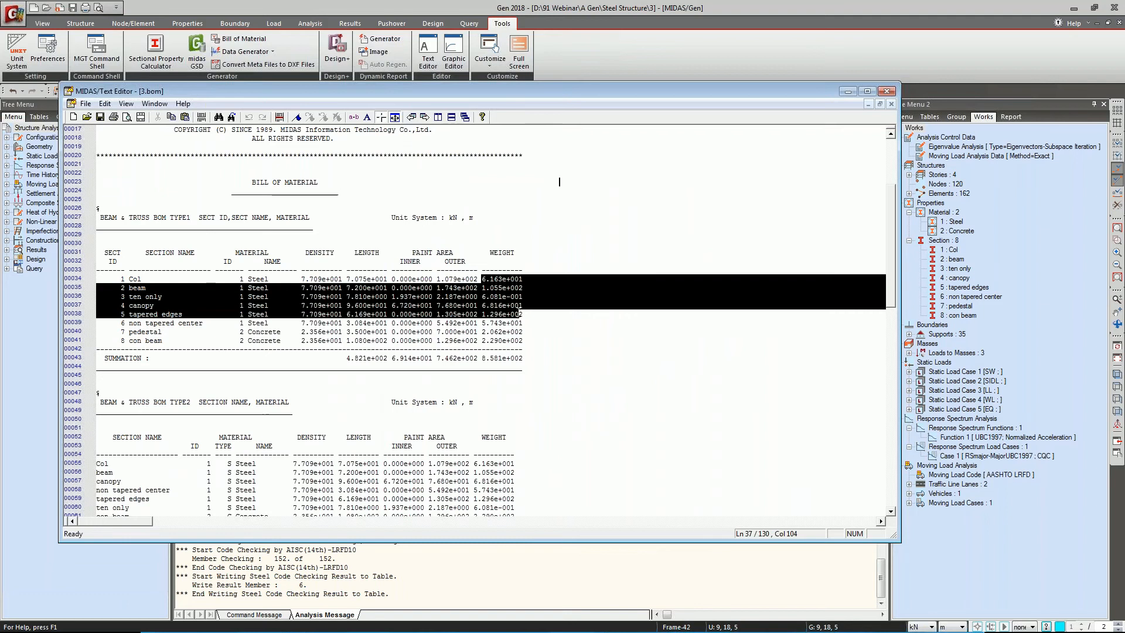
scroll(557, 181, down, 2)
click(520, 270)
scroll(537, 277, down, 2)
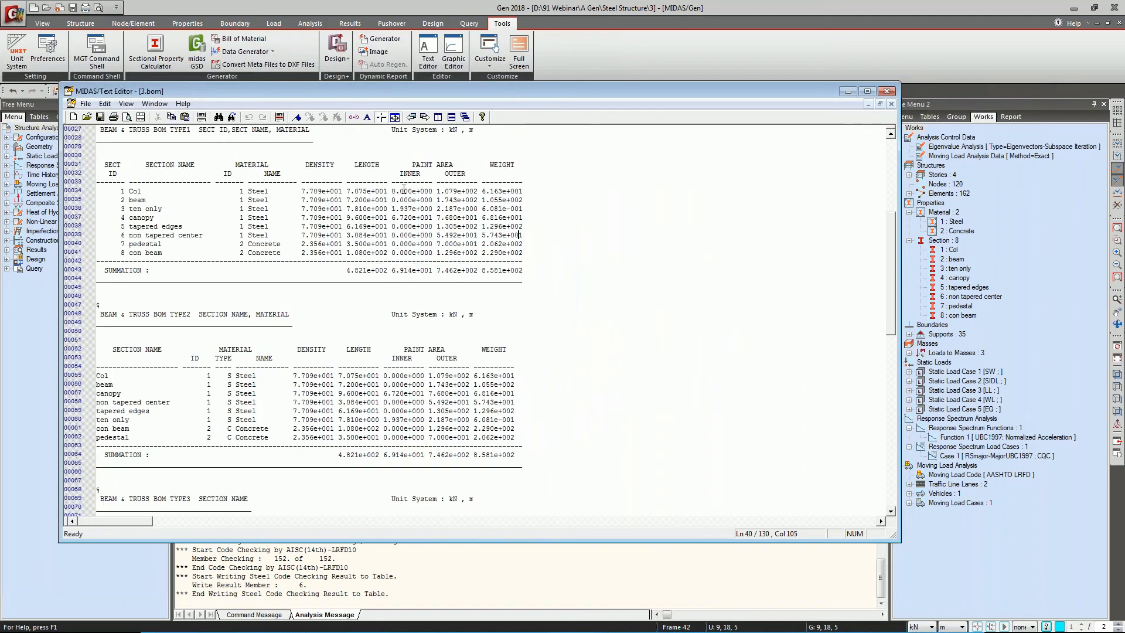
mouse_move(391, 191)
mouse_down()
mouse_move(471, 214)
mouse_move(468, 227)
mouse_move(392, 192)
mouse_move(469, 217)
mouse_move(482, 253)
mouse_up()
click(453, 252)
scroll(501, 303, up, 1)
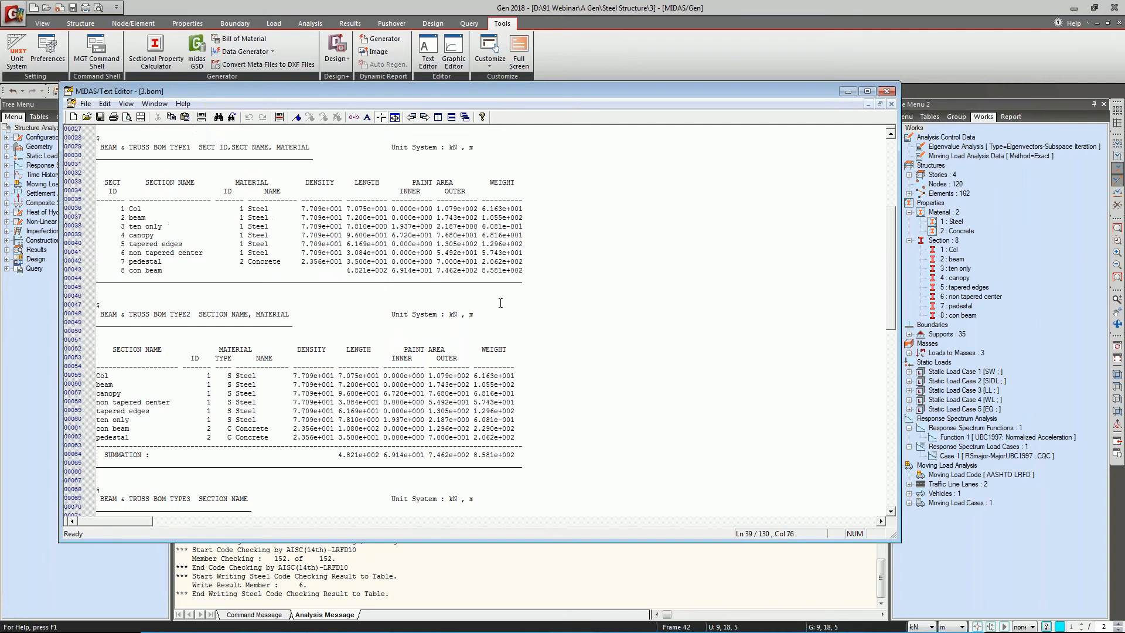
scroll(500, 303, up, 9)
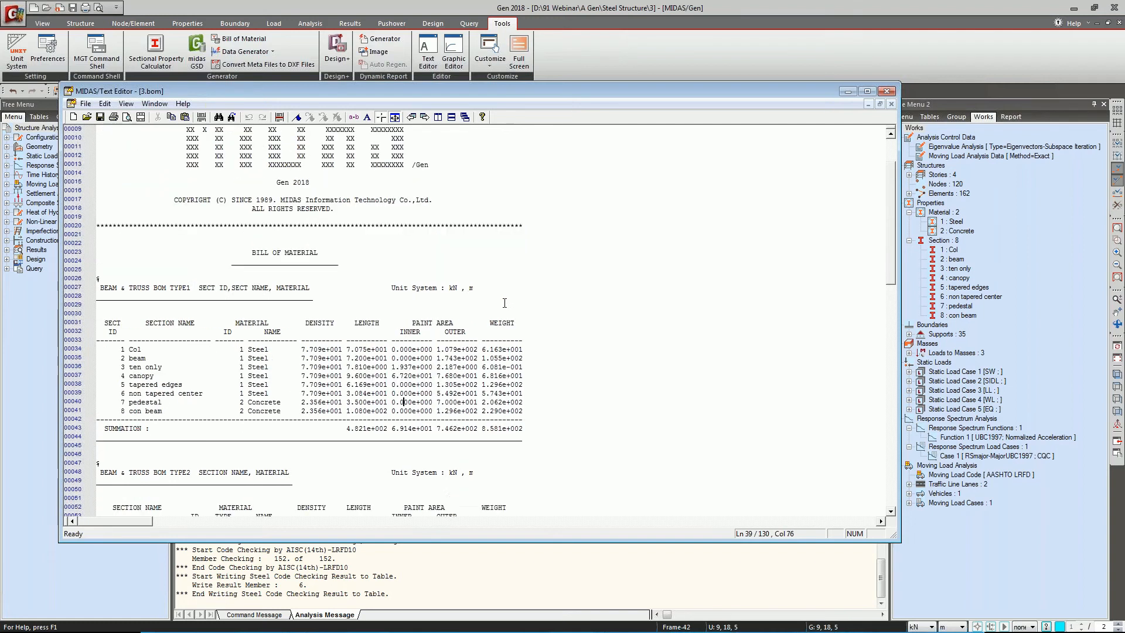
click(887, 93)
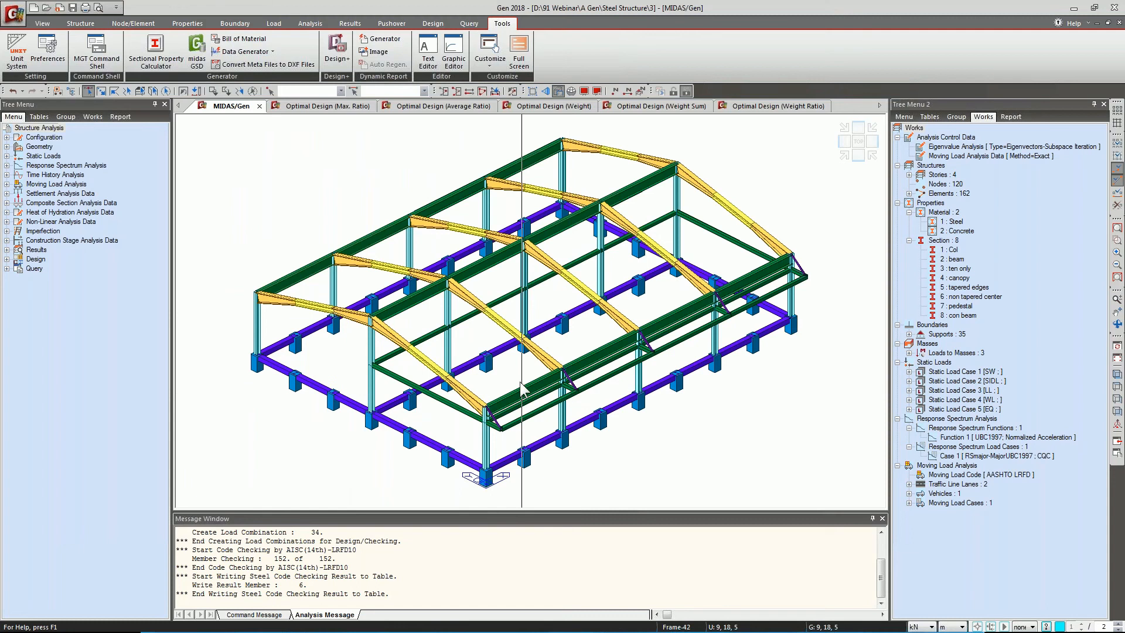
Inspect the column between the tapered rafters where the mid-height beams frame in, from close up.
middle_drag(520, 382, 469, 357)
scroll(386, 329, up, 2)
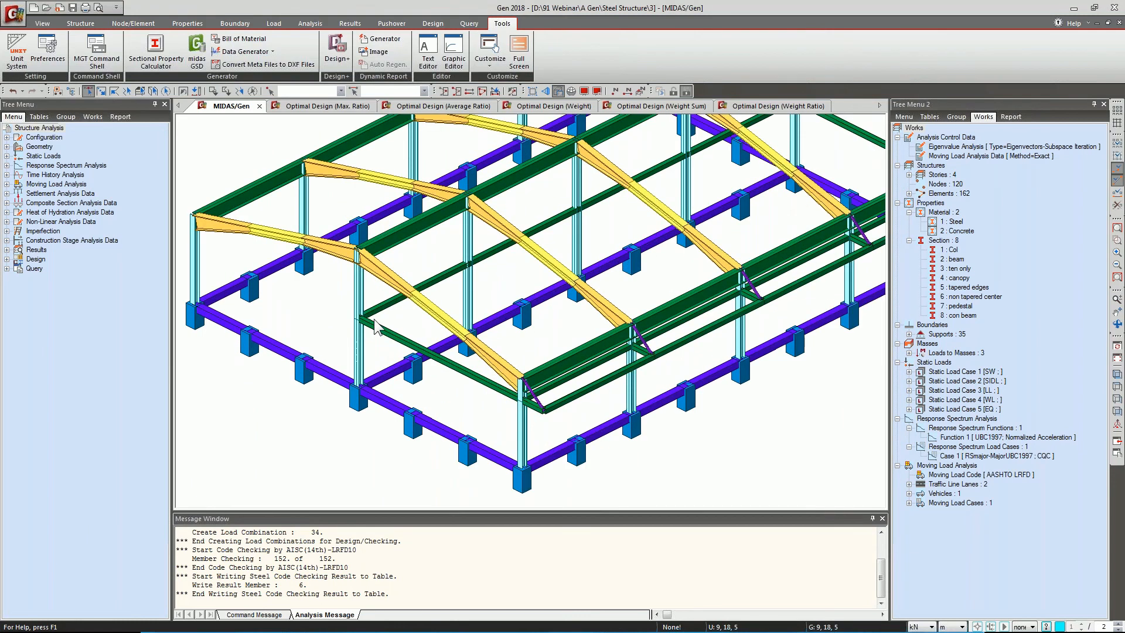
scroll(375, 325, up, 3)
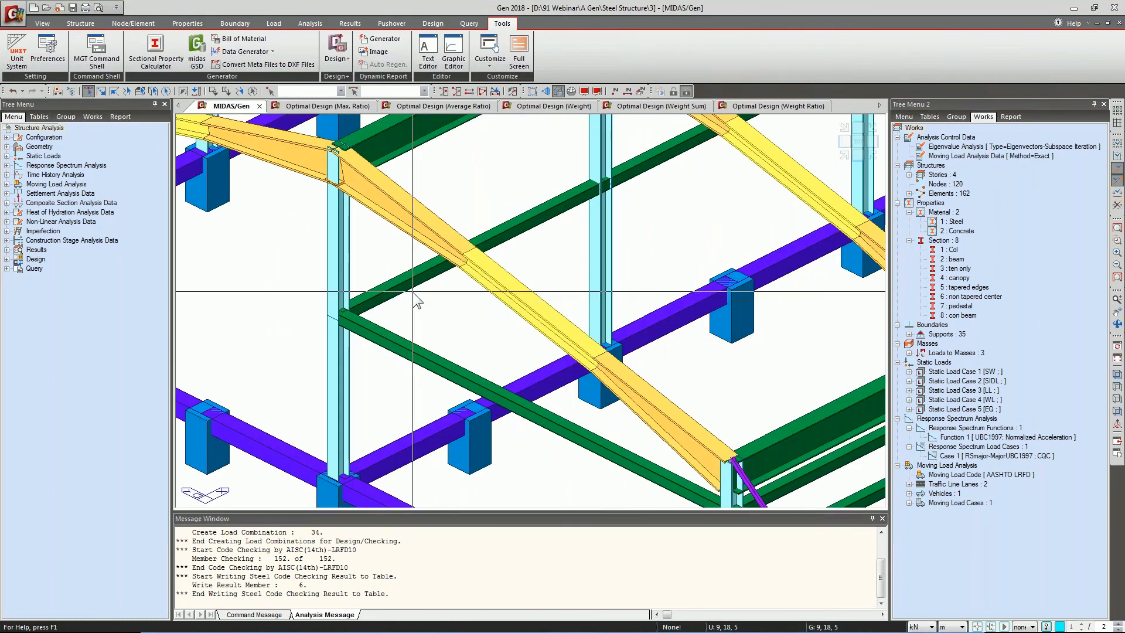
middle_drag(416, 301, 500, 328)
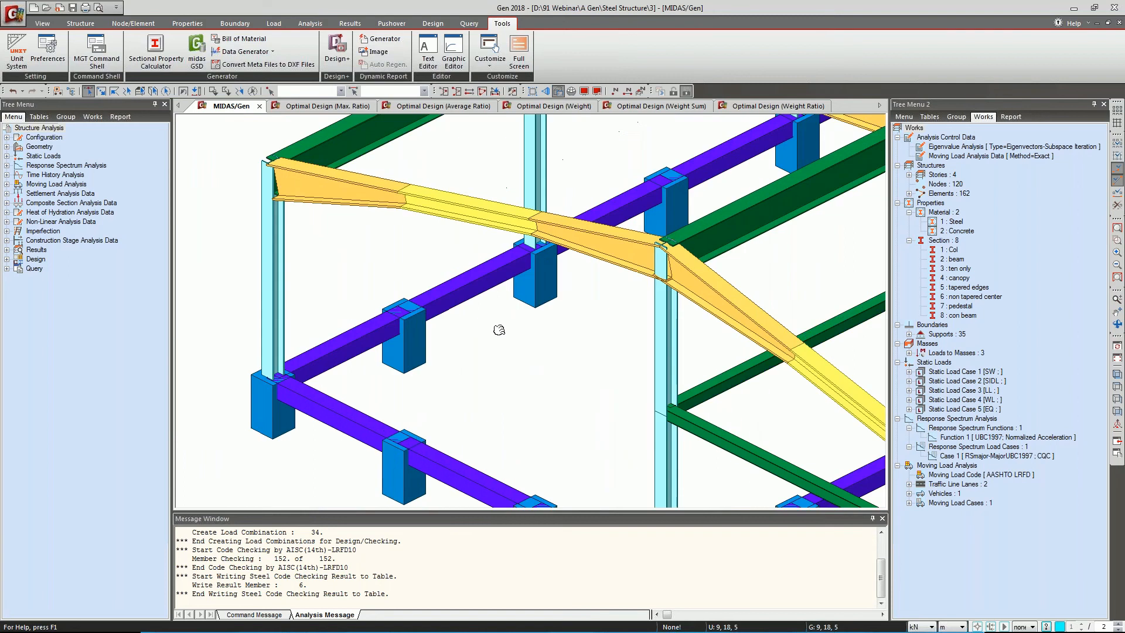
middle_drag(703, 444, 351, 319)
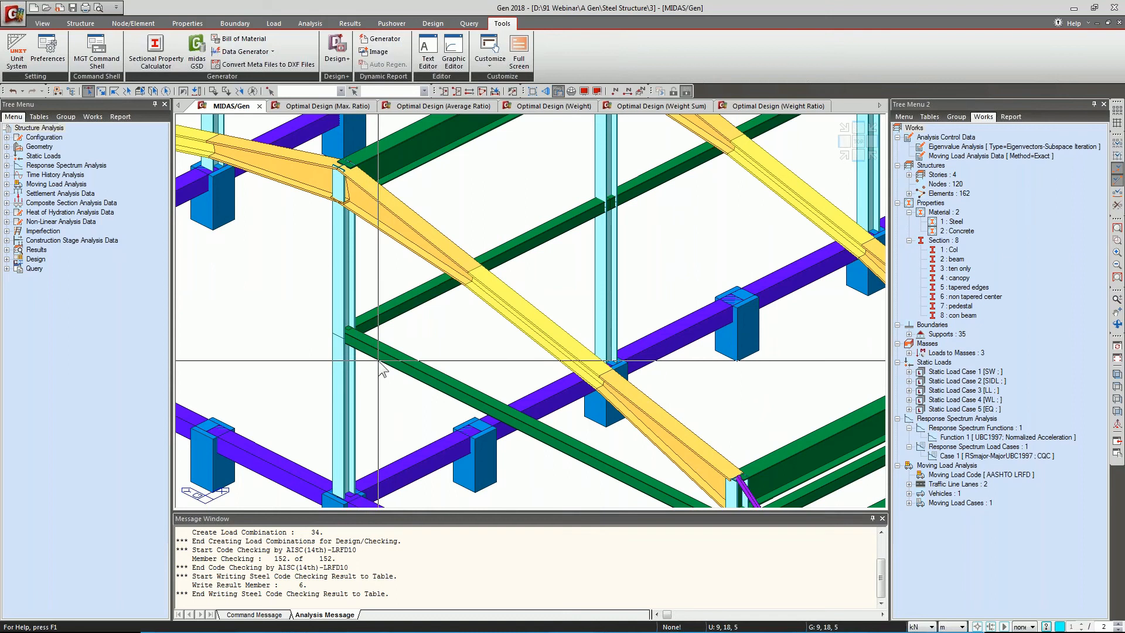
mouse_move(371, 346)
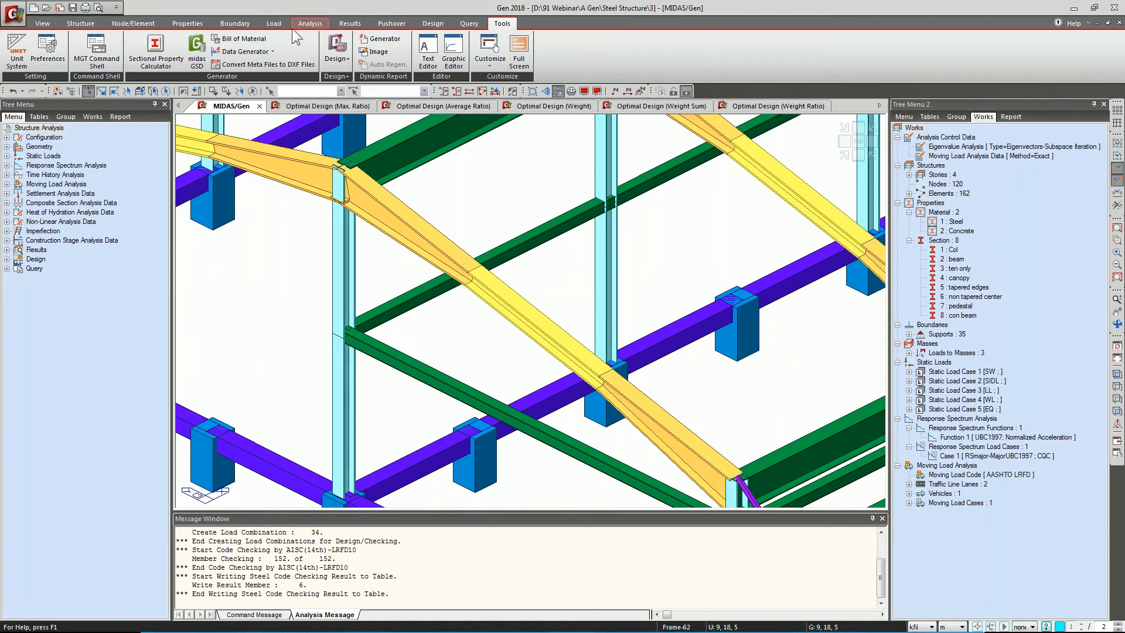
Remove the member assignment that groups elements 20 and 73.
click(128, 27)
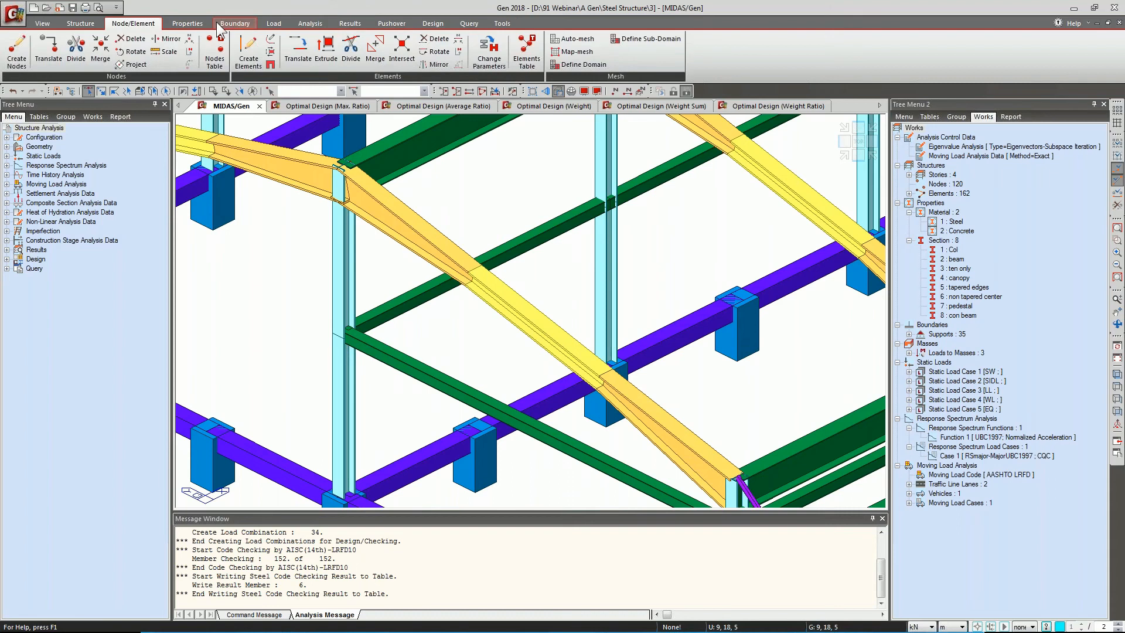
click(432, 24)
click(112, 51)
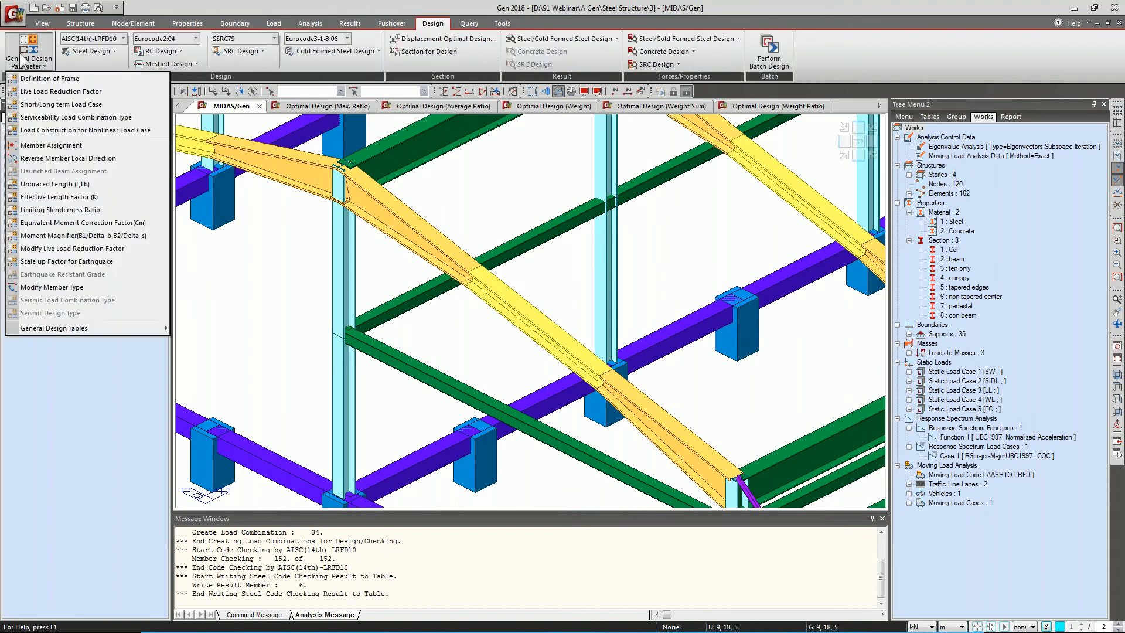
click(35, 146)
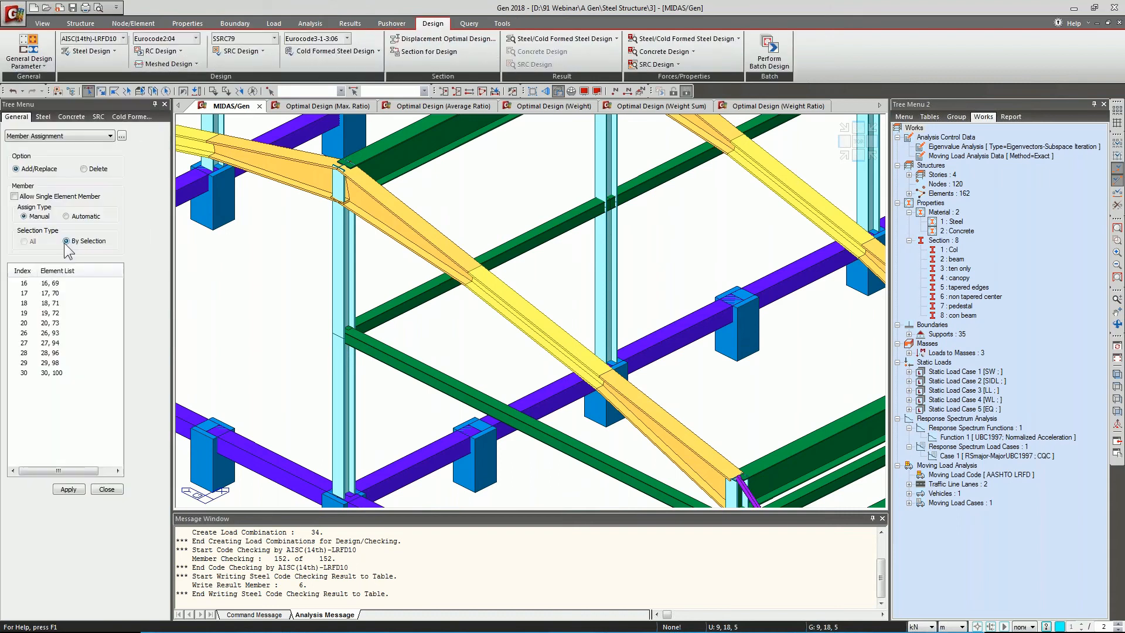
click(54, 323)
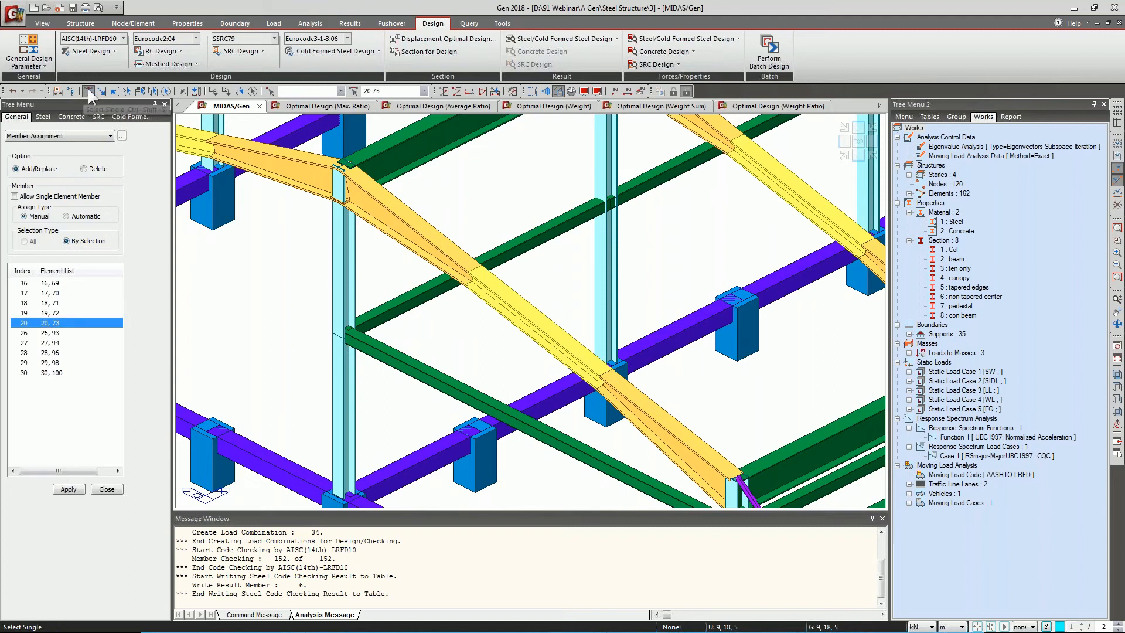
click(339, 383)
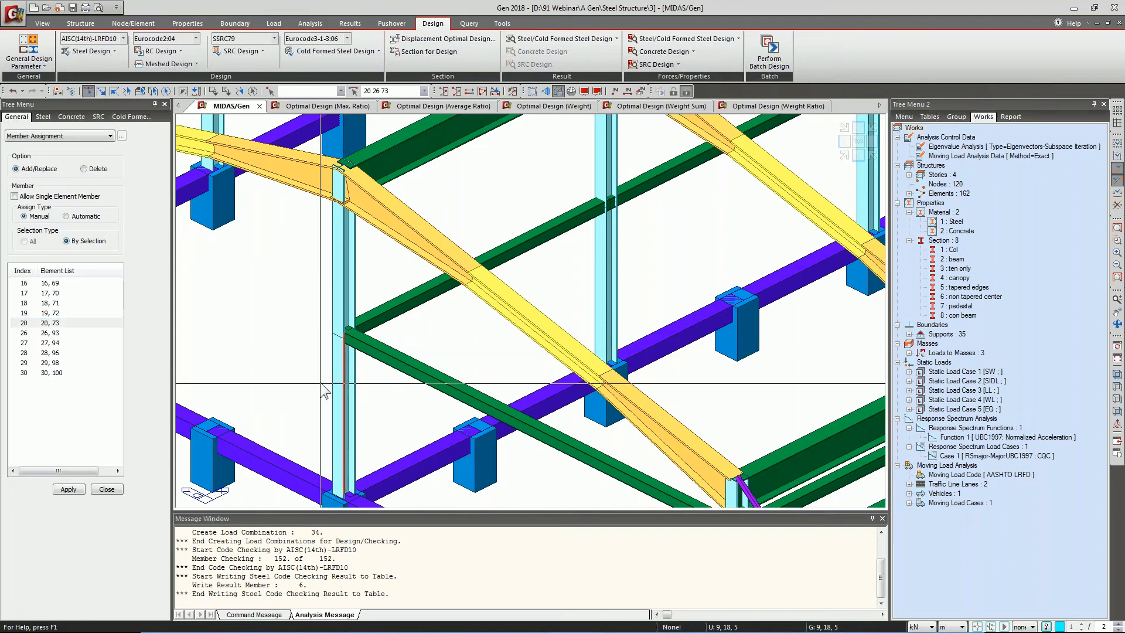
click(350, 258)
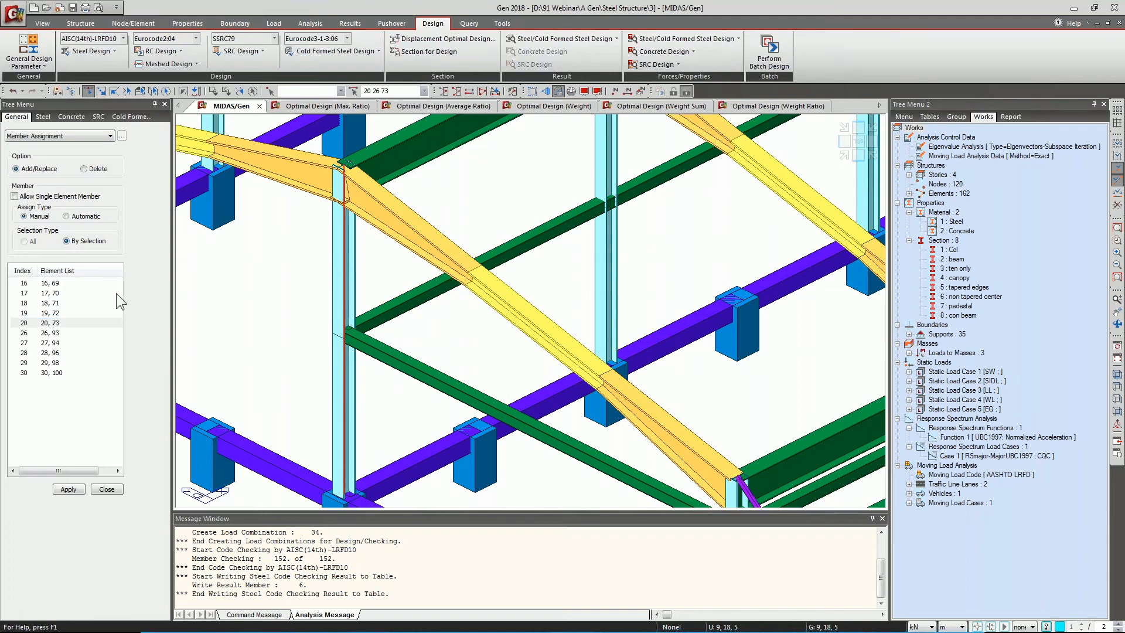
click(68, 489)
click(625, 350)
click(67, 323)
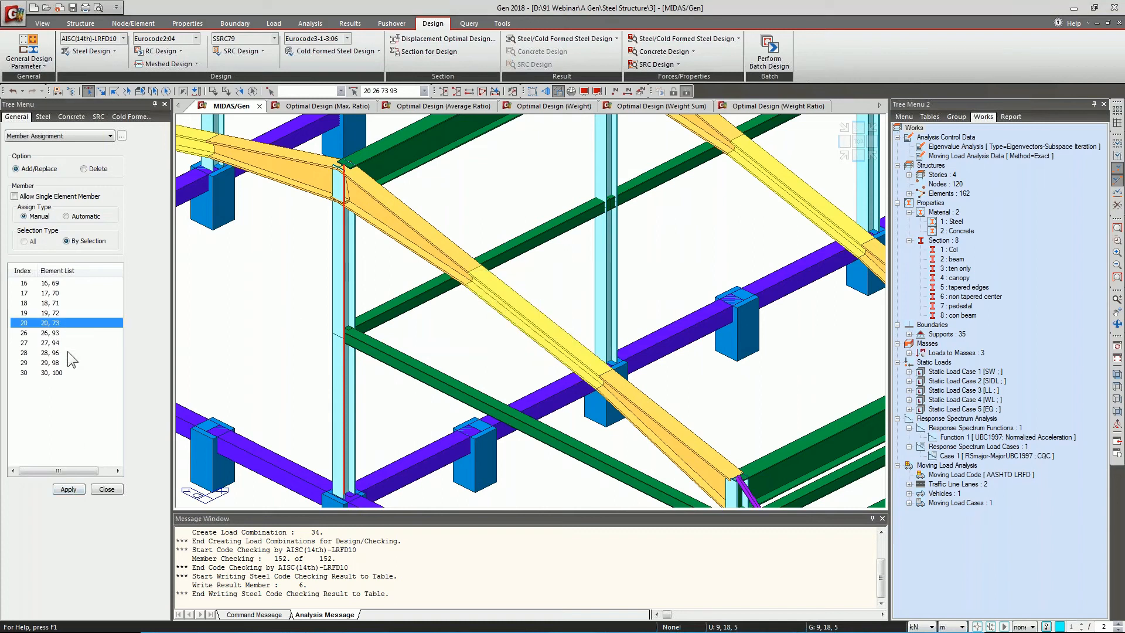
click(64, 488)
Find the member assignment that groups elements 26 and 93, delete it, and close Member Assignment.
click(291, 333)
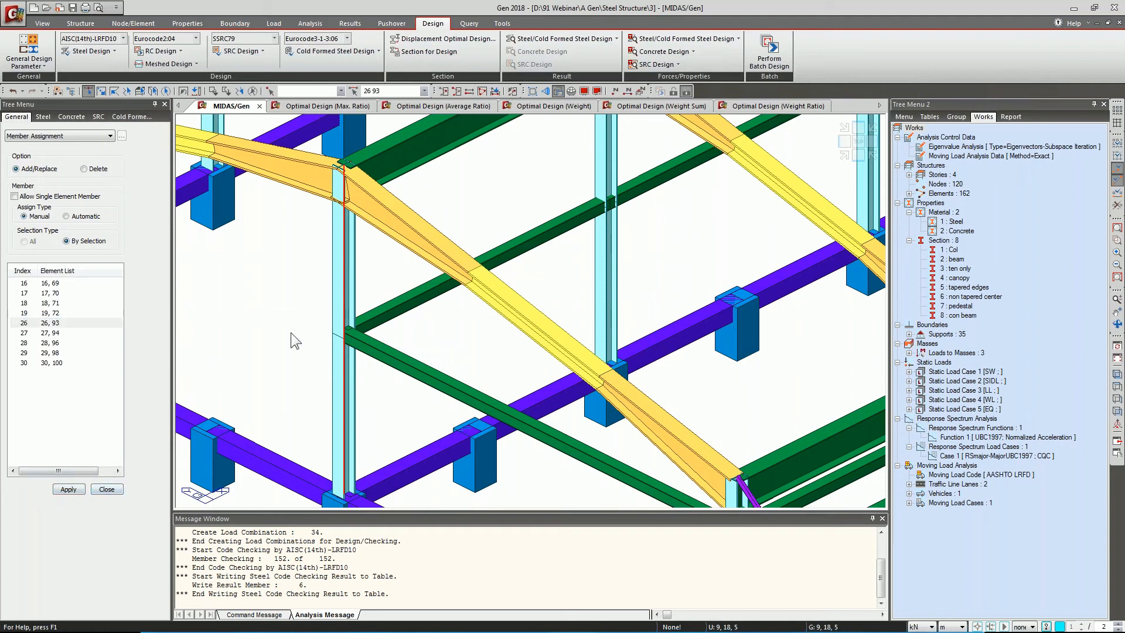
click(65, 319)
click(59, 333)
click(55, 344)
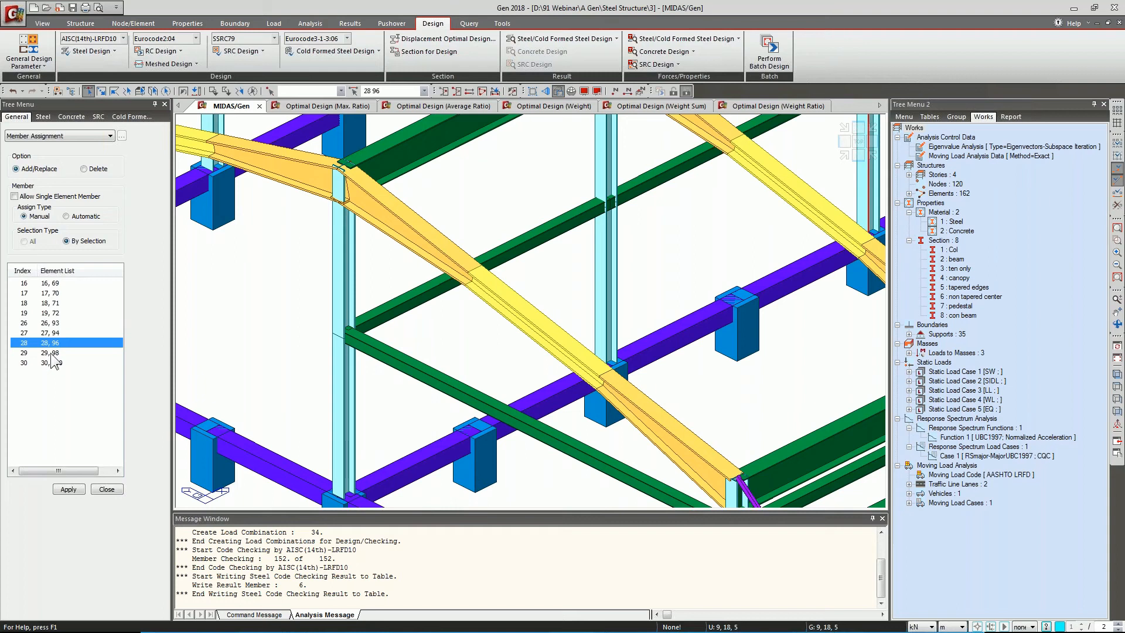
click(67, 282)
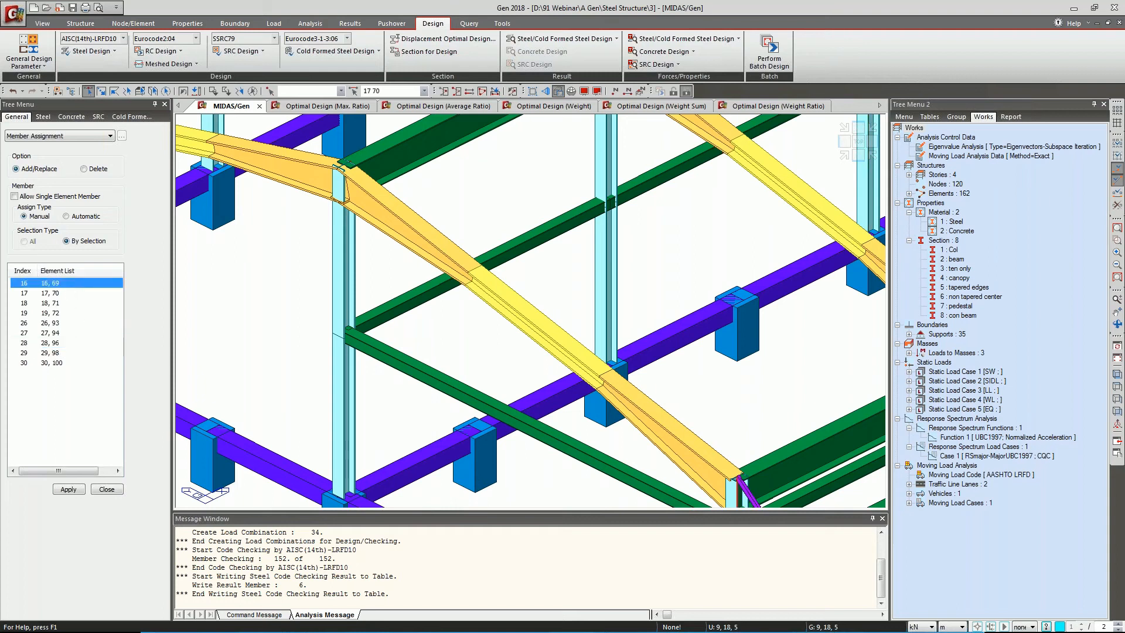
key(Down)
key(Down)
key(Down)
key(Down)
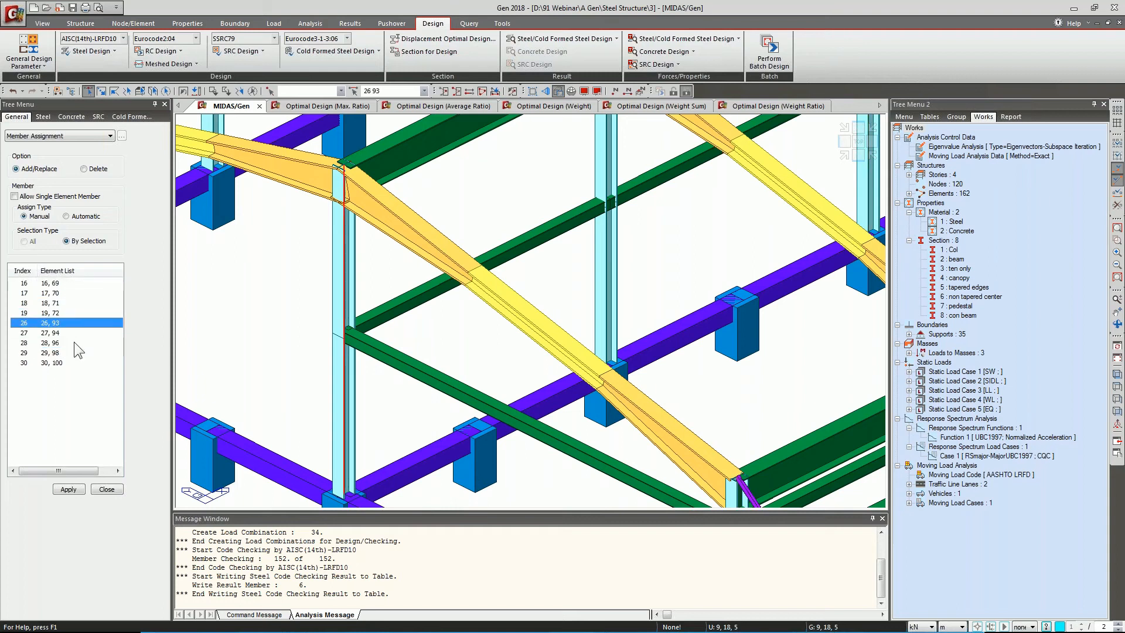
key(Delete)
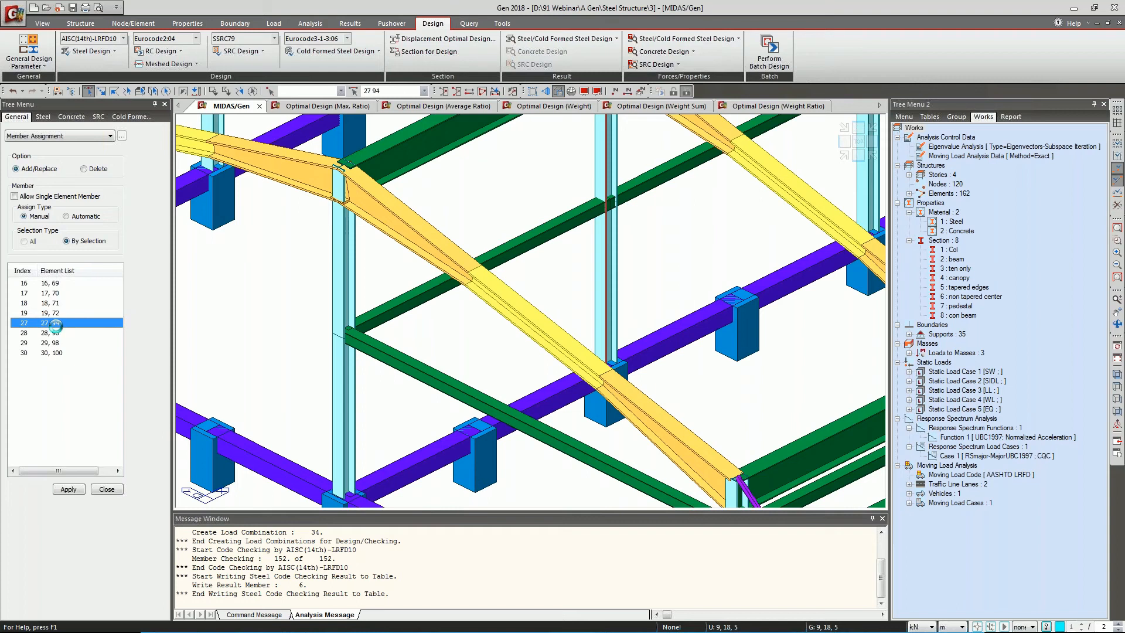
click(107, 489)
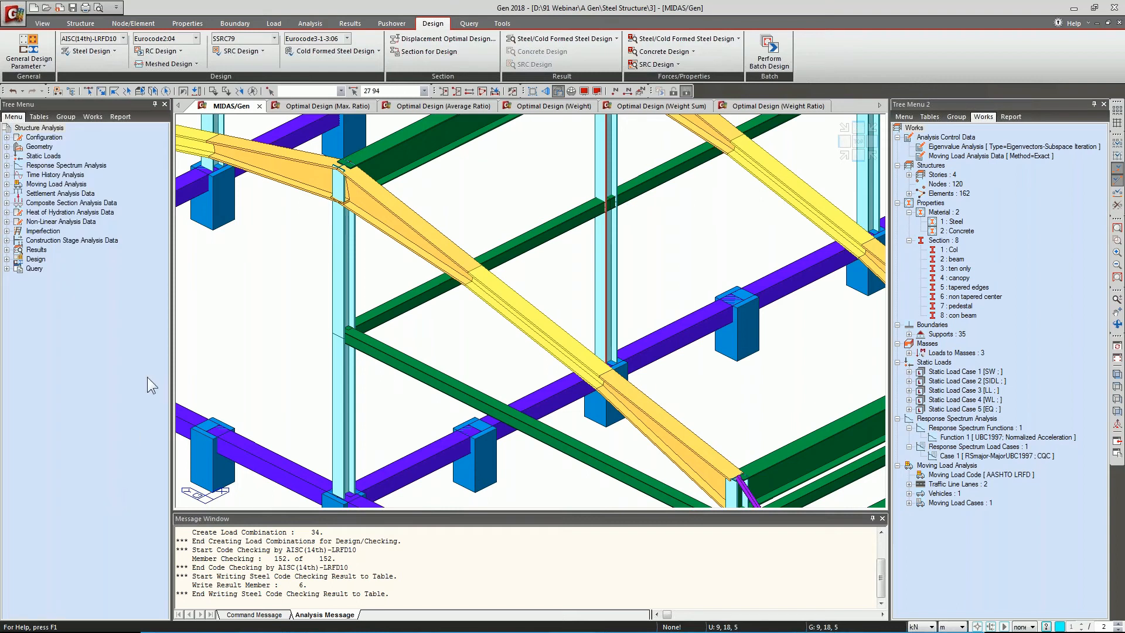
Set Change Element Parameters to Reverse Element Local for frame elements and display the elements' local directions.
click(134, 23)
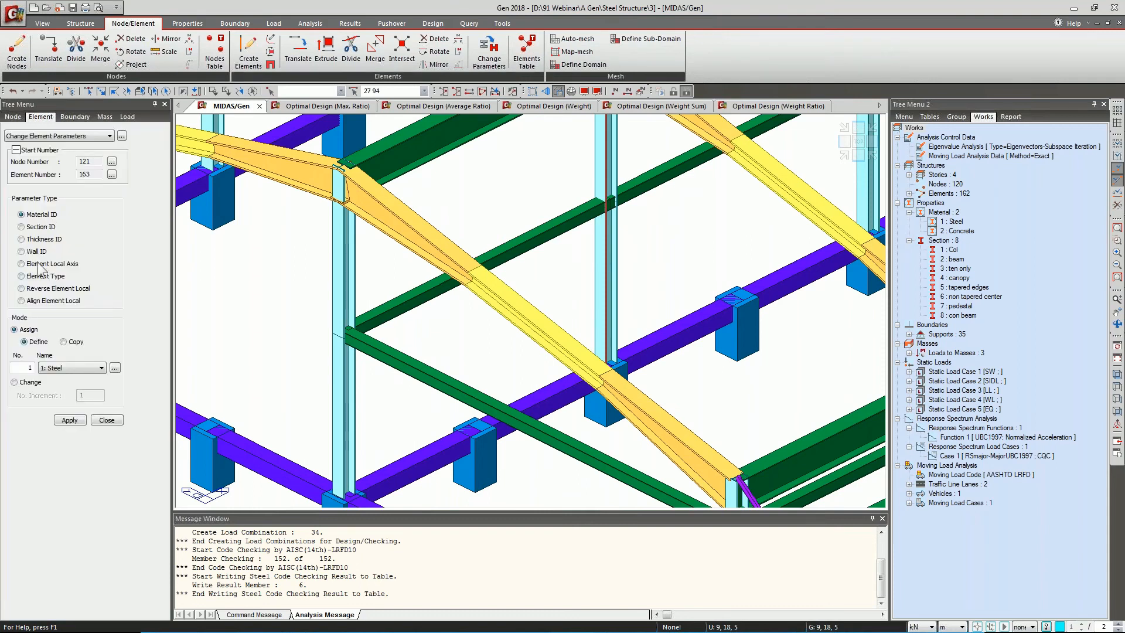
click(42, 289)
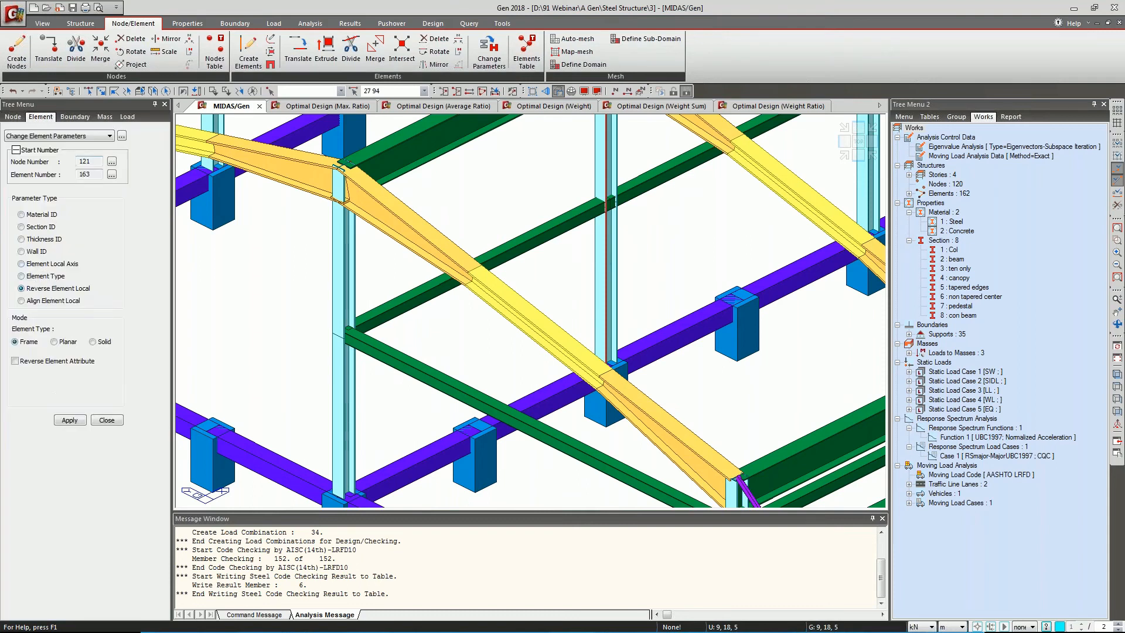
click(593, 93)
click(519, 201)
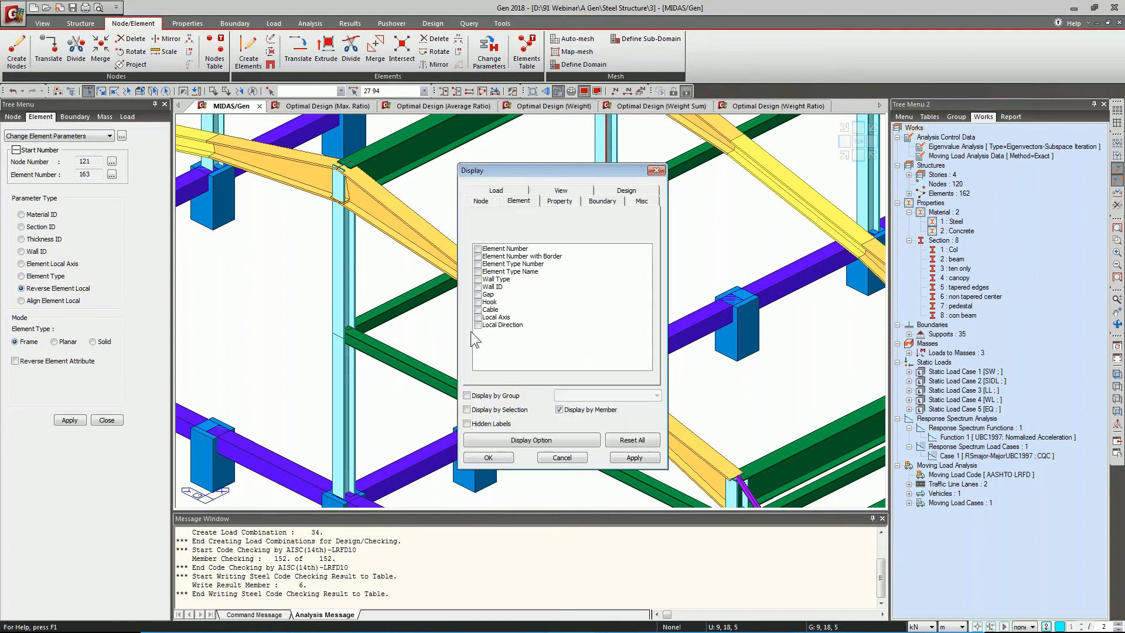
click(477, 324)
click(488, 457)
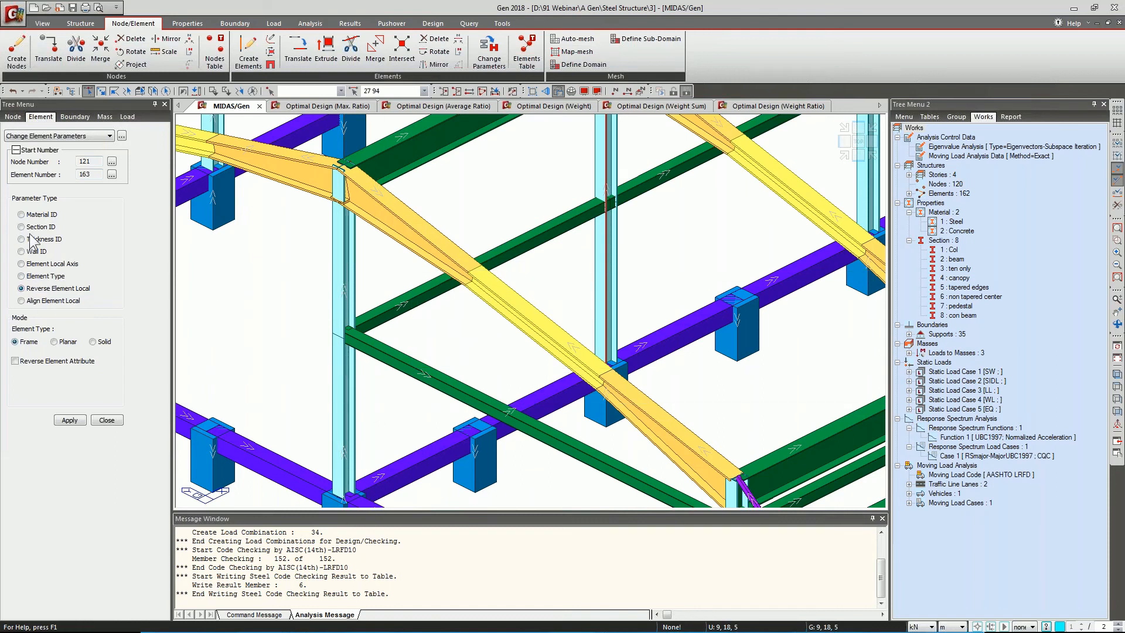
Add the lower column element 26 to the selection and reverse the selected frame elements' local direction, accepting deletion of the analysis and design results.
click(352, 61)
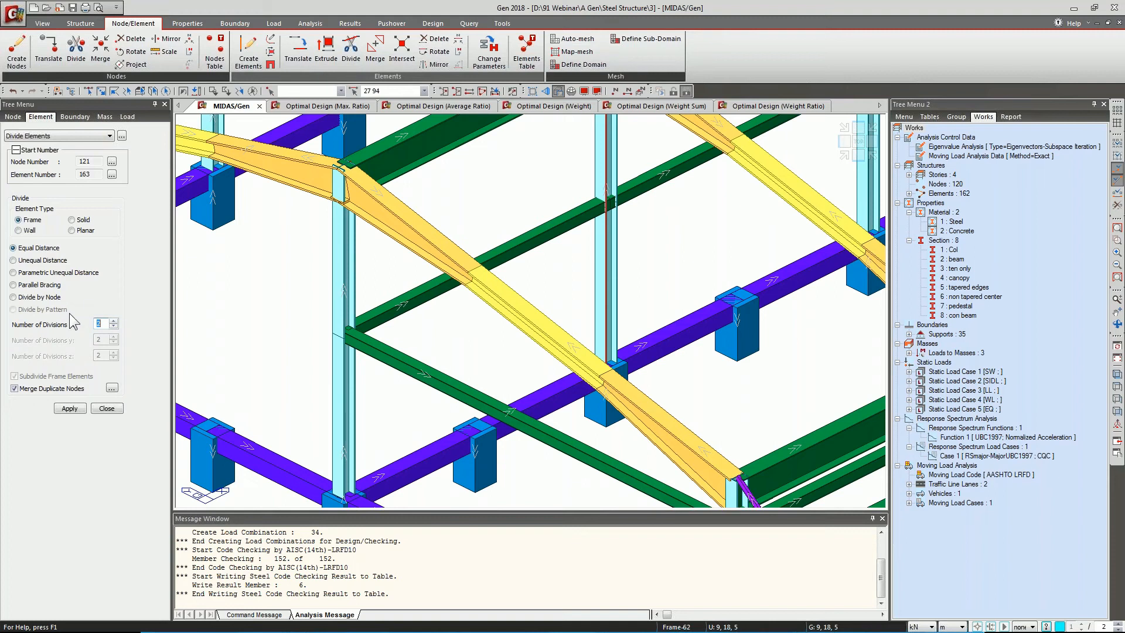
click(37, 261)
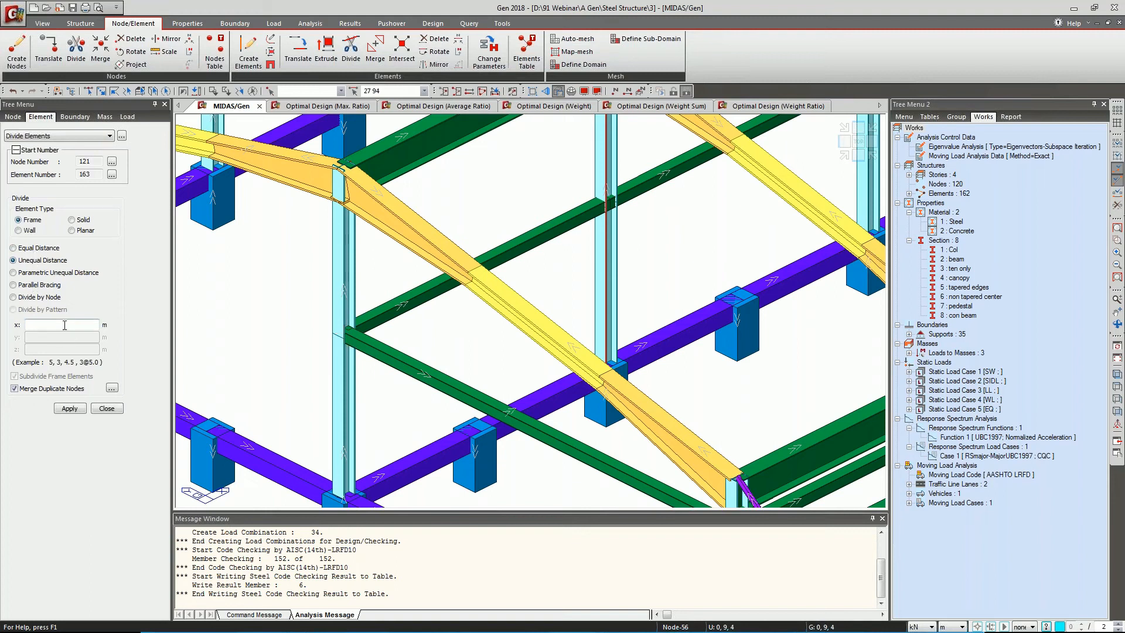
click(88, 91)
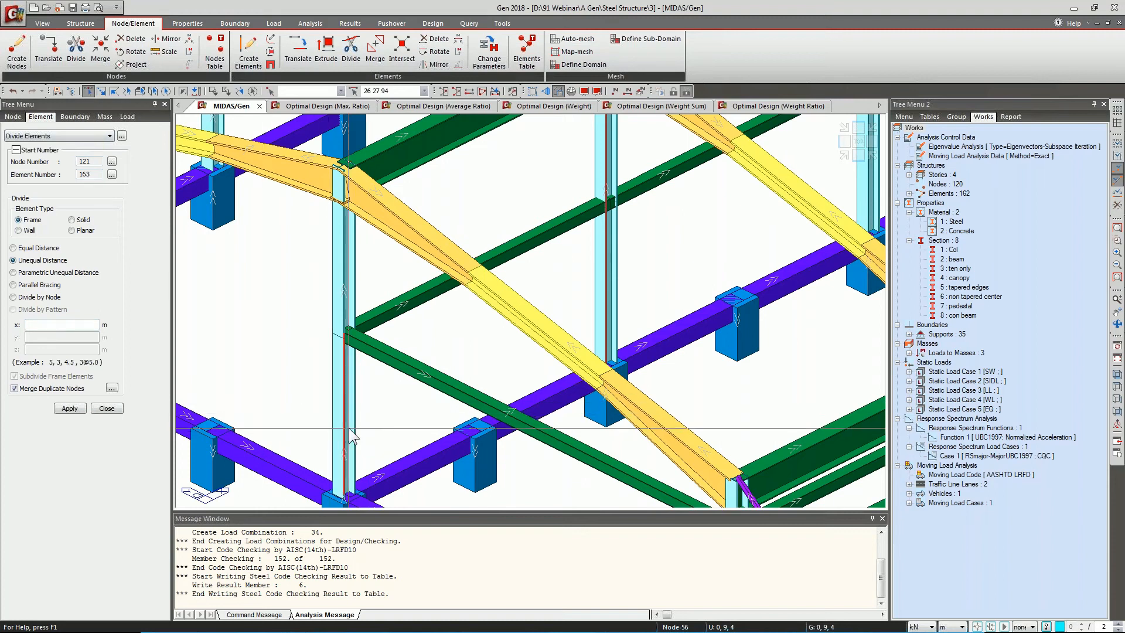
click(349, 367)
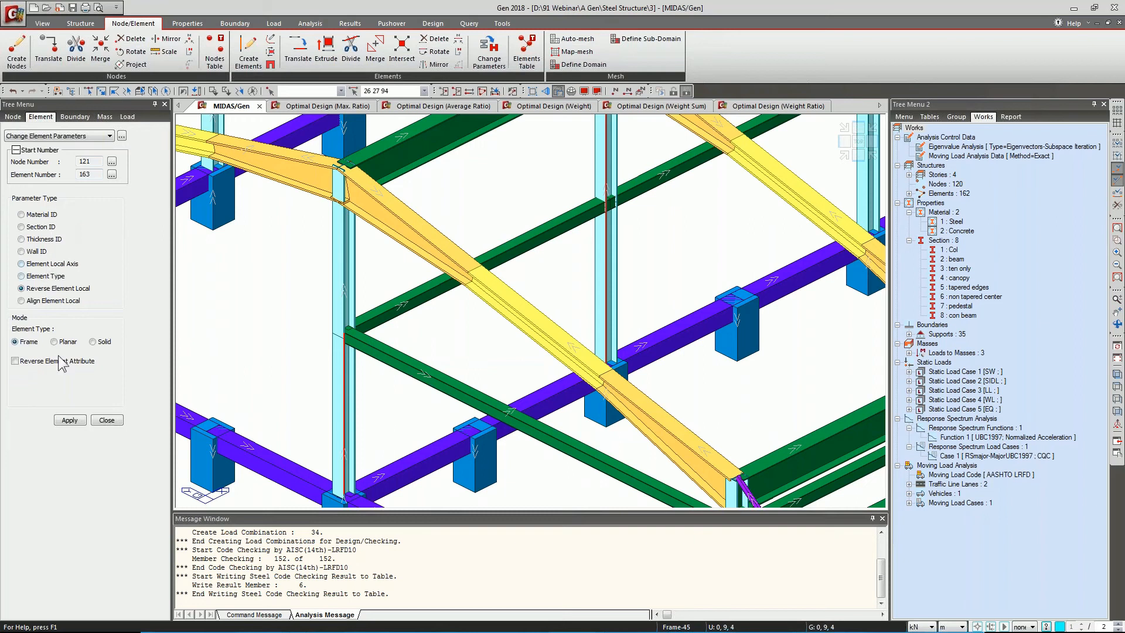
click(70, 421)
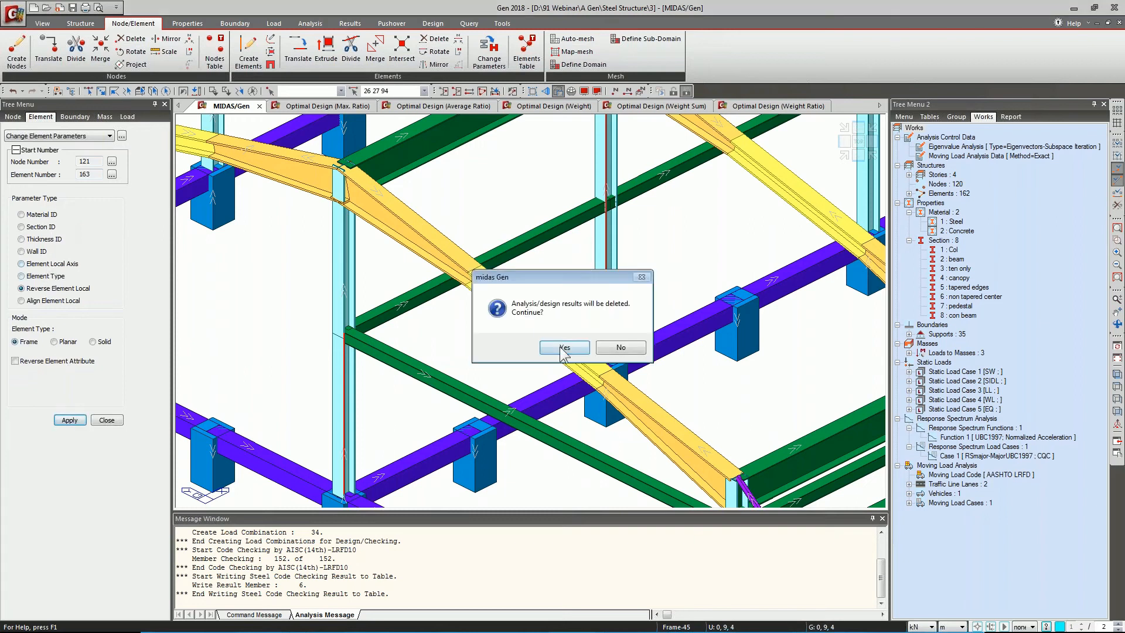
click(564, 349)
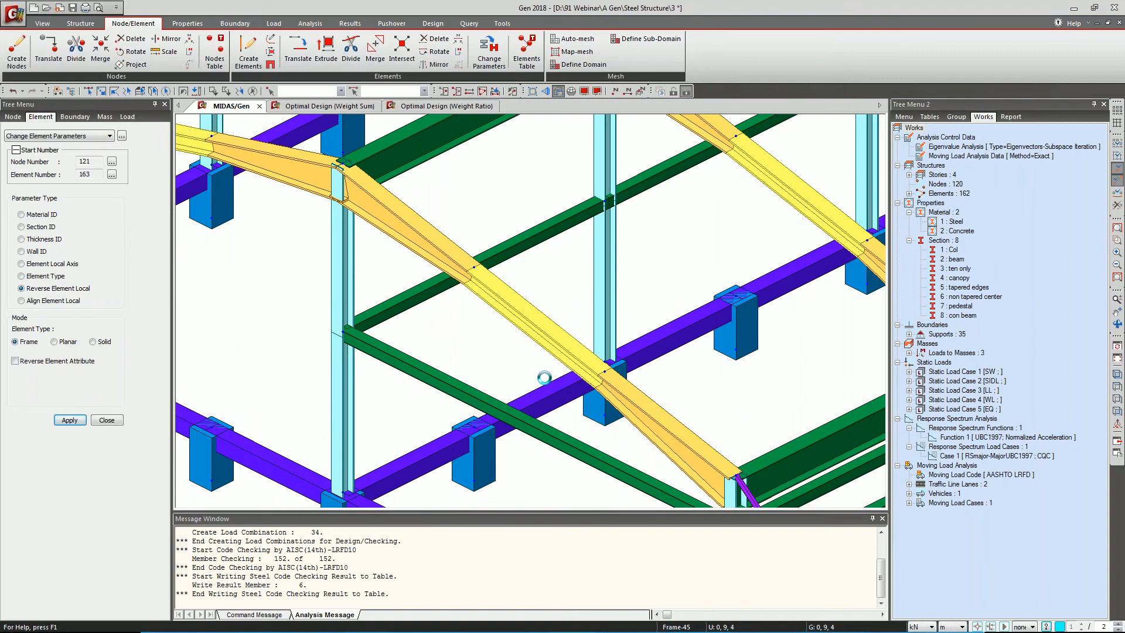
Divide the four frame elements meeting at the column's mid-height joint at an unequal distance of 1 m, and select the short pieces around it.
click(76, 51)
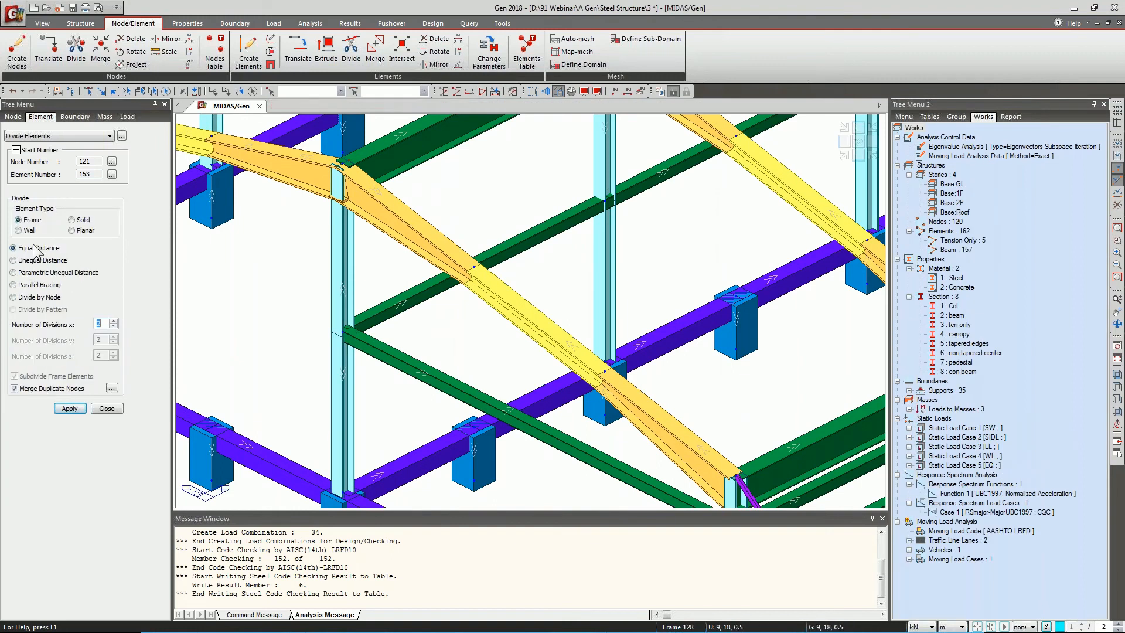
click(39, 262)
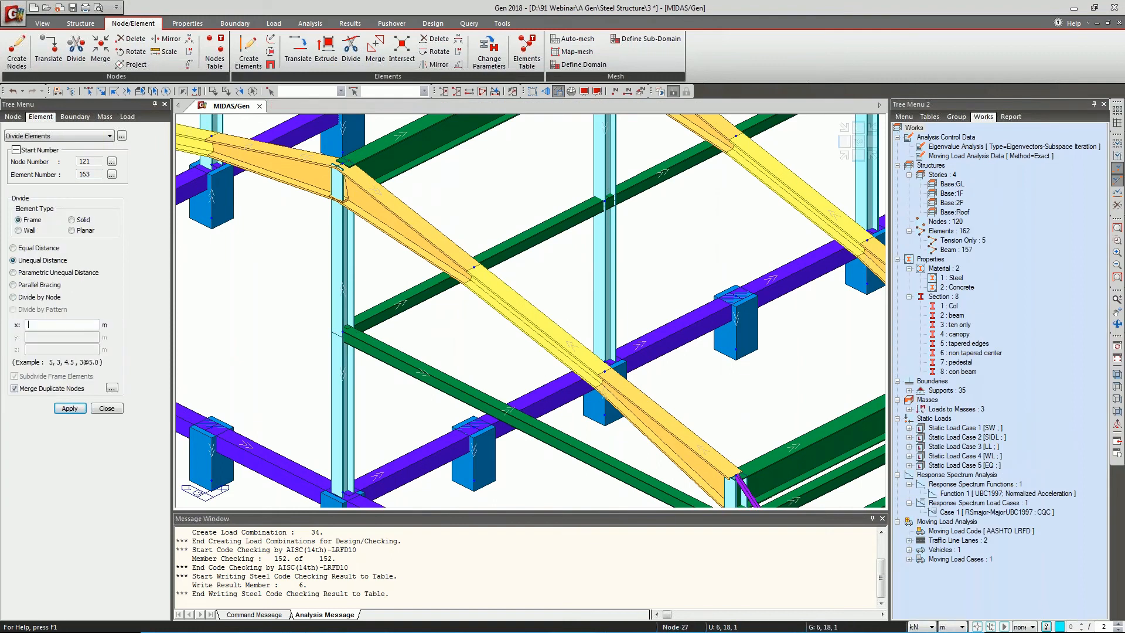
text(1)
drag(371, 382, 323, 300)
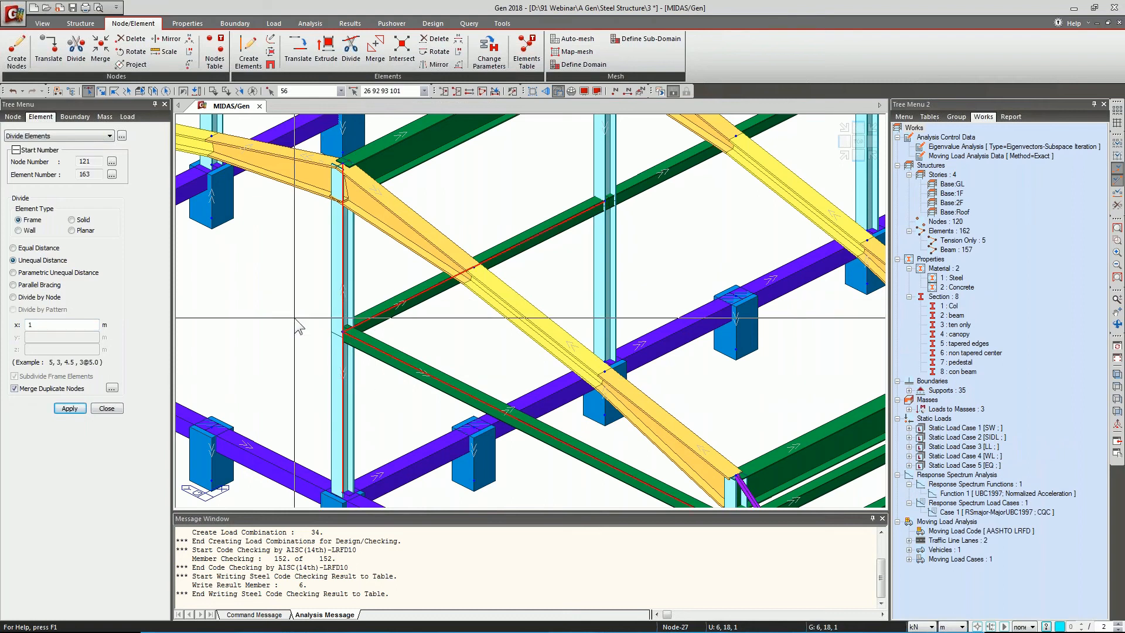
click(69, 408)
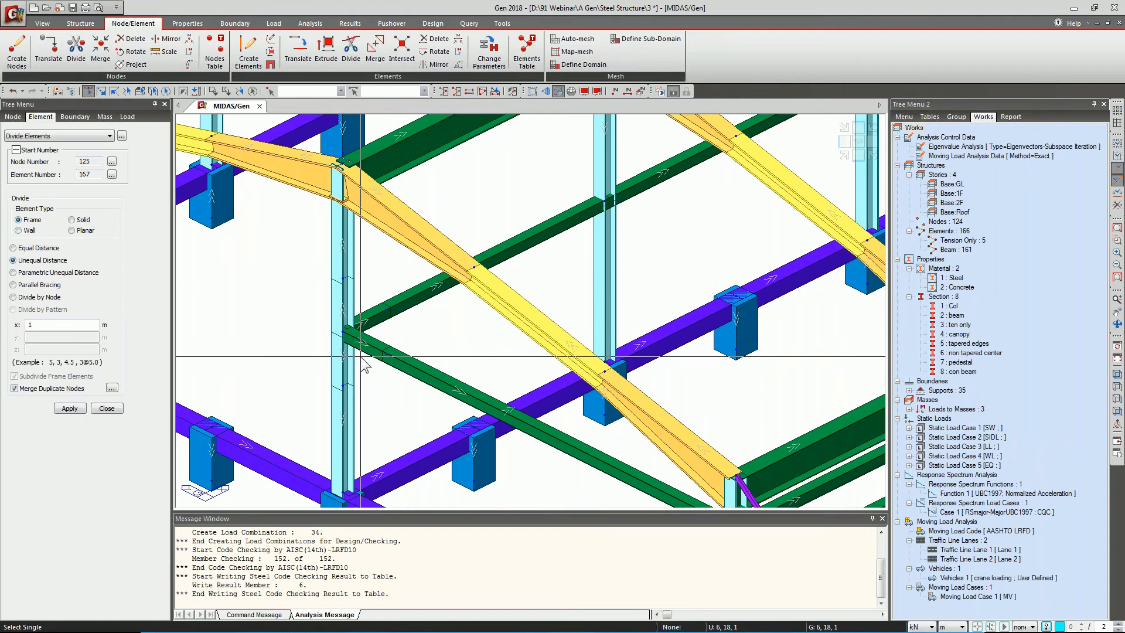
drag(361, 356, 321, 314)
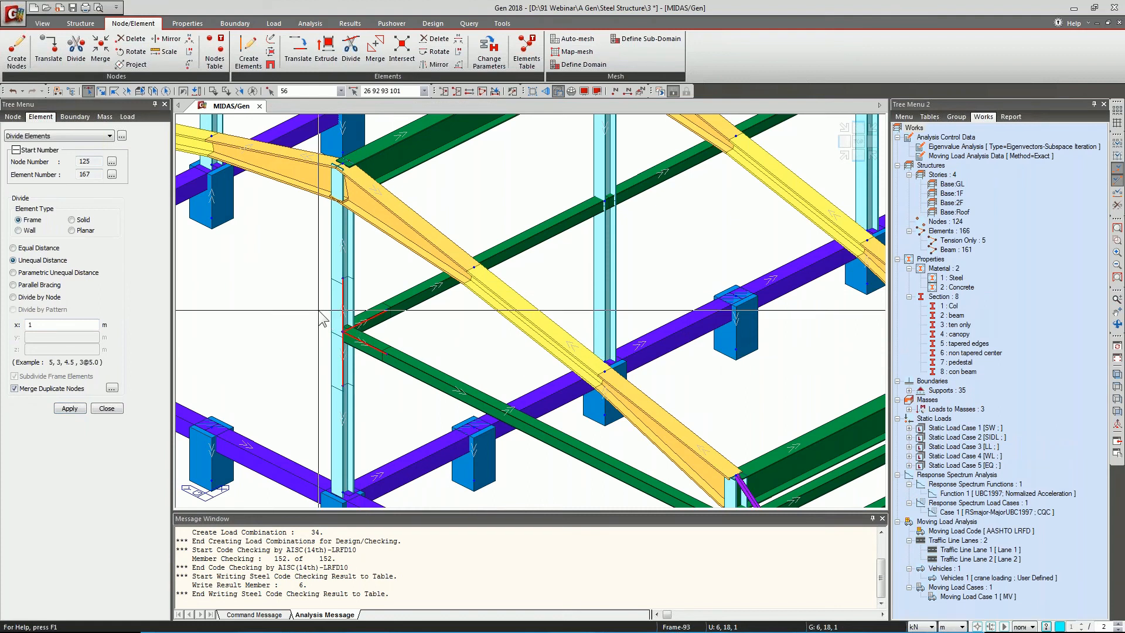
click(11, 18)
mouse_move(27, 145)
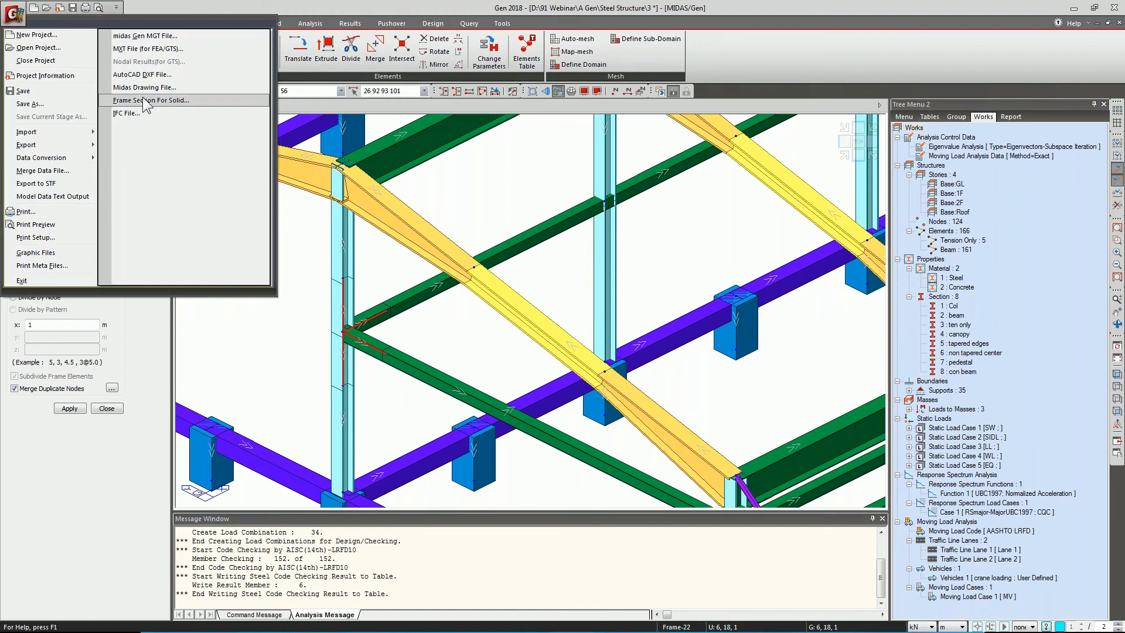
click(145, 101)
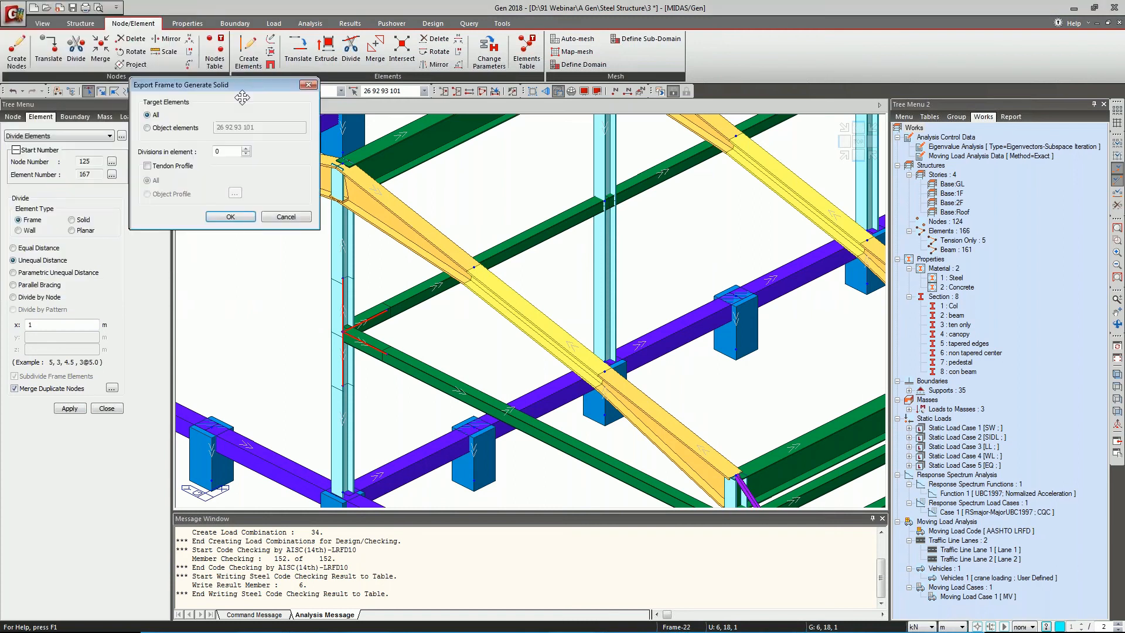
drag(242, 98, 248, 100)
click(237, 221)
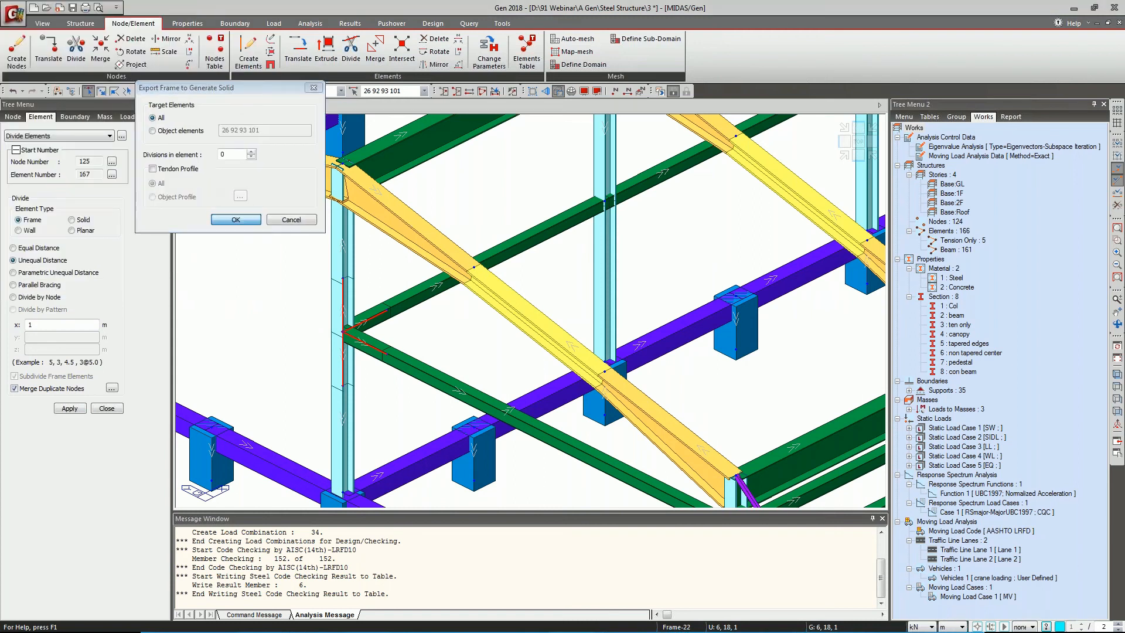
click(370, 264)
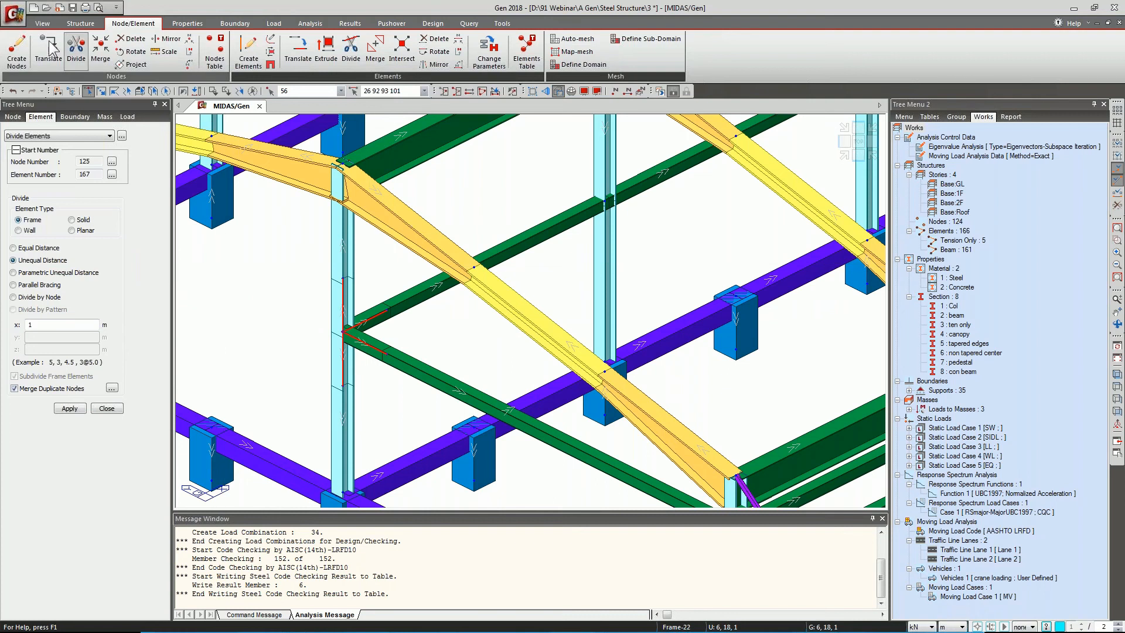
Export the frame sections of elements 26, 92, 93 and 101 for solid generation, saving them as 3.mcs in the FEA folder.
click(13, 12)
mouse_move(37, 145)
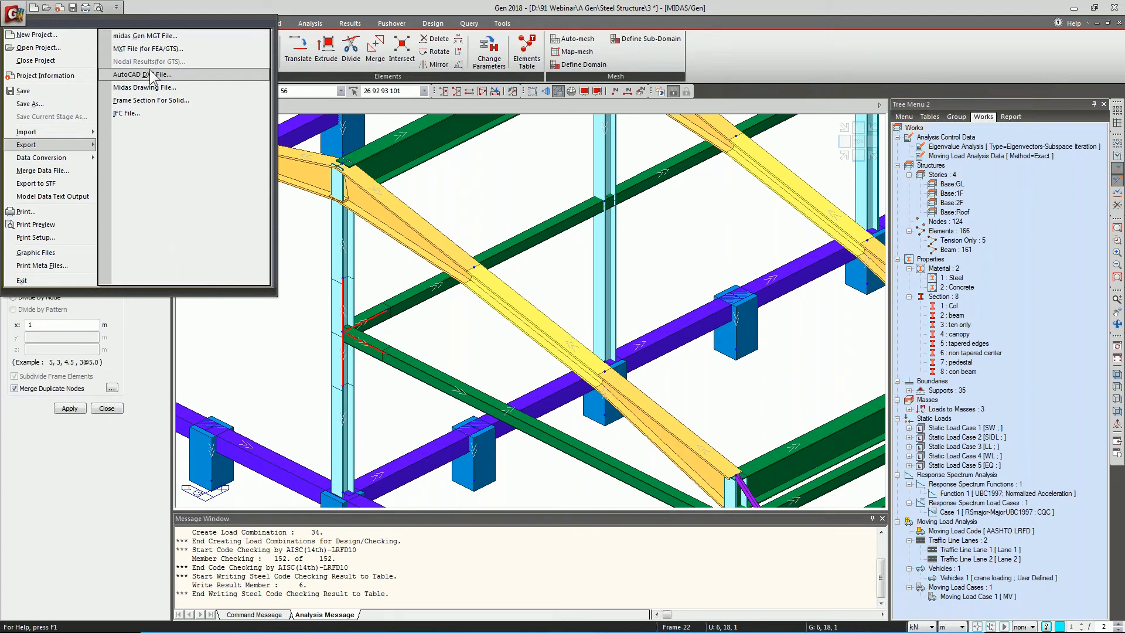
click(150, 100)
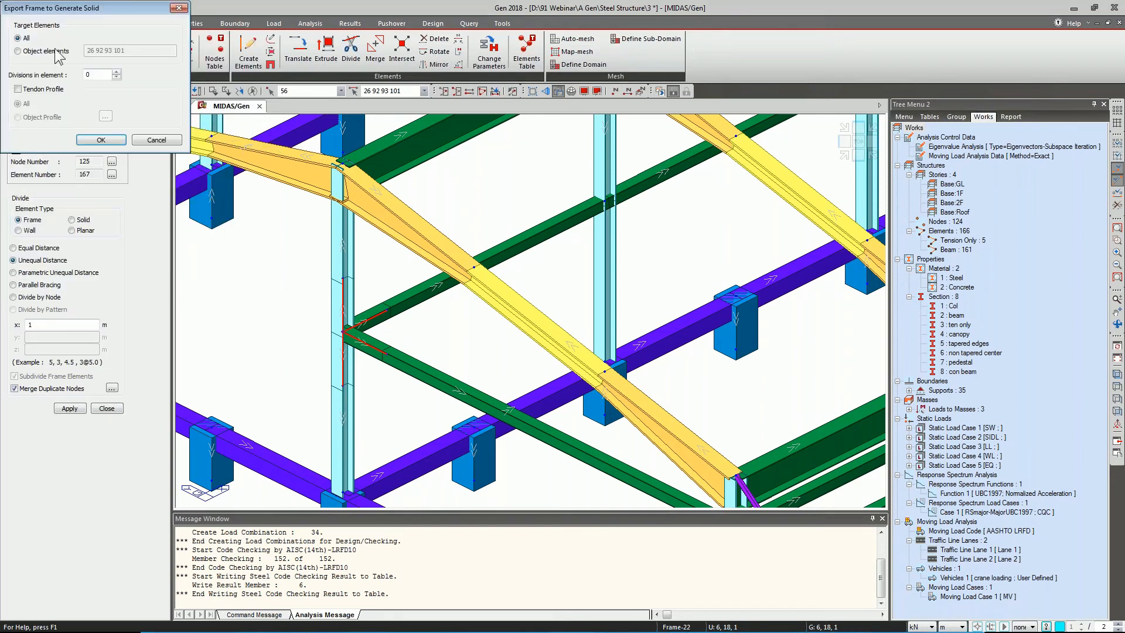
click(102, 140)
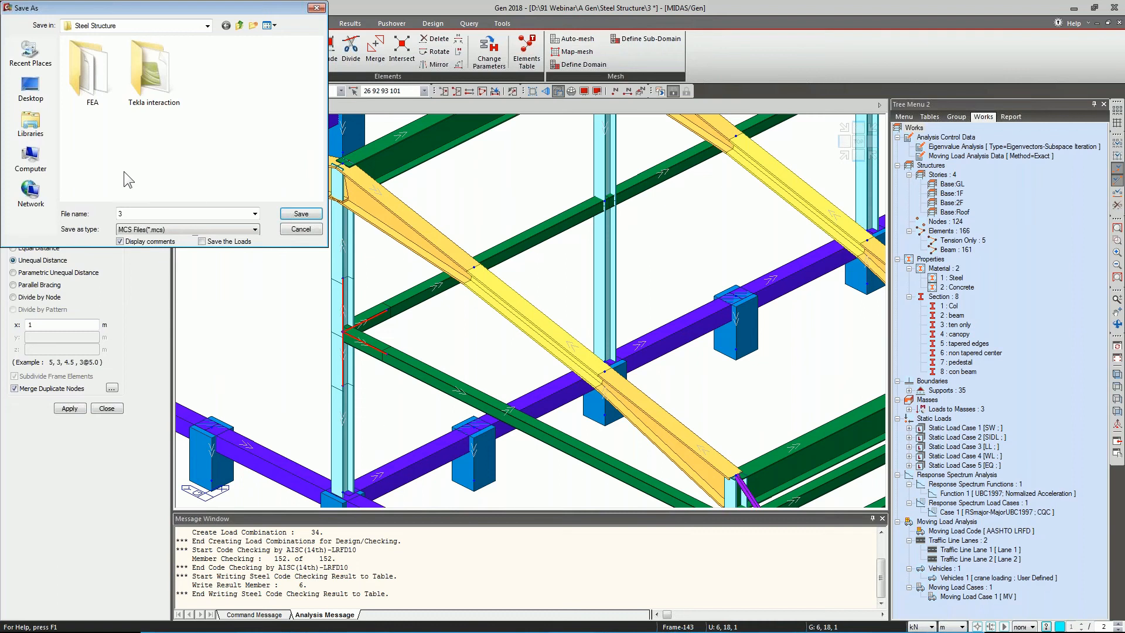
double_click(81, 81)
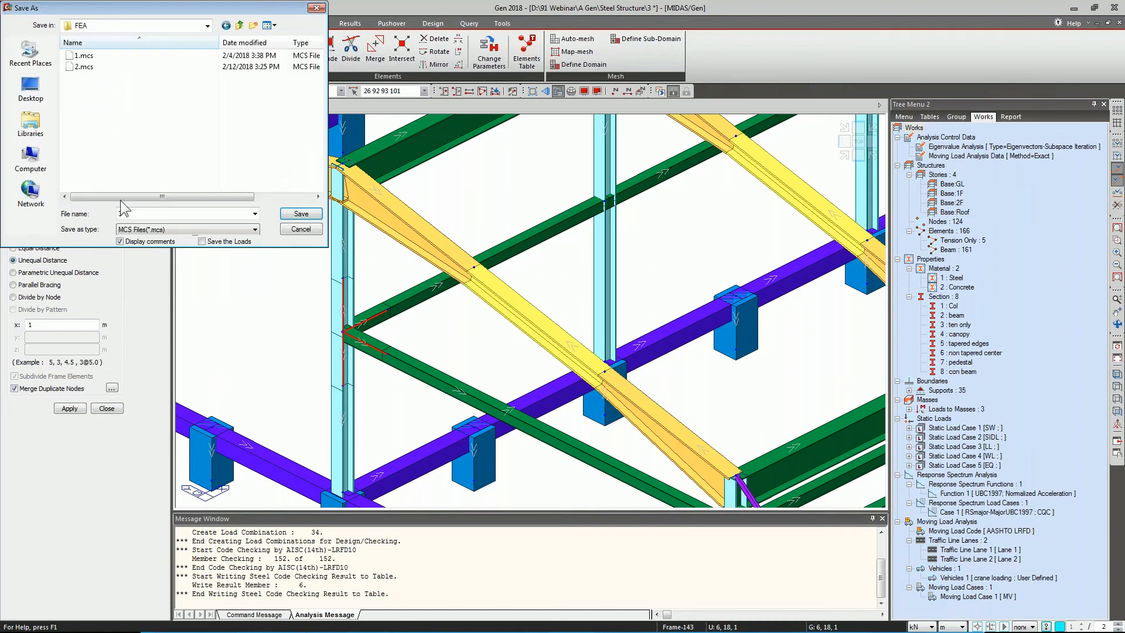
click(301, 214)
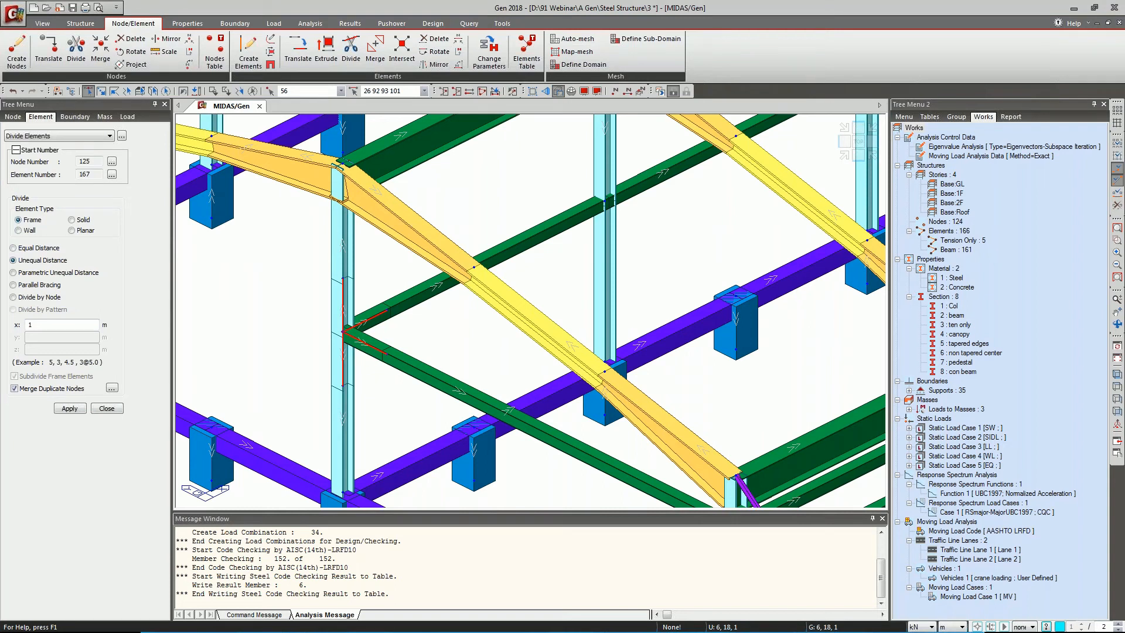
key(Escape)
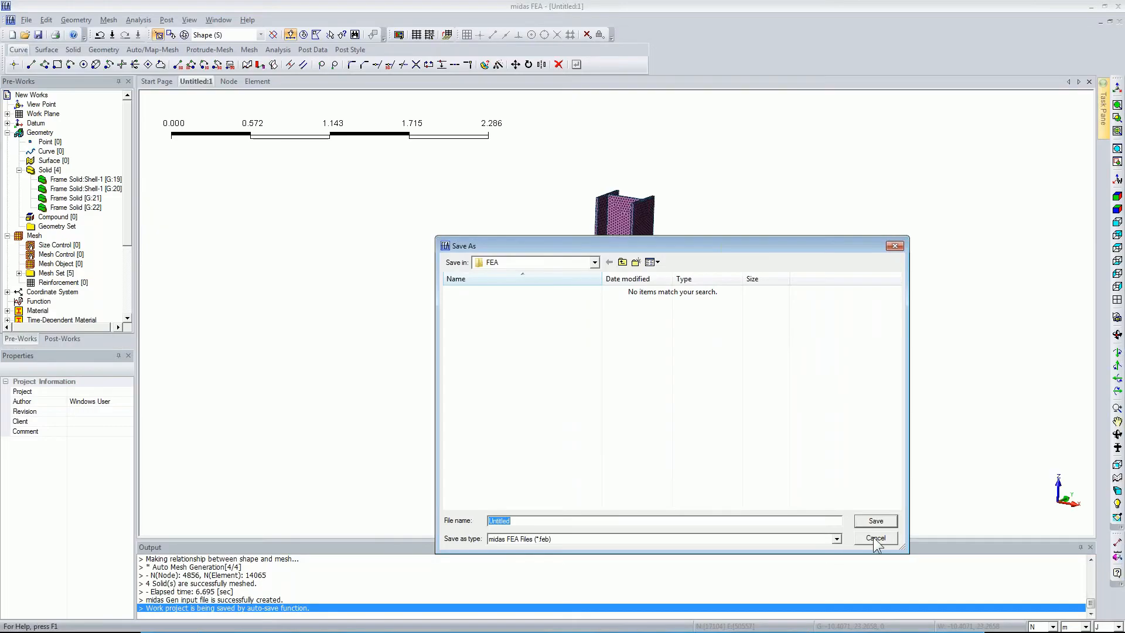
In midas FEA, start a new 3D project without saving the untitled model, keep the default analysis control settings, and hide the grid.
click(867, 534)
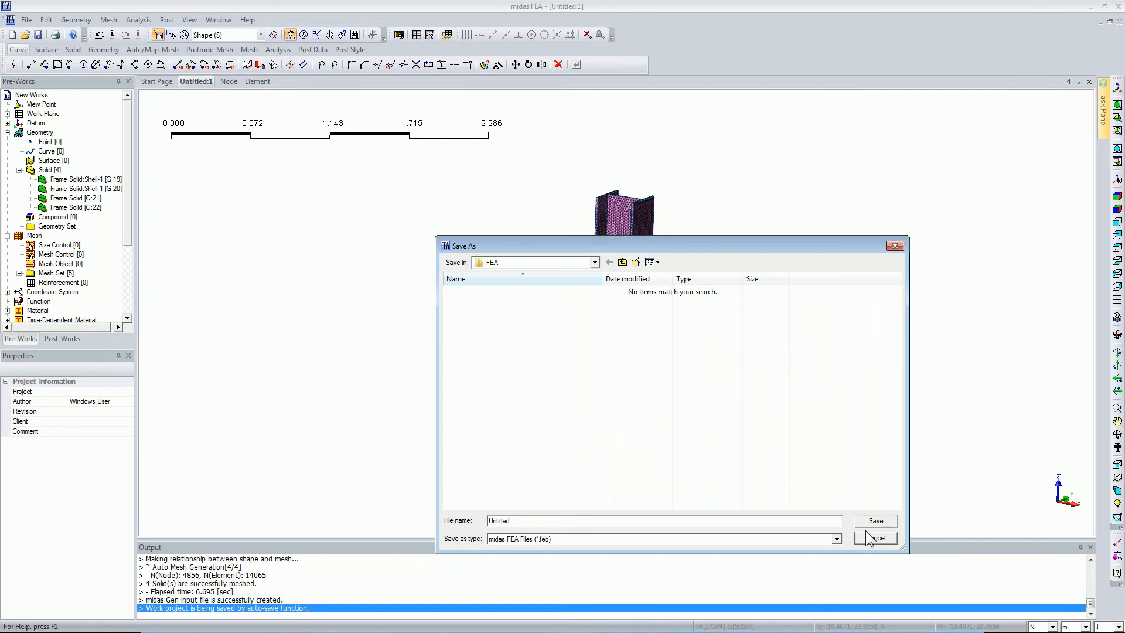
click(588, 347)
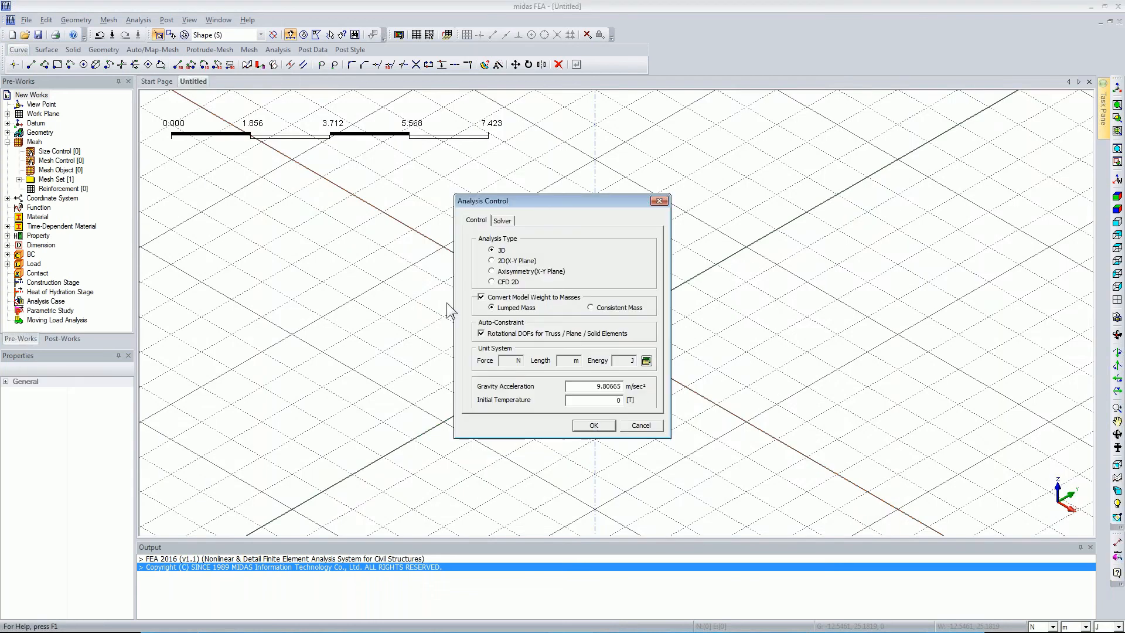
key(Return)
right_click(422, 238)
click(456, 262)
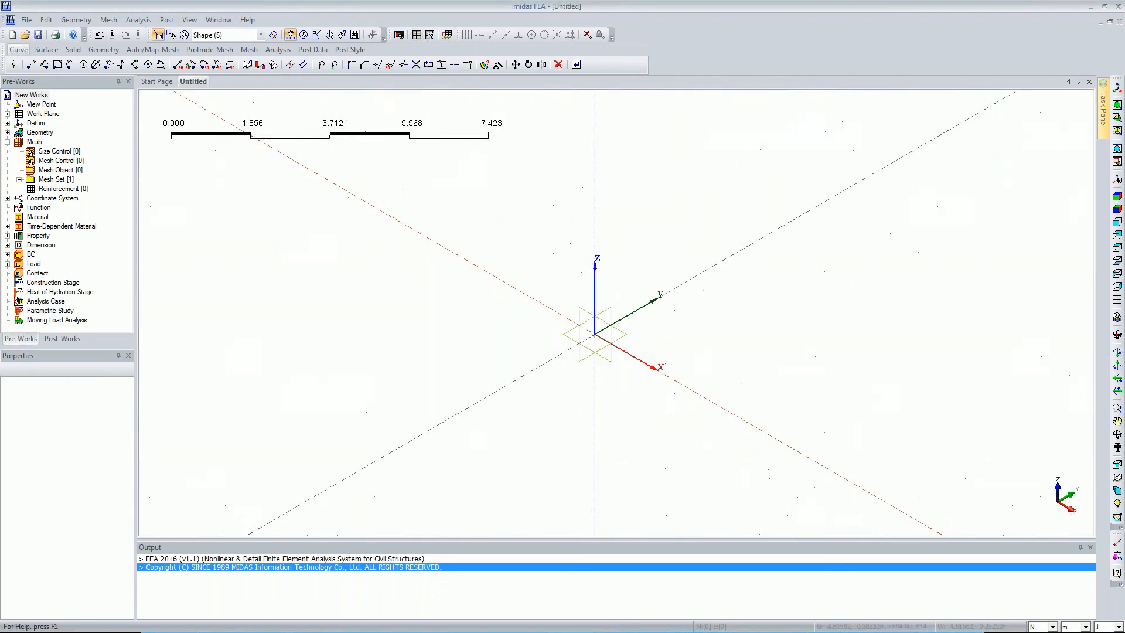
Import the frame file 3.mcs as solids with the Frame->Solid command, using Straight interpolation and no mesh generation.
click(76, 20)
click(99, 292)
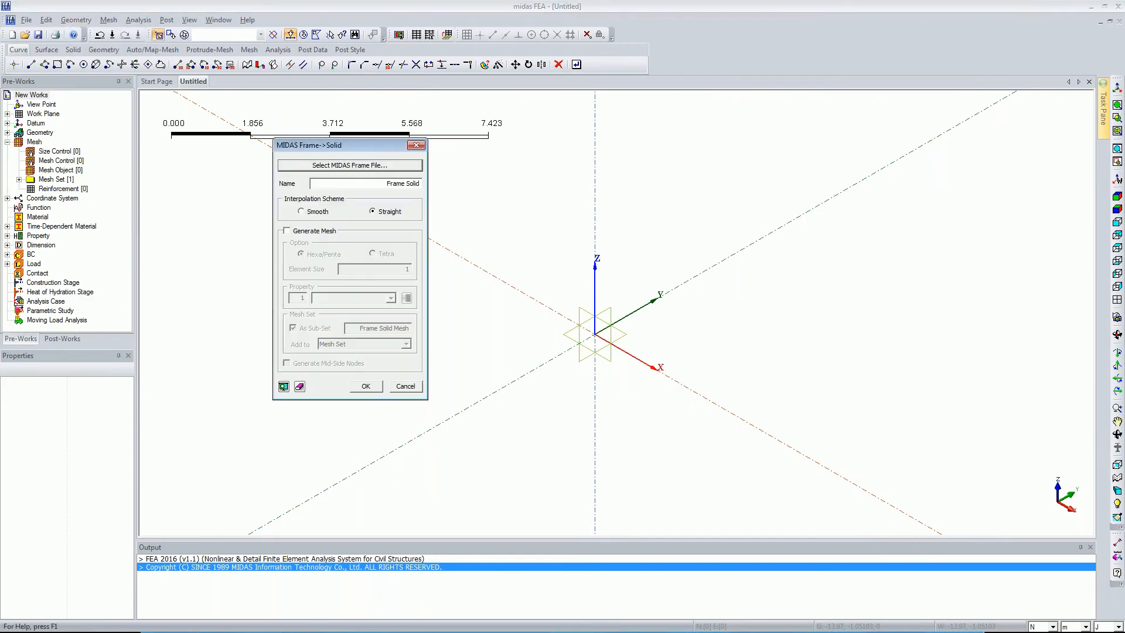
click(340, 165)
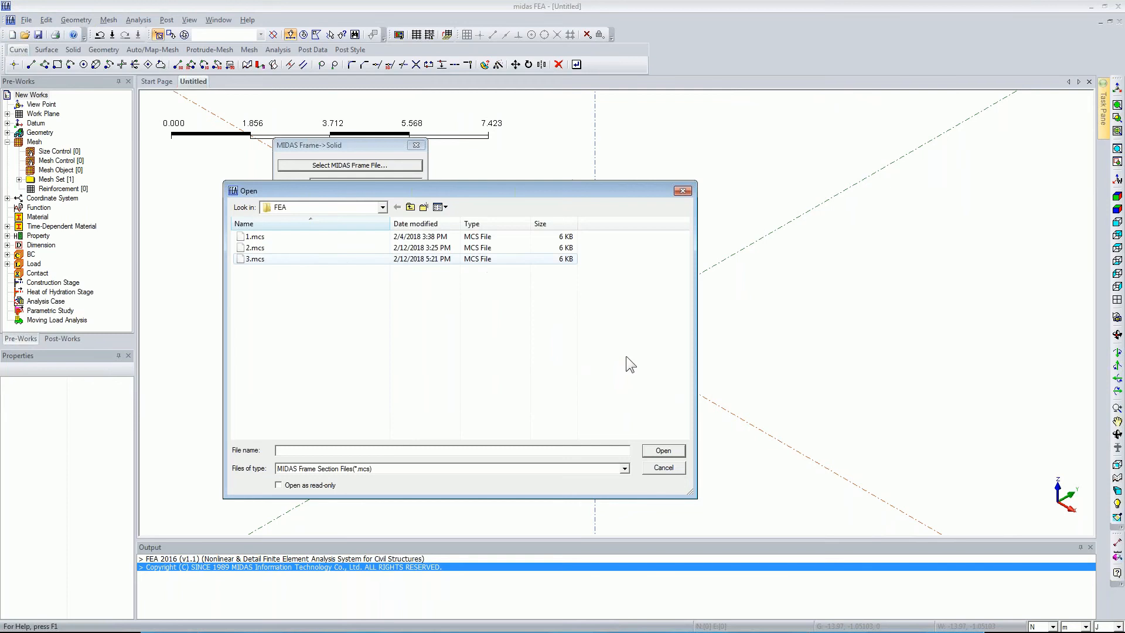
click(660, 450)
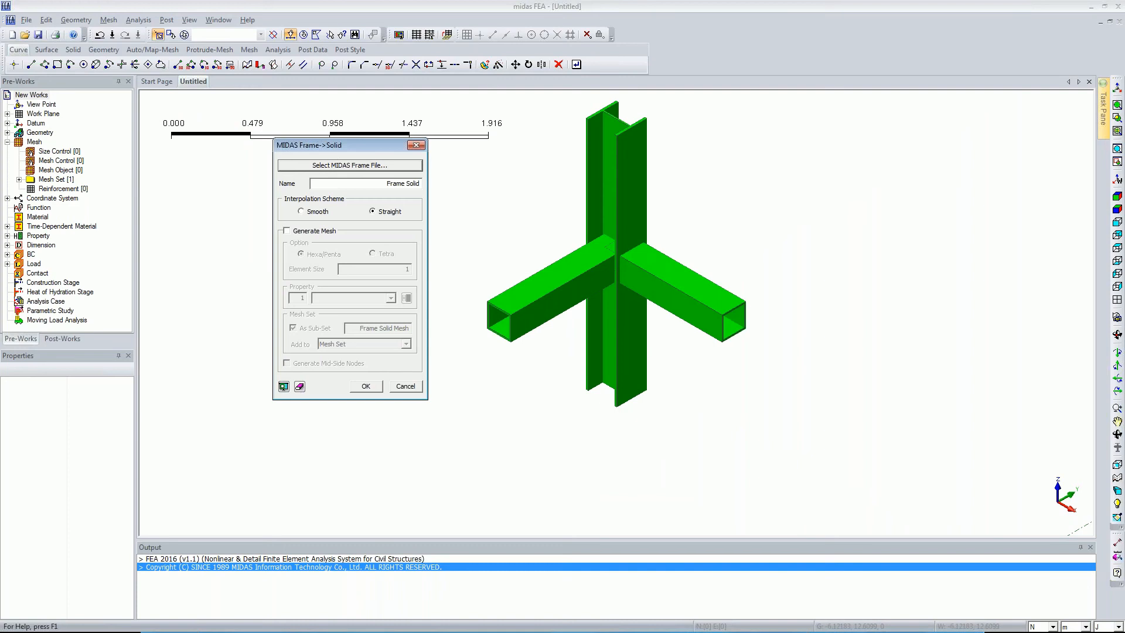
click(364, 387)
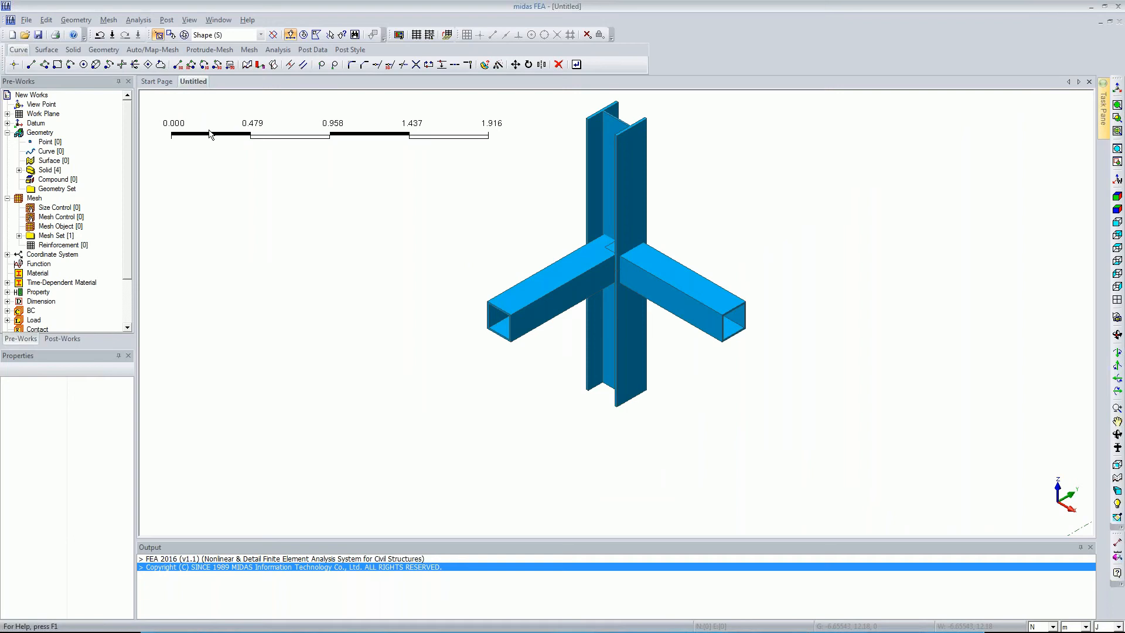
Boolean-cut the left-hand box beam with the upper and lower column solids as tools, keeping the column solids.
click(84, 20)
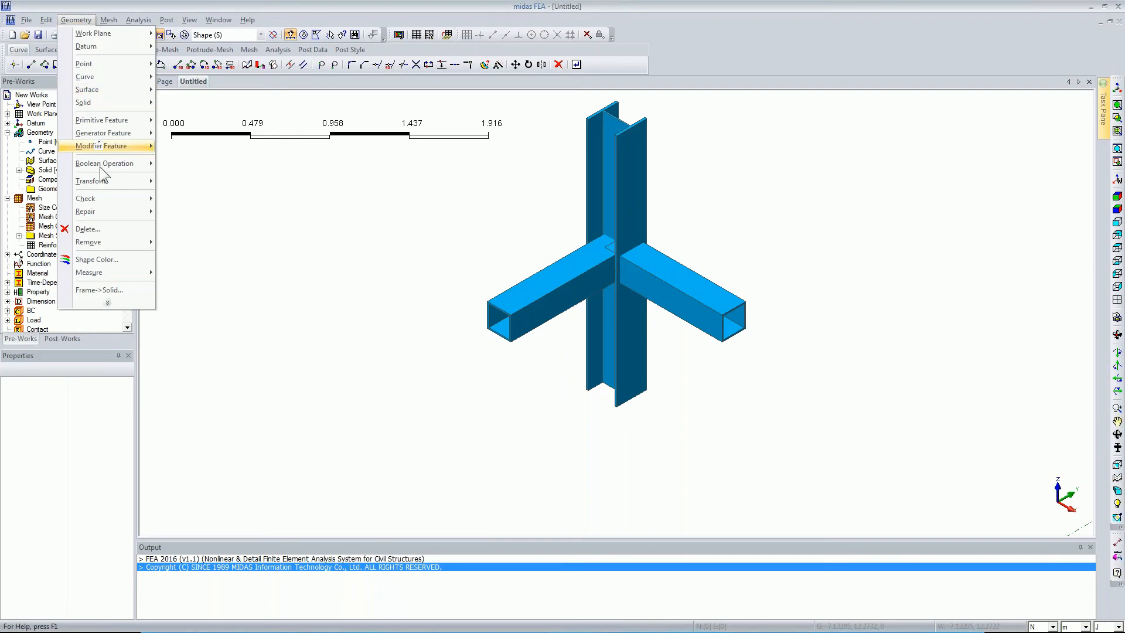
mouse_move(100, 165)
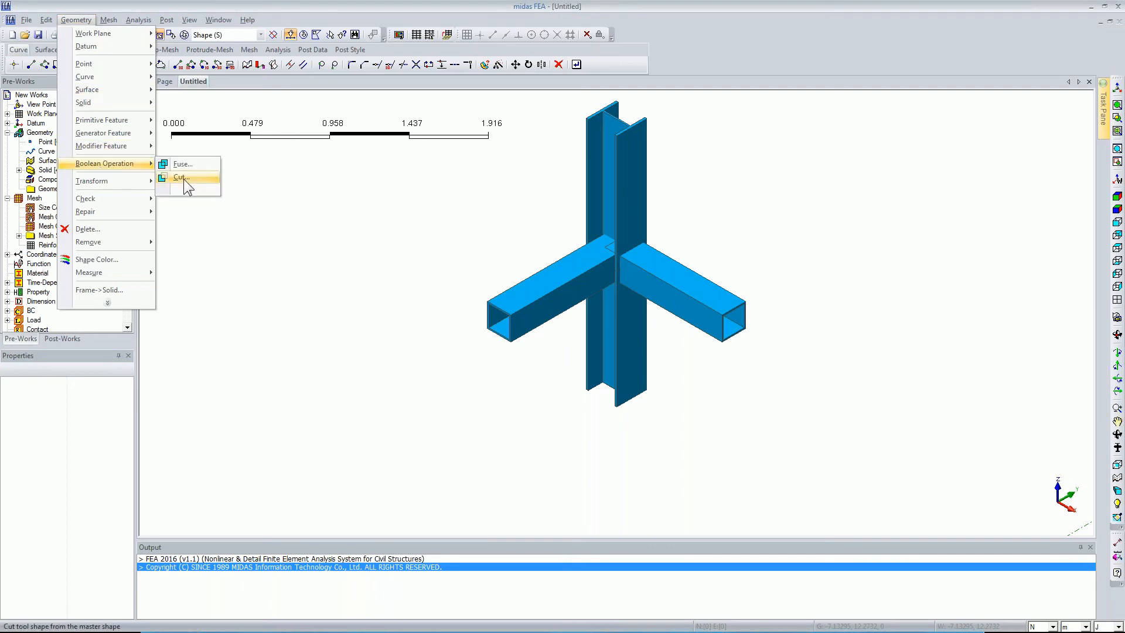
click(185, 178)
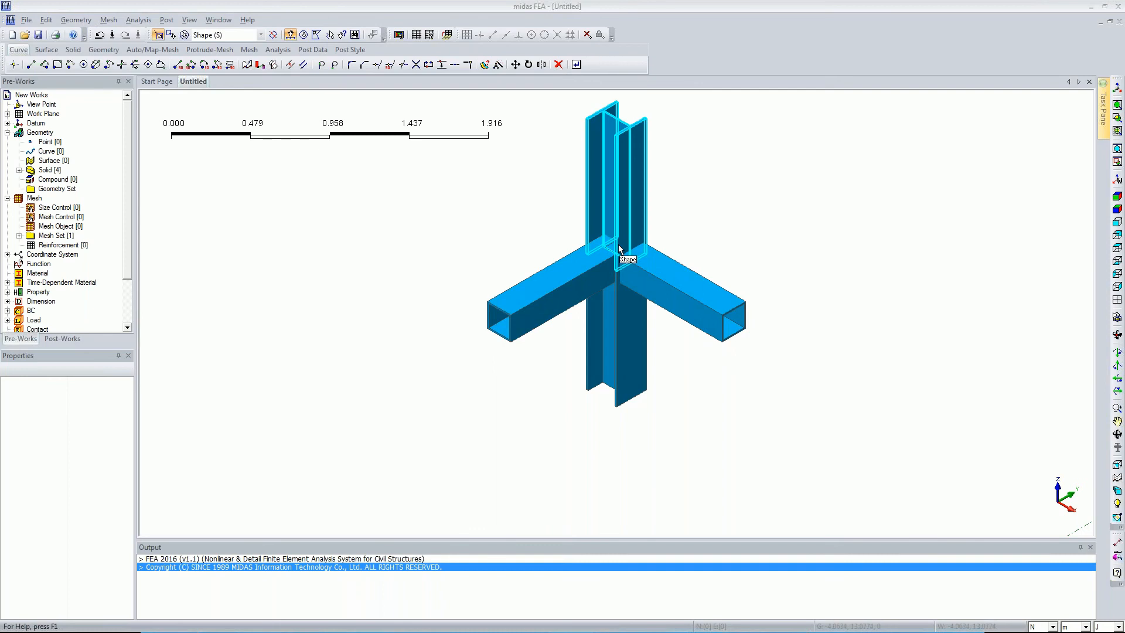
click(585, 263)
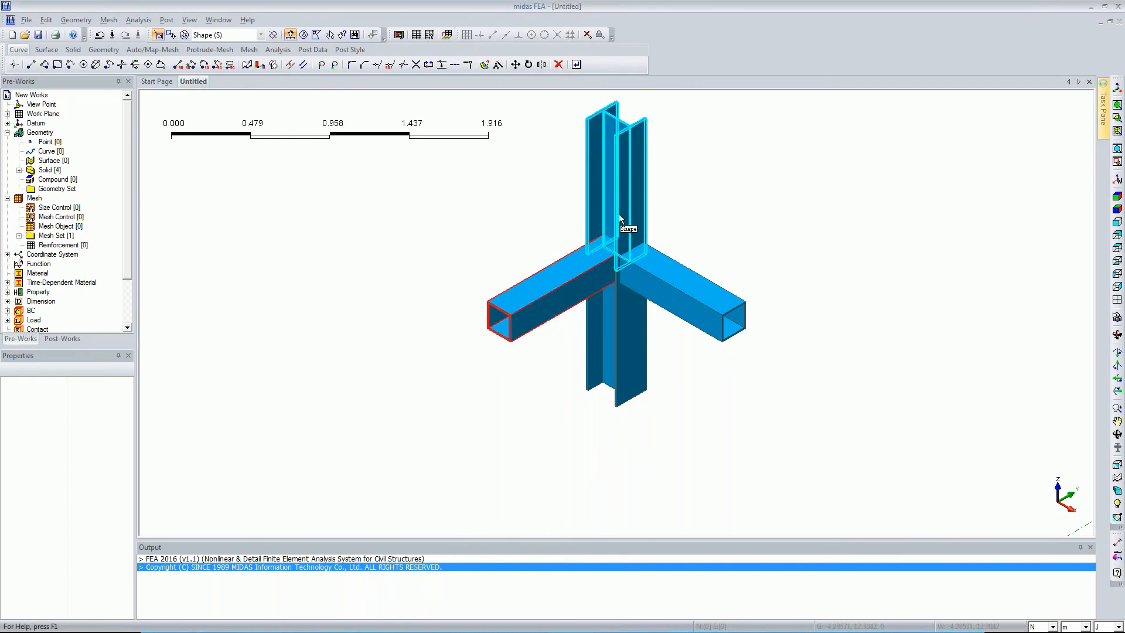
click(617, 327)
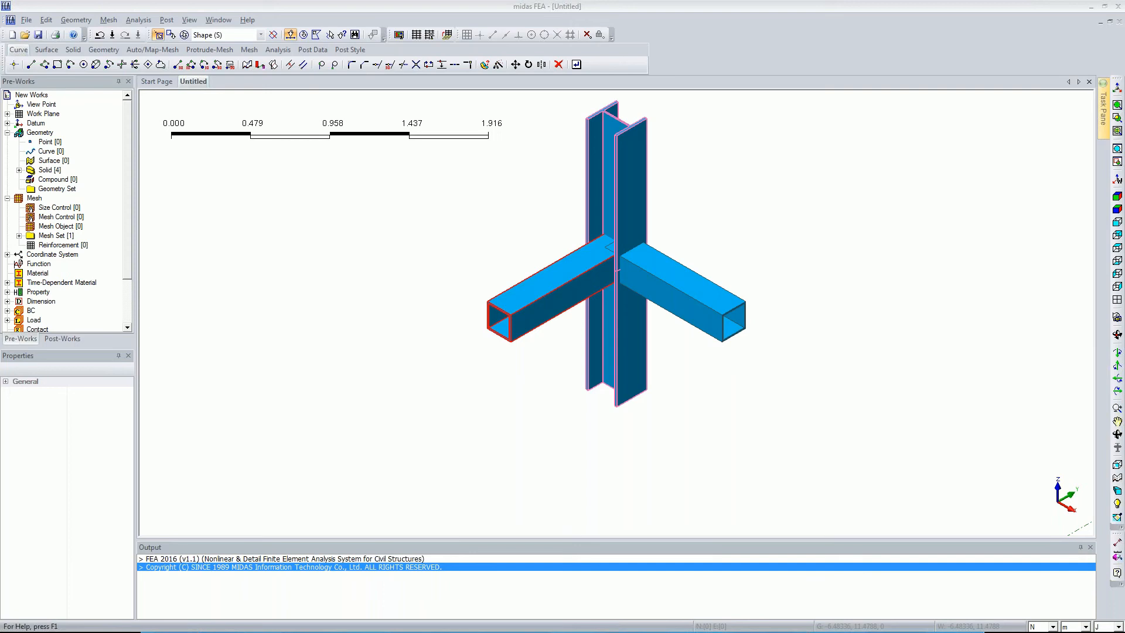
key(Return)
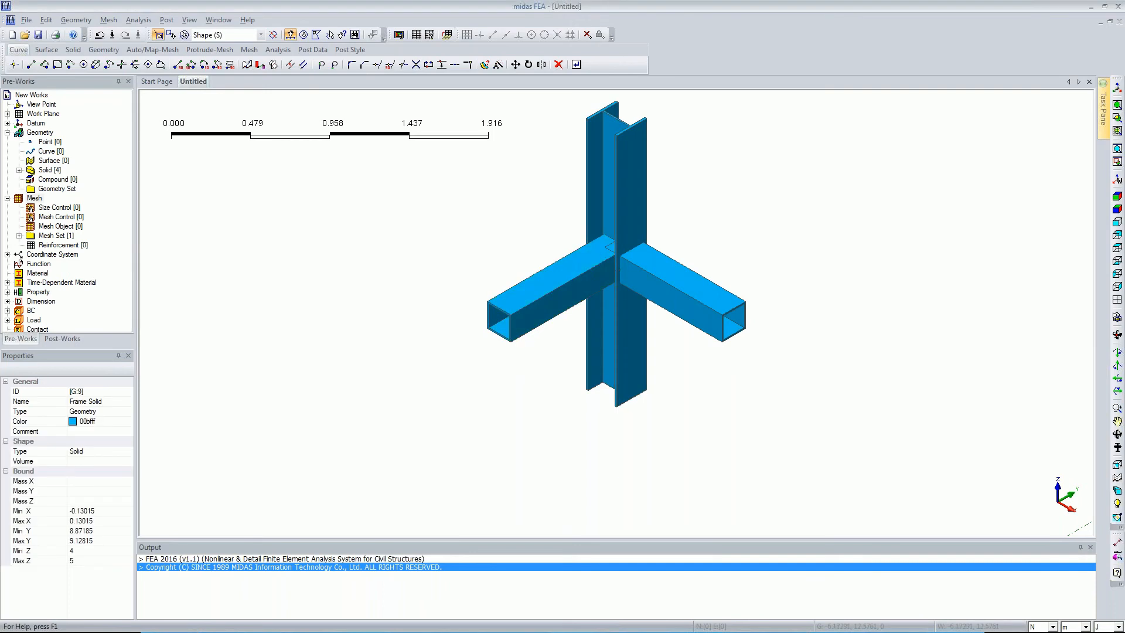
Boolean-cut the right-hand box beam with the upper and lower column solids as tools, keeping the column solids.
click(77, 19)
mouse_move(107, 157)
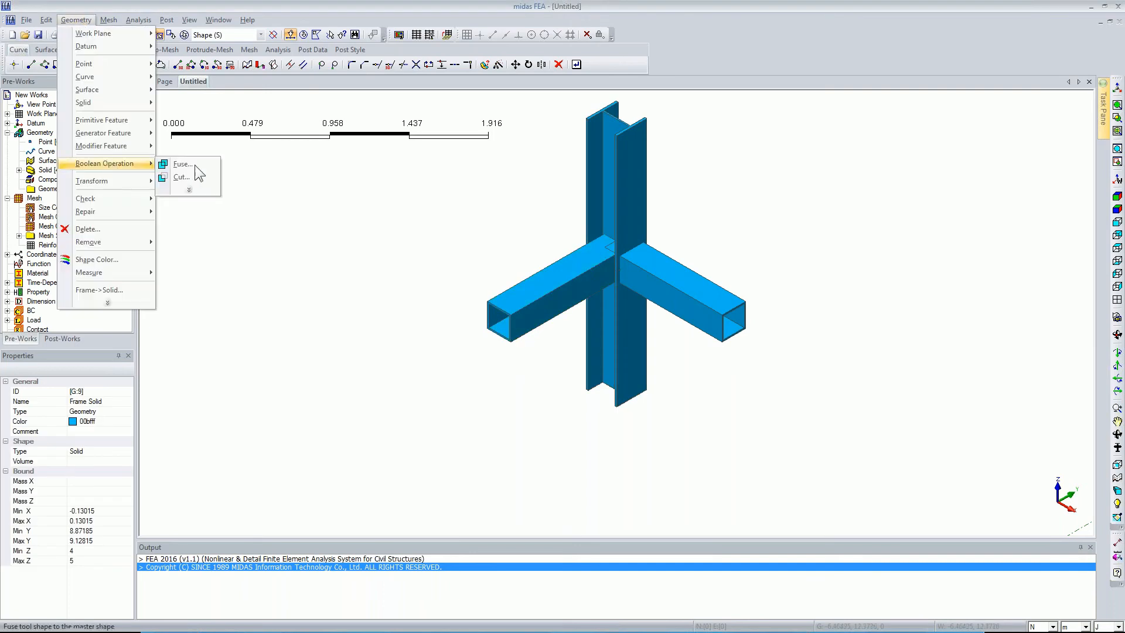
click(193, 176)
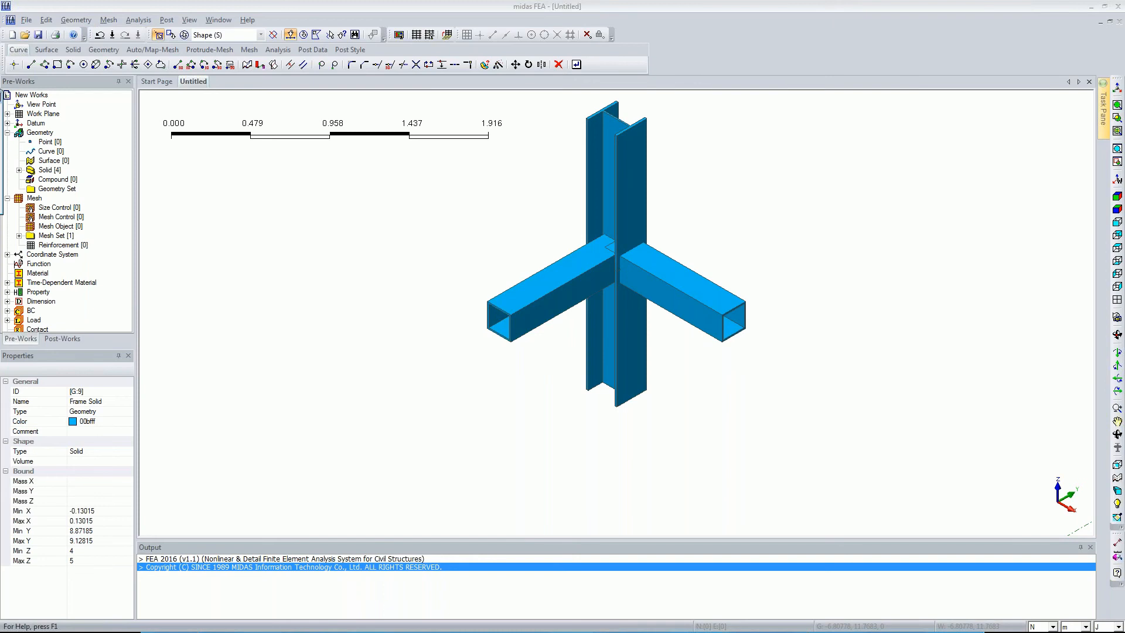
click(311, 157)
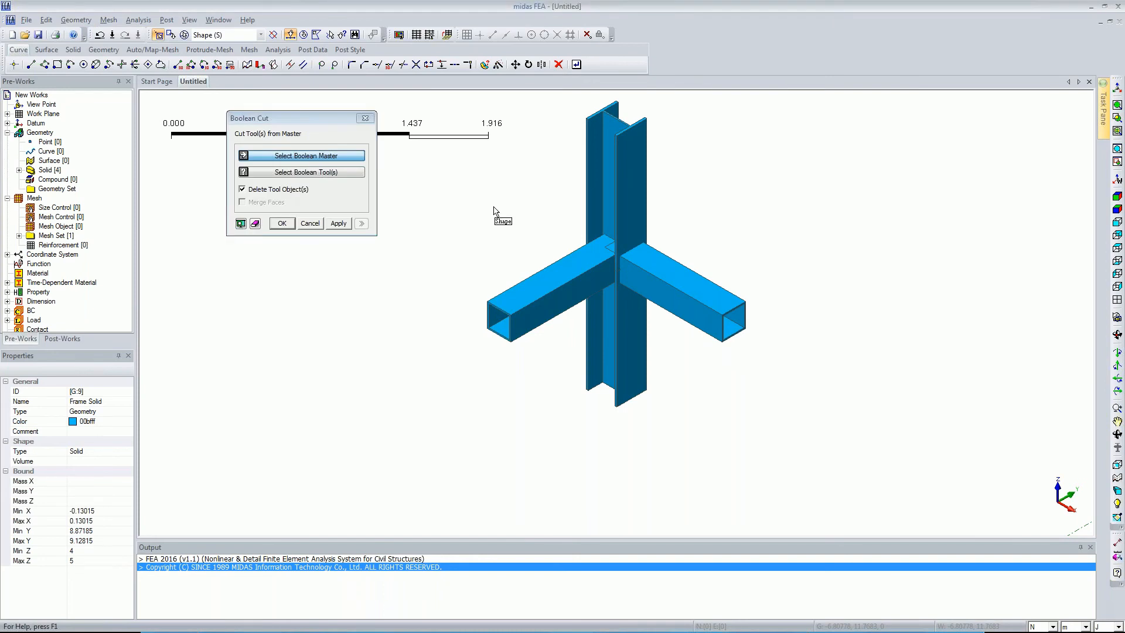
click(663, 279)
click(312, 171)
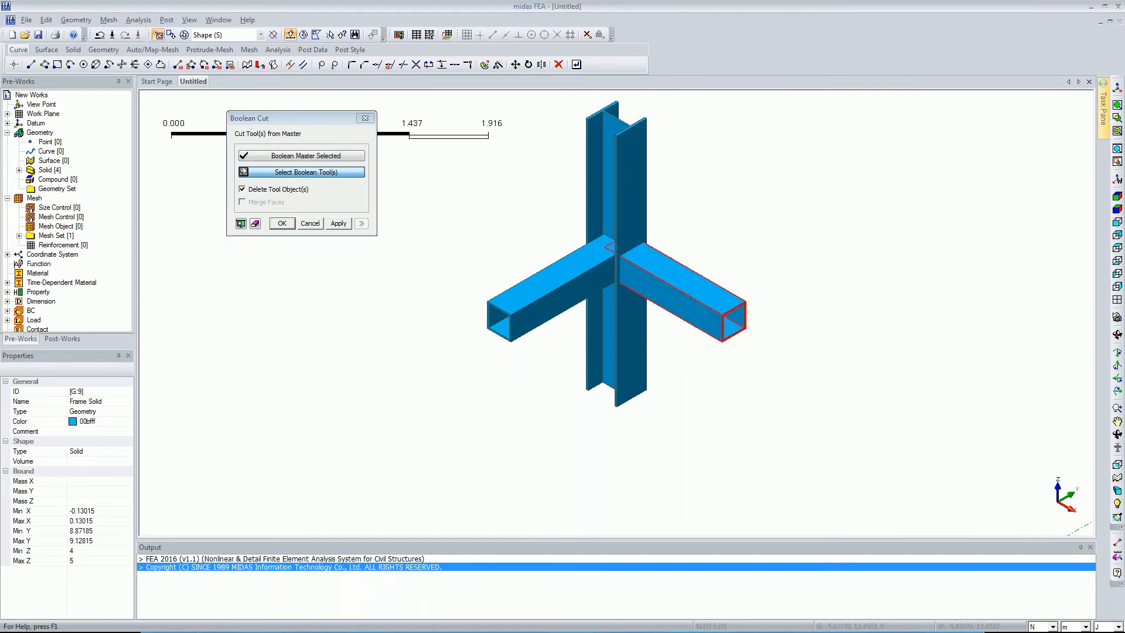
click(596, 205)
click(633, 308)
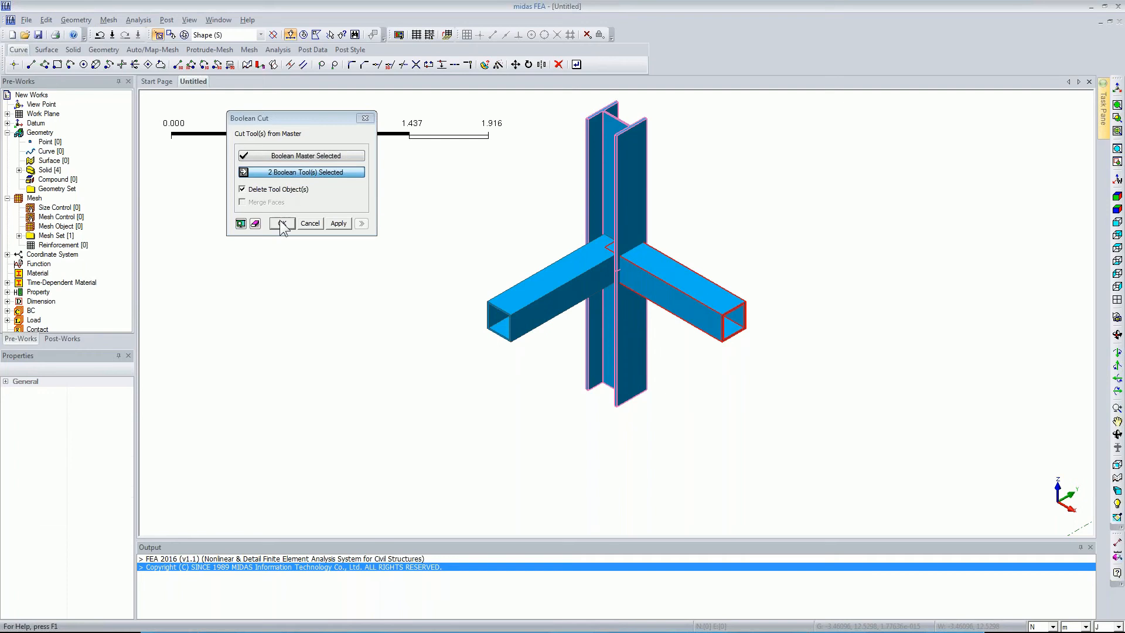
click(281, 222)
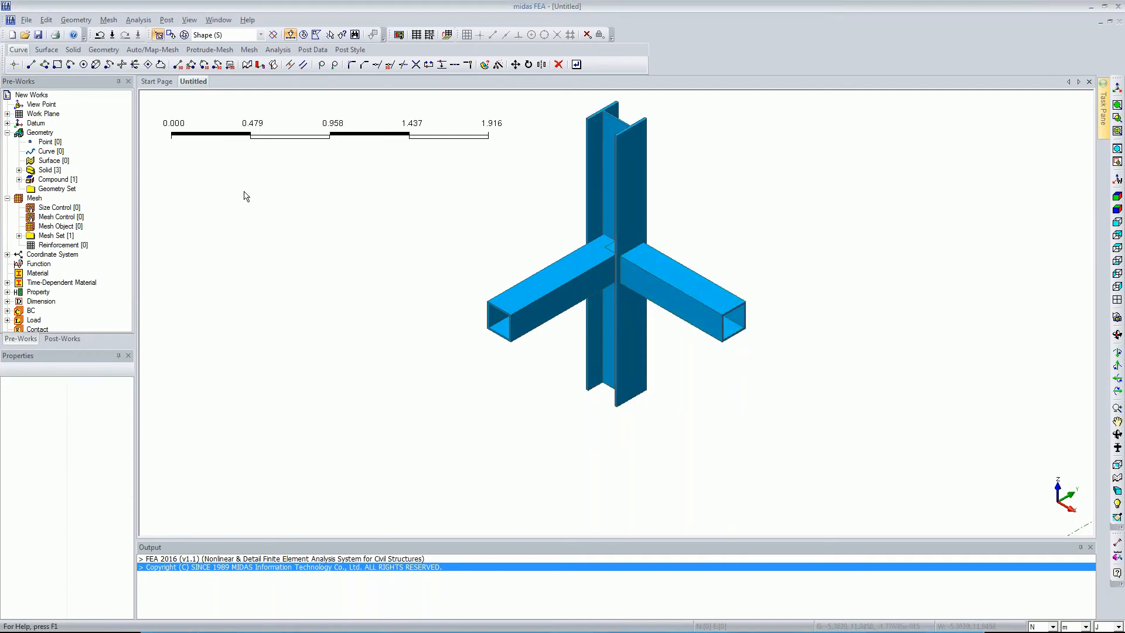
Explode the right-hand and then the left-hand box beam into shells, deleting the original shapes, and close Explode.
click(86, 23)
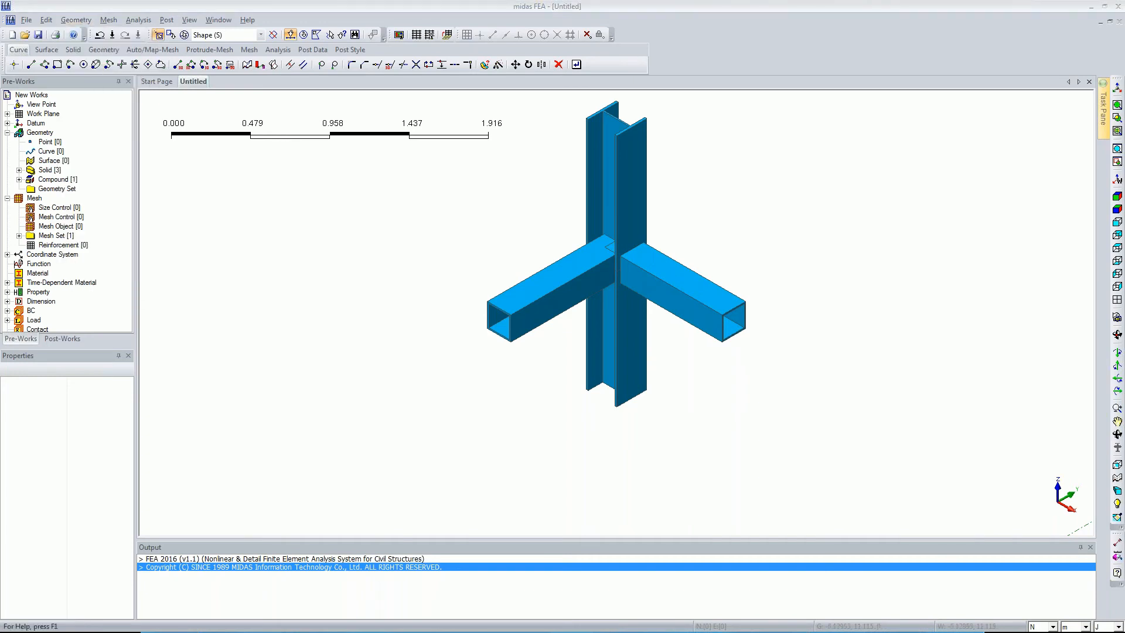
drag(0, 98, 347, 179)
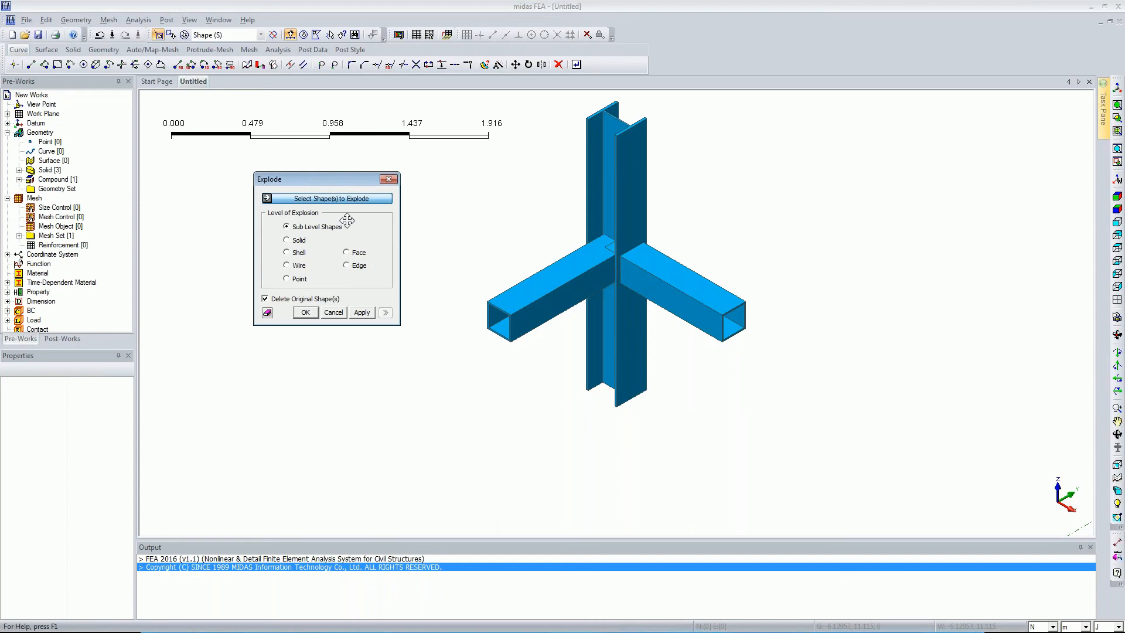
click(300, 256)
click(733, 312)
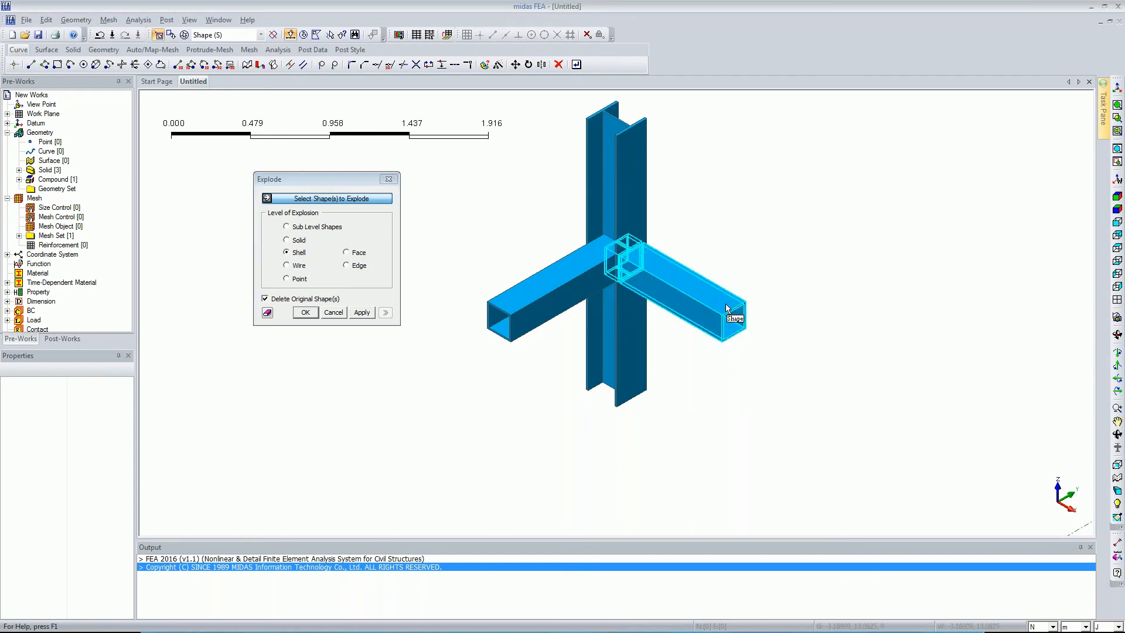
click(362, 313)
click(265, 299)
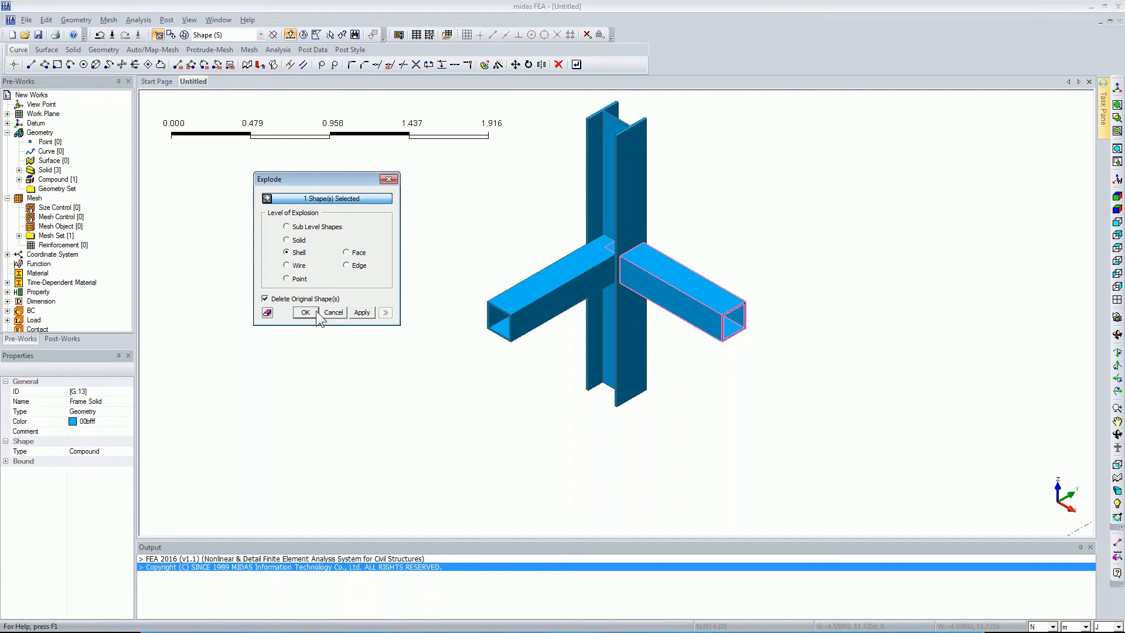
click(362, 312)
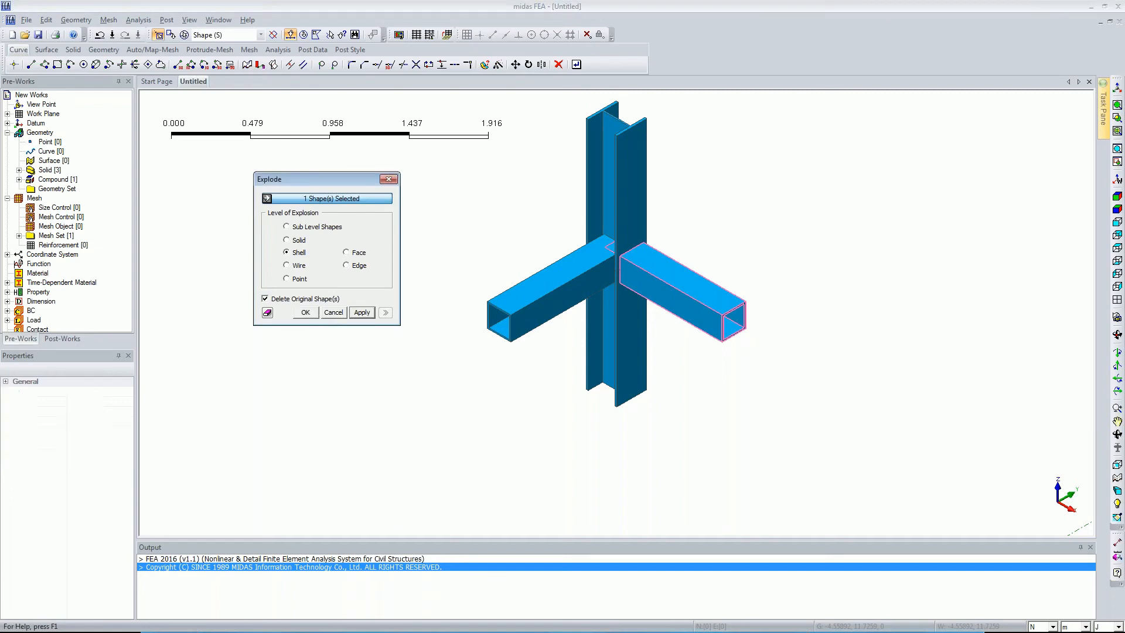
click(577, 258)
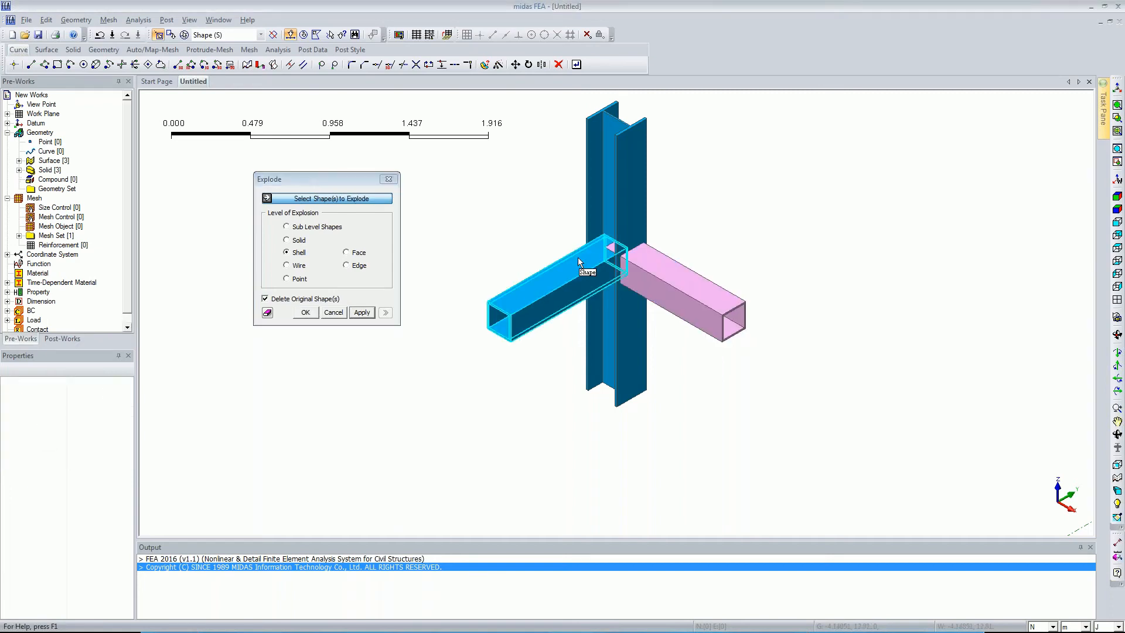
click(362, 312)
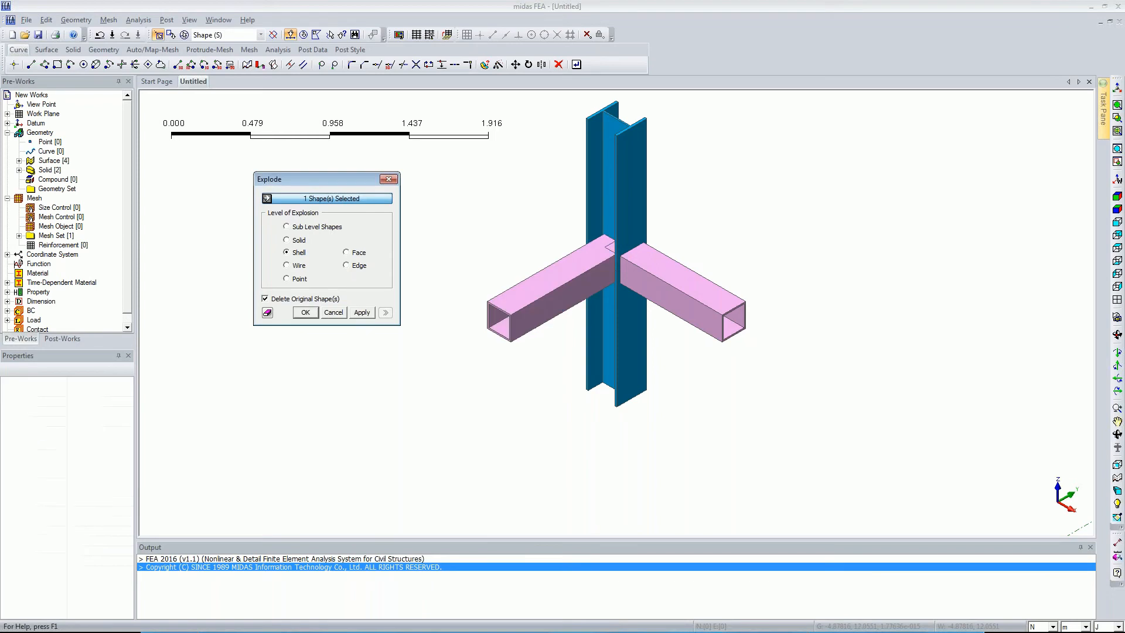
click(388, 179)
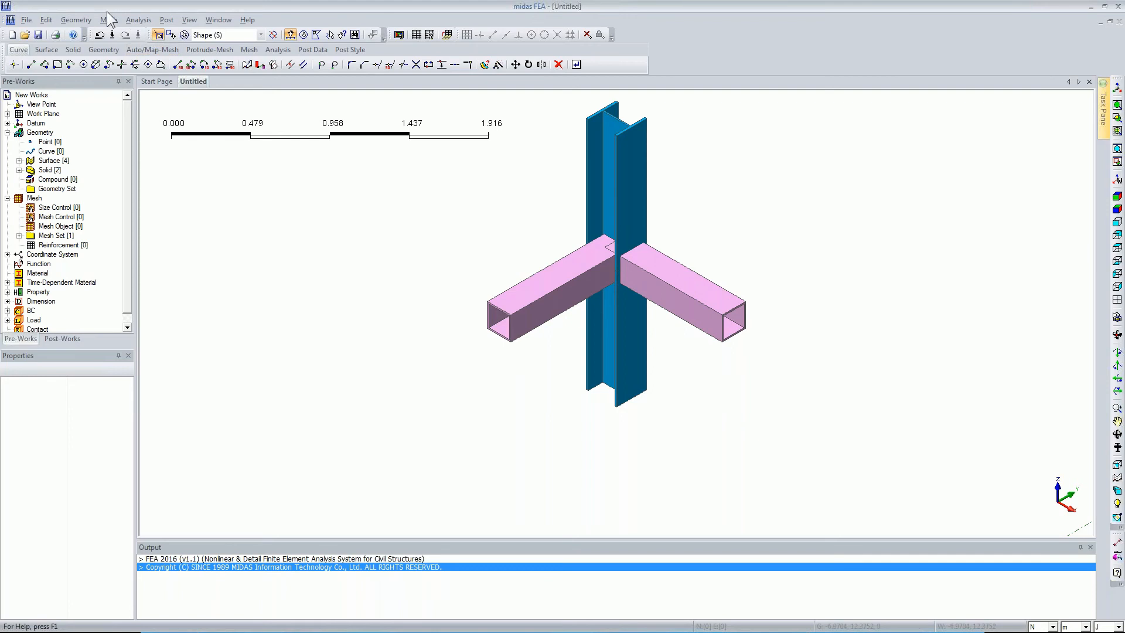
click(76, 19)
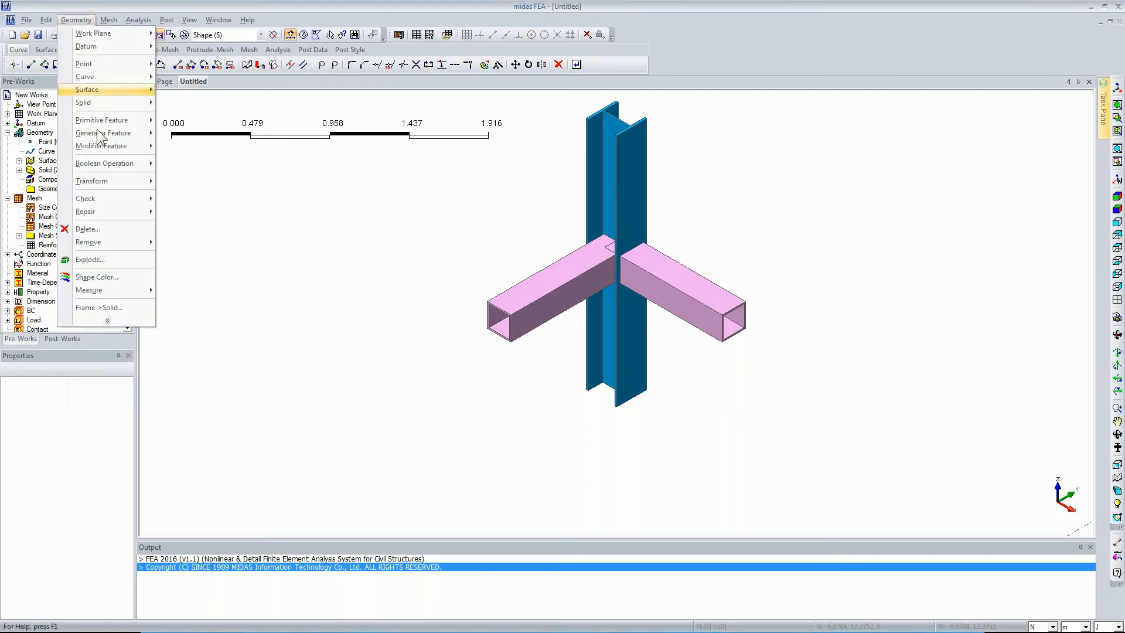
mouse_move(95, 102)
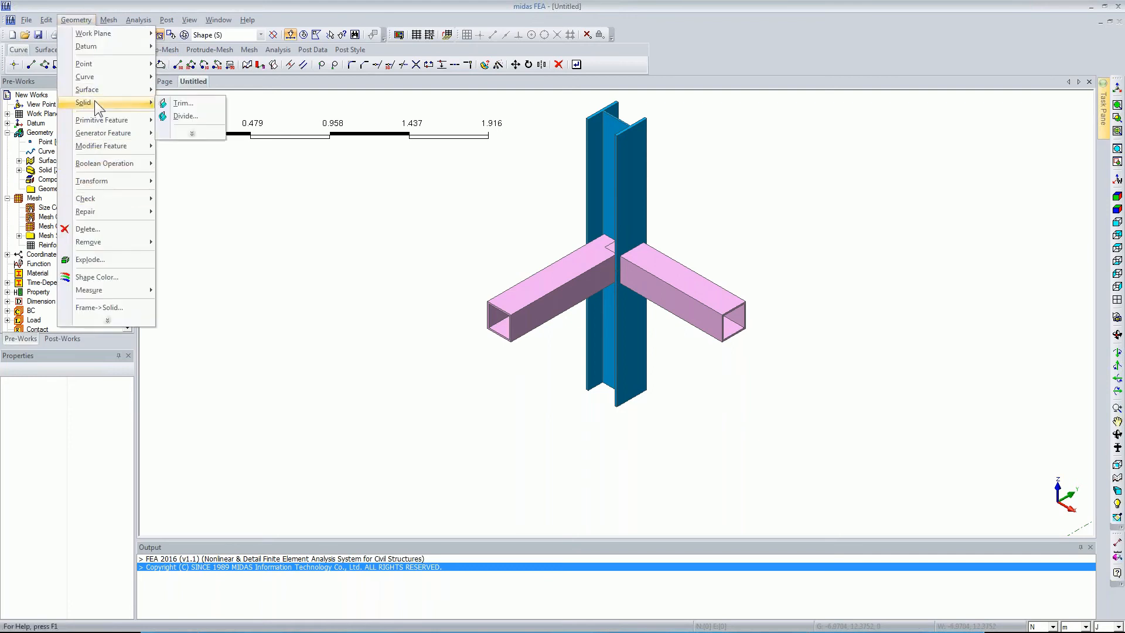
click(181, 116)
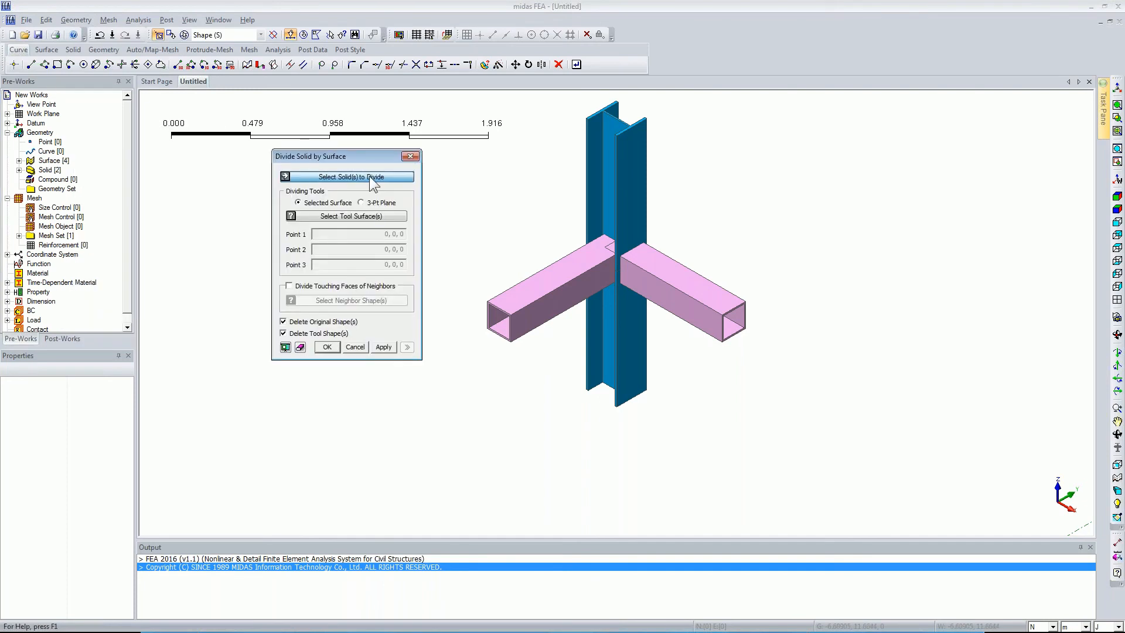
click(370, 176)
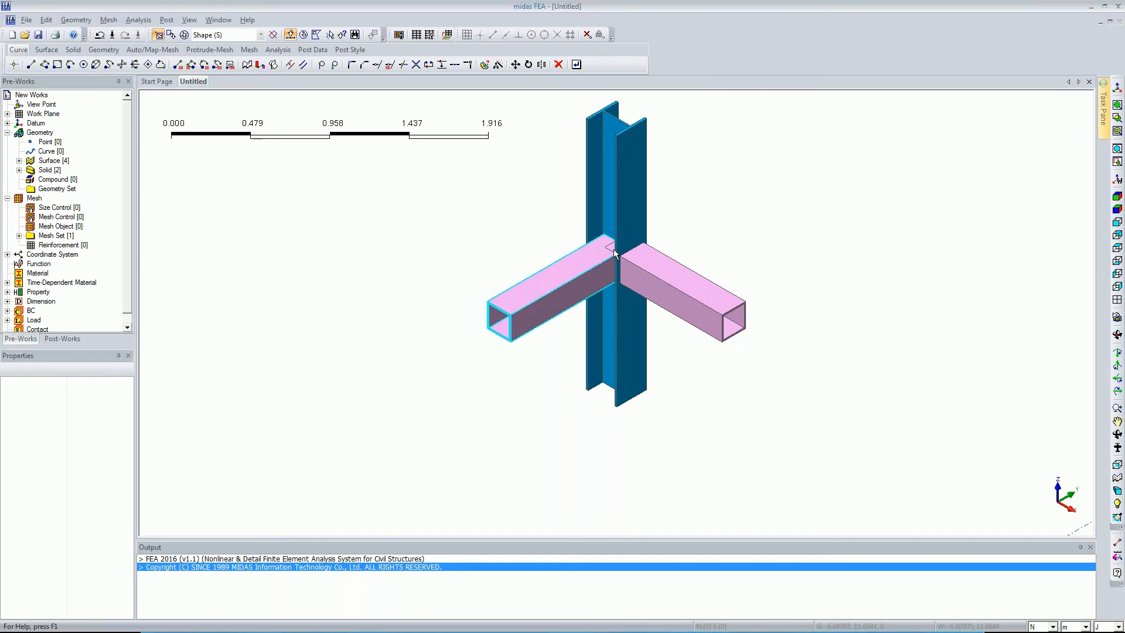
click(656, 253)
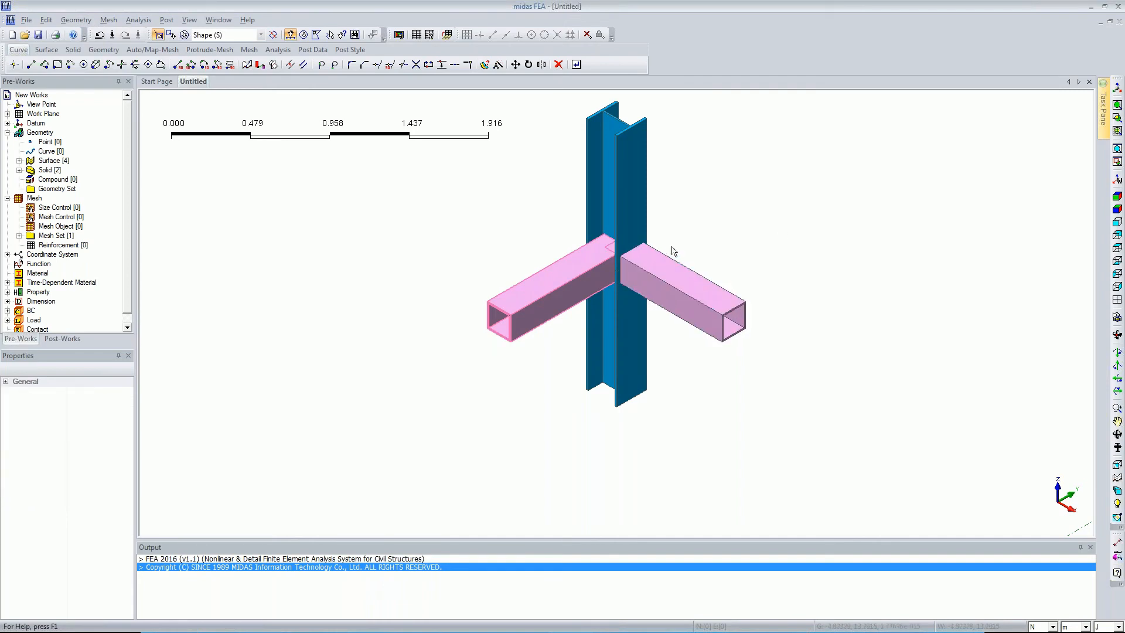
key(Delete)
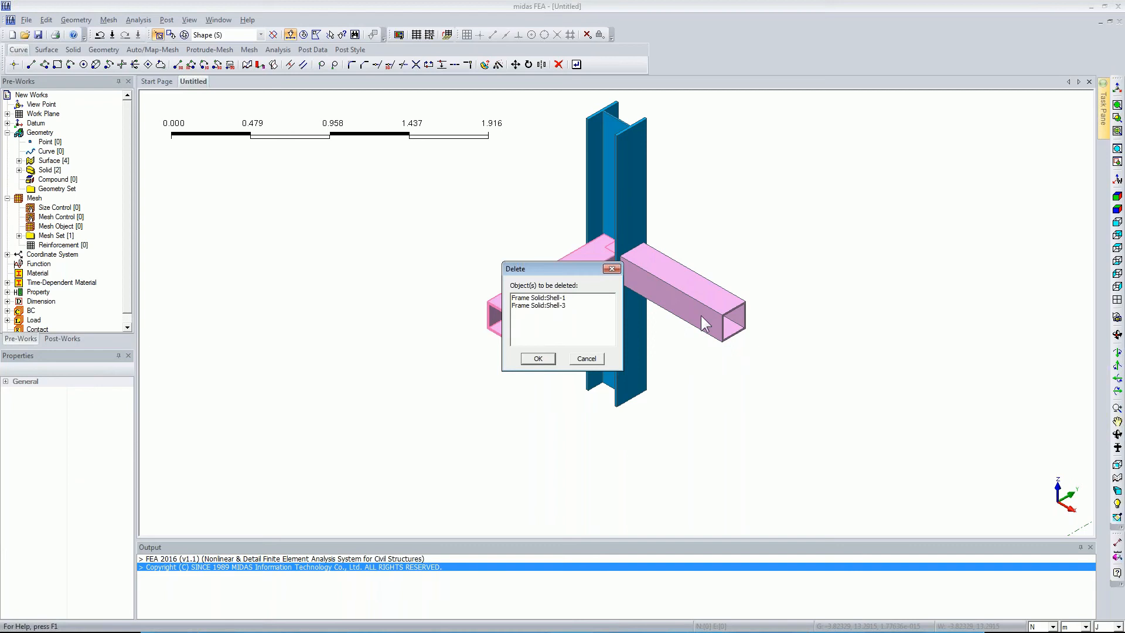
click(591, 360)
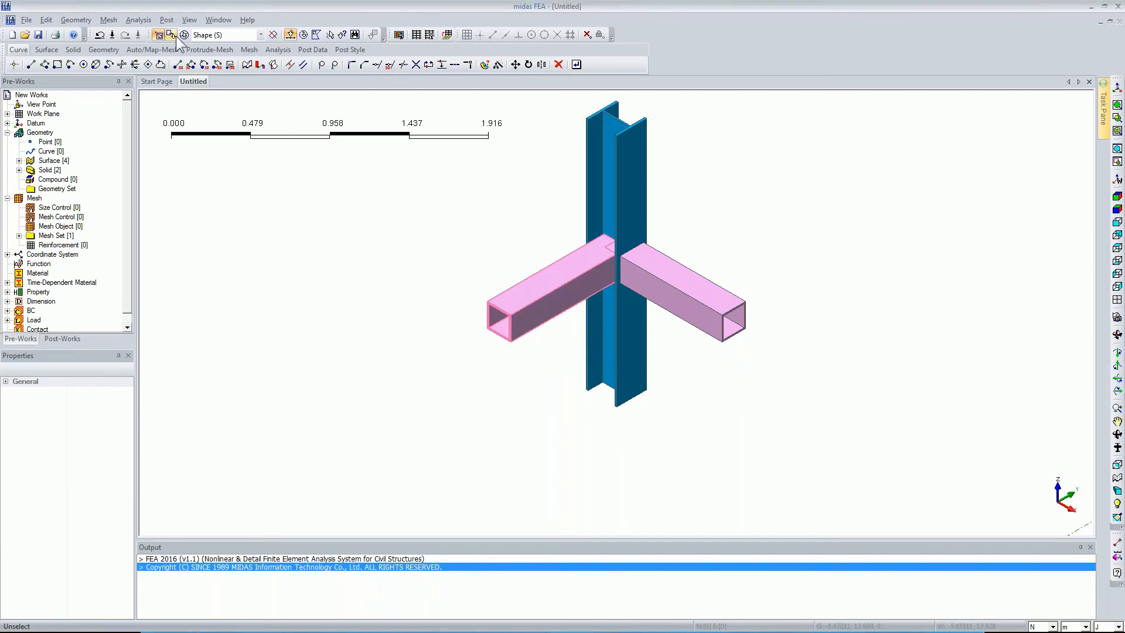
Delete the small leftover beam shell pieces inside the column at the joint, keeping the two main box beam shells.
click(611, 252)
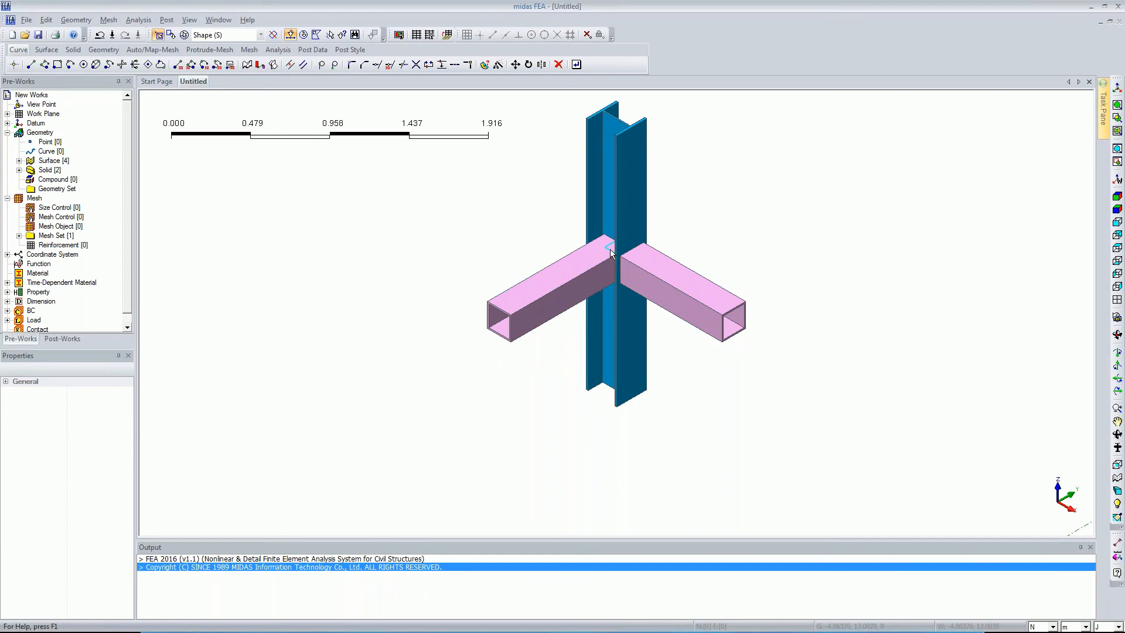
ctrl+middle_drag(760, 242, 670, 259)
ctrl+middle_drag(674, 334, 809, 179)
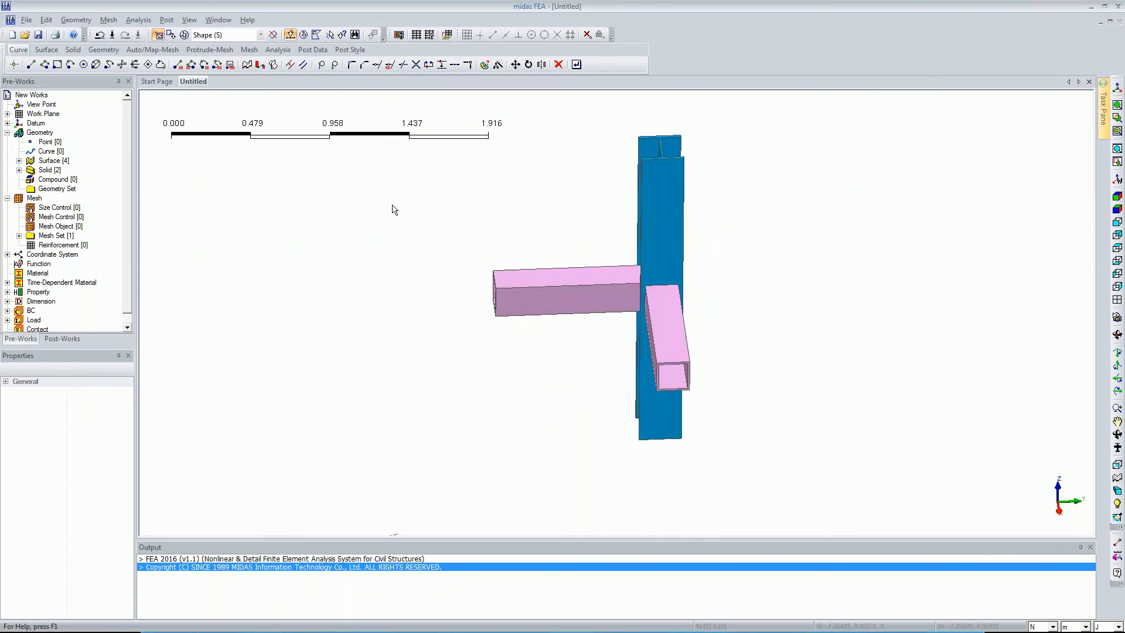
key(Delete)
click(538, 358)
ctrl+middle_drag(720, 336, 515, 286)
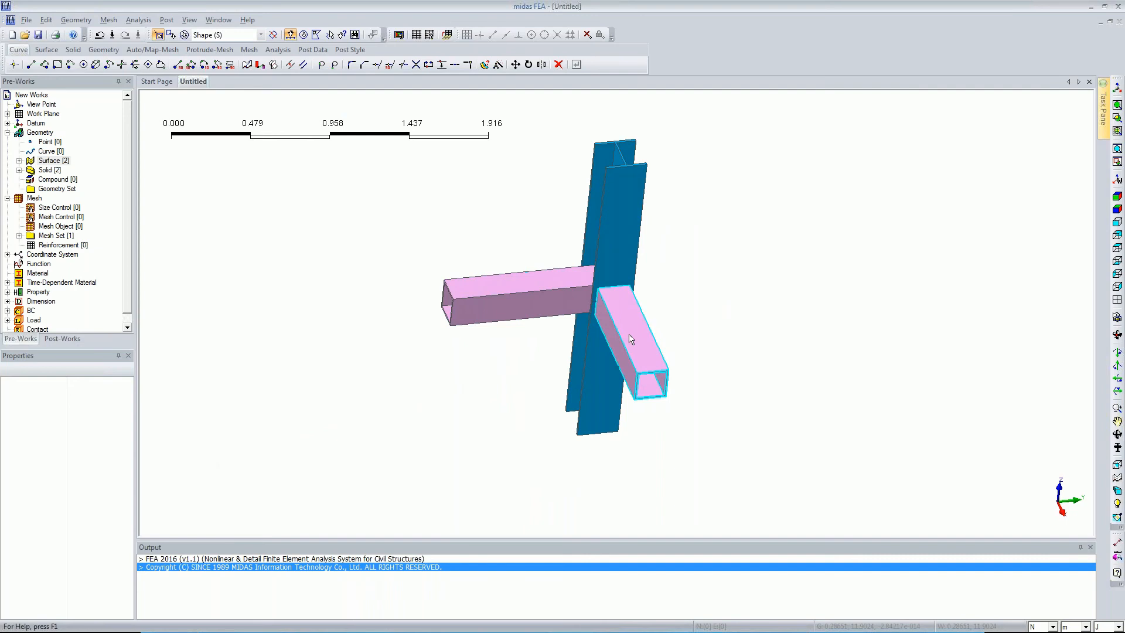
Convert both box beam shells into solids with the Shell->Solid command.
click(87, 19)
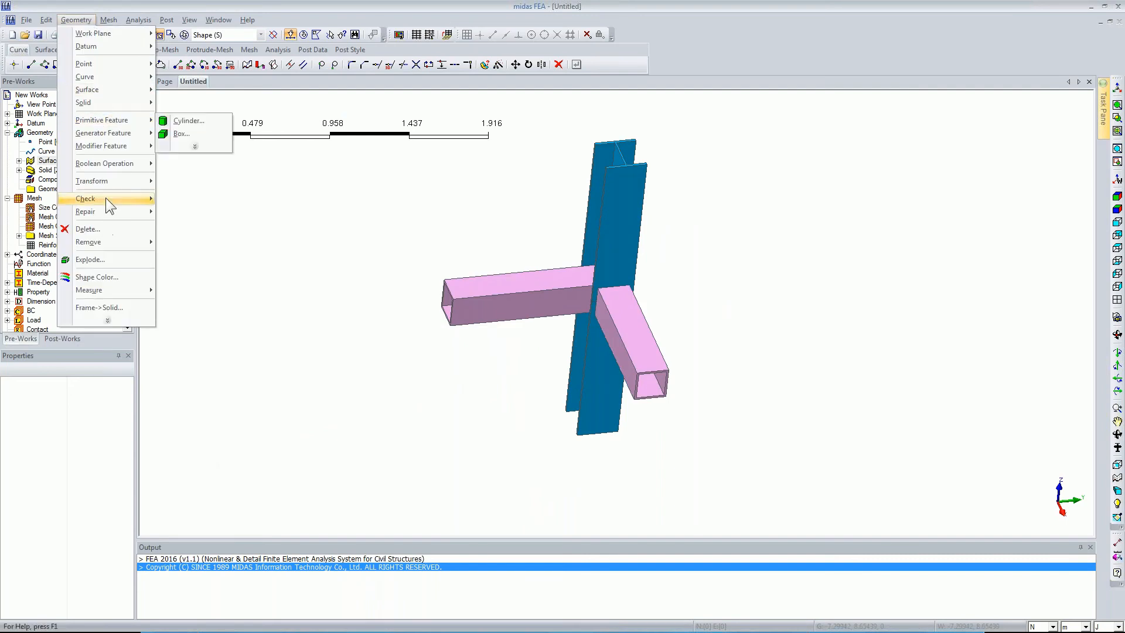
click(98, 317)
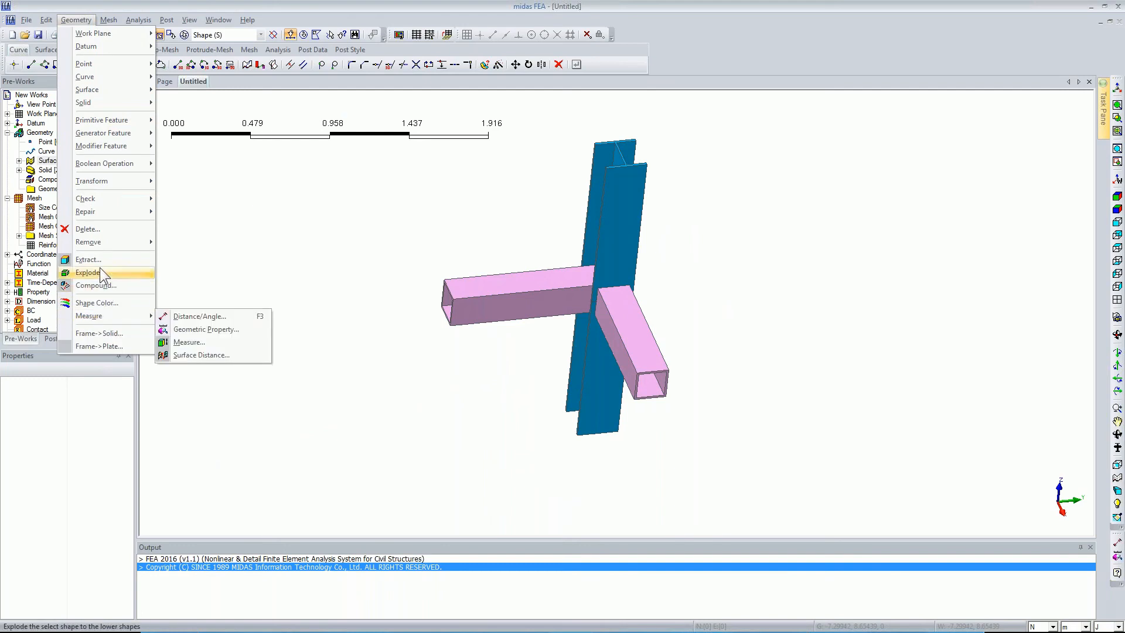
mouse_move(108, 102)
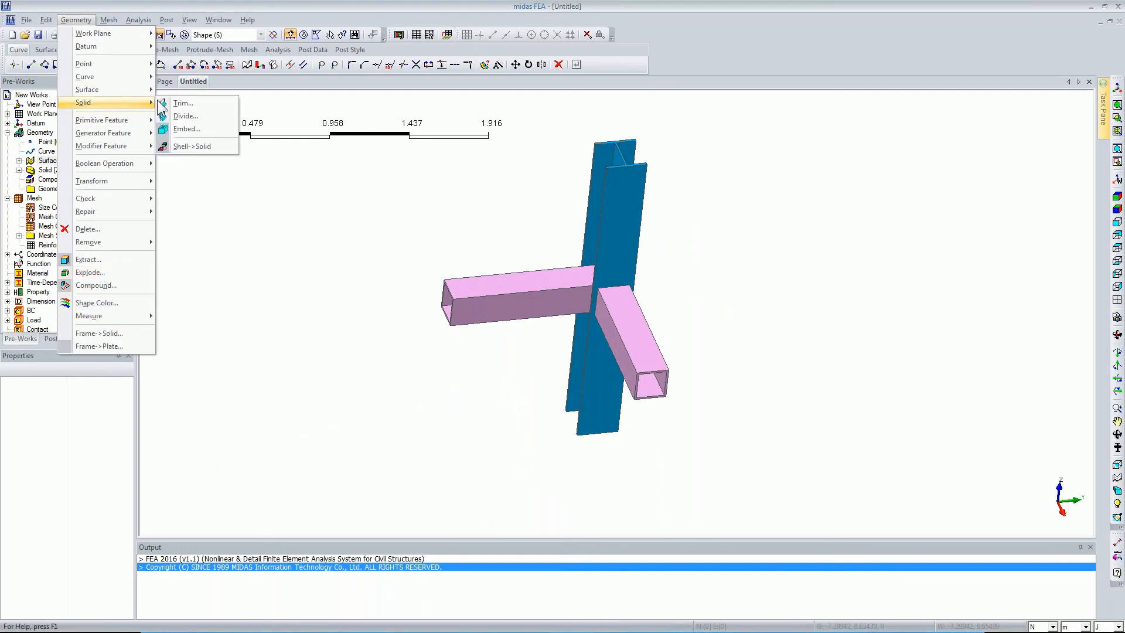
click(196, 146)
drag(99, 129, 373, 153)
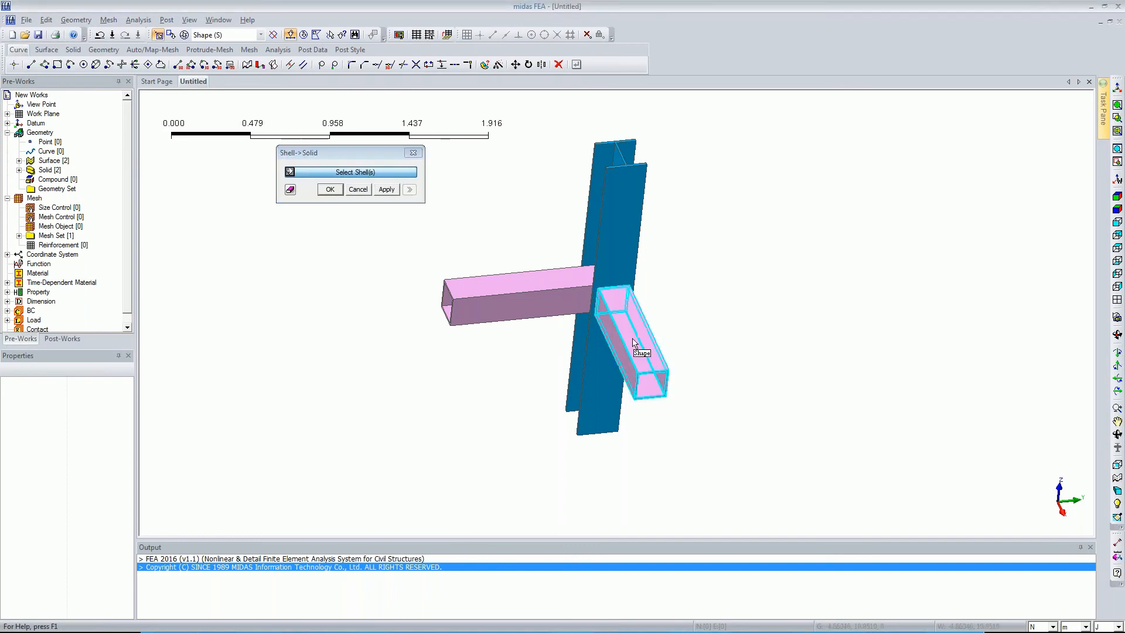
click(508, 290)
click(330, 190)
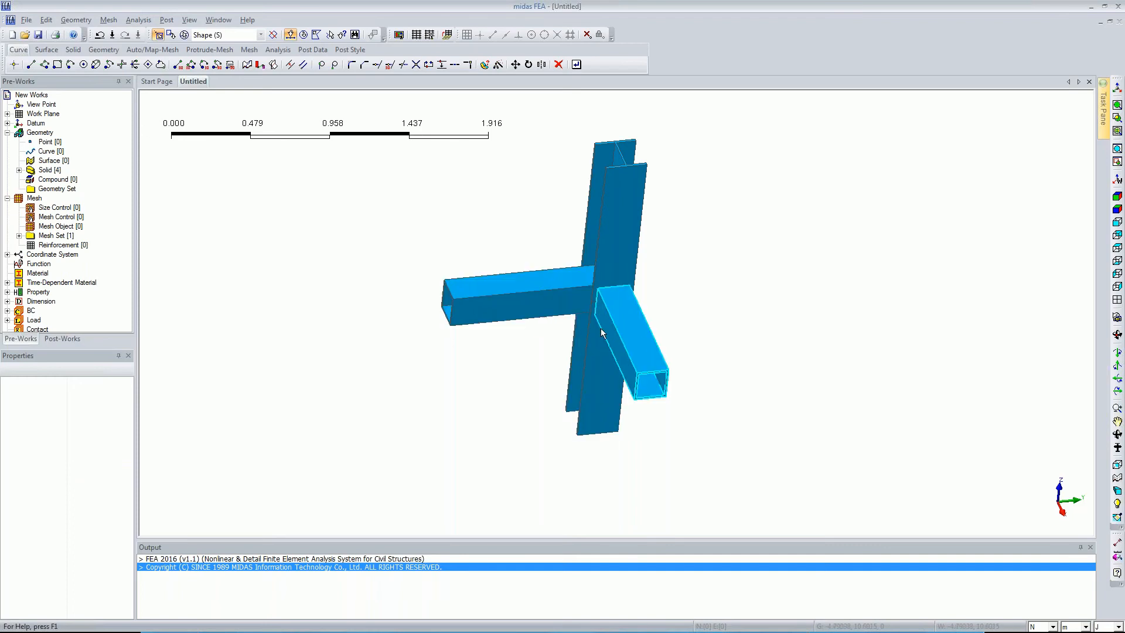
Boolean-cut the upper column solid with both box beams and the lower column as tools, keeping the tool objects.
click(82, 19)
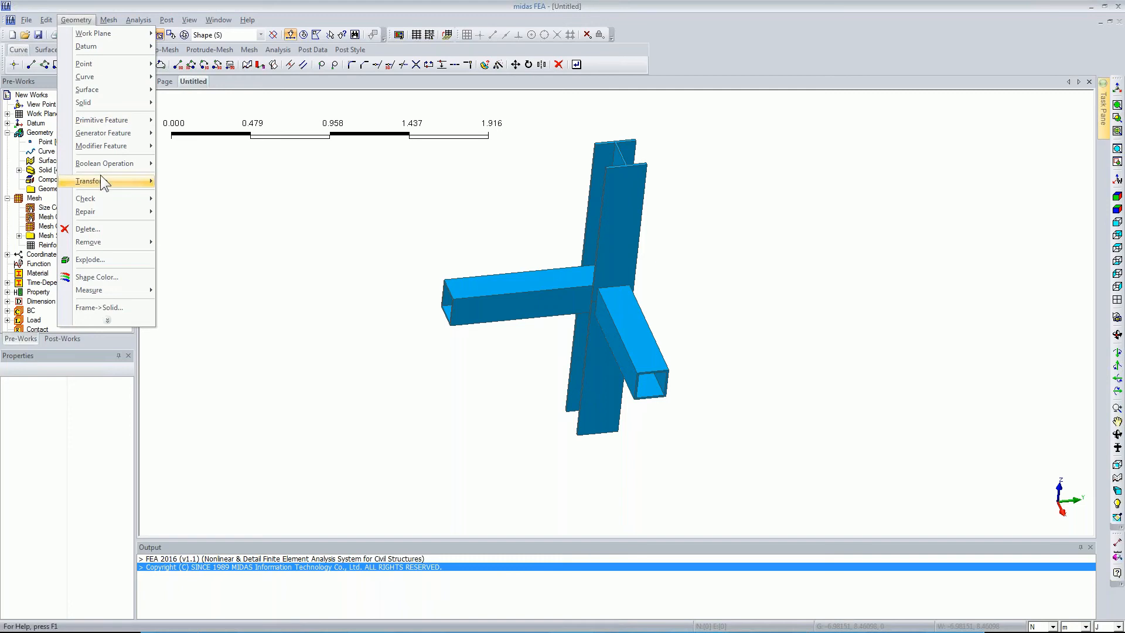
mouse_move(100, 164)
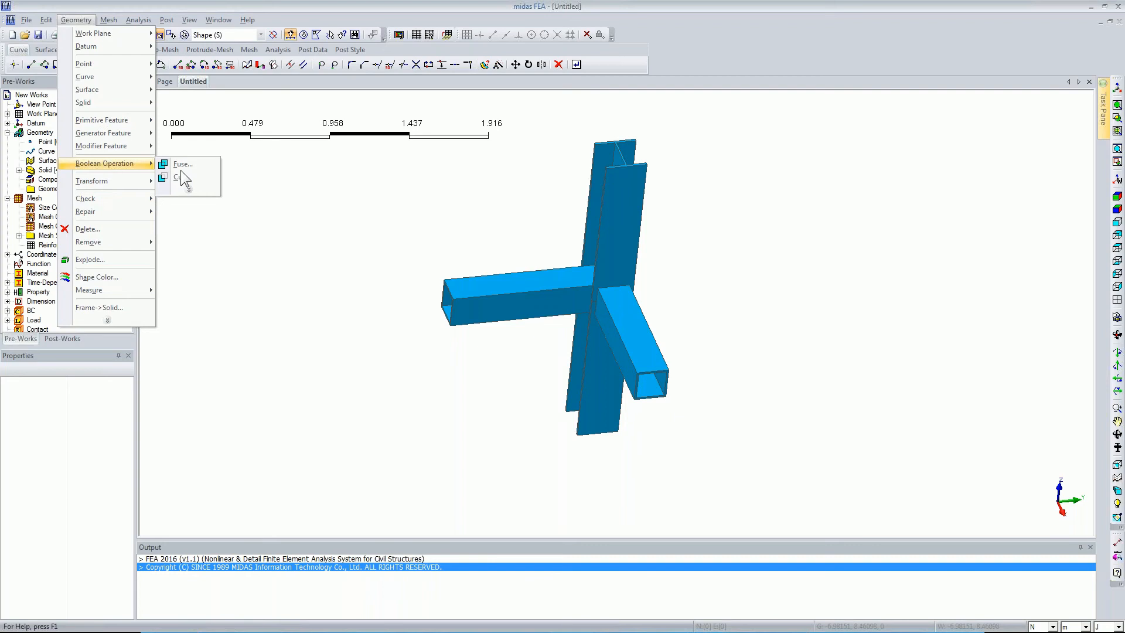
click(181, 177)
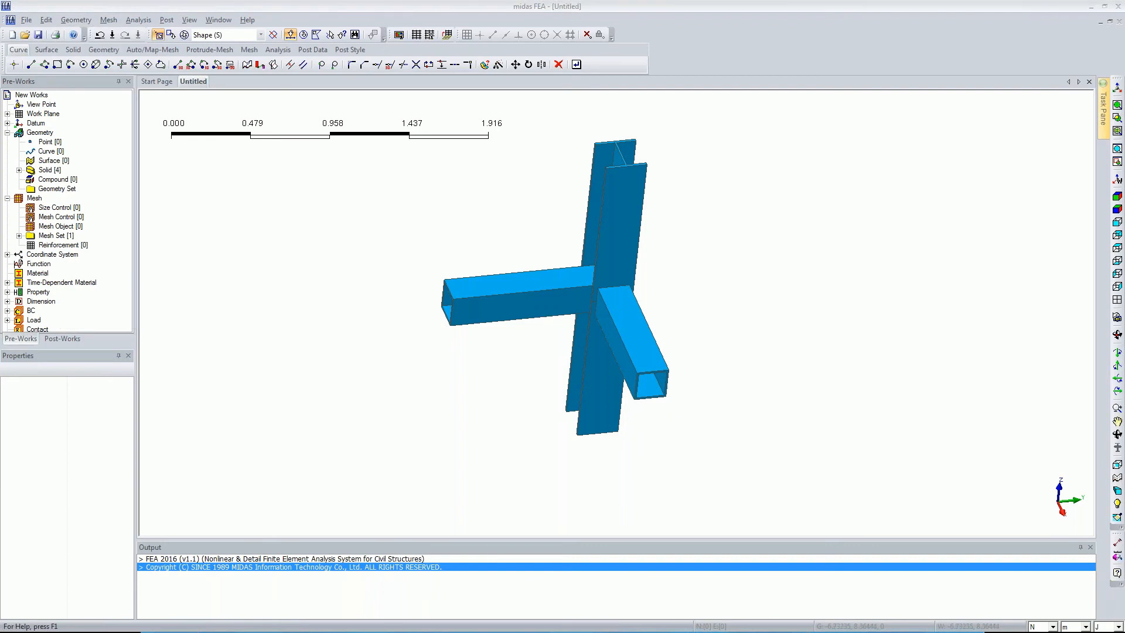
click(616, 247)
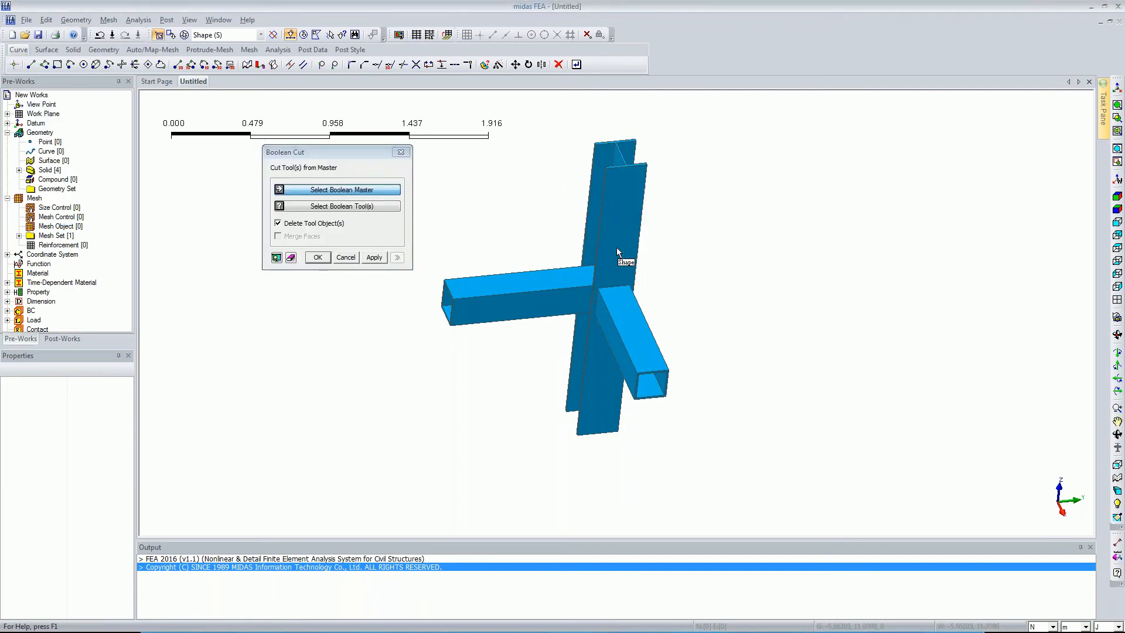
click(539, 276)
click(630, 335)
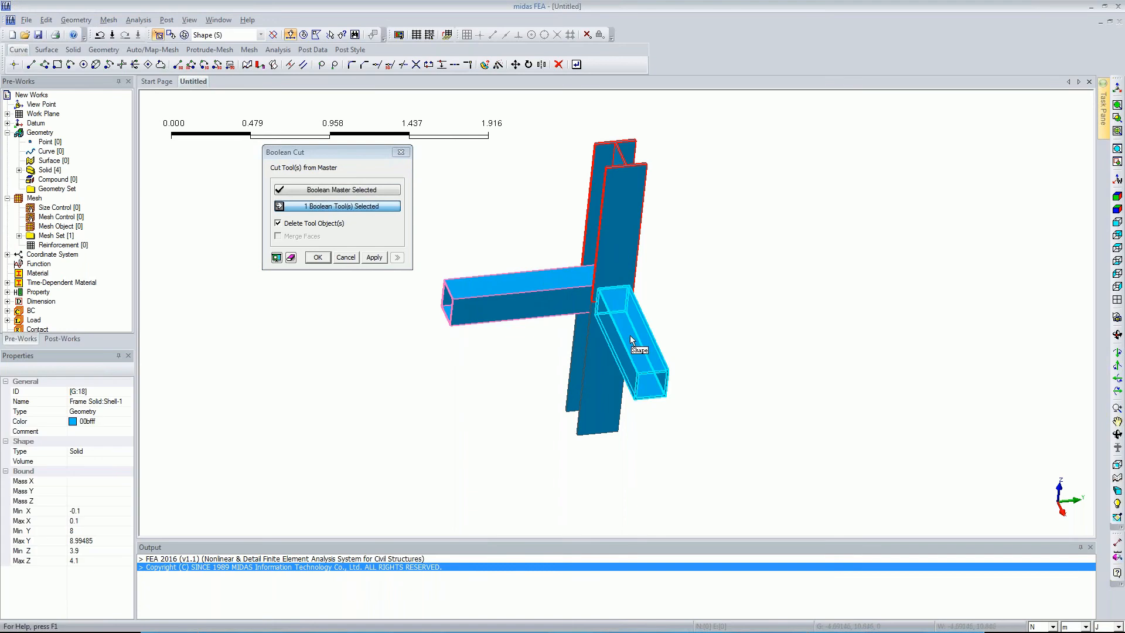
click(599, 366)
click(320, 224)
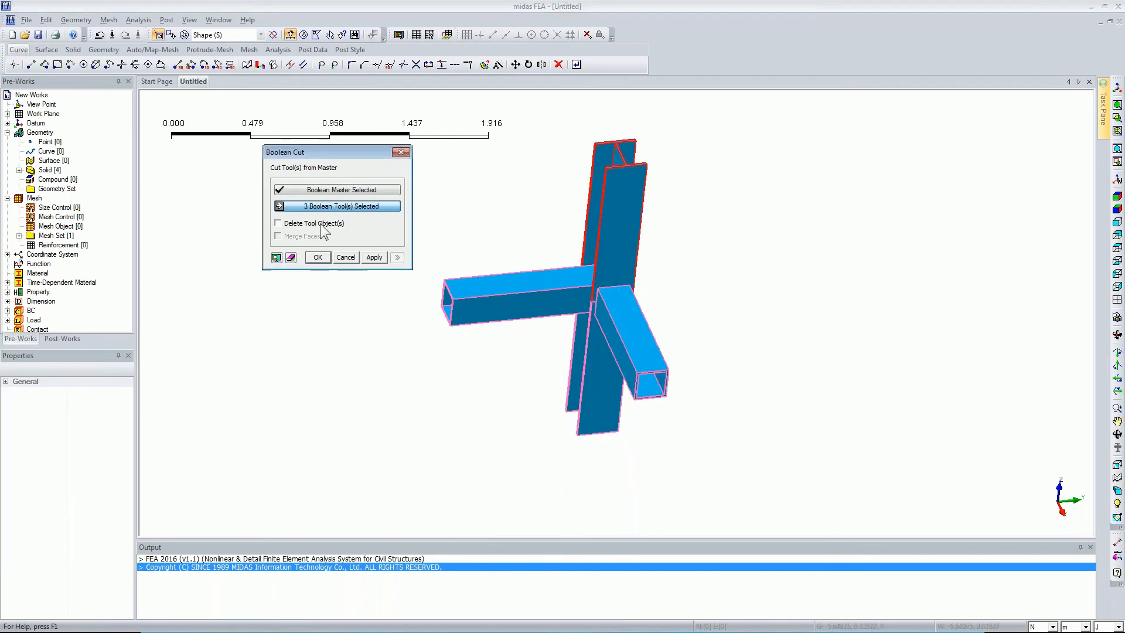
click(318, 258)
Boolean-cut the lower column solid with both box beams and the upper column as tools, keeping the tool objects.
click(77, 20)
mouse_move(107, 163)
click(189, 173)
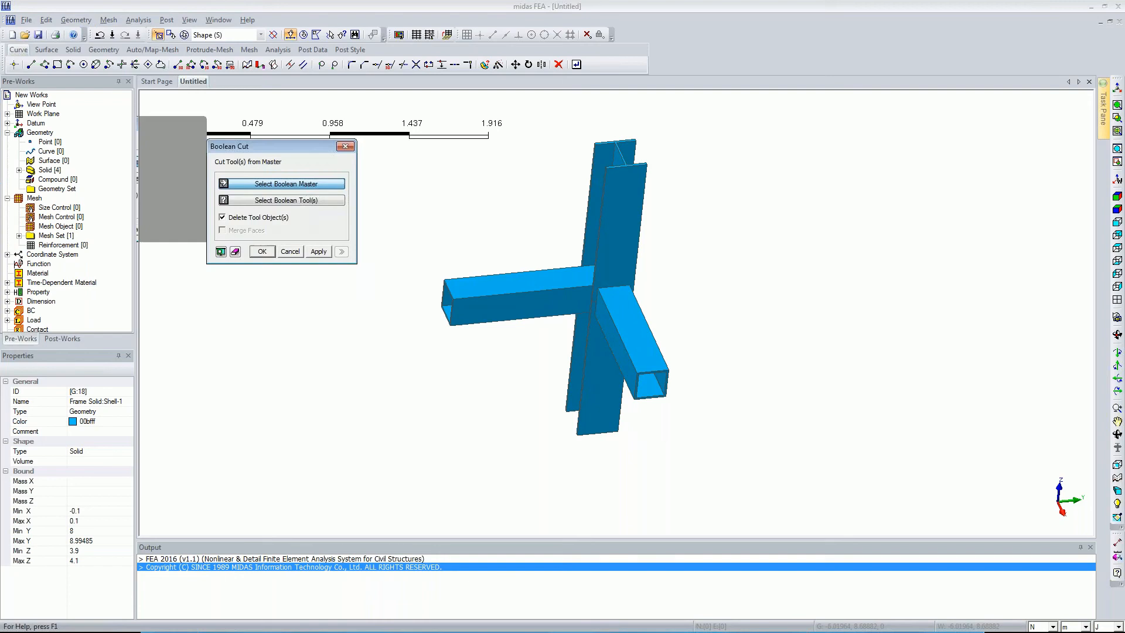
click(600, 375)
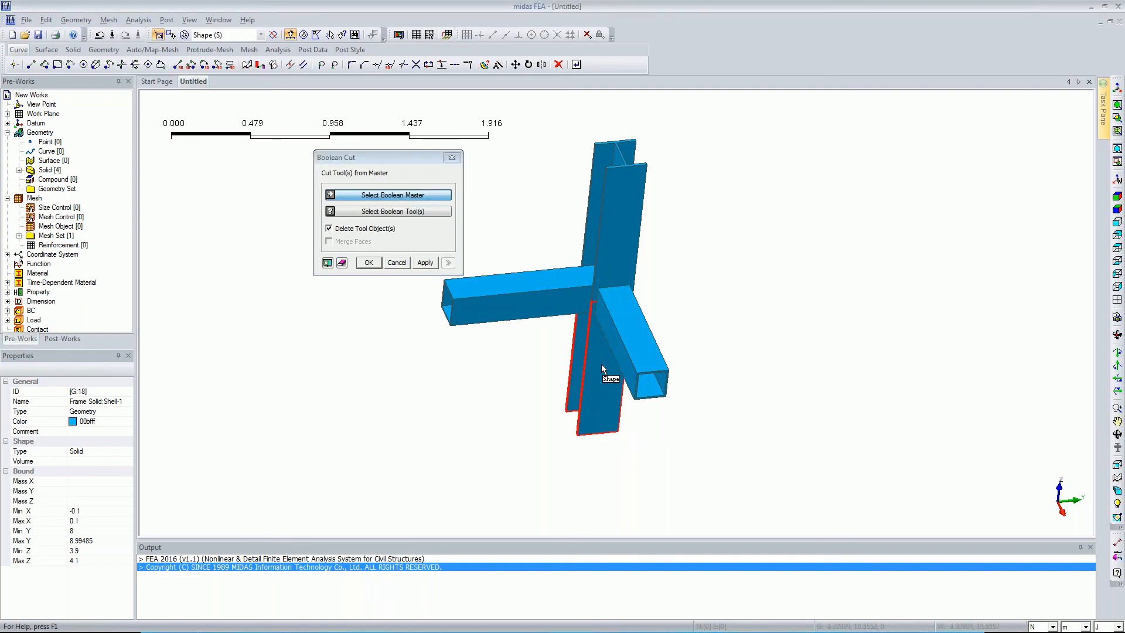
click(517, 302)
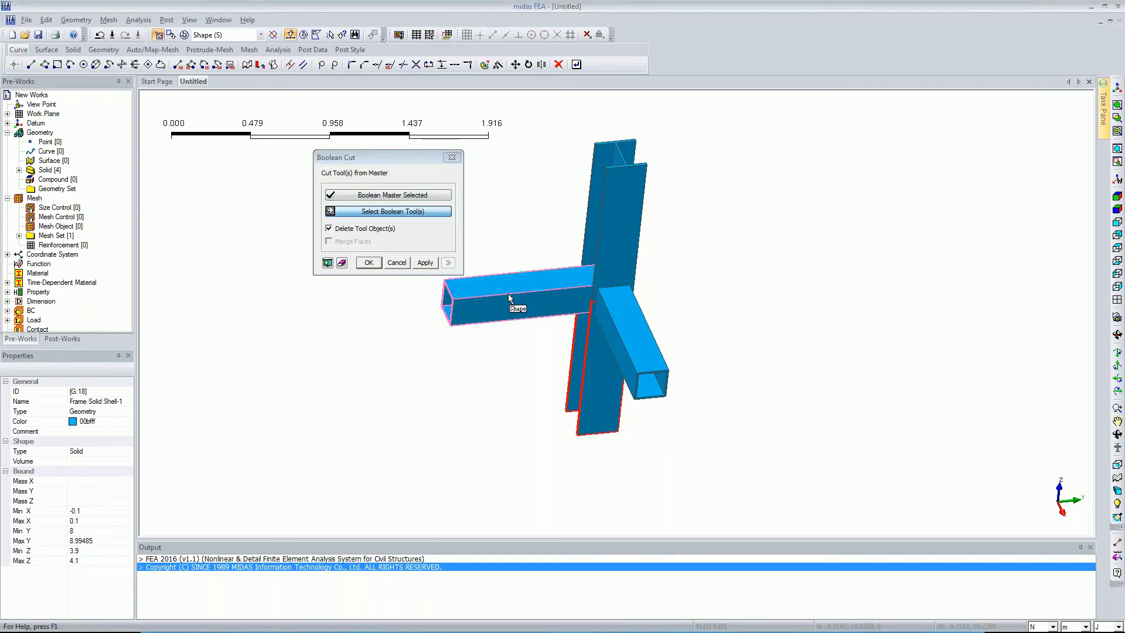
click(623, 234)
click(636, 328)
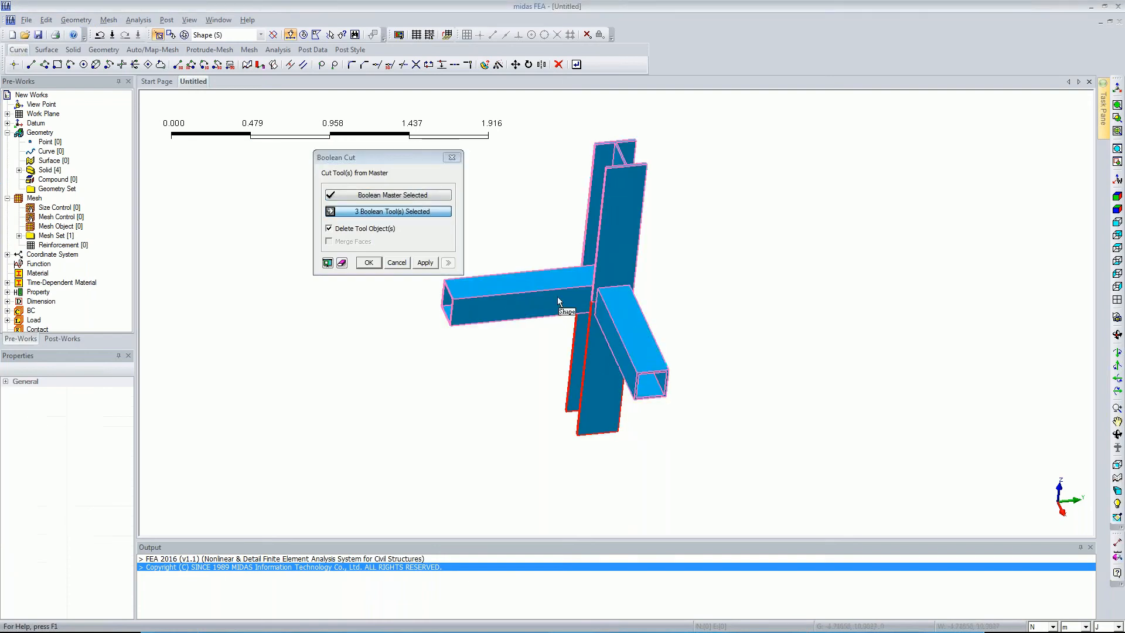
click(368, 232)
click(369, 263)
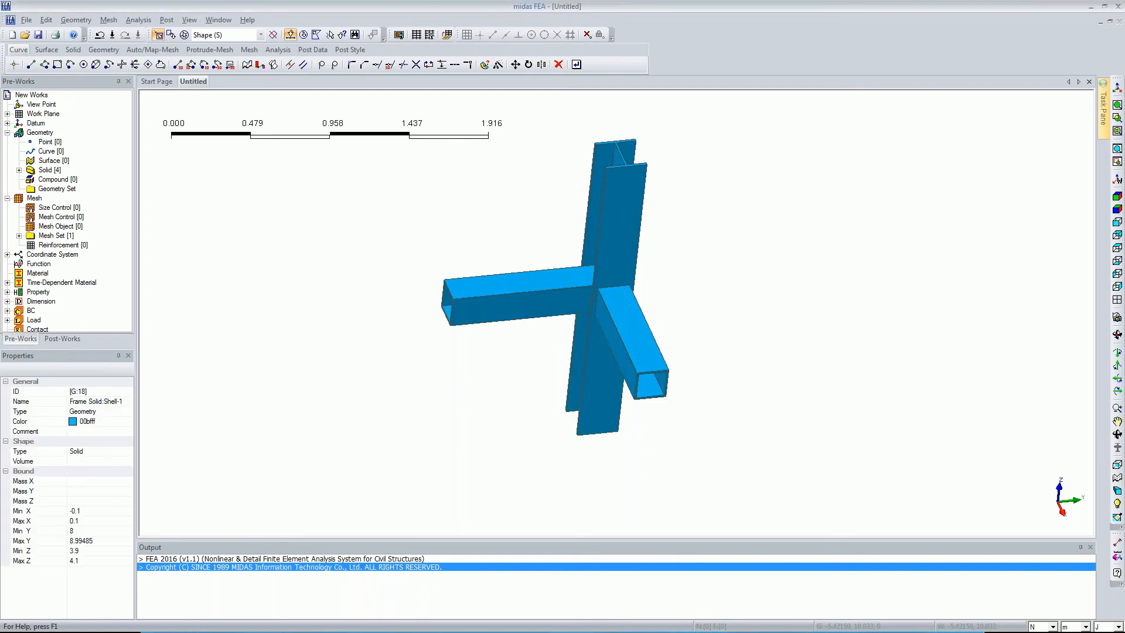
Hide both box beams to inspect the column faces at the joint, and show all solids again.
click(610, 320)
click(510, 293)
right_click(510, 293)
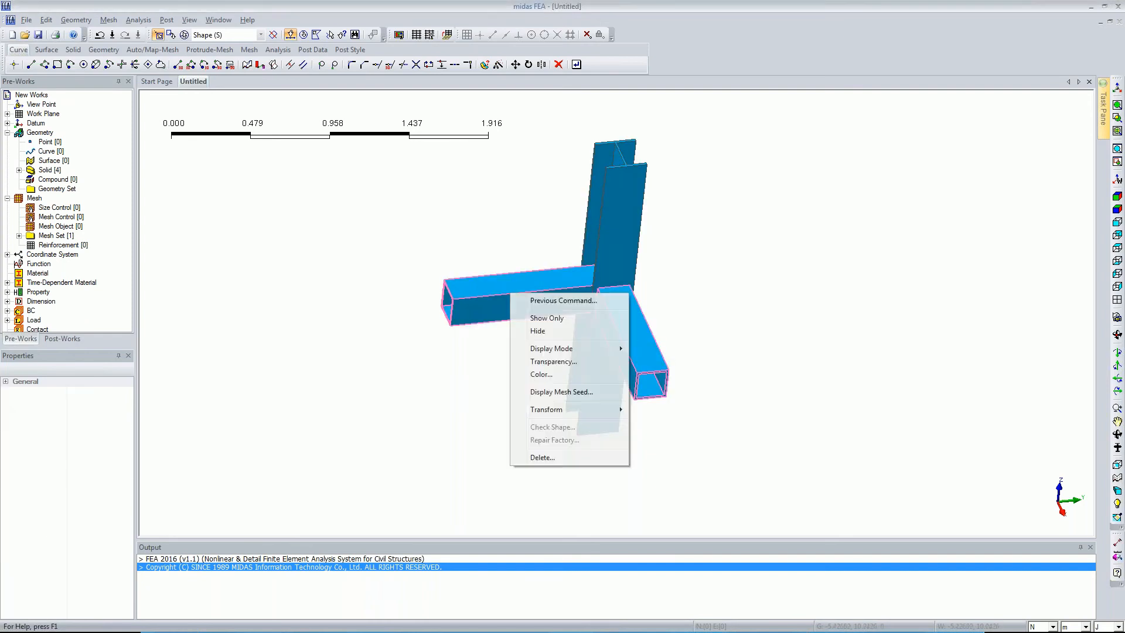
click(537, 331)
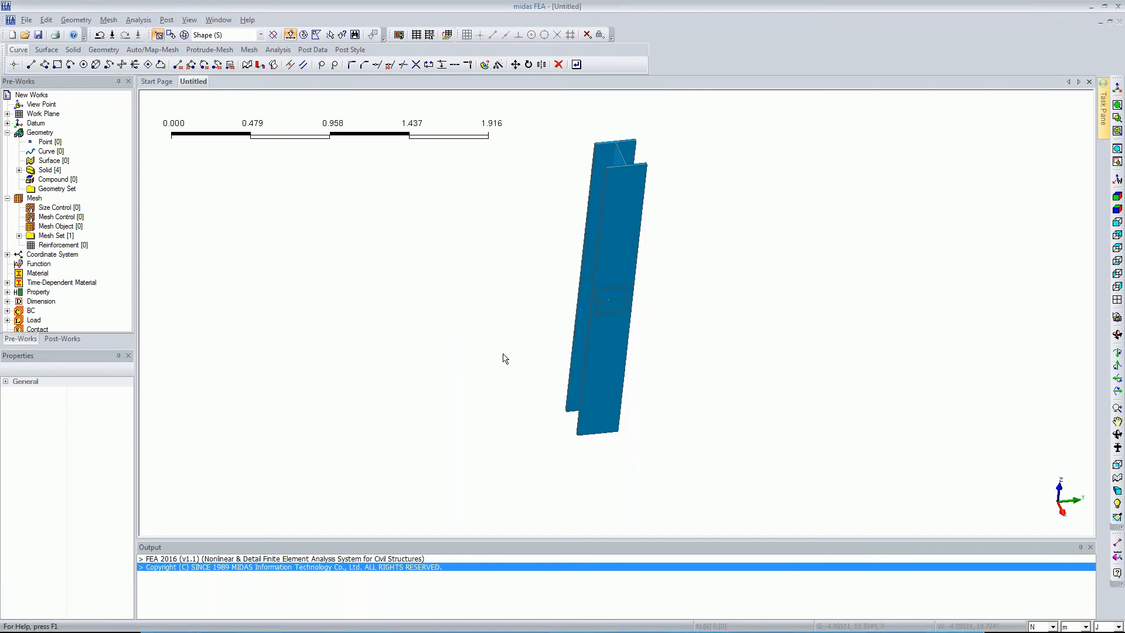
middle_drag(503, 354, 577, 302)
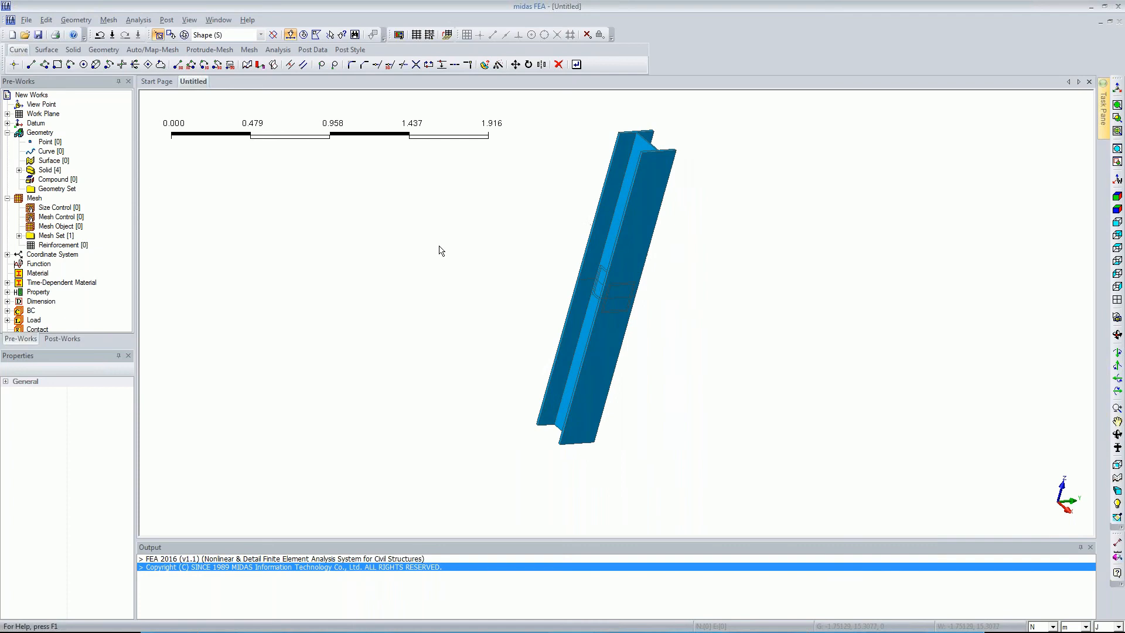
right_click(442, 251)
click(59, 246)
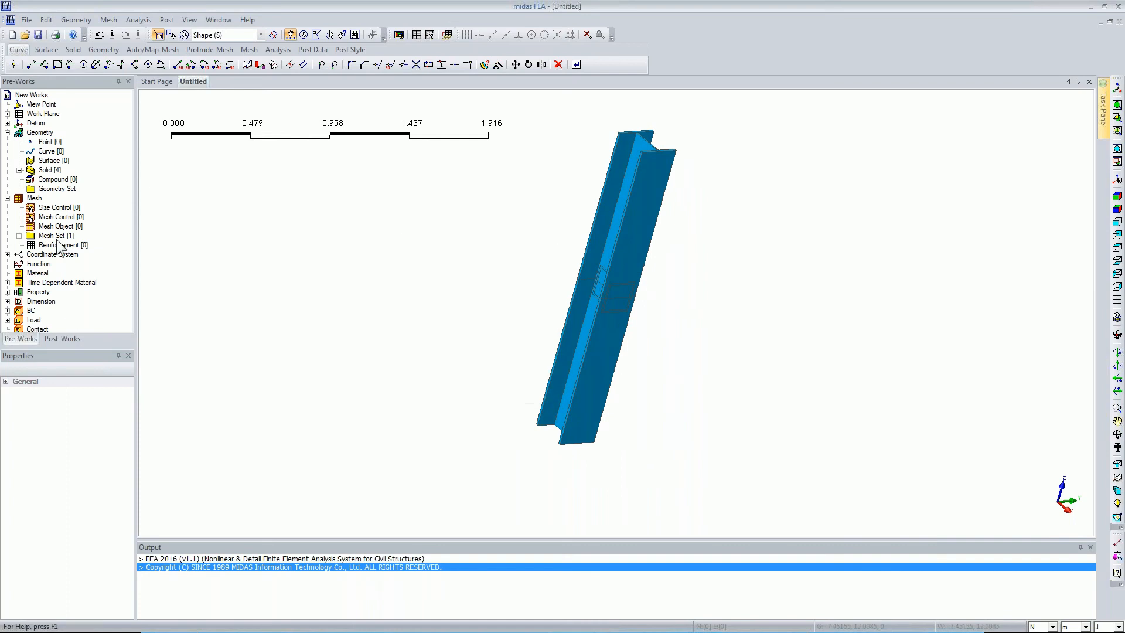
right_click(43, 169)
click(57, 176)
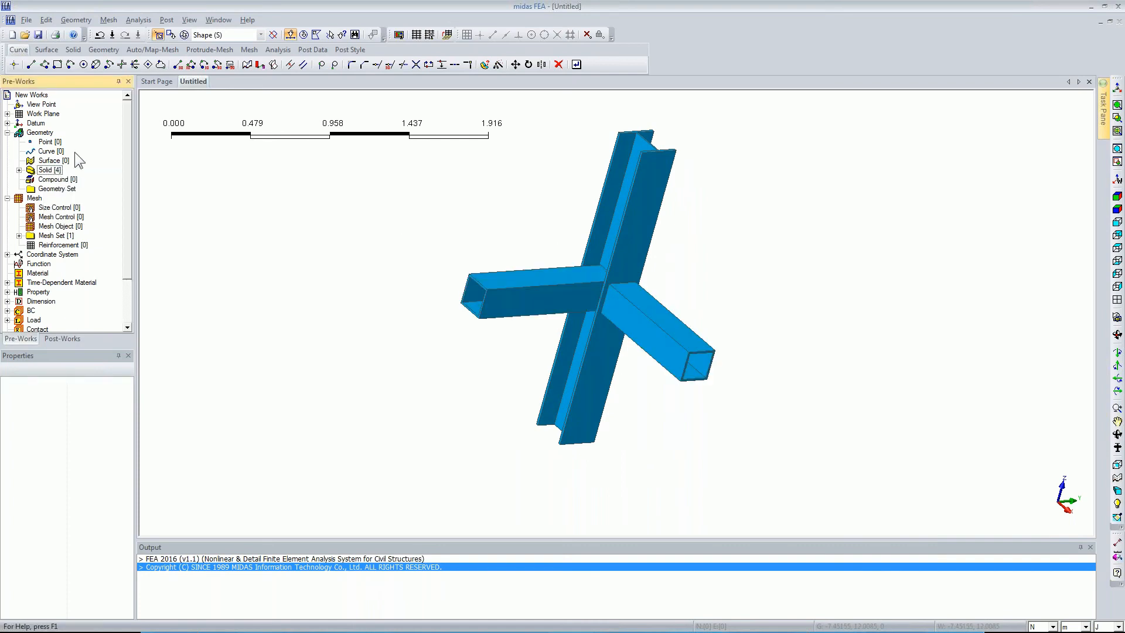
Set up a solid auto-mesh of all four joint solids with an element size of 0.02 m.
click(108, 21)
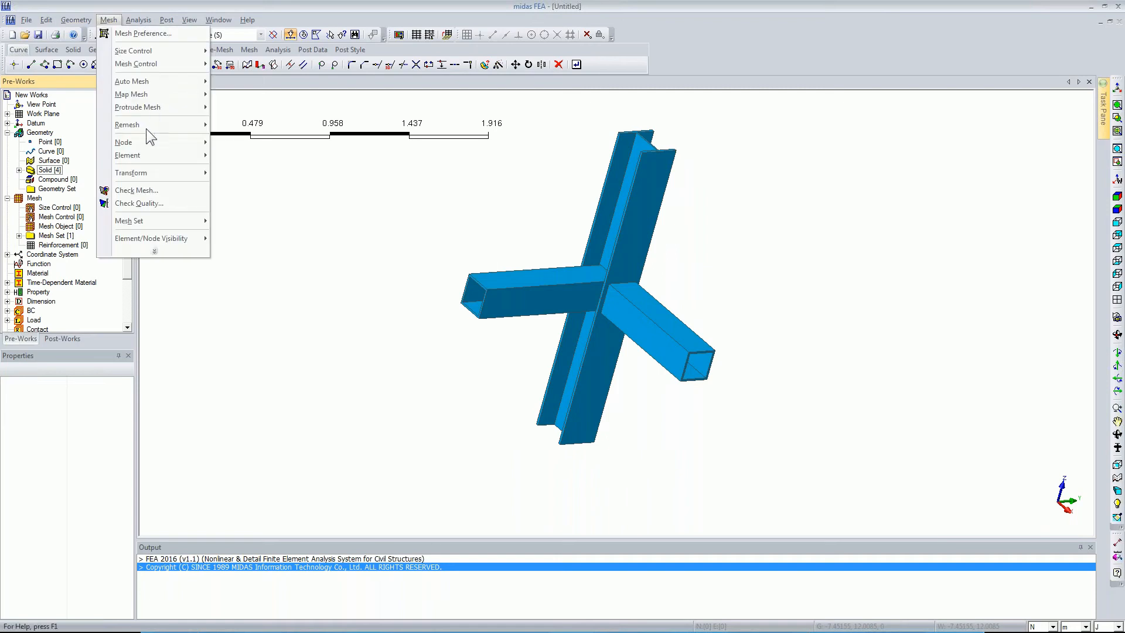
mouse_move(147, 81)
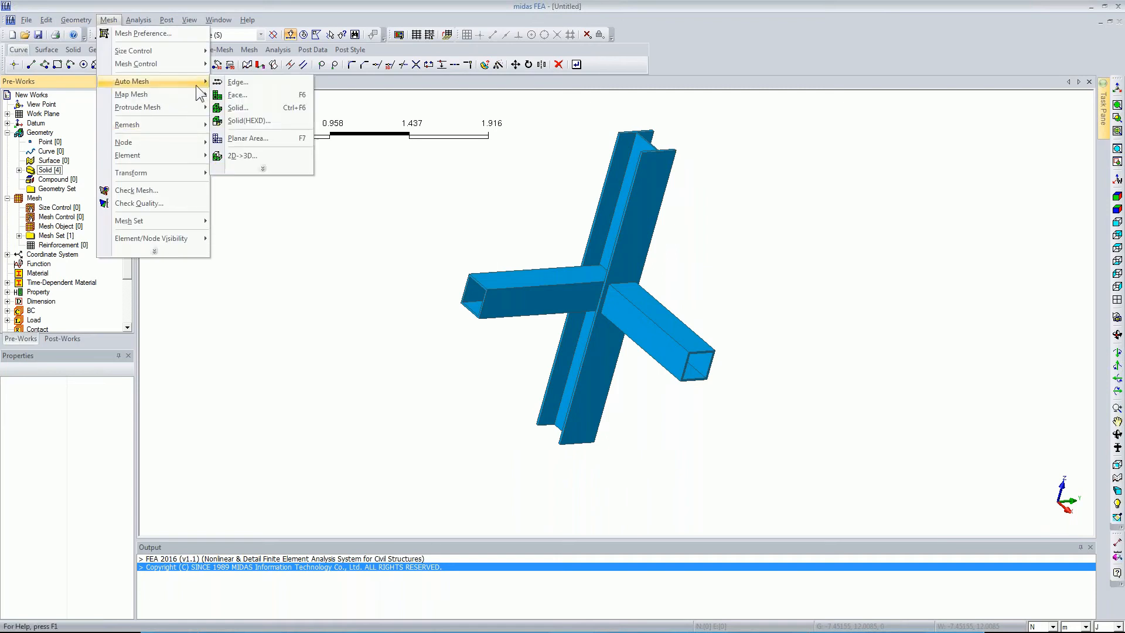
click(245, 120)
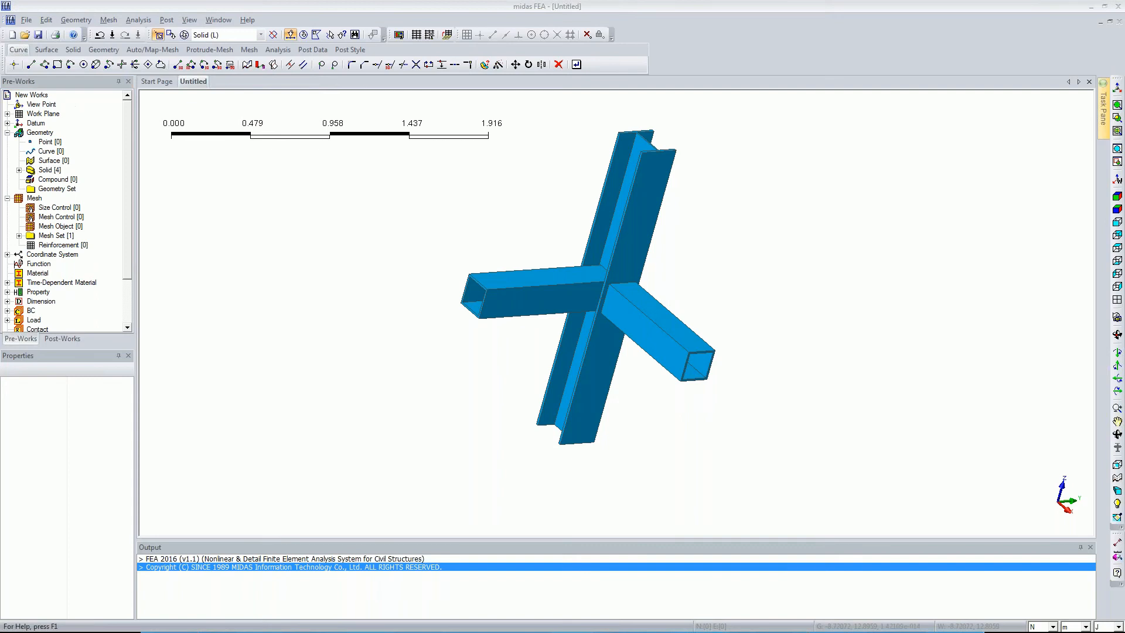
click(355, 36)
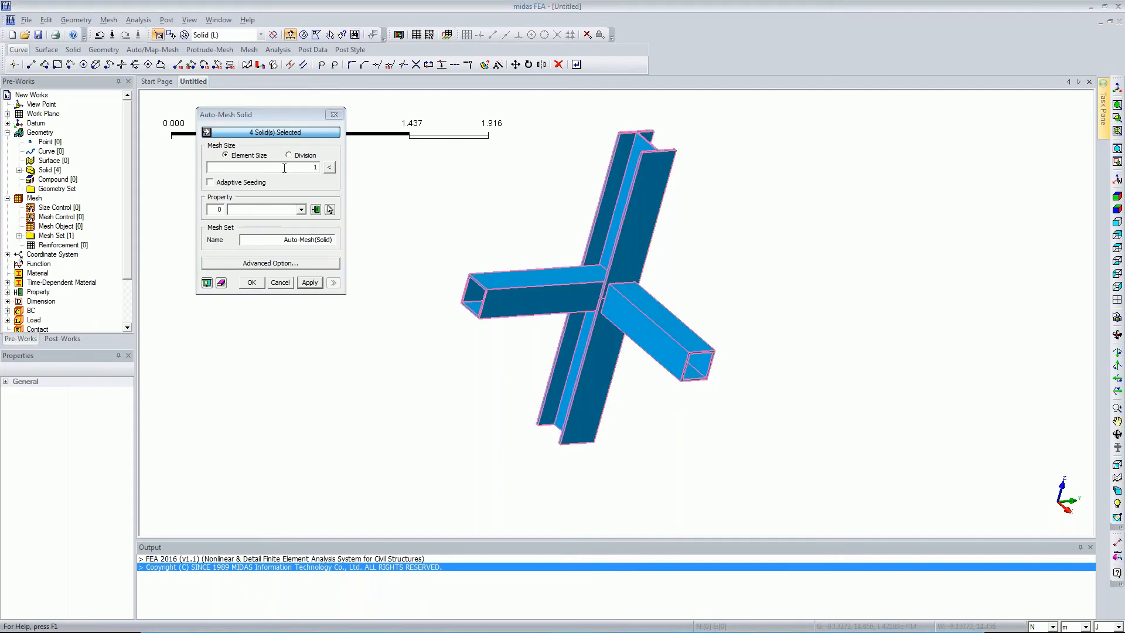
click(315, 167)
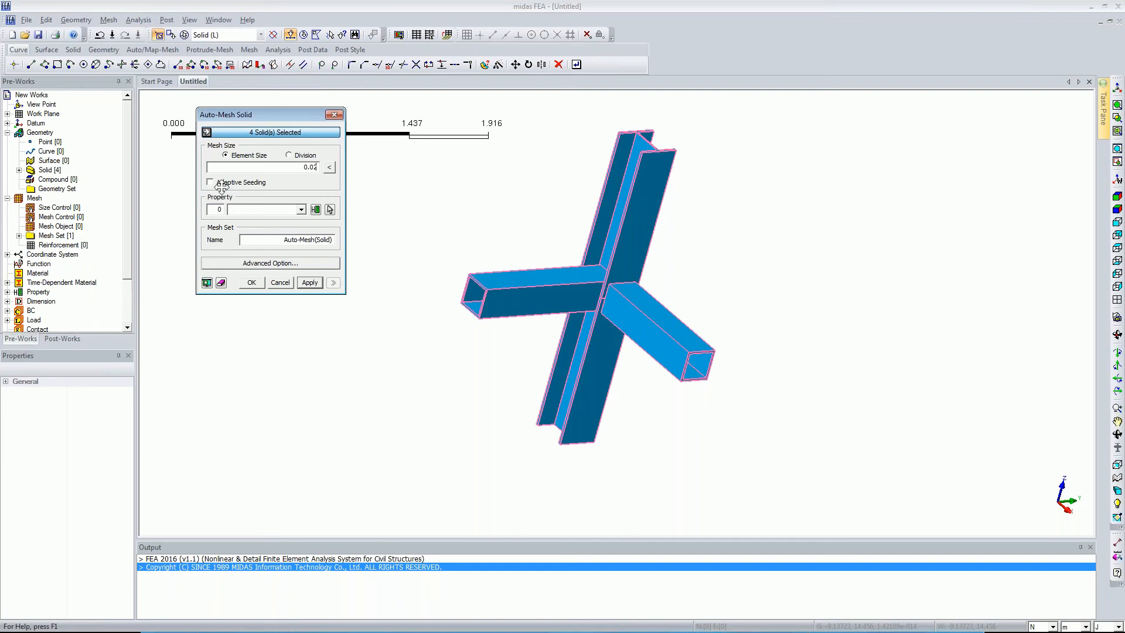
Add the steel material ASTM(S)_A36 from the material database while defining a new 3D property for the mesh.
click(313, 210)
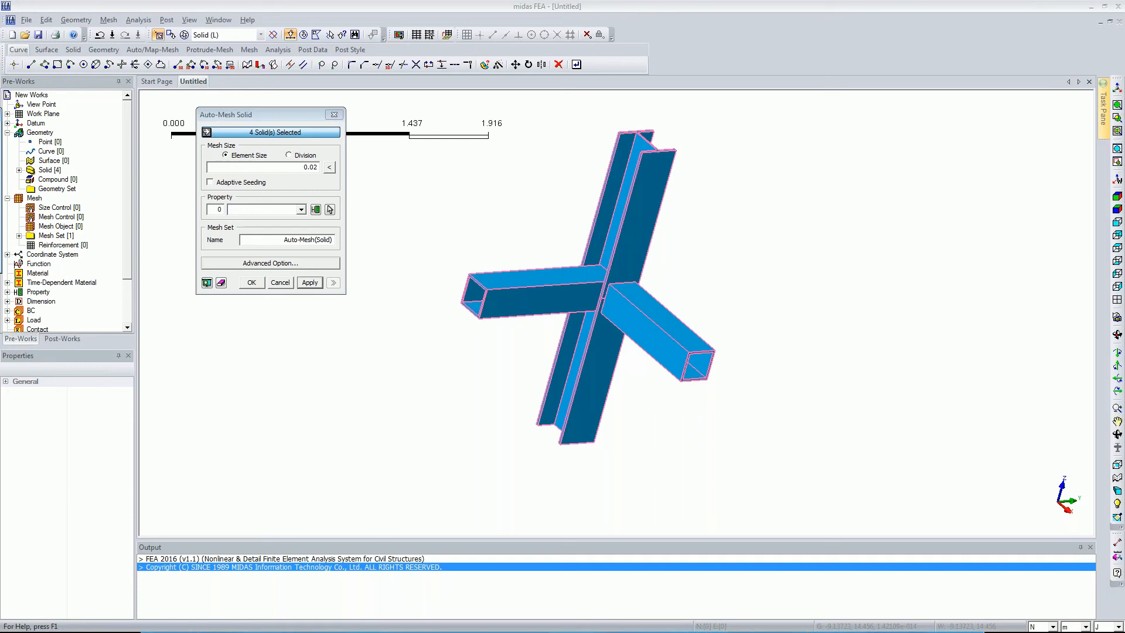
click(330, 210)
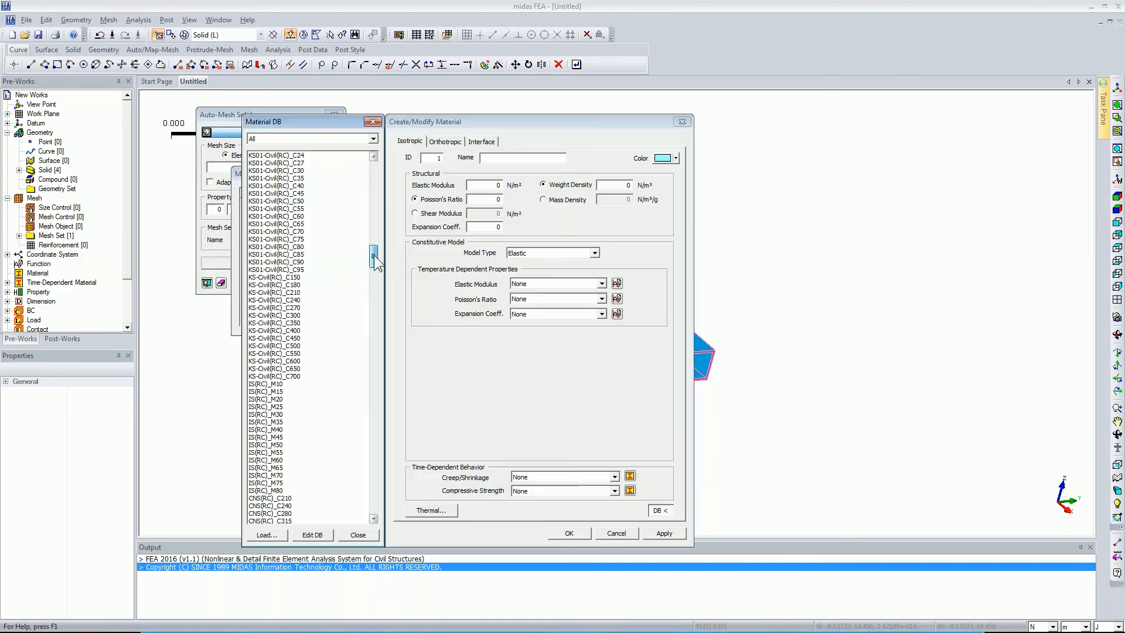
drag(375, 256, 375, 278)
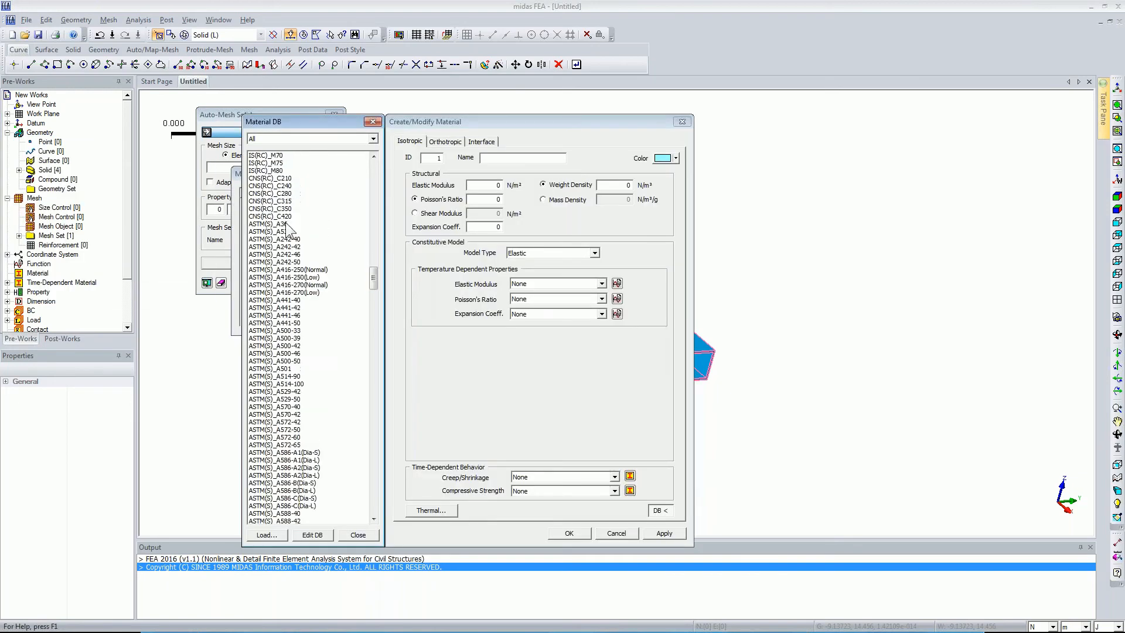
click(282, 226)
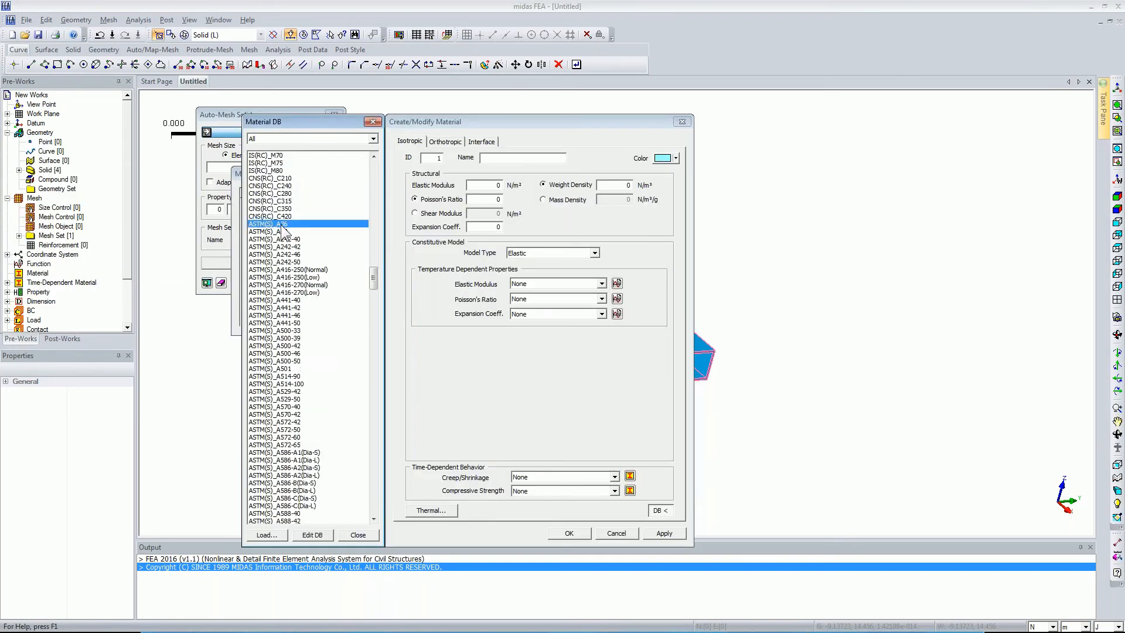
click(581, 537)
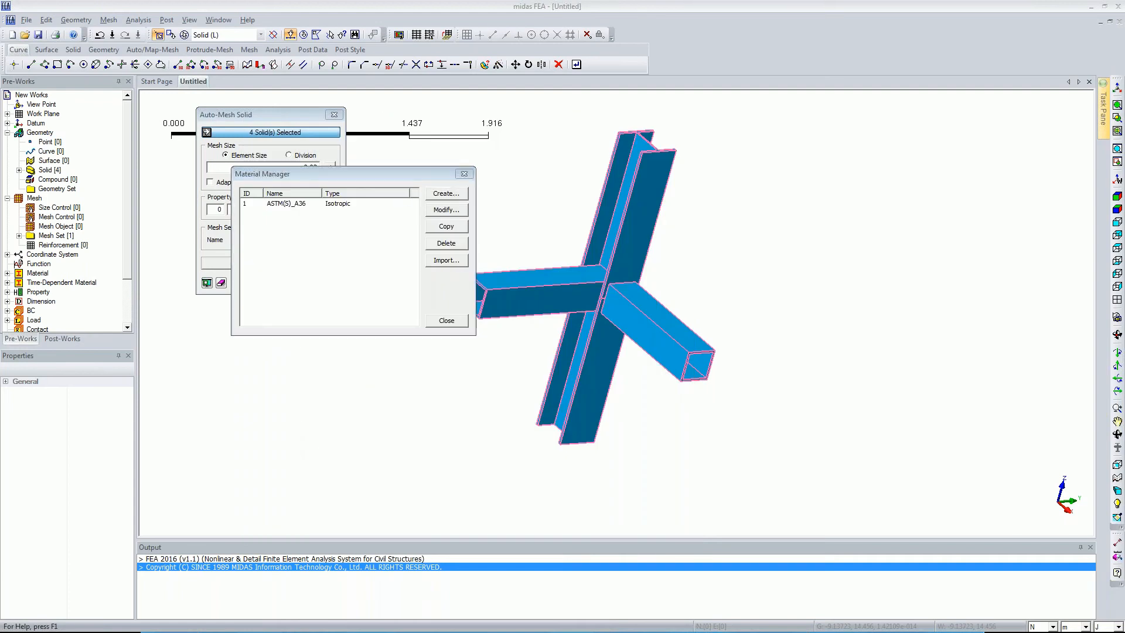
click(447, 321)
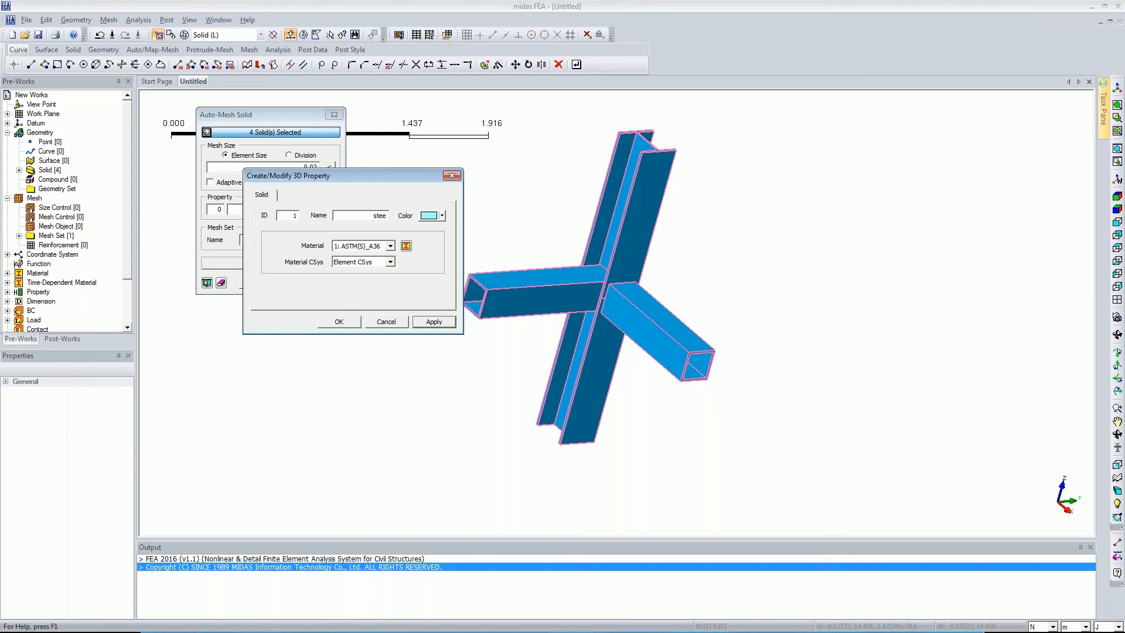
Name the 3D property steel, keeping ASTM(S)_A36 as its material, and generate the solid mesh with it.
text(steel)
click(349, 318)
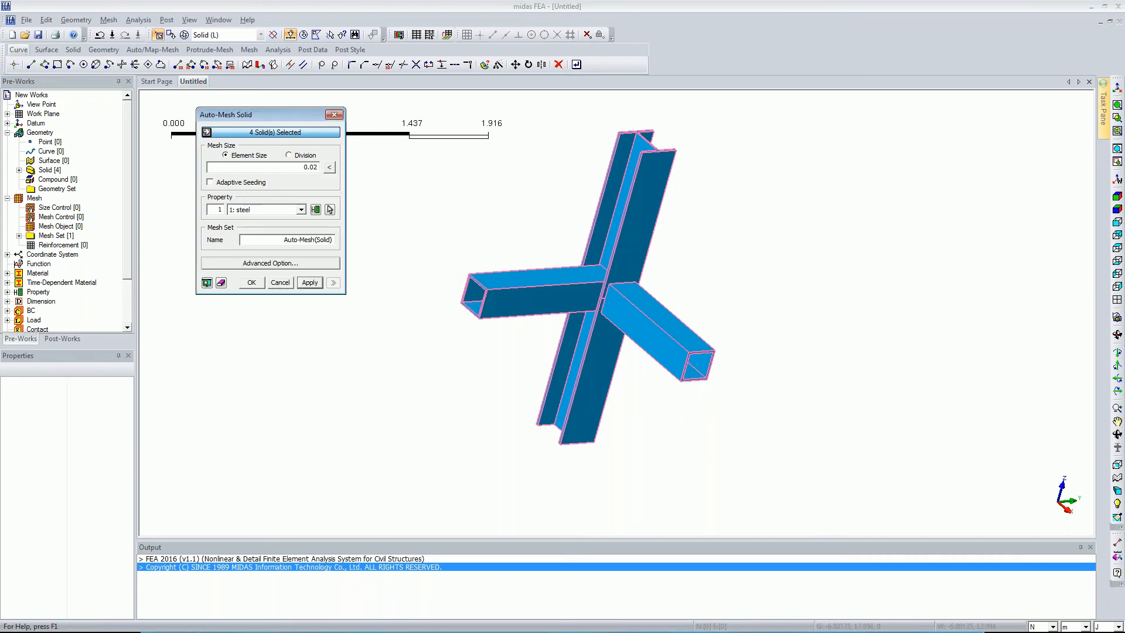
click(255, 281)
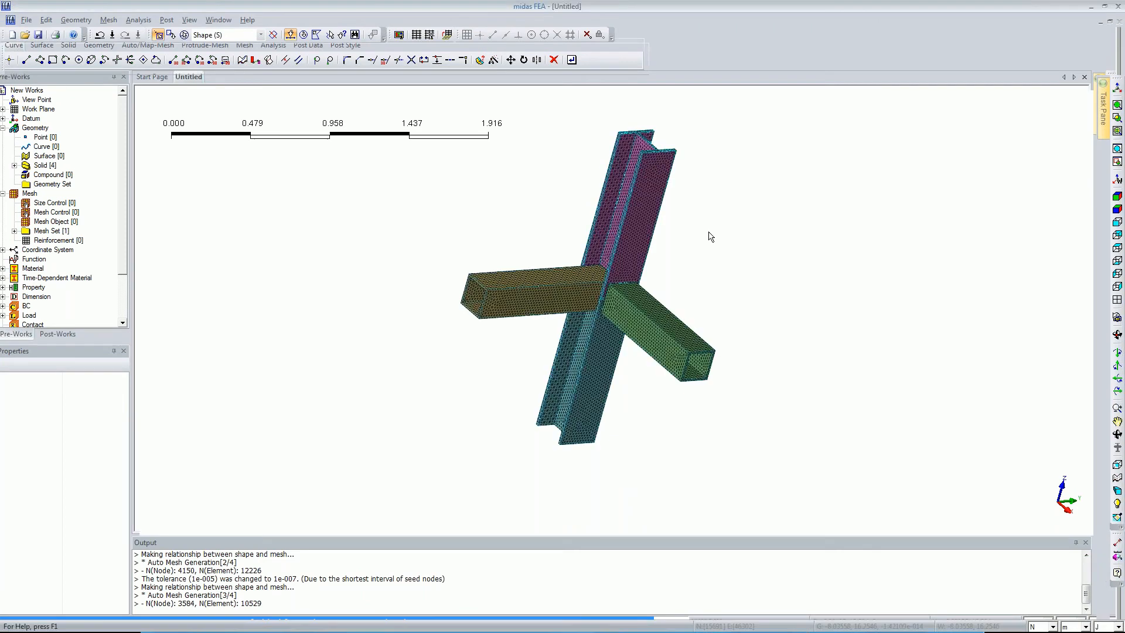
Inspect the meshed columns and box beams around the joint from several angles.
middle_drag(715, 372, 639, 336)
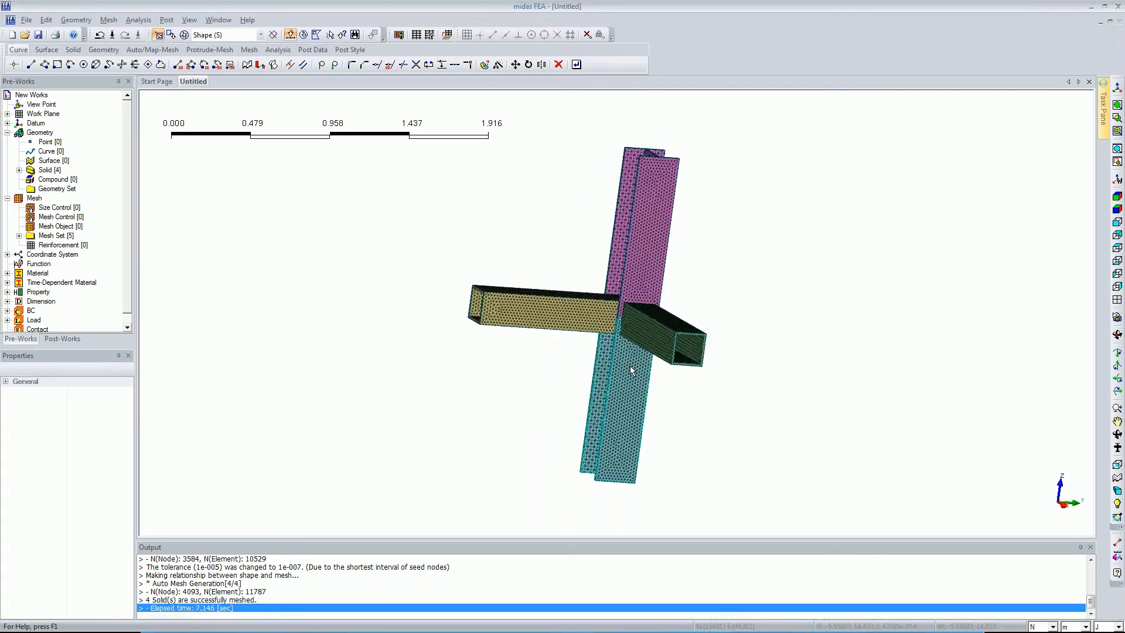
scroll(630, 366, up, 5)
scroll(701, 262, down, 6)
middle_drag(701, 261, 767, 308)
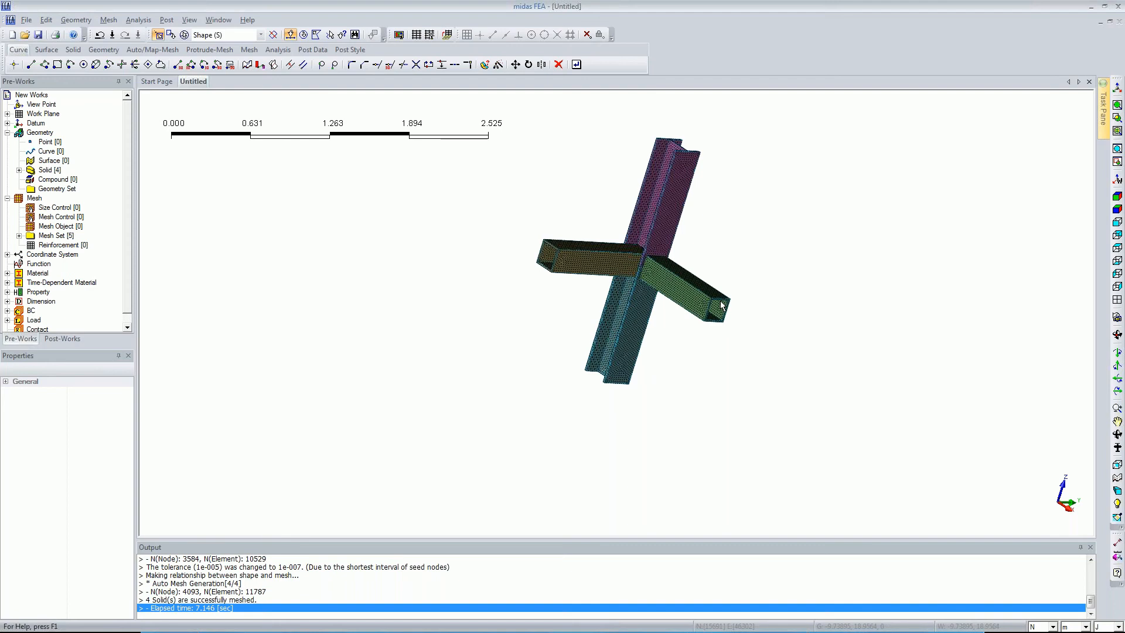
middle_drag(744, 307, 660, 312)
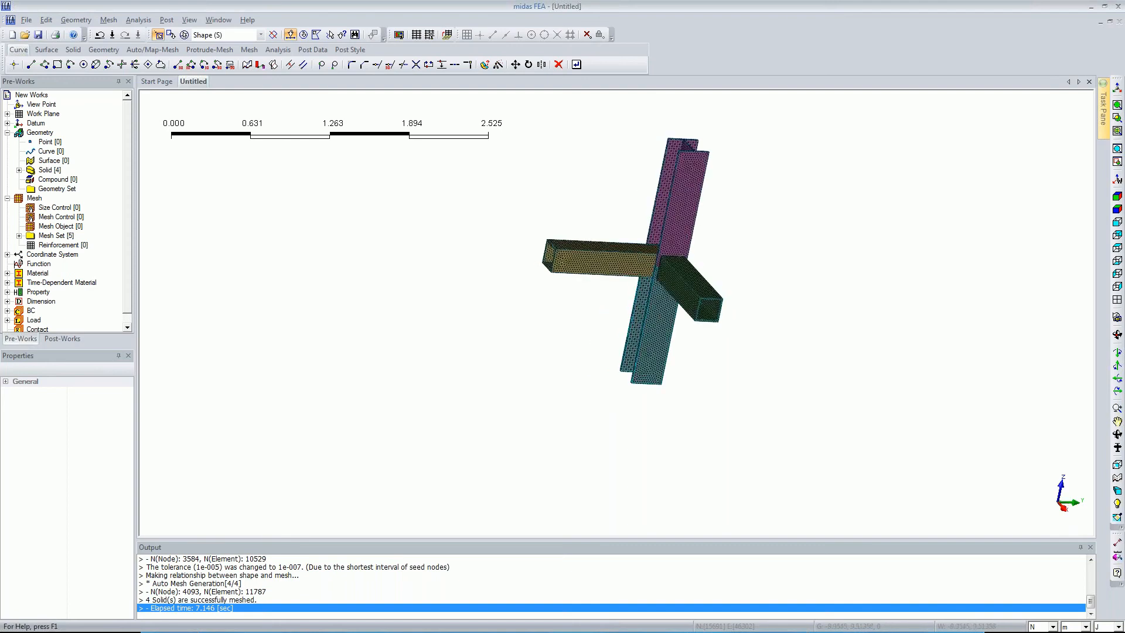
Open the mesh node table and copy its node number column into a new sheet of the Excel workbook.
click(112, 21)
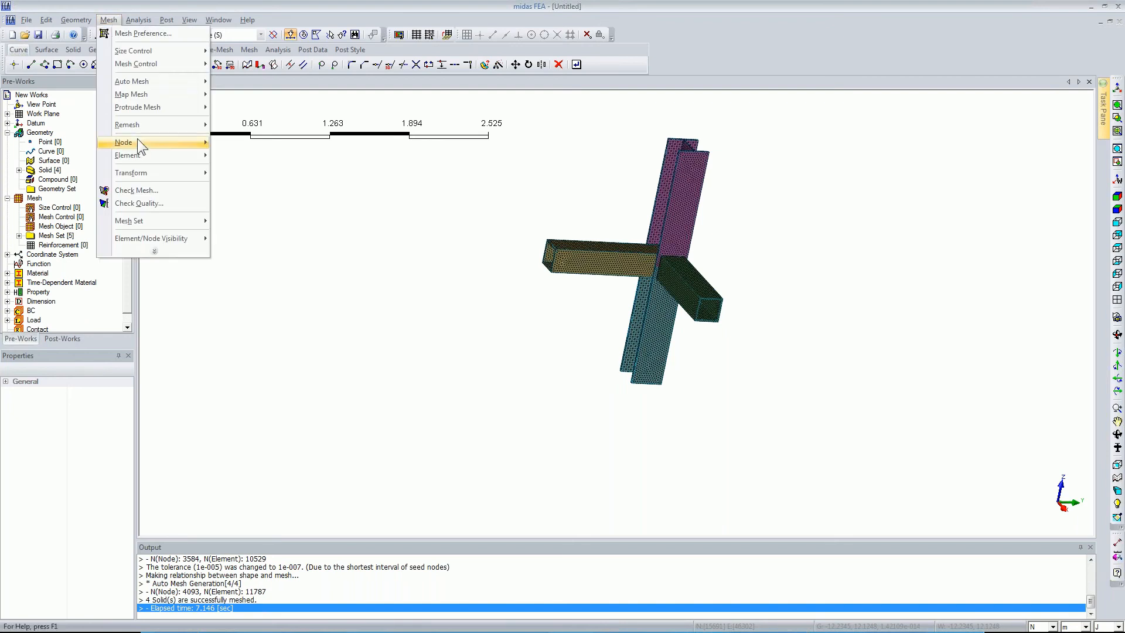
mouse_move(137, 141)
click(246, 142)
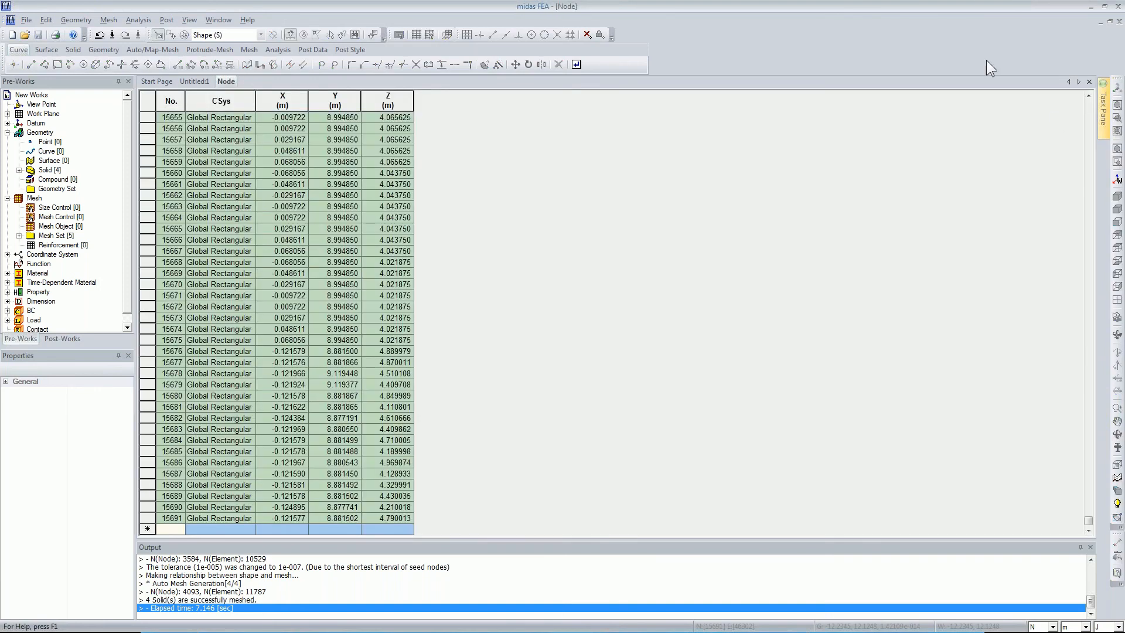
click(170, 102)
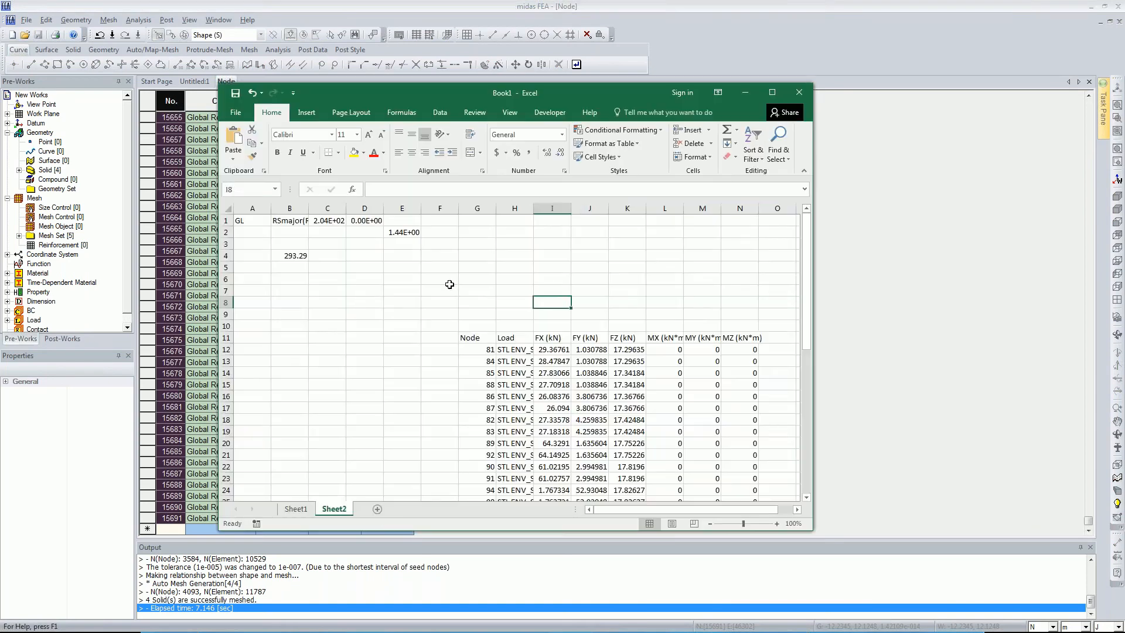
click(364, 301)
click(374, 509)
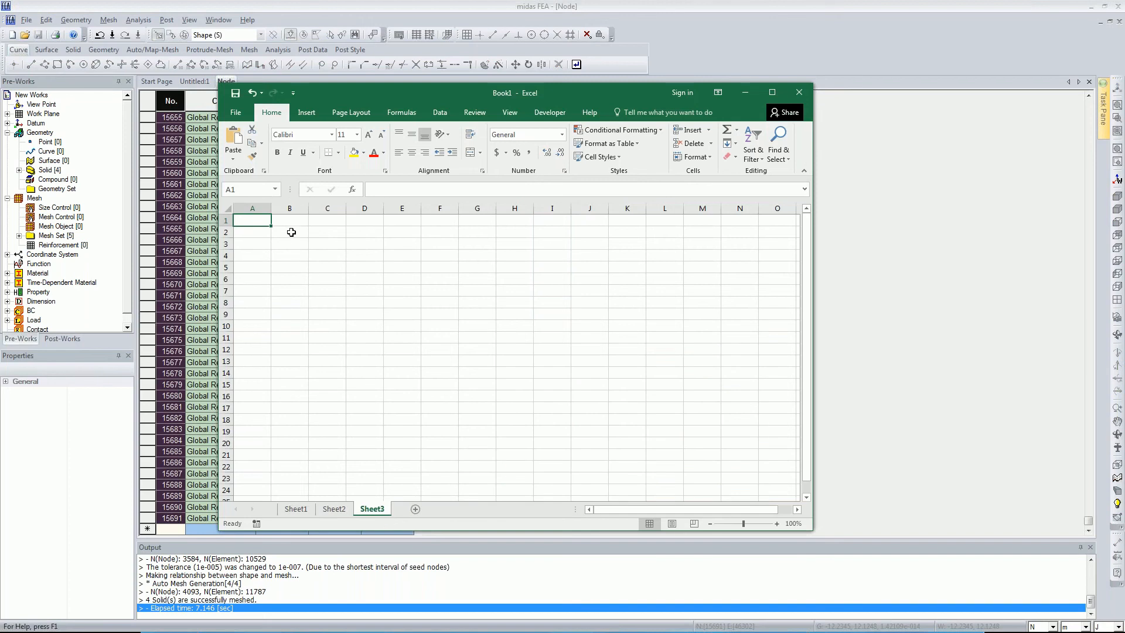
key(ctrl+v)
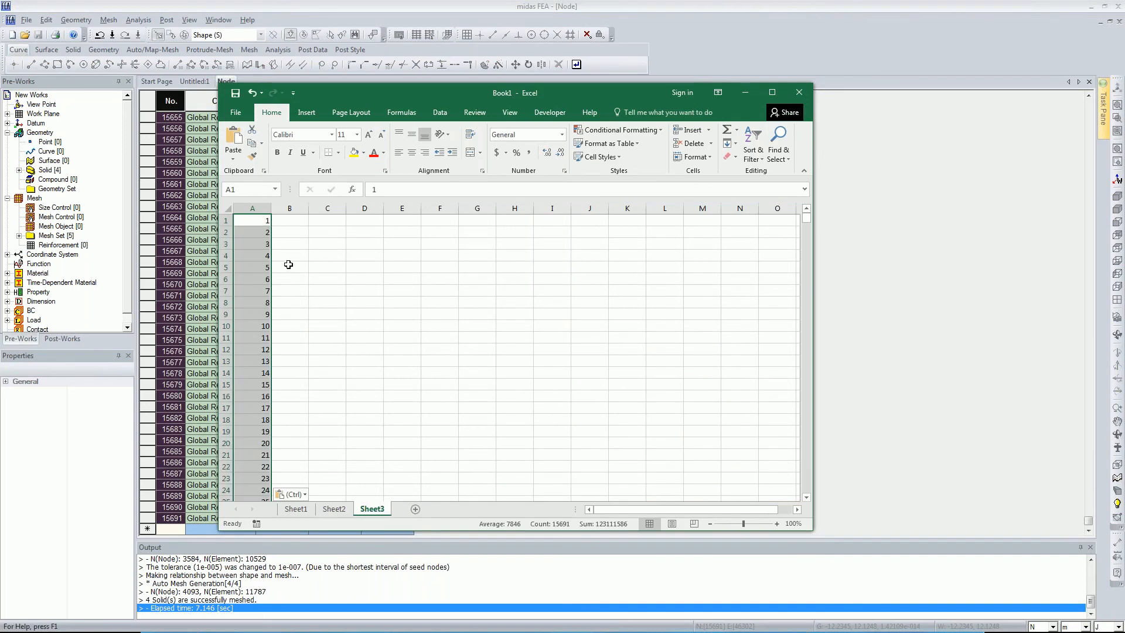
Enter 16000 in A1 and 16001 in A2, and fill the series down the whole node number column.
click(241, 221)
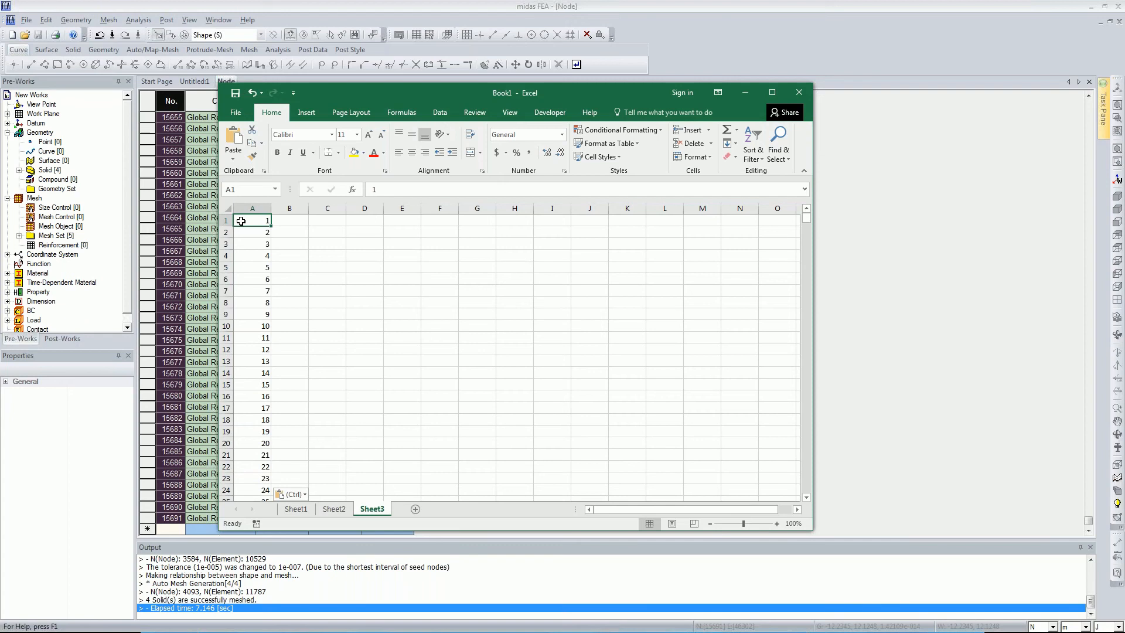
text(16000)
key(Return)
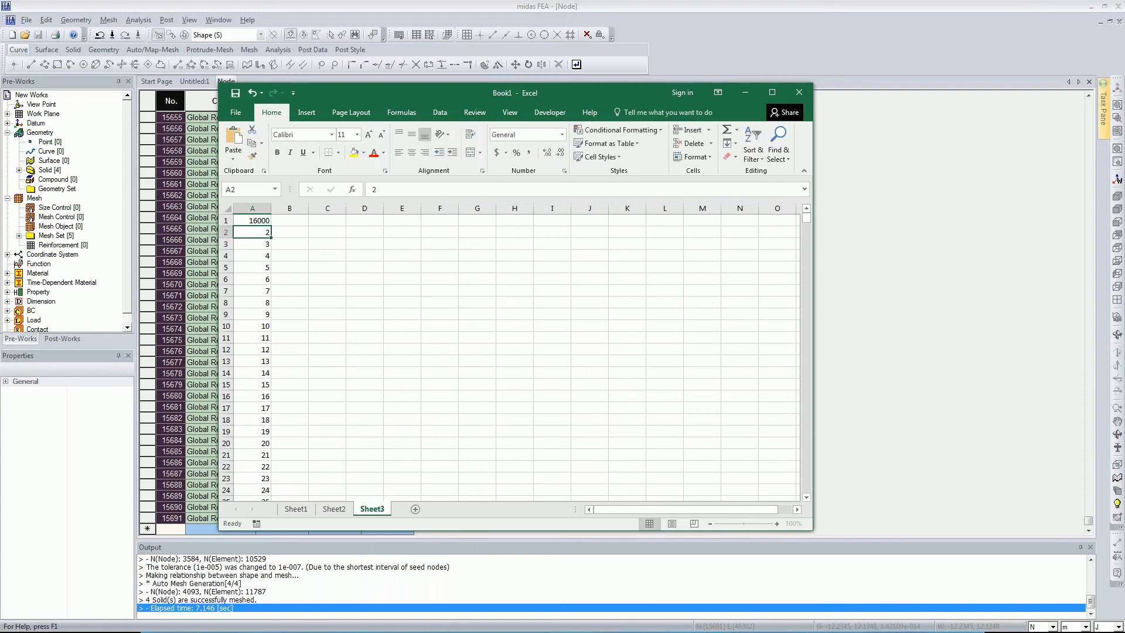
text(16001)
key(Return)
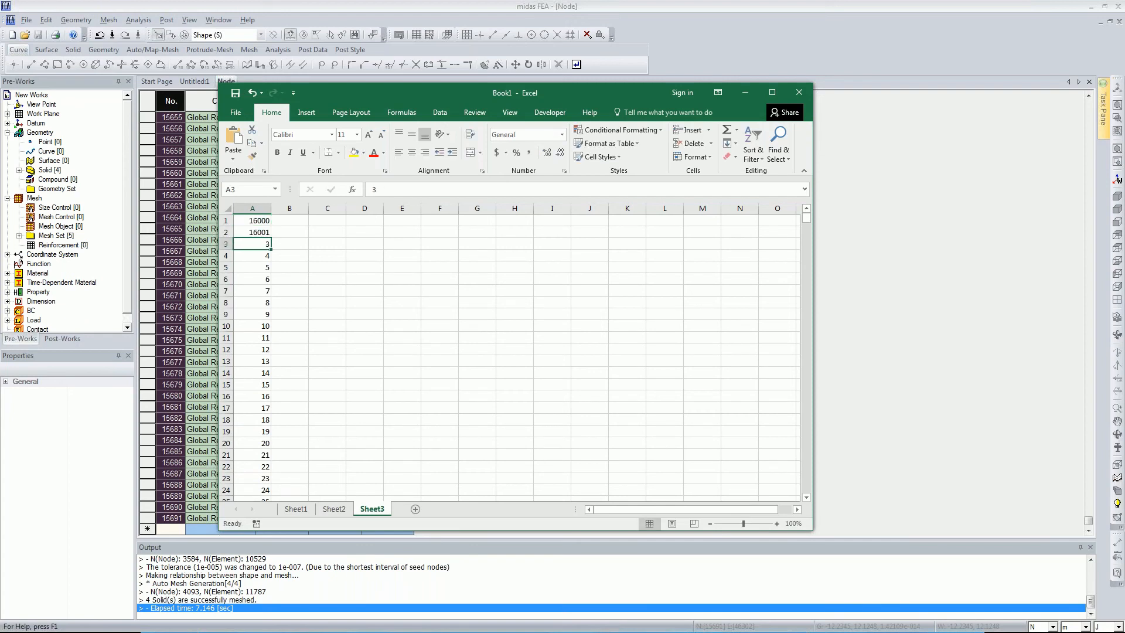
drag(253, 220, 252, 233)
double_click(271, 238)
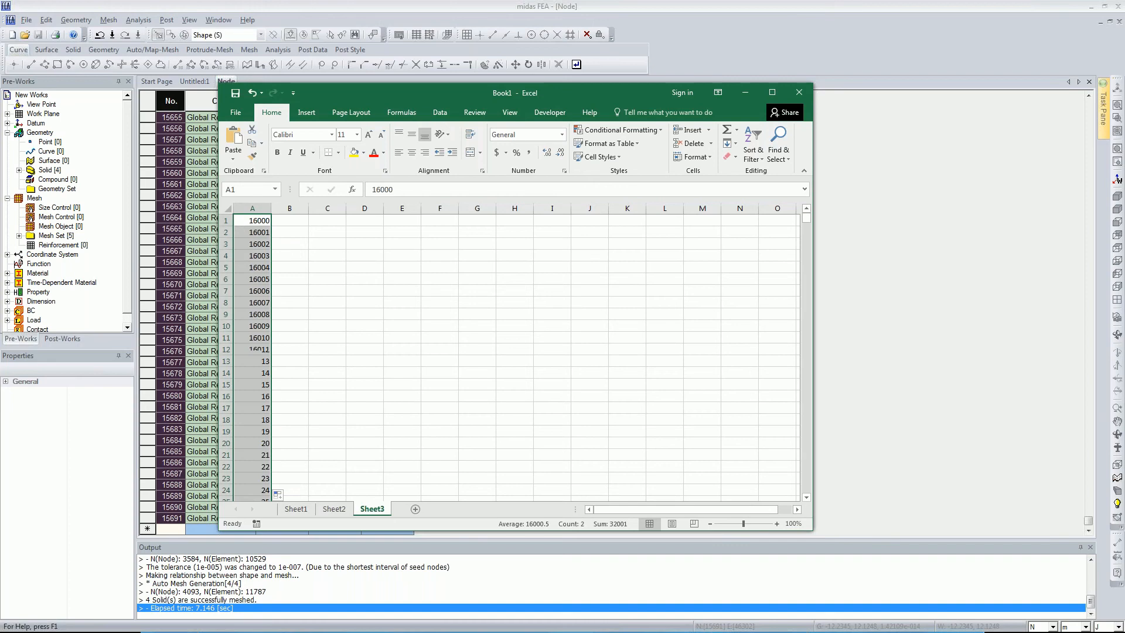
Copy the new numbers starting at 16000 back to midas FEA, replacing the node numbers in the node table.
key(ctrl+c)
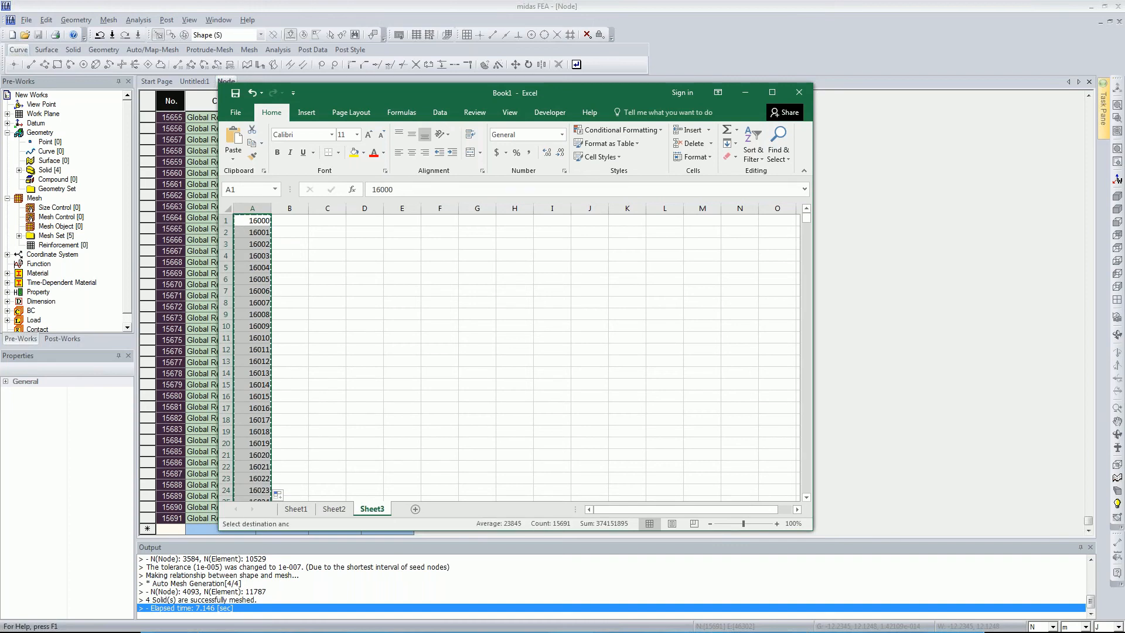
click(745, 93)
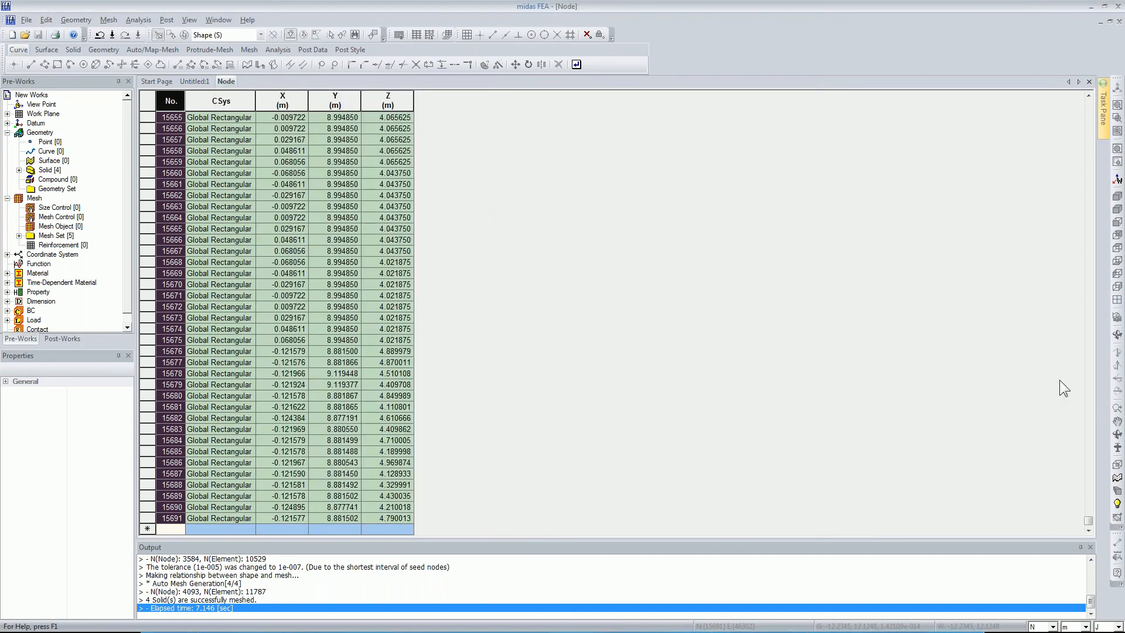
drag(1082, 292, 1081, 104)
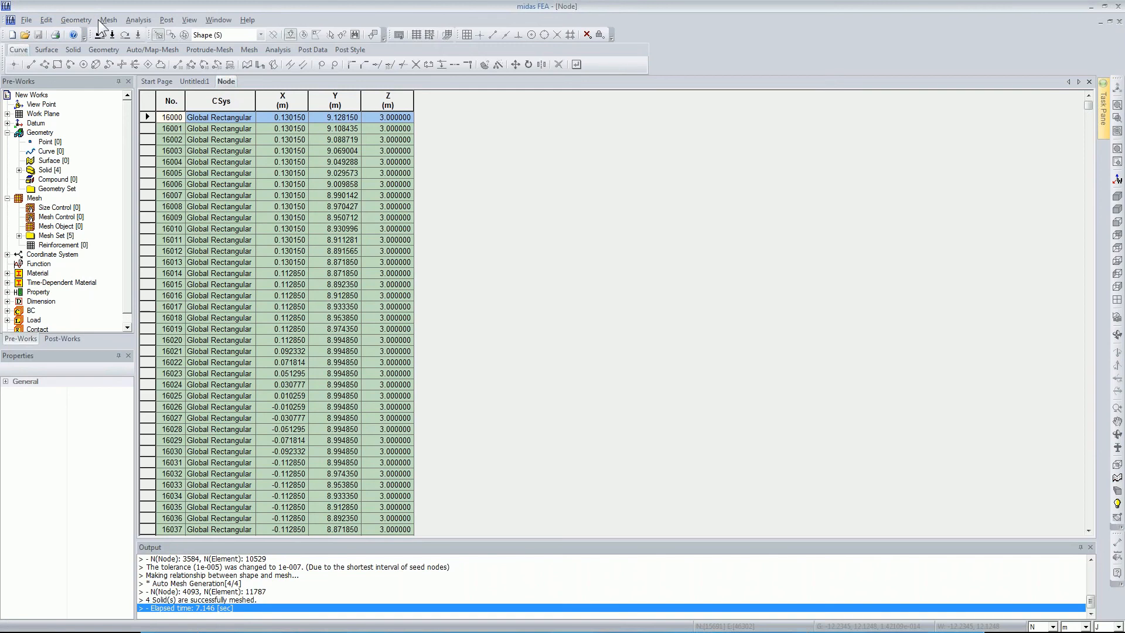
Open the mesh element table in midas FEA, accepting the record activation settings.
click(108, 20)
mouse_move(127, 155)
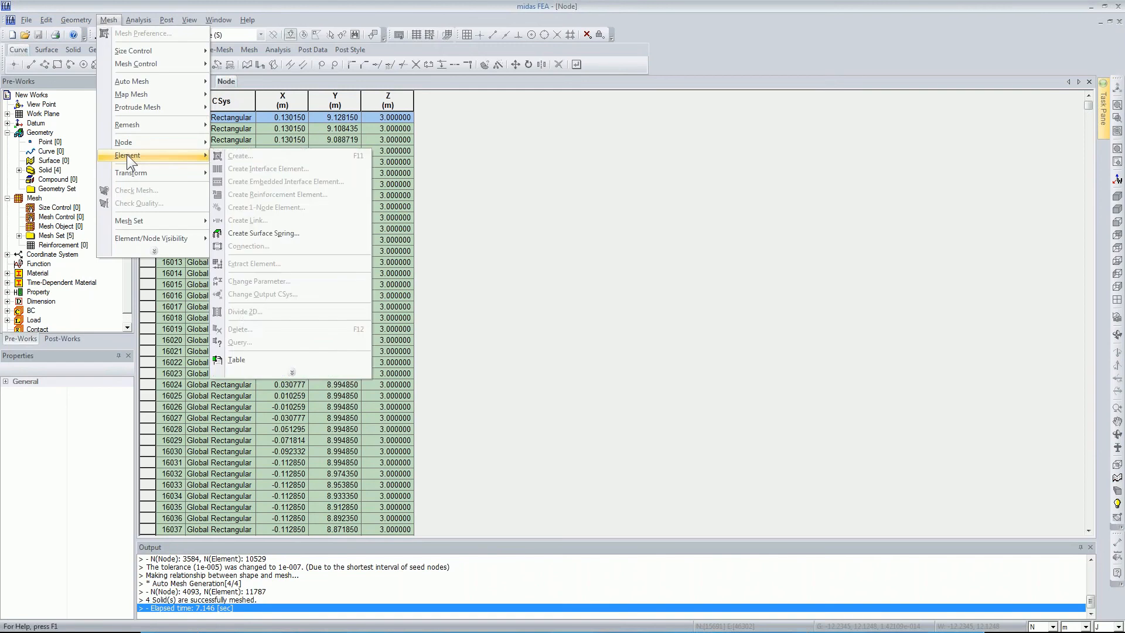
click(240, 362)
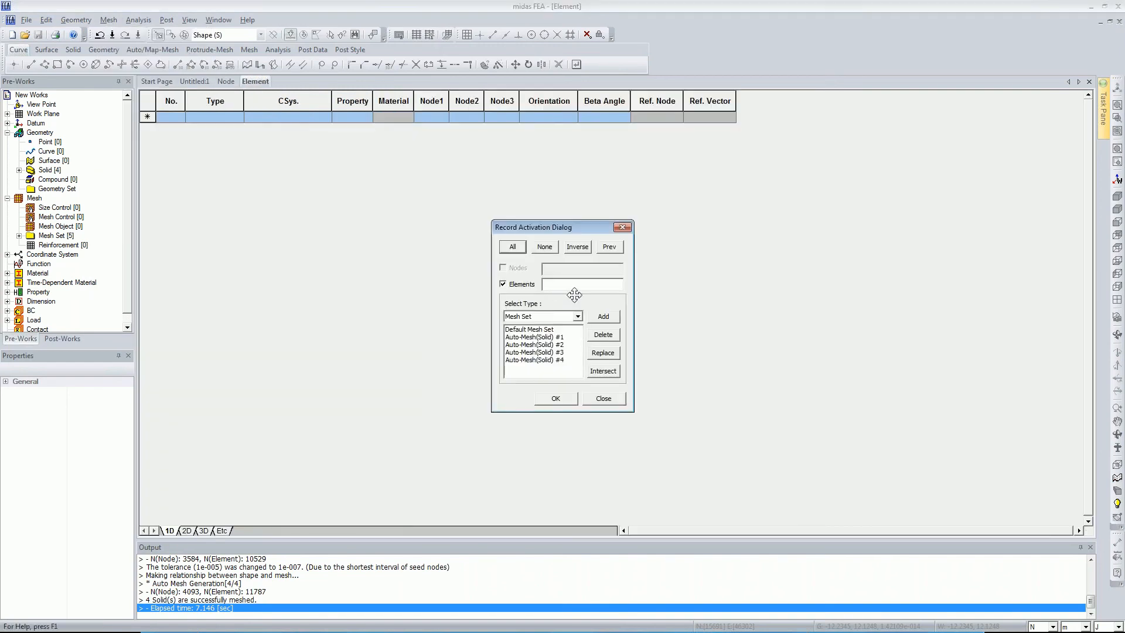
click(557, 399)
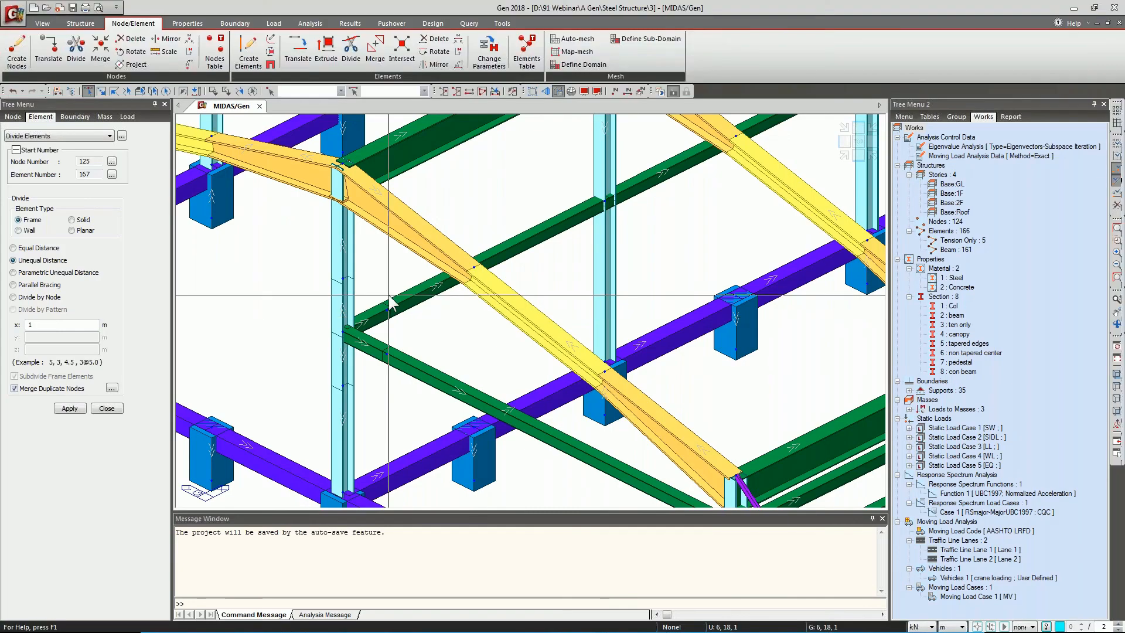
Switch to midas Gen and examine the steel frame model and the analysed version containing the meshed column-beam joint.
scroll(392, 286, down, 5)
scroll(392, 285, up, 1)
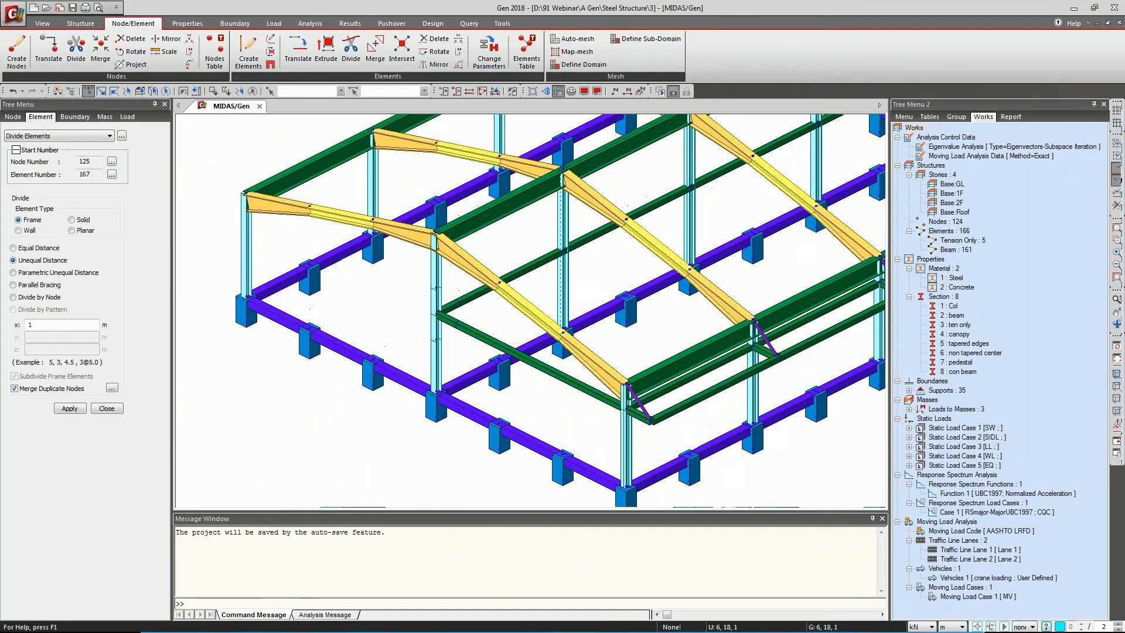
middle_drag(392, 284, 377, 284)
middle_drag(510, 302, 495, 305)
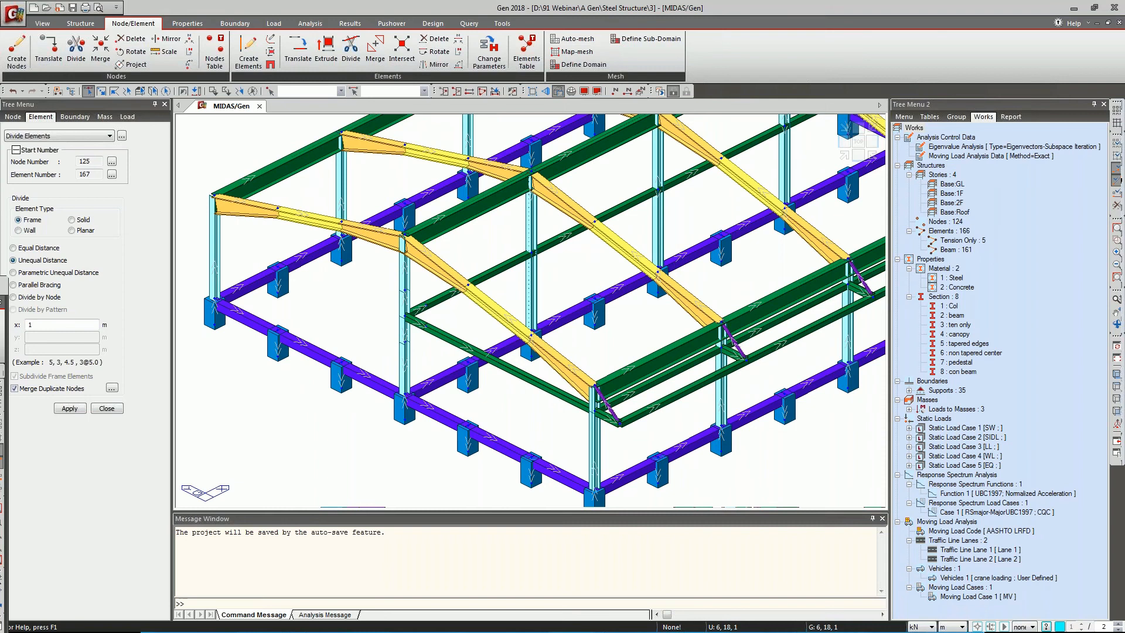
drag(0, 320, 565, 76)
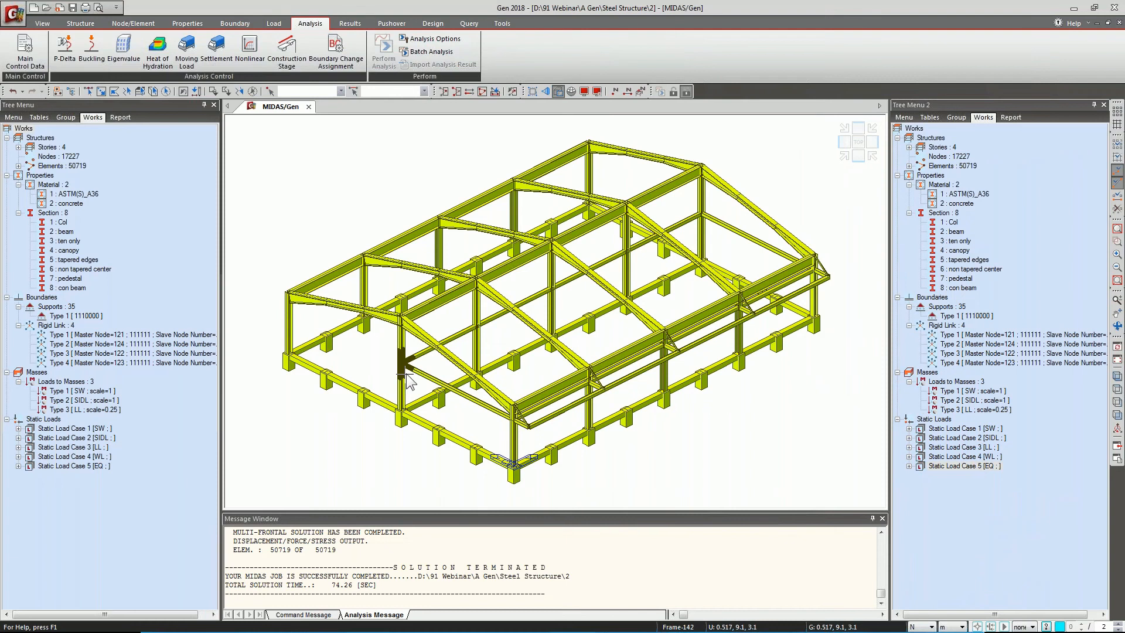
middle_drag(407, 378, 394, 368)
scroll(394, 363, up, 1)
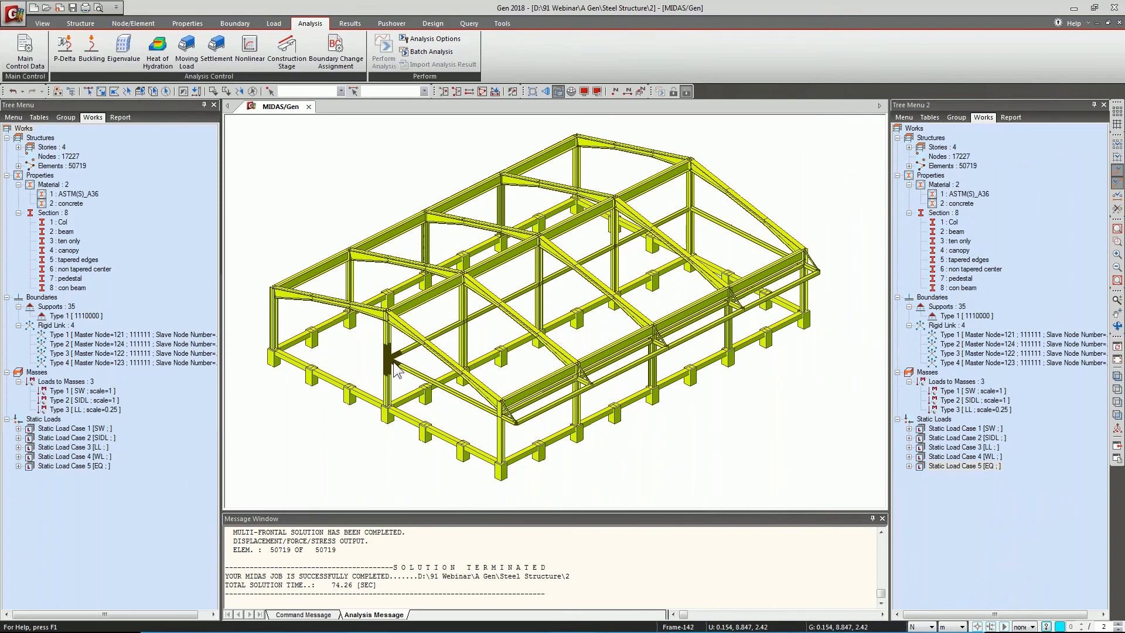
Examine the meshed column-beam joint and its connections to the frame lines with section display off, and check the total solution time.
scroll(396, 368, up, 5)
scroll(418, 322, up, 3)
middle_drag(418, 322, 454, 374)
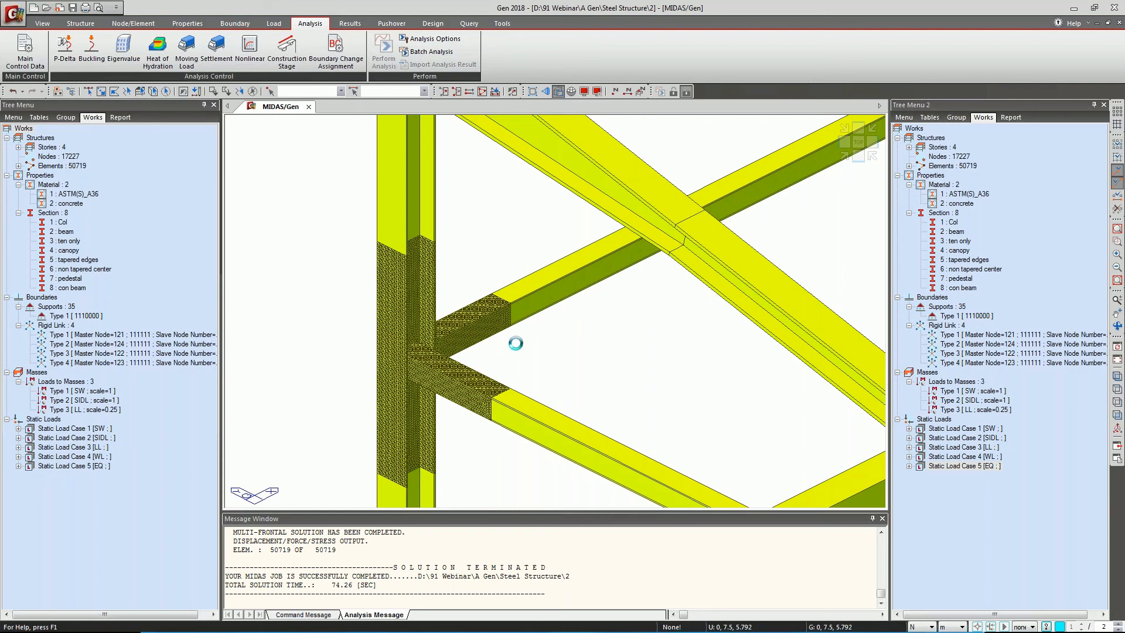
click(560, 92)
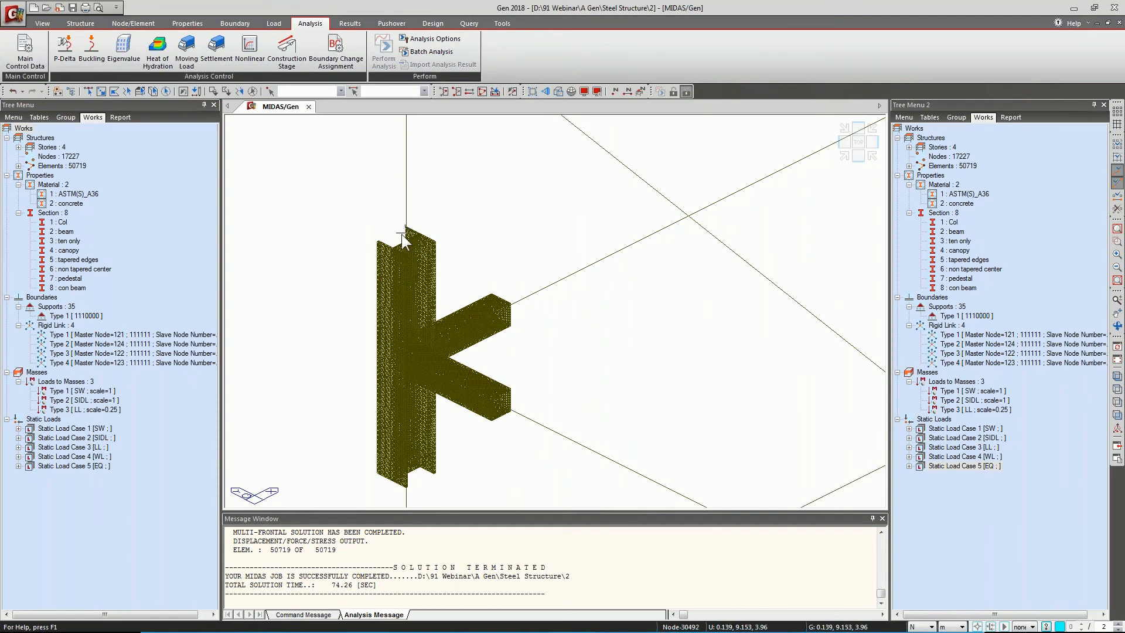
mouse_move(402, 235)
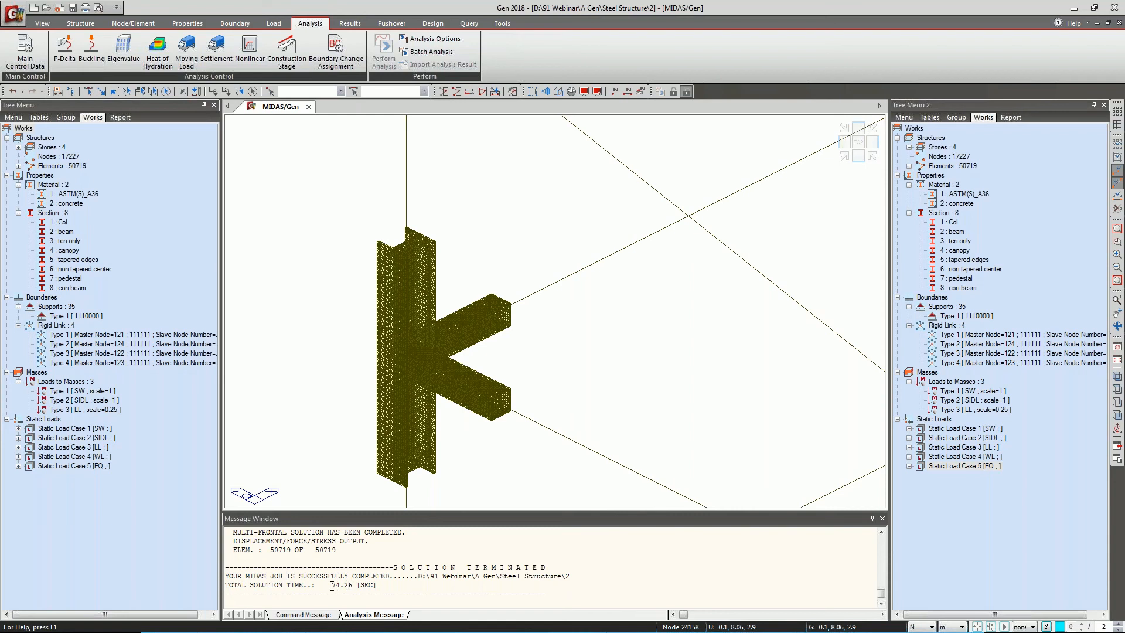
drag(332, 586, 356, 585)
click(387, 586)
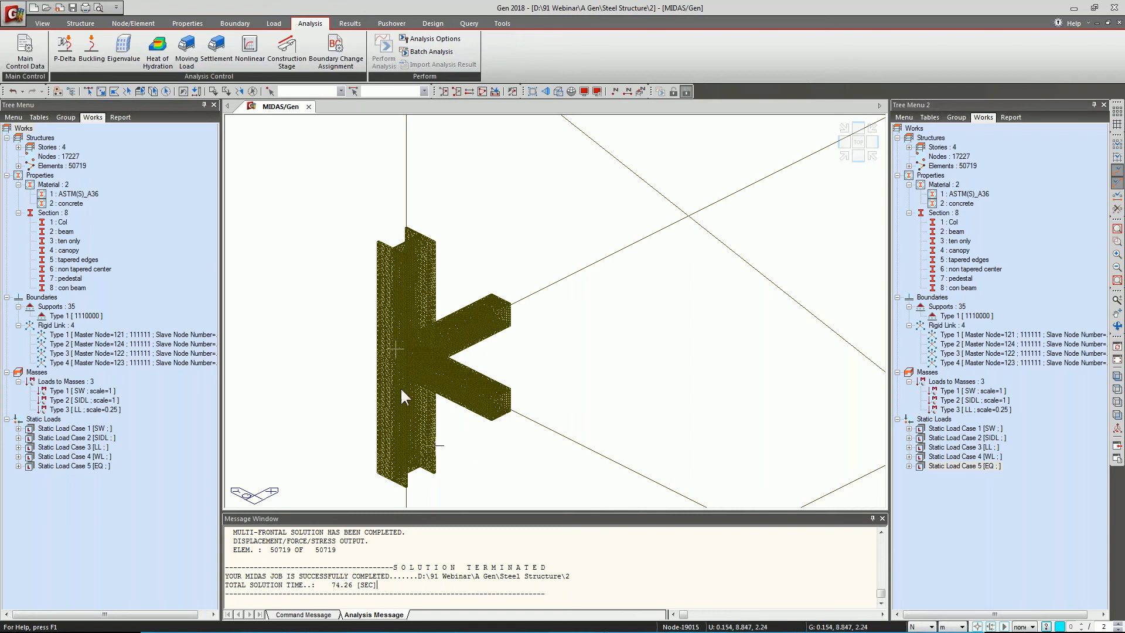
Display the solid stress contour for load combination gLCB1 with the Sig-eff component and averaged nodal values.
click(350, 24)
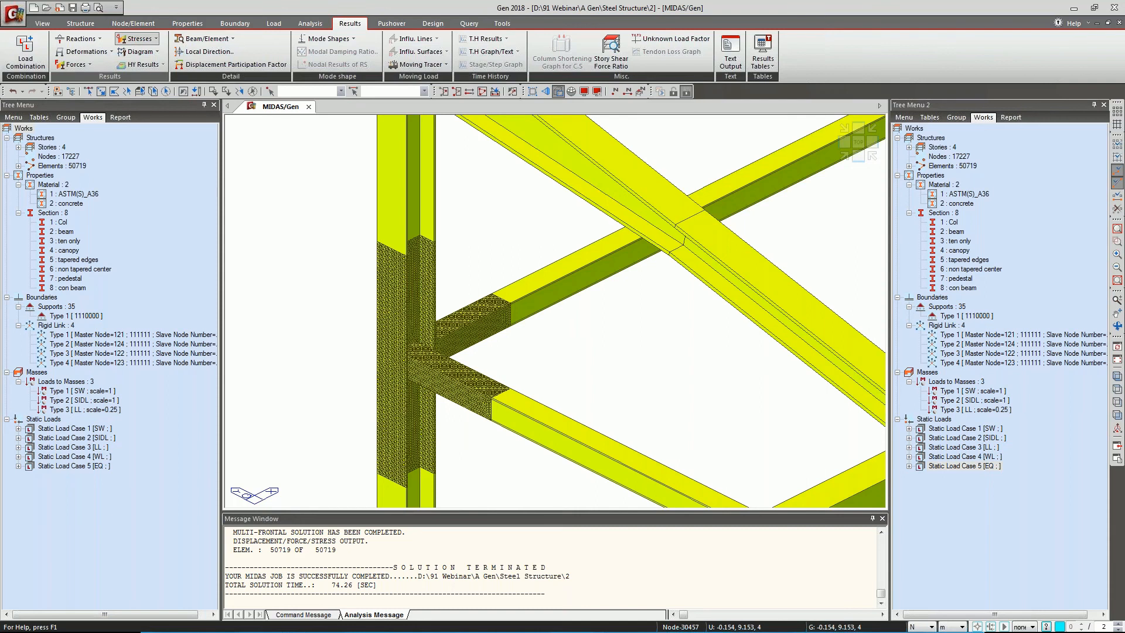
click(148, 38)
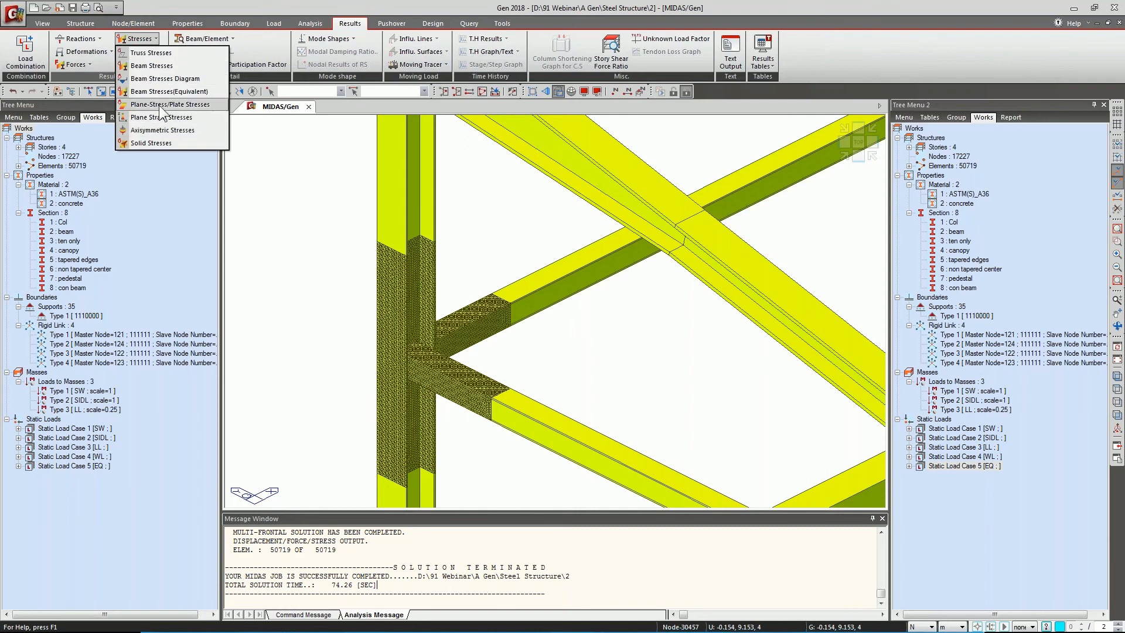
click(148, 143)
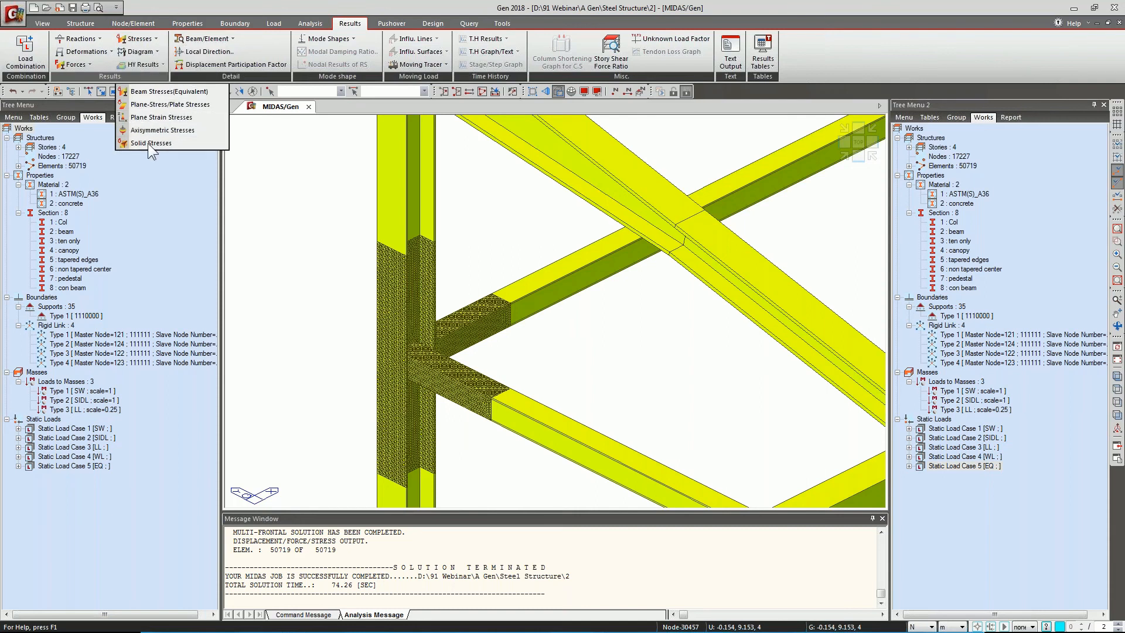
click(71, 163)
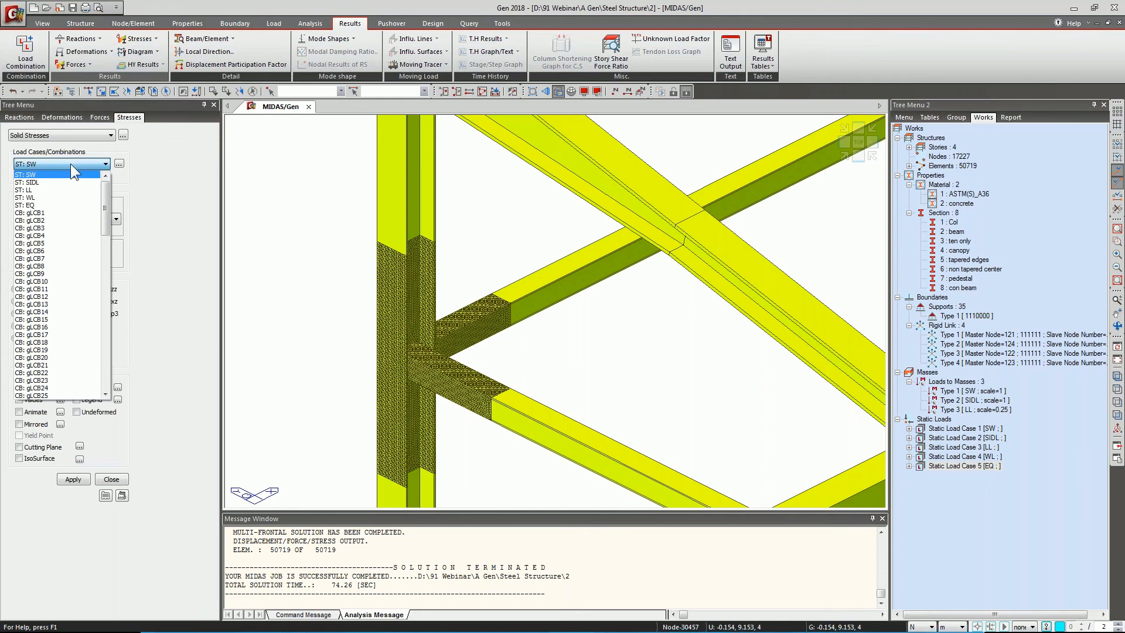
click(71, 214)
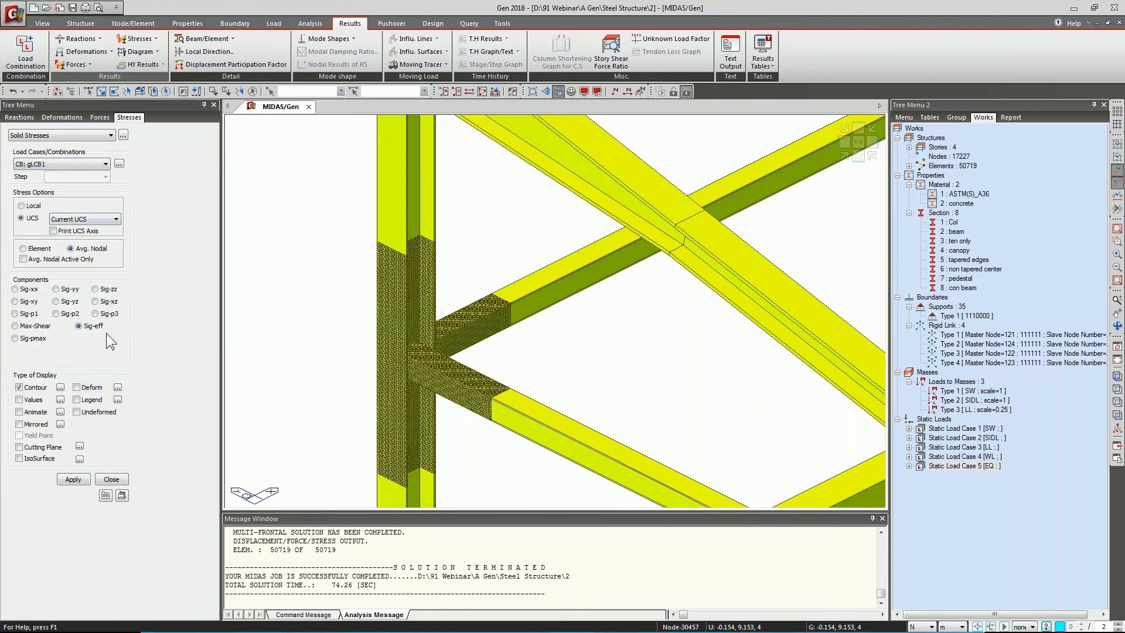
click(82, 477)
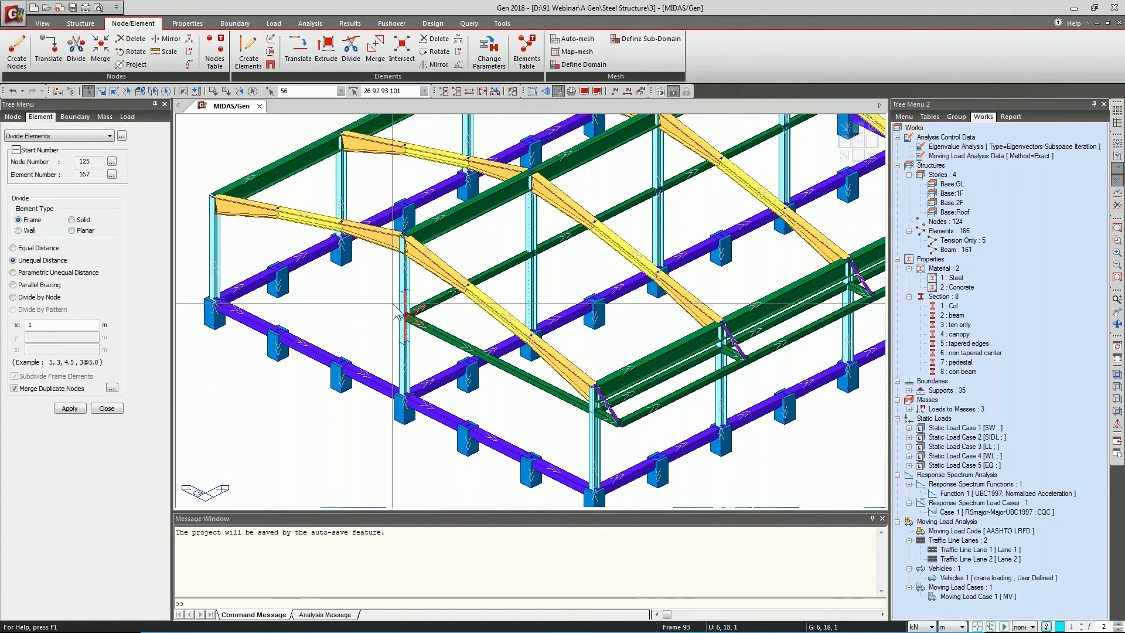
Delete the selected column and beam segments around the joint in the undivided frame model's file 3.
key(Delete)
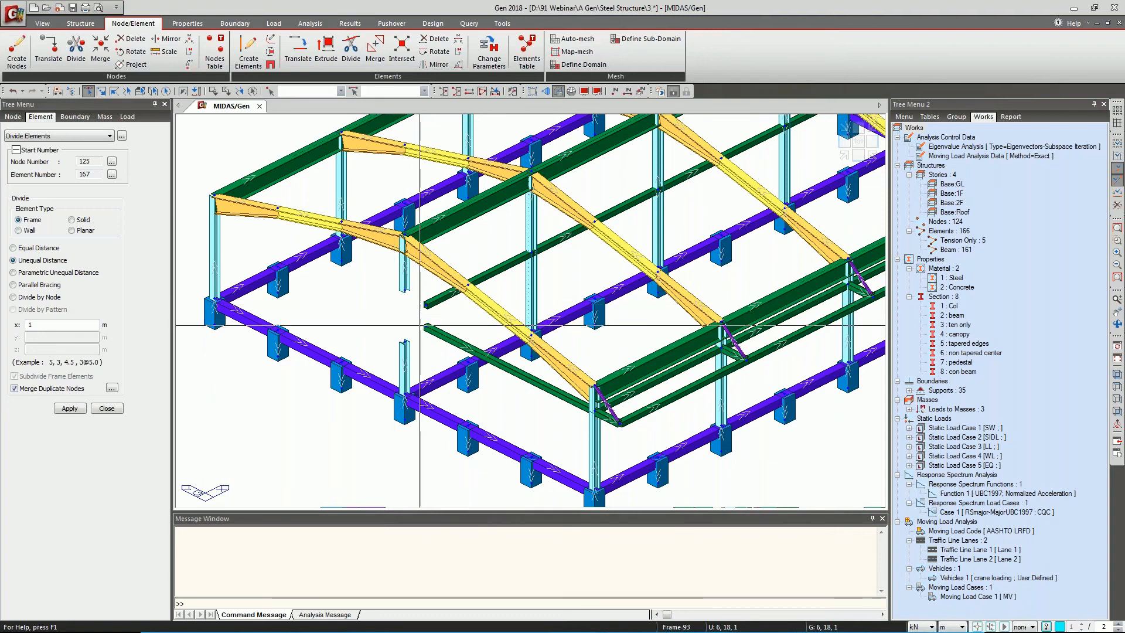
click(14, 13)
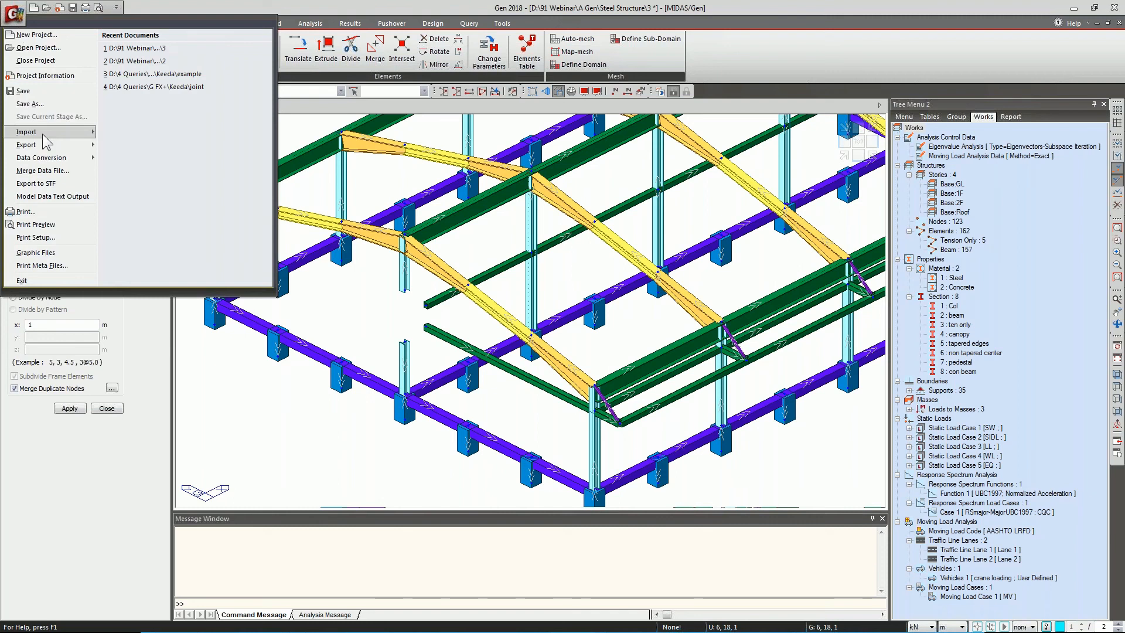
mouse_move(88, 132)
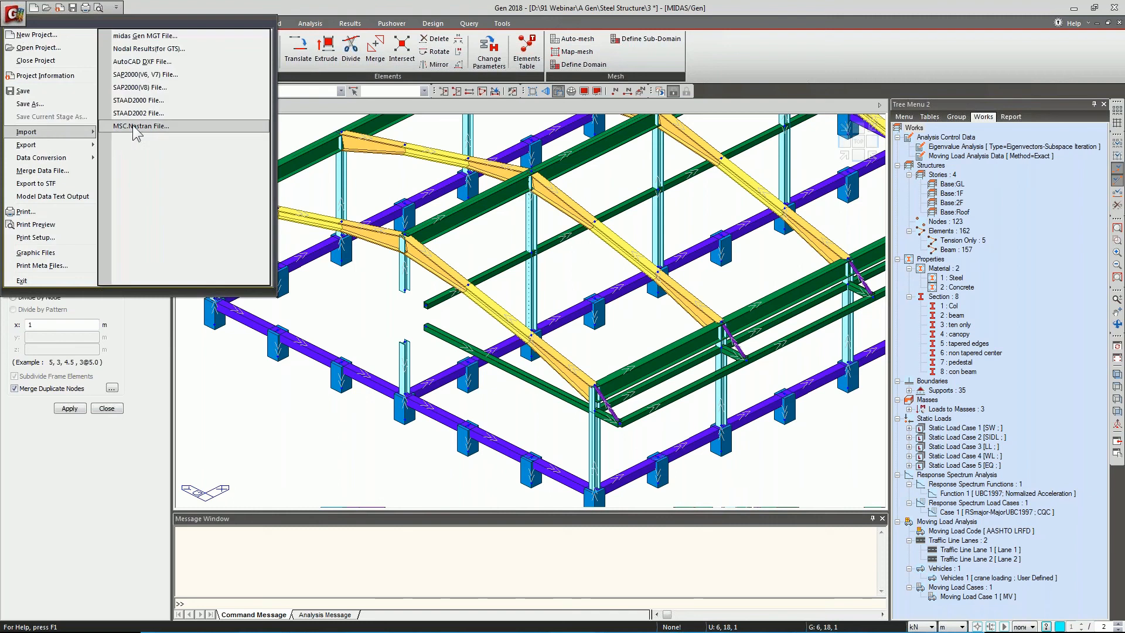
click(167, 7)
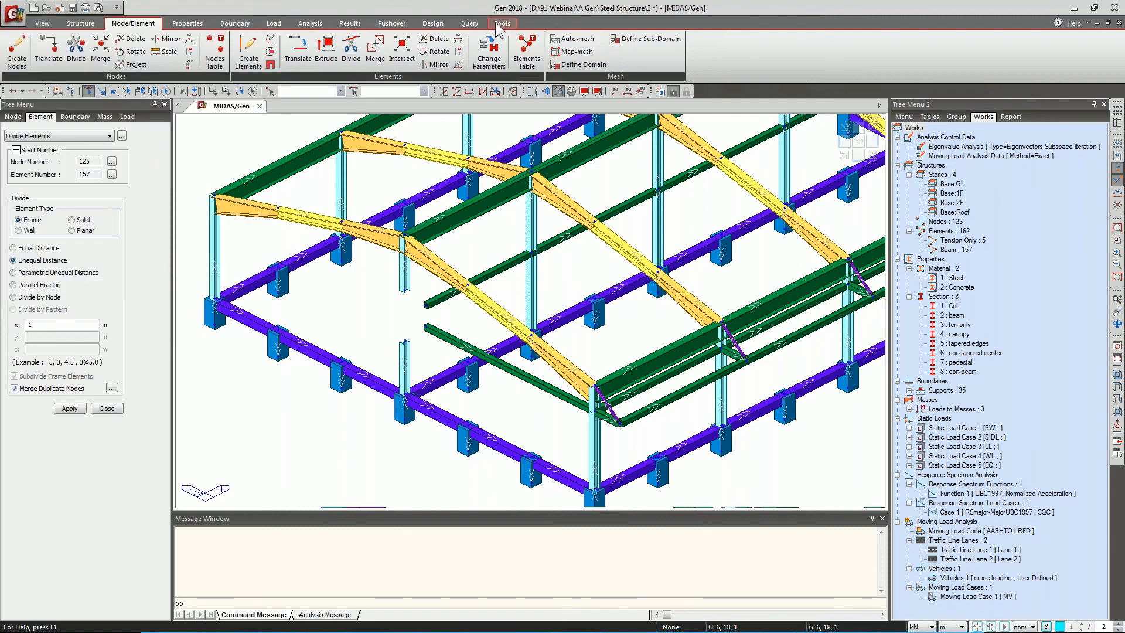
Load the joint mesh MGT file from the FEA folder into the MGT Command Shell and run it.
click(501, 24)
click(97, 52)
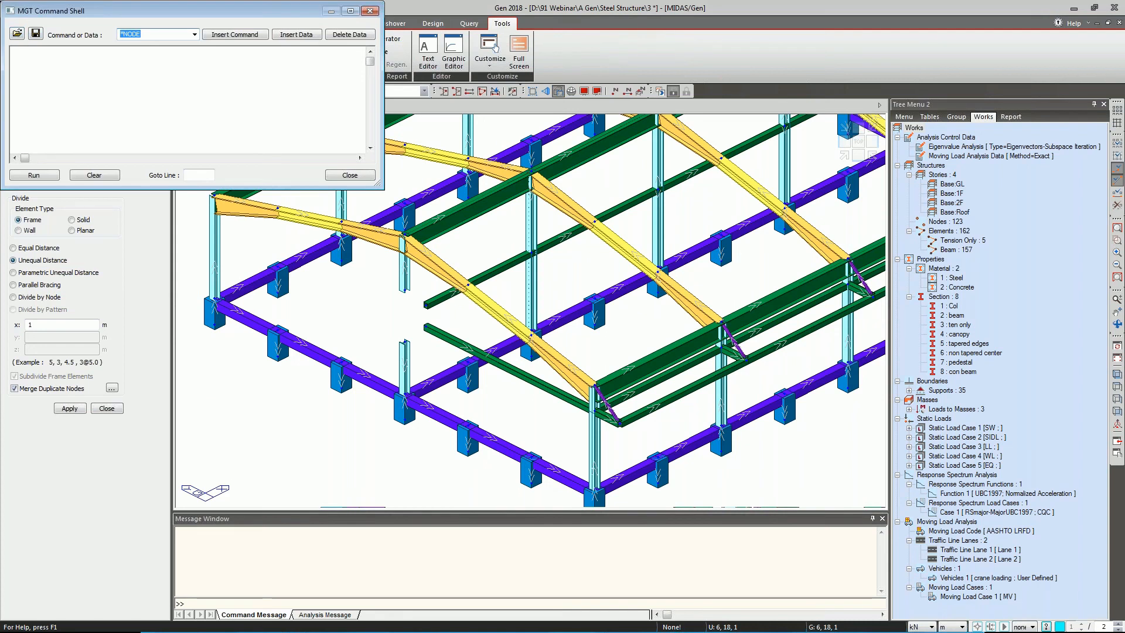
click(17, 34)
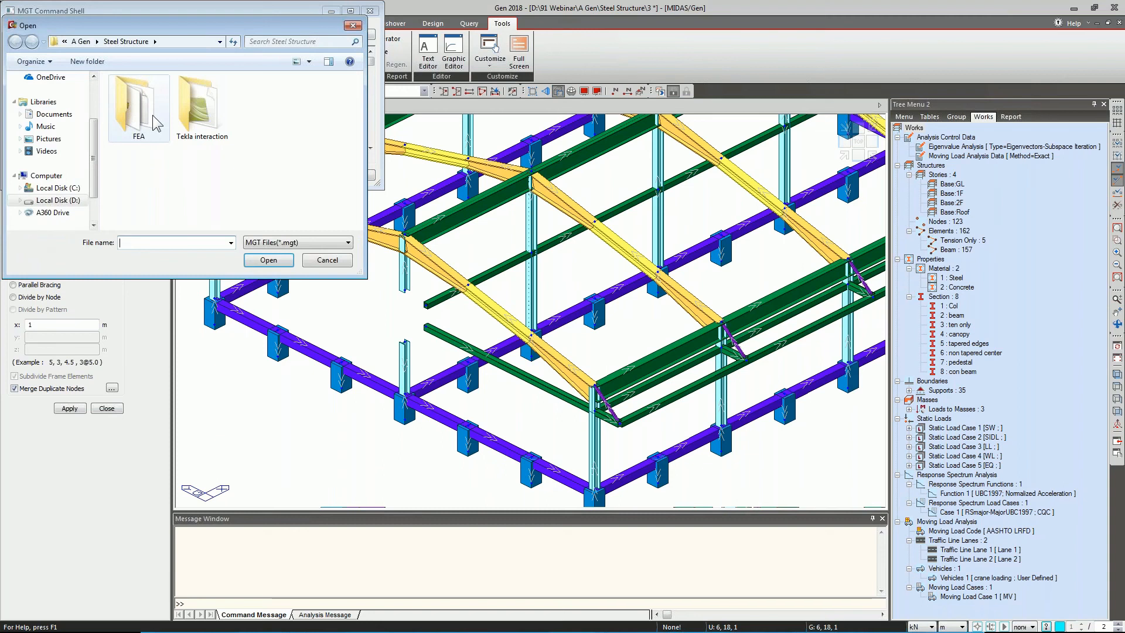
click(126, 108)
click(268, 260)
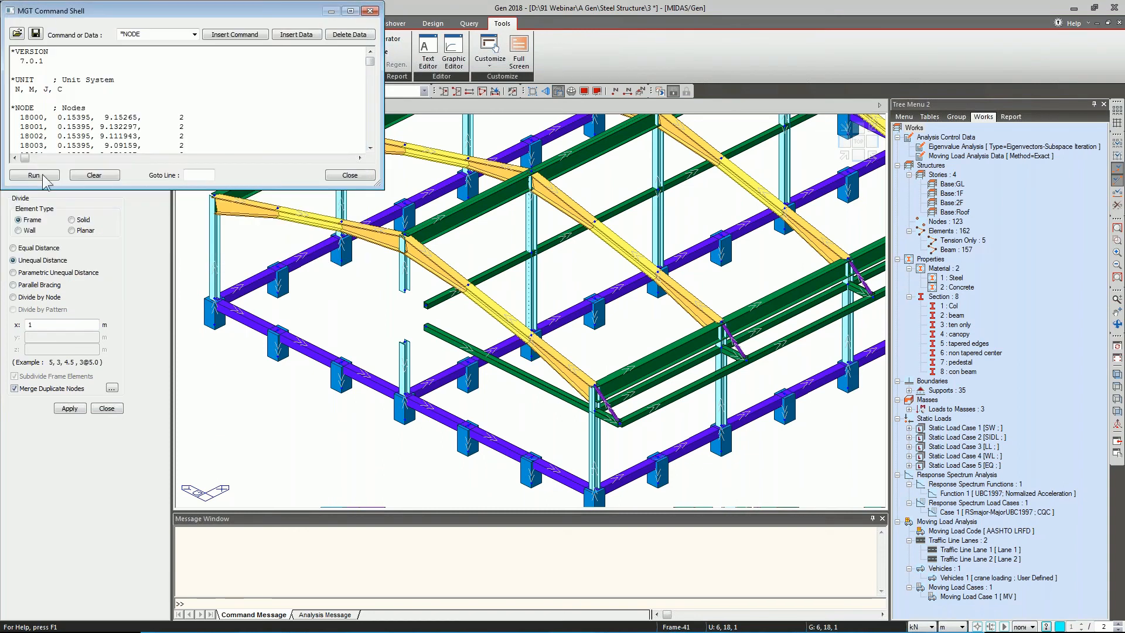
click(41, 174)
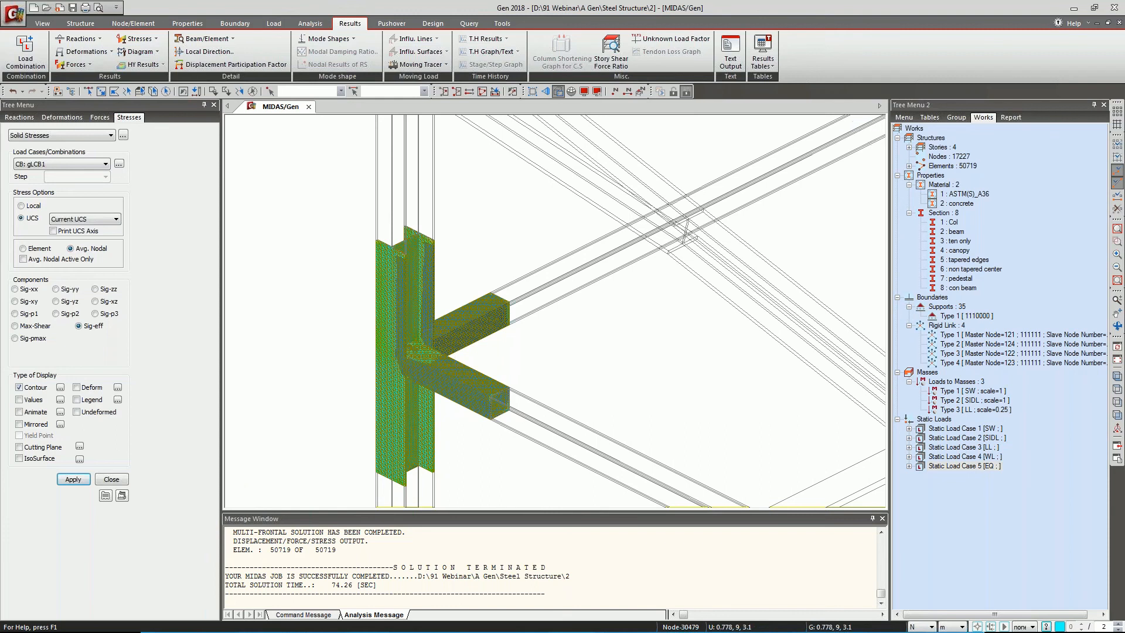
Examine the Sig-eff stress contours on the solid joint's column flanges, web and beam connections, and its place in the whole frame.
scroll(384, 425, up, 3)
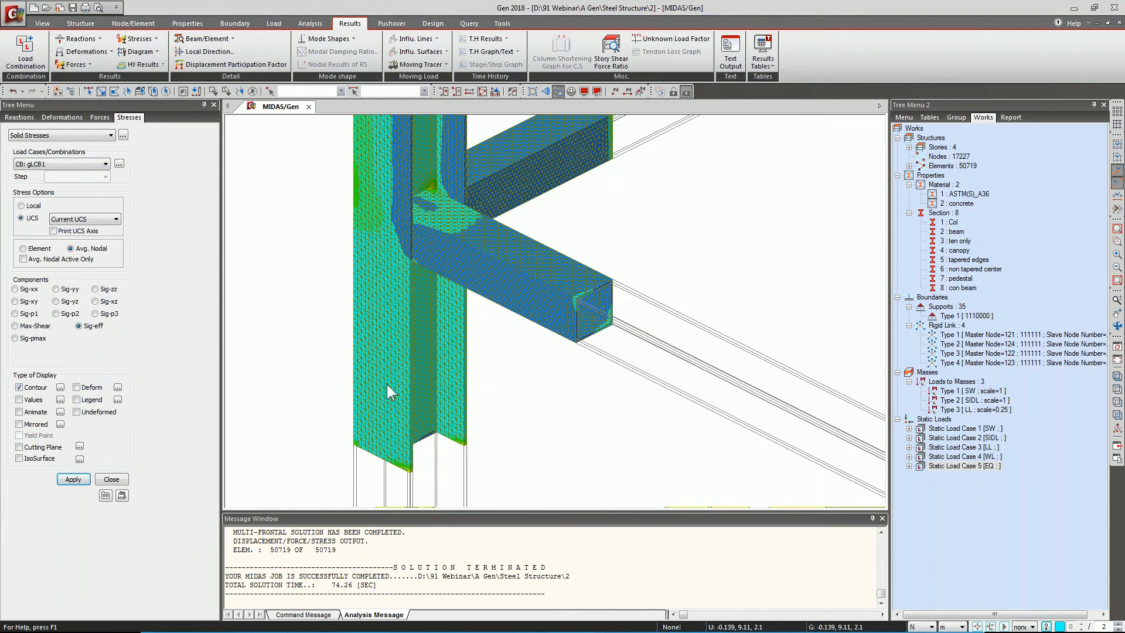
scroll(387, 384, up, 2)
middle_drag(435, 209, 362, 375)
middle_drag(392, 217, 420, 357)
ctrl+middle_drag(477, 387, 449, 385)
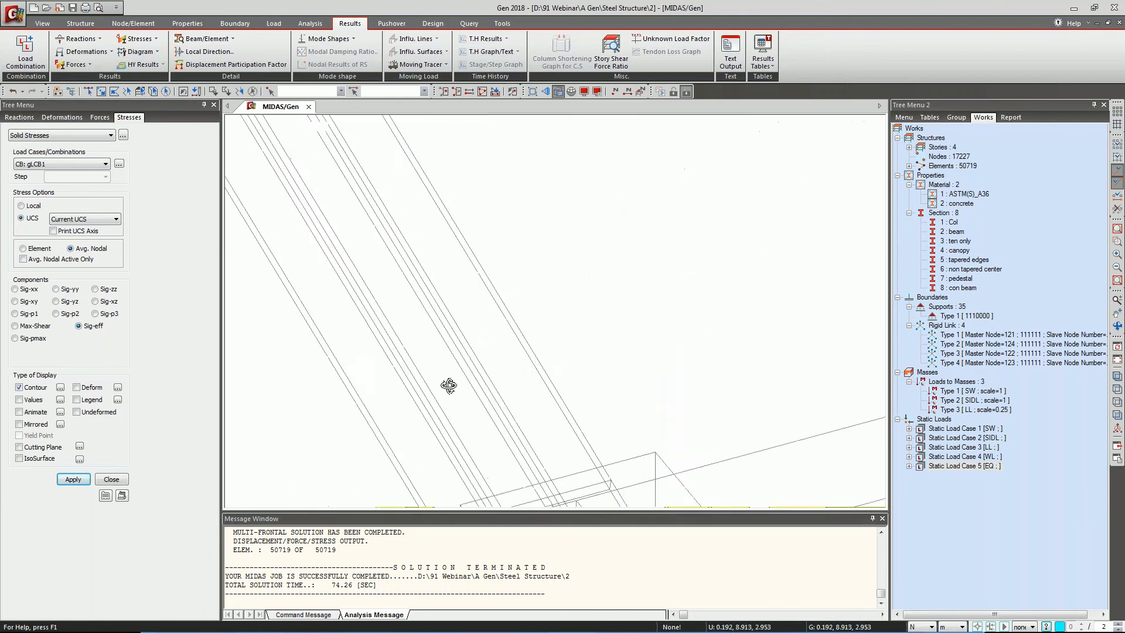
scroll(576, 303, up, 3)
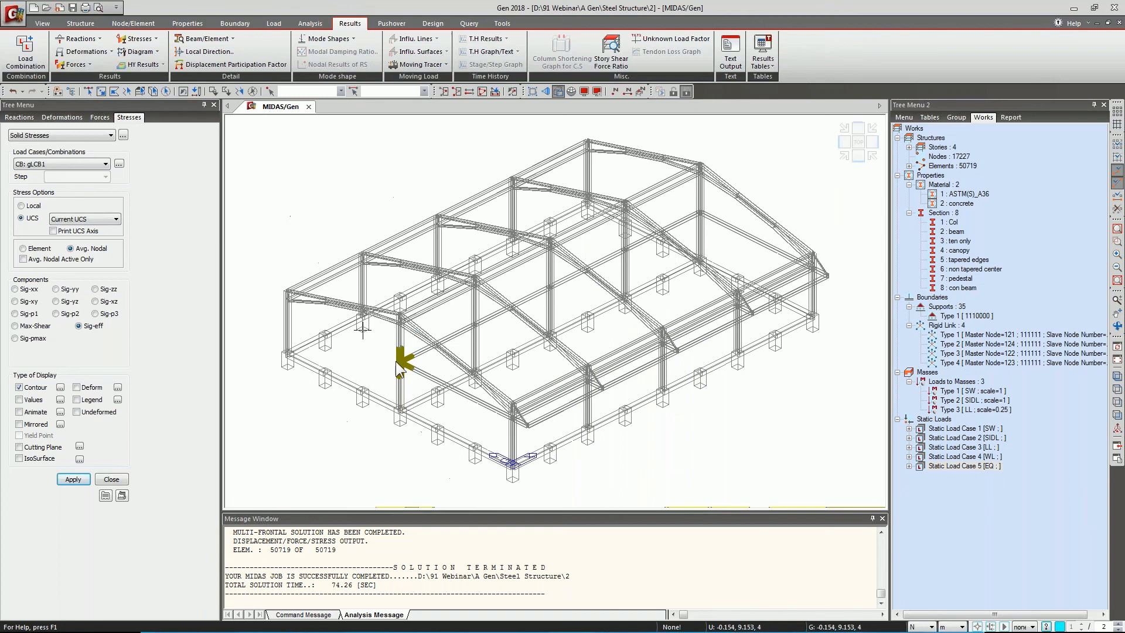
scroll(396, 361, up, 5)
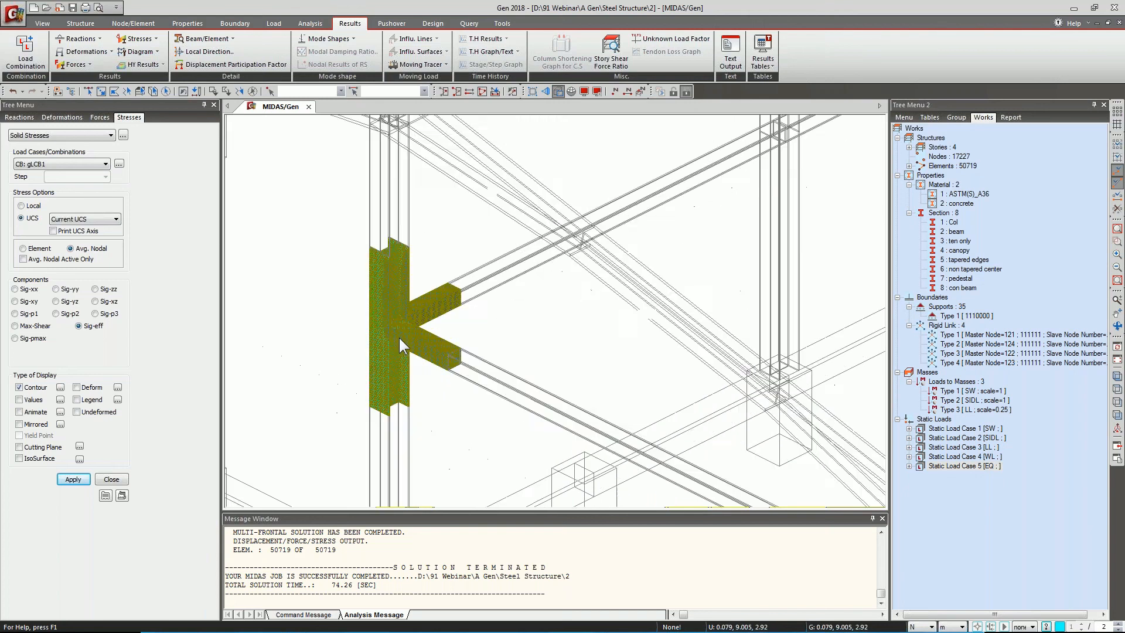
scroll(381, 265, up, 4)
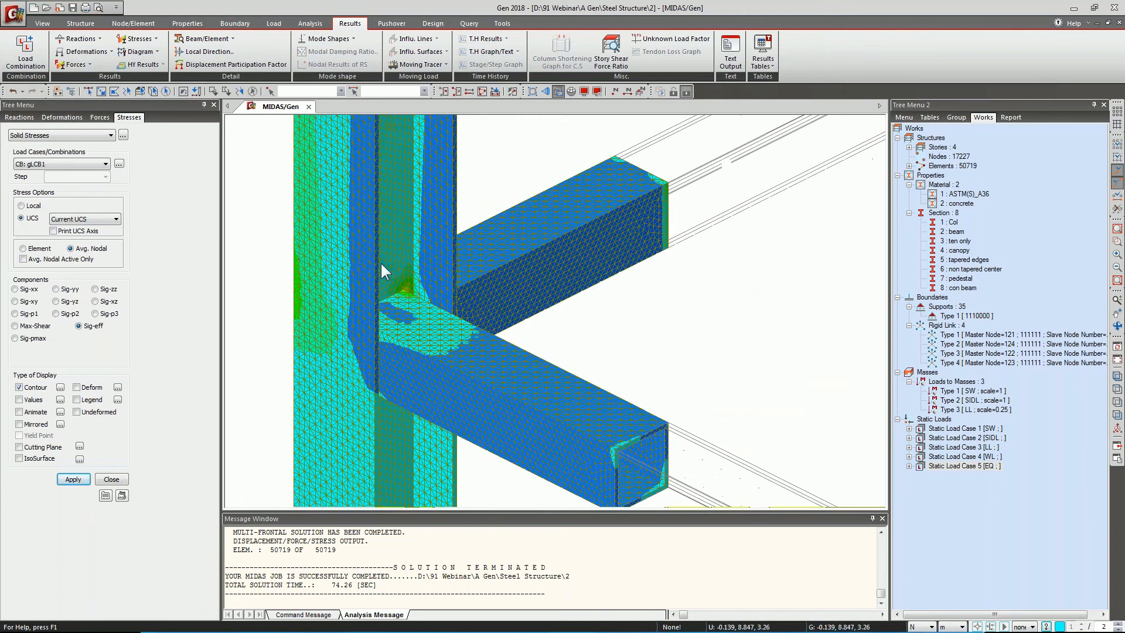
scroll(418, 305, down, 2)
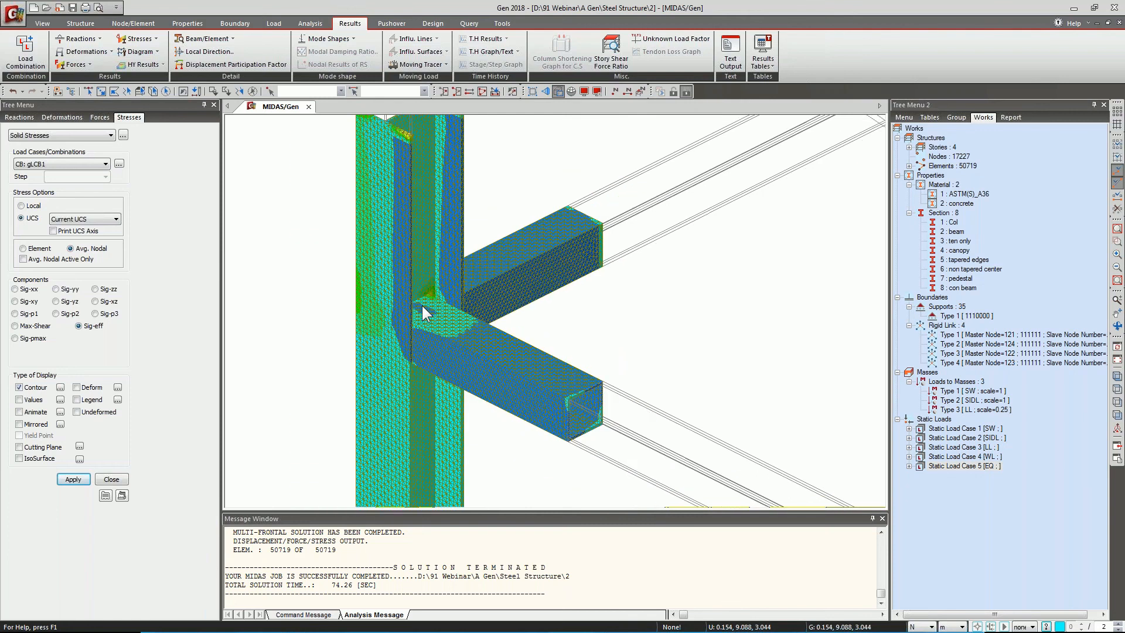
scroll(422, 305, down, 2)
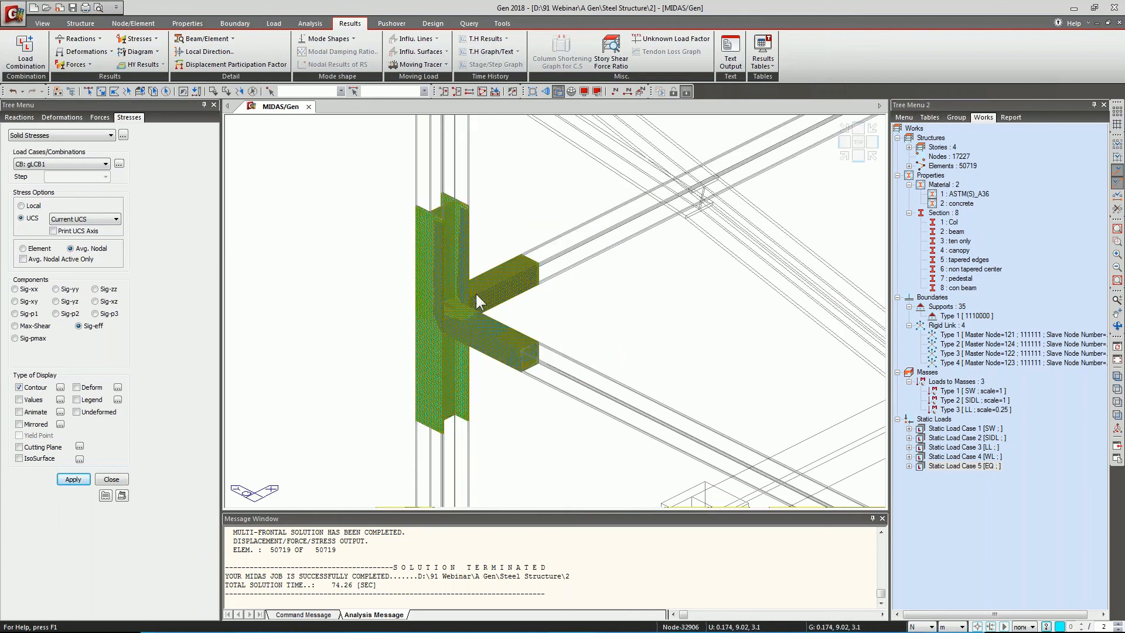
Show the legend on the solid stress plot and set the length unit to mm, keeping the force unit N.
click(76, 399)
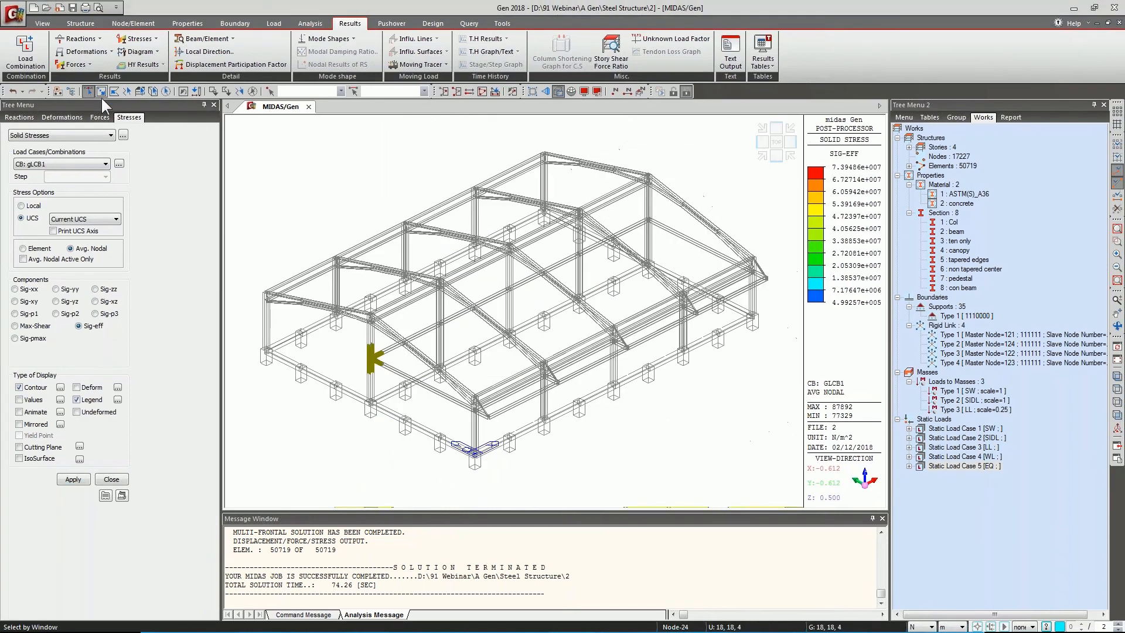
click(89, 92)
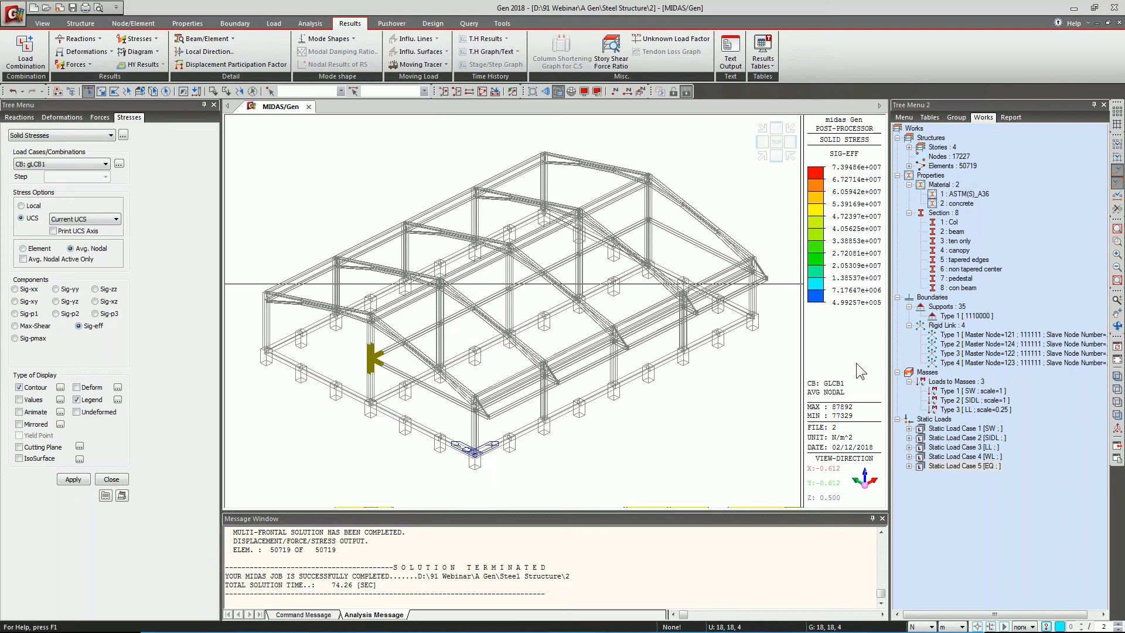
click(924, 627)
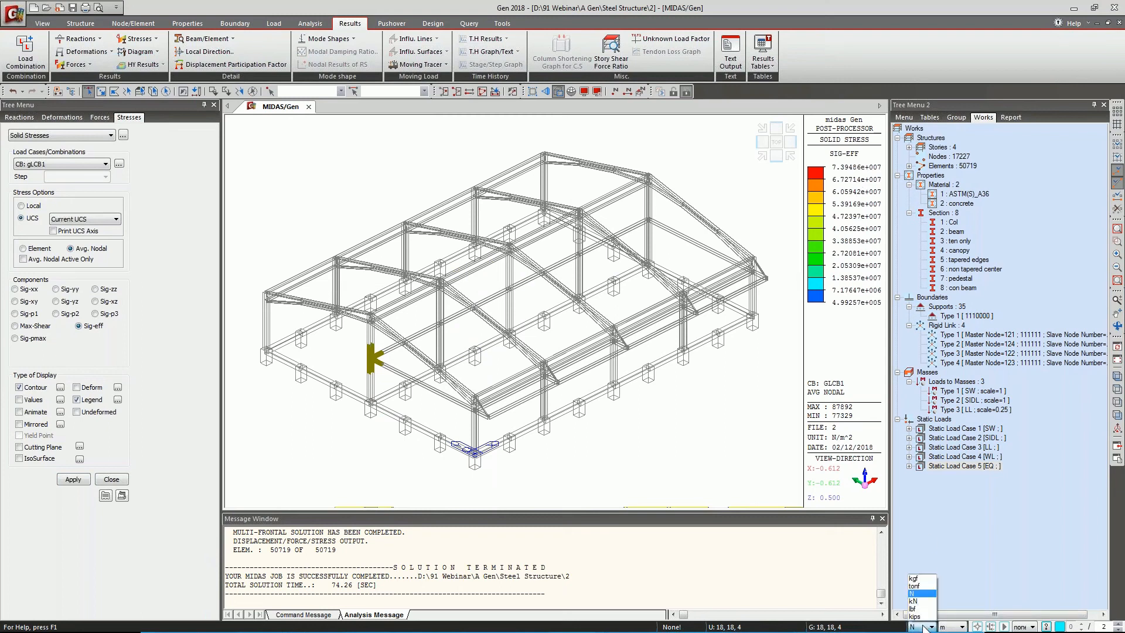
click(955, 627)
click(954, 587)
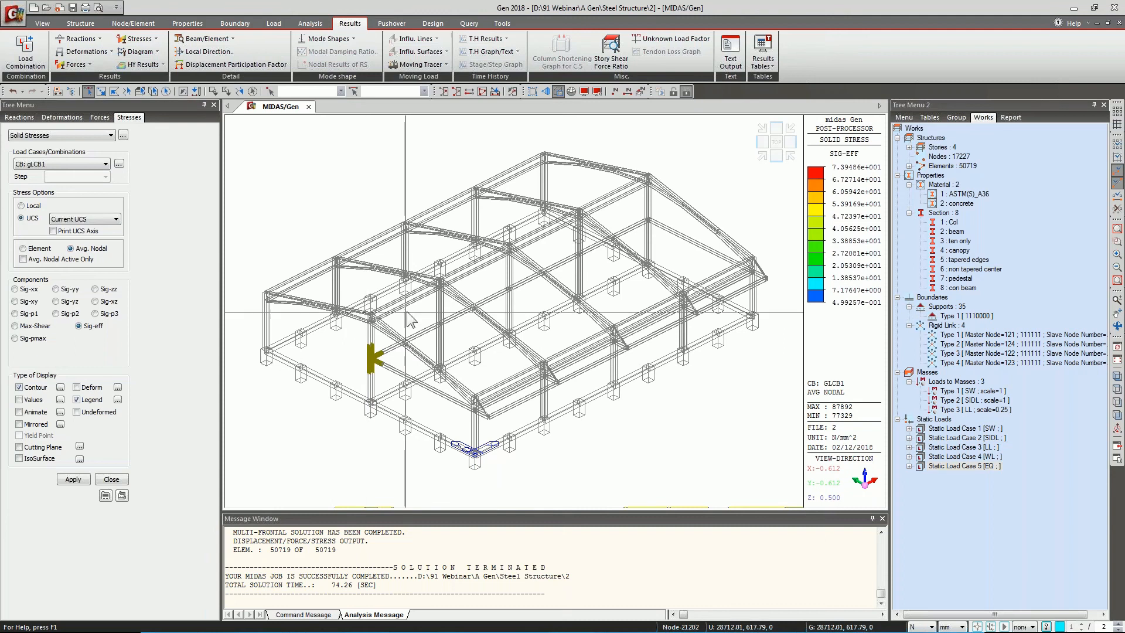
middle_drag(490, 281, 505, 289)
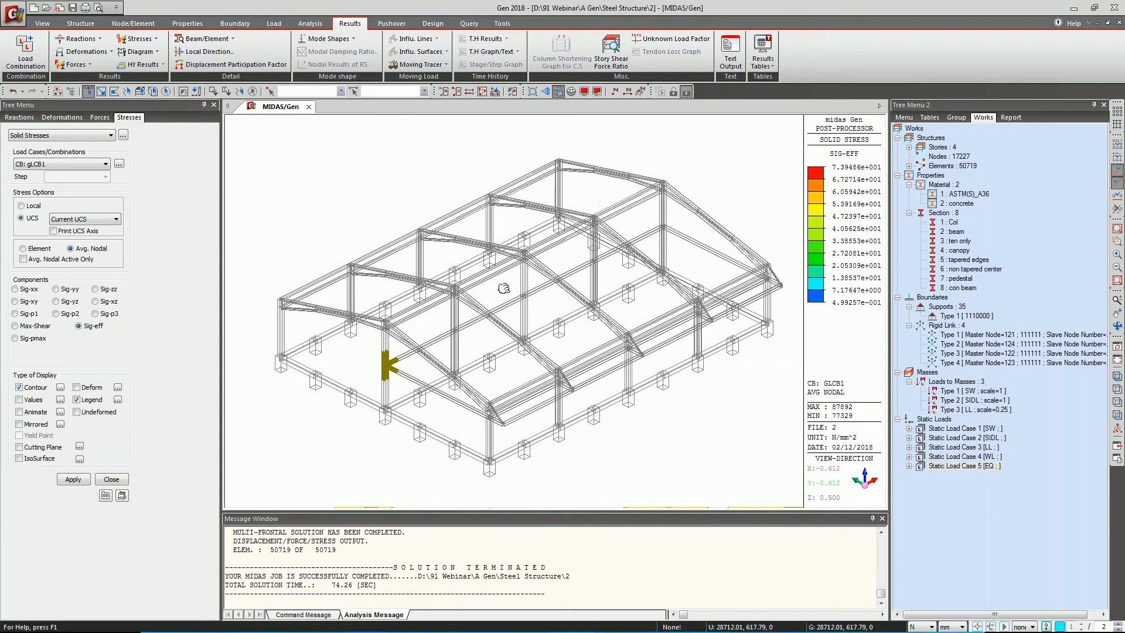
mouse_move(292, 360)
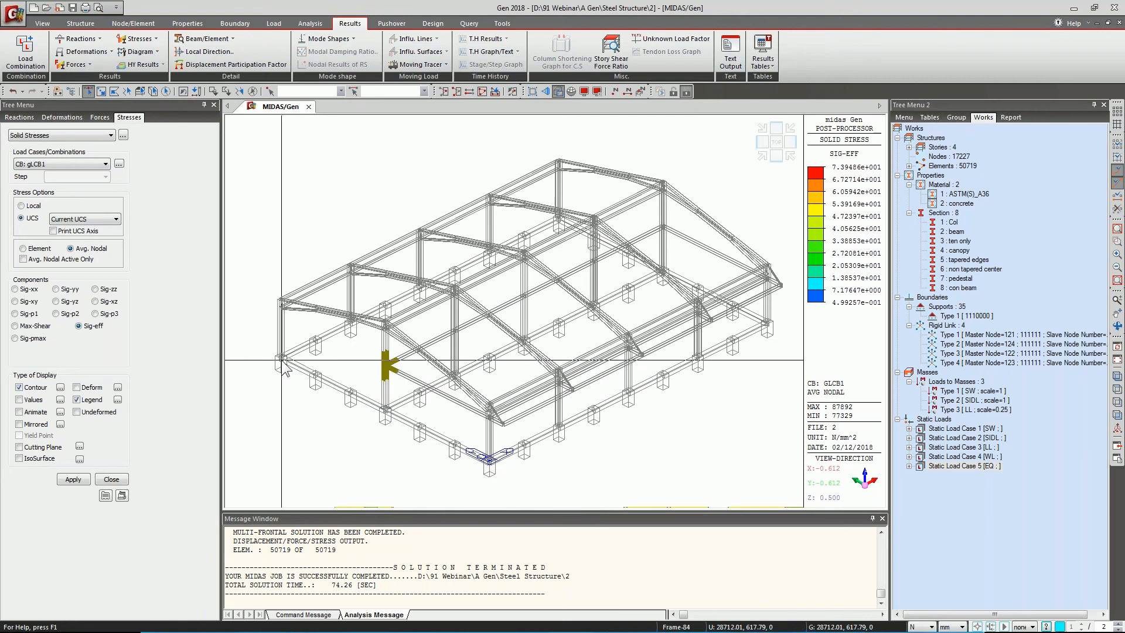
Switch to midas Design+, create a steel base plate member, and view the midas Gen link options without connecting.
click(505, 25)
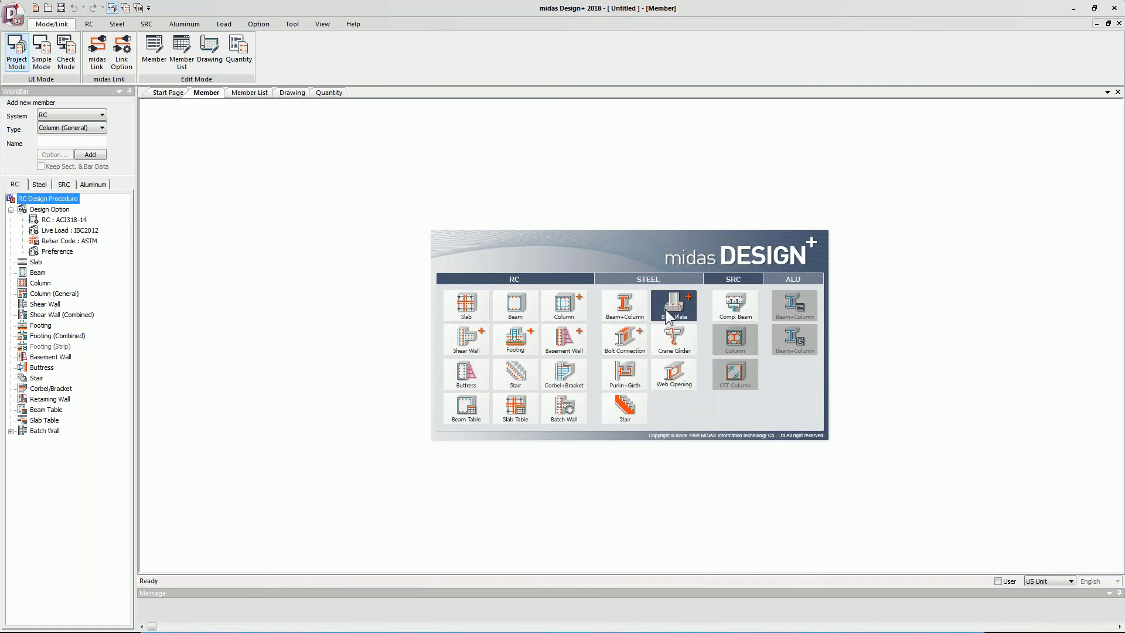
click(687, 352)
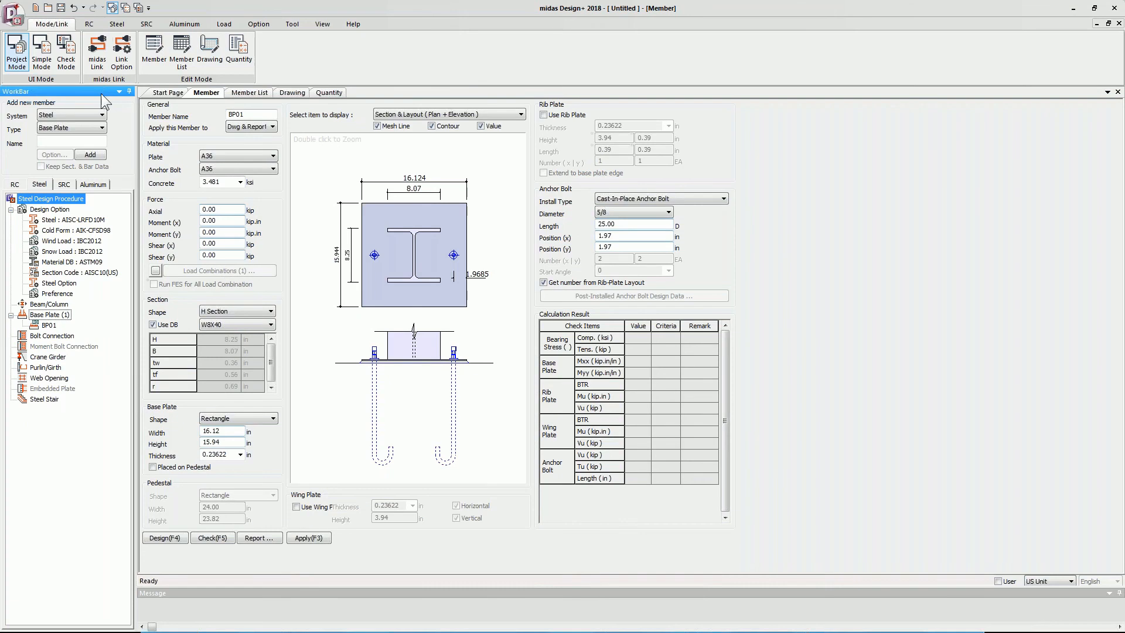
click(96, 61)
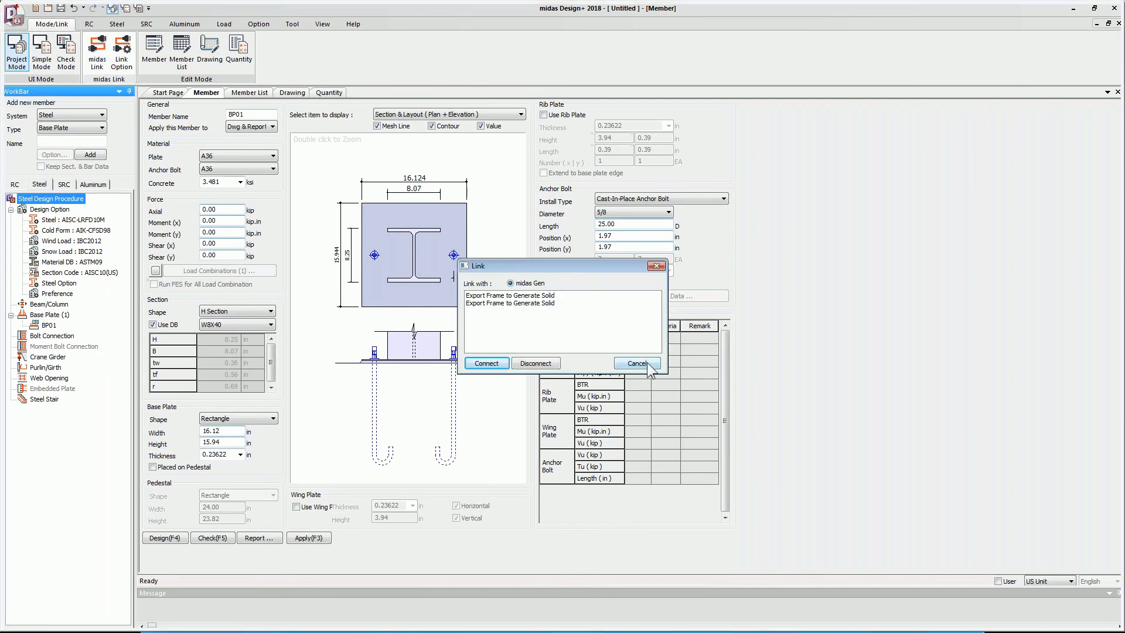
click(636, 363)
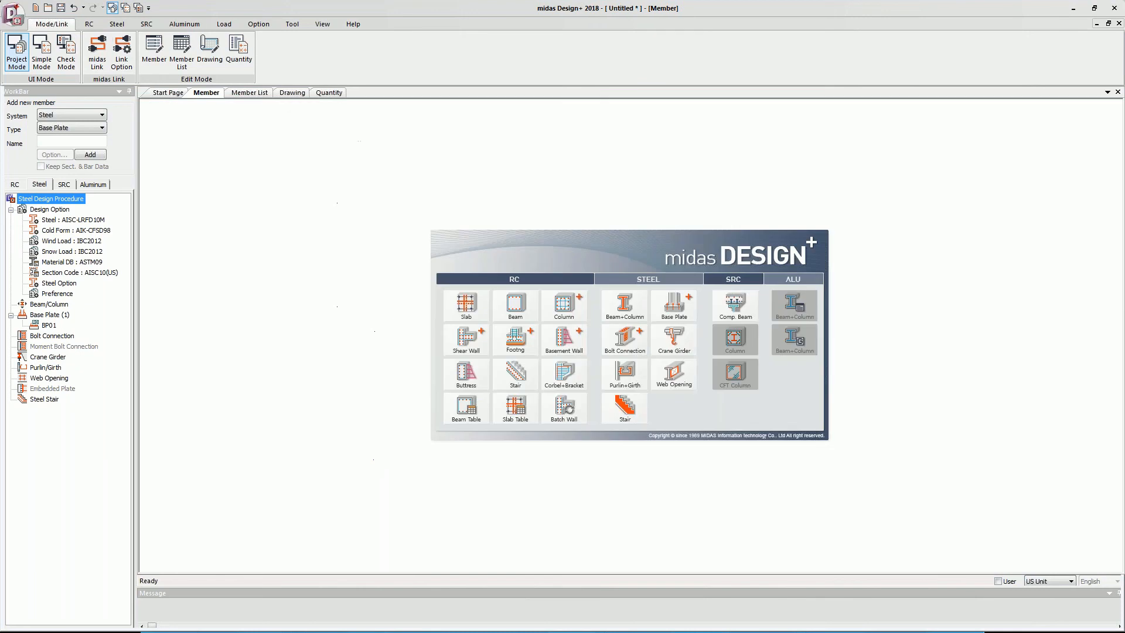
click(98, 56)
click(637, 363)
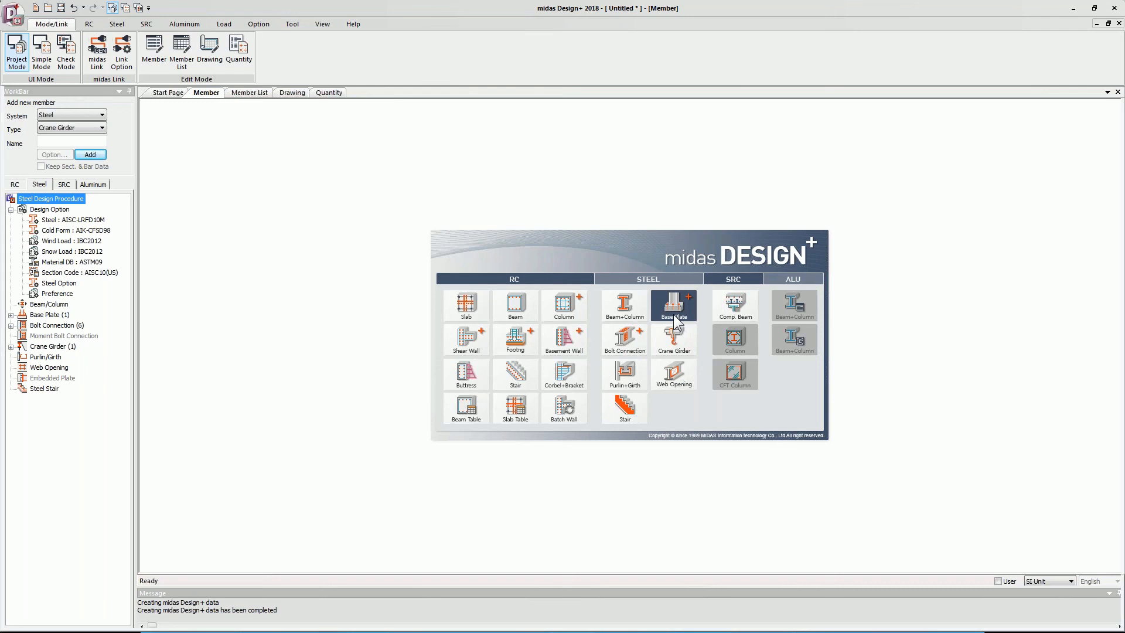
key(alt+Tab)
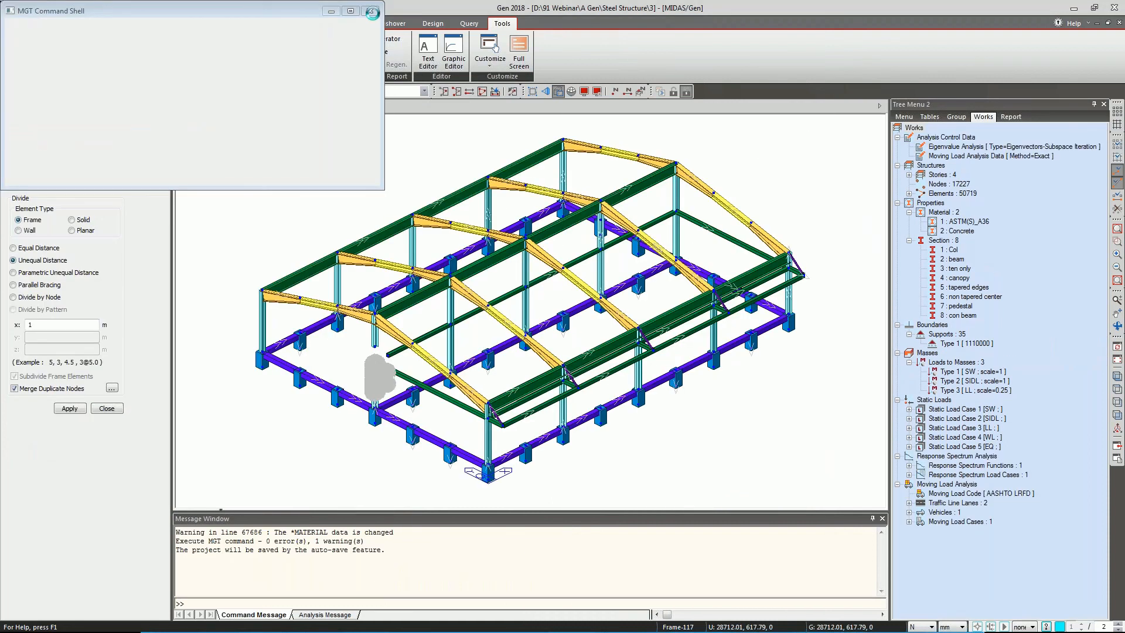
key(alt+Tab)
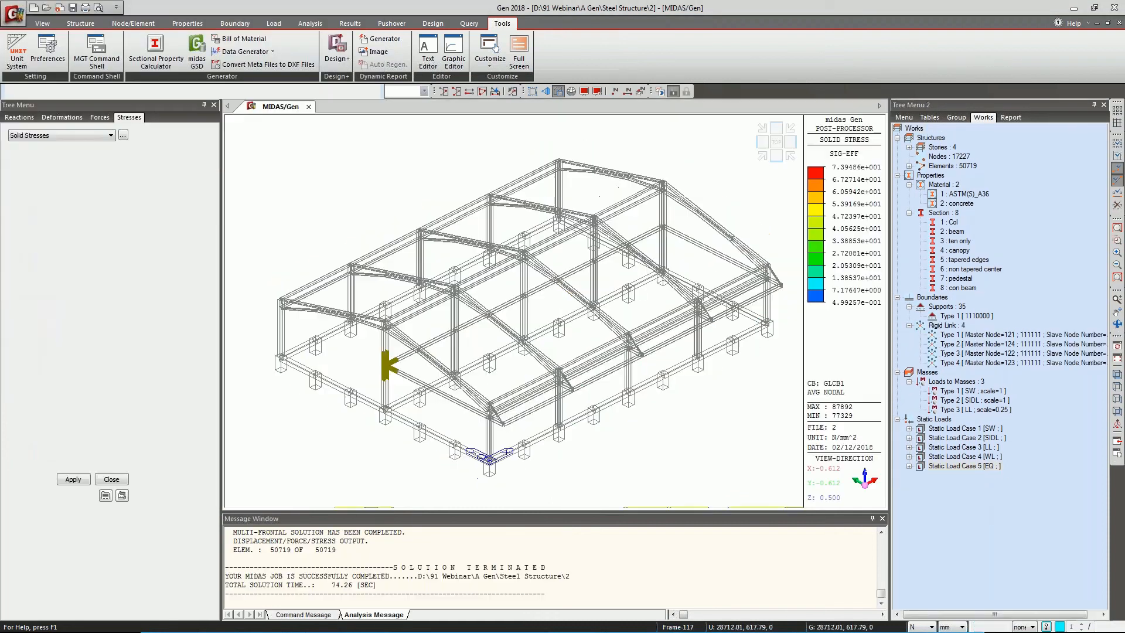
key(alt+Tab)
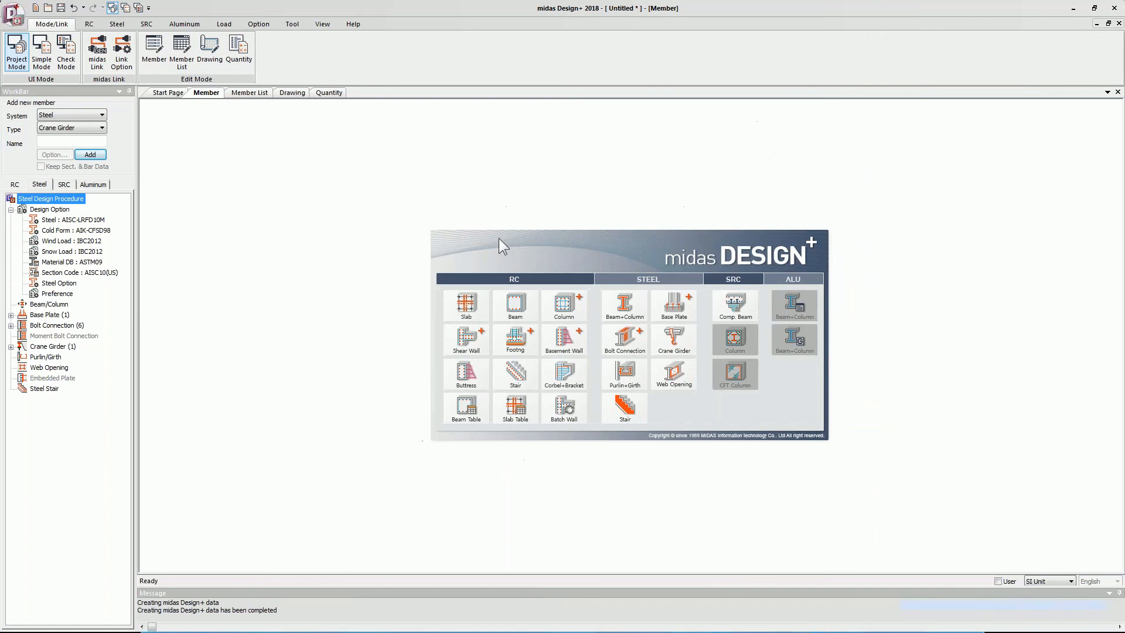
Try to link with the first midas Gen entry listed as "Export Frame to Generate Solid", and dismiss the link options.
click(107, 47)
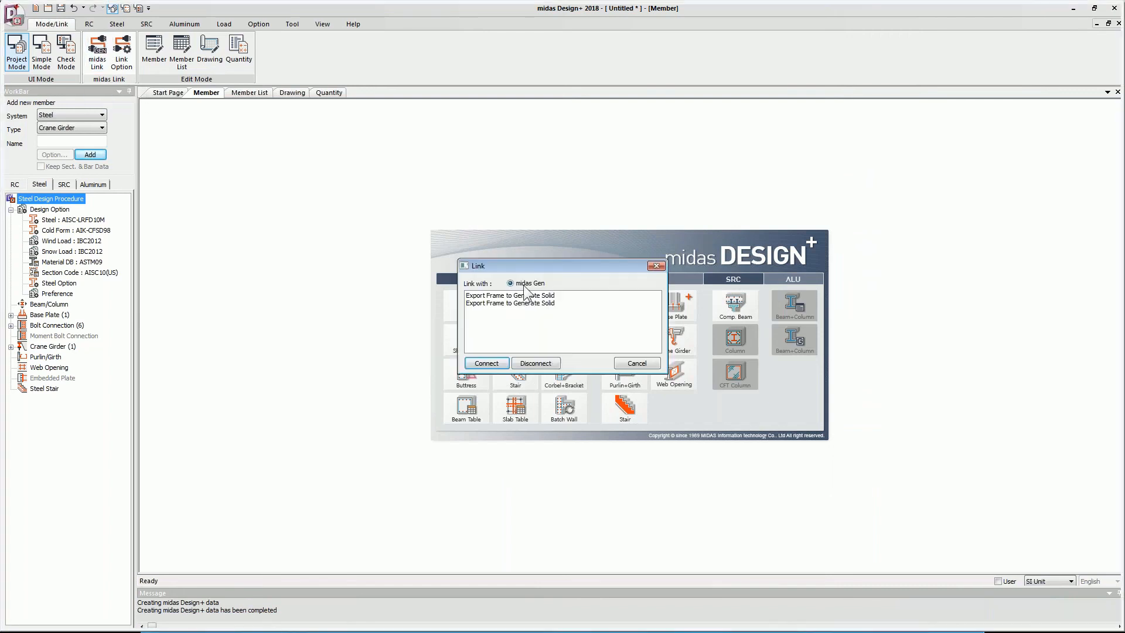
click(514, 296)
click(487, 364)
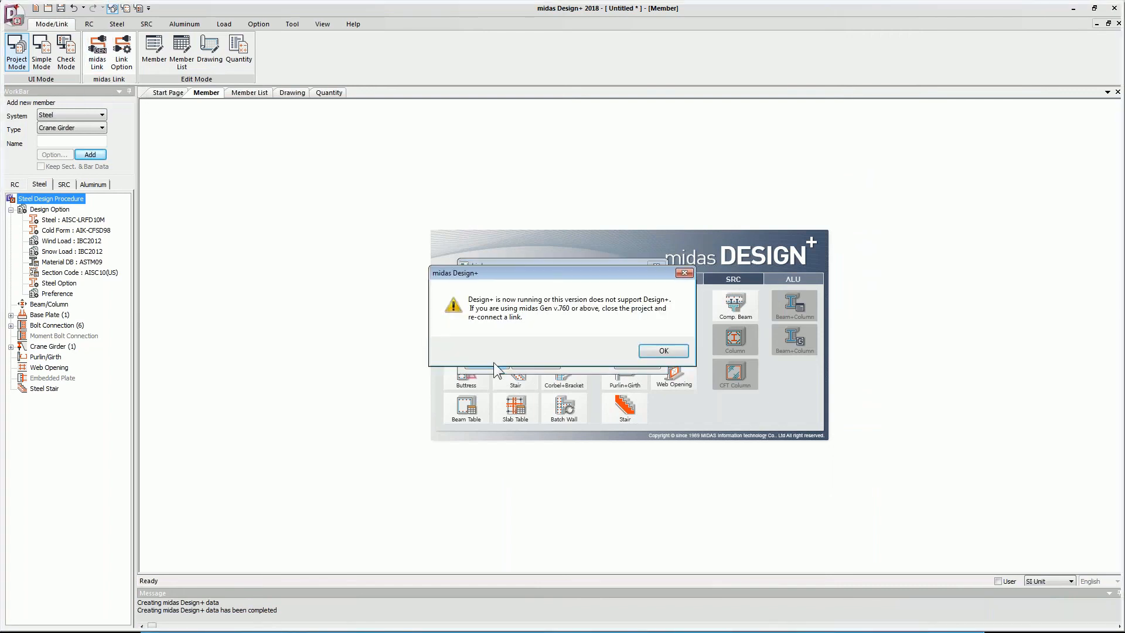
click(678, 351)
click(658, 265)
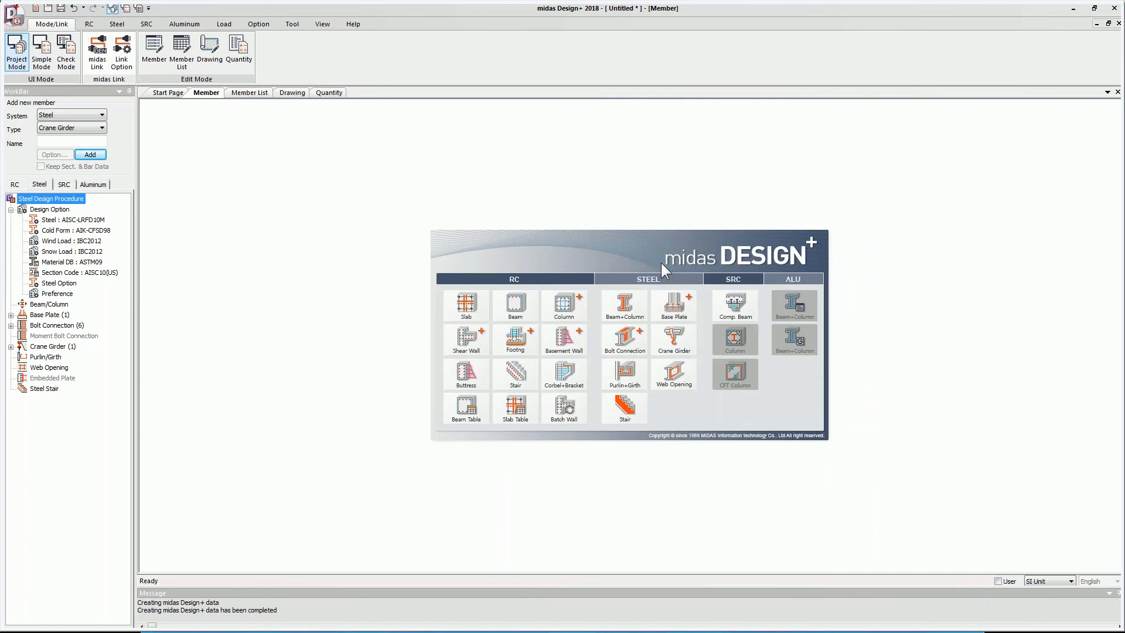
Close the running midas Gen project and reopen model file 2 from the Steel Structure folder in midas Gen.
click(1113, 8)
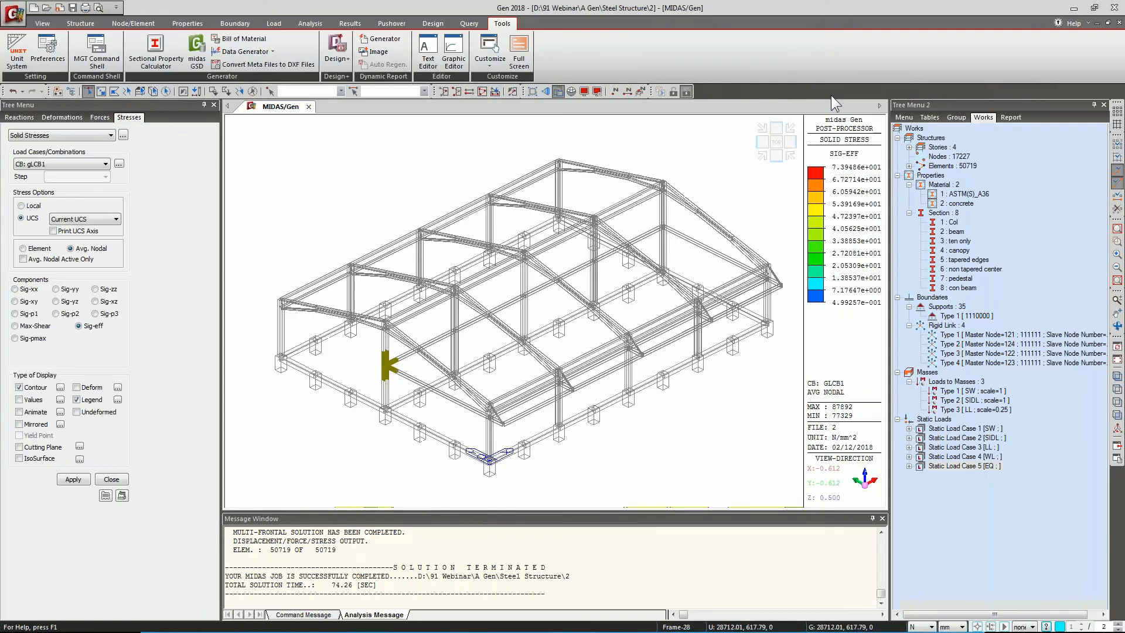
click(1114, 8)
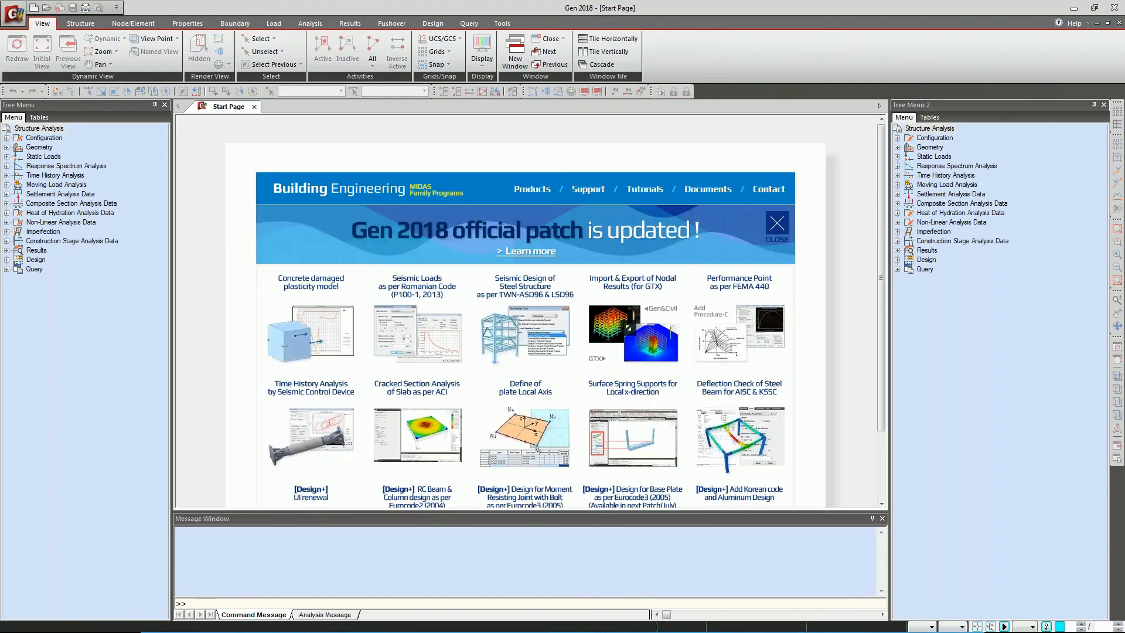
click(46, 8)
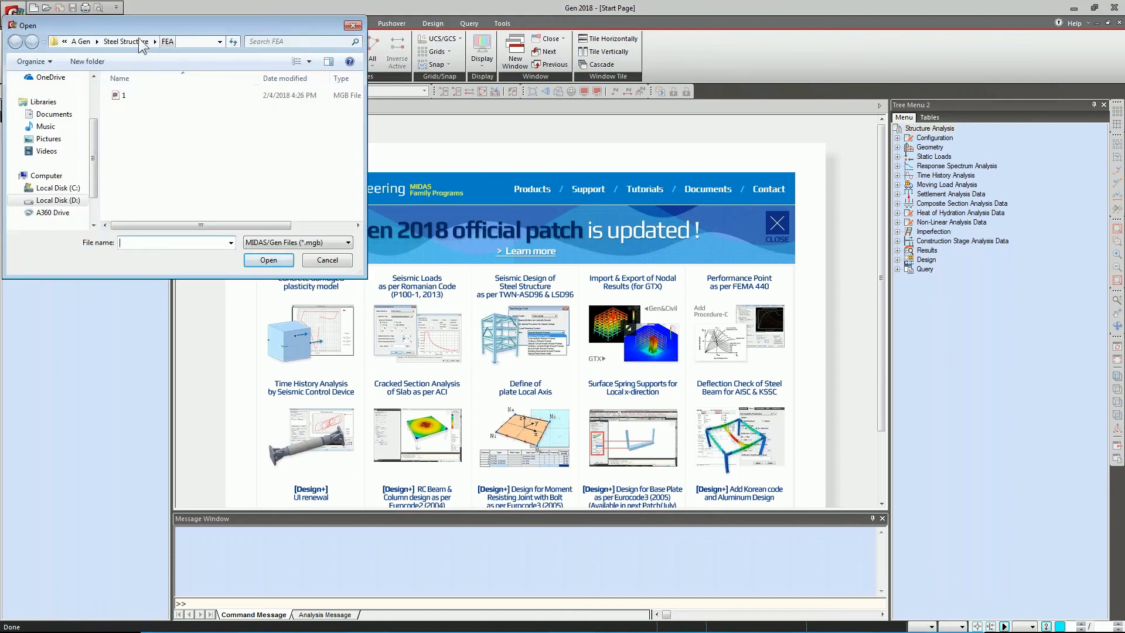
click(142, 42)
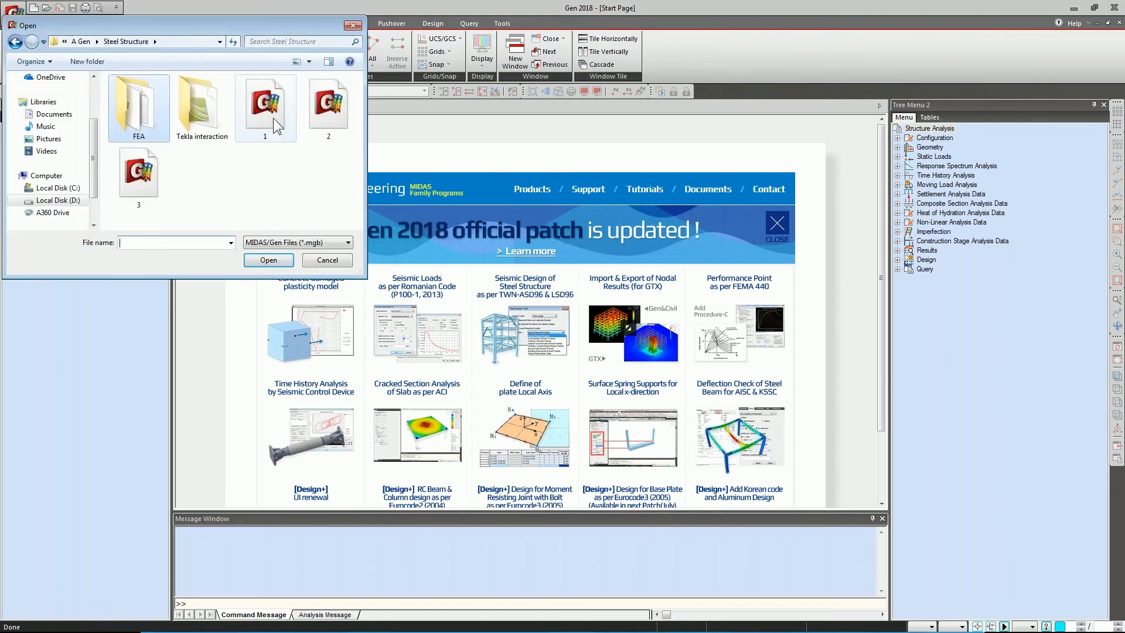
click(328, 105)
click(258, 261)
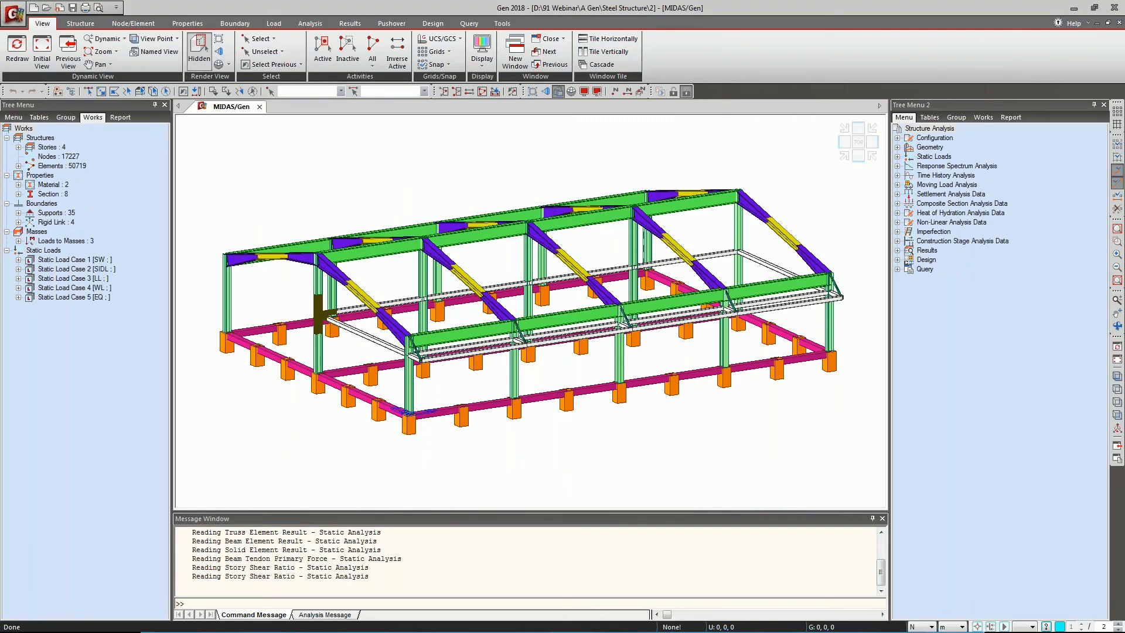
Switch to midas Design+ and connect it to the Gen 2018 project Steel Structure\2.
key(alt+Tab)
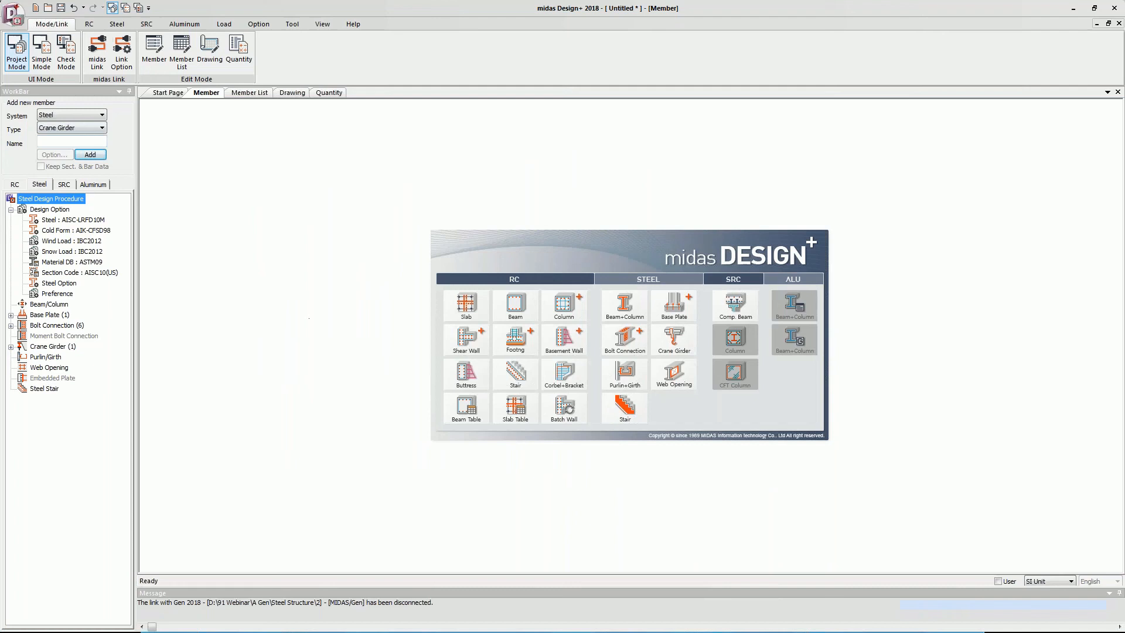
click(97, 49)
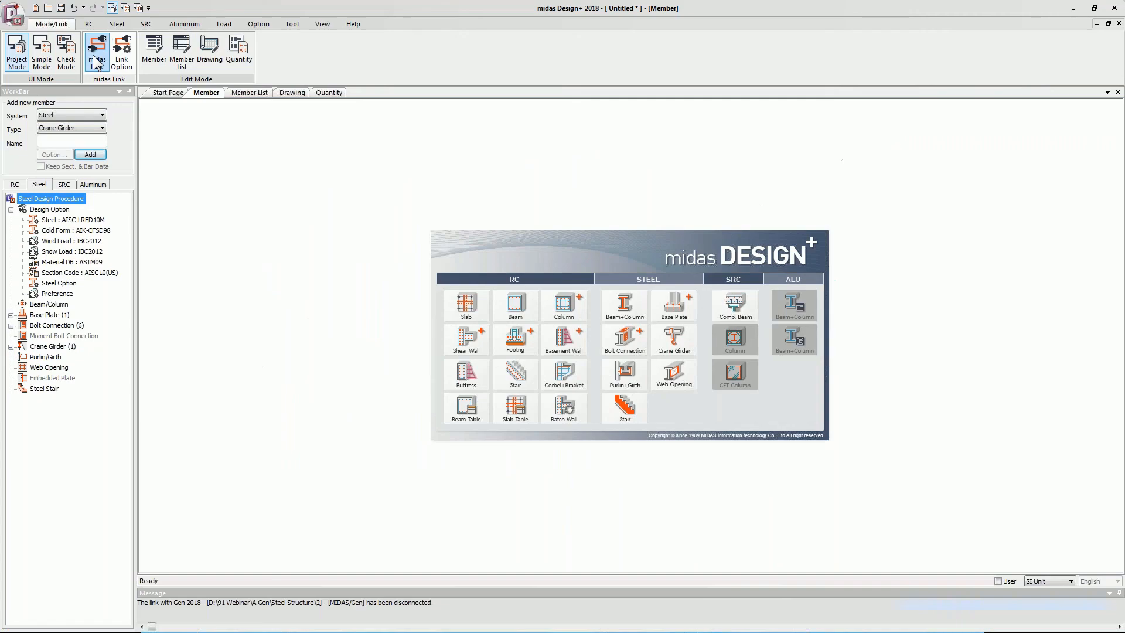
click(95, 59)
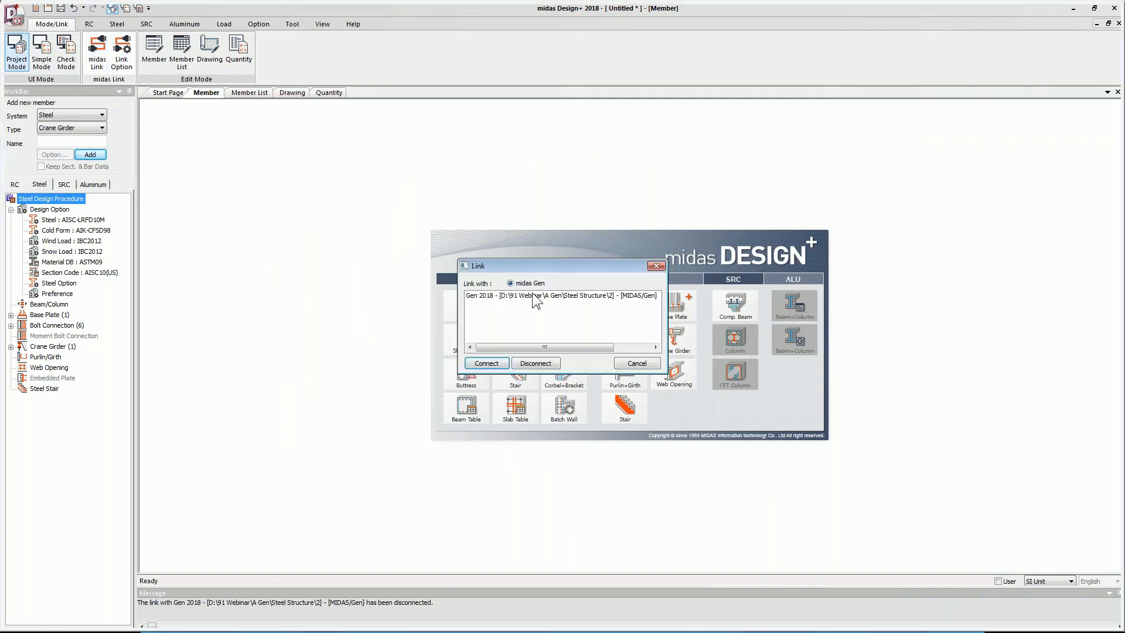
click(534, 296)
click(502, 364)
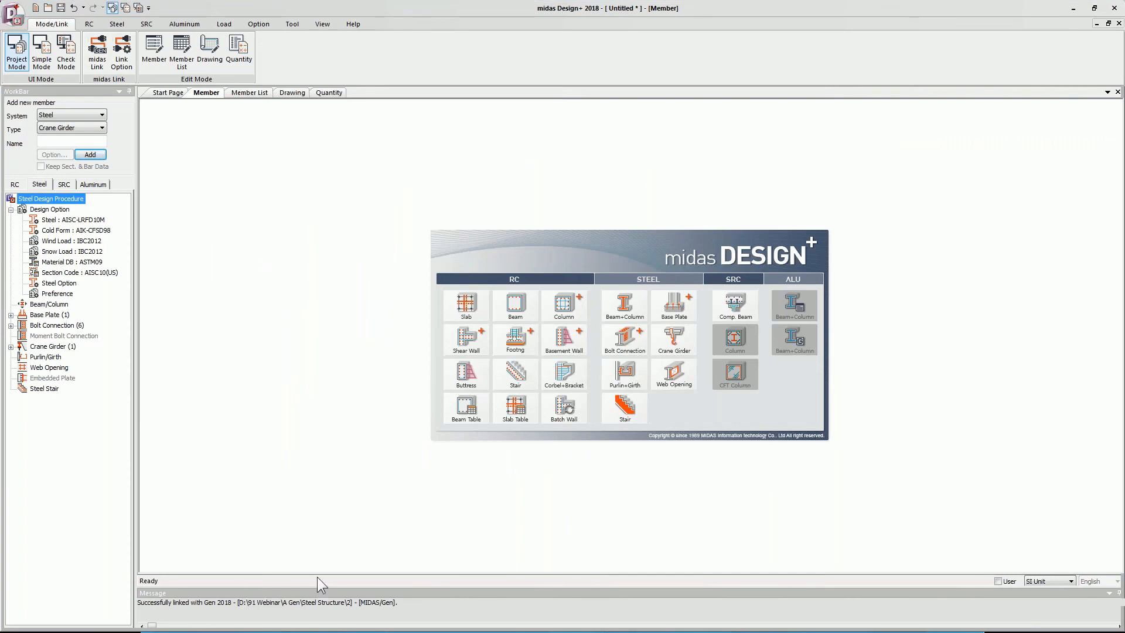
Open steel base plate design, select corner column-base node 11 in midas Gen, and try to import it into midas Design+.
click(666, 295)
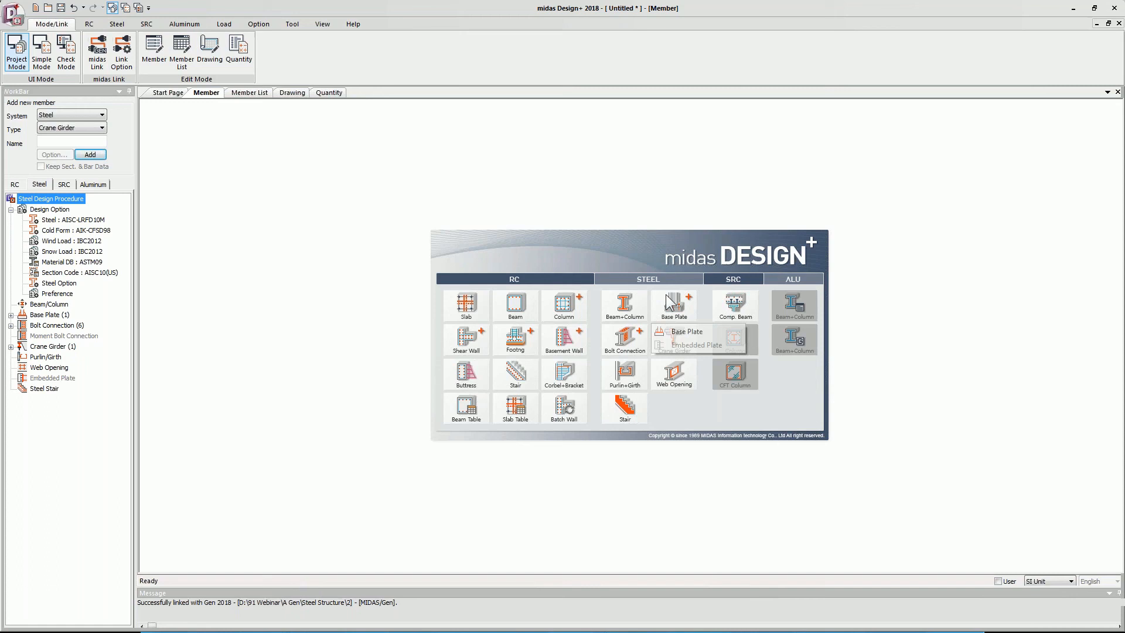
click(689, 332)
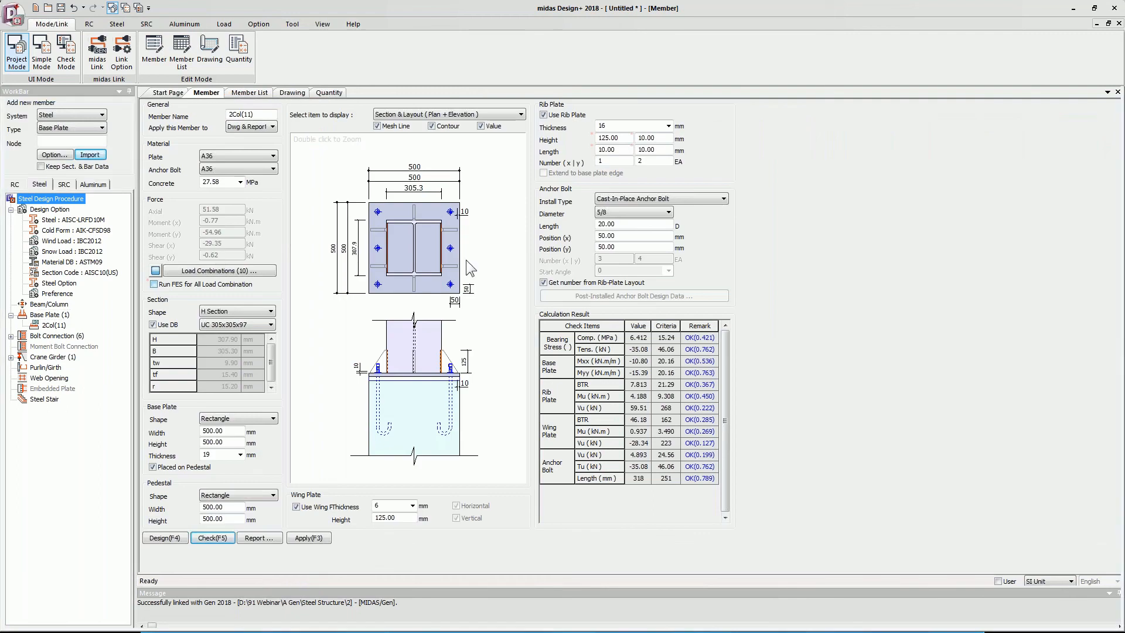
key(alt+Tab)
click(88, 92)
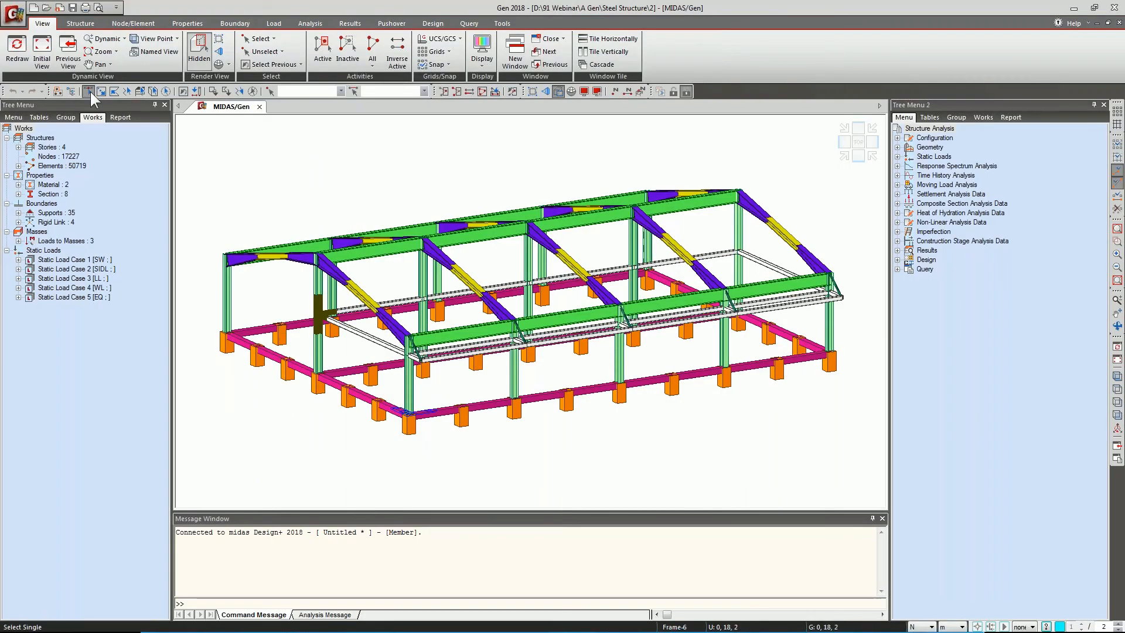
click(238, 344)
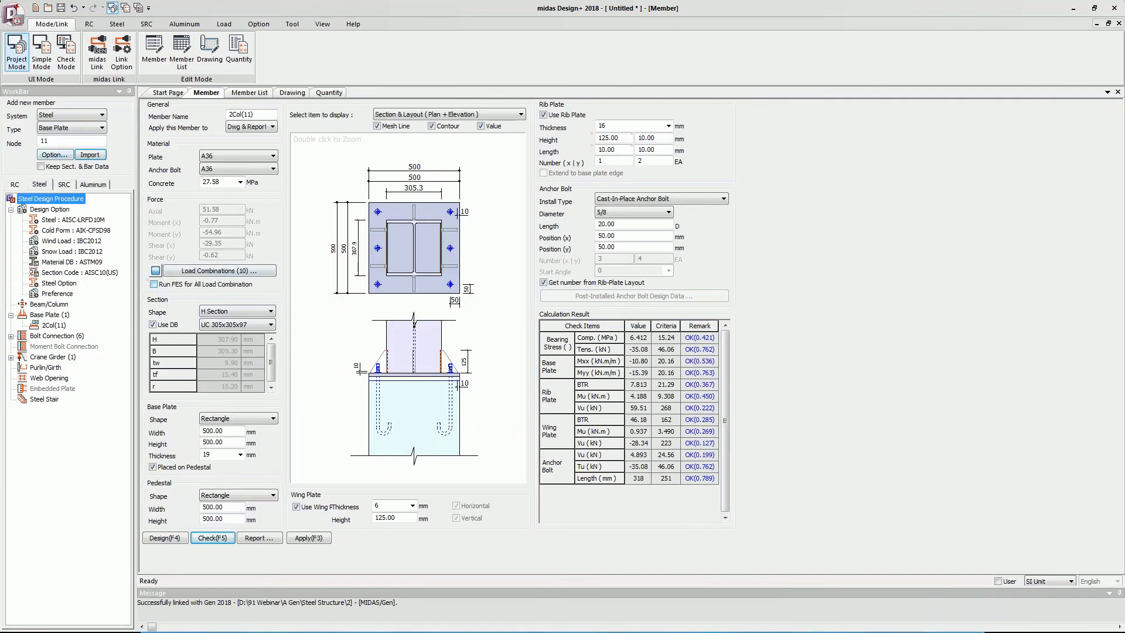
click(90, 155)
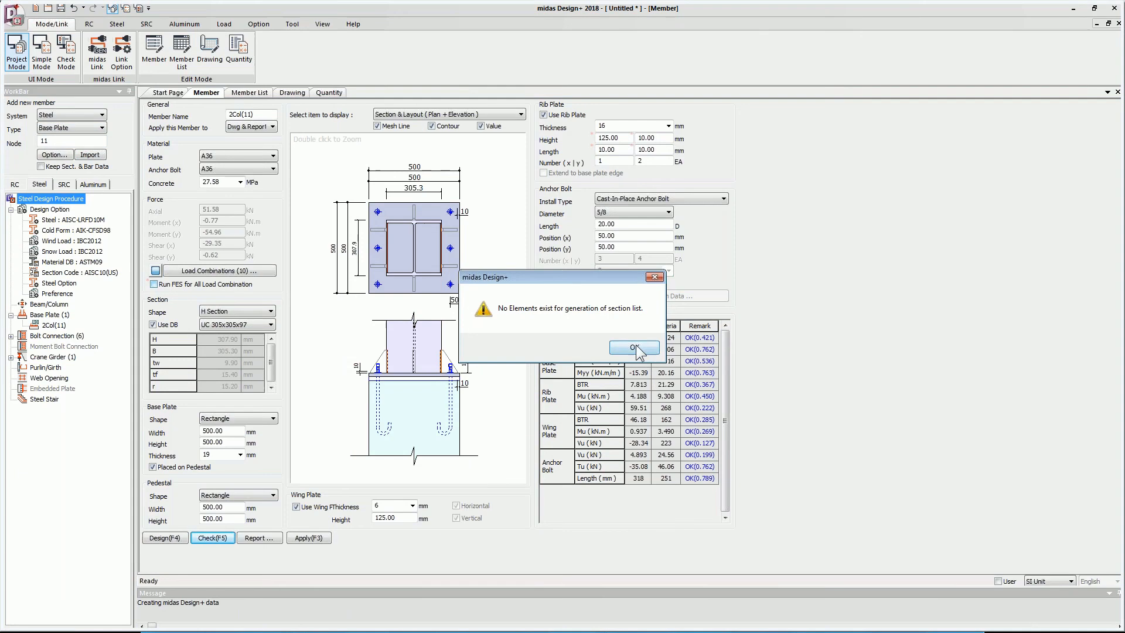
click(636, 347)
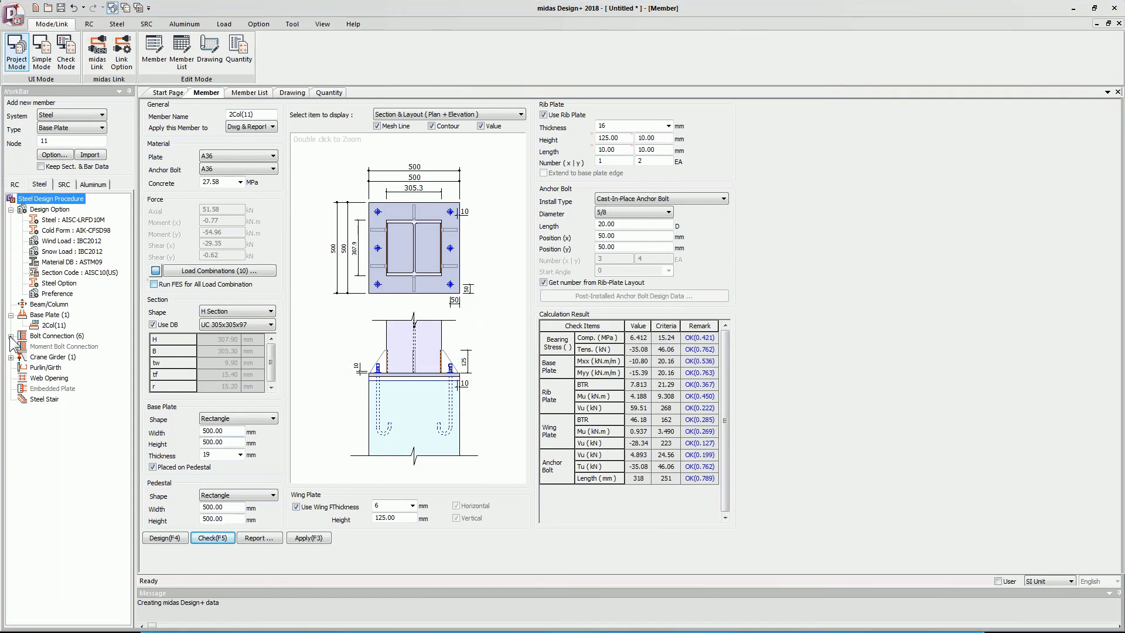
Select base plate member 2Col(11) and set its concrete strength to 25 MPa.
click(37, 324)
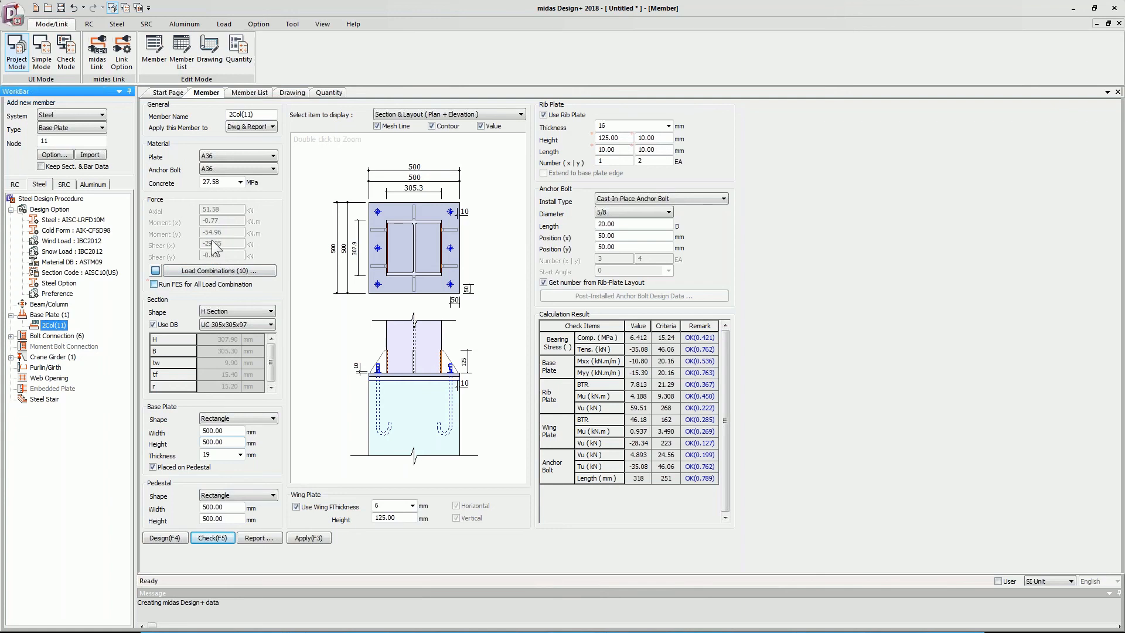
click(242, 184)
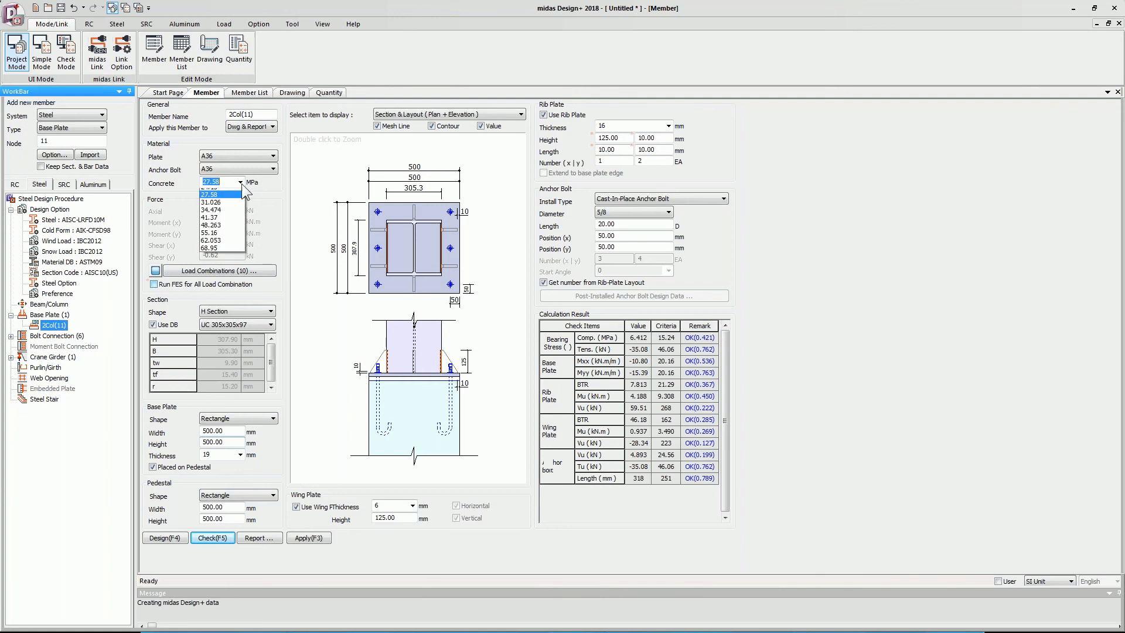
click(238, 183)
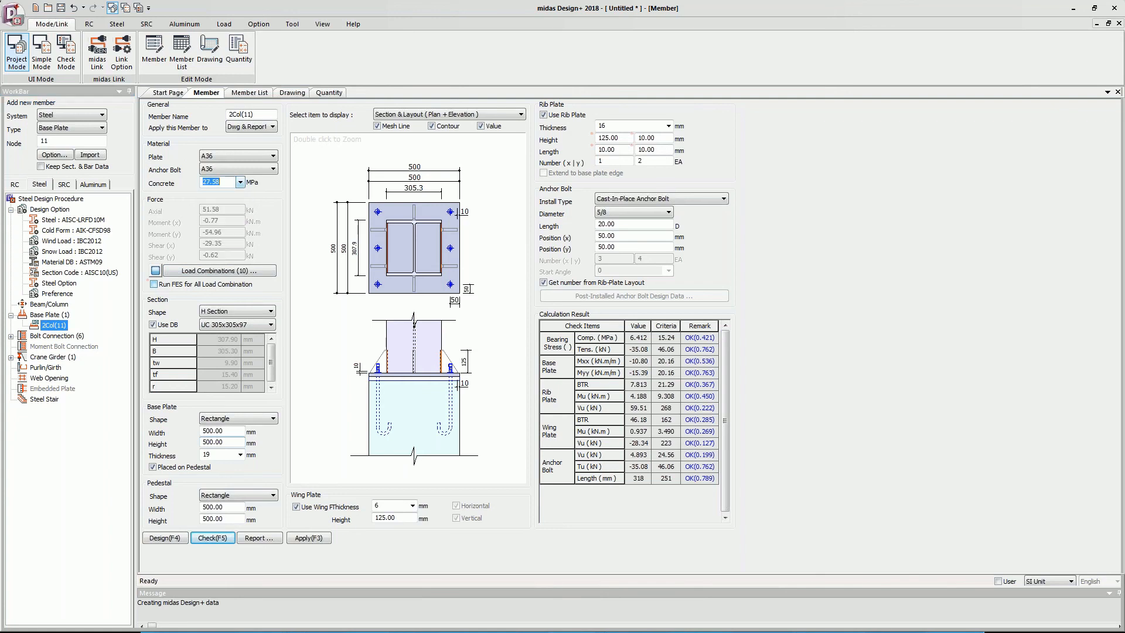
text(25)
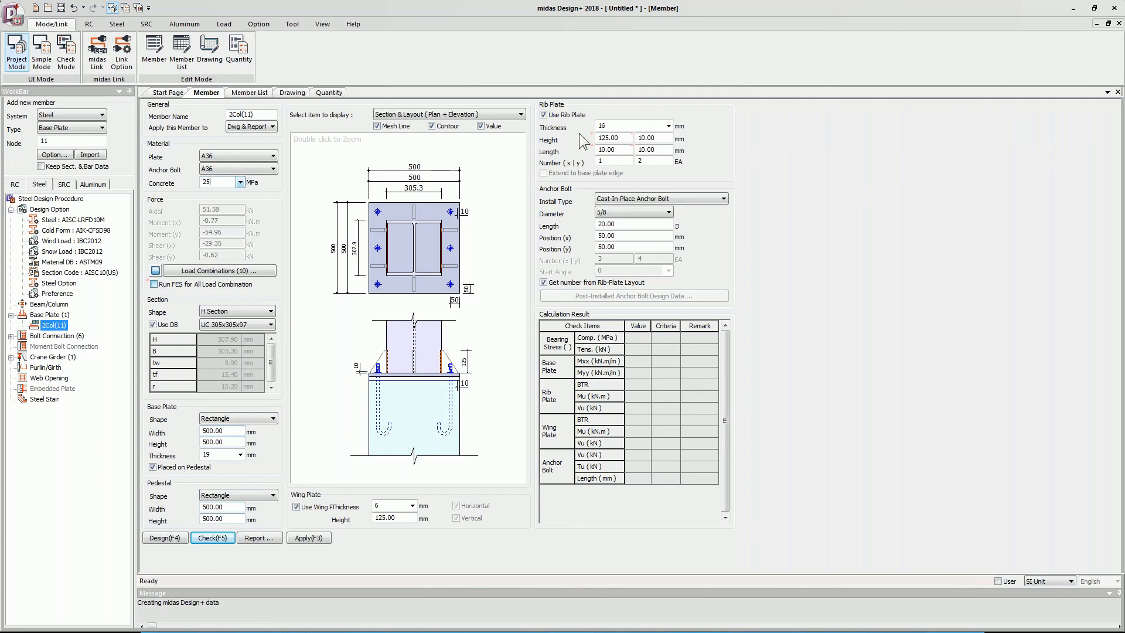
Turn the rib plate and the rib-based anchor bolt count off and back on to compare the base plate layouts.
click(544, 115)
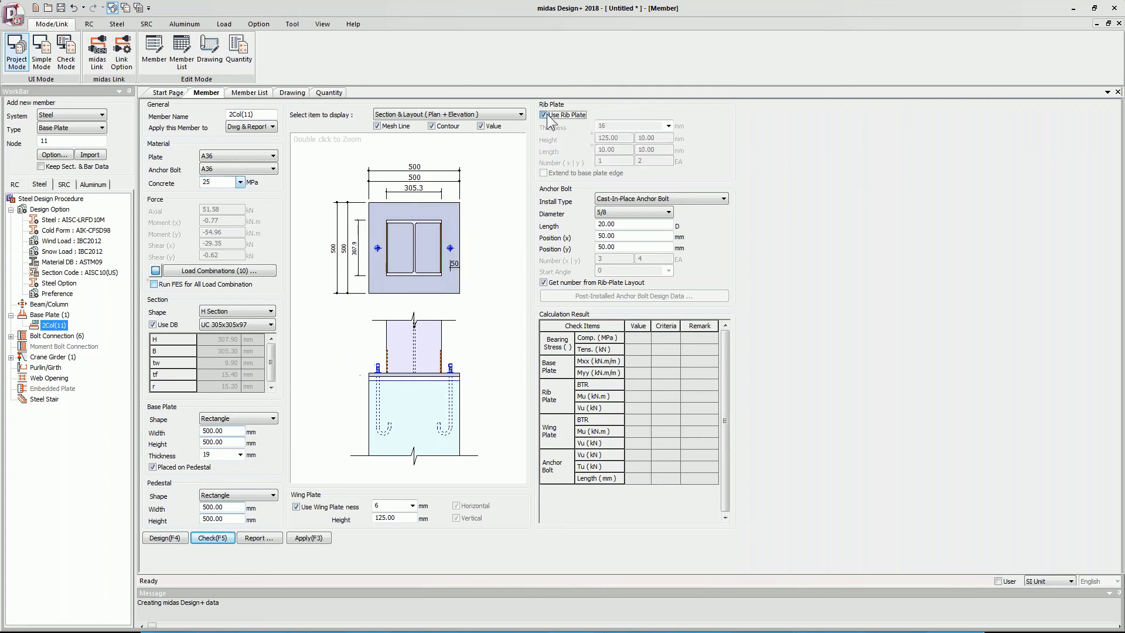
click(544, 115)
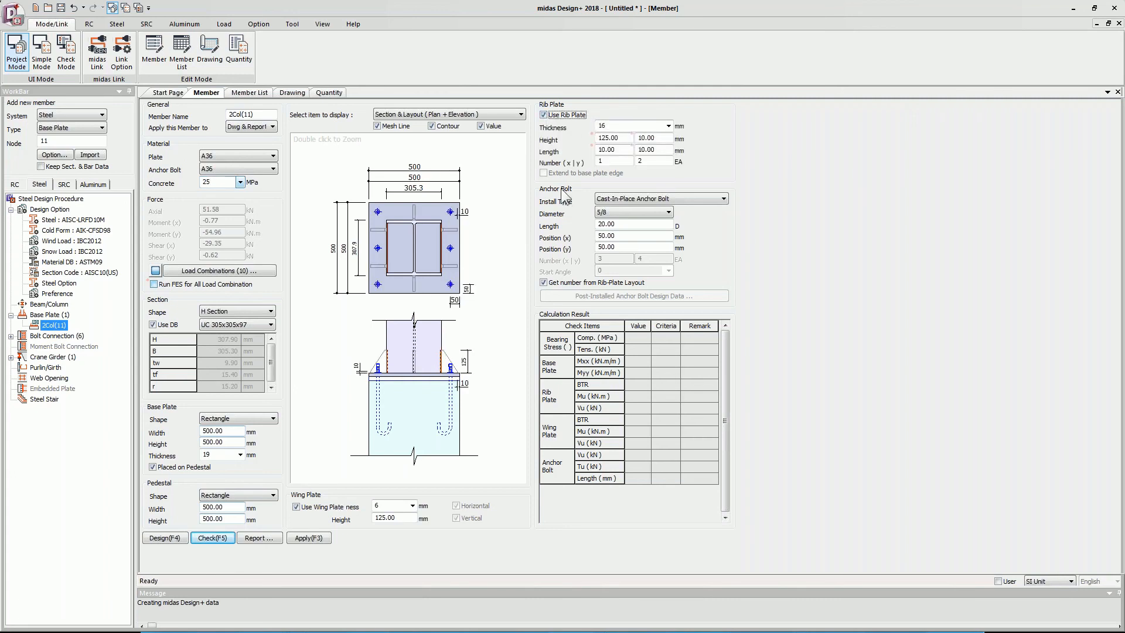
click(588, 283)
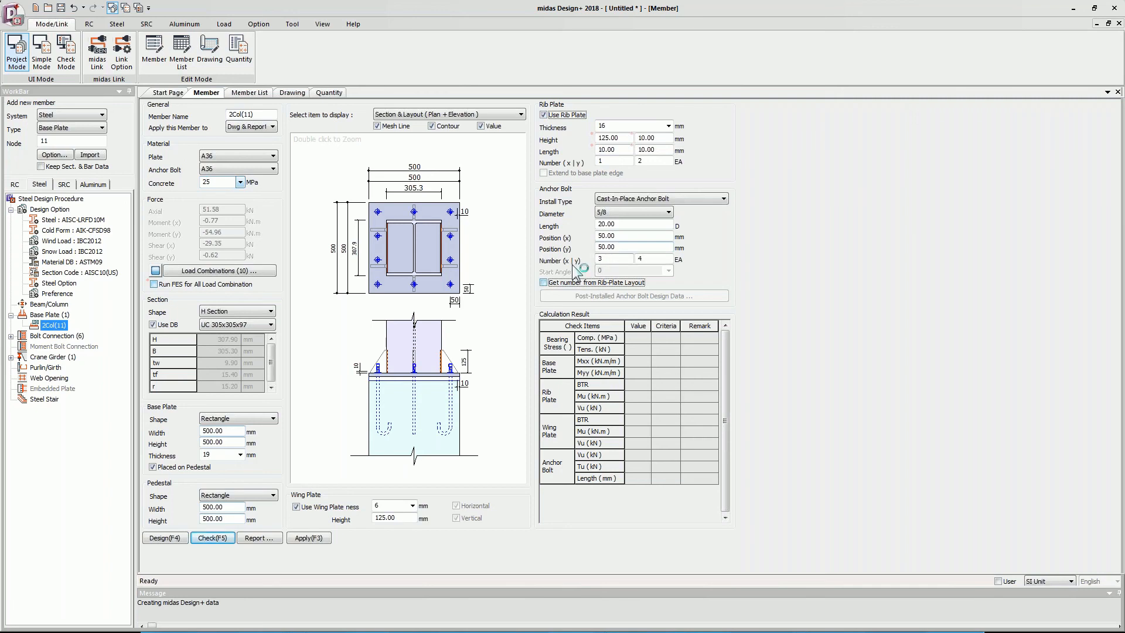
click(580, 283)
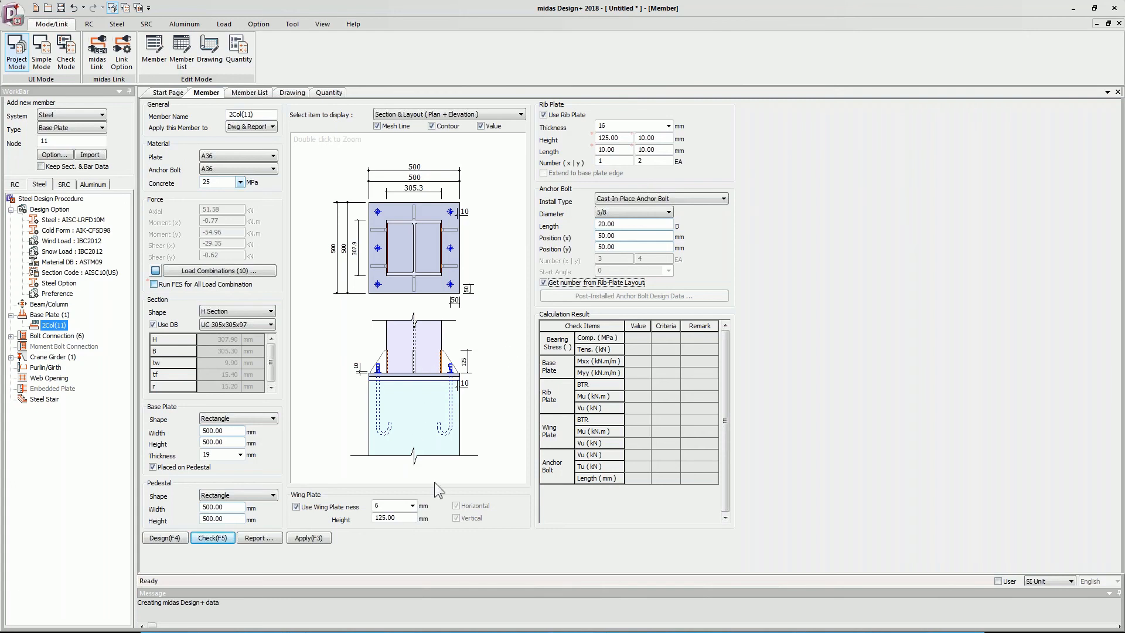
Turn the wing plate off and back on to compare the base plate layout with and without it.
click(296, 506)
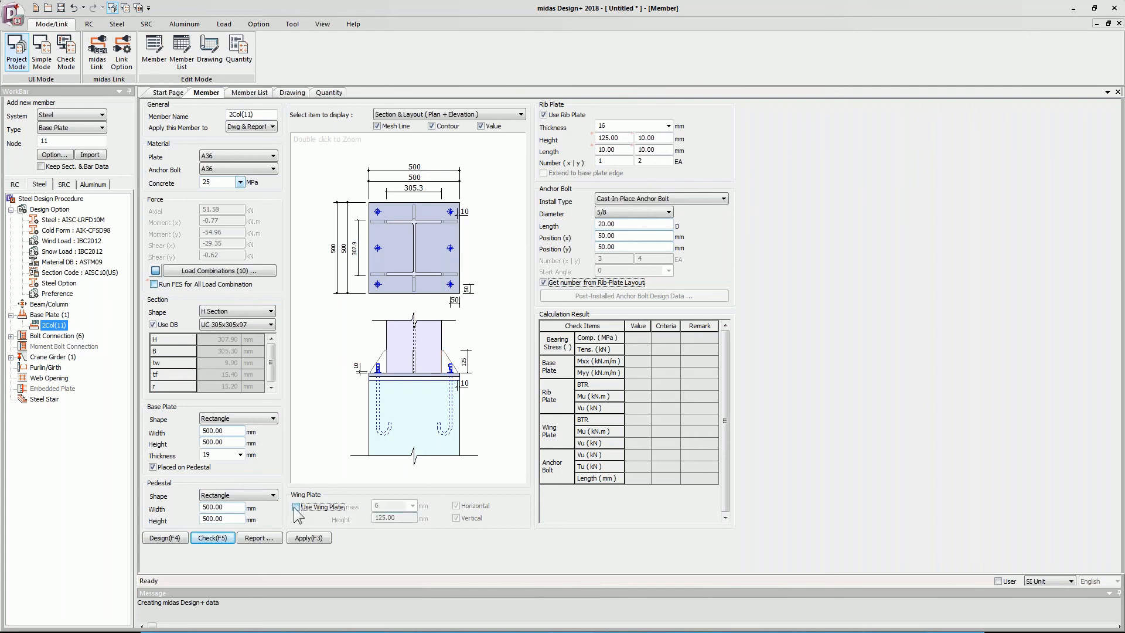
click(296, 507)
click(296, 507)
click(296, 507)
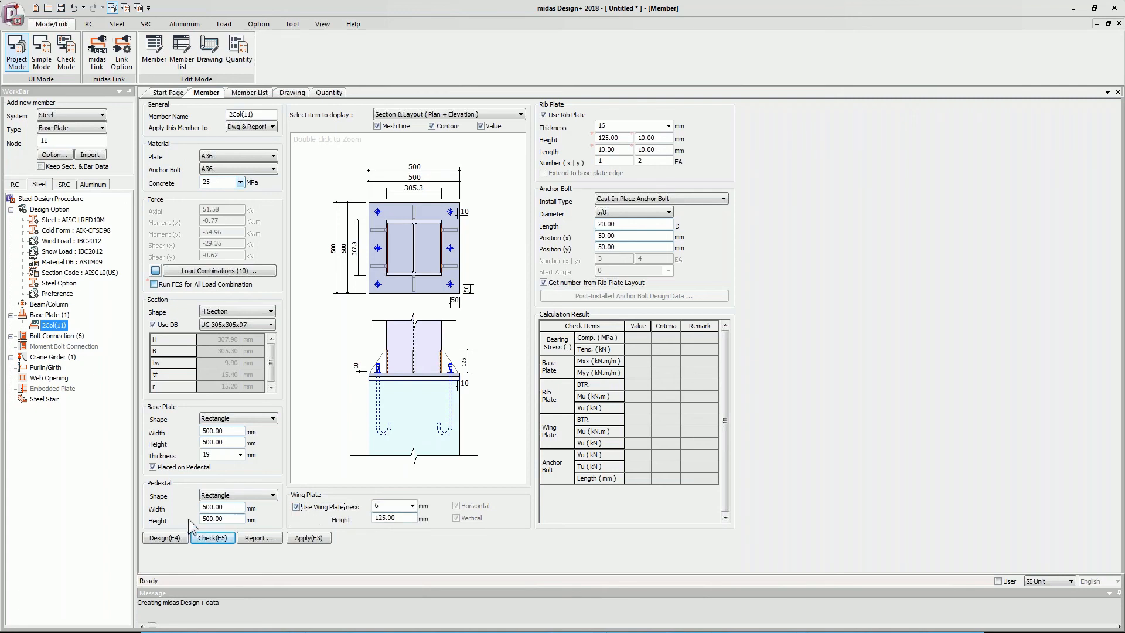
Run the design of base plate 2Col(11) and examine its bearing stress and rib plate check results.
click(167, 538)
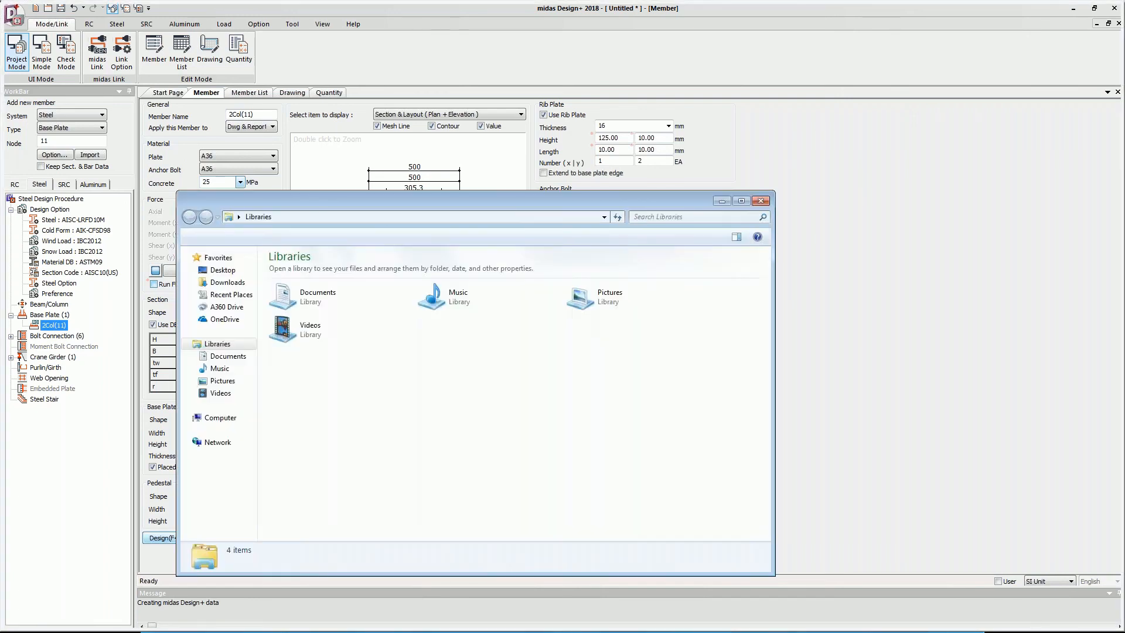
drag(457, 200, 0, 234)
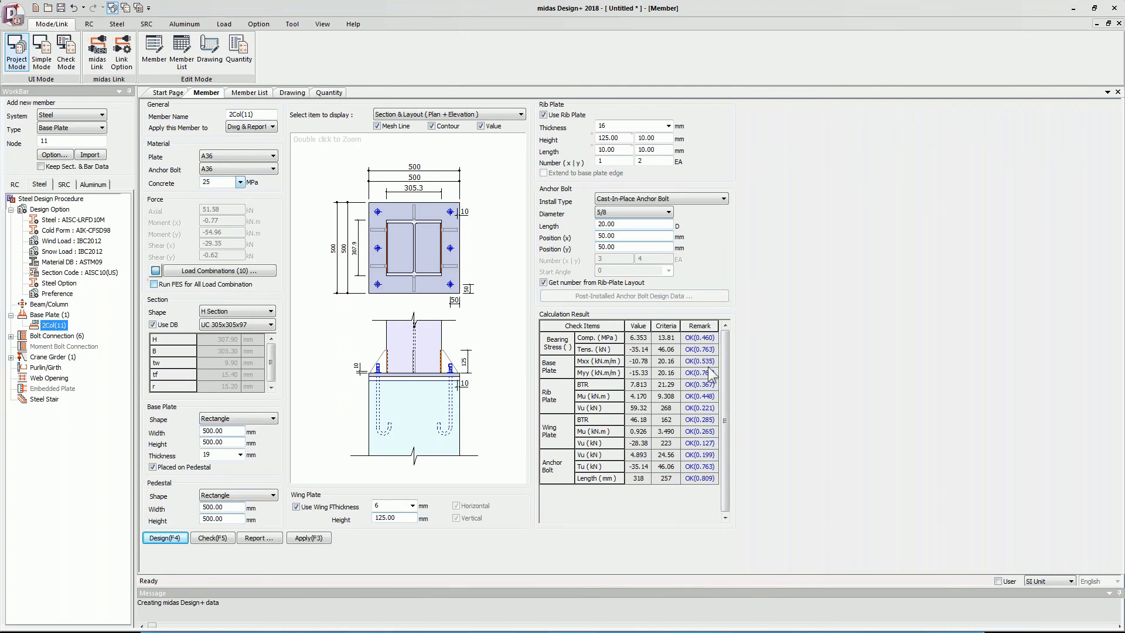
click(556, 347)
click(552, 394)
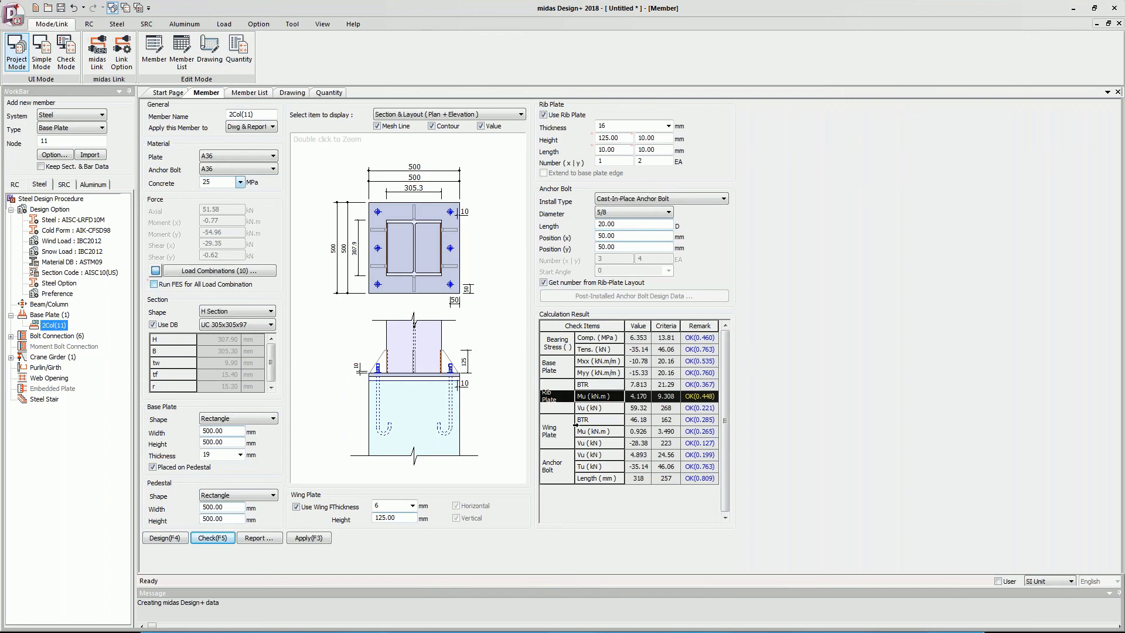
Examine the wing plate moment and anchor bolt tension check results of base plate 2Col(11).
click(557, 434)
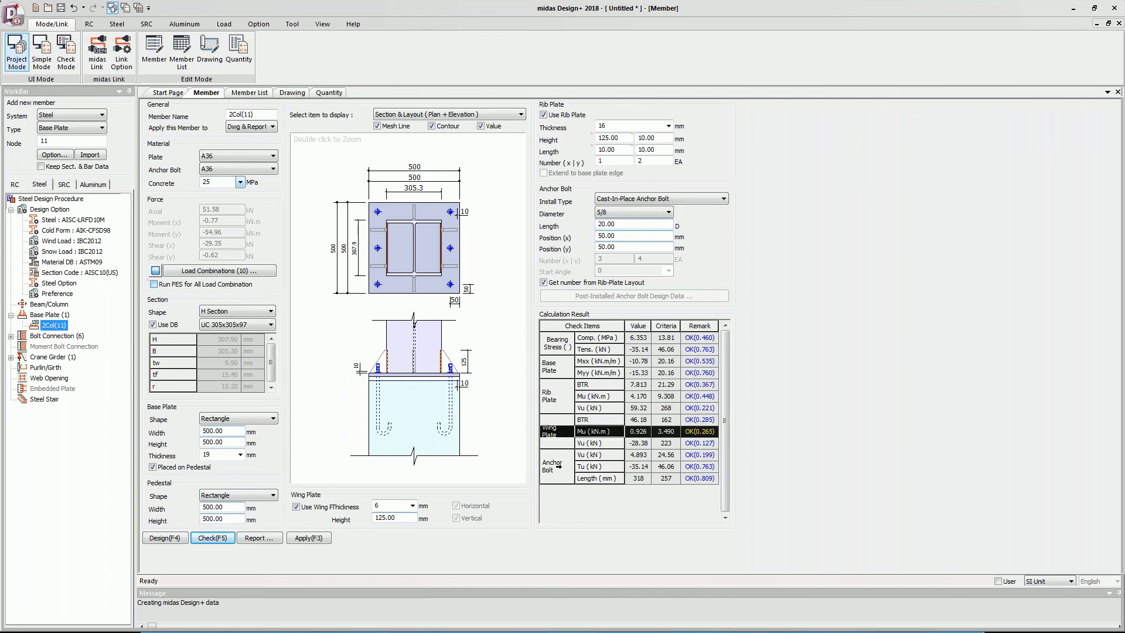
click(700, 471)
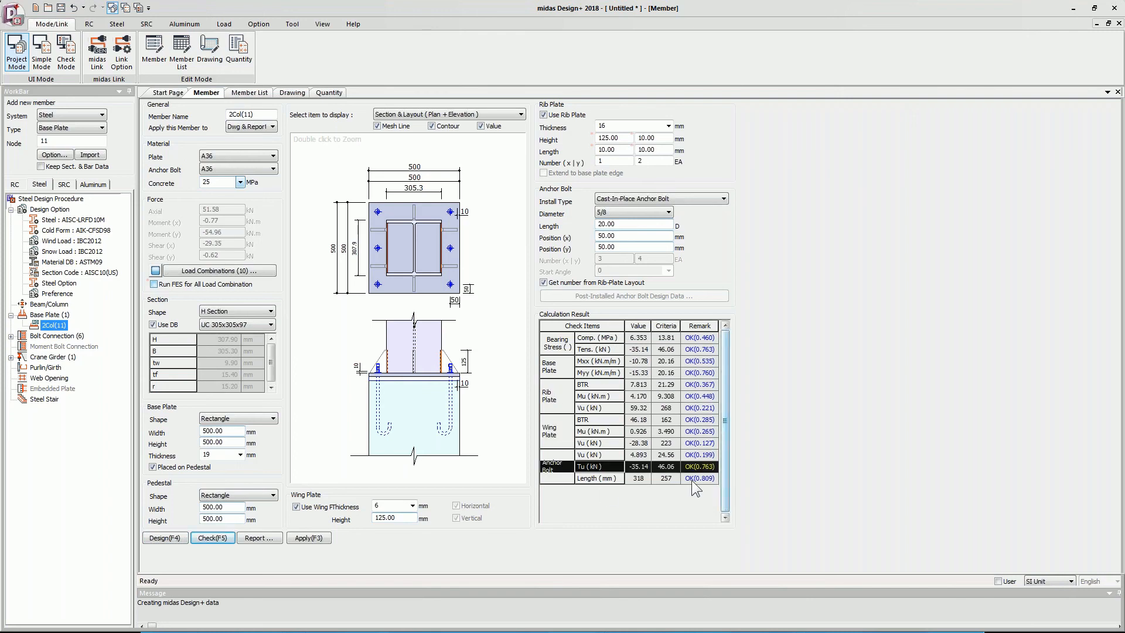
click(701, 471)
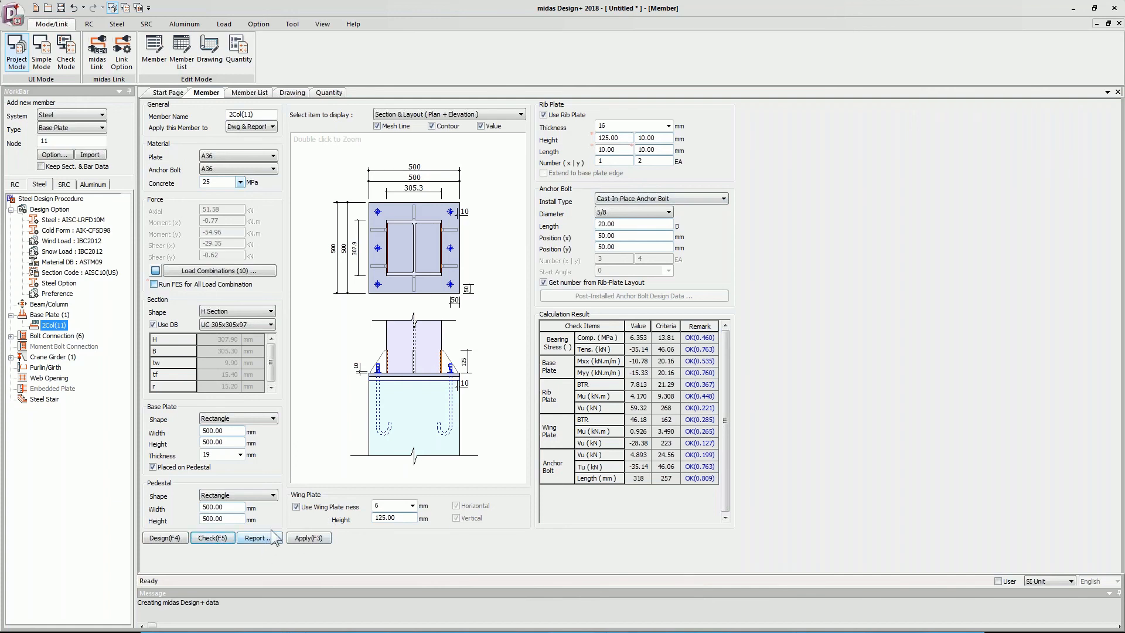
Generate the detail report for base plate 2Col(11) and close the Book1 Excel workbook without saving it.
click(266, 543)
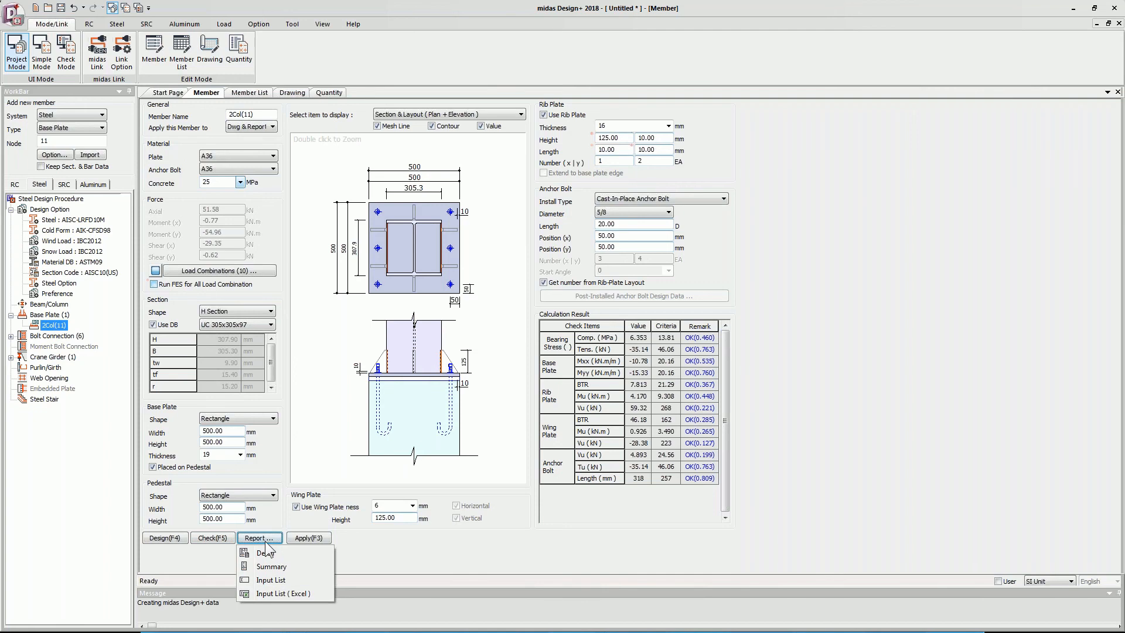
click(266, 556)
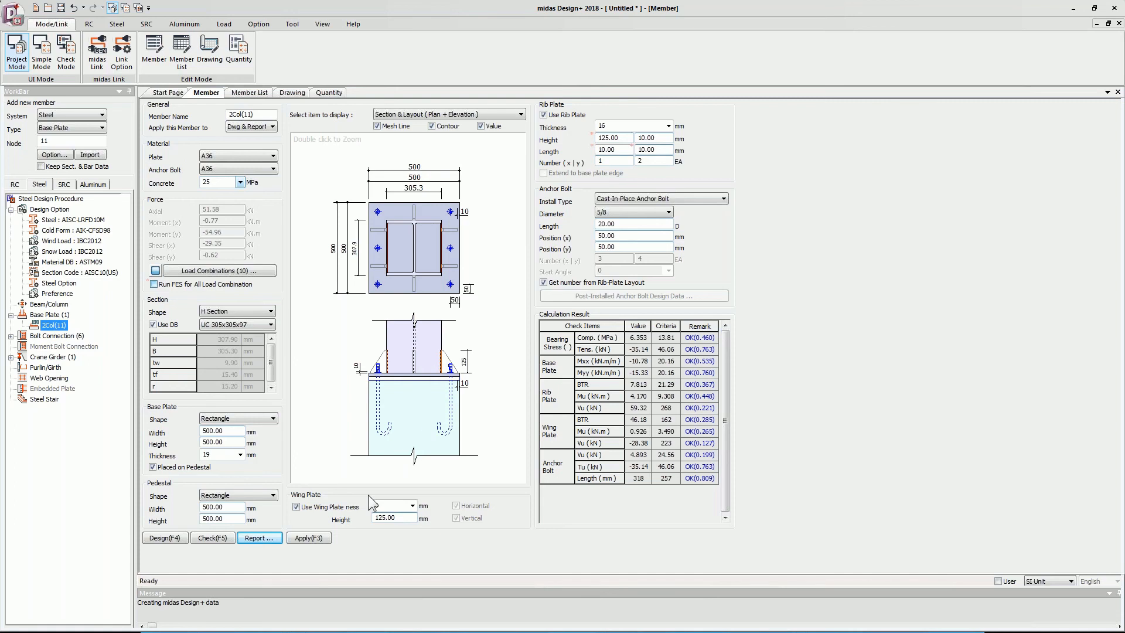
click(252, 542)
click(264, 553)
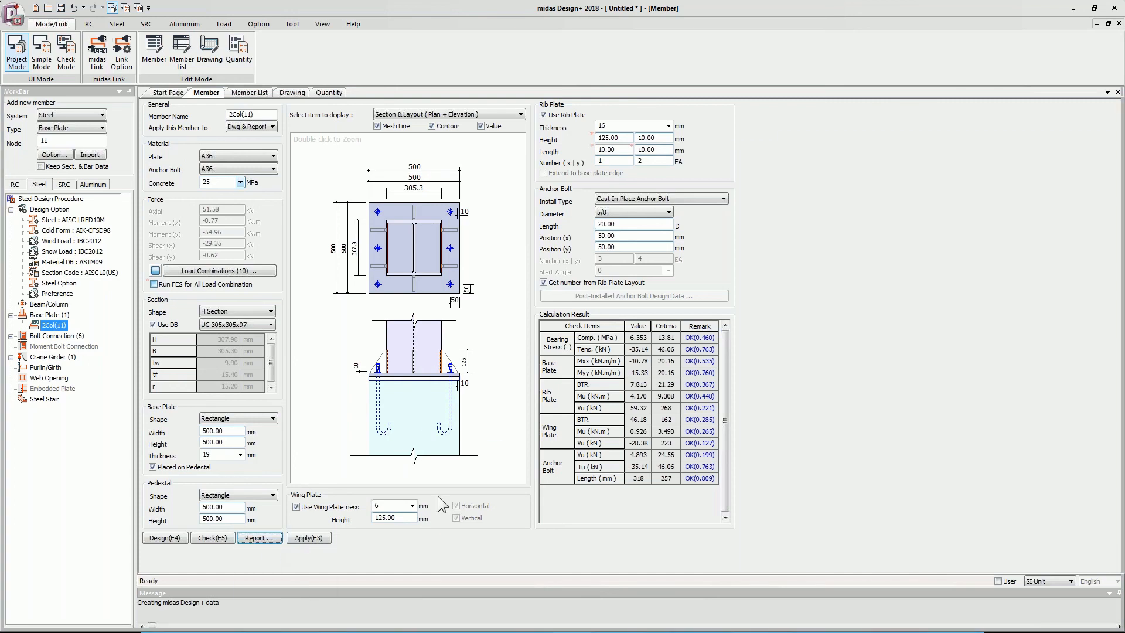
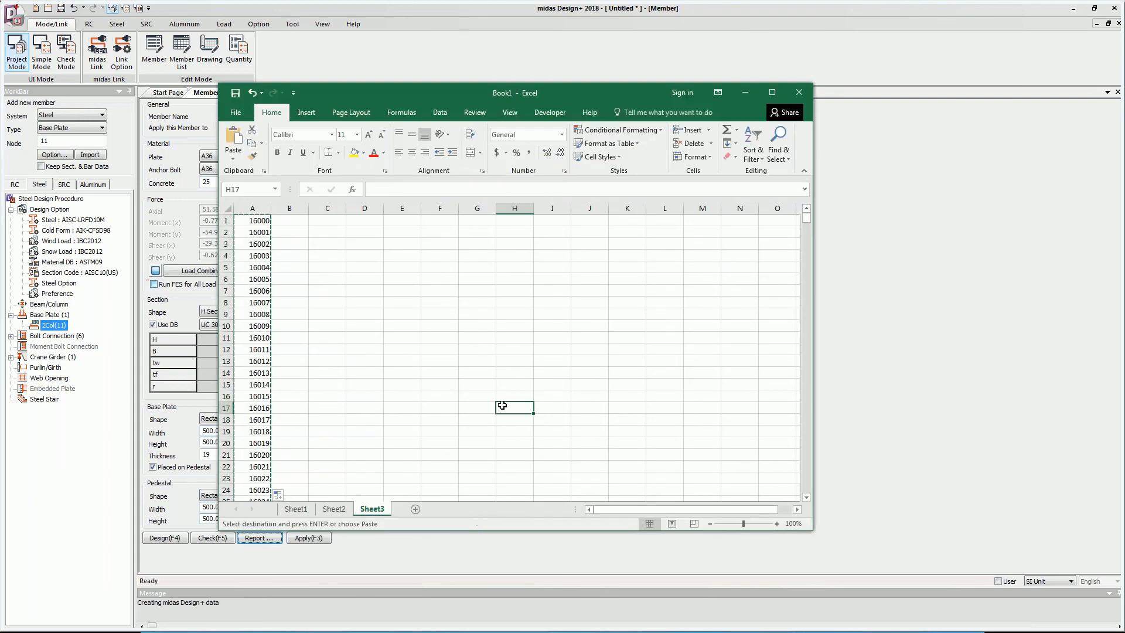
click(800, 90)
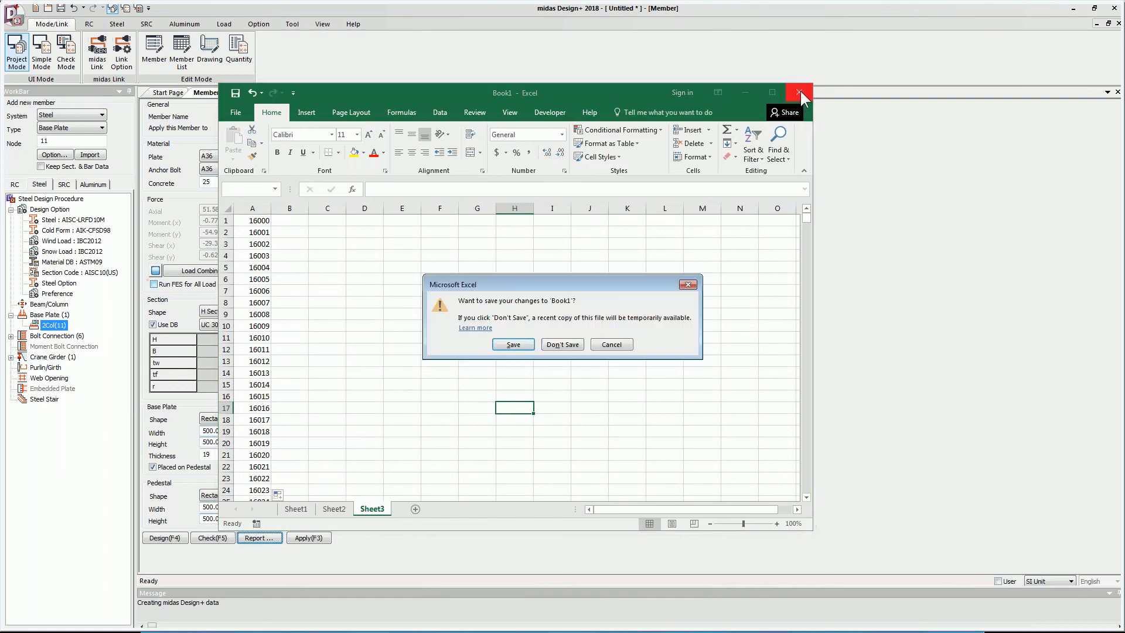
click(567, 346)
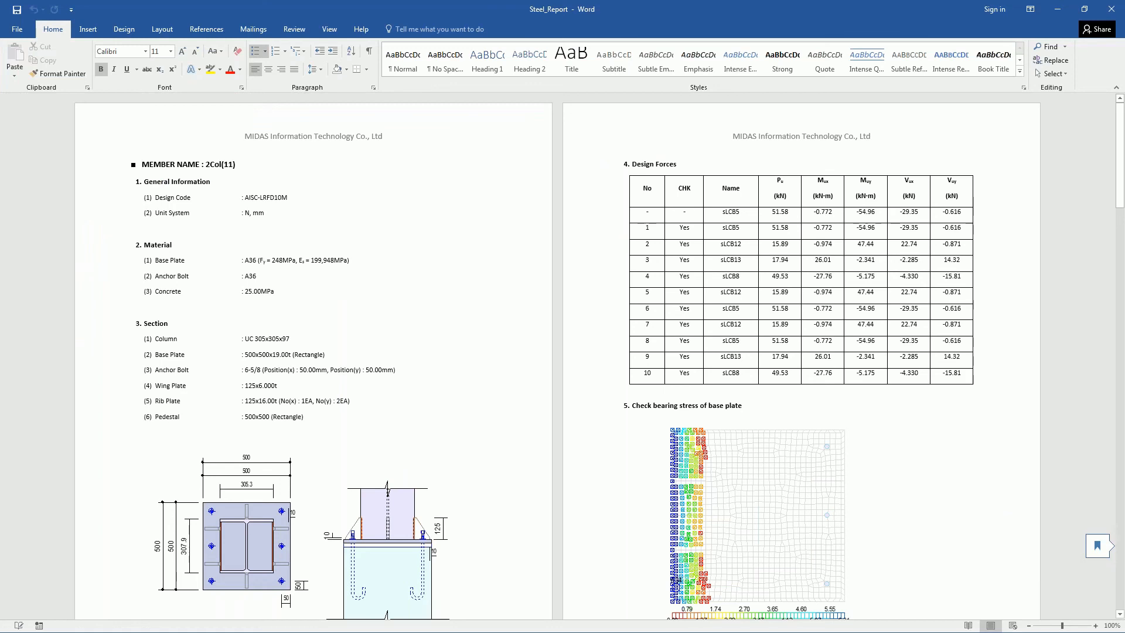
In the Steel_Report Word document, review the general information, material, section and design forces of base plate 2Col(11).
click(288, 197)
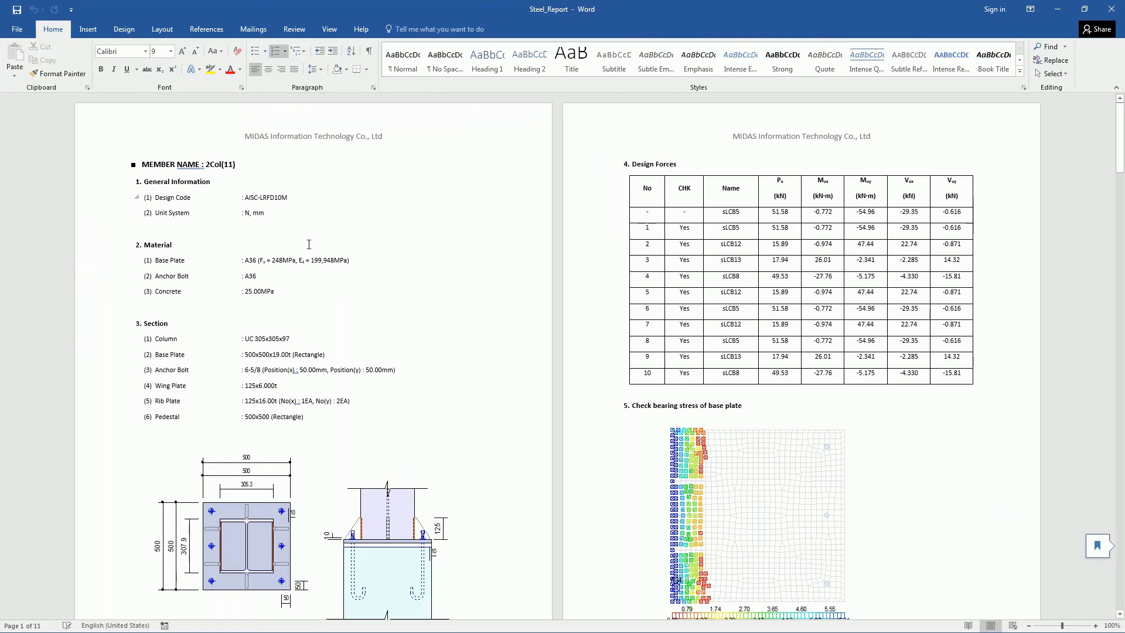
scroll(309, 244, down, 5)
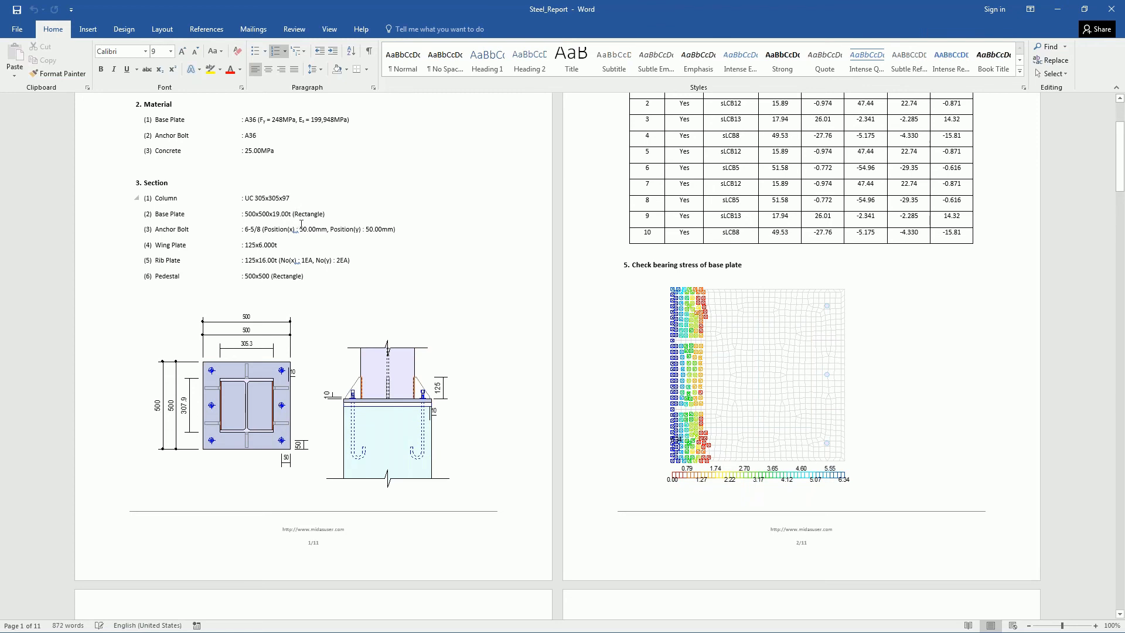
click(286, 279)
scroll(415, 247, down, 3)
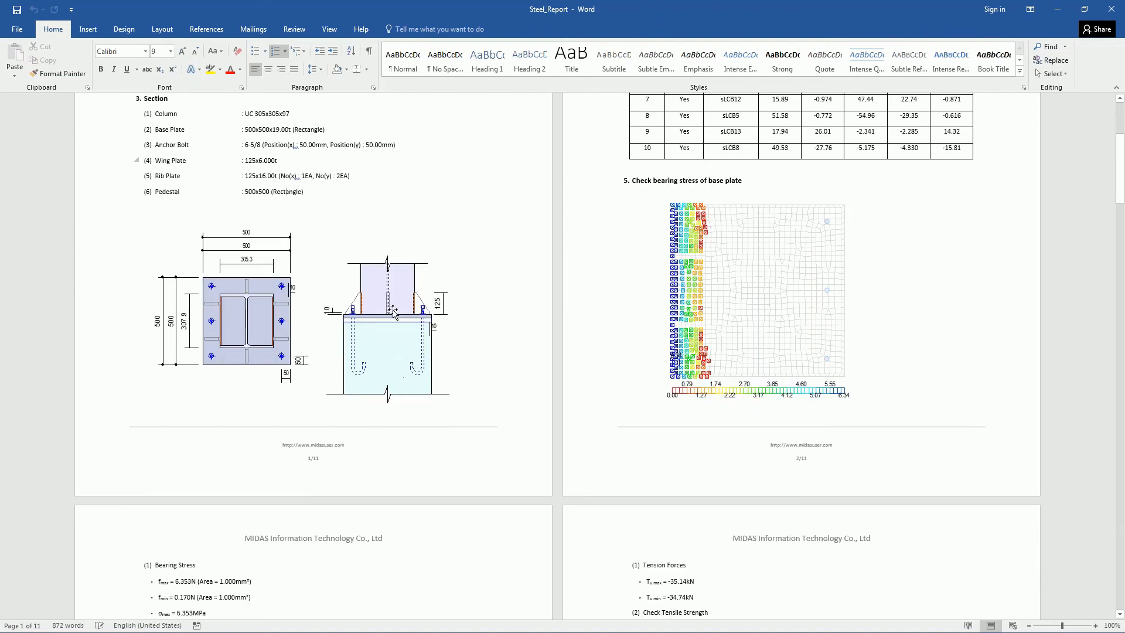
scroll(837, 413, up, 8)
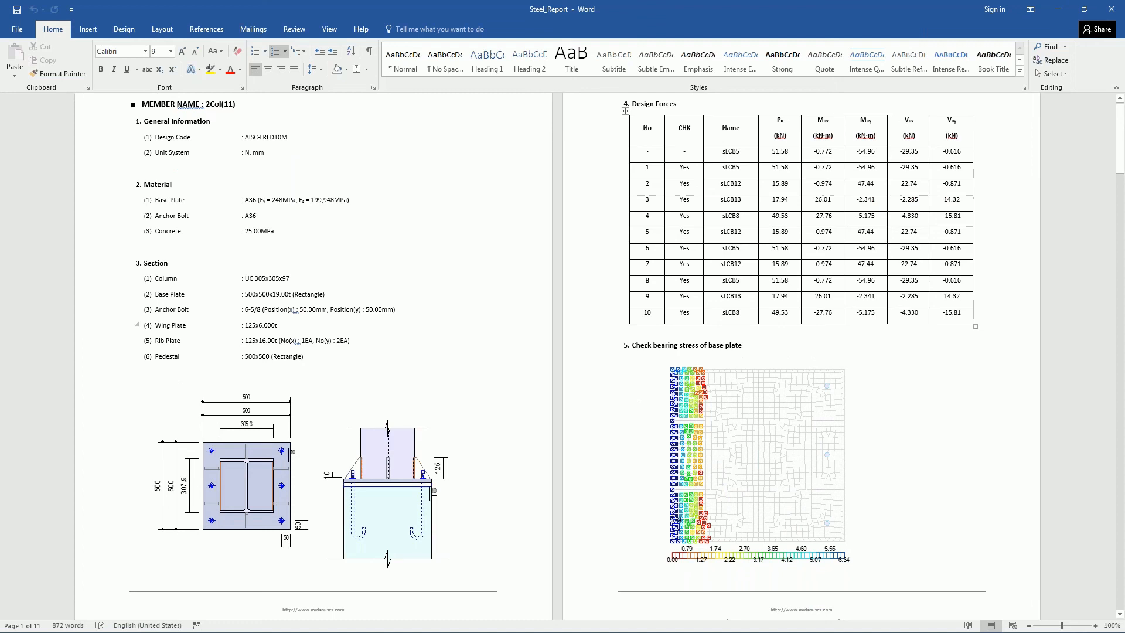
scroll(802, 412, down, 4)
scroll(756, 372, down, 2)
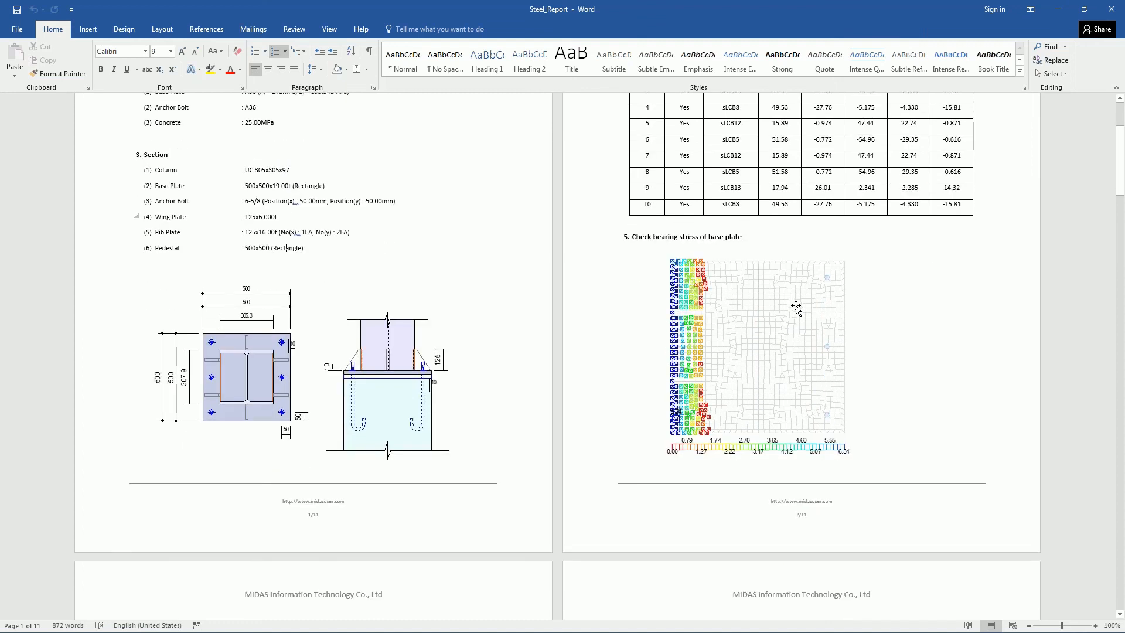
Review the report's base plate bearing stress and anchor bolt tension checks, including the calculated ratios.
scroll(797, 307, down, 5)
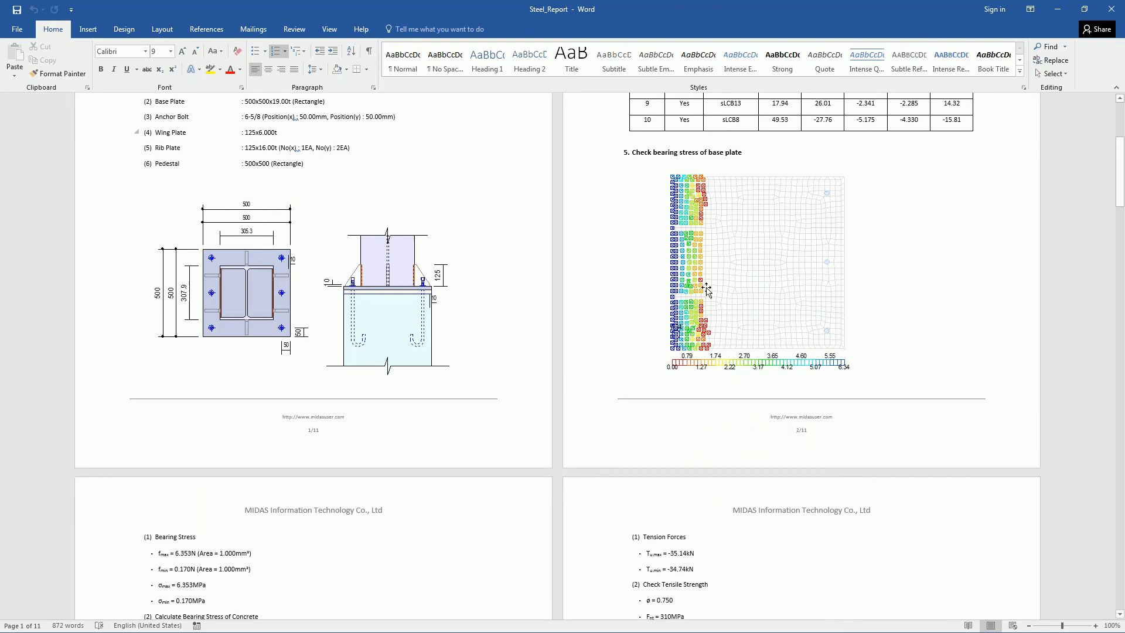
scroll(706, 290, down, 5)
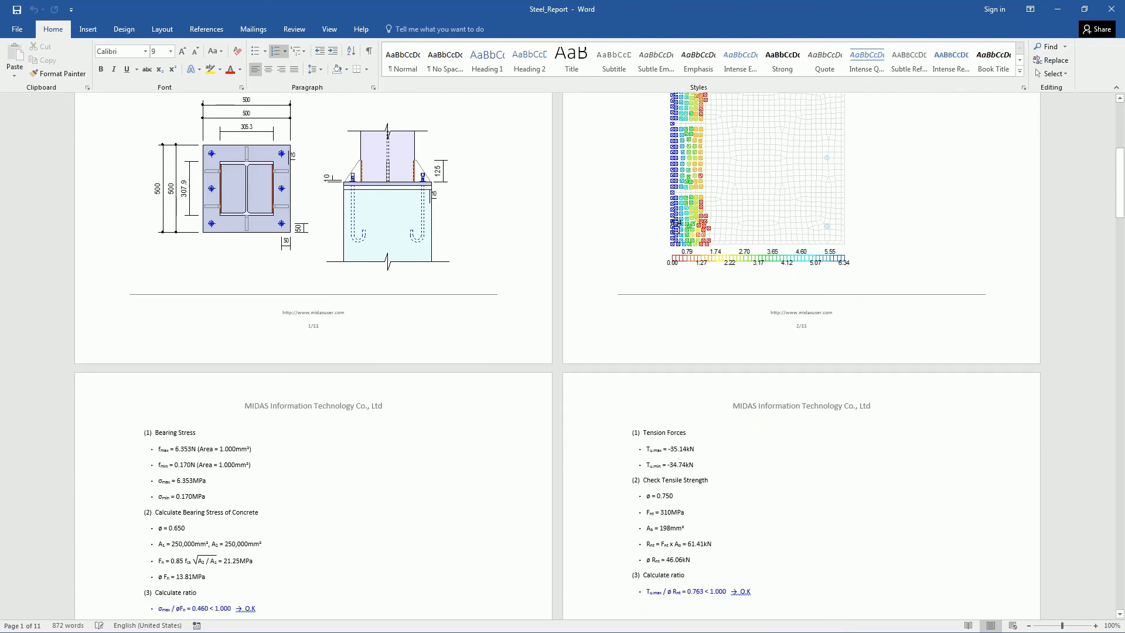
scroll(641, 309, down, 7)
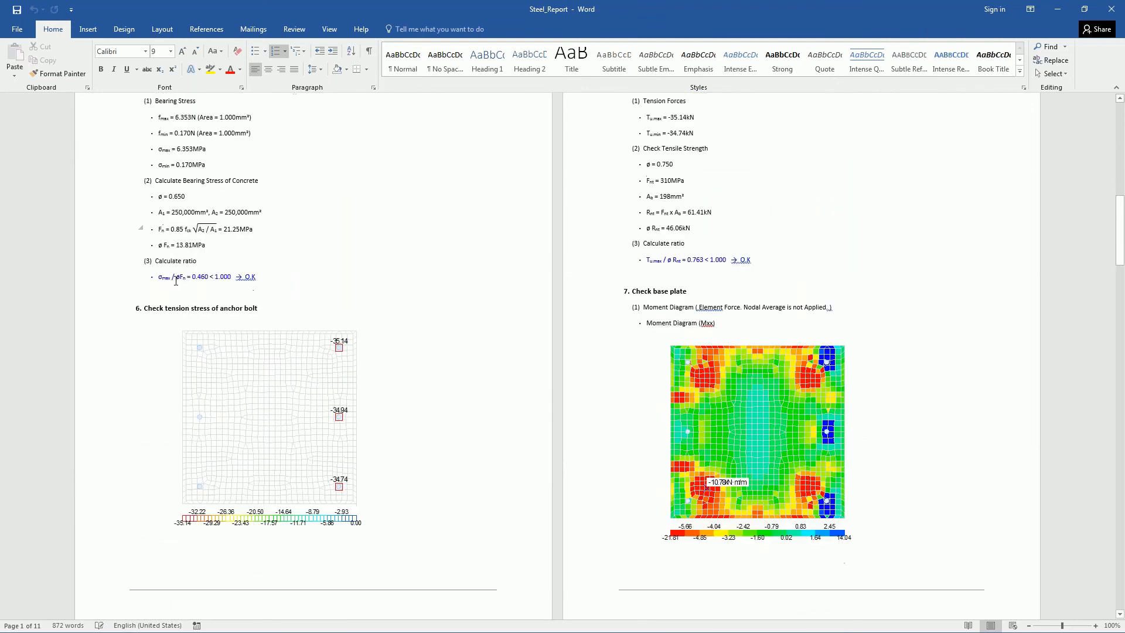
scroll(175, 281, down, 1)
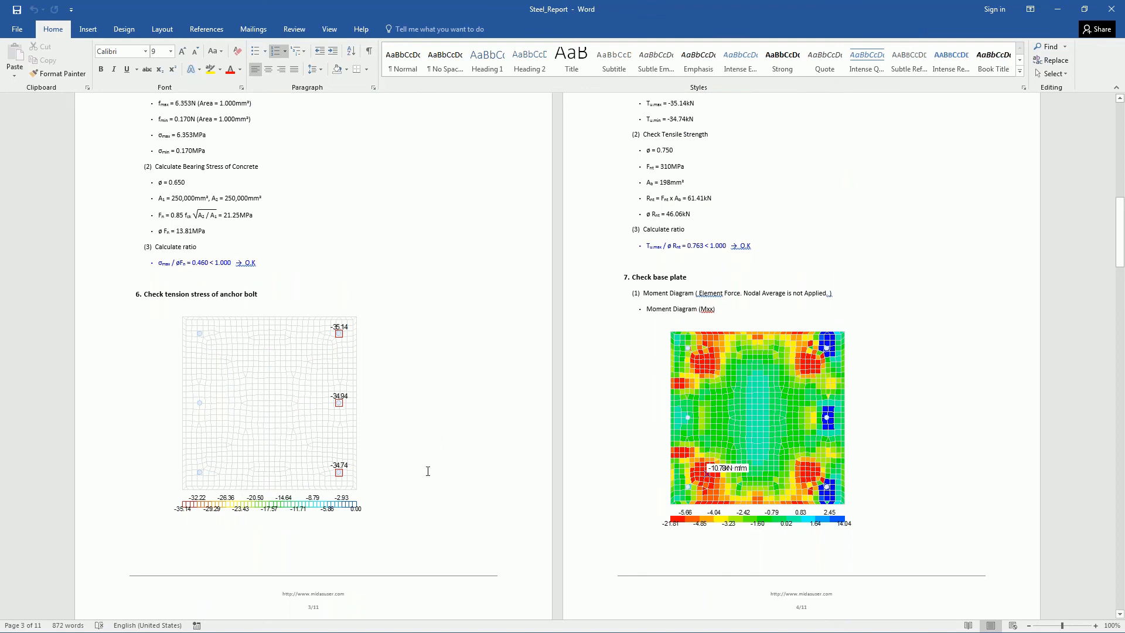
scroll(428, 471, up, 6)
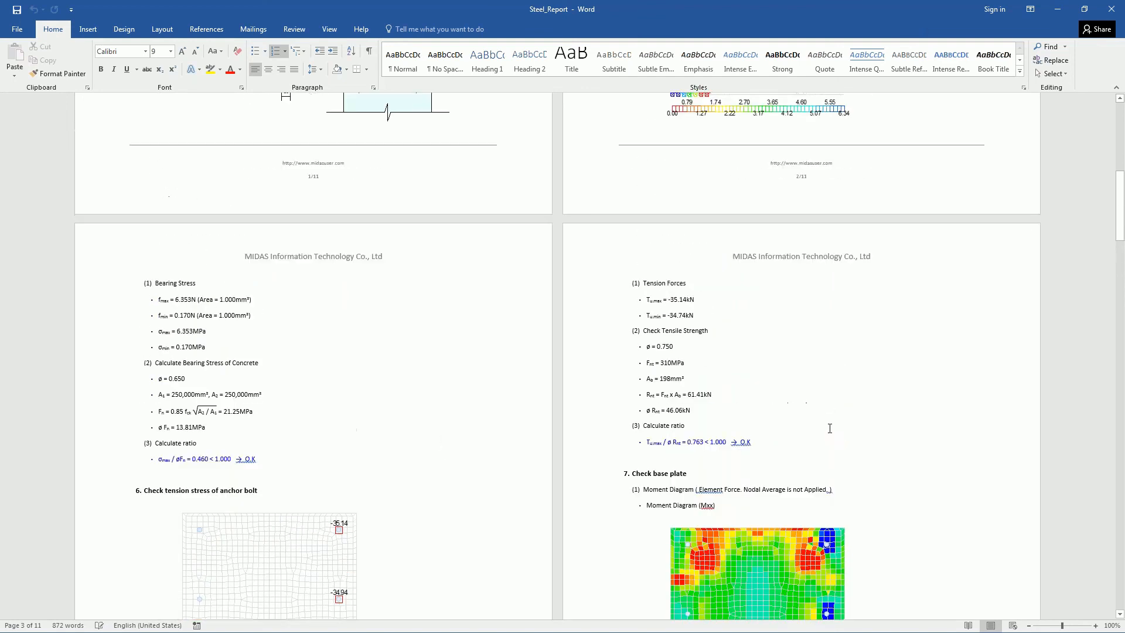
scroll(724, 318, down, 4)
scroll(782, 340, down, 3)
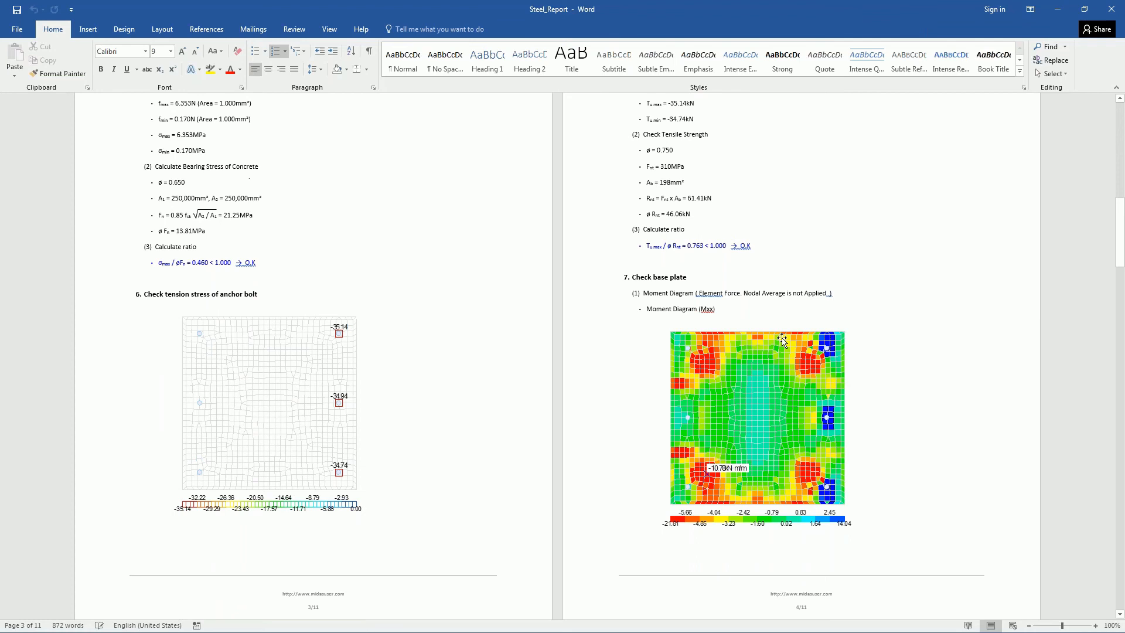
scroll(782, 340, down, 1)
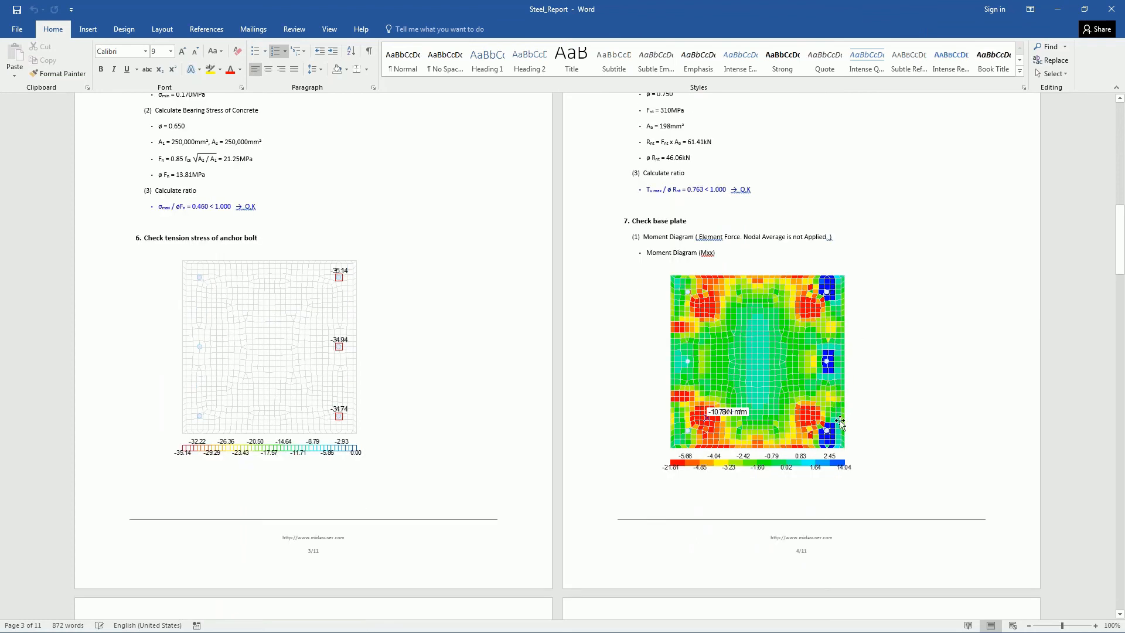
Review the base plate moment and shear force diagrams and the moment strength calculation in section 7 of the report.
scroll(838, 331, down, 10)
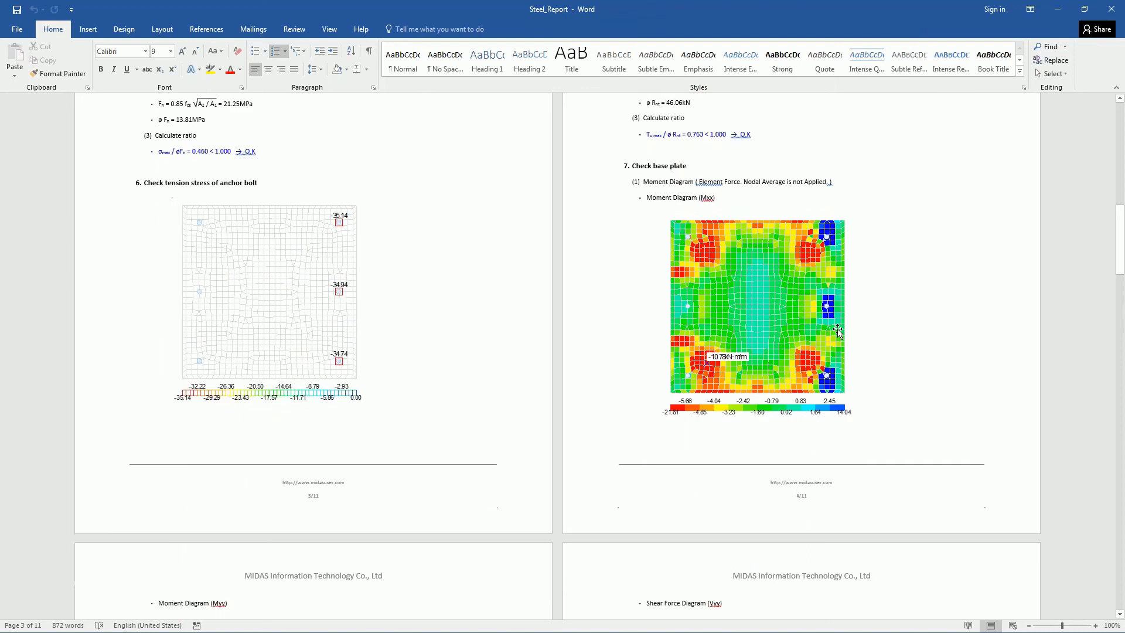
scroll(354, 372, down, 4)
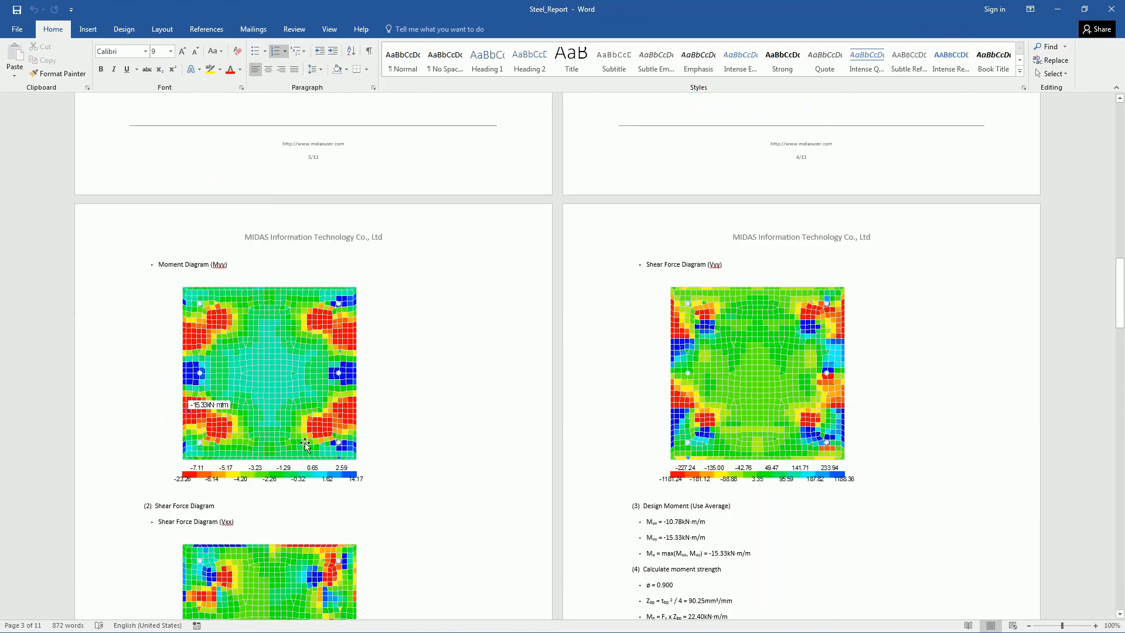
scroll(356, 419, down, 7)
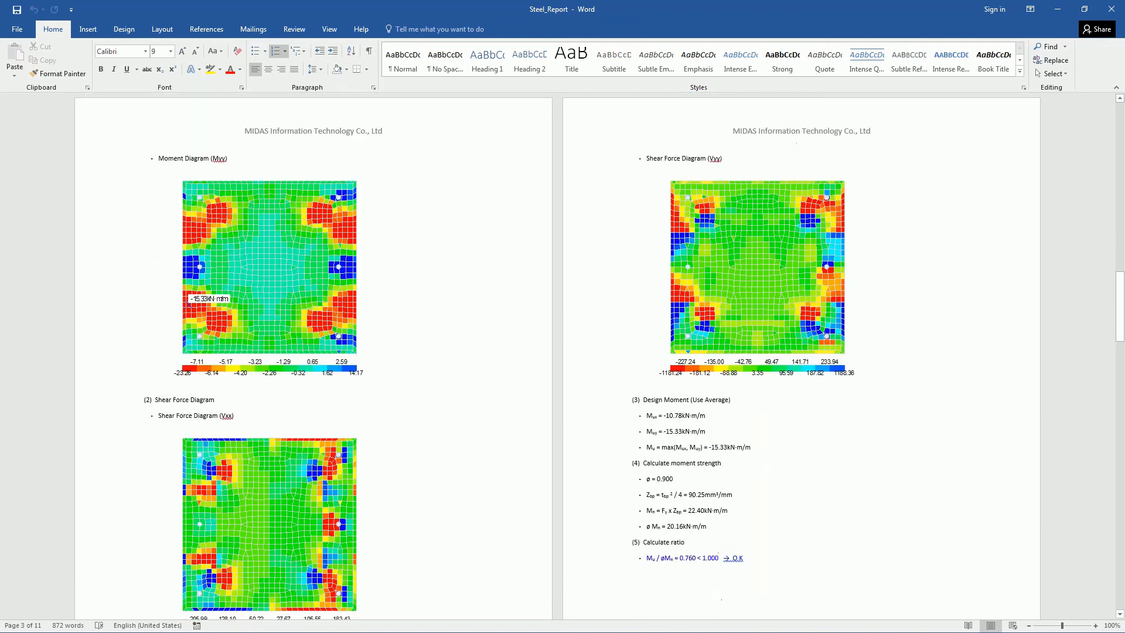
scroll(846, 460, up, 3)
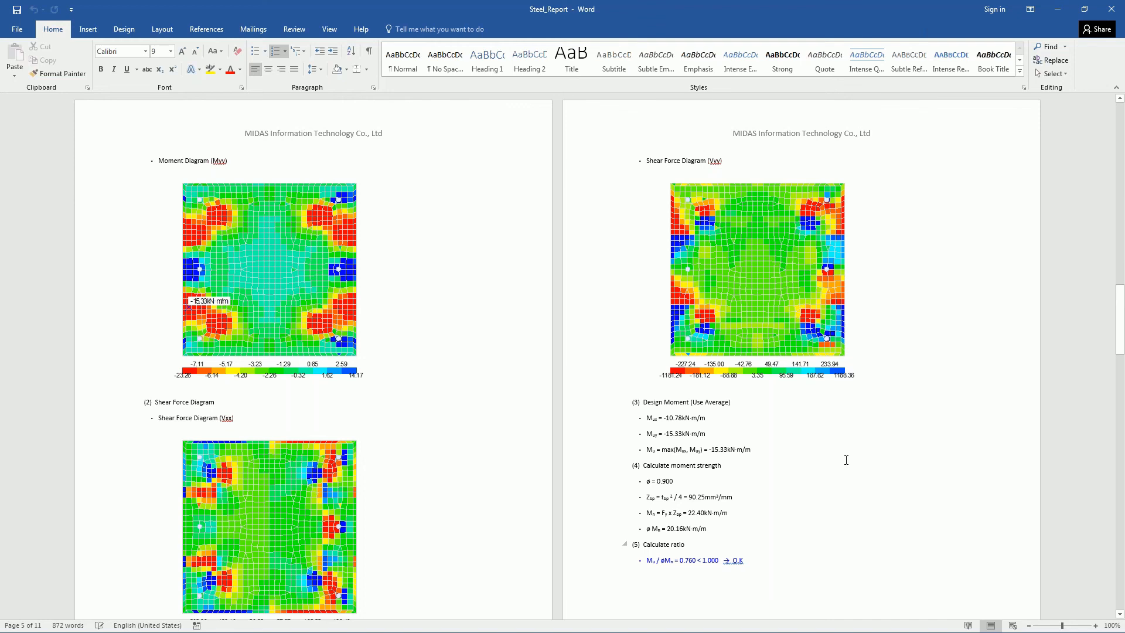
scroll(846, 460, up, 2)
scroll(774, 346, down, 5)
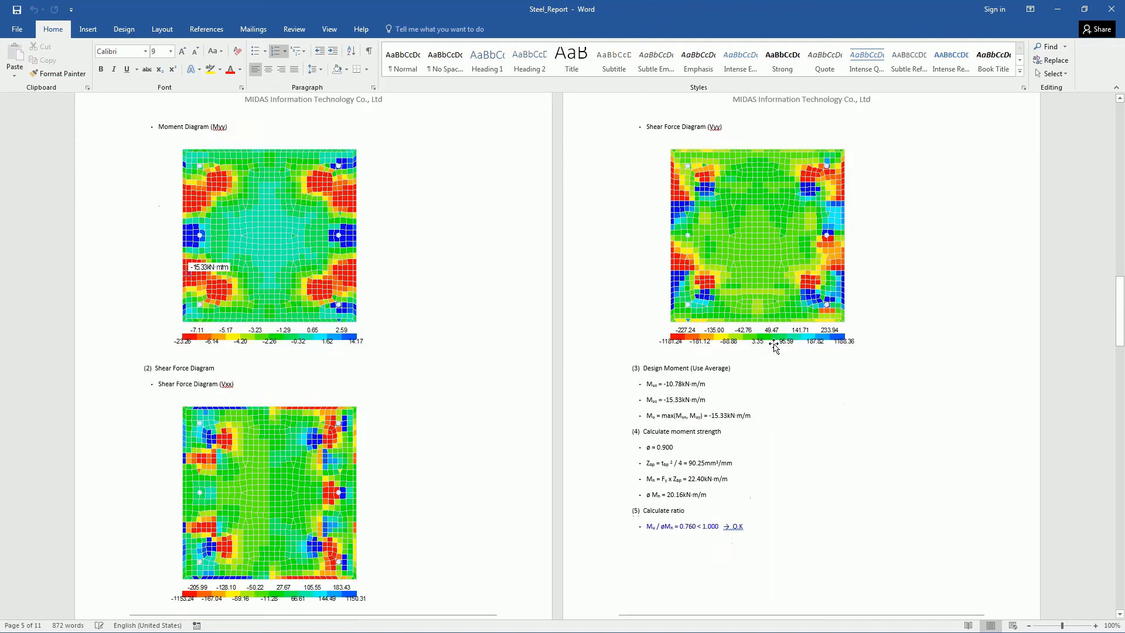
scroll(741, 419, down, 2)
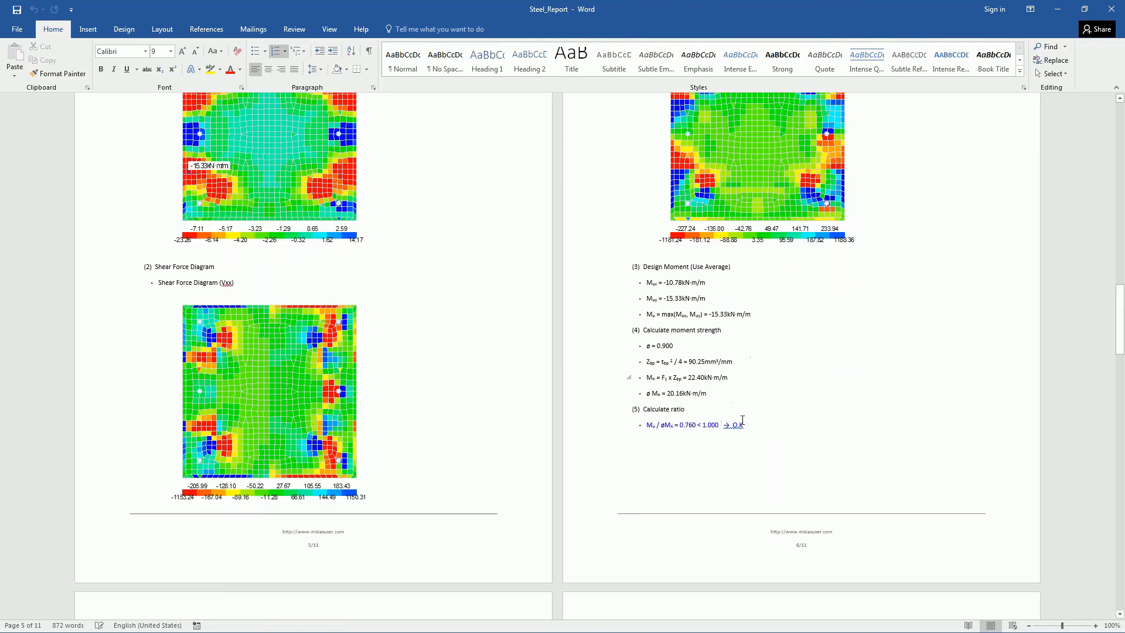
Review the report's rib plate, wing plate, anchor bolt and development length checks and close the document.
scroll(739, 416, down, 15)
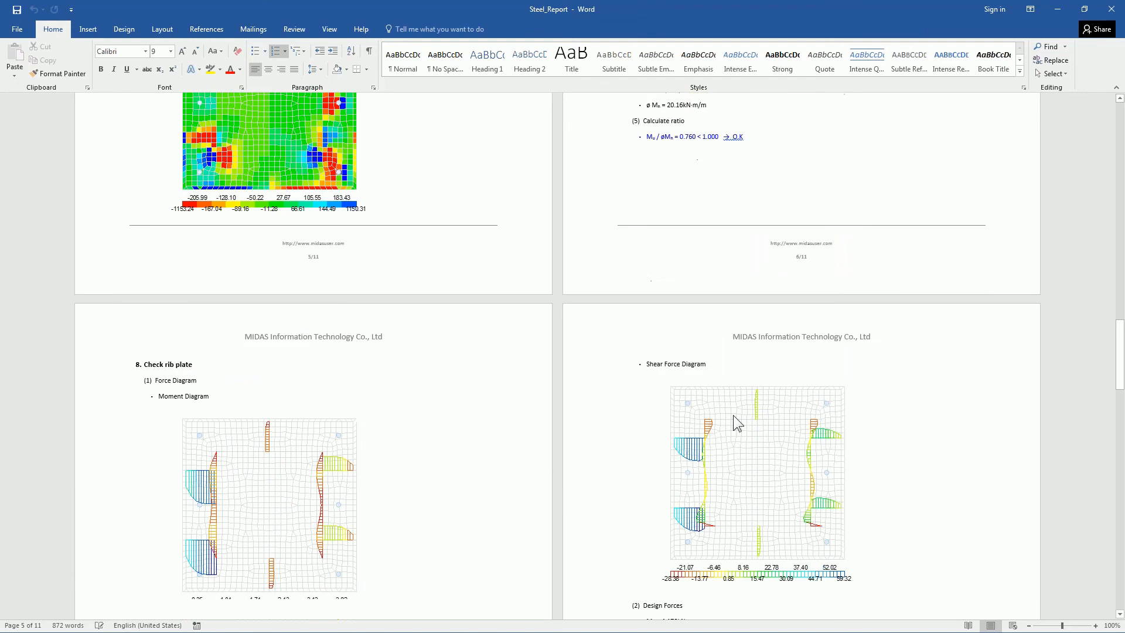
scroll(277, 373, down, 2)
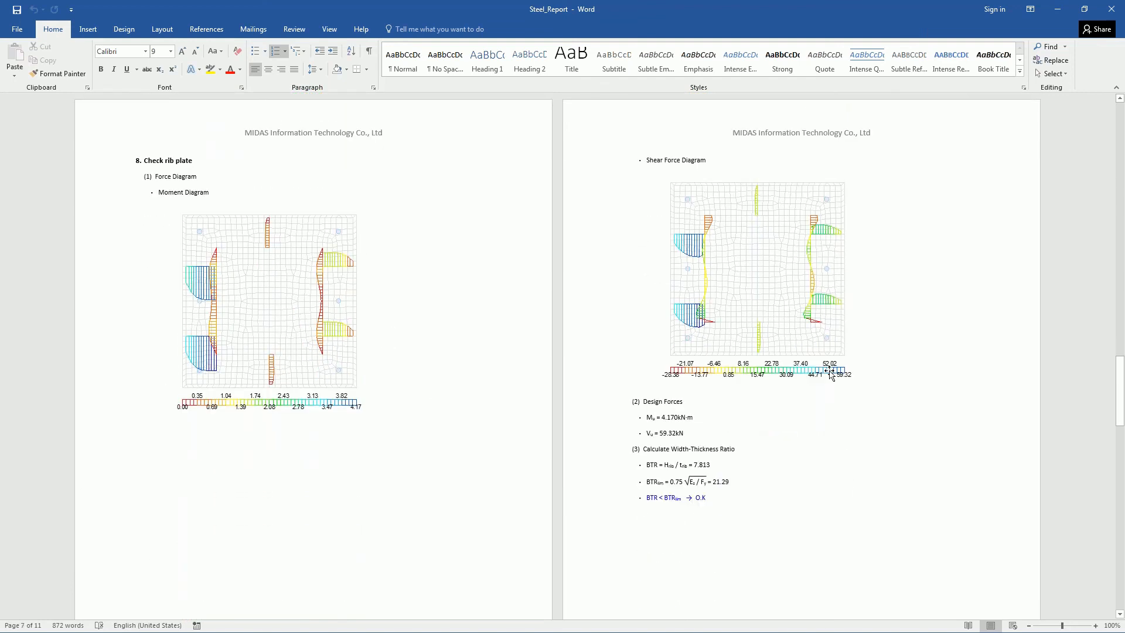
scroll(831, 376, down, 5)
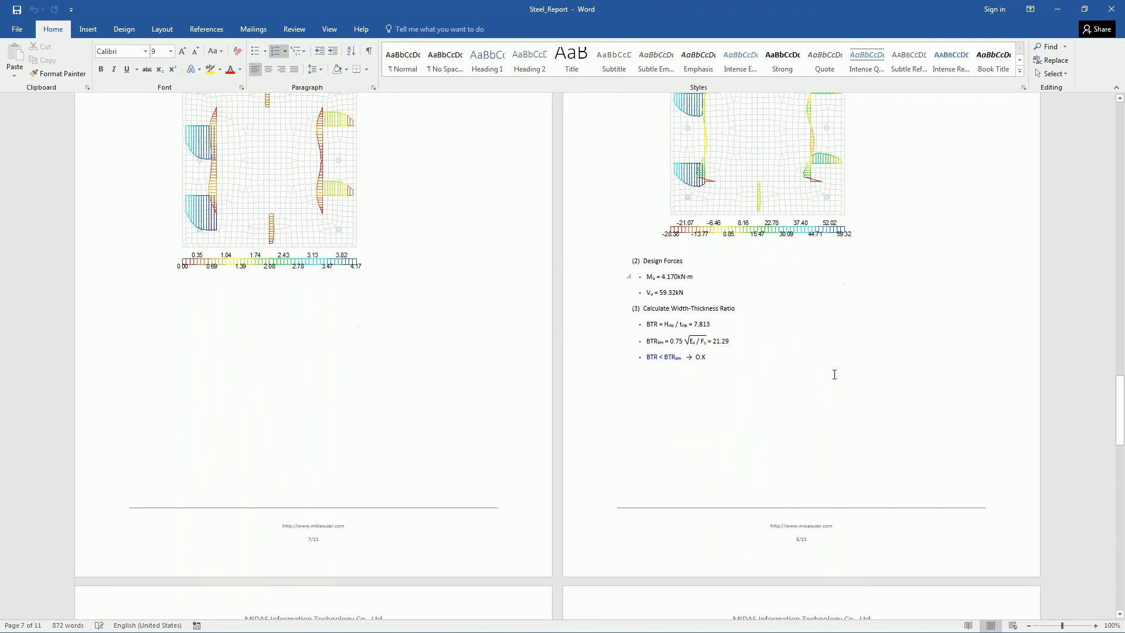
scroll(834, 373, down, 15)
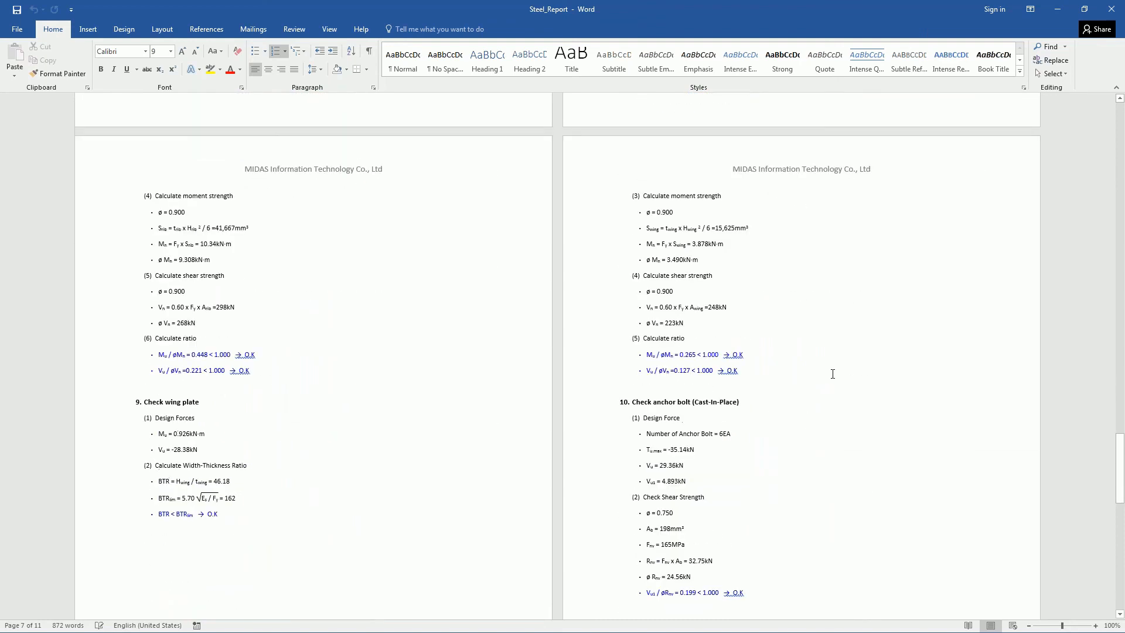
scroll(832, 372, down, 4)
scroll(712, 347, down, 4)
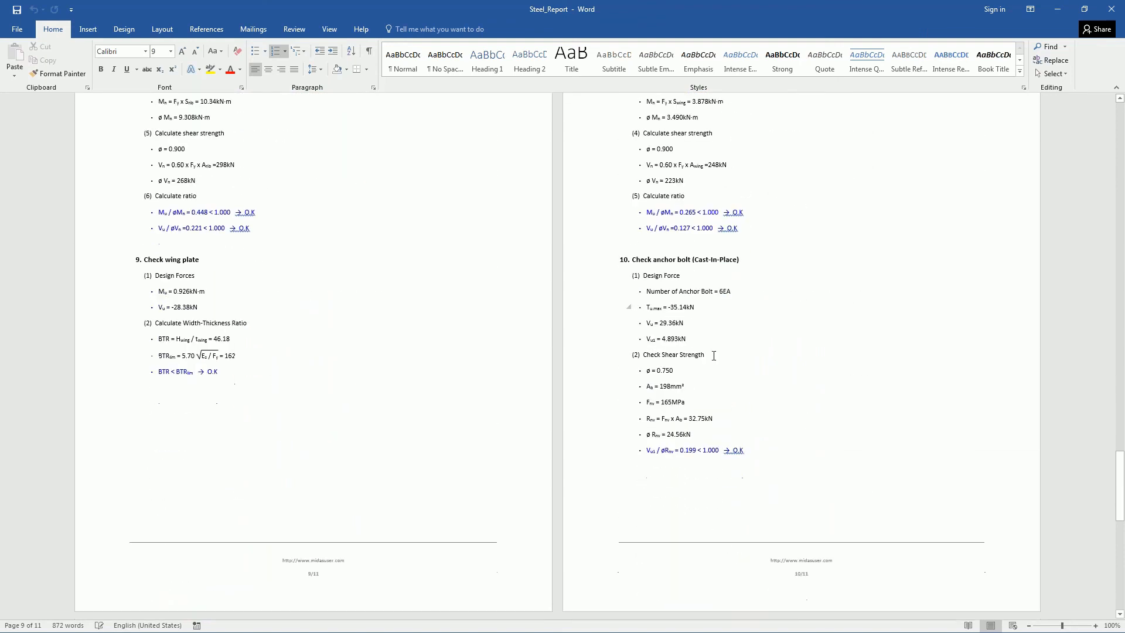
scroll(673, 341, down, 15)
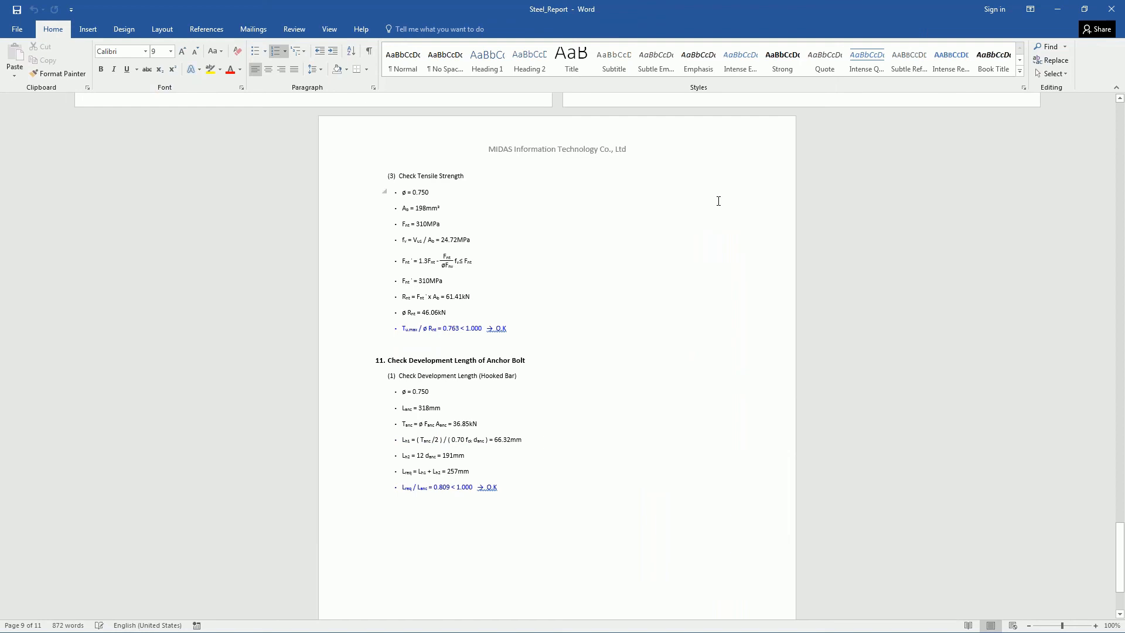
click(1118, 13)
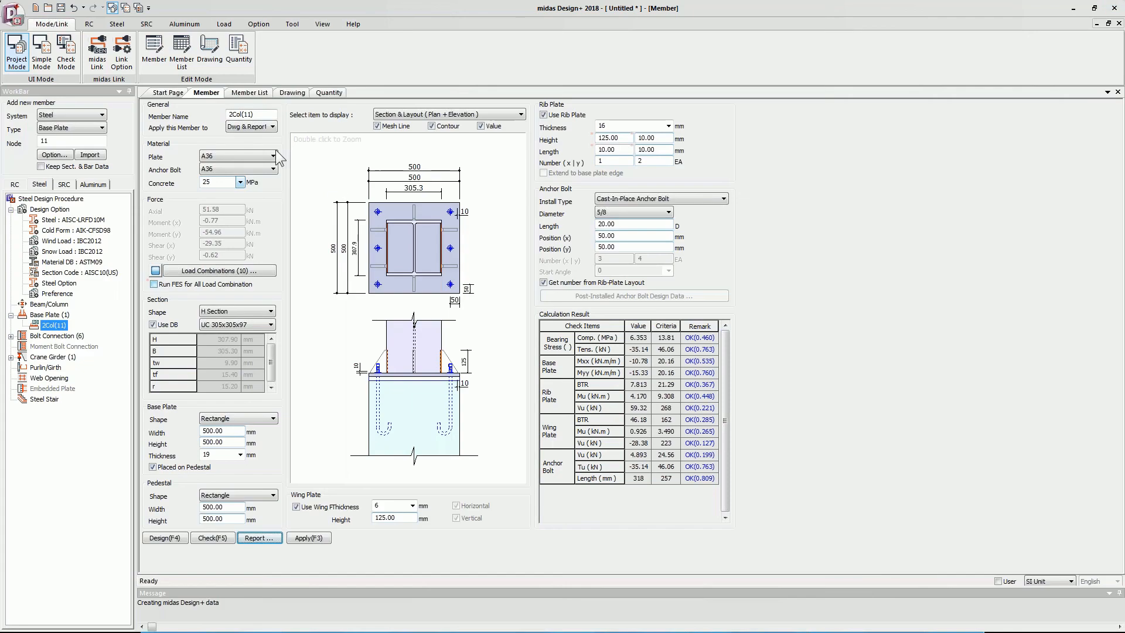
Create the steel base plate drawing and examine the plan, elevation and plate schedule of 2Col(11).
click(291, 94)
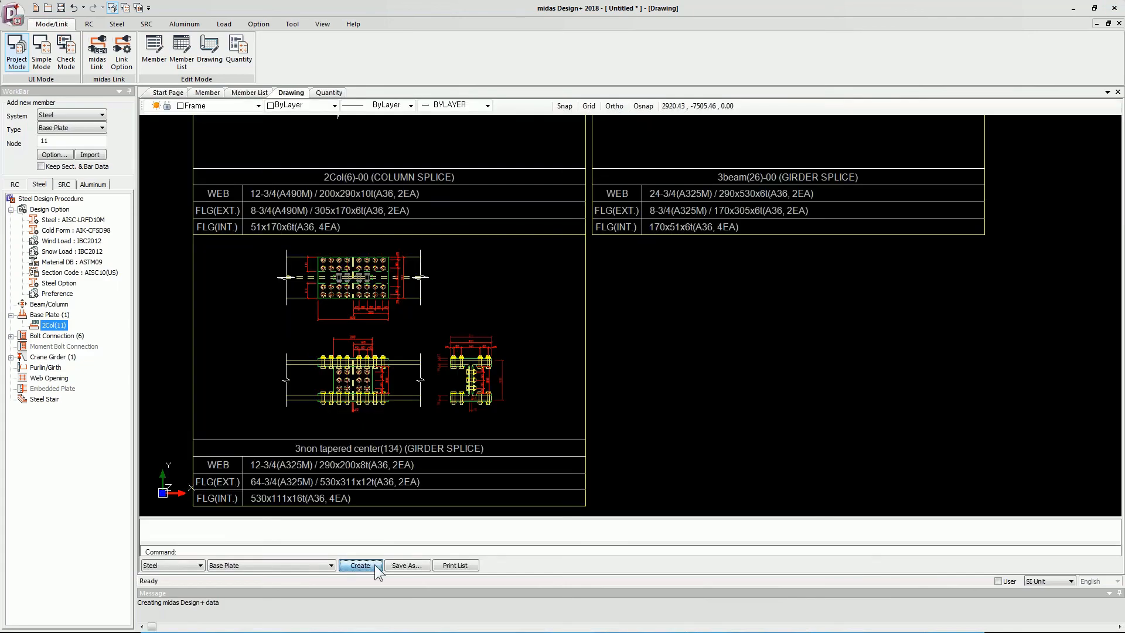
click(360, 565)
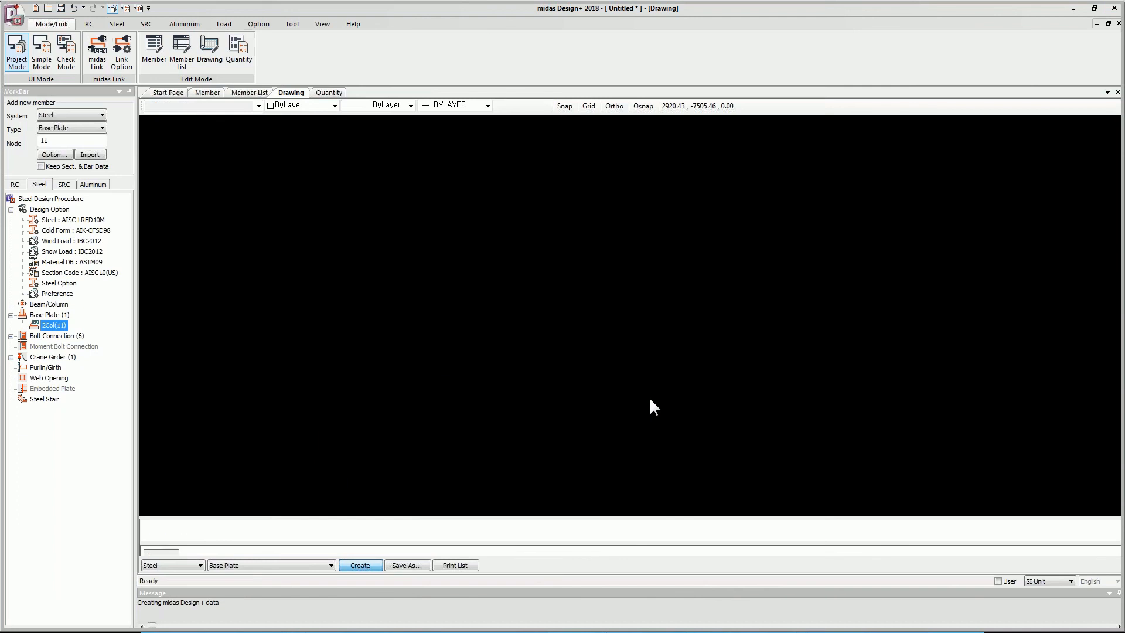
scroll(620, 249, up, 8)
scroll(453, 230, down, 6)
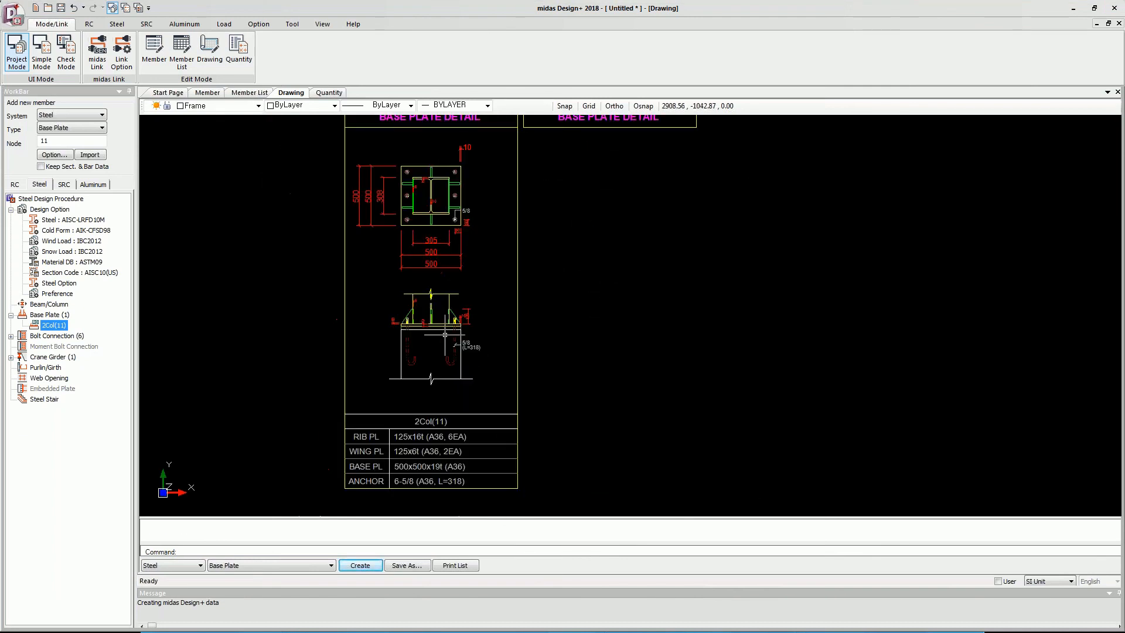
scroll(445, 335, up, 4)
scroll(461, 248, down, 3)
scroll(493, 210, down, 1)
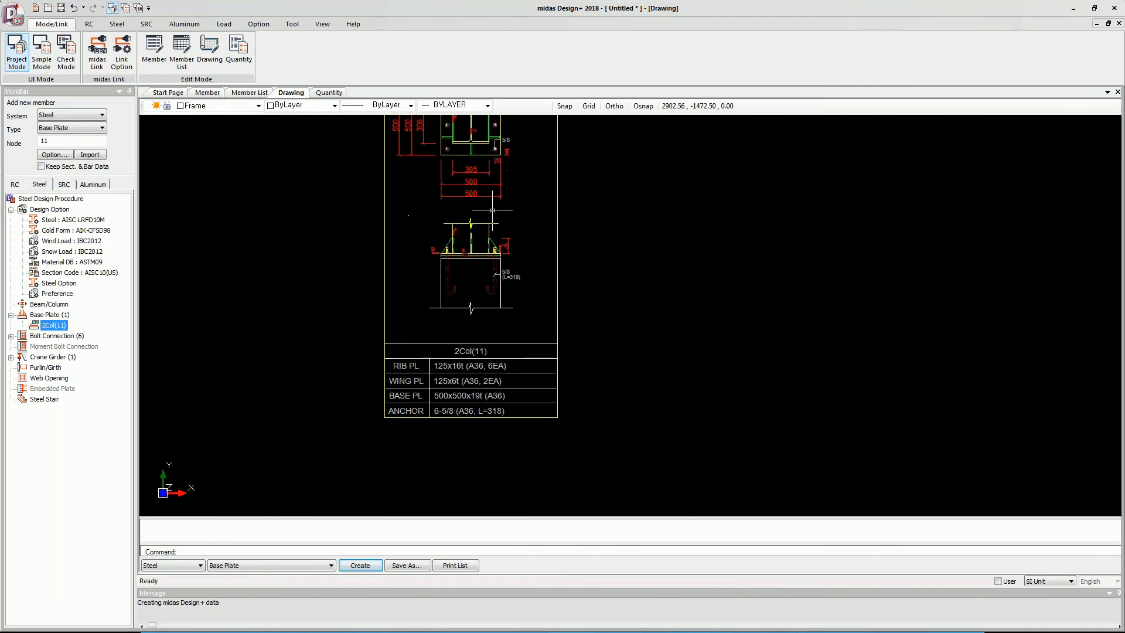
scroll(472, 361, up, 2)
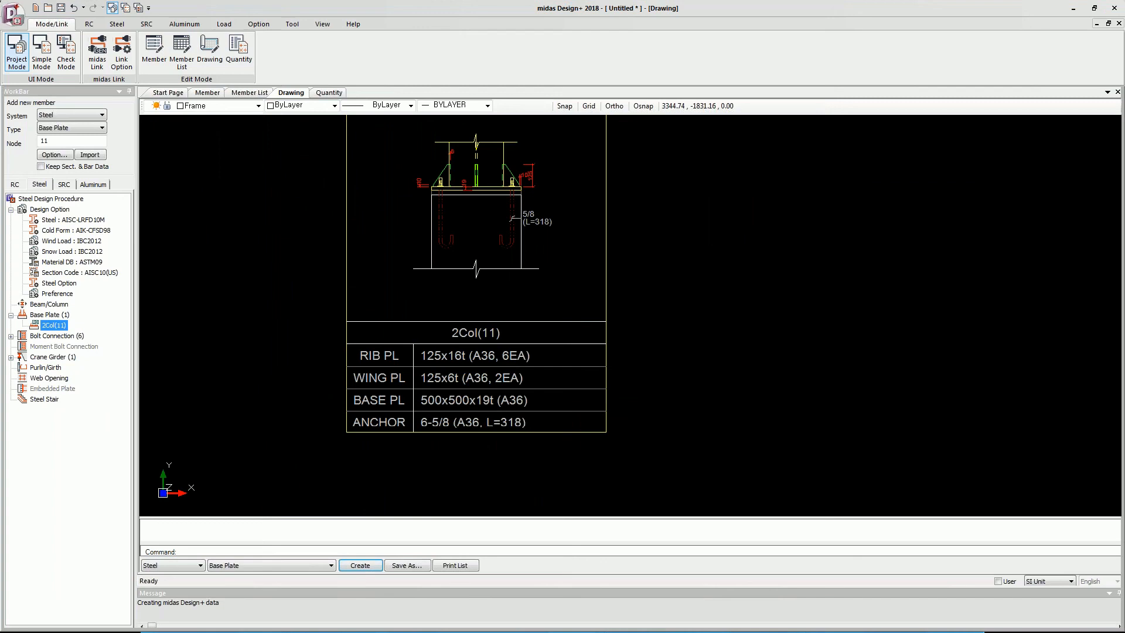
middle_drag(589, 196, 593, 433)
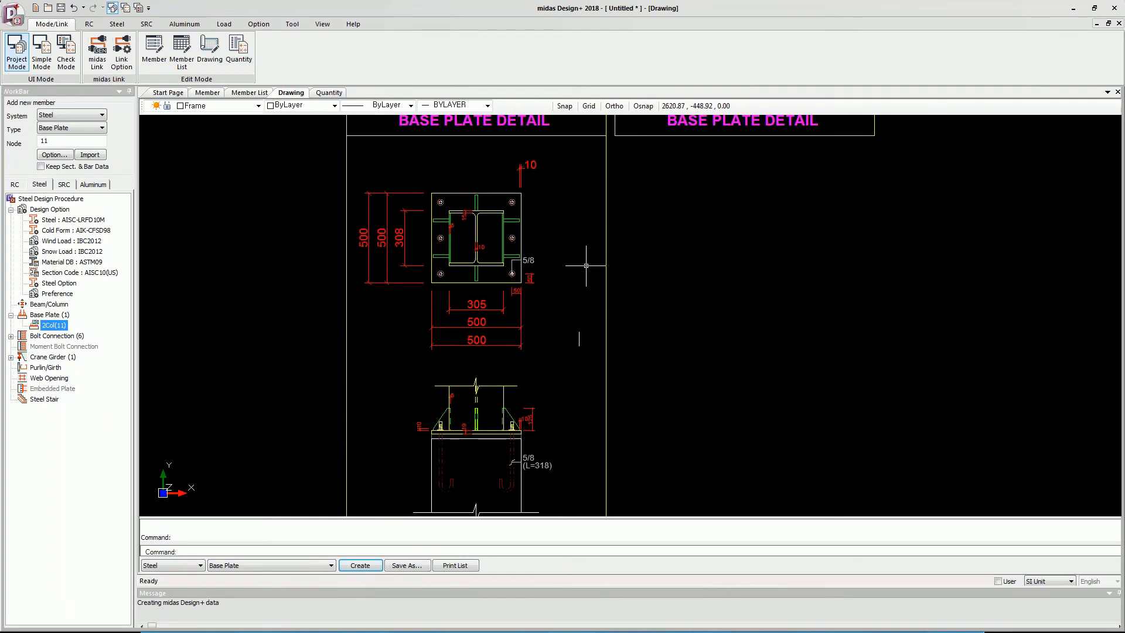
scroll(586, 266, down, 4)
mouse_move(603, 272)
middle_down()
mouse_move(686, 350)
mouse_move(666, 359)
middle_up()
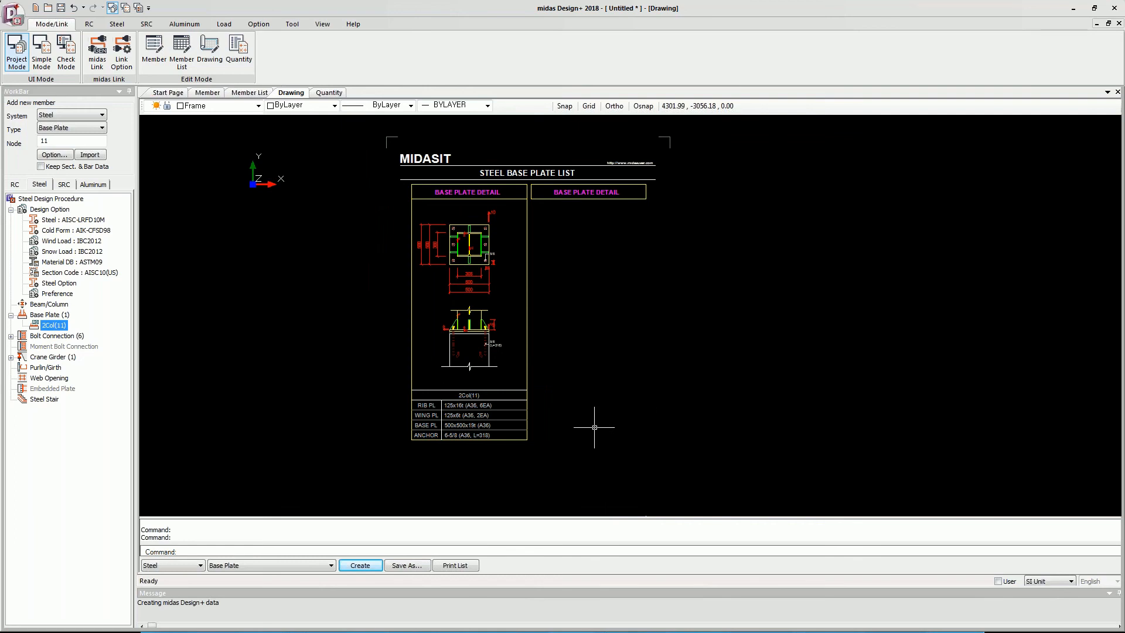
Check the file formats available for saving the base plate drawing, keep DWG 2007, and close the save dialog.
click(407, 565)
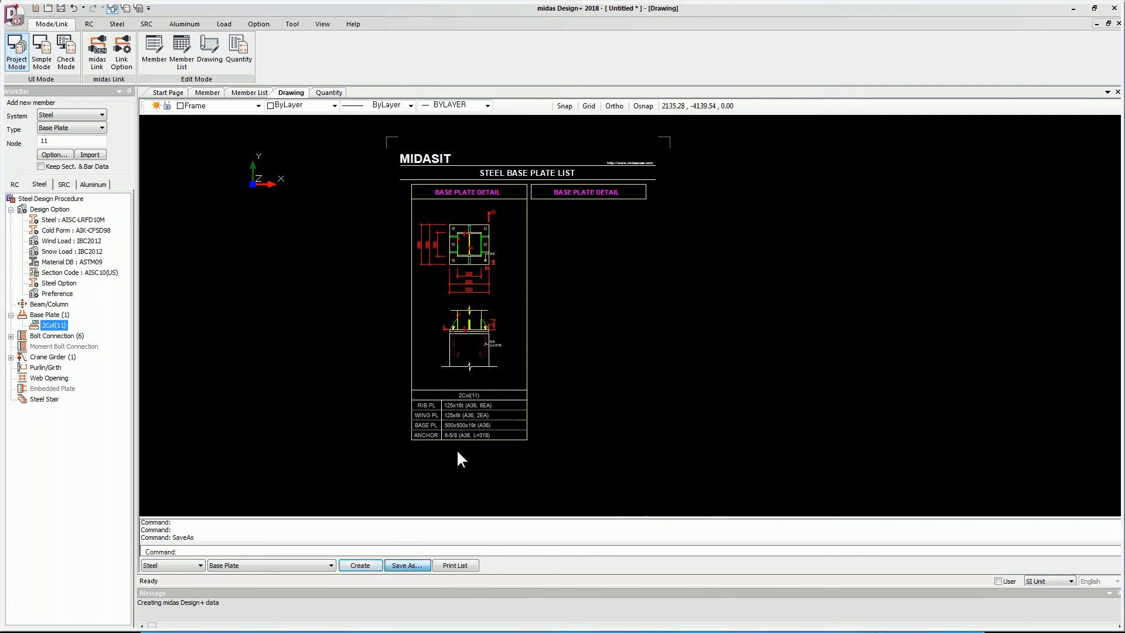
click(511, 438)
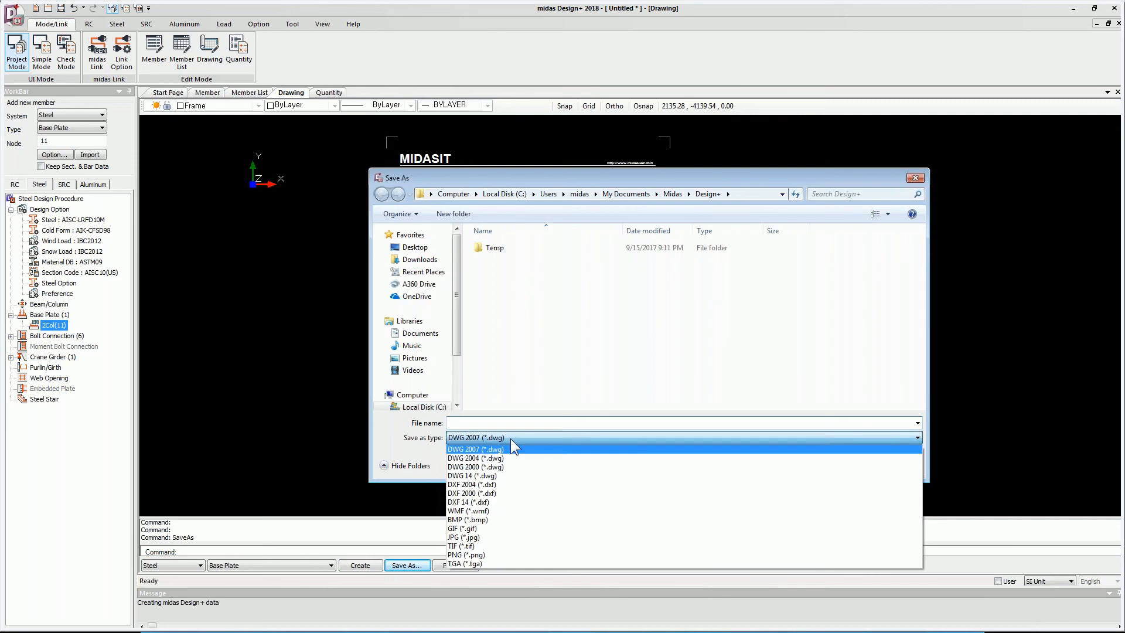
click(511, 438)
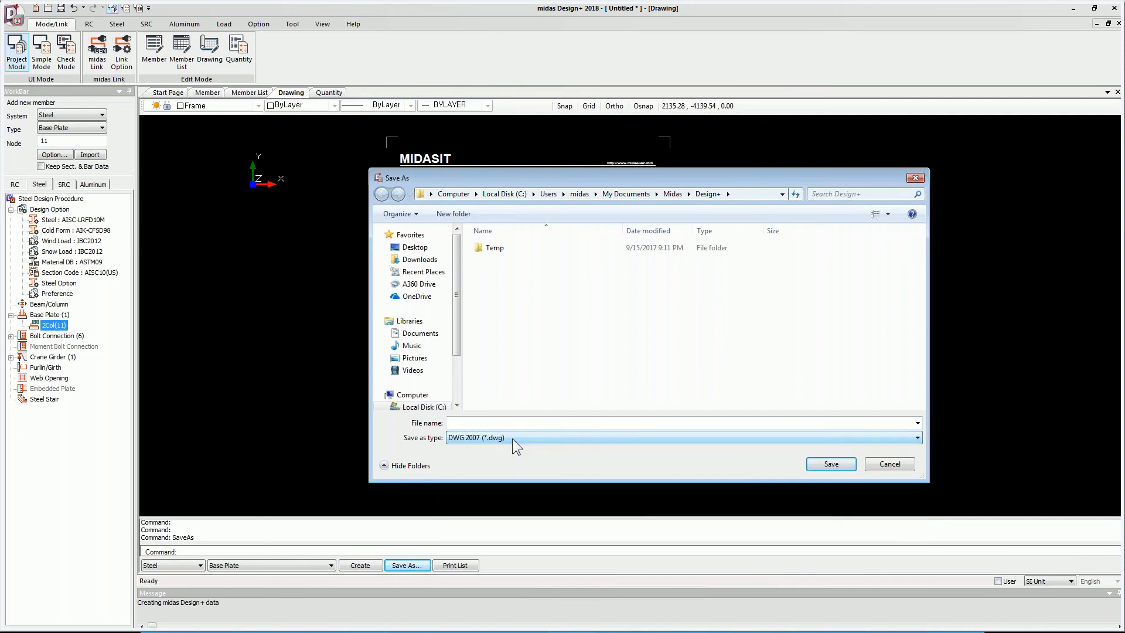
click(832, 463)
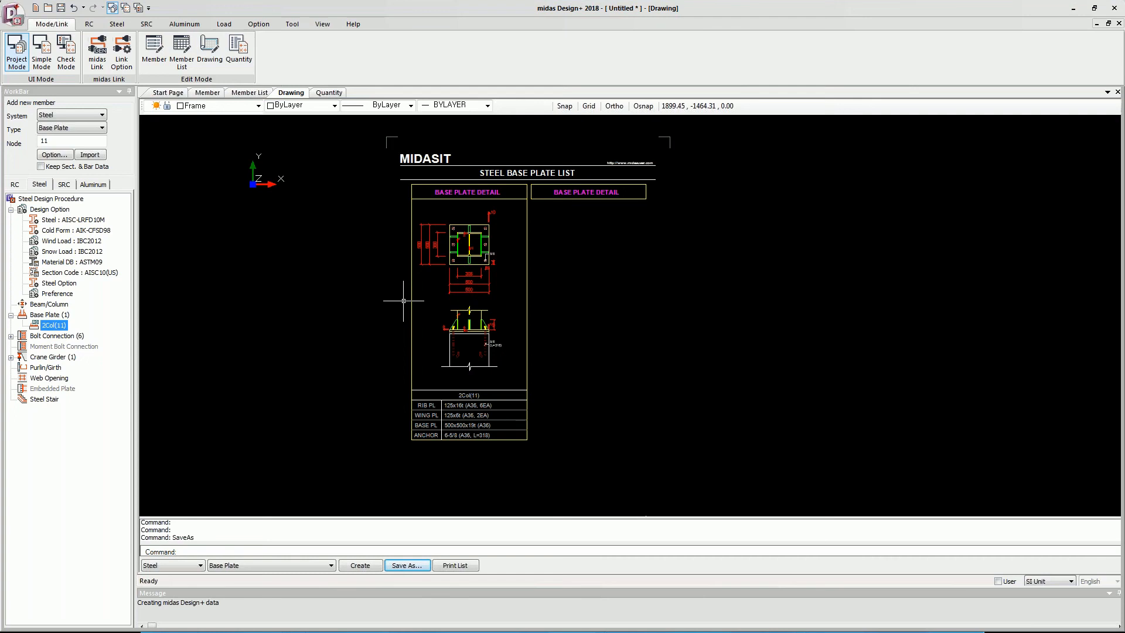
Open the bolt connection 3non tapered center(134)-00 and design it as a Shear Connection.
click(206, 92)
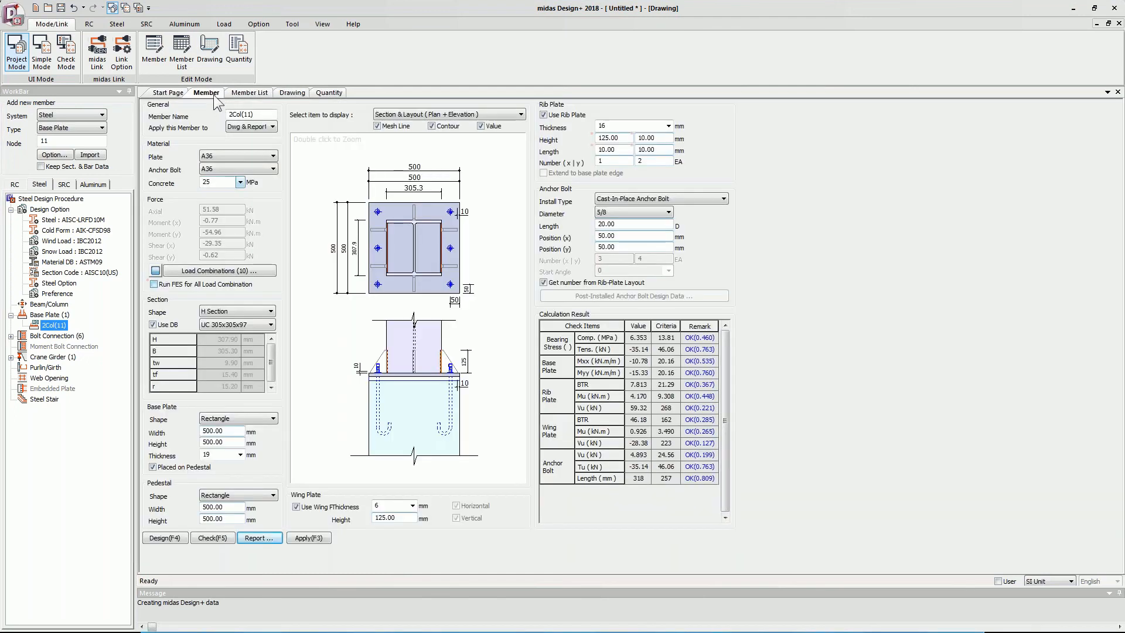
click(181, 49)
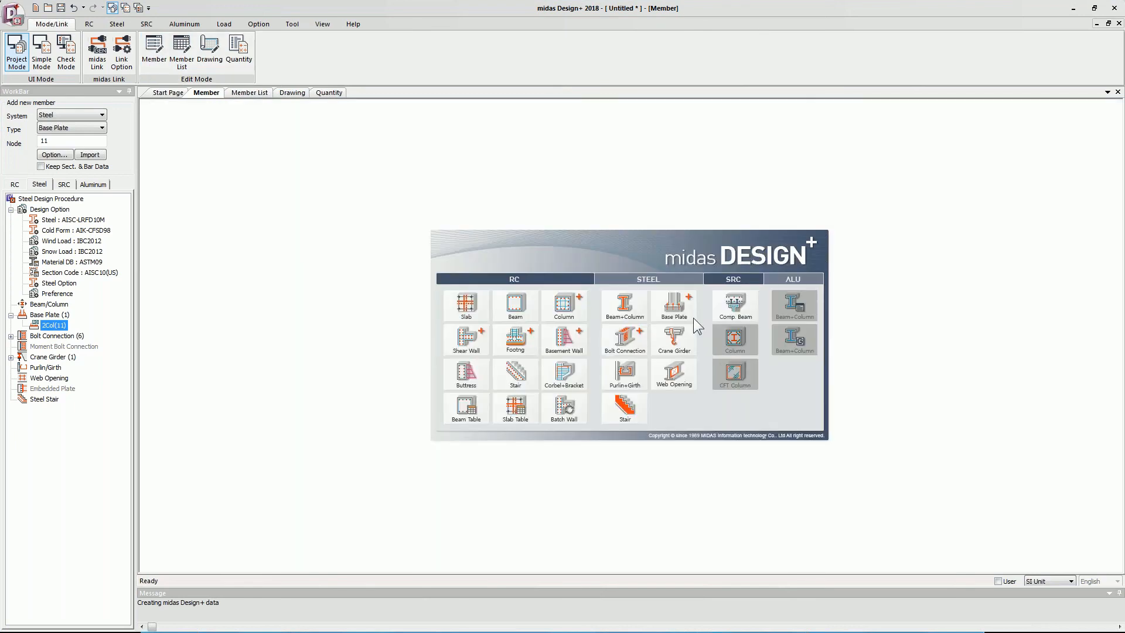
click(634, 352)
click(656, 363)
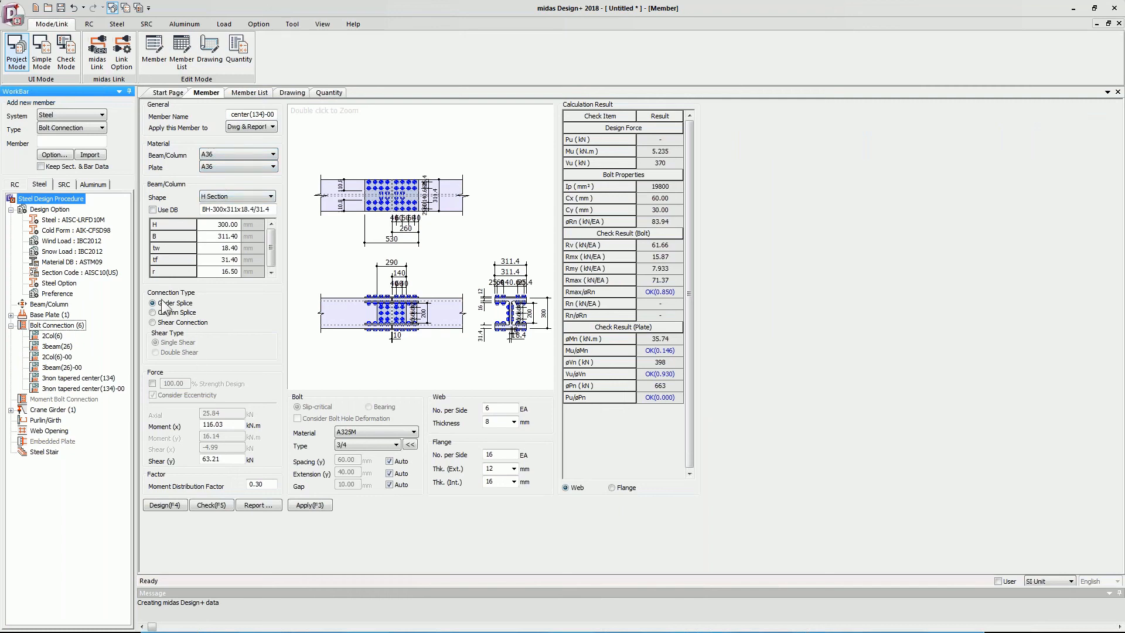
click(186, 323)
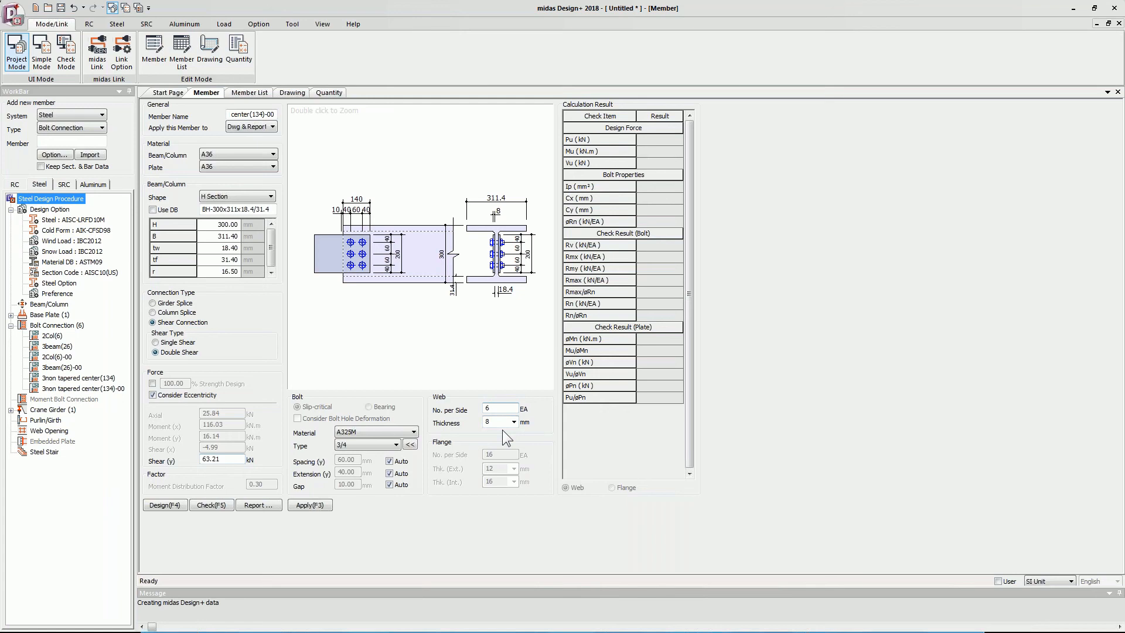
click(172, 503)
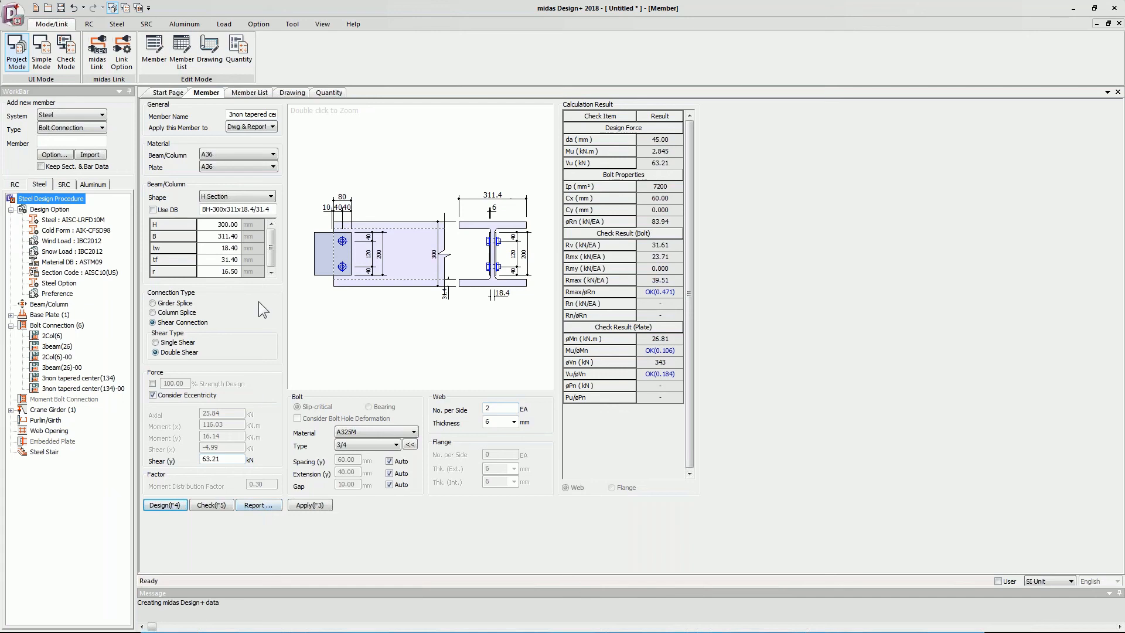
Create the steel bolt connection drawing and examine the shear connection detail of 3non tapered center(134)-00.
click(287, 92)
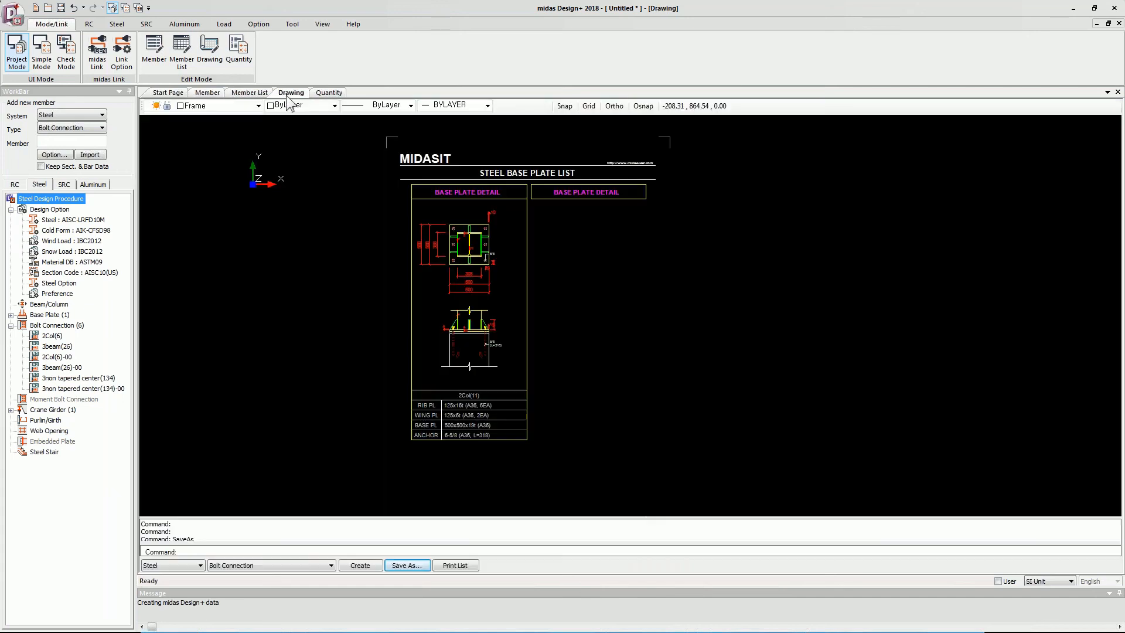
click(360, 566)
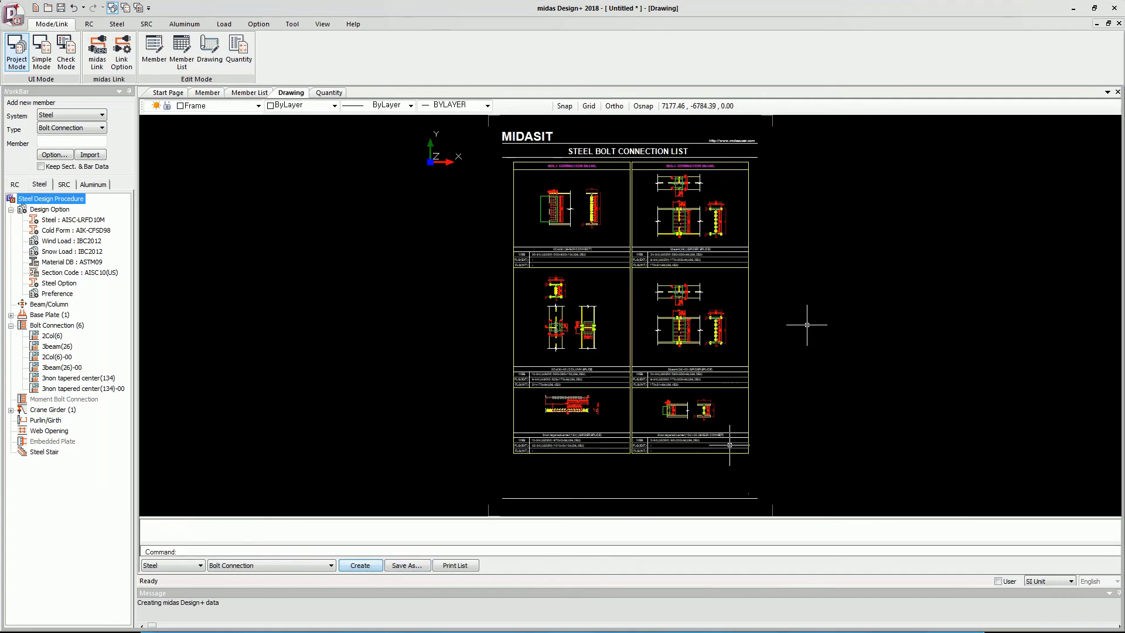
scroll(729, 446, up, 5)
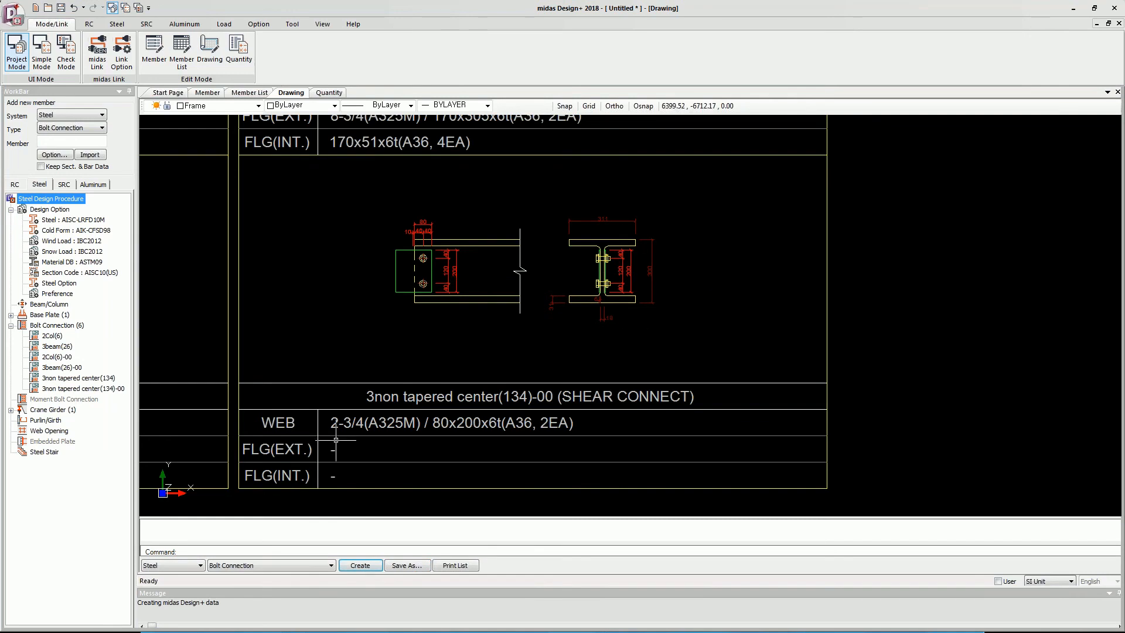
scroll(336, 440, down, 5)
middle_drag(534, 283, 533, 357)
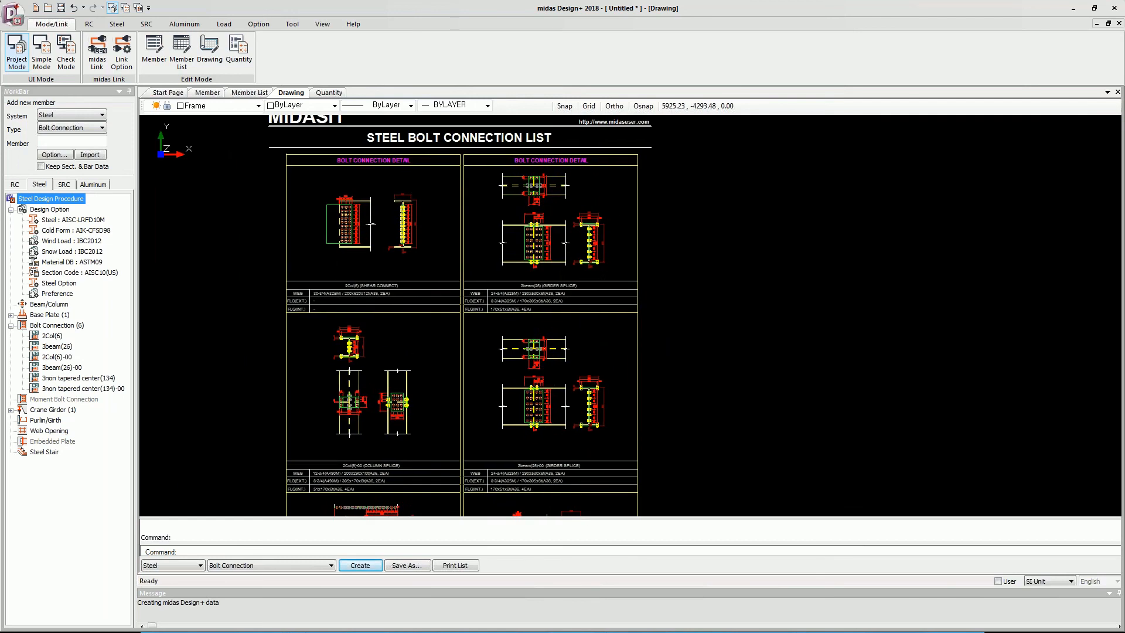
Examine the splice details of 3non tapered center(134), 2Col(6)-00 and 3beam(26)-00 in the bolt connection drawing.
middle_drag(530, 422, 576, 304)
middle_drag(606, 401, 581, 373)
scroll(590, 388, up, 3)
scroll(540, 391, down, 2)
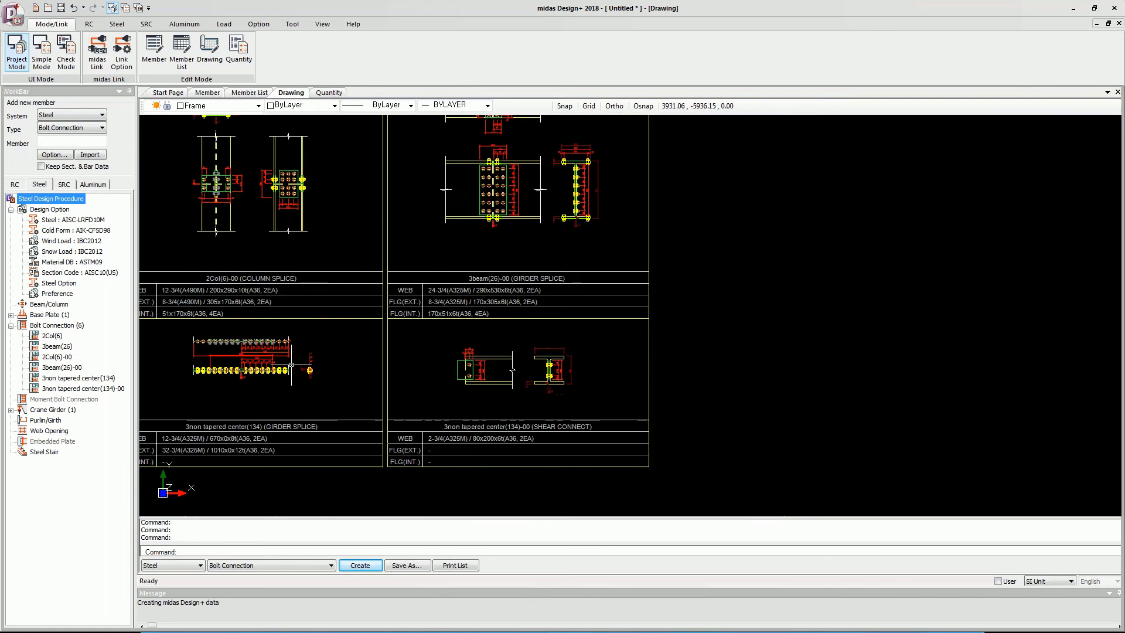
scroll(299, 351, down, 2)
scroll(328, 293, up, 3)
scroll(359, 225, down, 4)
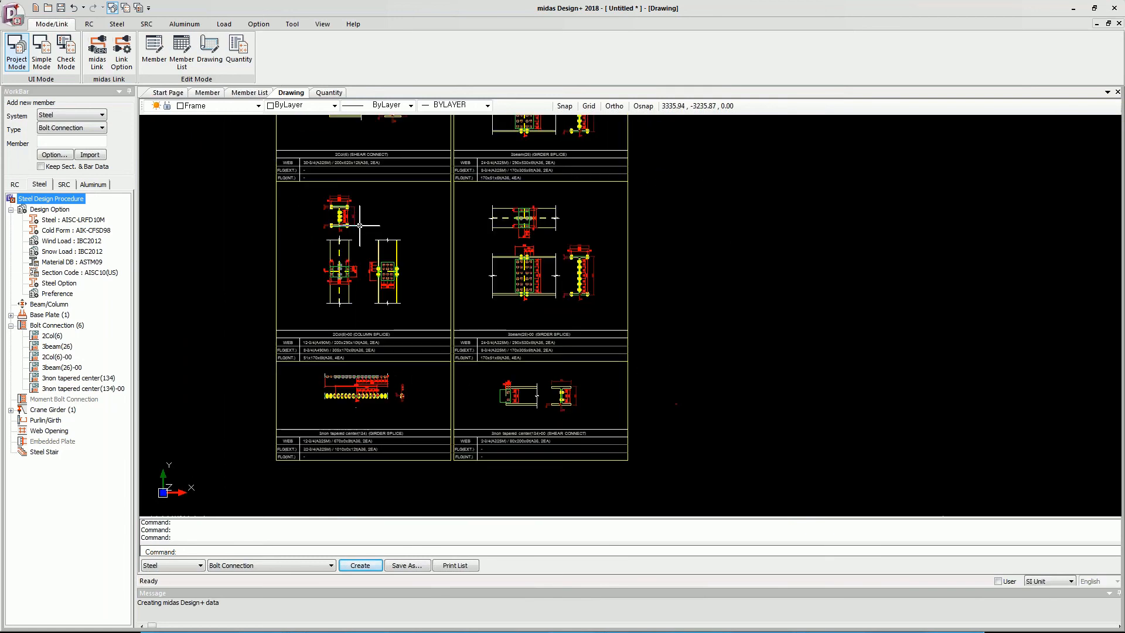
scroll(360, 225, up, 4)
scroll(527, 293, down, 2)
scroll(633, 343, down, 1)
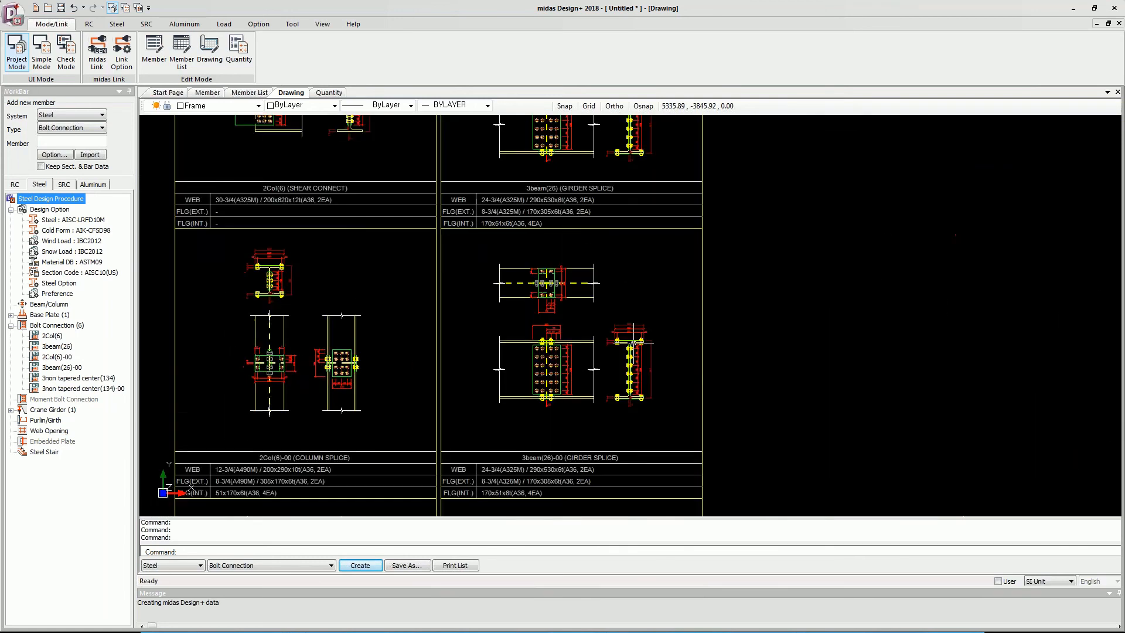
scroll(633, 343, up, 1)
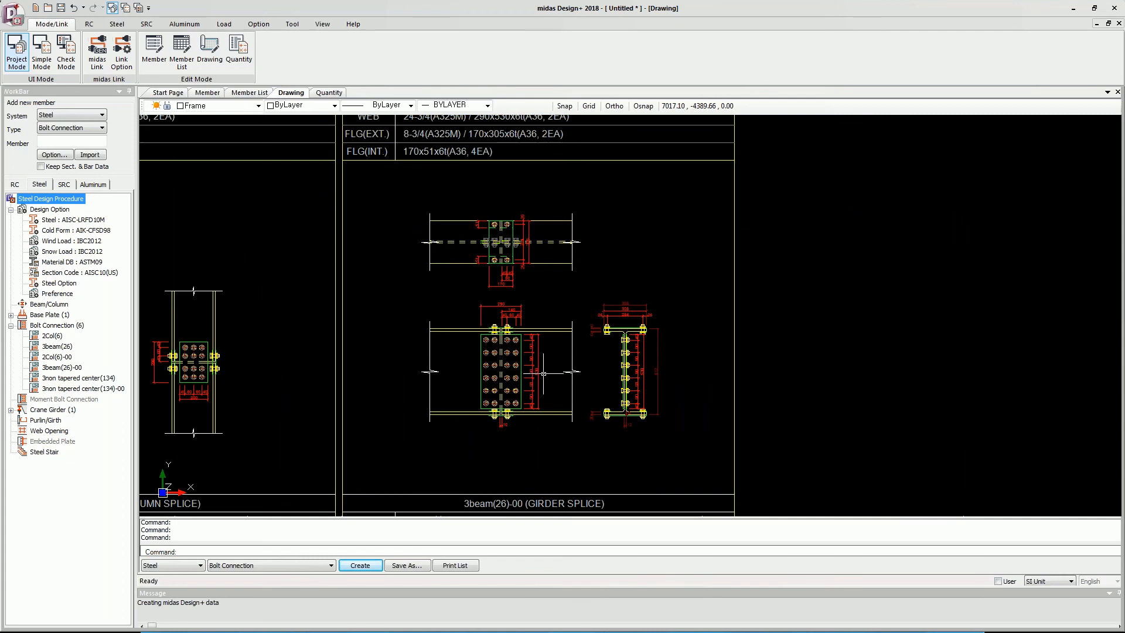
Look over the entire Steel Bolt Connection List sheet, from the details of 2Col(6) and 3beam(26) down to the last row.
scroll(687, 379, down, 1)
scroll(686, 379, down, 1)
scroll(633, 339, up, 1)
scroll(352, 437, down, 1)
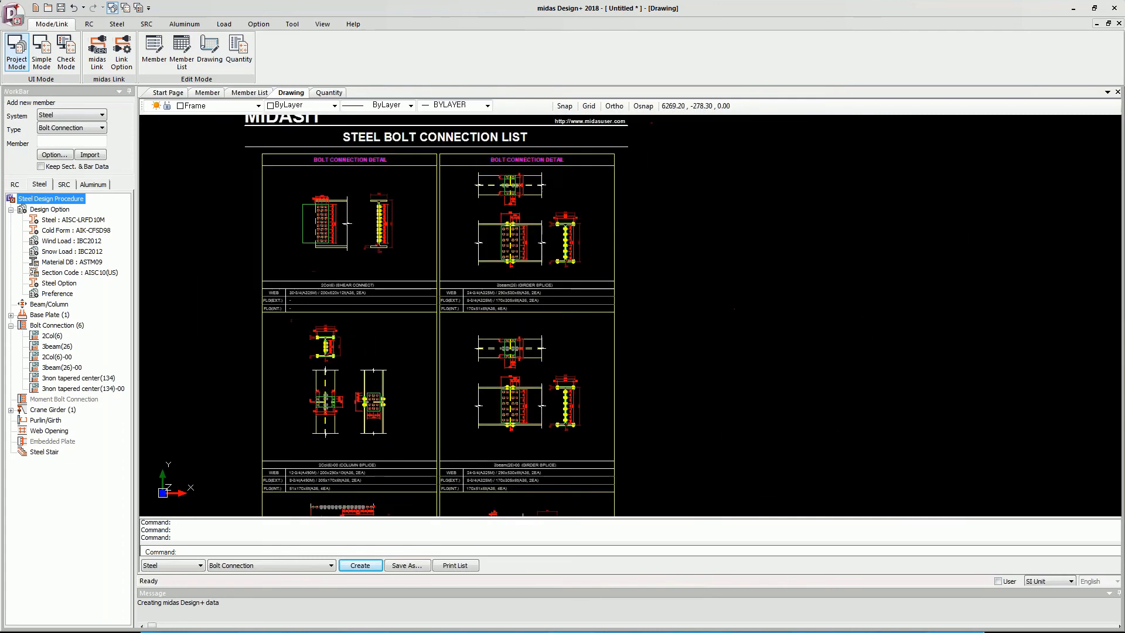
scroll(528, 165, up, 1)
scroll(460, 234, down, 1)
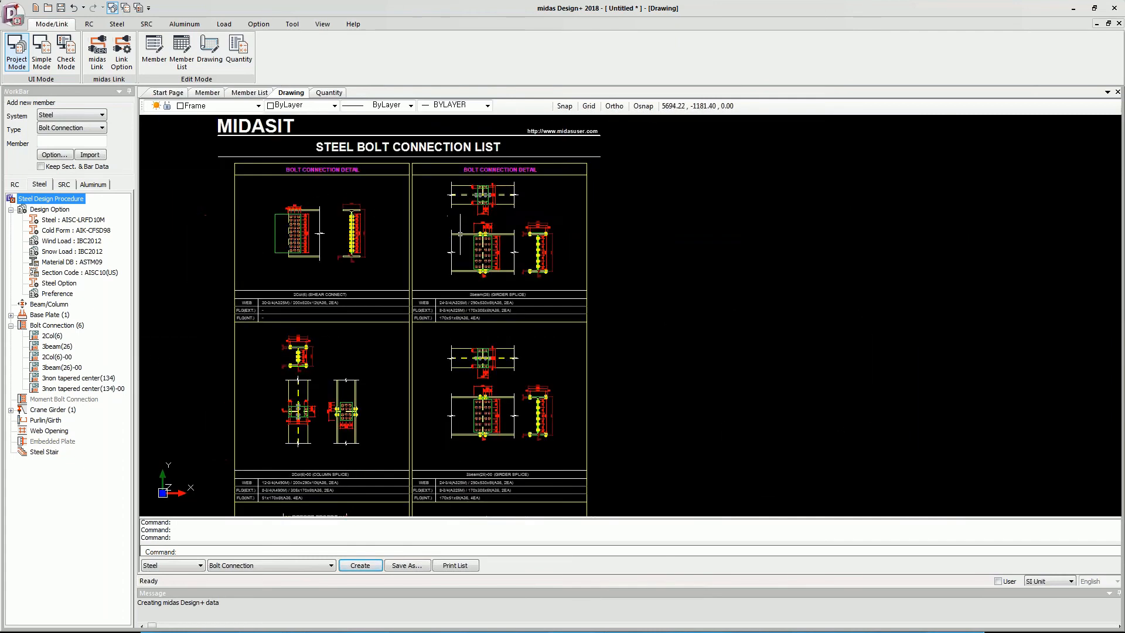
scroll(479, 202, down, 2)
scroll(494, 251, up, 1)
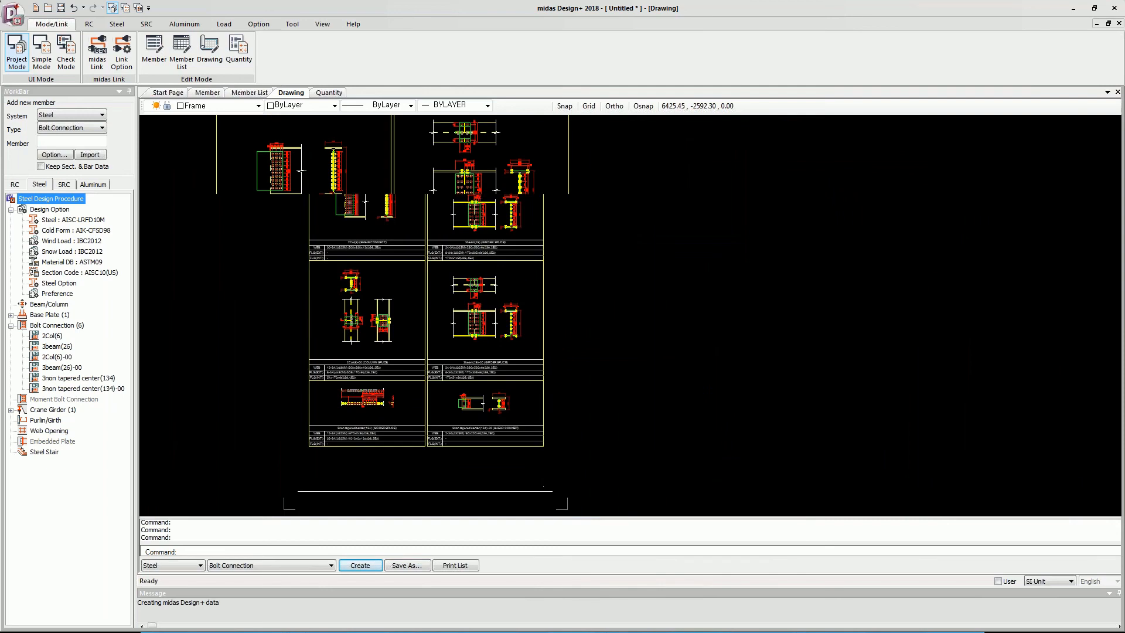
middle_drag(531, 258, 618, 246)
scroll(618, 247, down, 1)
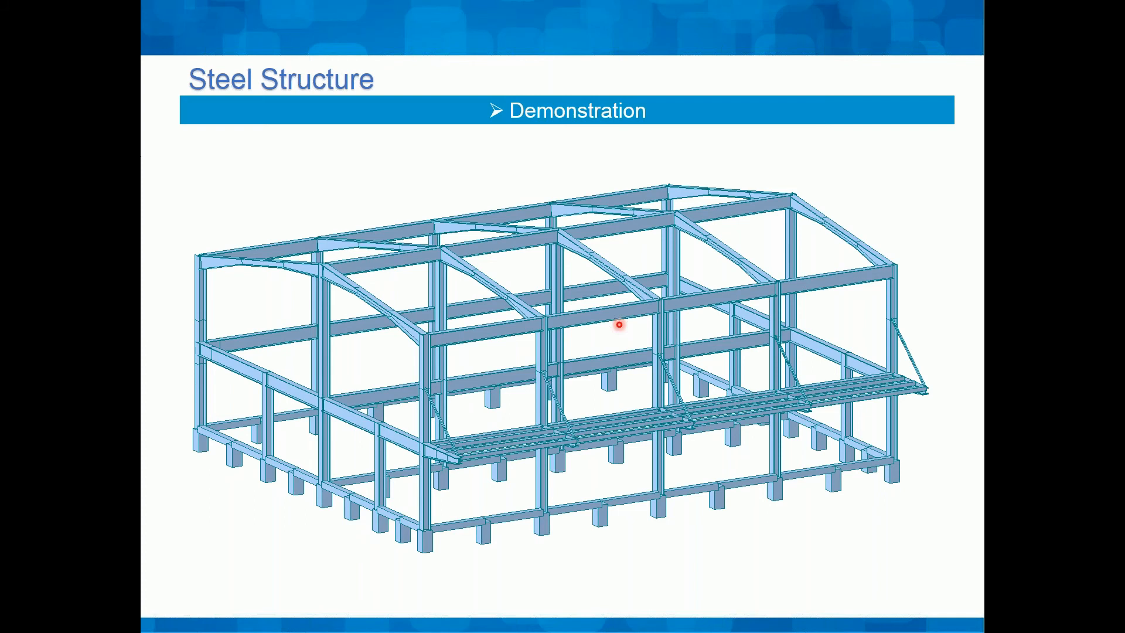
key(Right)
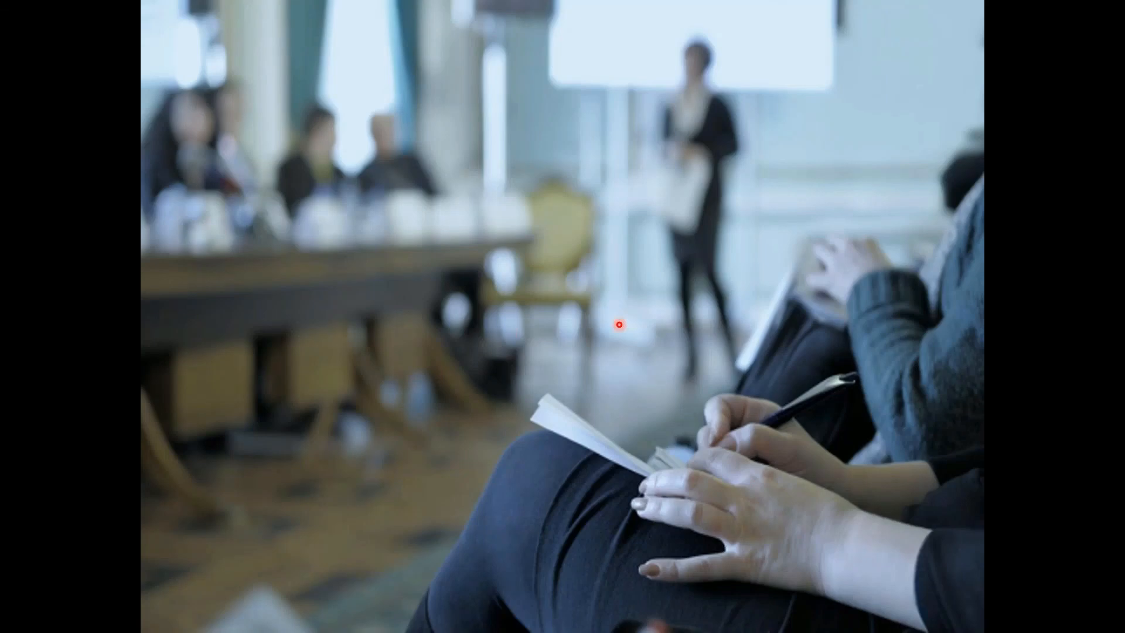